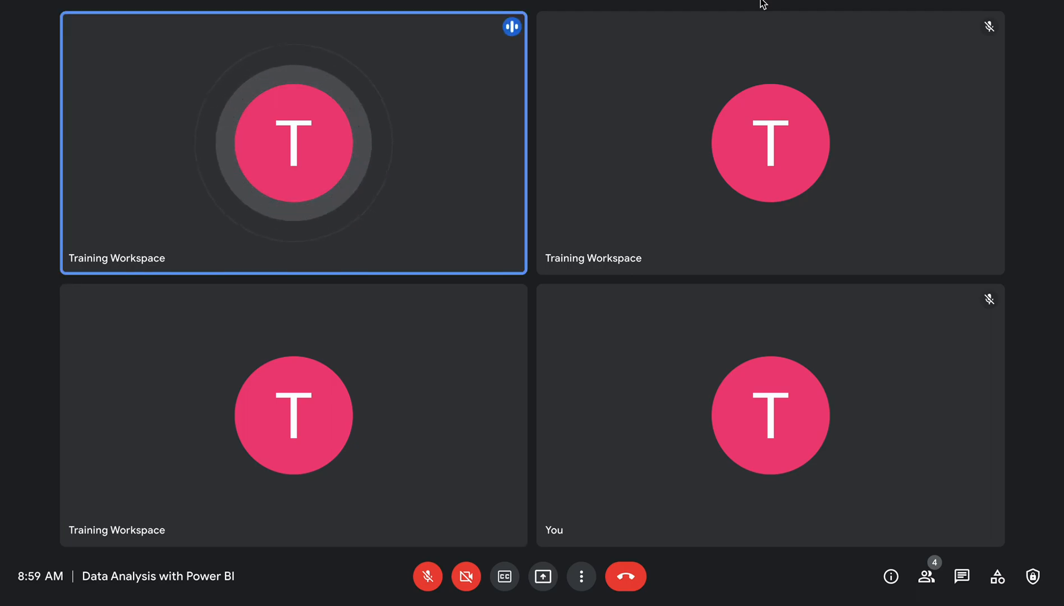
{"action": "key", "text": "XF86AudioRaiseVolume"}
{"action": "key", "text": "XF86AudioRaiseVolume"}
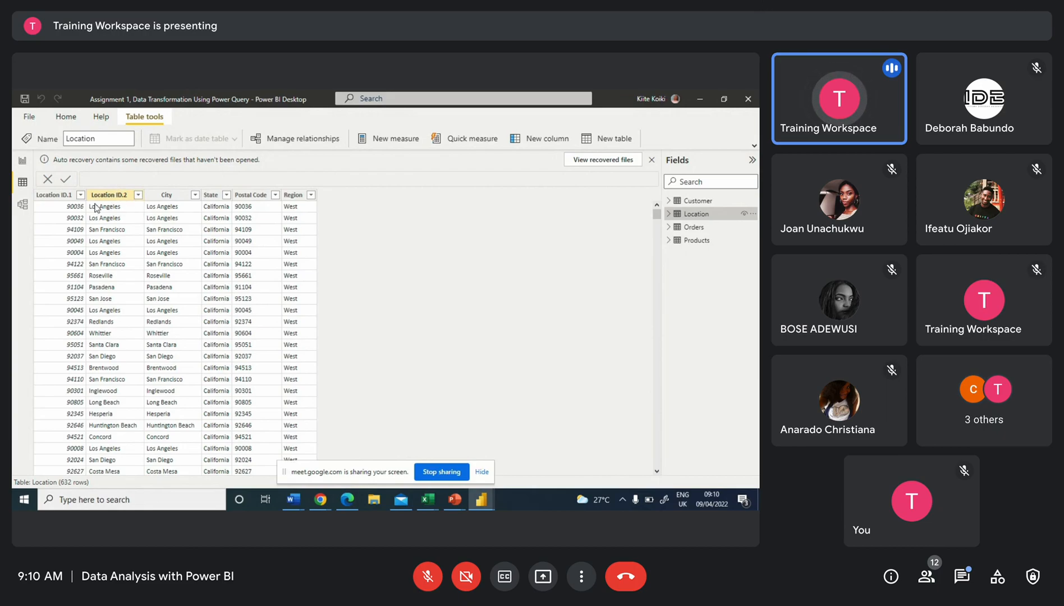
{"action": "key", "text": "F11"}
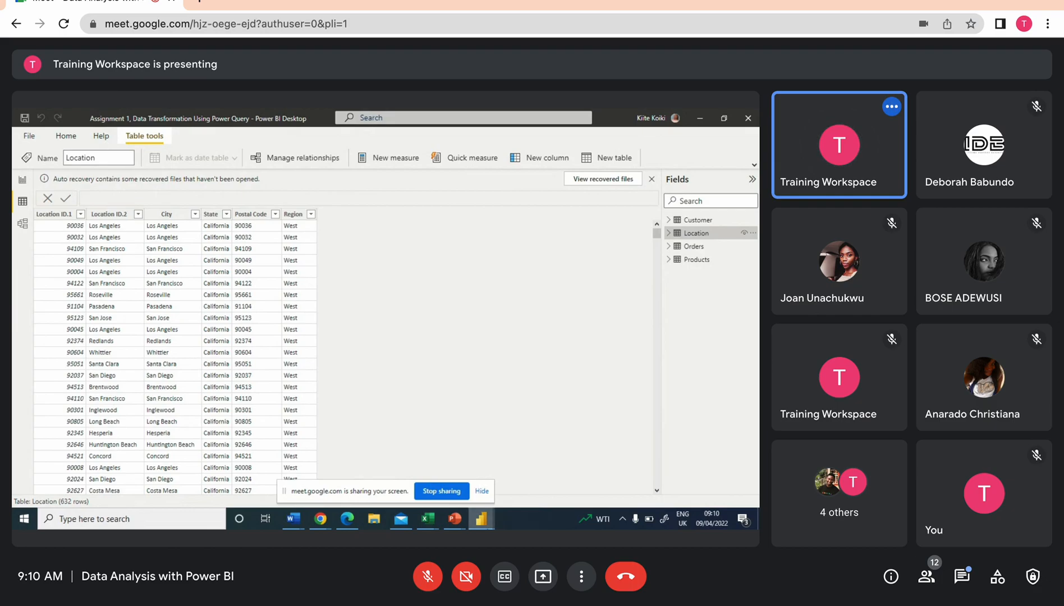
Switch to the Assignment 2 report and browse through Page 1, Page 2 and Page 3
{"action": "mouse_move", "coordinate": [481, 517]}
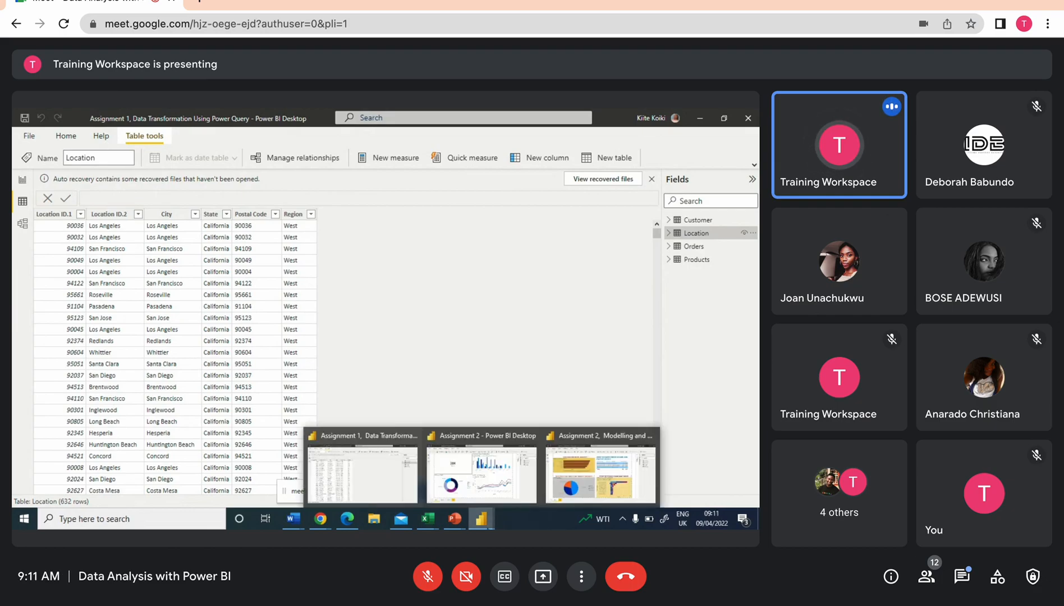
{"action": "left_click", "coordinate": [493, 491]}
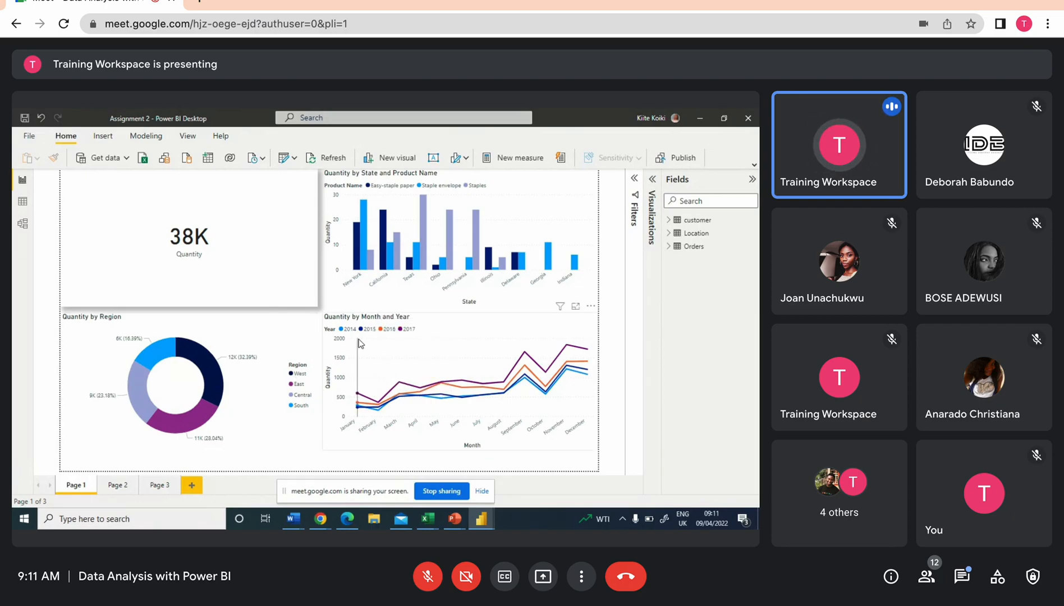
{"action": "left_click", "coordinate": [124, 491]}
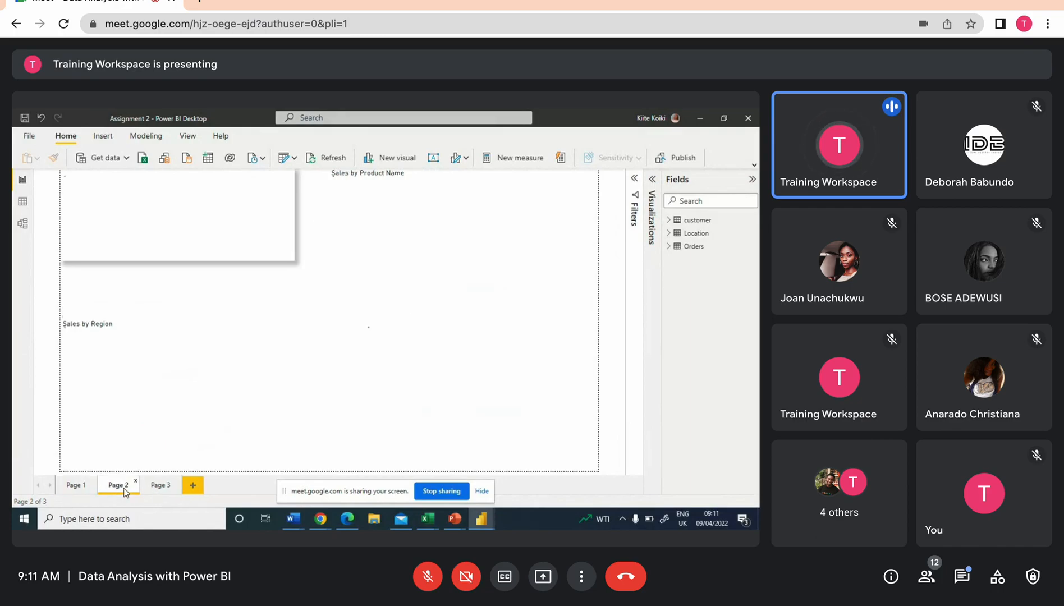
{"action": "left_click", "coordinate": [160, 485]}
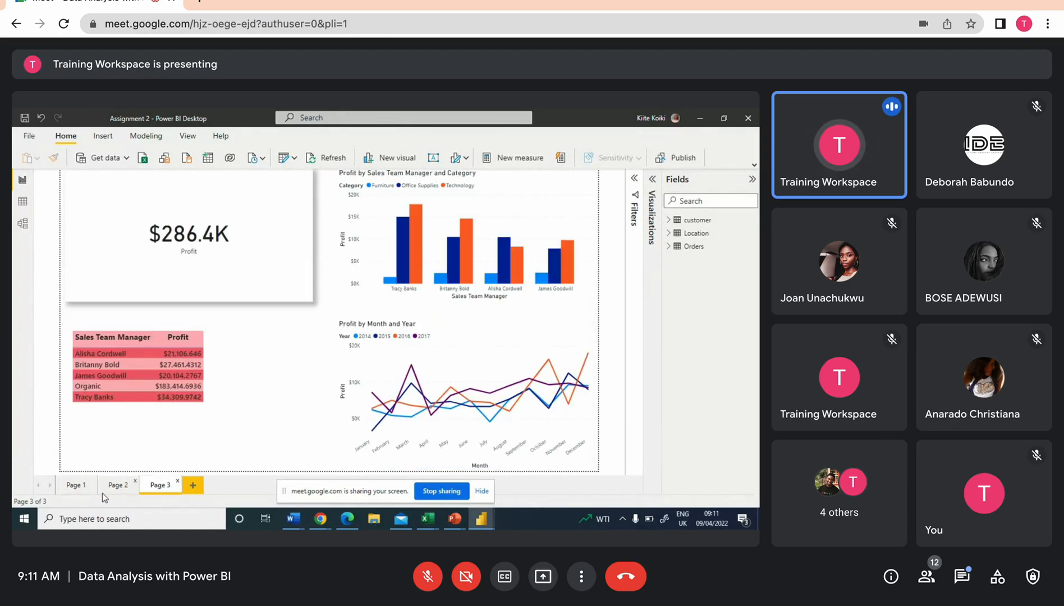
{"action": "left_click", "coordinate": [78, 486]}
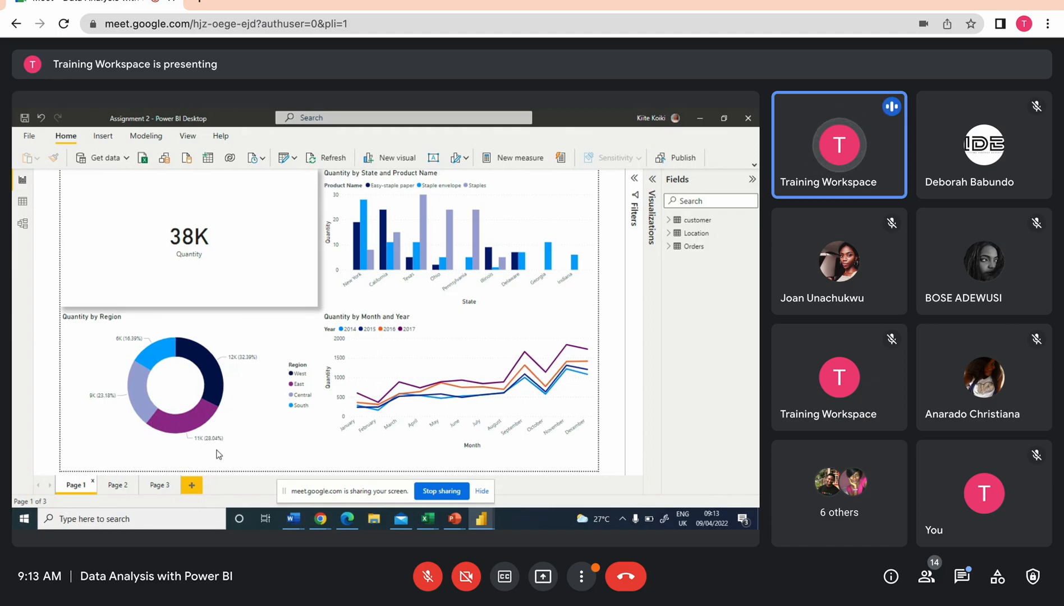
Change the Quantity by Region donut chart on Page 1 into a clustered column chart
{"action": "left_click", "coordinate": [257, 331]}
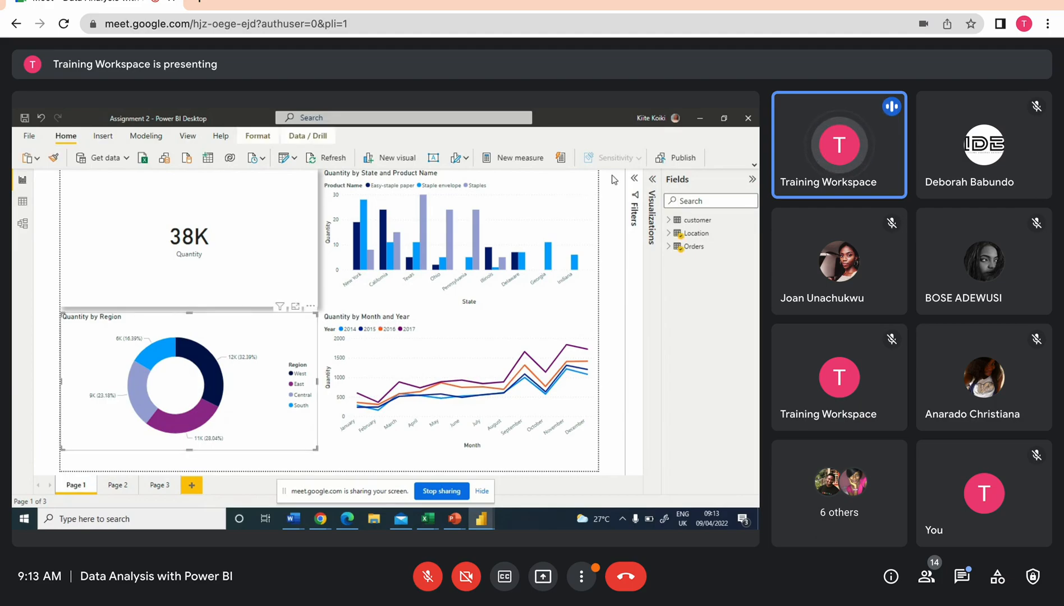
{"action": "left_click", "coordinate": [653, 179]}
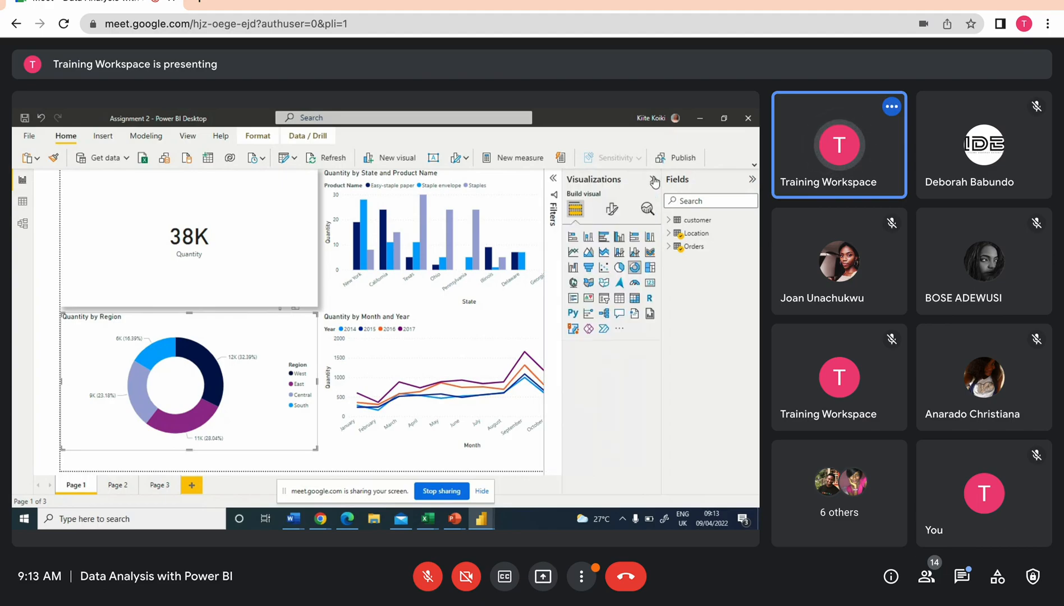
{"action": "left_click", "coordinate": [618, 236]}
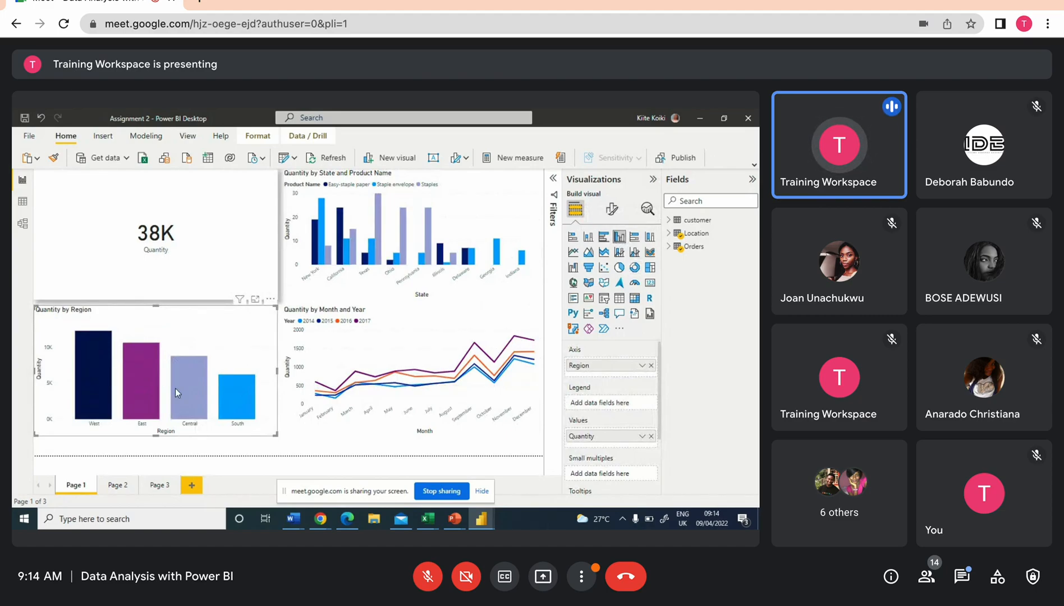
{"action": "mouse_move", "coordinate": [244, 390]}
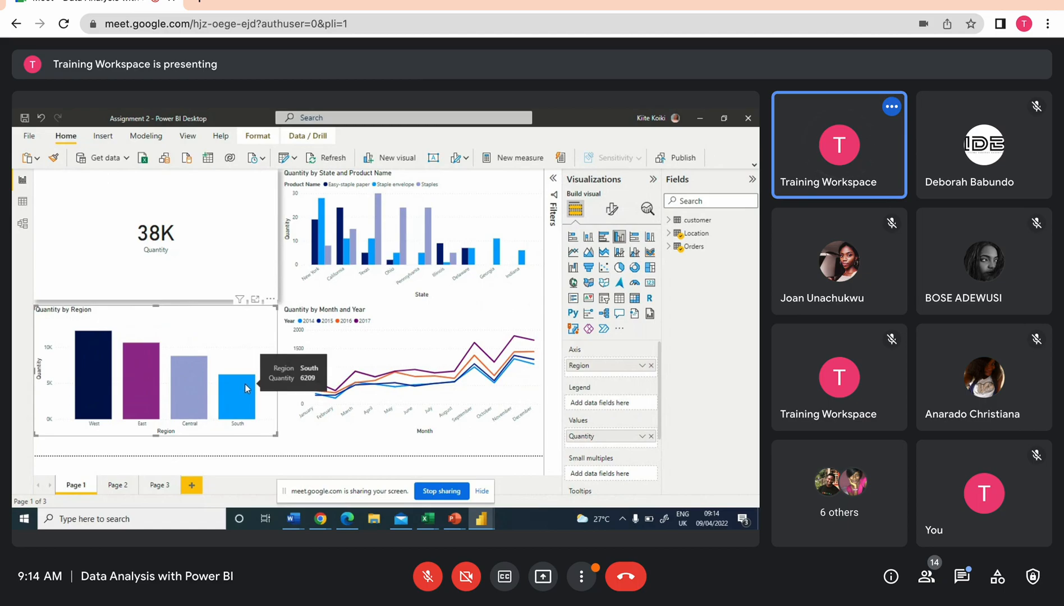
On Page 2, convert the Year, Sales Team Manager, Category and Sales table into a decomposition tree
{"action": "left_click", "coordinate": [118, 485]}
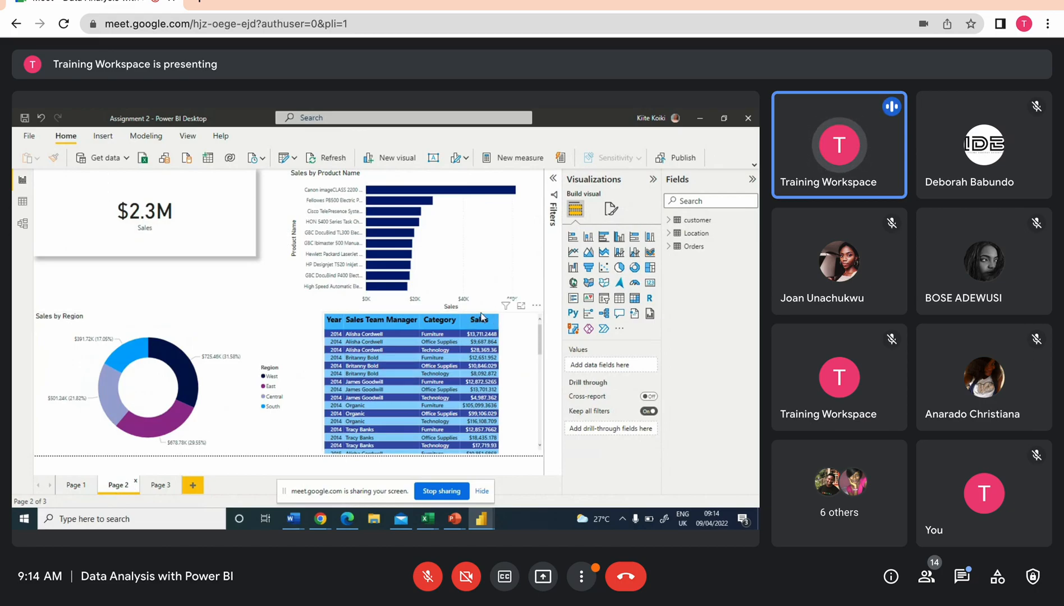
{"action": "scroll", "coordinate": [523, 344], "scroll_direction": "down", "scroll_amount": 1}
{"action": "scroll", "coordinate": [522, 341], "scroll_direction": "up", "scroll_amount": 1}
{"action": "left_click", "coordinate": [404, 321]}
{"action": "left_click", "coordinate": [533, 357]}
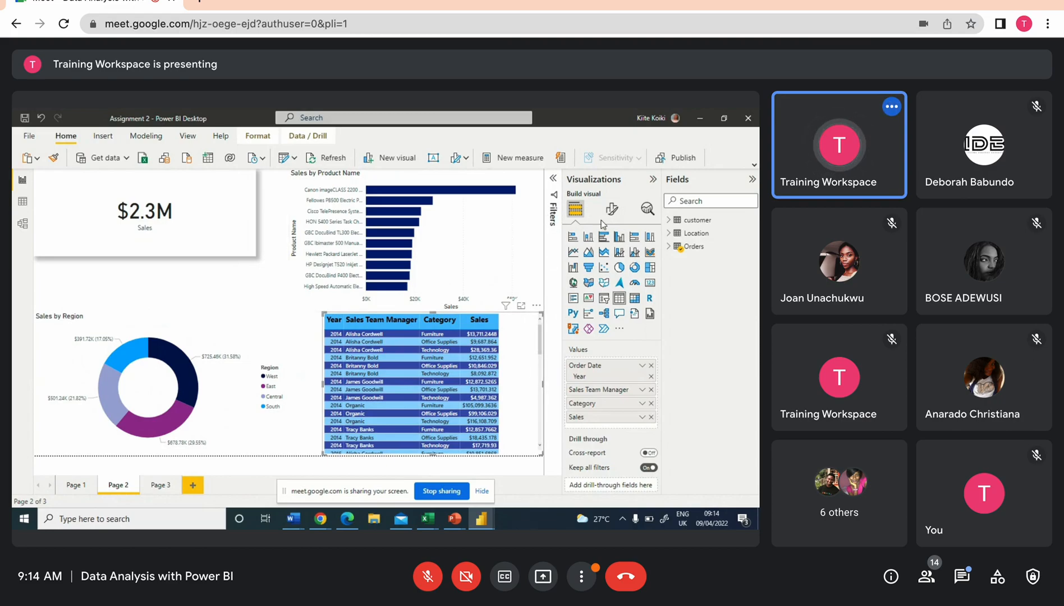
{"action": "left_click", "coordinate": [605, 314]}
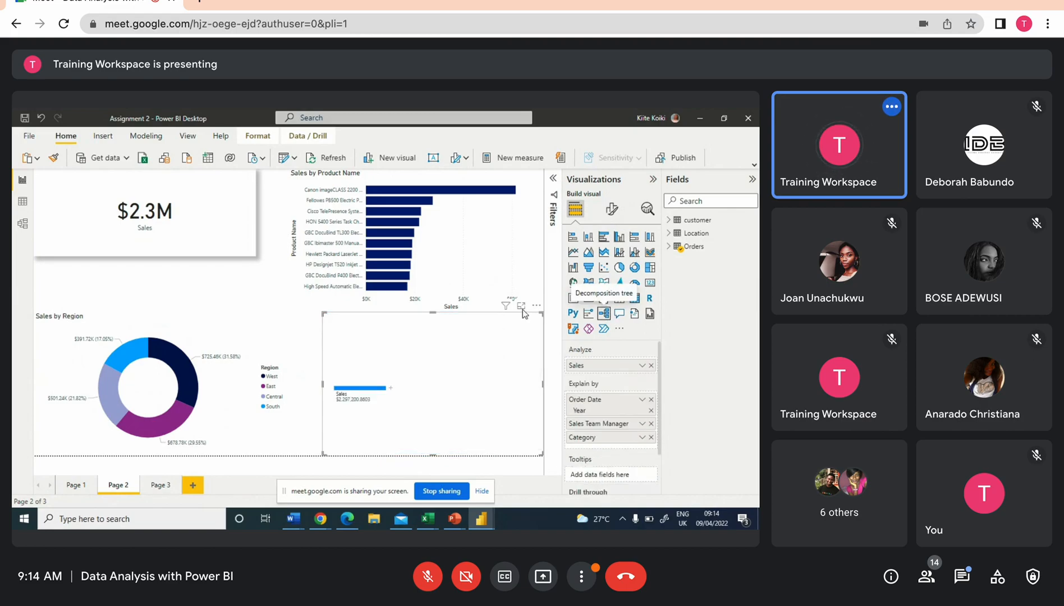
{"action": "left_click", "coordinate": [391, 387]}
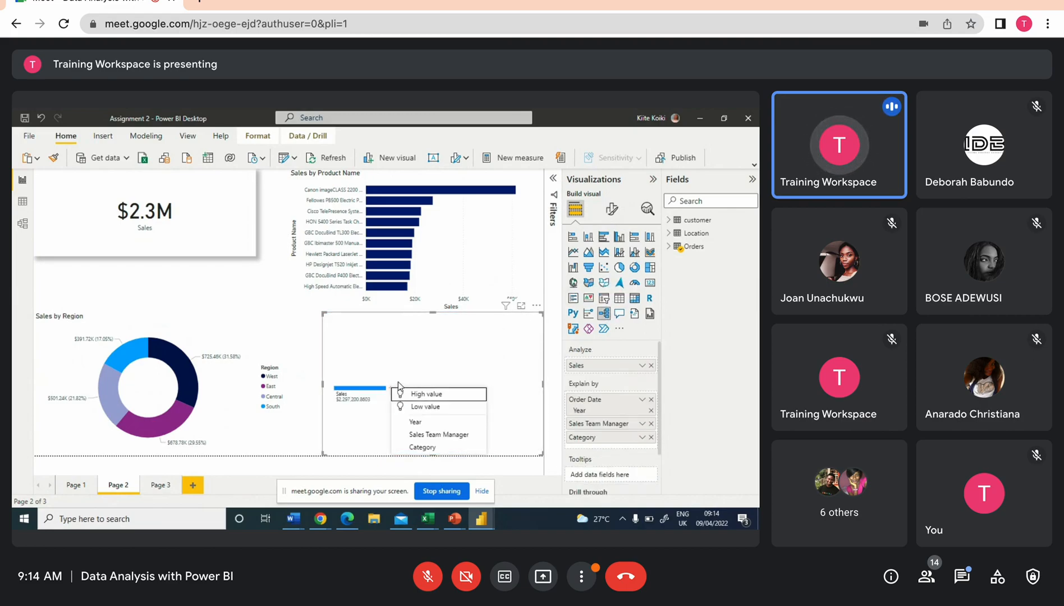
{"action": "left_click", "coordinate": [431, 435]}
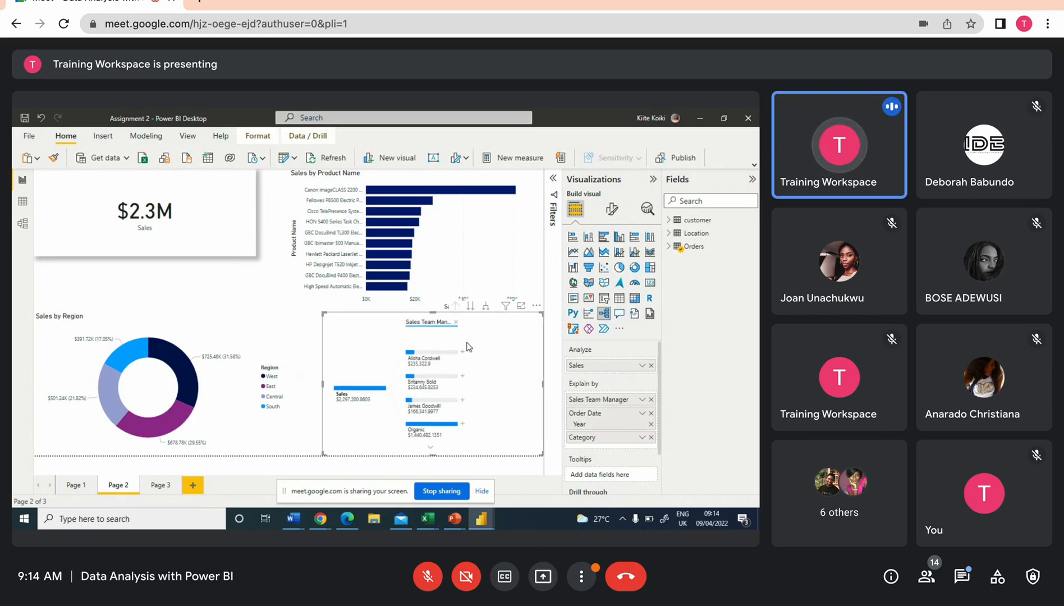
{"action": "left_click", "coordinate": [462, 352]}
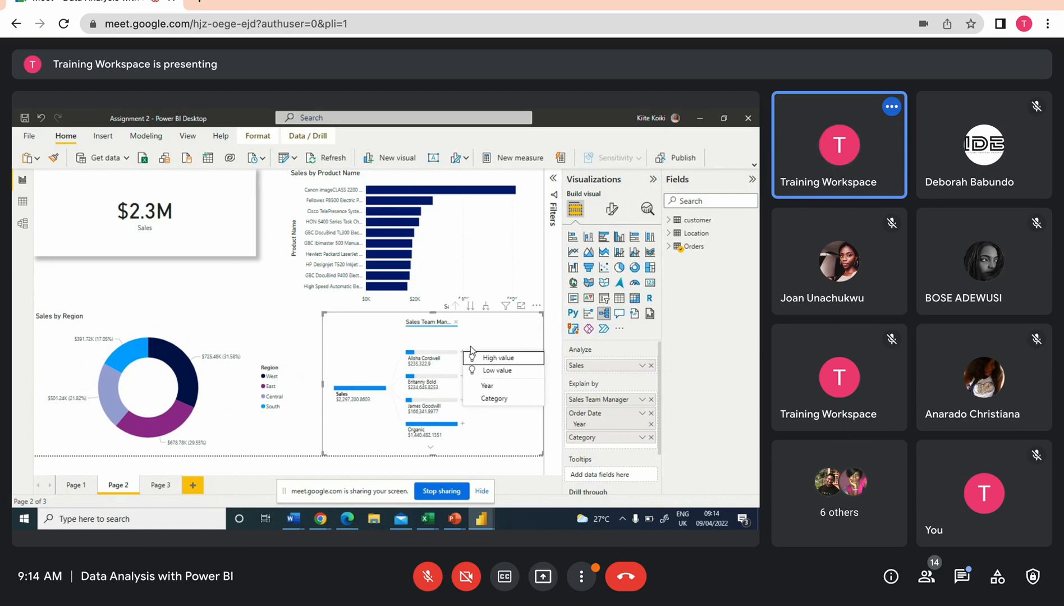
{"action": "left_click", "coordinate": [494, 397]}
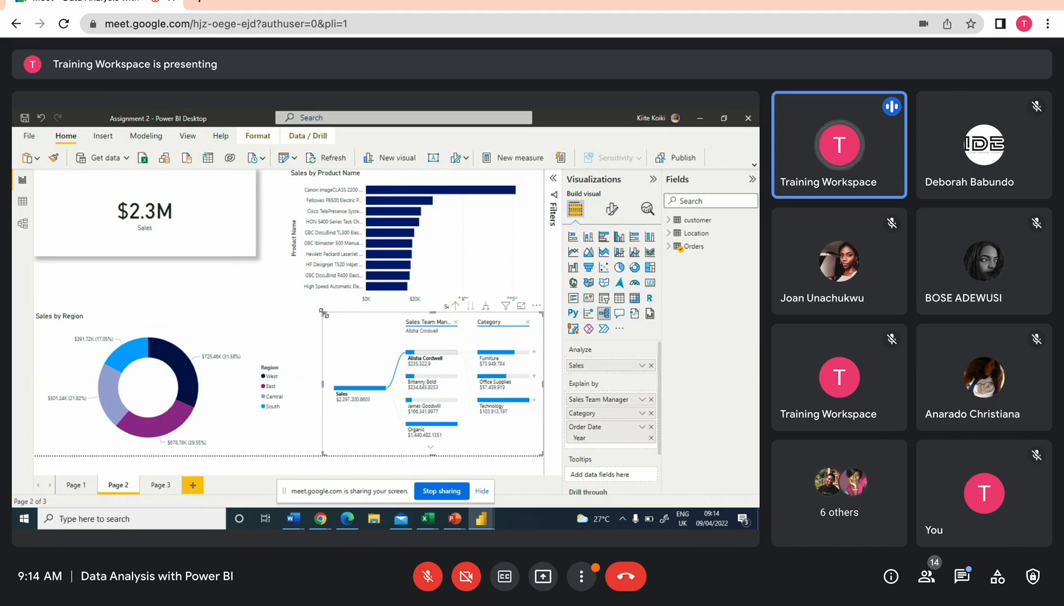
Open the decomposition tree in focus mode and exclude the Organic entry from the Sales Team Manager level
{"action": "left_click", "coordinate": [521, 307]}
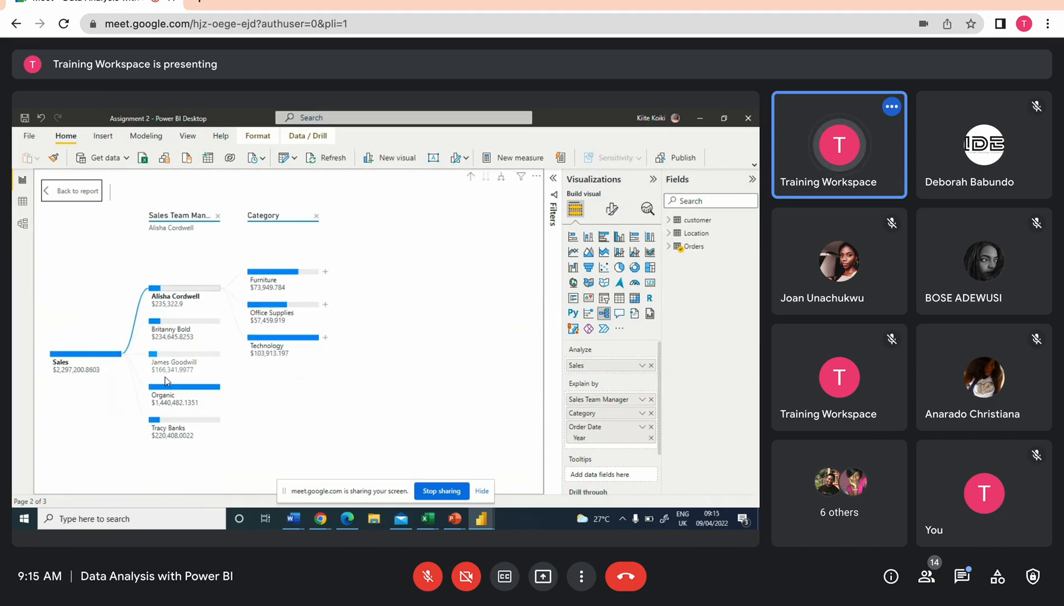
{"action": "right_click", "coordinate": [177, 394]}
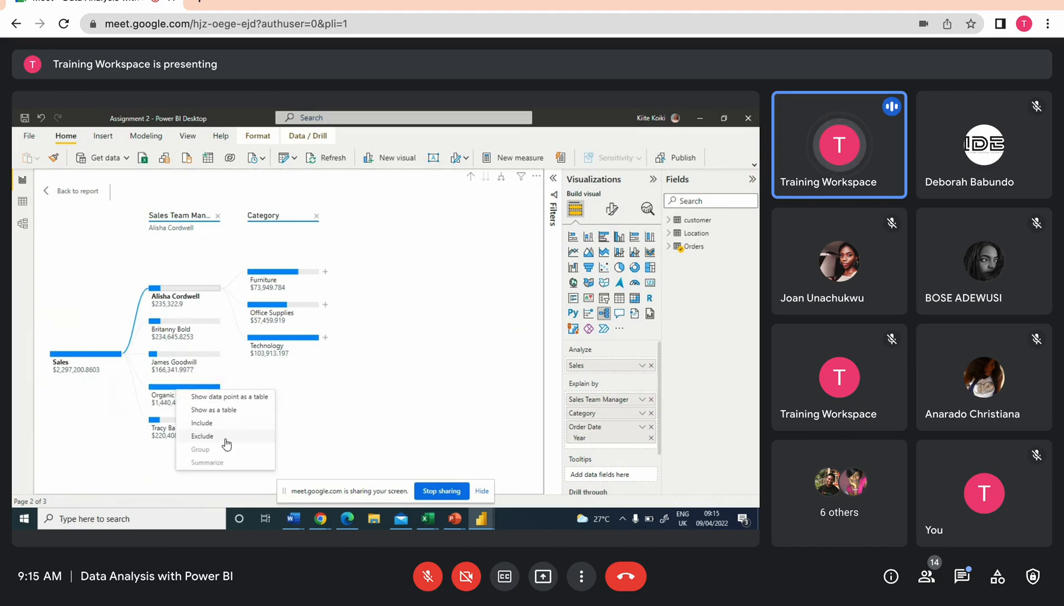
{"action": "left_click", "coordinate": [311, 393]}
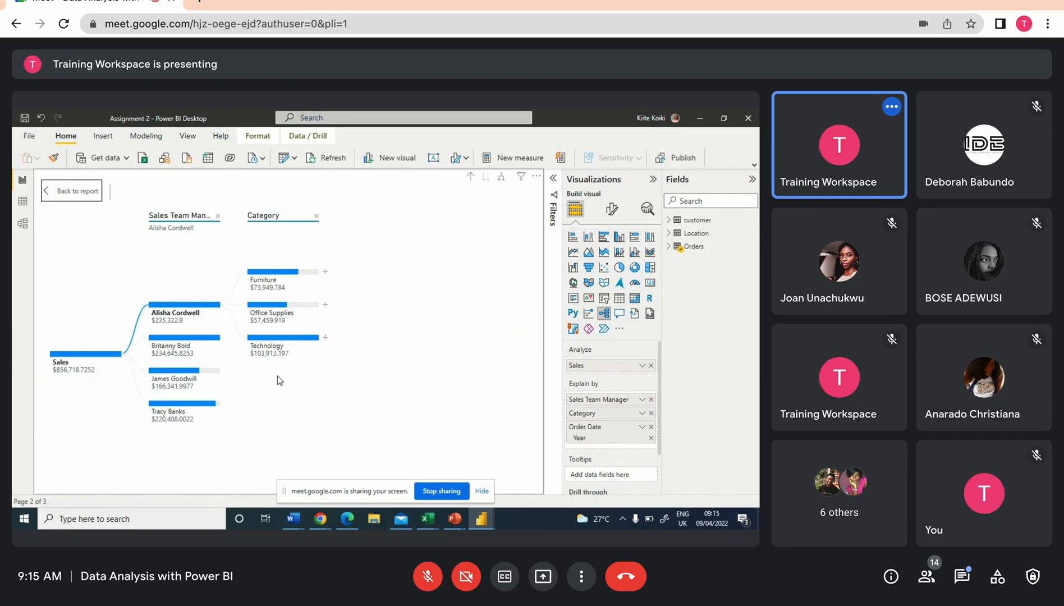
{"action": "left_click", "coordinate": [196, 340]}
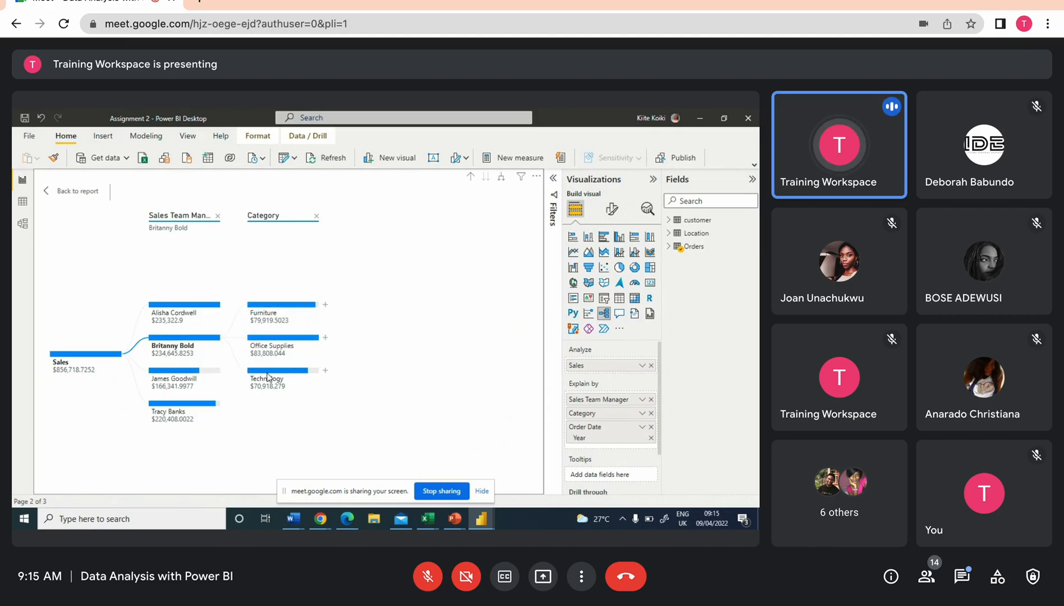
{"action": "left_click", "coordinate": [203, 408]}
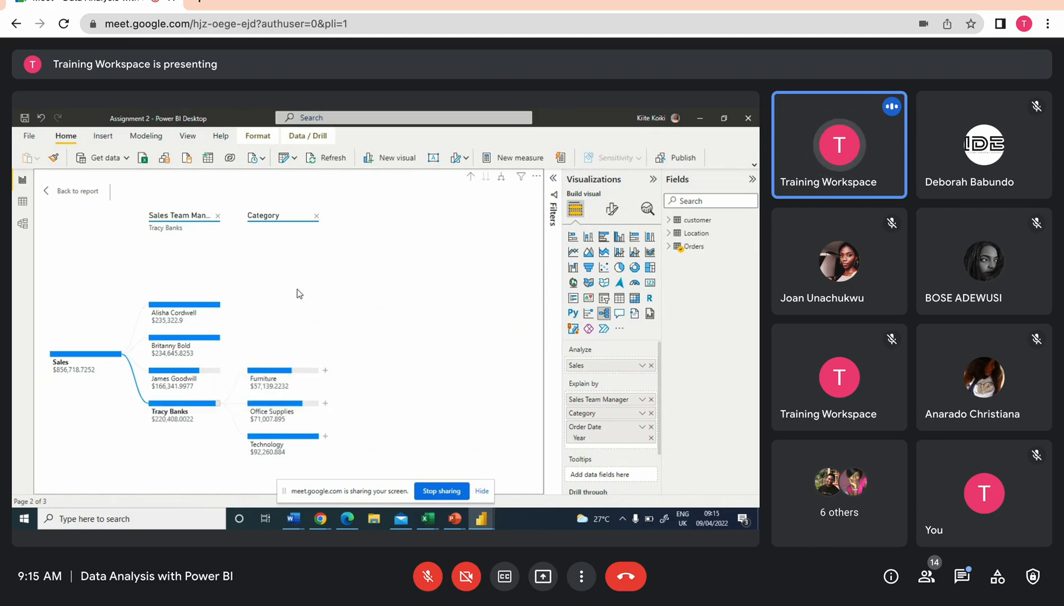
Try the visual as a 100% stacked bar, 100% stacked column and stacked column chart
{"action": "left_click", "coordinate": [633, 237]}
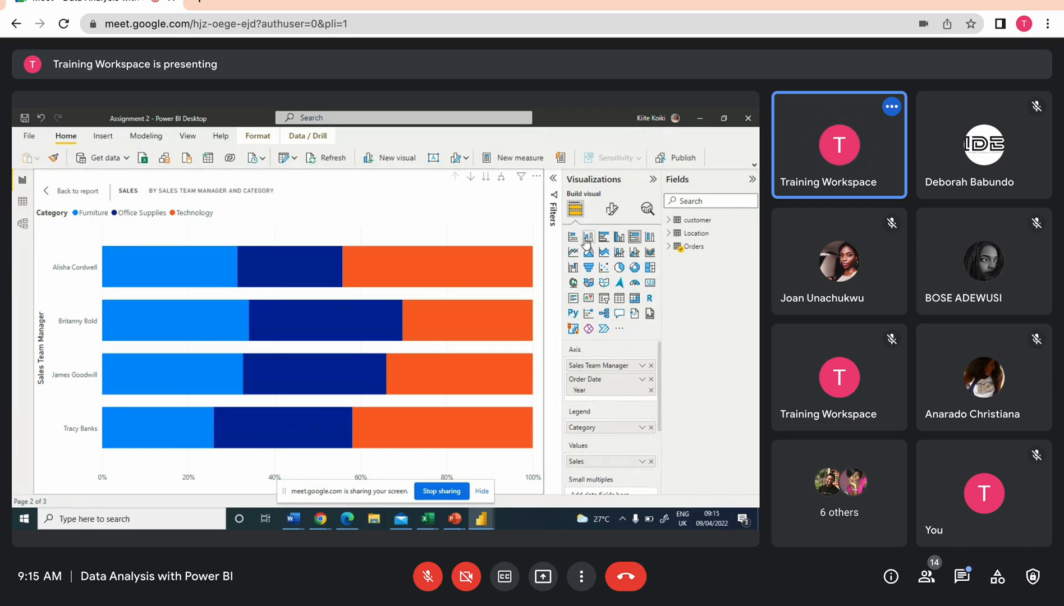
{"action": "left_click", "coordinate": [650, 238]}
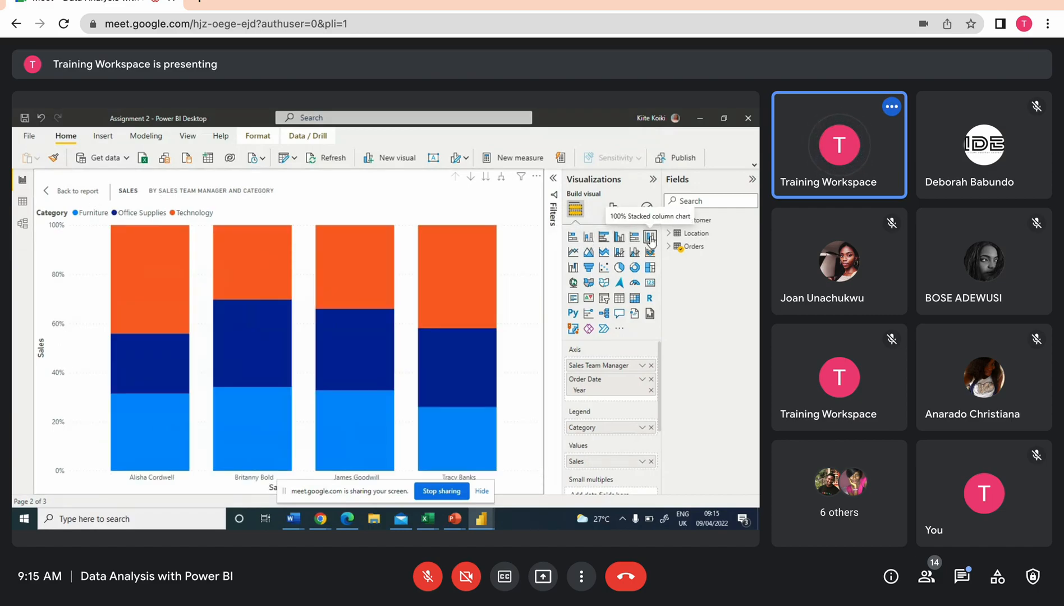
{"action": "mouse_move", "coordinate": [482, 304]}
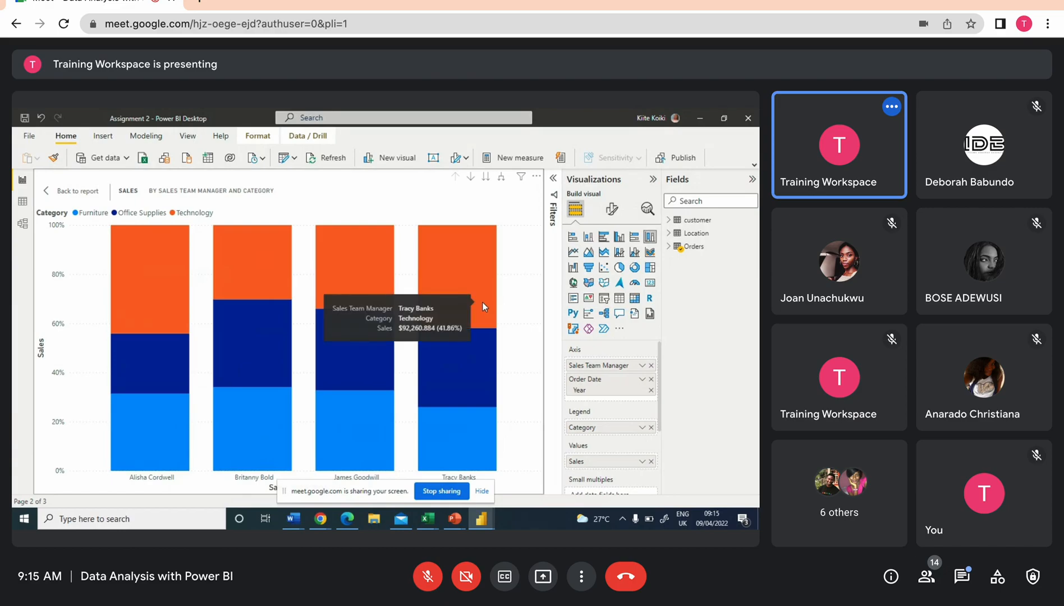
{"action": "left_click", "coordinate": [588, 238]}
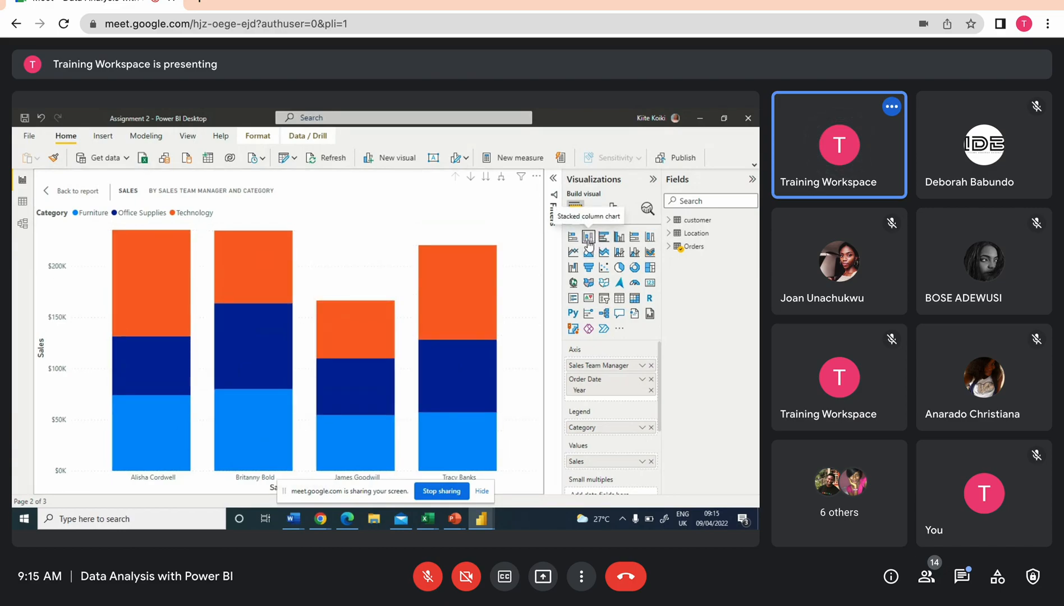
{"action": "mouse_move", "coordinate": [283, 275]}
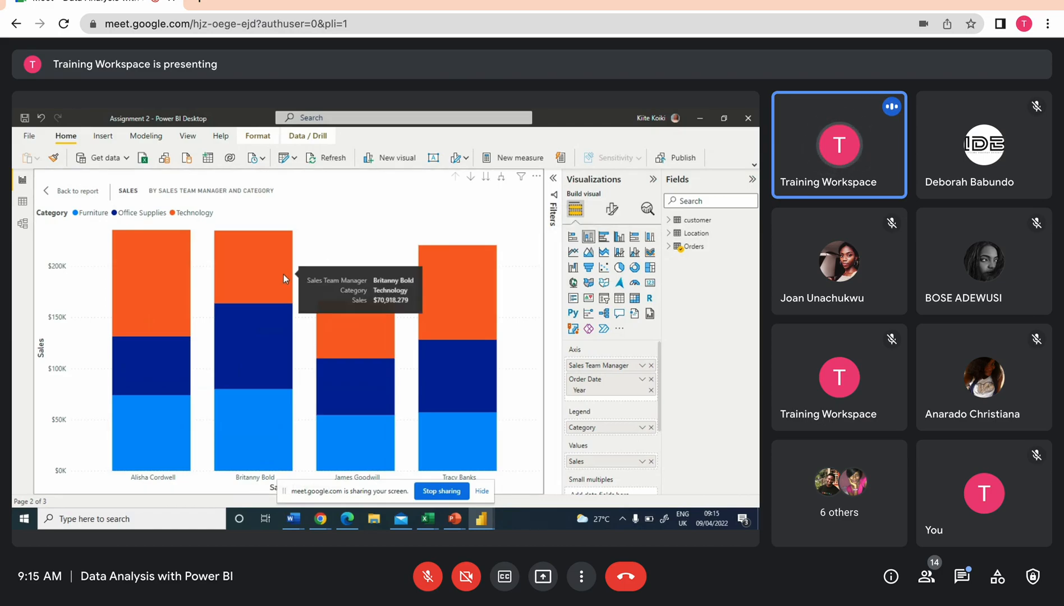
{"action": "mouse_move", "coordinate": [268, 390]}
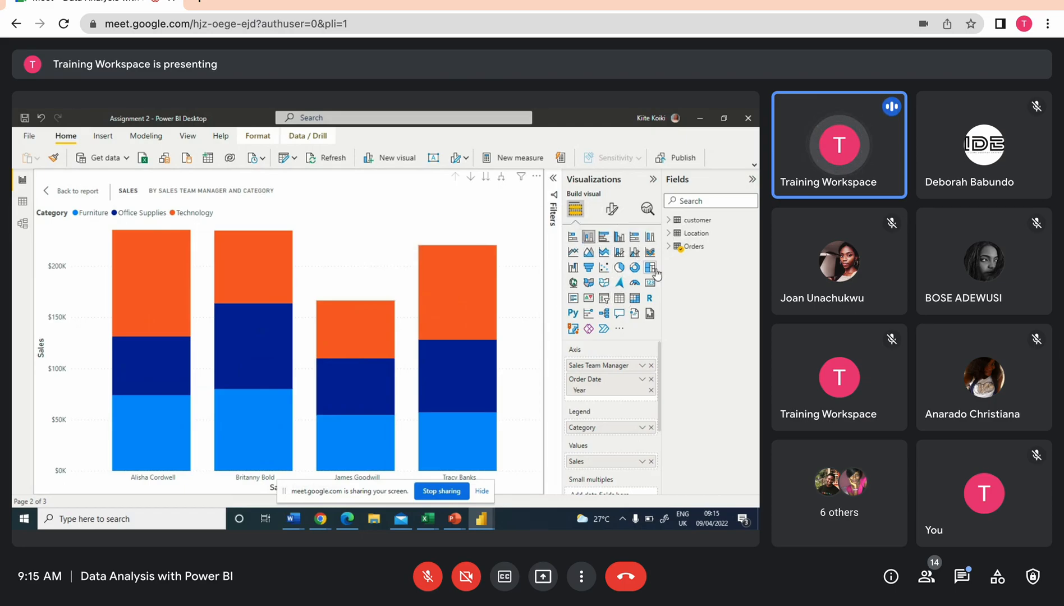
Change the visual to a clustered column chart
{"action": "left_click", "coordinate": [619, 238]}
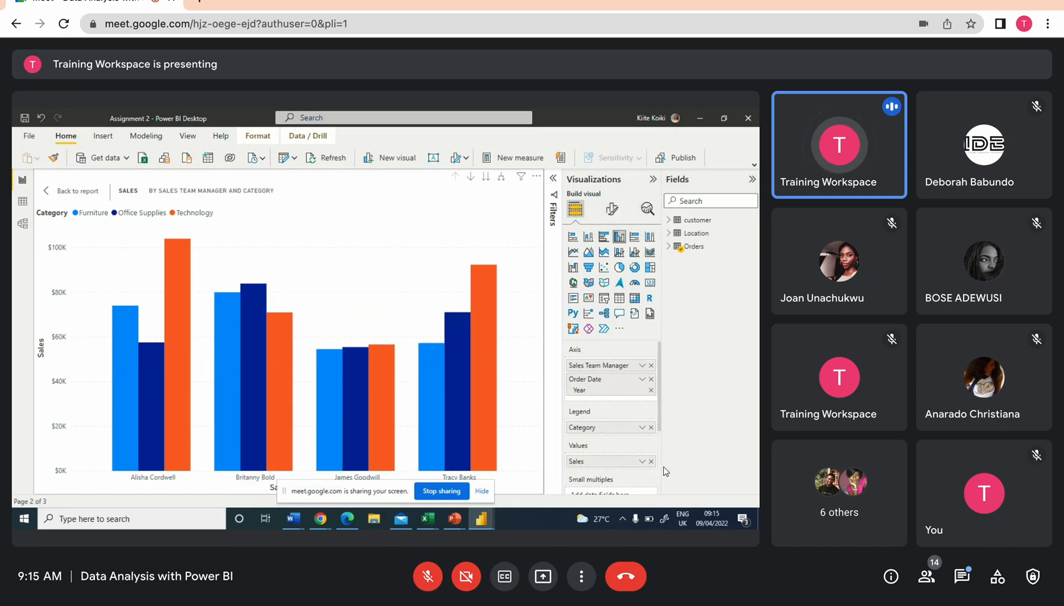
{"action": "scroll", "coordinate": [645, 465], "scroll_direction": "down", "scroll_amount": 1}
{"action": "scroll", "coordinate": [645, 465], "scroll_direction": "up", "scroll_amount": 1}
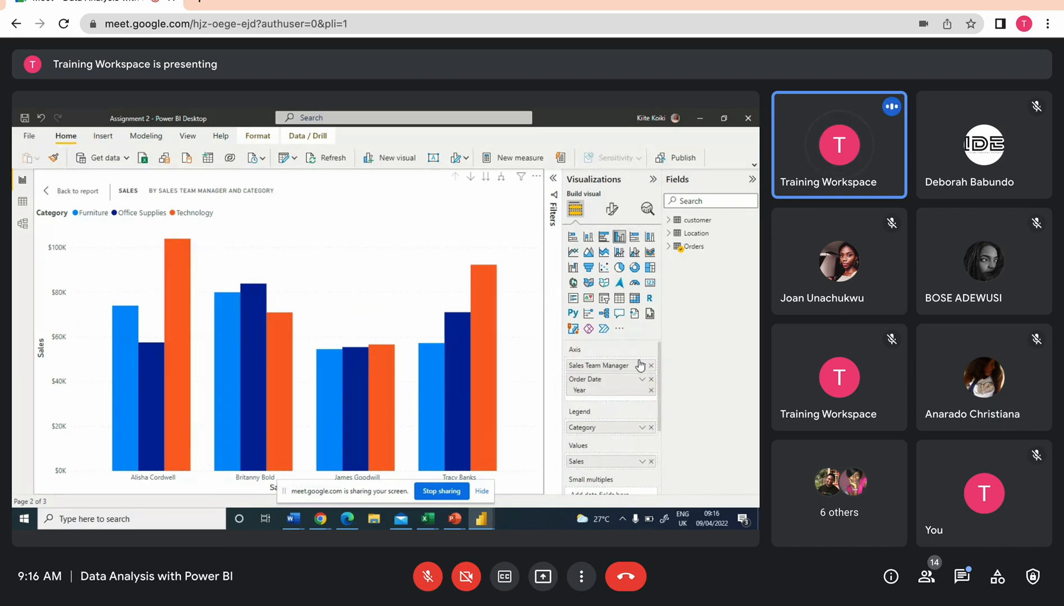
Remove Category from the legend and move Sales Team Manager from the axis into the legend
{"action": "left_click_drag", "start_coordinate": [640, 366], "coordinate": [612, 432]}
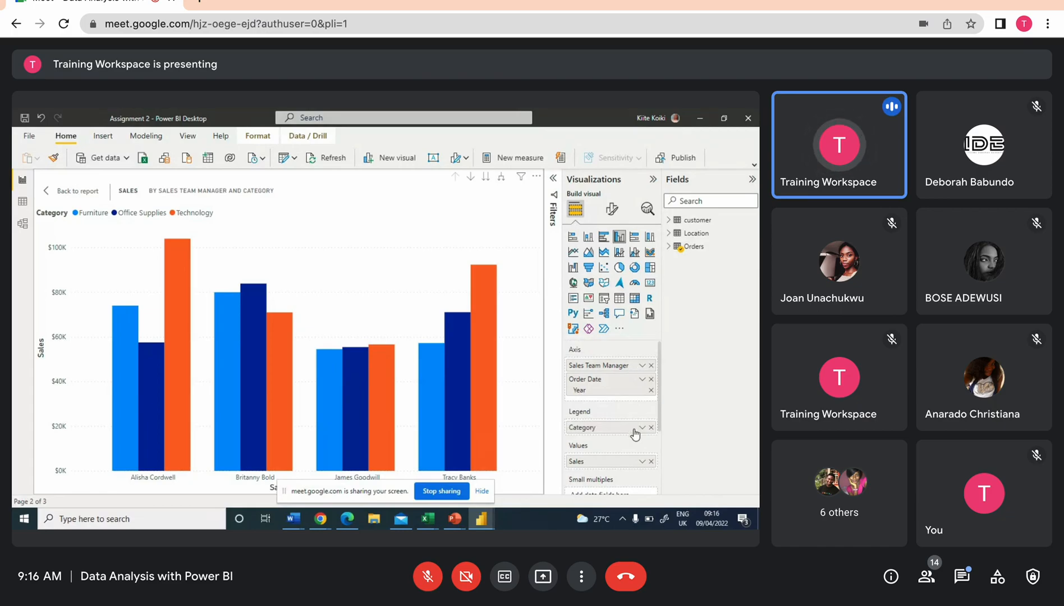
{"action": "left_click", "coordinate": [669, 246]}
{"action": "scroll", "coordinate": [707, 337], "scroll_direction": "down", "scroll_amount": 2}
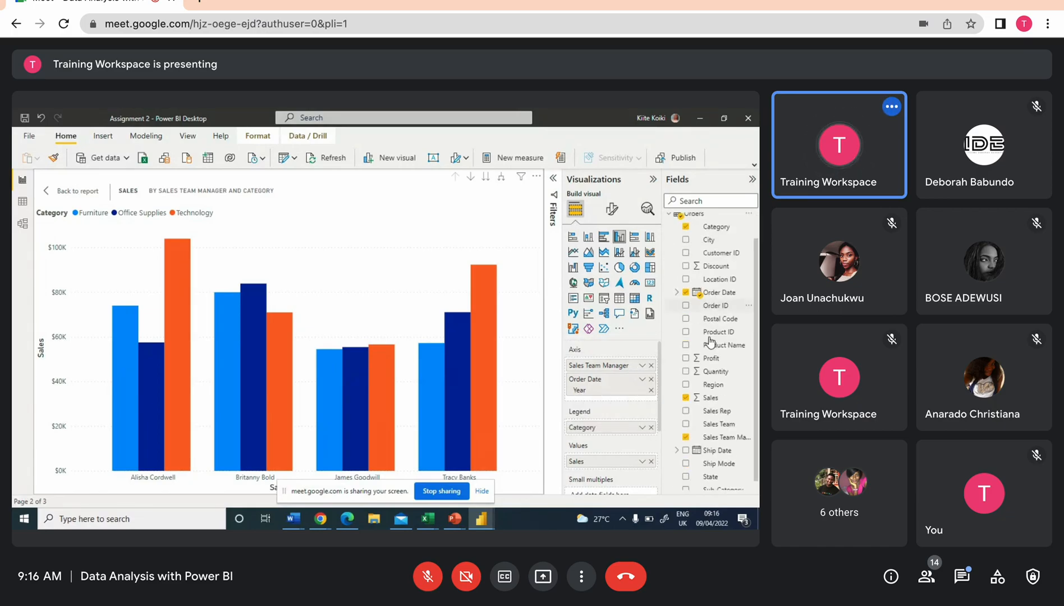
{"action": "left_click", "coordinate": [651, 427]}
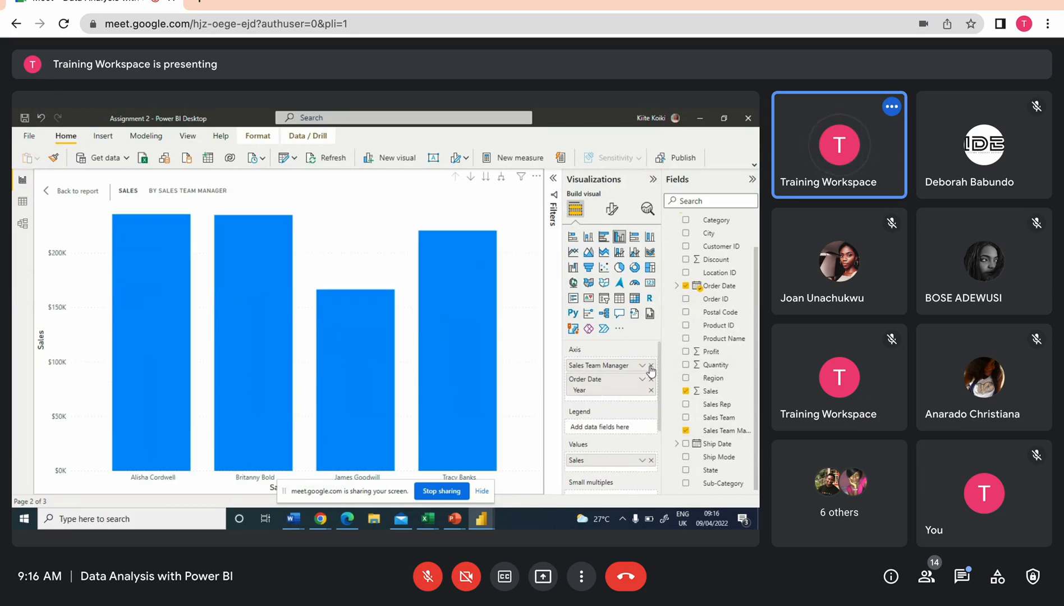
{"action": "left_click_drag", "start_coordinate": [645, 368], "coordinate": [612, 426]}
{"action": "scroll", "coordinate": [729, 387], "scroll_direction": "up", "scroll_amount": 1}
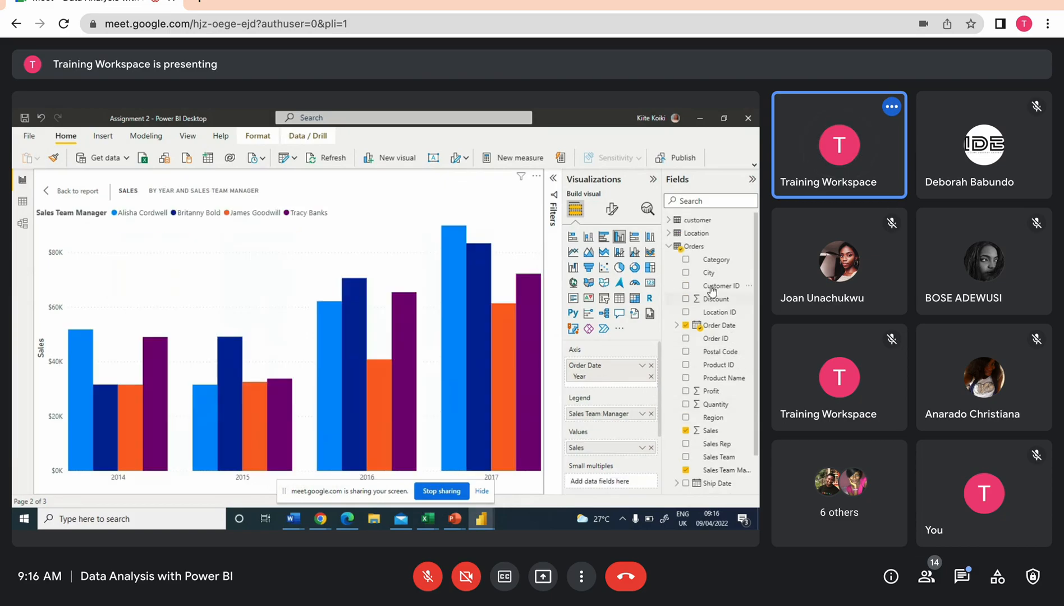
Add Category to the focused chart's axis, then go back to the report page
{"action": "left_click_drag", "start_coordinate": [716, 260], "coordinate": [606, 368]}
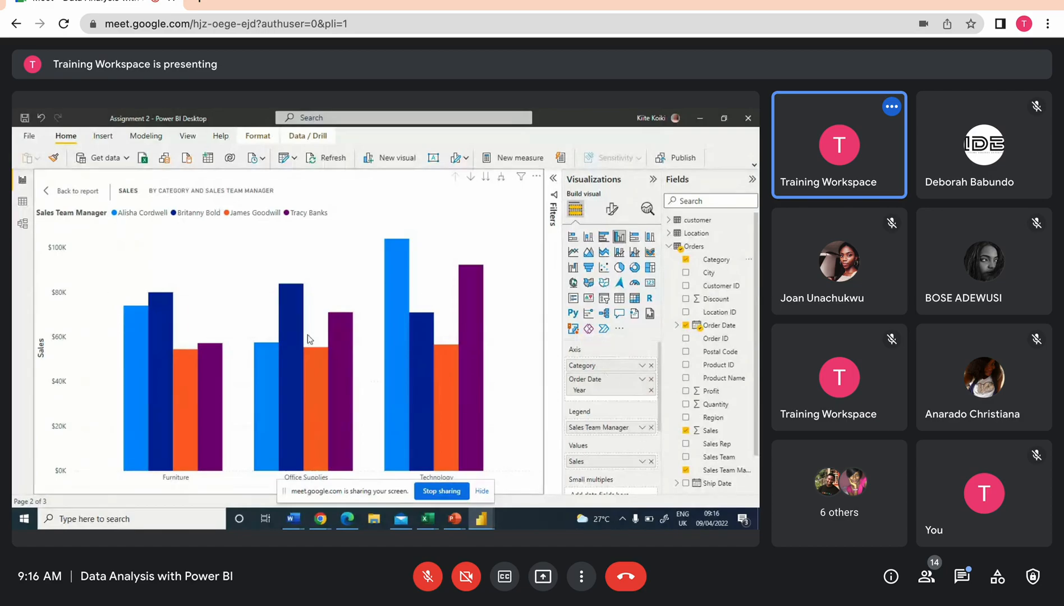
{"action": "left_click", "coordinate": [480, 490]}
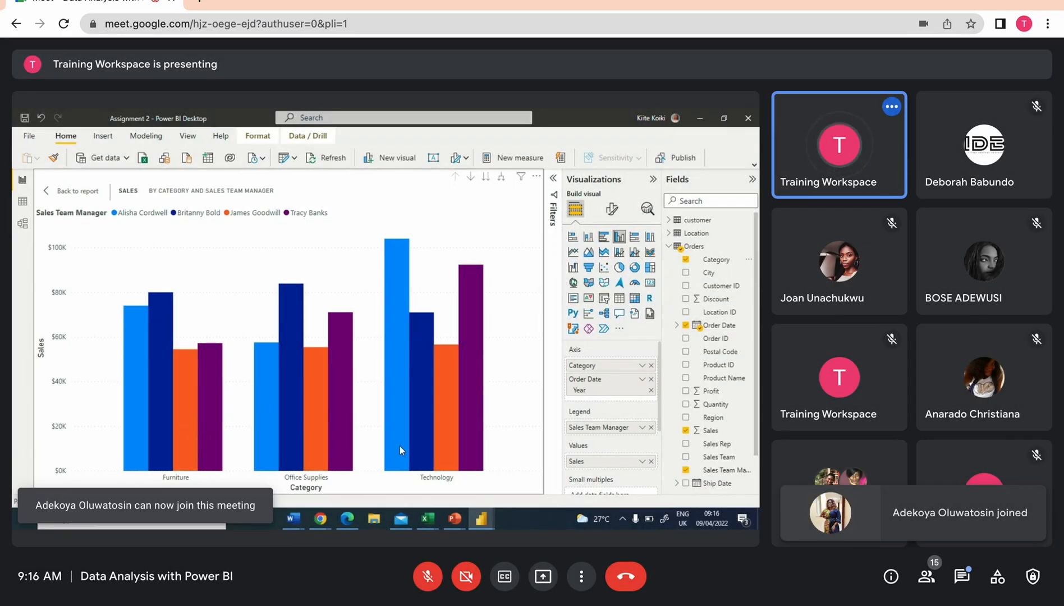
{"action": "mouse_move", "coordinate": [462, 445]}
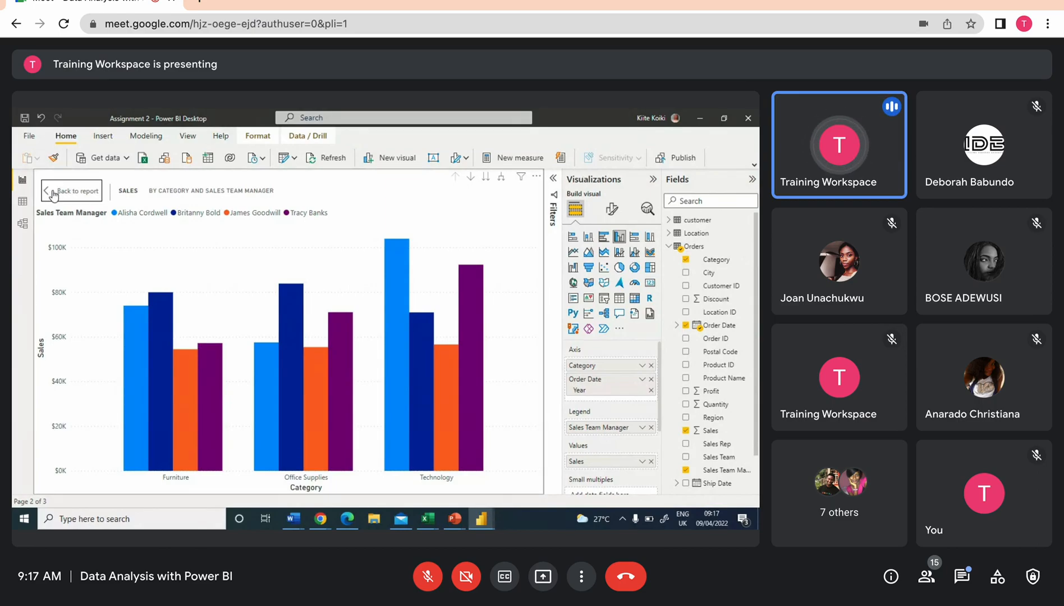
{"action": "left_click", "coordinate": [52, 193]}
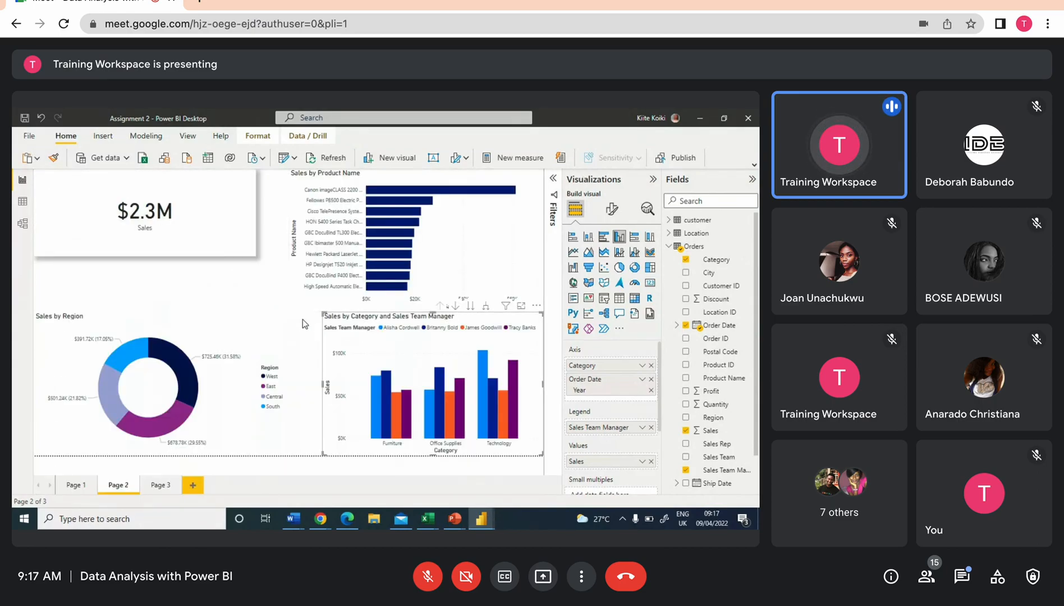
{"action": "left_click", "coordinate": [301, 324]}
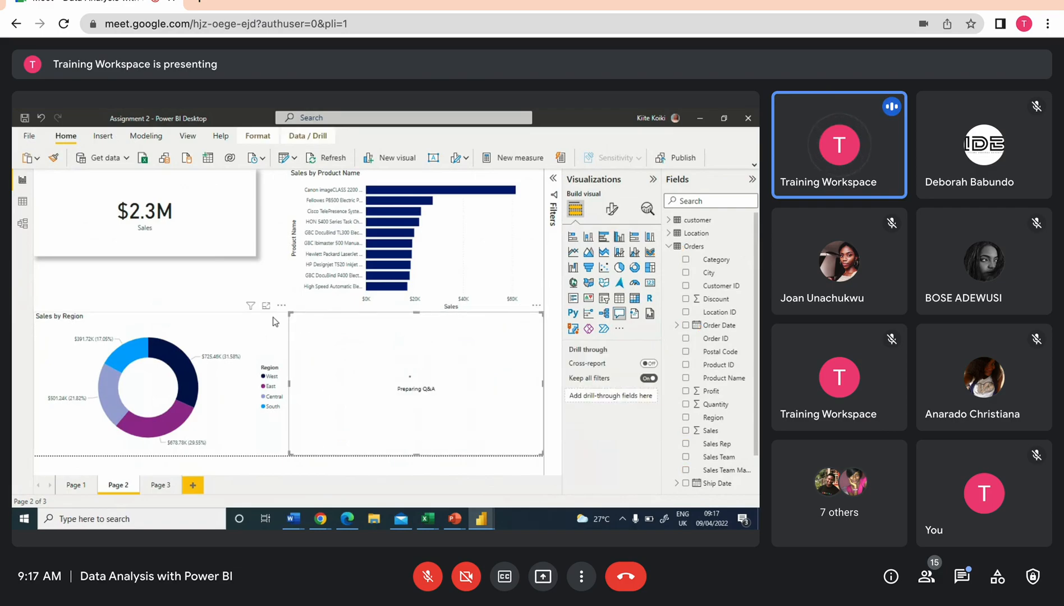
{"action": "left_click", "coordinate": [277, 331]}
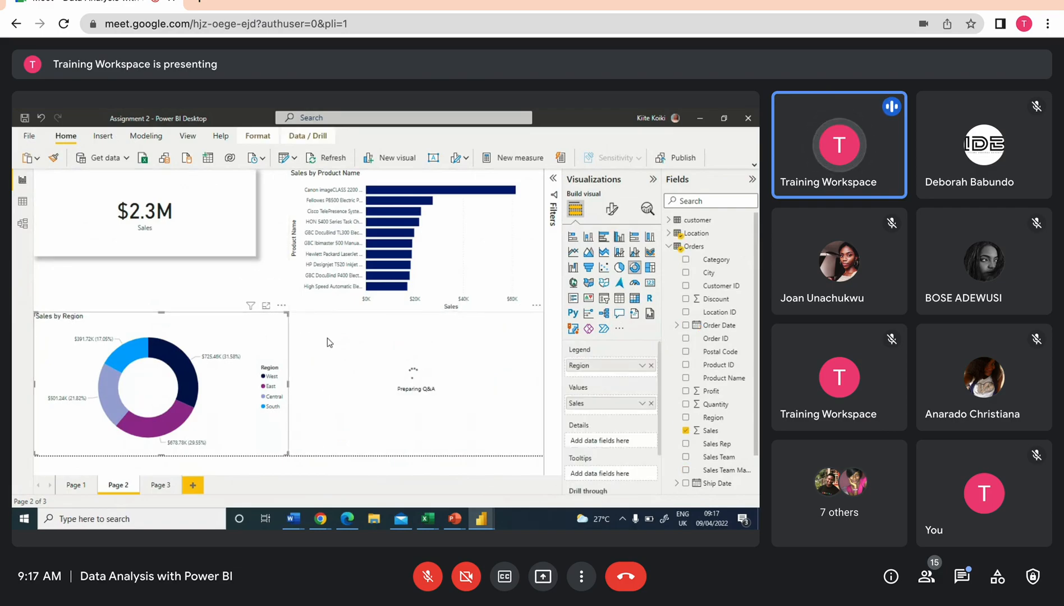
{"action": "left_click", "coordinate": [498, 389]}
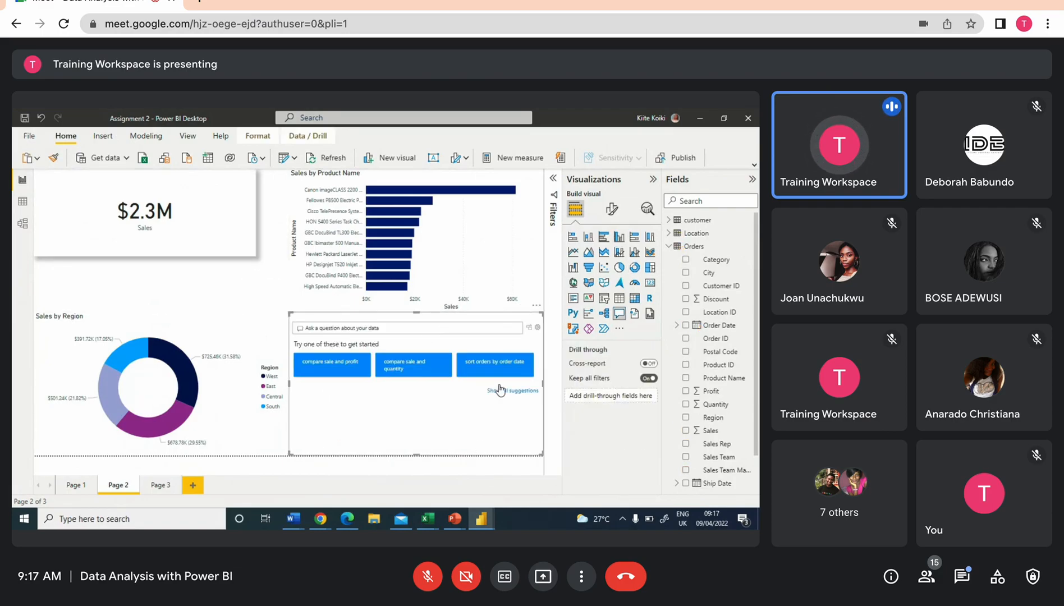
{"action": "left_click", "coordinate": [536, 306]}
{"action": "left_click", "coordinate": [566, 318]}
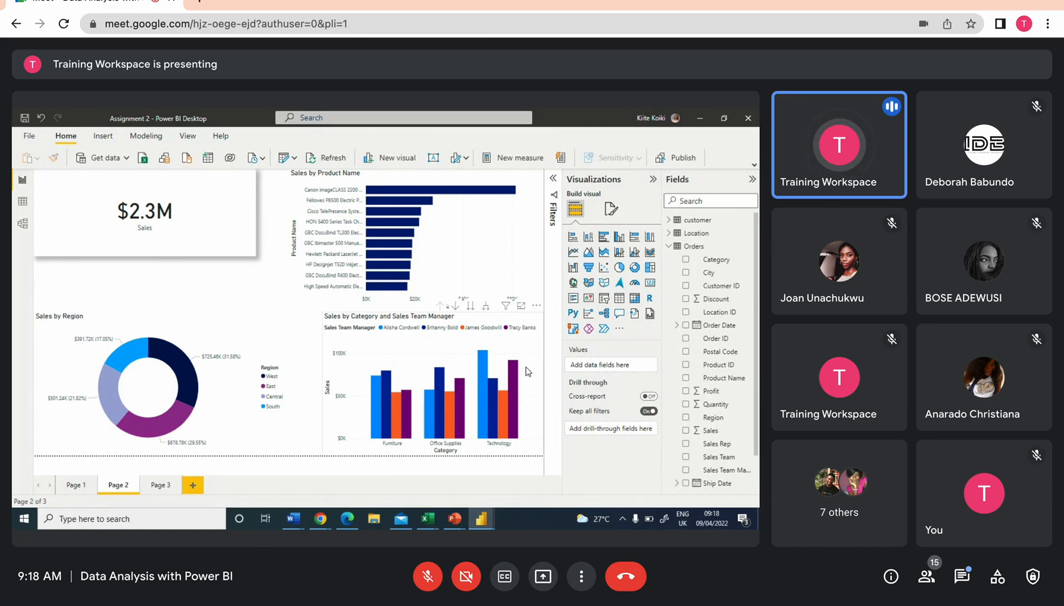
Move the total sales card and the Sales by Product Name chart down to free space at the top of the page
{"action": "left_click_drag", "start_coordinate": [244, 209], "coordinate": [236, 250]}
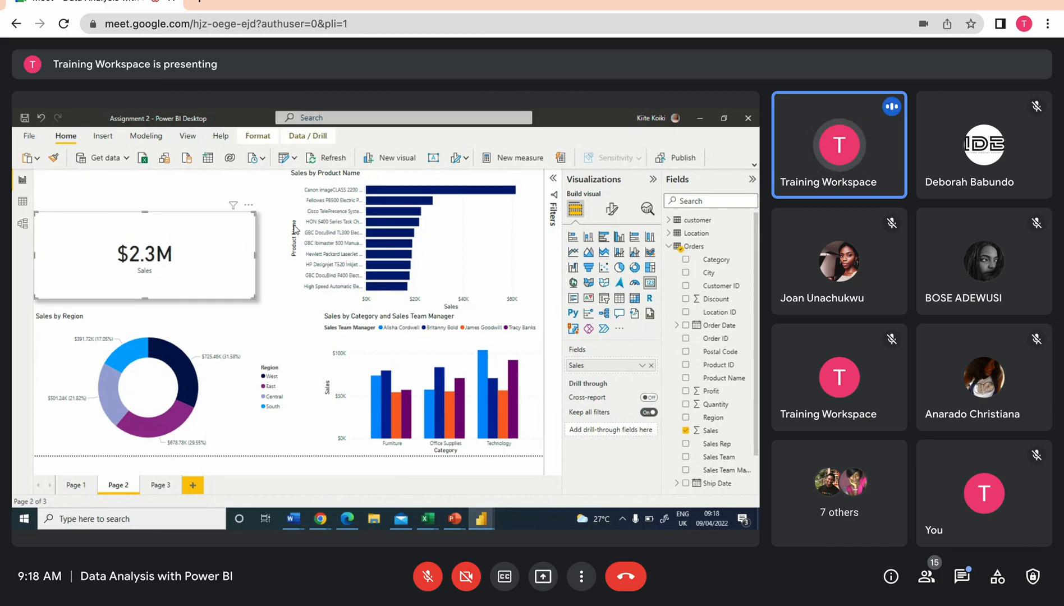
{"action": "left_click", "coordinate": [295, 230]}
{"action": "left_click_drag", "start_coordinate": [292, 173], "coordinate": [262, 213]}
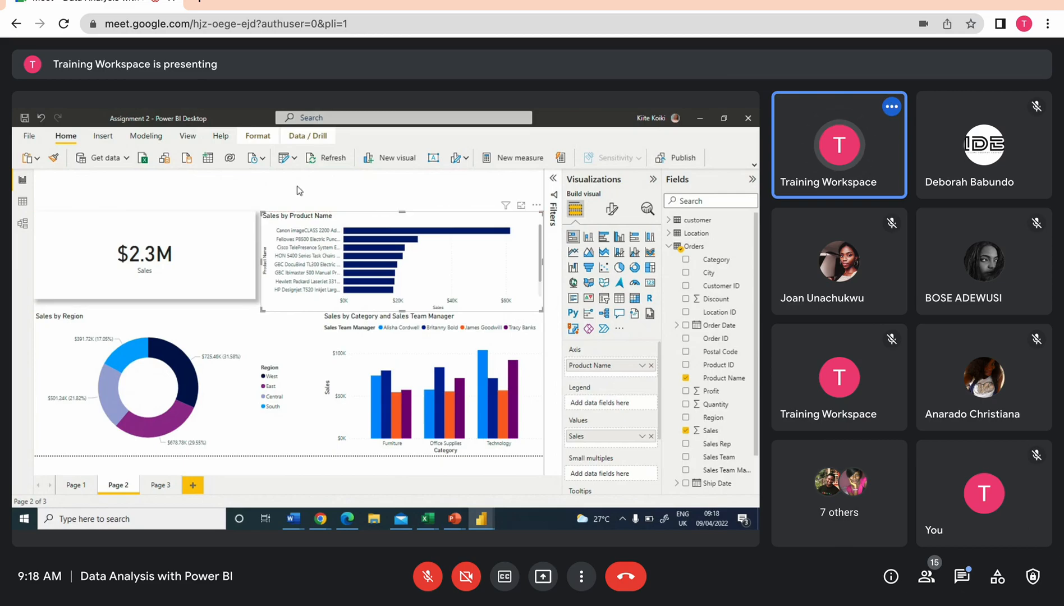
{"action": "left_click", "coordinate": [297, 190]}
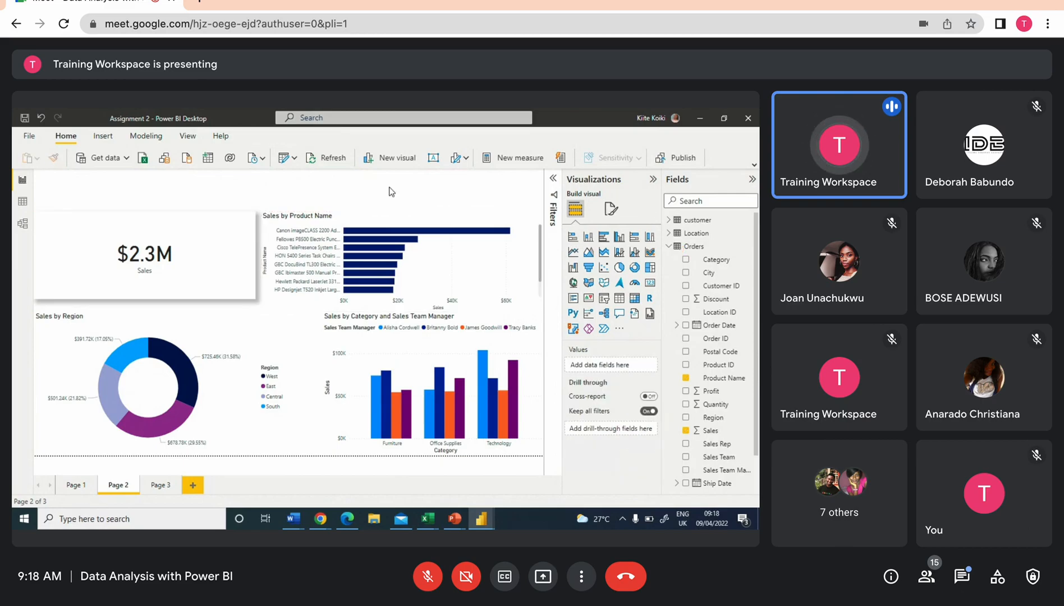
Insert a text box at the top of the page reading SALES OVERVIEW PAGE and select its text
{"action": "left_click", "coordinate": [432, 159]}
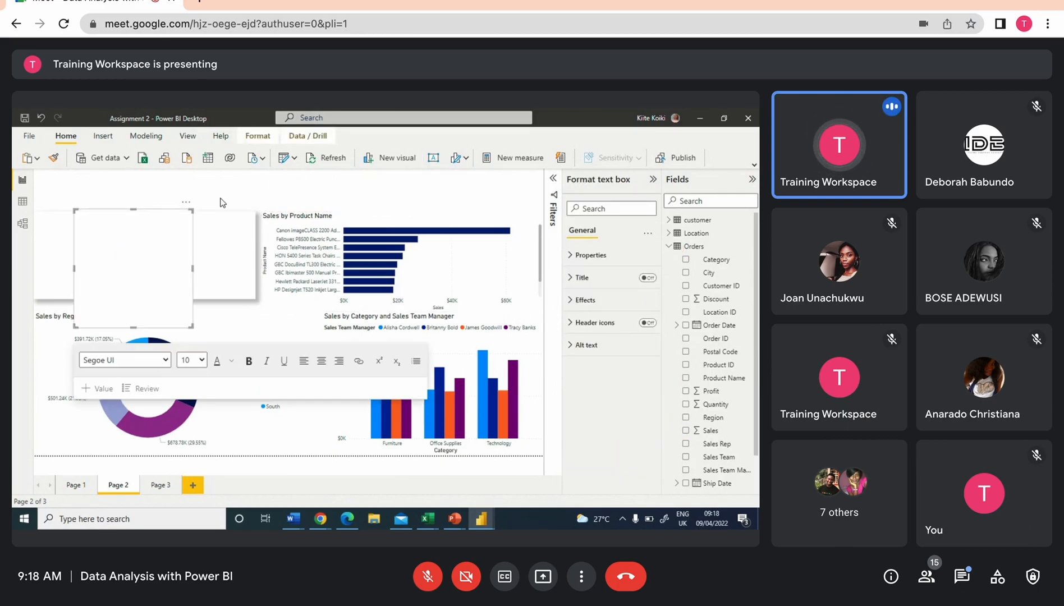
{"action": "left_click", "coordinate": [162, 259]}
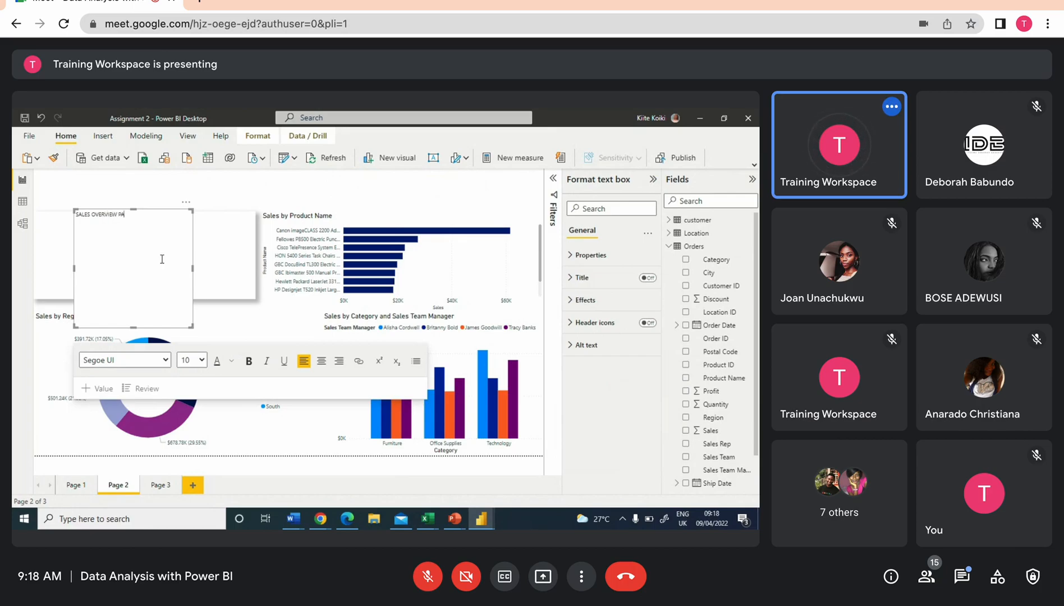
{"action": "left_click_drag", "start_coordinate": [130, 216], "coordinate": [75, 209]}
{"action": "left_click", "coordinate": [148, 249]}
Bold the title, set its font size to 54, and widen the text box across the page
{"action": "left_click", "coordinate": [248, 361]}
{"action": "left_click", "coordinate": [202, 361]}
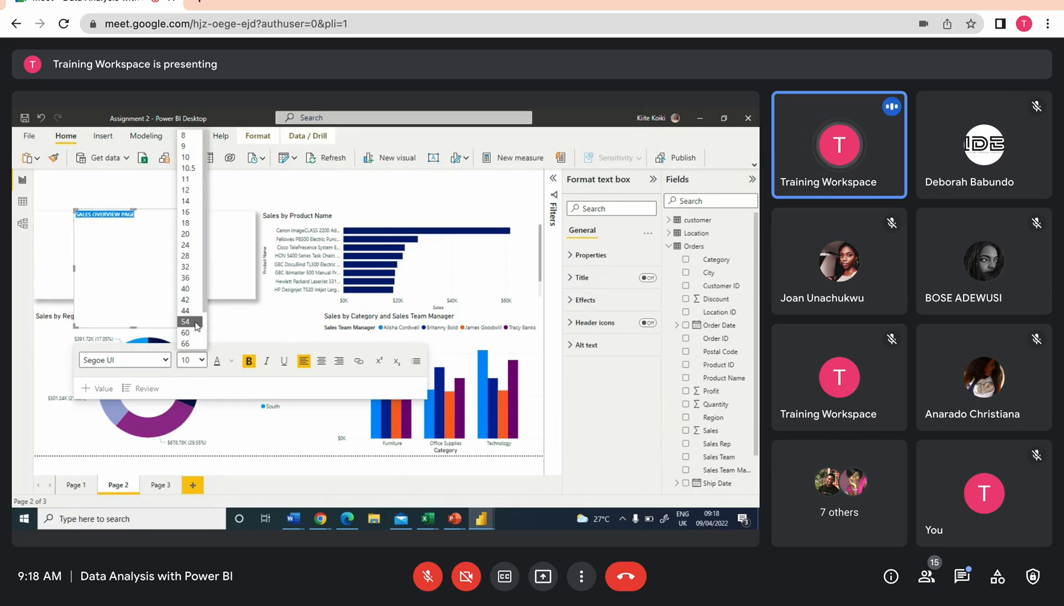
{"action": "left_click", "coordinate": [199, 289]}
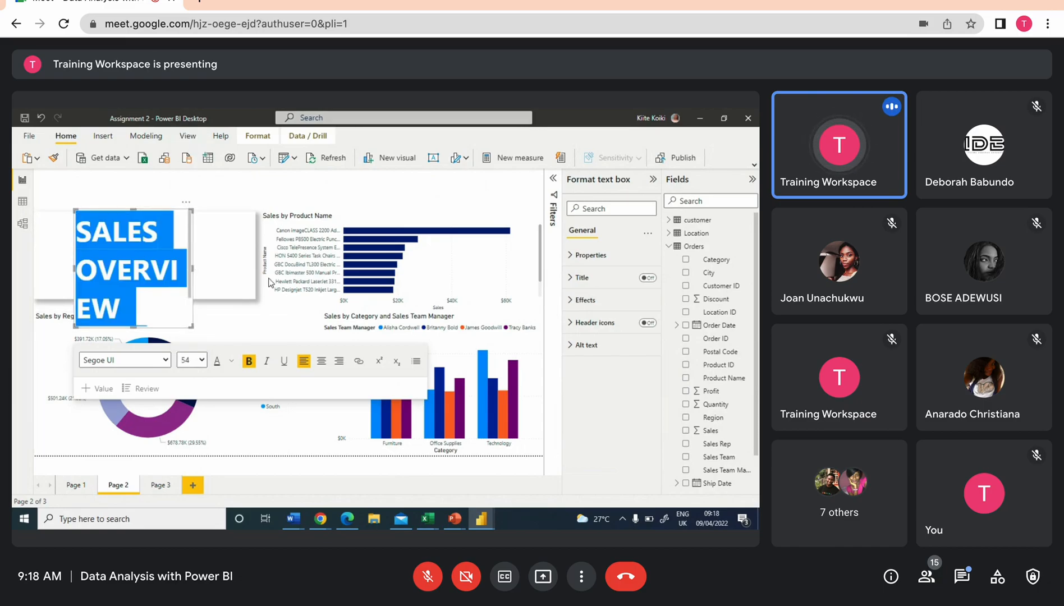
{"action": "left_click_drag", "start_coordinate": [192, 267], "coordinate": [447, 273]}
{"action": "left_click_drag", "start_coordinate": [262, 330], "coordinate": [280, 268]}
Set the title's font size to 36 and give it a blue font colour
{"action": "left_click", "coordinate": [202, 302]}
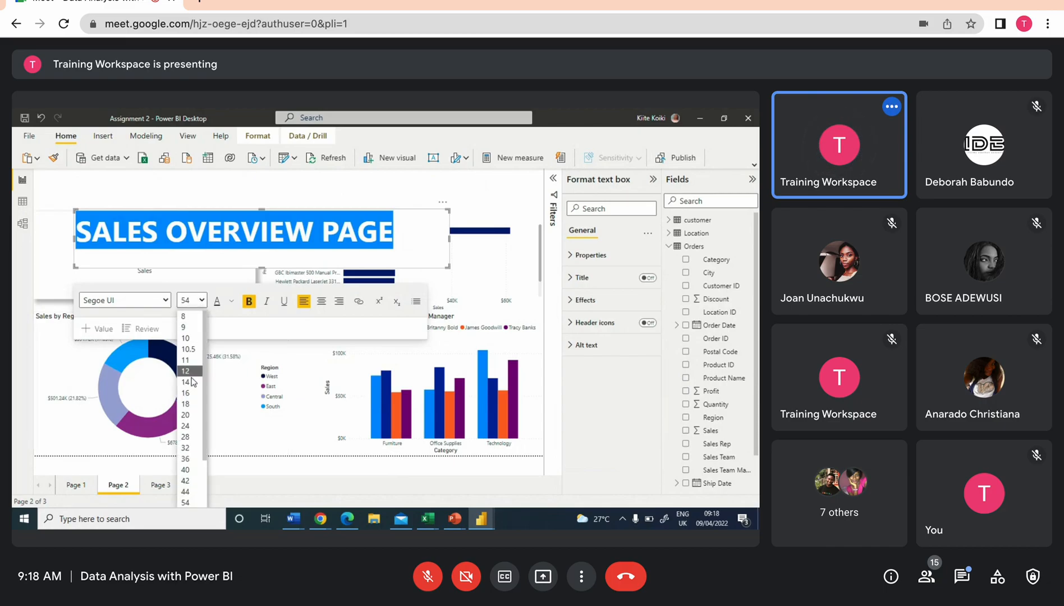
{"action": "left_click", "coordinate": [191, 455]}
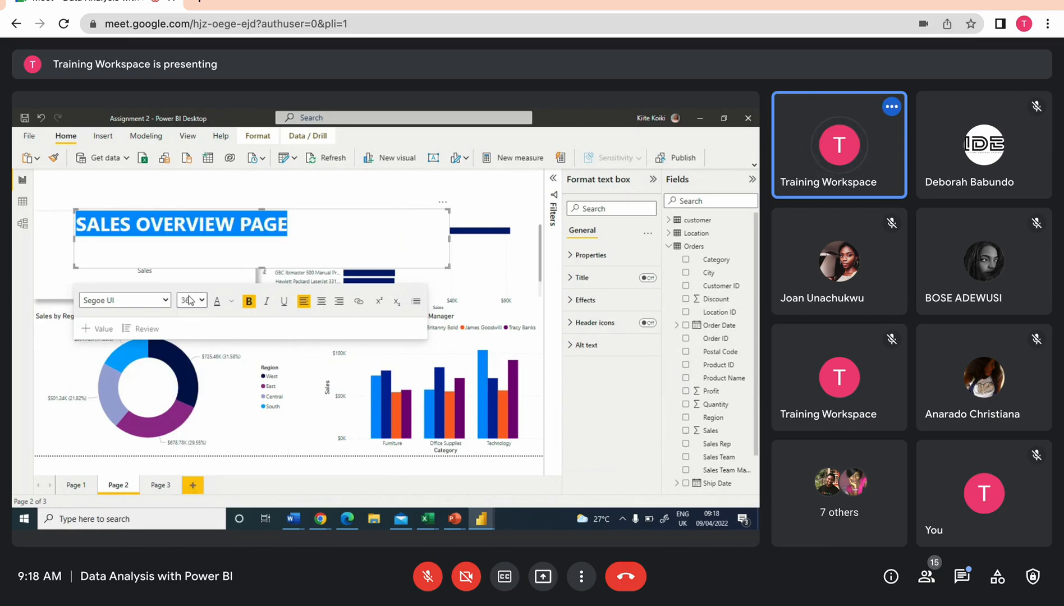
{"action": "left_click", "coordinate": [230, 306]}
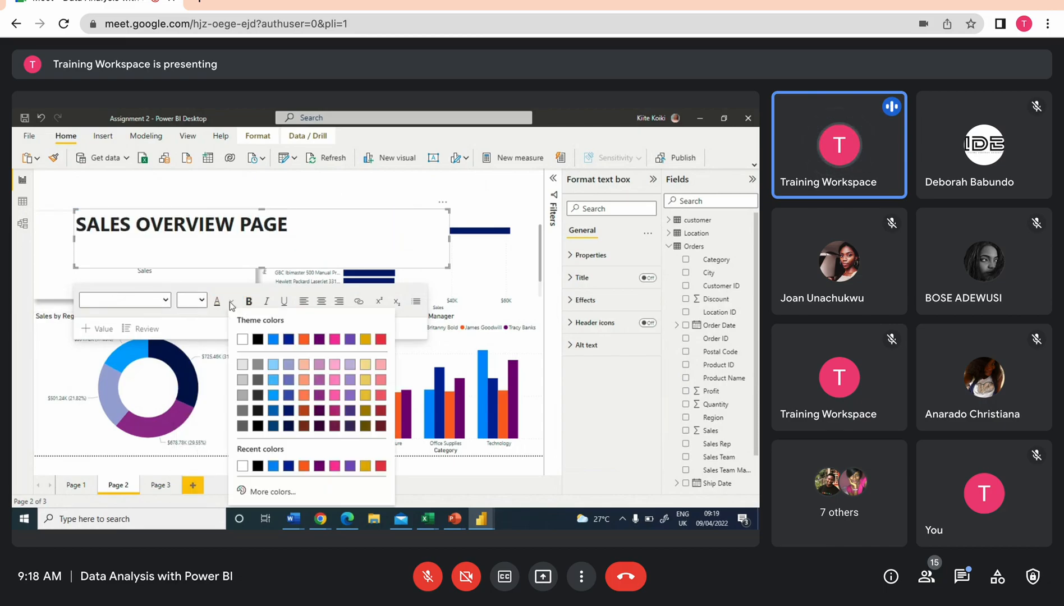
{"action": "left_click", "coordinate": [273, 339]}
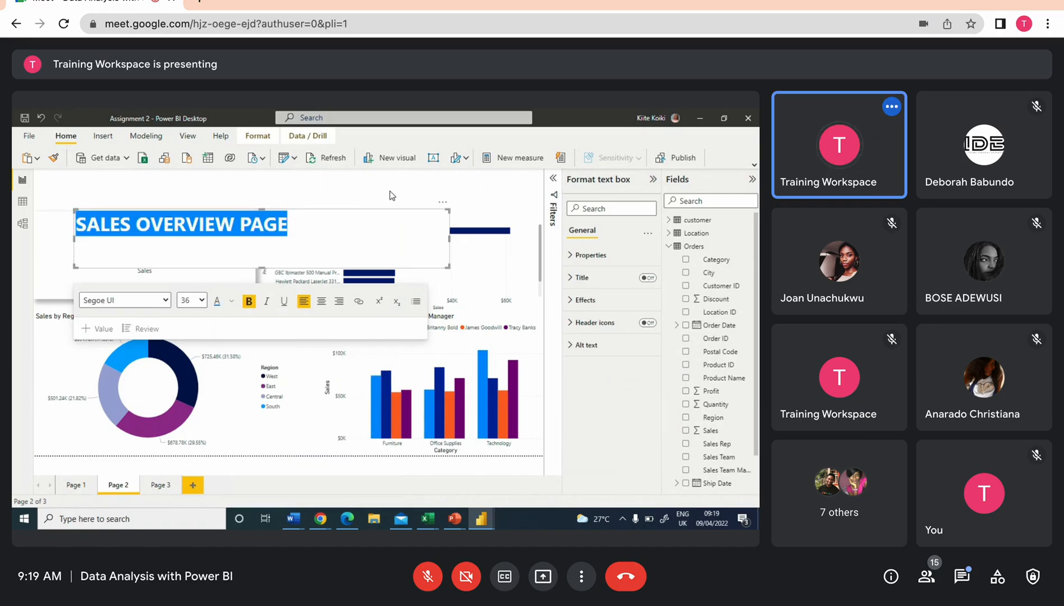
Move the title text box up to the very top of the page
{"action": "left_click", "coordinate": [404, 207]}
{"action": "left_click", "coordinate": [400, 216]}
{"action": "left_click_drag", "start_coordinate": [400, 217], "coordinate": [400, 176]}
{"action": "left_click", "coordinate": [465, 183]}
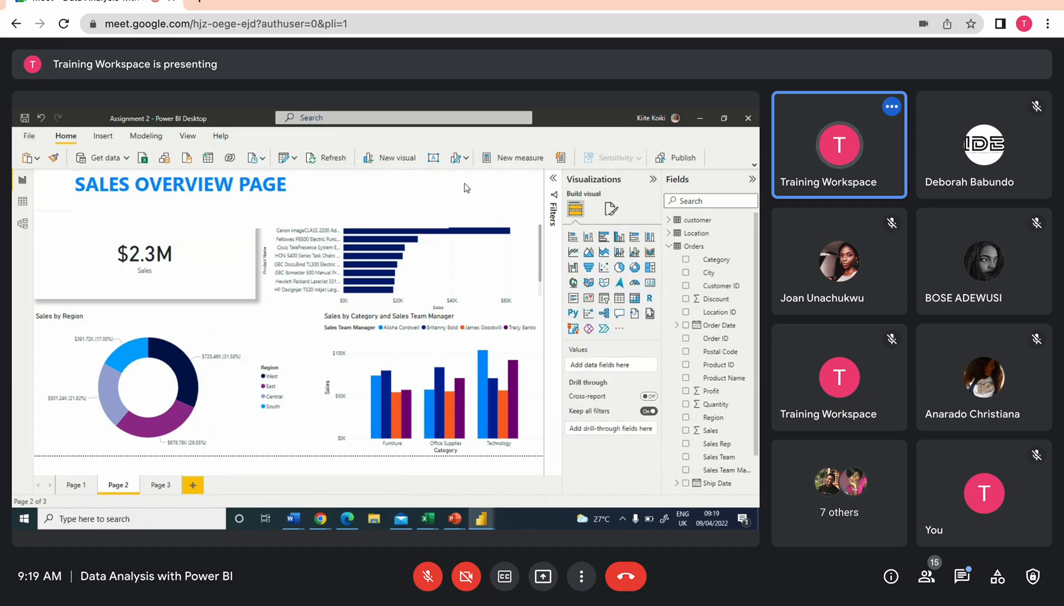
Nudge the total sales card slightly upward beneath the title
{"action": "left_click_drag", "start_coordinate": [201, 253], "coordinate": [203, 243]}
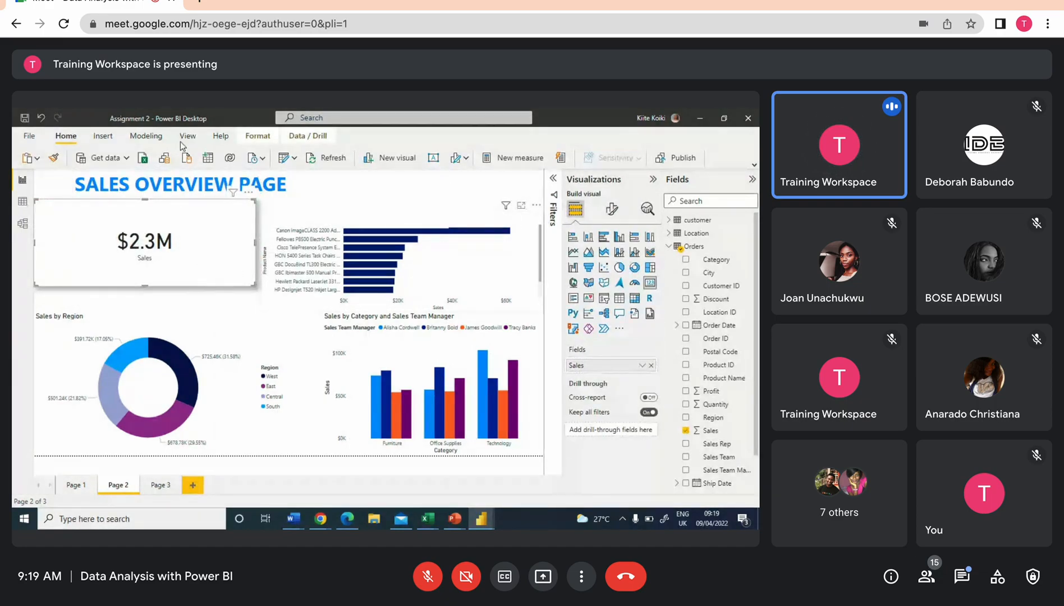
{"action": "left_click", "coordinate": [474, 242]}
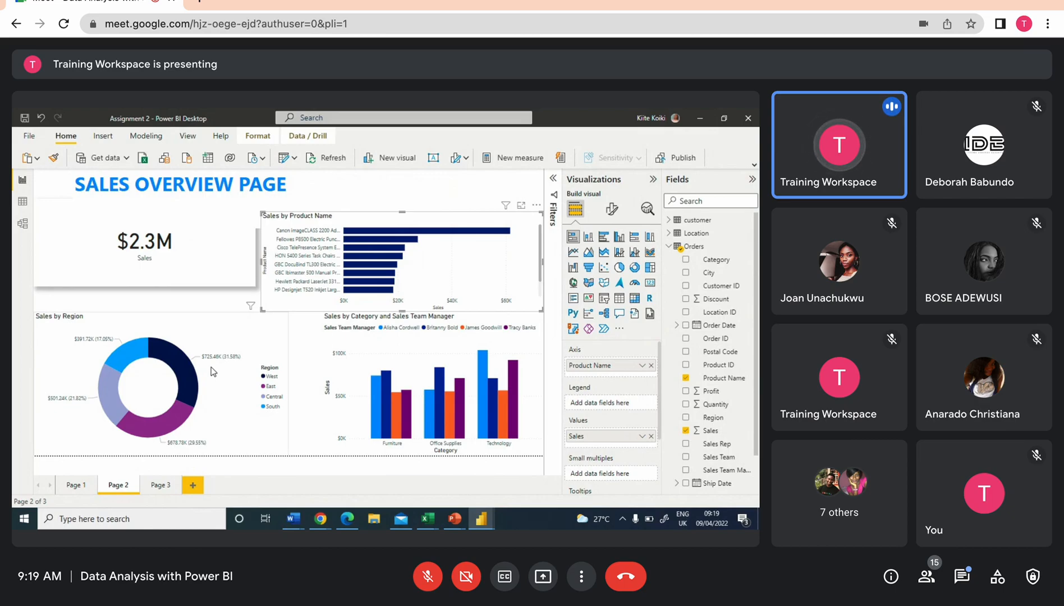
{"action": "left_click", "coordinate": [393, 349]}
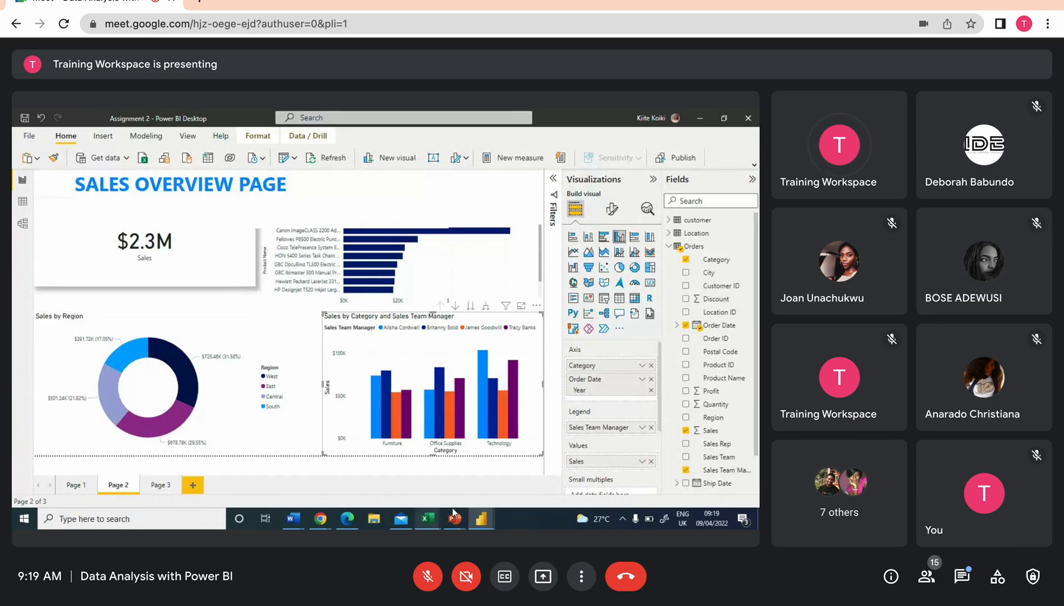
Switch to the Assignment 2, Modelling and Visualization report window and review its visuals
{"action": "mouse_move", "coordinate": [480, 519]}
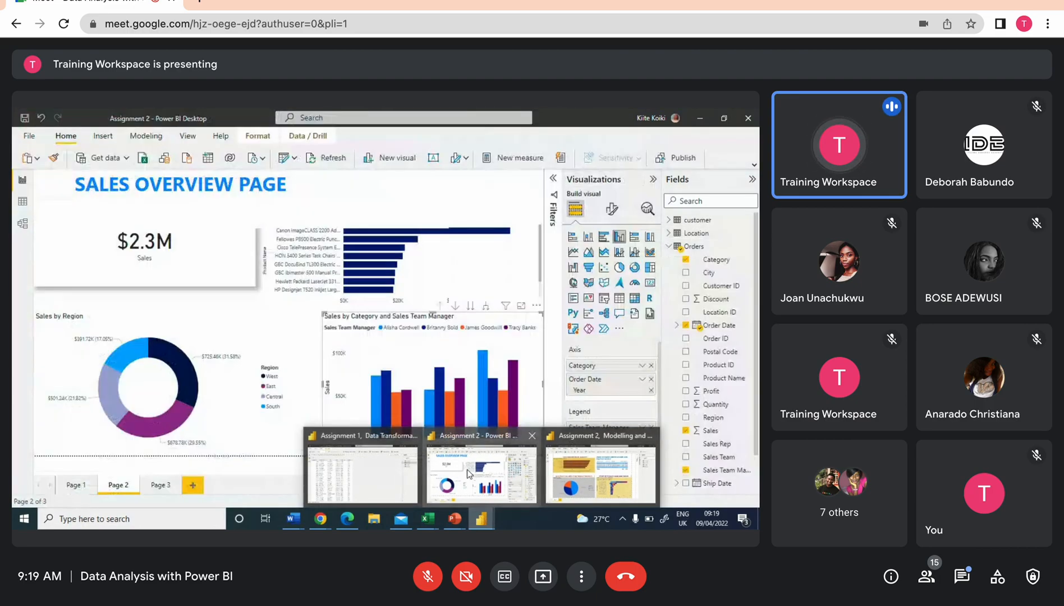
{"action": "left_click", "coordinate": [613, 474]}
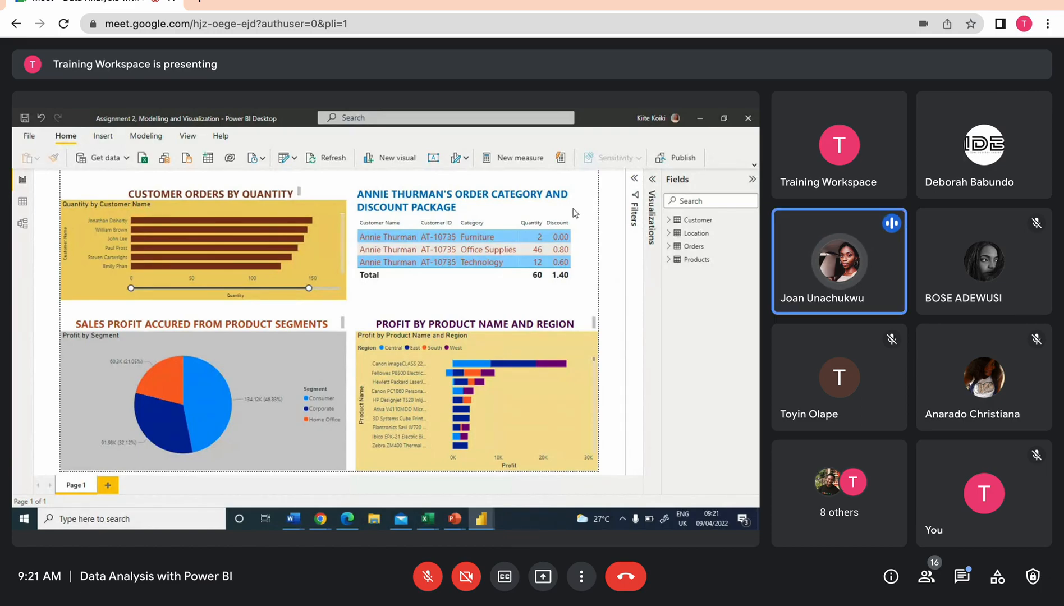
{"action": "left_click", "coordinate": [463, 205]}
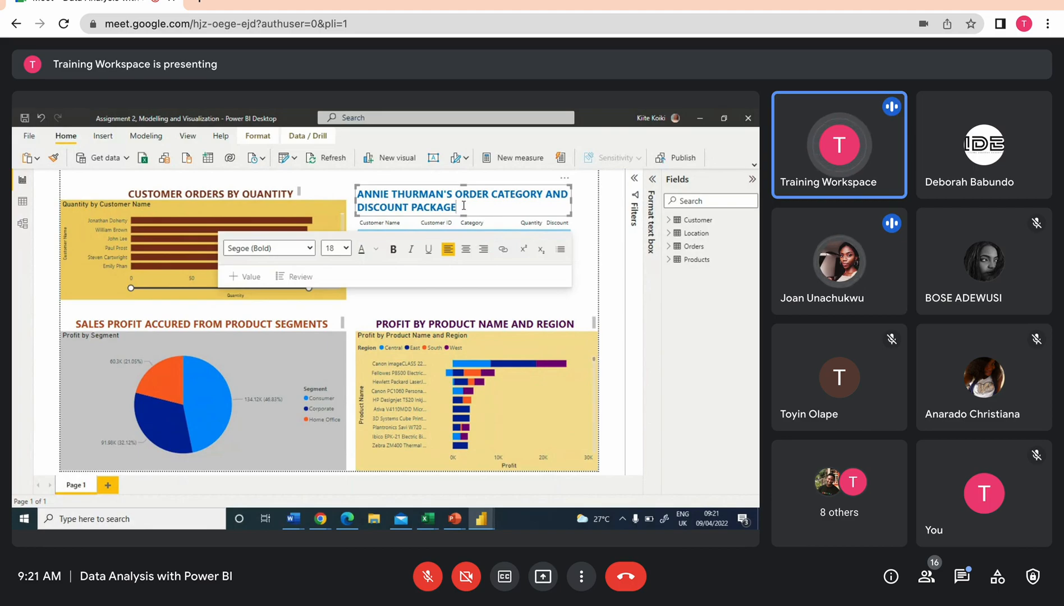
{"action": "left_click", "coordinate": [553, 295]}
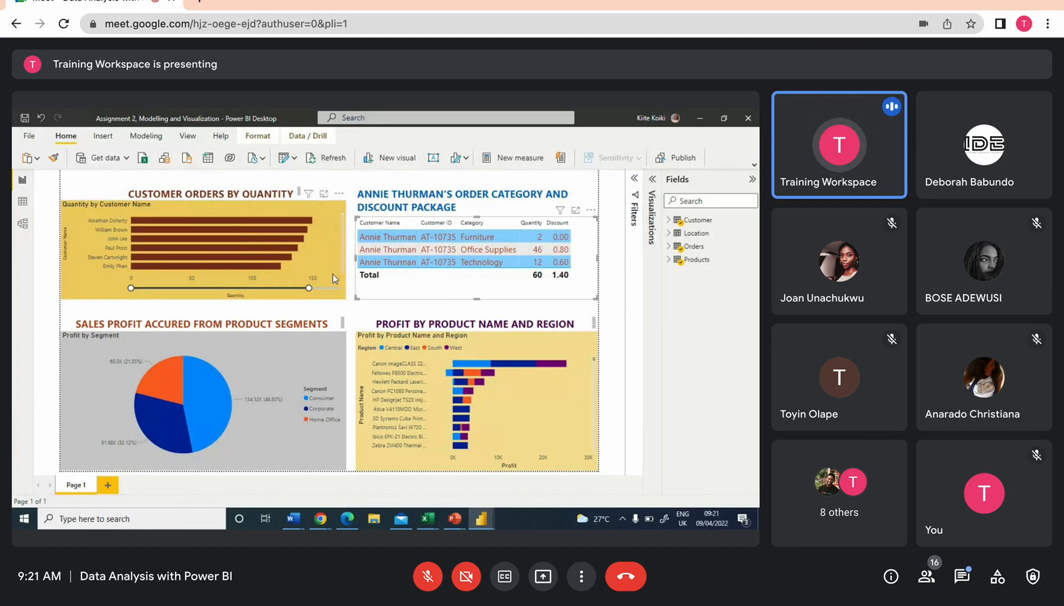
{"action": "left_click", "coordinate": [347, 181]}
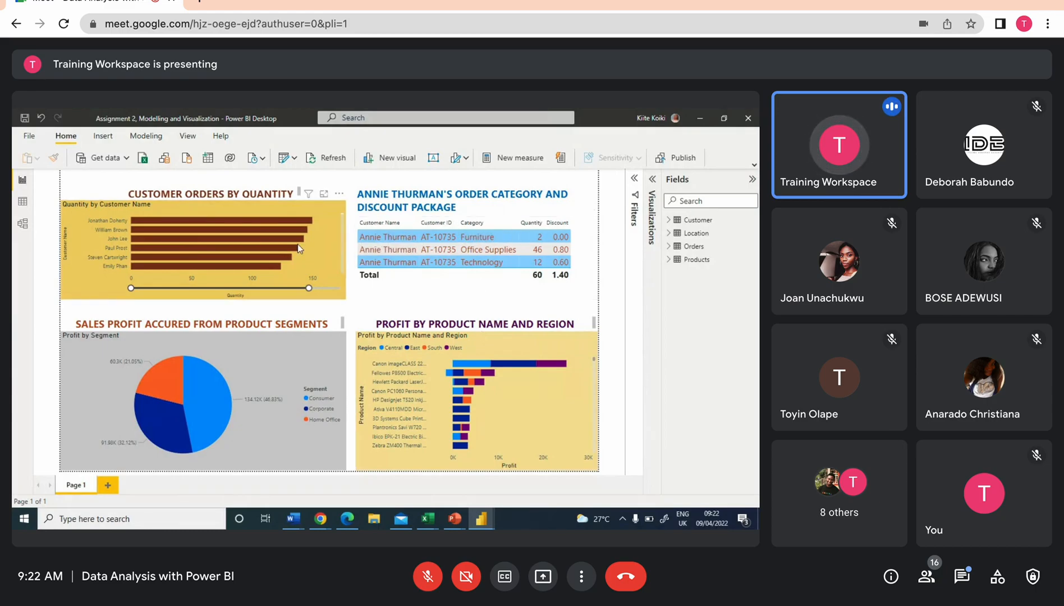
{"action": "mouse_move", "coordinate": [292, 233]}
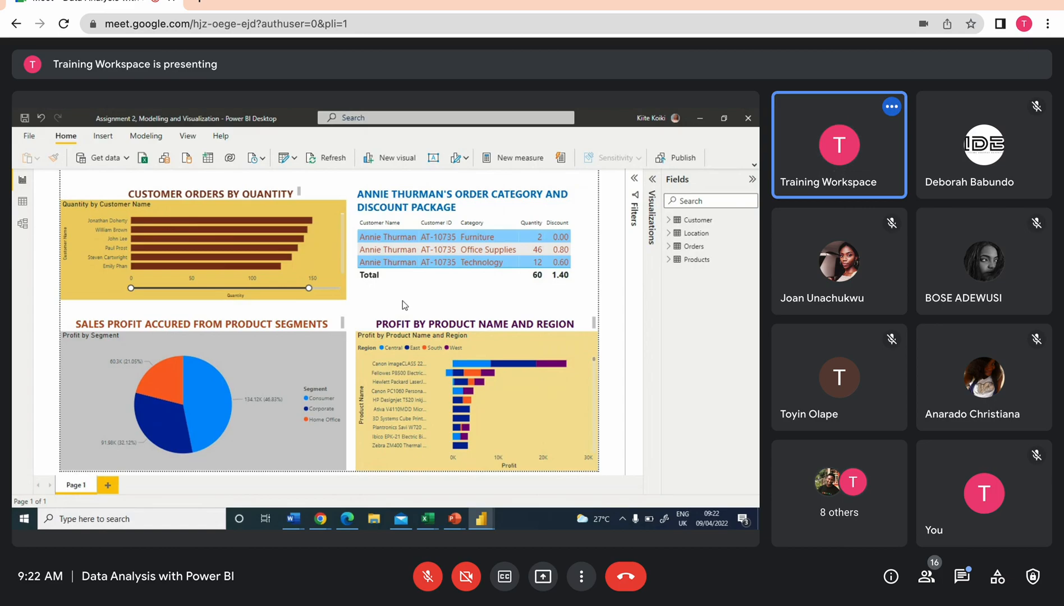
{"action": "mouse_move", "coordinate": [235, 409]}
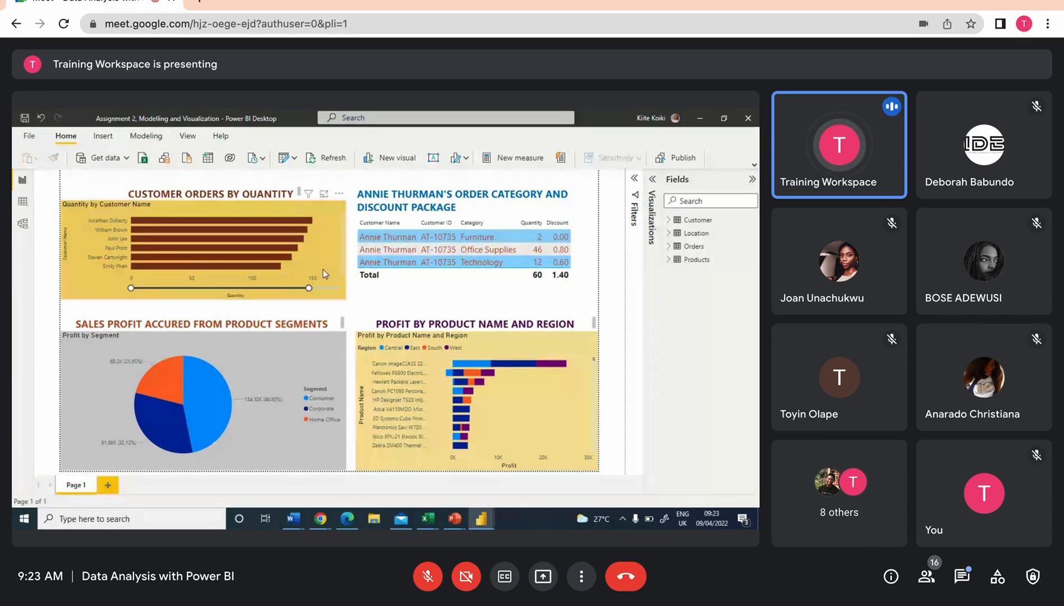
{"action": "scroll", "coordinate": [292, 242], "scroll_direction": "down", "scroll_amount": 5}
{"action": "scroll", "coordinate": [293, 245], "scroll_direction": "up", "scroll_amount": 5}
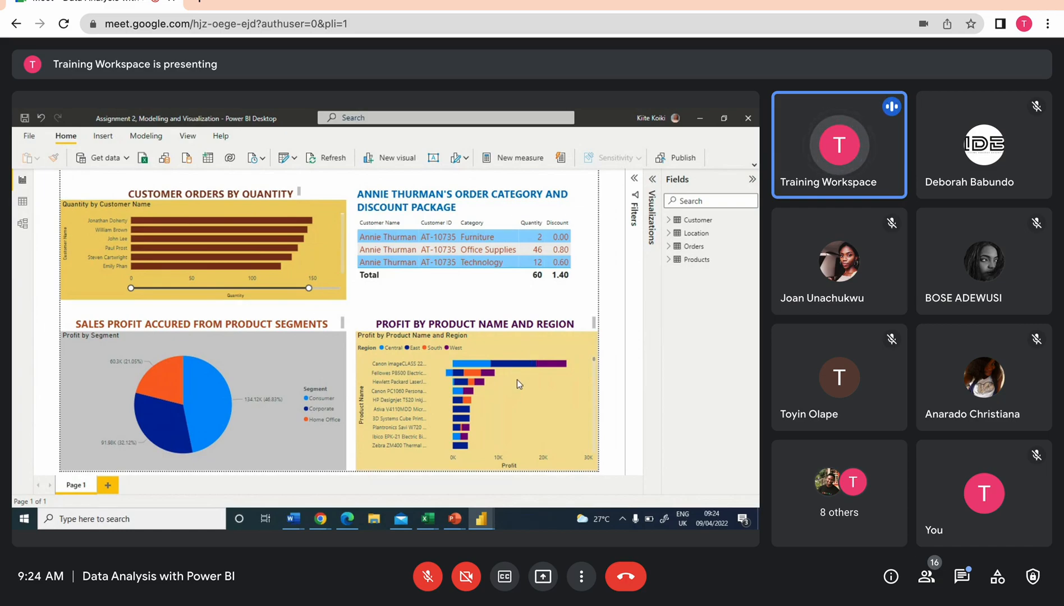
Open the Profit by Product Name and Region chart in focus mode and highlight the top copier's West profit segment
{"action": "left_click", "coordinate": [545, 341]}
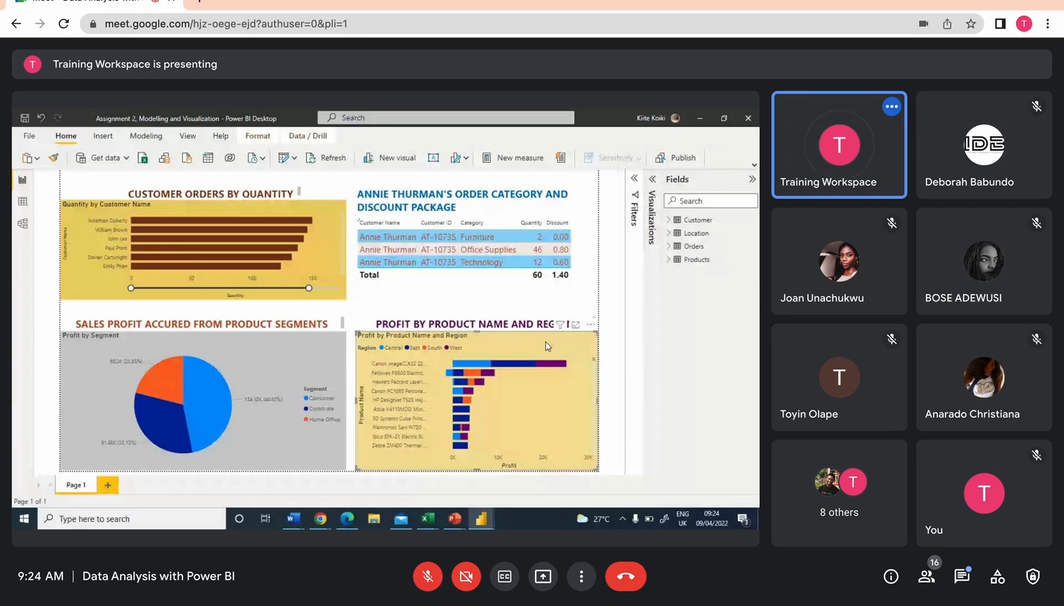
{"action": "left_click", "coordinate": [575, 327]}
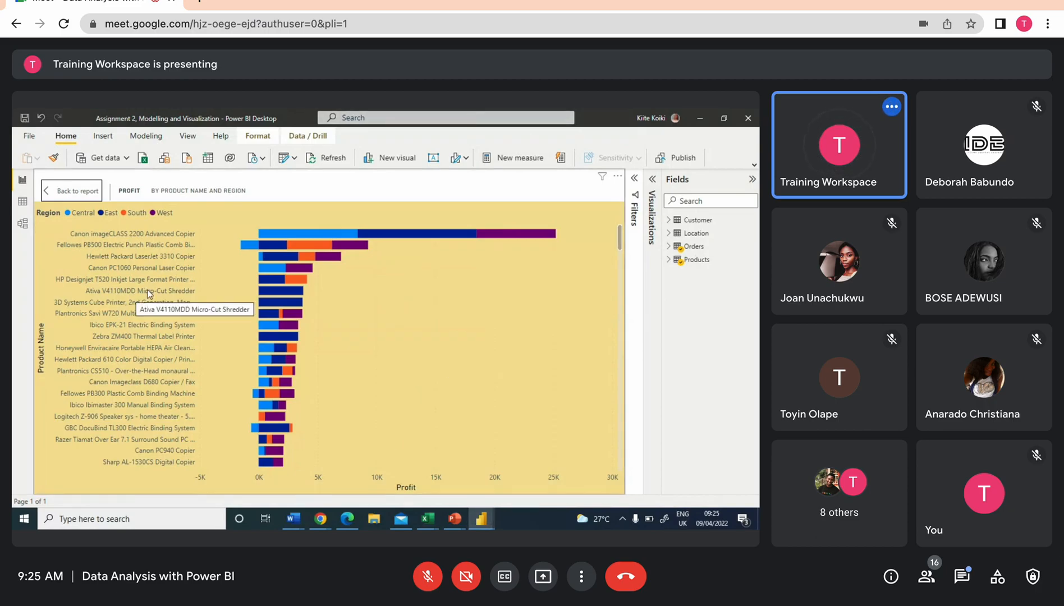
{"action": "left_click", "coordinate": [509, 235]}
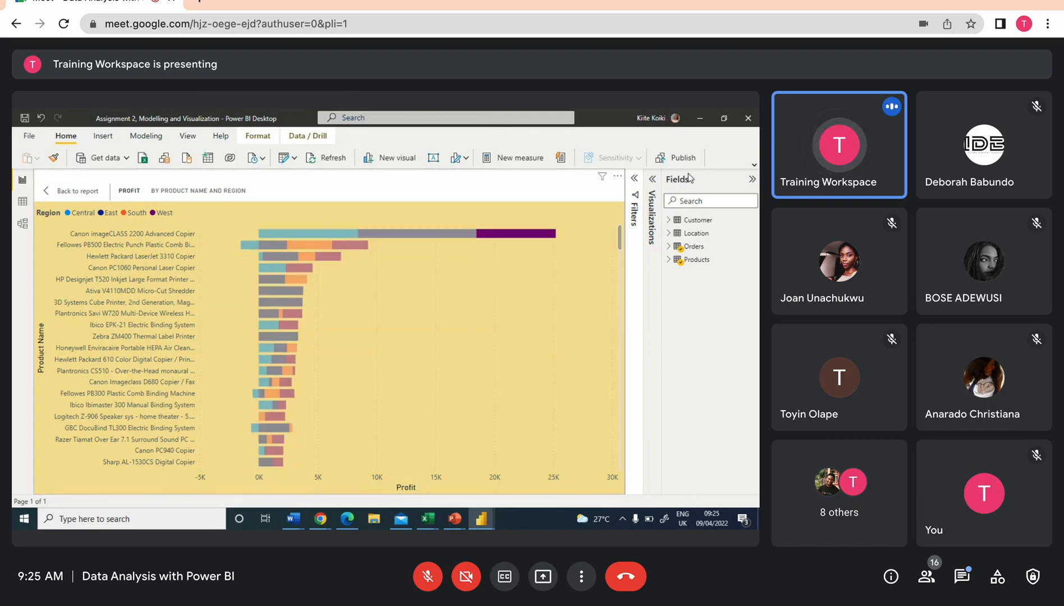
{"action": "left_click", "coordinate": [691, 180]}
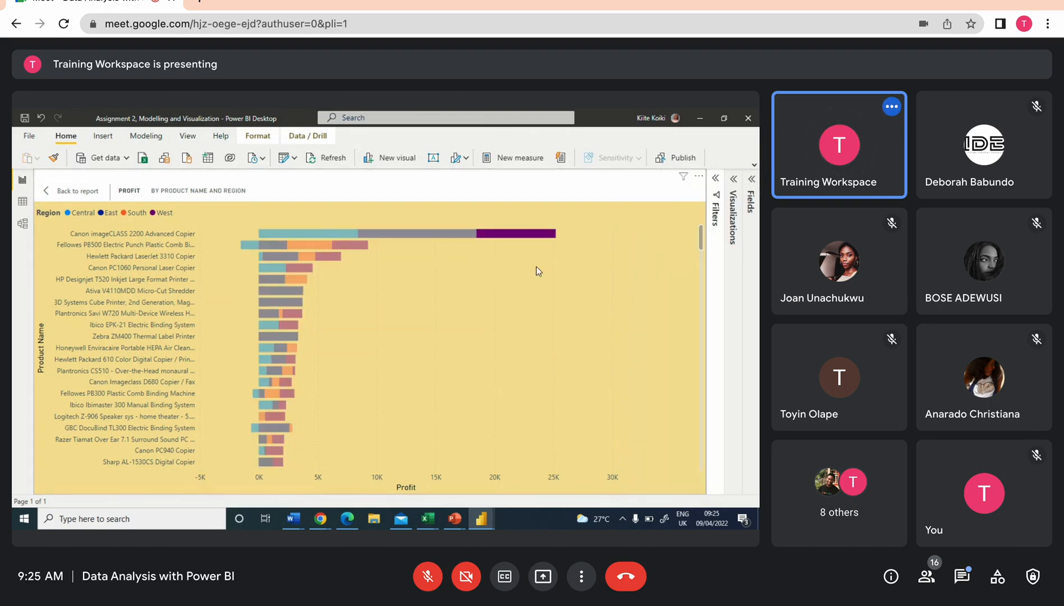
Cycle the Profit by Product Name and Region chart through column and bar chart types, settling on a 100% stacked column chart
{"action": "left_click", "coordinate": [536, 271]}
{"action": "left_click", "coordinate": [733, 216]}
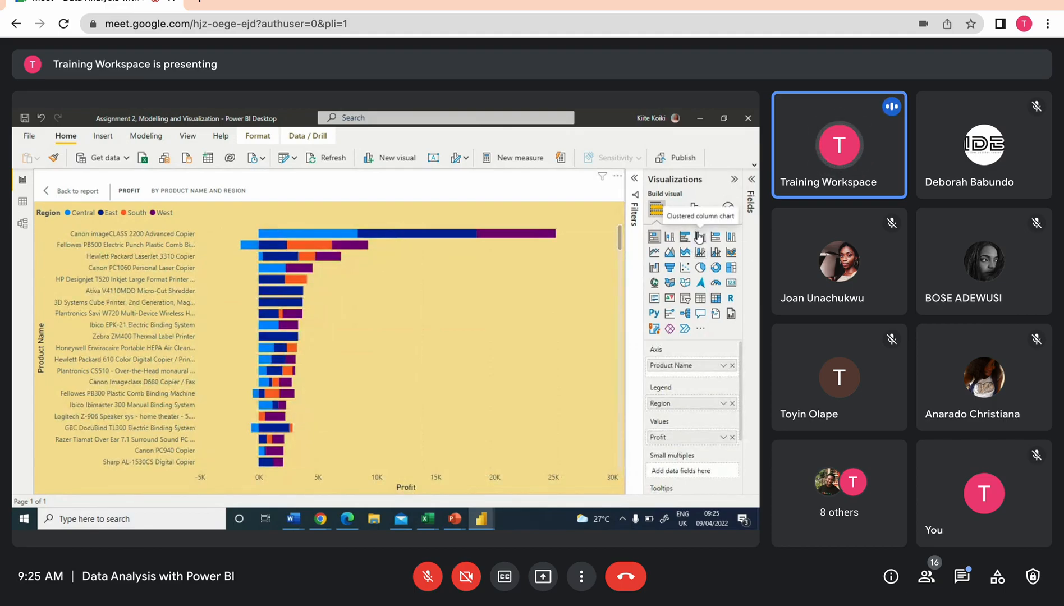
{"action": "left_click", "coordinate": [699, 237]}
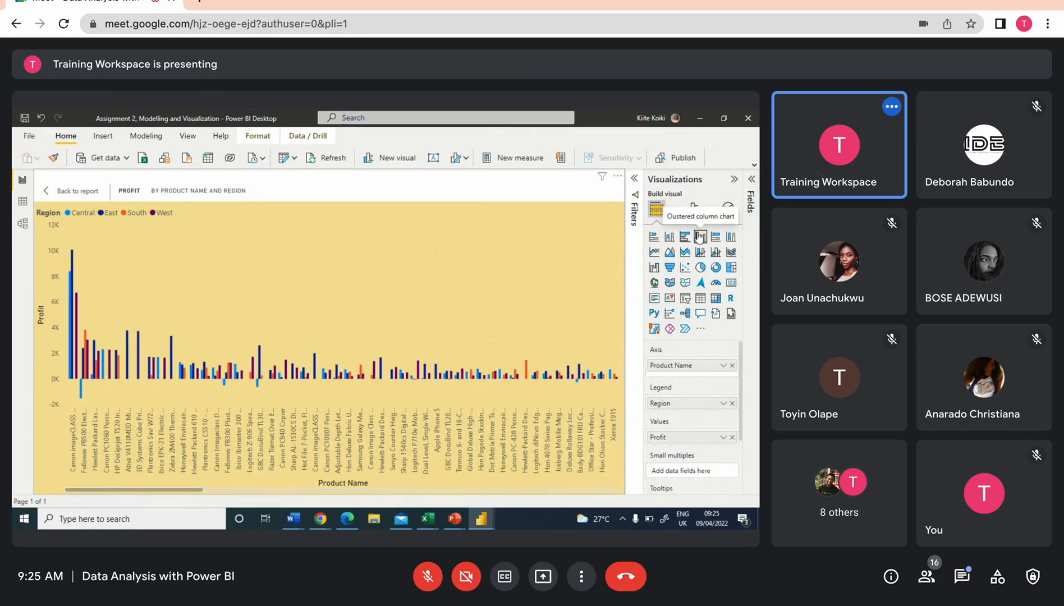
{"action": "left_click", "coordinate": [672, 241]}
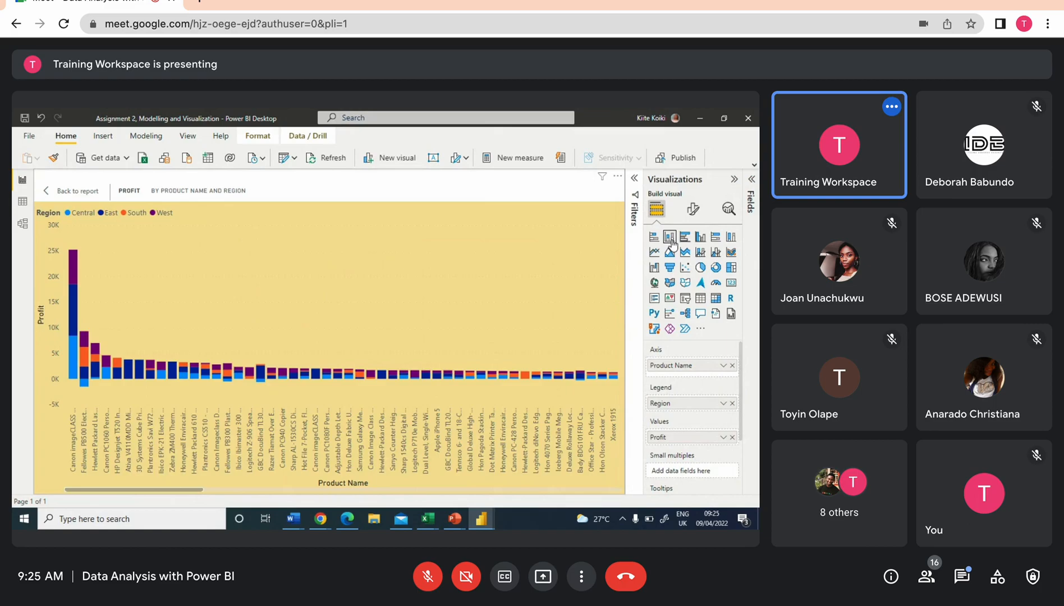
{"action": "left_click", "coordinate": [700, 238]}
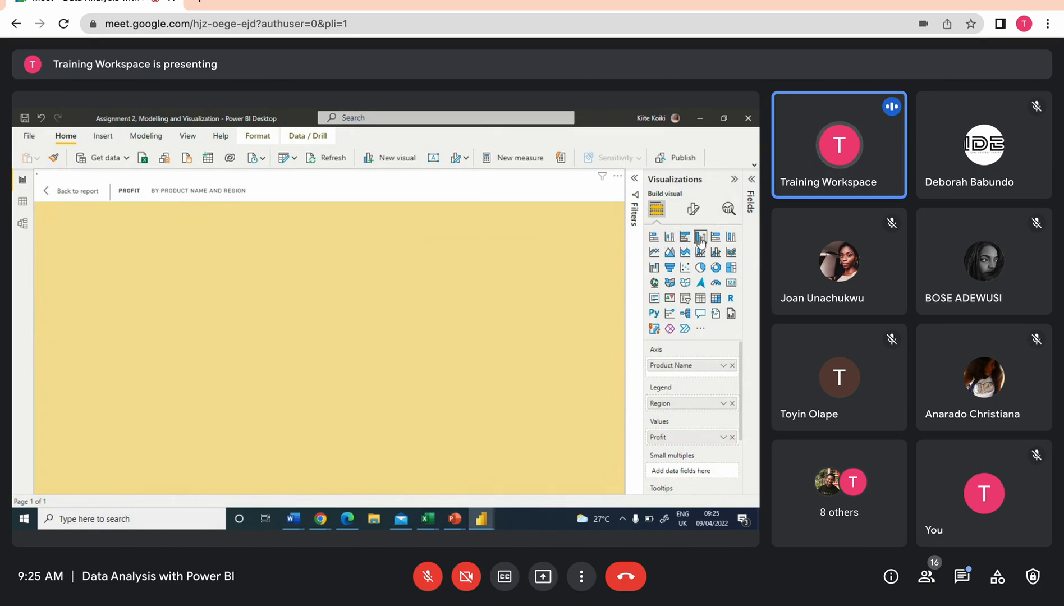
{"action": "left_click", "coordinate": [715, 237]}
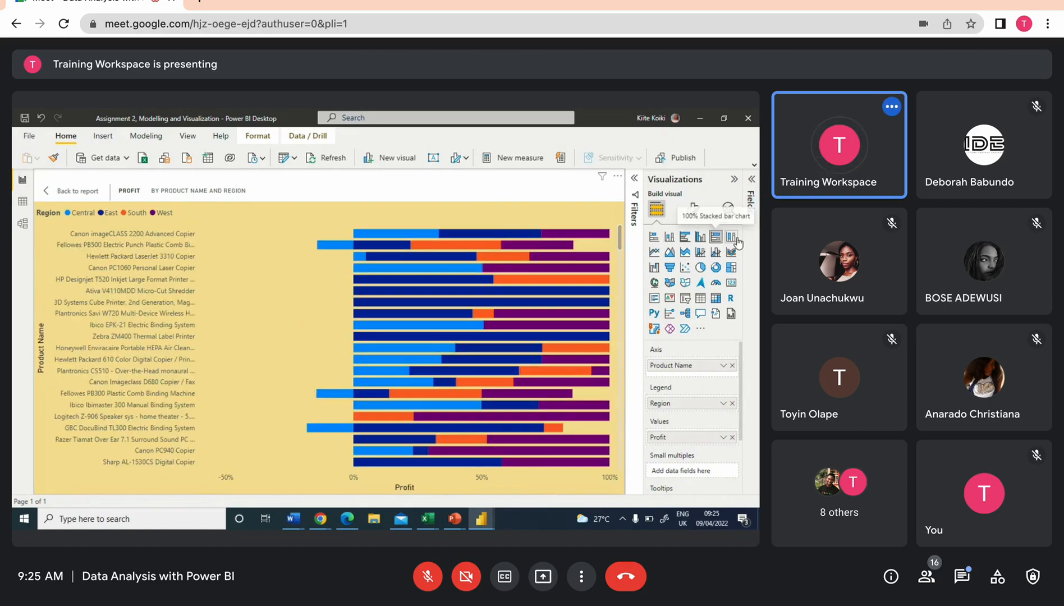
{"action": "left_click", "coordinate": [732, 239]}
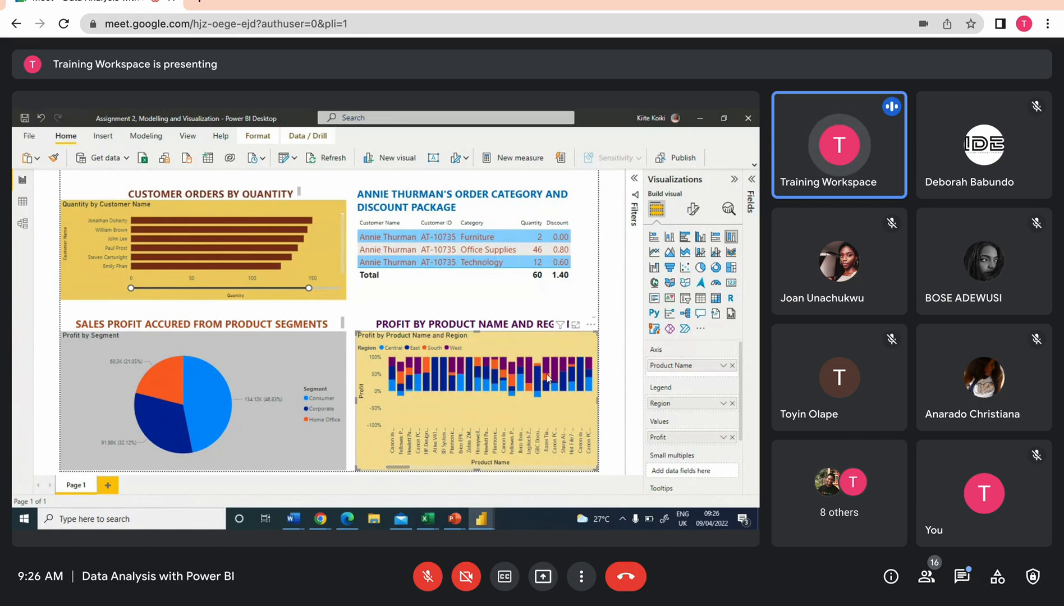
Scroll through the product categories of the 100% stacked column chart on the report page, then deselect it
{"action": "mouse_move", "coordinate": [543, 371]}
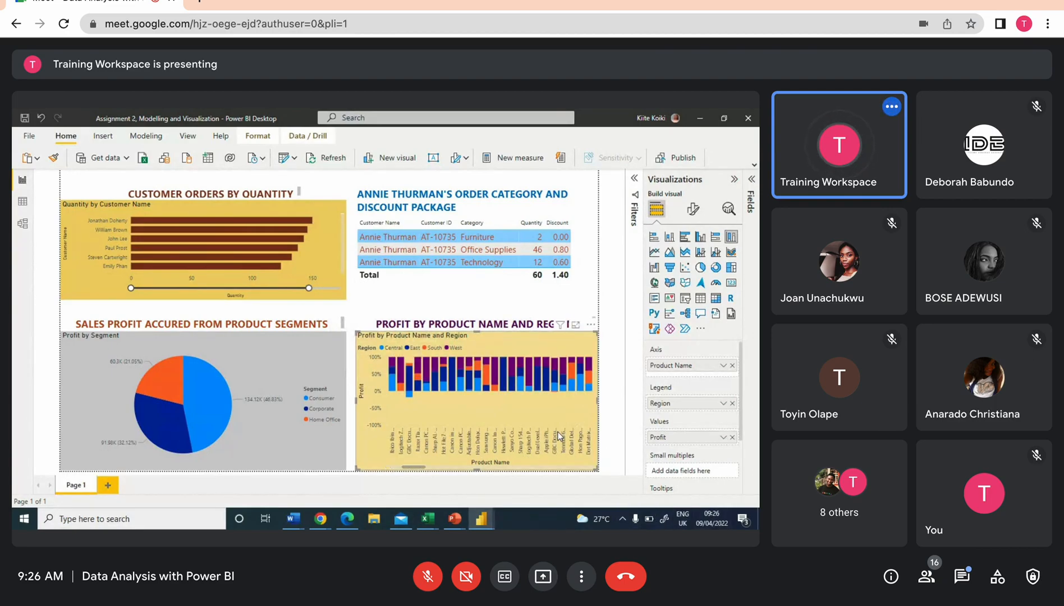
{"action": "scroll", "coordinate": [559, 435], "scroll_direction": "down", "scroll_amount": 10}
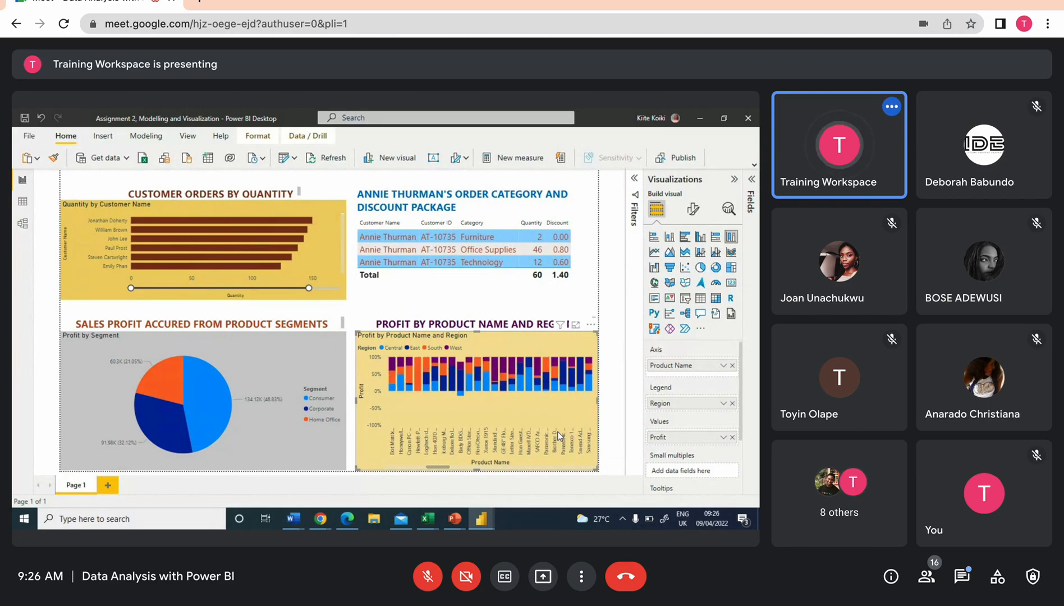
{"action": "scroll", "coordinate": [560, 435], "scroll_direction": "up", "scroll_amount": 8}
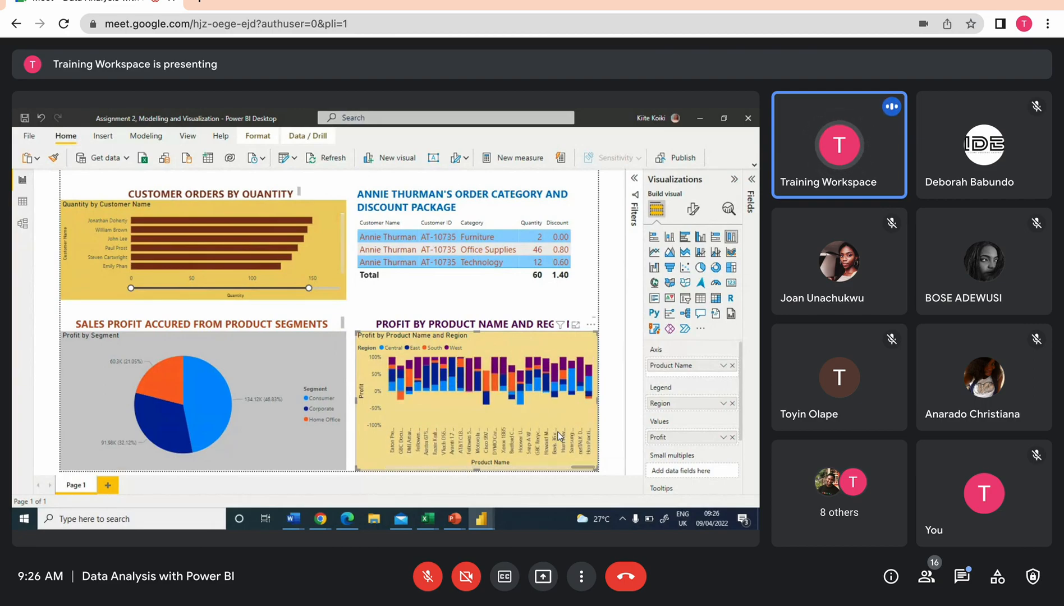
{"action": "scroll", "coordinate": [559, 435], "scroll_direction": "up", "scroll_amount": 5}
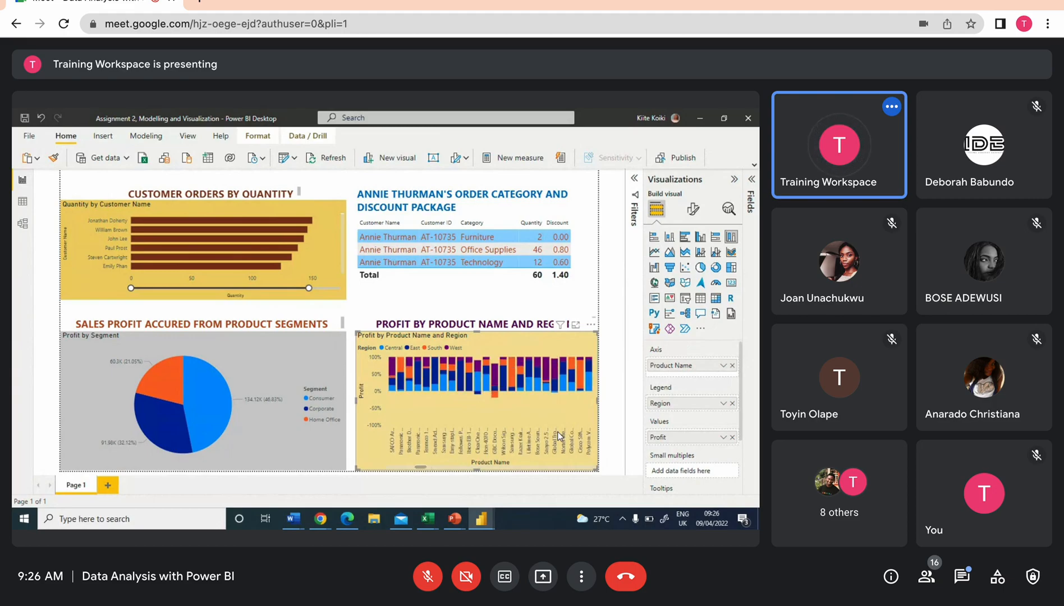
{"action": "left_click", "coordinate": [351, 328]}
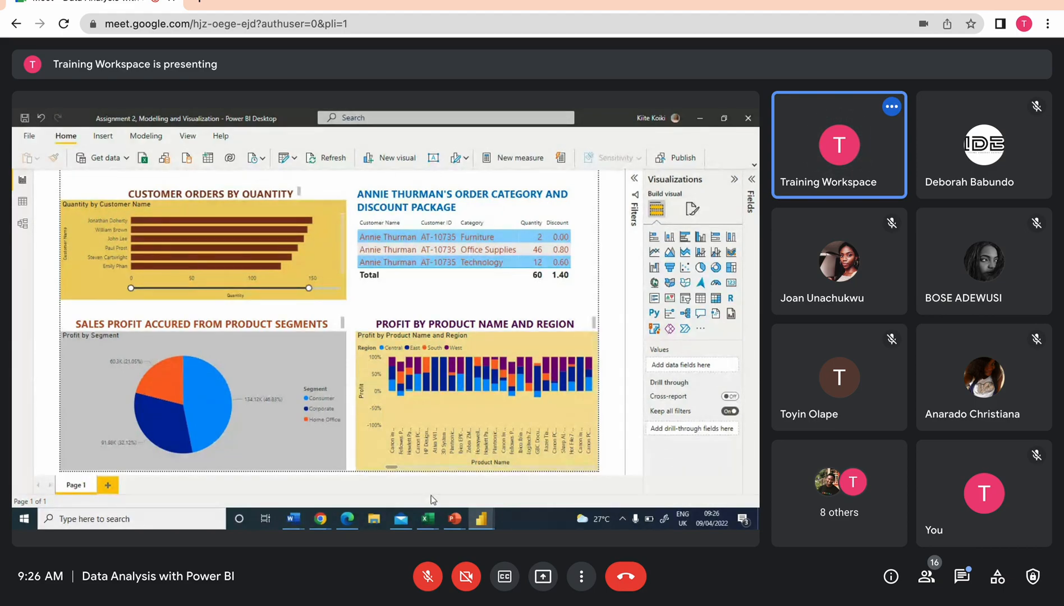
Switch to the Google Meet window and stop presenting the screen
{"action": "mouse_move", "coordinate": [320, 518]}
{"action": "mouse_move", "coordinate": [403, 476]}
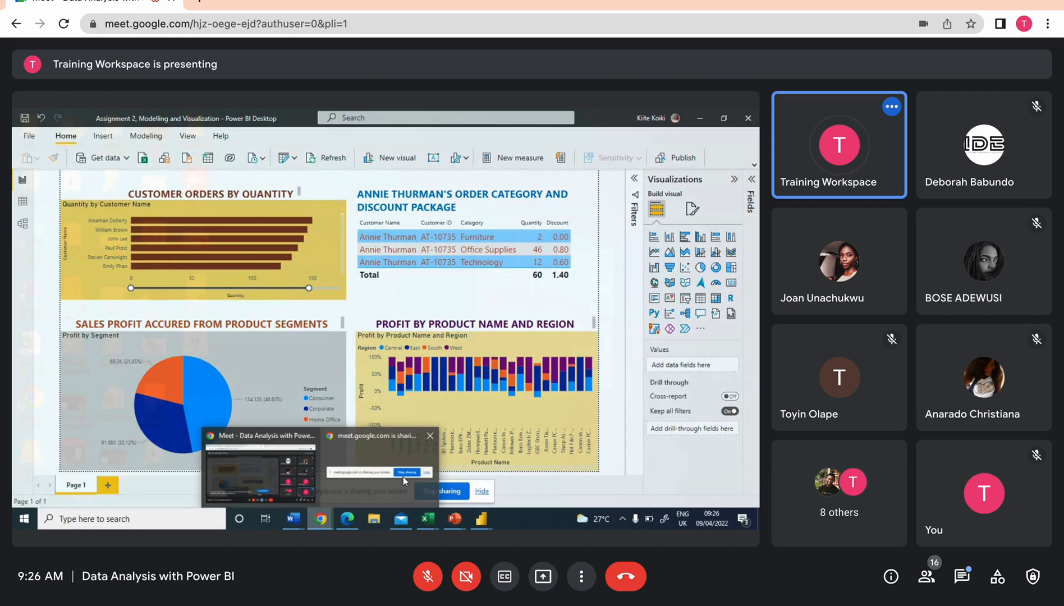
{"action": "left_click", "coordinate": [241, 461]}
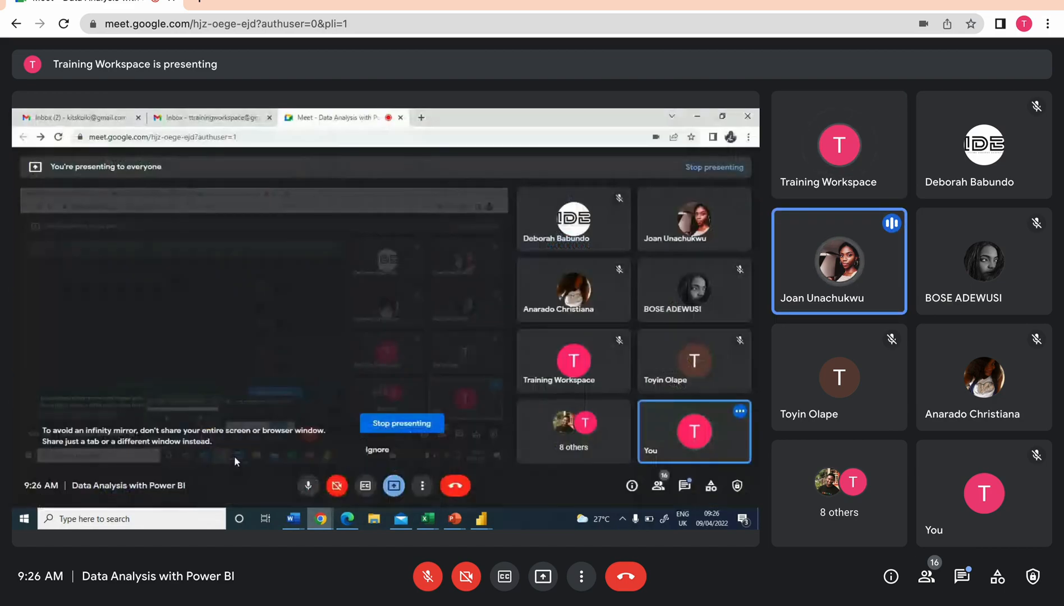
{"action": "left_click", "coordinate": [419, 429]}
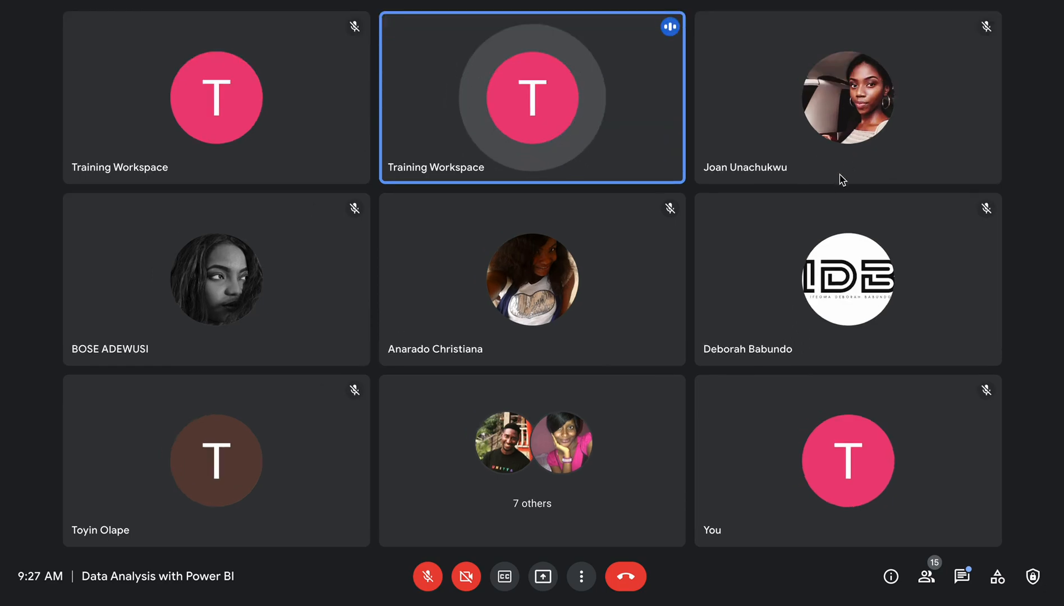
{"action": "mouse_move", "coordinate": [505, 605]}
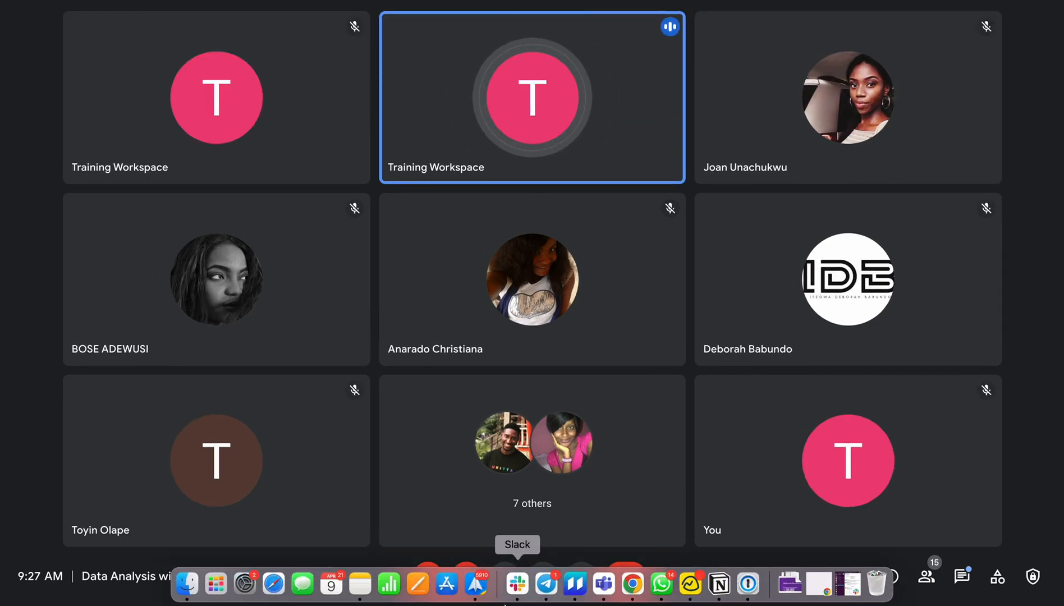
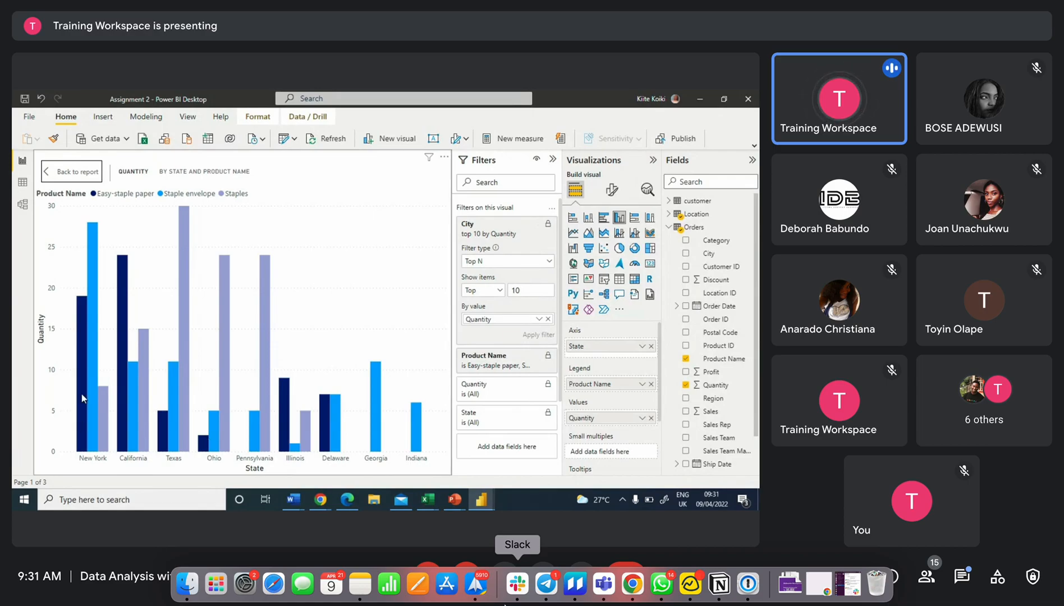
Collapse the Filters and Visualizations panes and leave focus mode to return to the report page
{"action": "mouse_move", "coordinate": [83, 399]}
{"action": "left_click", "coordinate": [552, 159]}
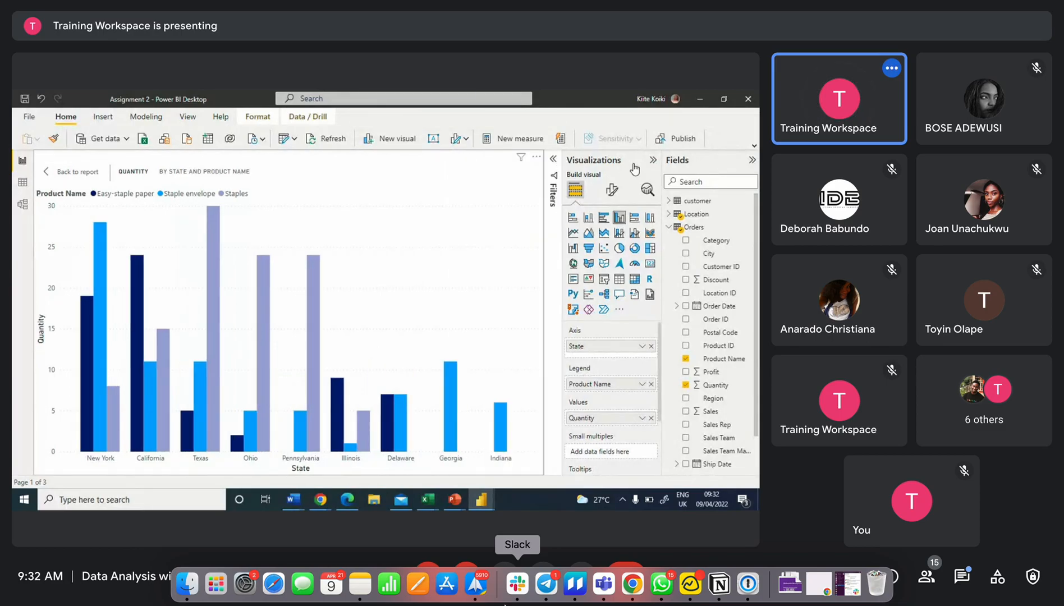
{"action": "left_click", "coordinate": [653, 161]}
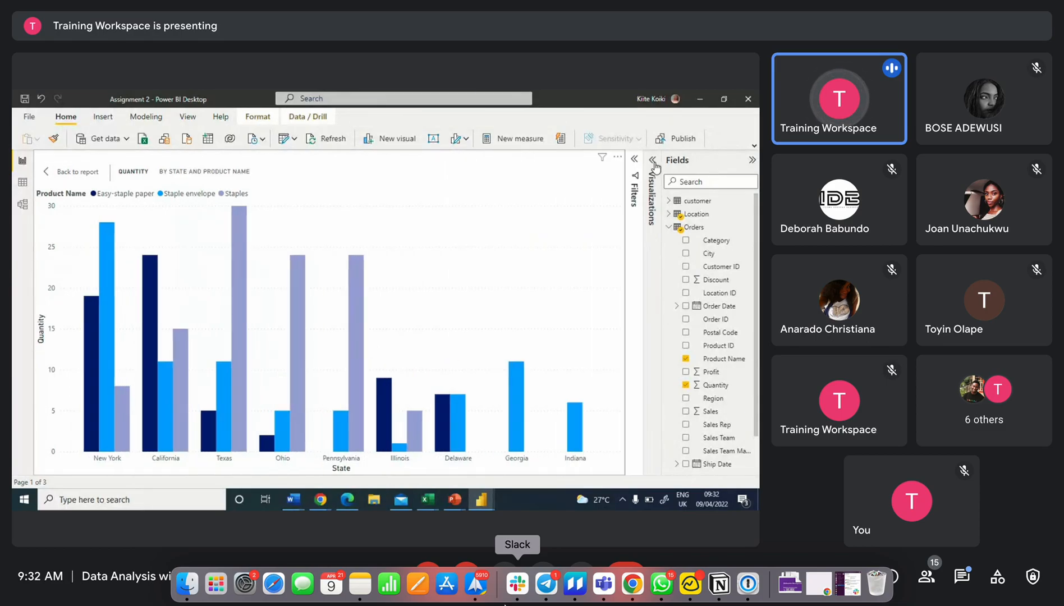
{"action": "left_click", "coordinate": [85, 171]}
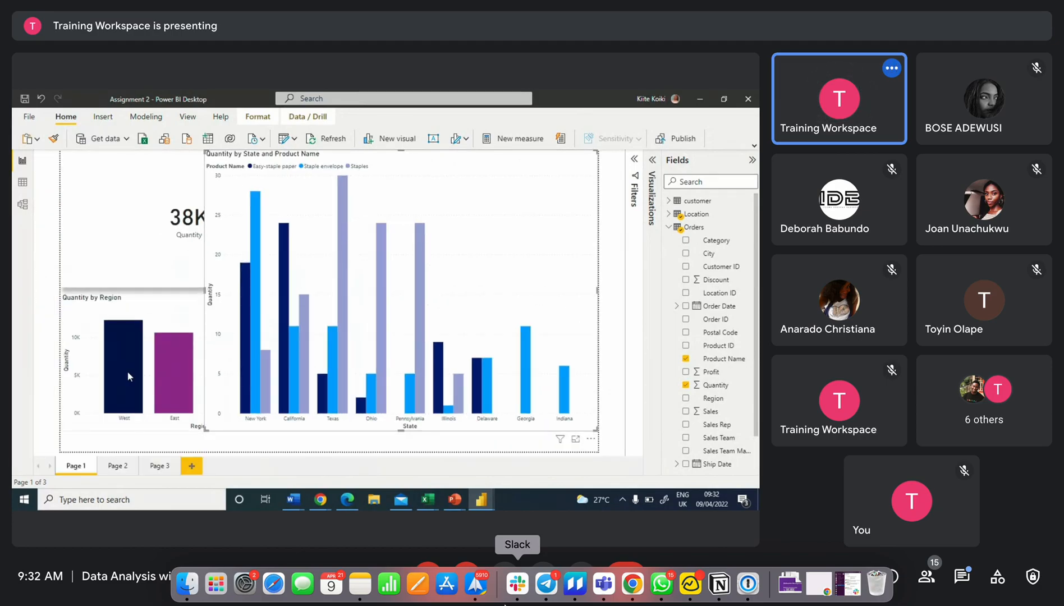
Resize and reposition the state, month-and-year and region charts into a two-by-two grid on the page
{"action": "left_click_drag", "start_coordinate": [201, 430], "coordinate": [326, 281]}
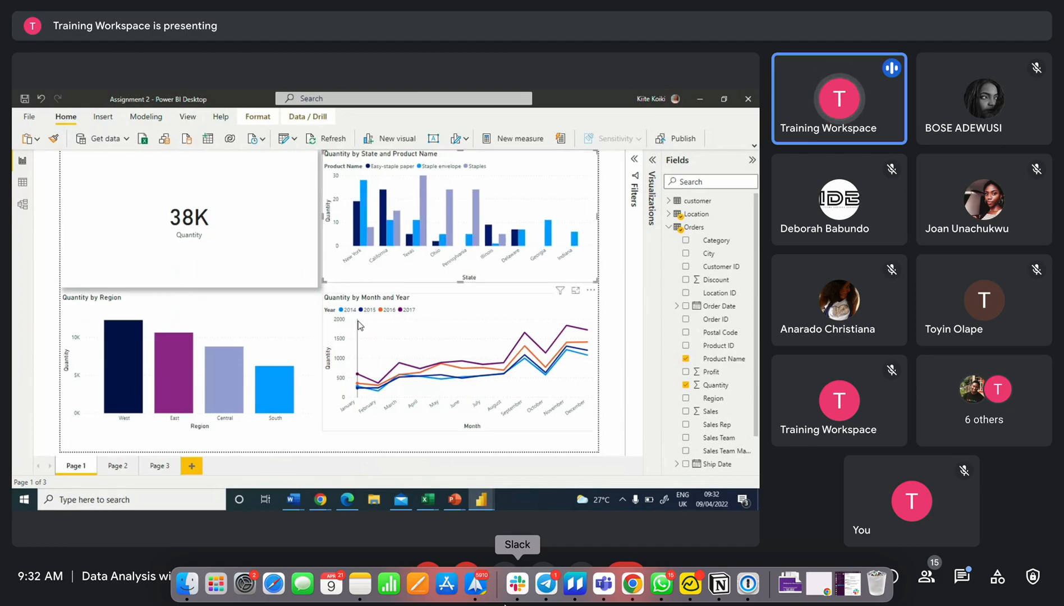
{"action": "mouse_move", "coordinate": [361, 325]}
{"action": "left_click_drag", "start_coordinate": [449, 371], "coordinate": [453, 391]}
{"action": "left_click", "coordinate": [277, 334]}
{"action": "left_click_drag", "start_coordinate": [153, 310], "coordinate": [155, 331]}
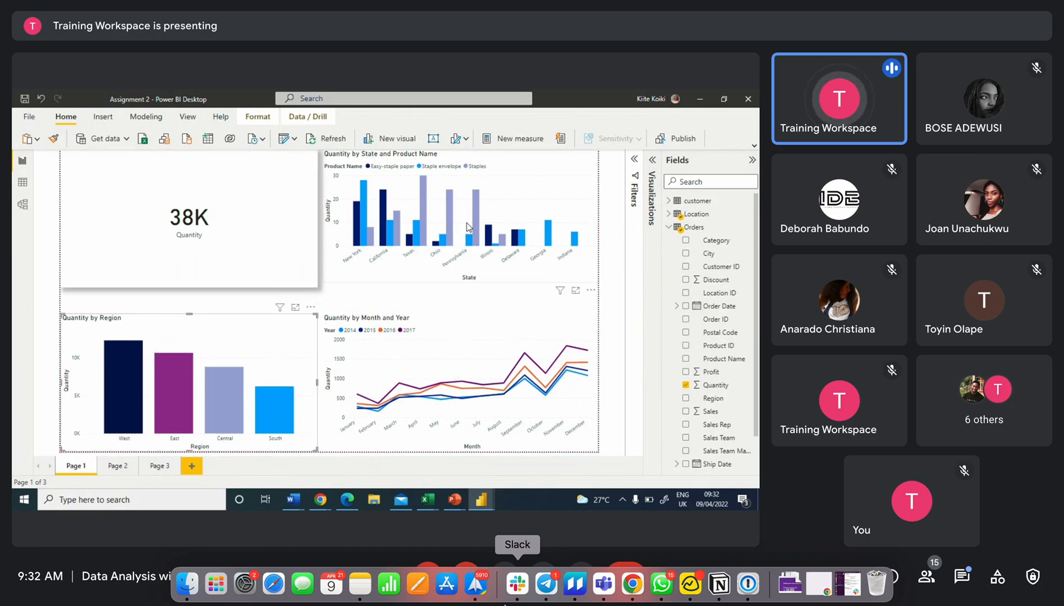
{"action": "left_click_drag", "start_coordinate": [517, 174], "coordinate": [515, 188]}
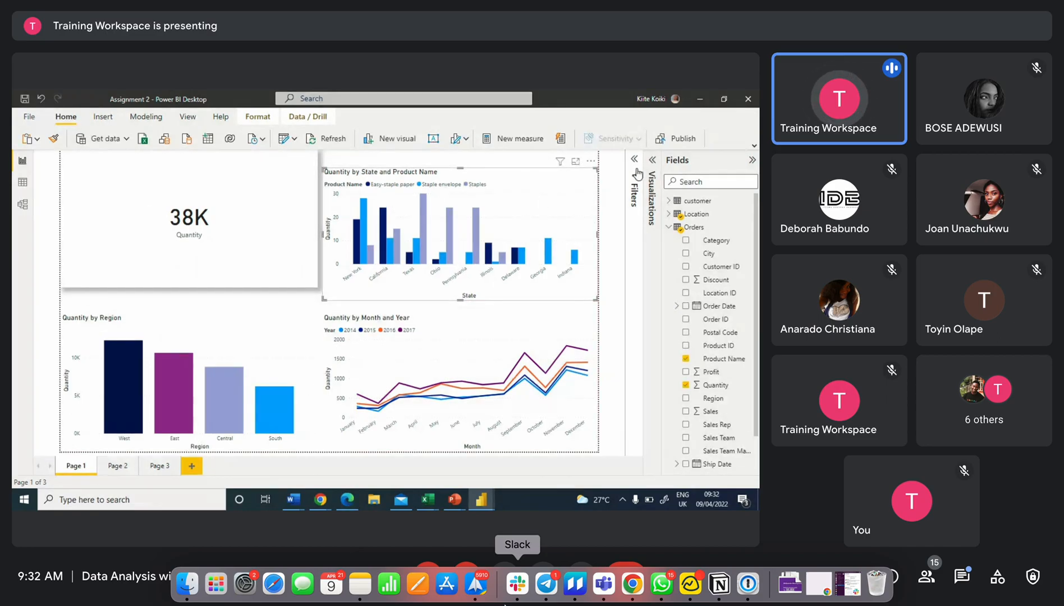
{"action": "mouse_move", "coordinate": [240, 178]}
{"action": "left_mouse_down"}
{"action": "mouse_move", "coordinate": [240, 214]}
{"action": "mouse_move", "coordinate": [239, 194]}
{"action": "left_mouse_up"}
Shrink the 38K Quantity card into the upper-left corner of the page, then deselect it
{"action": "left_click_drag", "start_coordinate": [63, 167], "coordinate": [112, 205]}
{"action": "left_click_drag", "start_coordinate": [162, 253], "coordinate": [148, 234]}
{"action": "left_click_drag", "start_coordinate": [98, 187], "coordinate": [143, 220]}
{"action": "left_click_drag", "start_coordinate": [236, 259], "coordinate": [148, 220]}
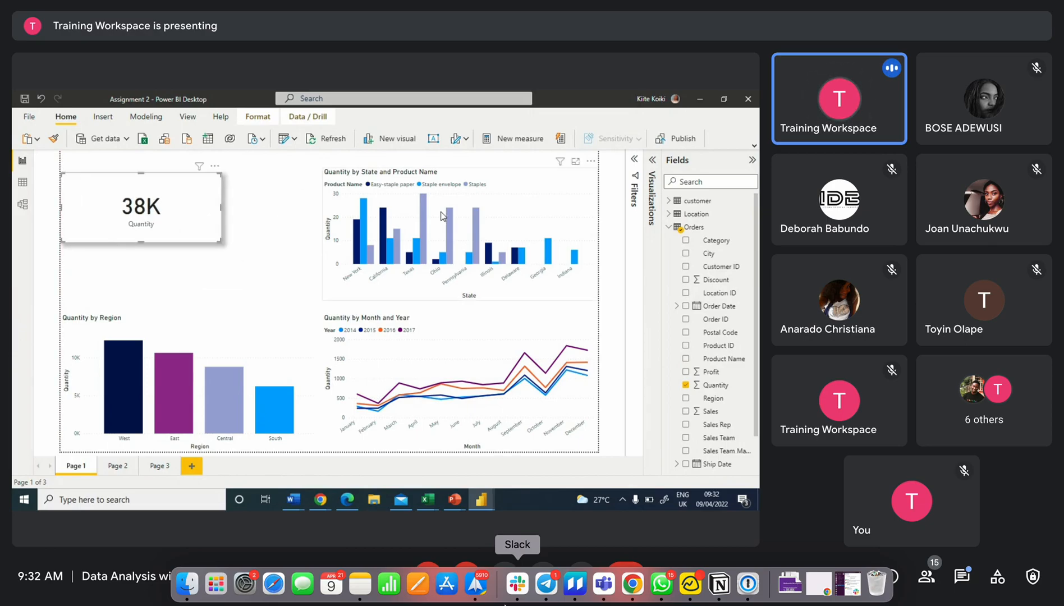
{"action": "left_click", "coordinate": [295, 213]}
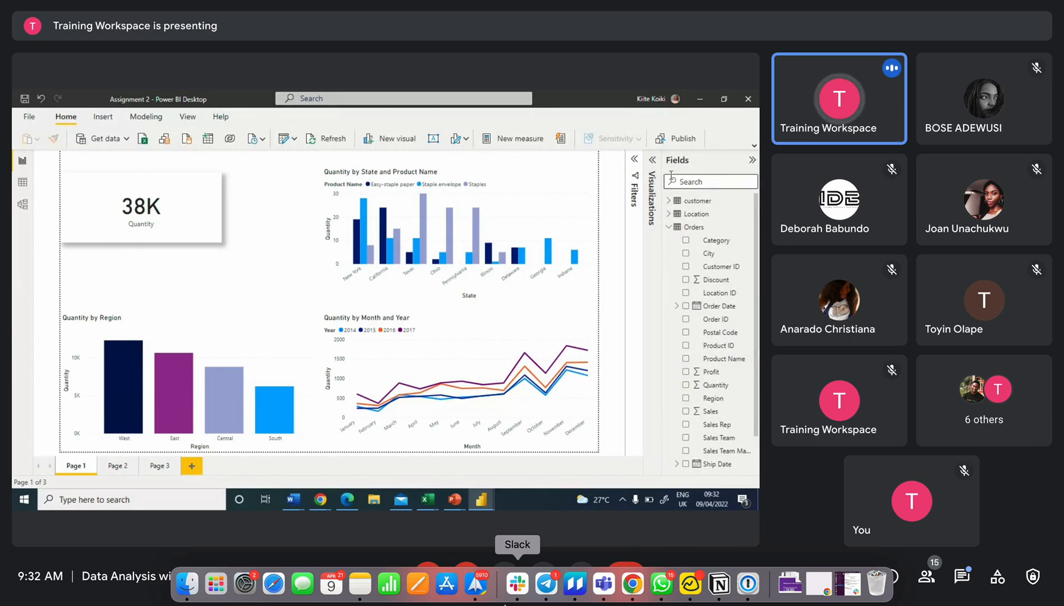
Add a slicer visual to the page and populate it with the Region field from the Location table
{"action": "left_click", "coordinate": [752, 159]}
{"action": "left_click", "coordinate": [734, 166]}
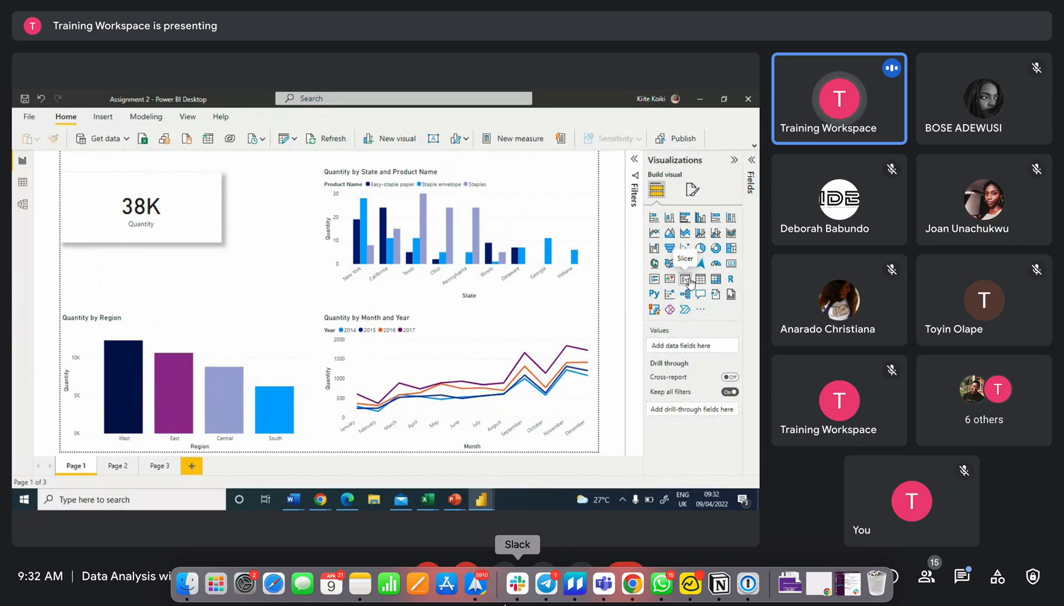
{"action": "left_click", "coordinate": [688, 280]}
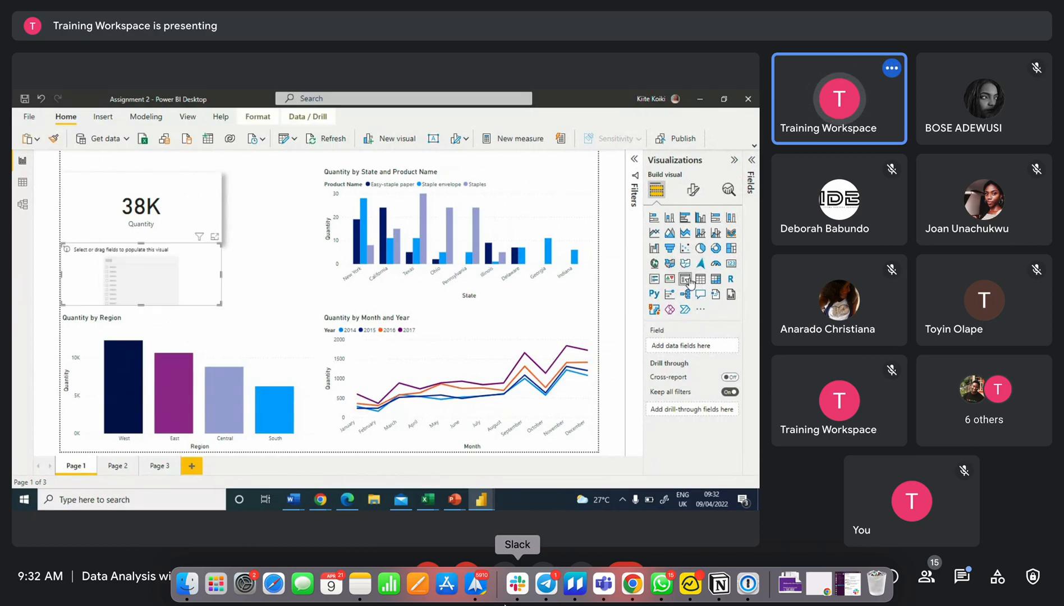
{"action": "left_click", "coordinate": [129, 260]}
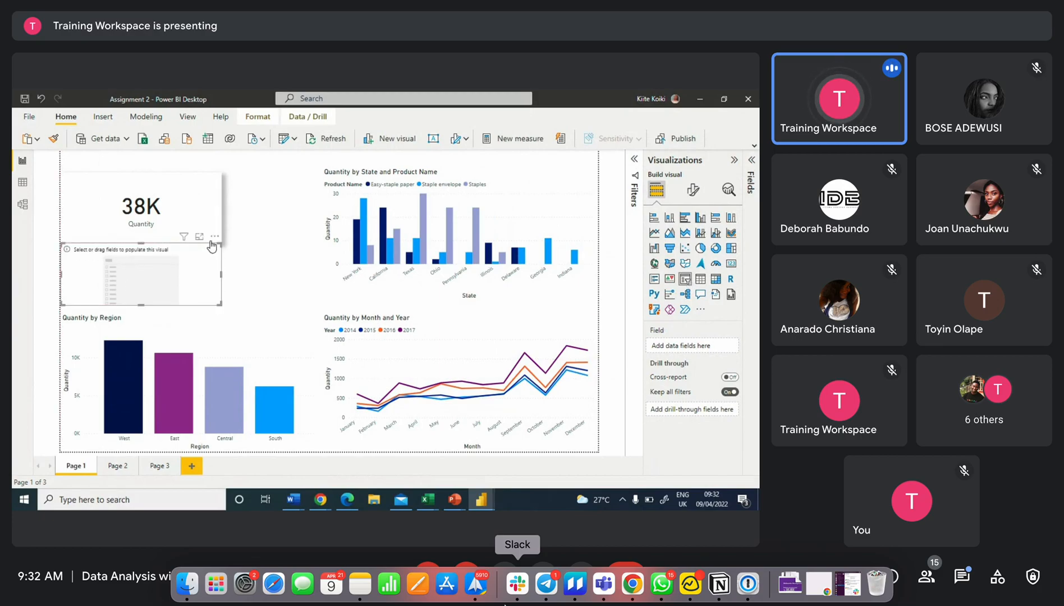
{"action": "left_click", "coordinate": [752, 165]}
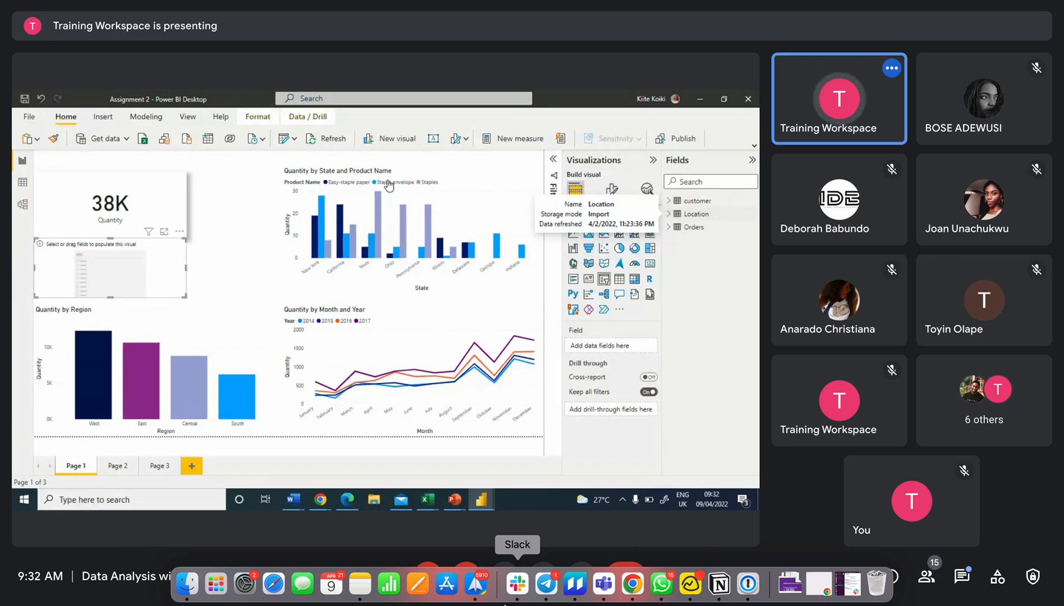
{"action": "left_click", "coordinate": [669, 215]}
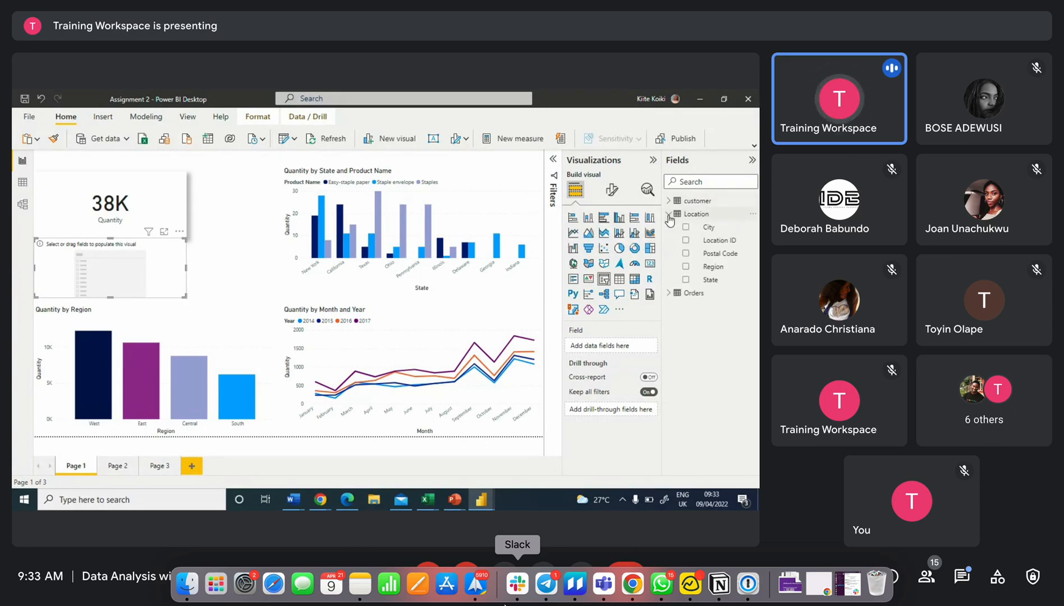
{"action": "left_click", "coordinate": [668, 214]}
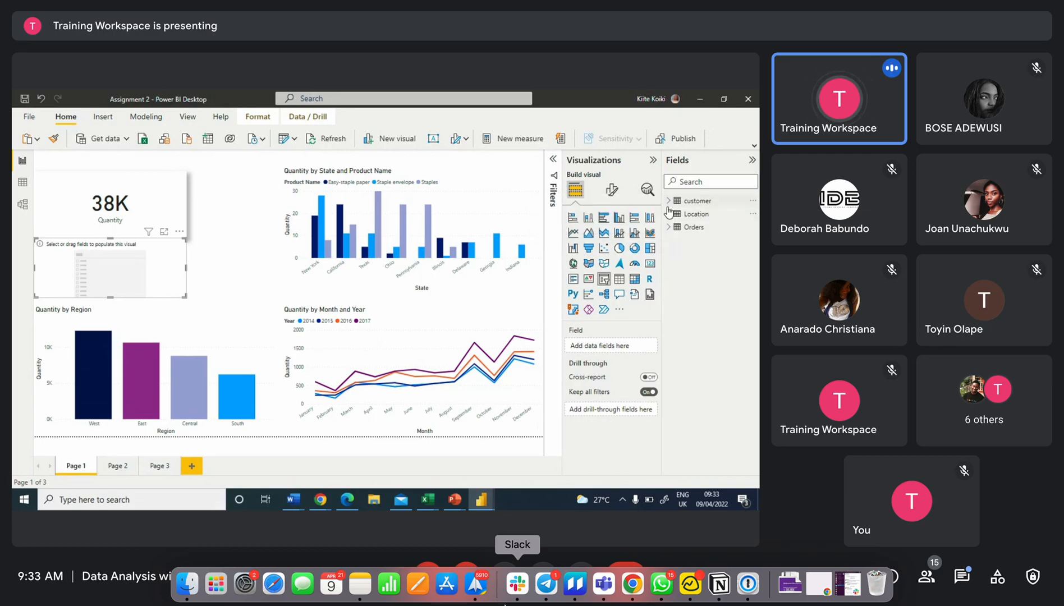
{"action": "left_click", "coordinate": [668, 214]}
{"action": "left_click_drag", "start_coordinate": [710, 267], "coordinate": [137, 270]}
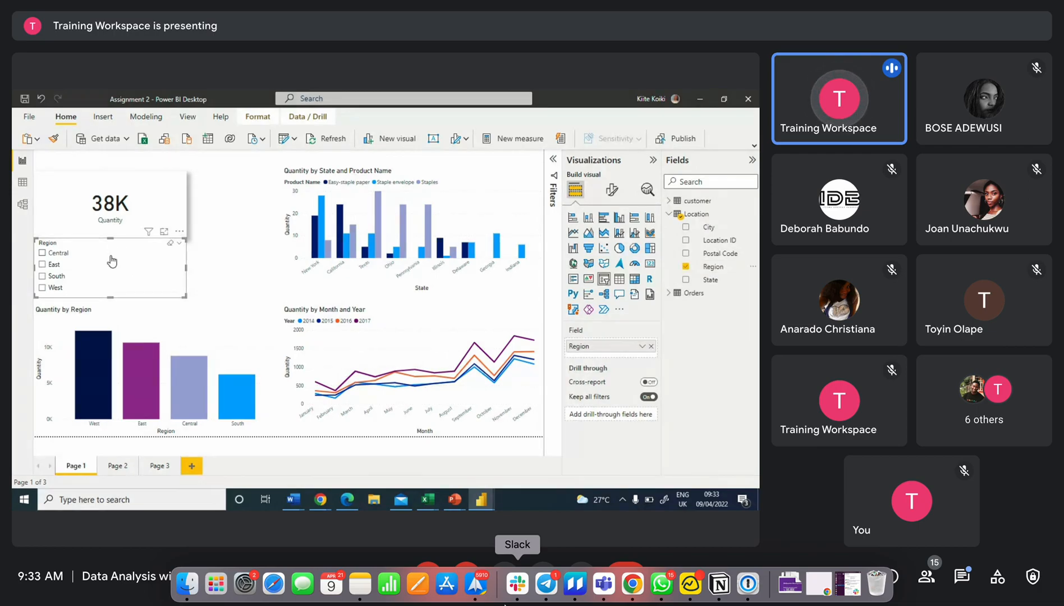
Move the Region slicer beside the Quantity card and resize it smaller
{"action": "left_click_drag", "start_coordinate": [113, 261], "coordinate": [235, 268]}
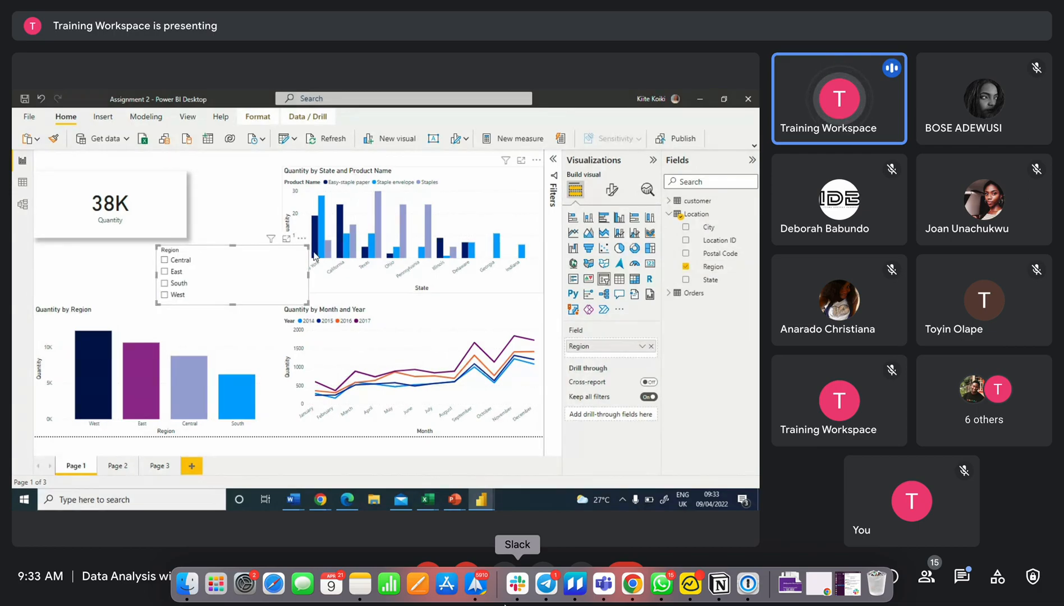
{"action": "left_click", "coordinate": [284, 259]}
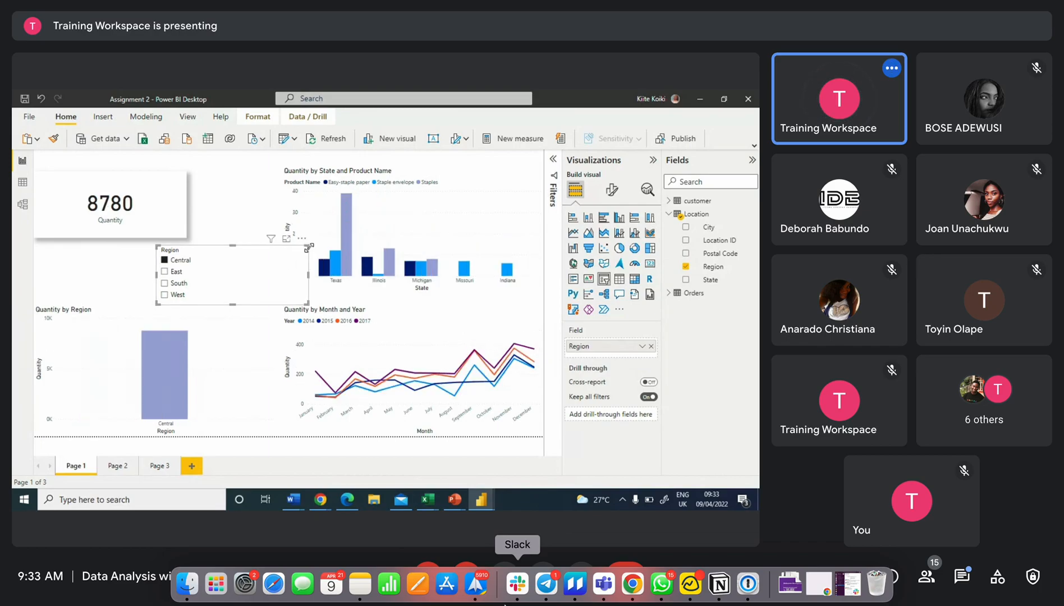
{"action": "left_click_drag", "start_coordinate": [308, 246], "coordinate": [268, 191]}
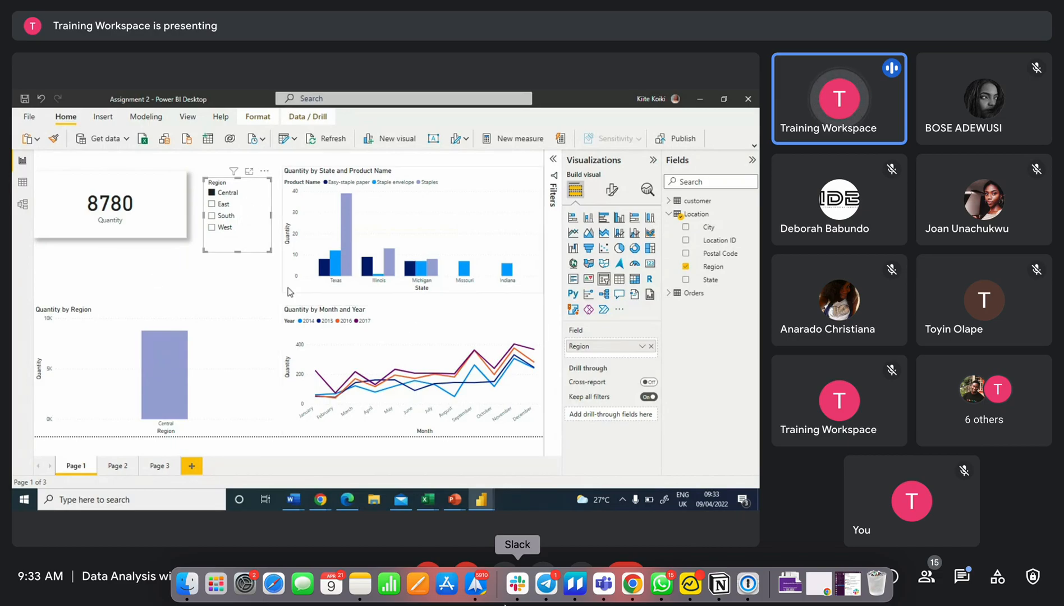
Filter the page by East, South, West and Central in turn using the Region slicer
{"action": "left_click", "coordinate": [222, 204]}
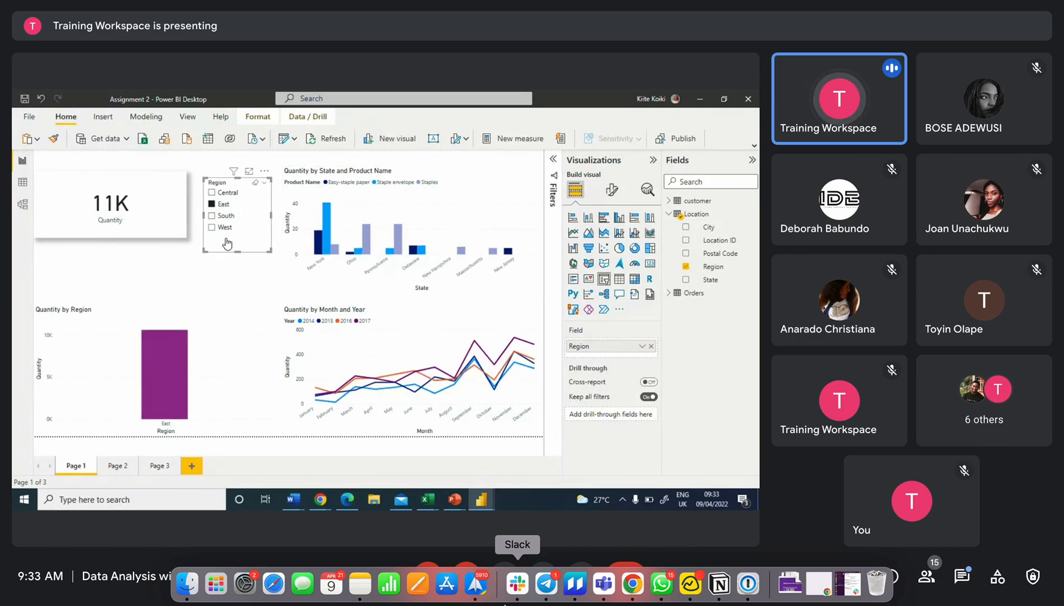
{"action": "left_click", "coordinate": [224, 216]}
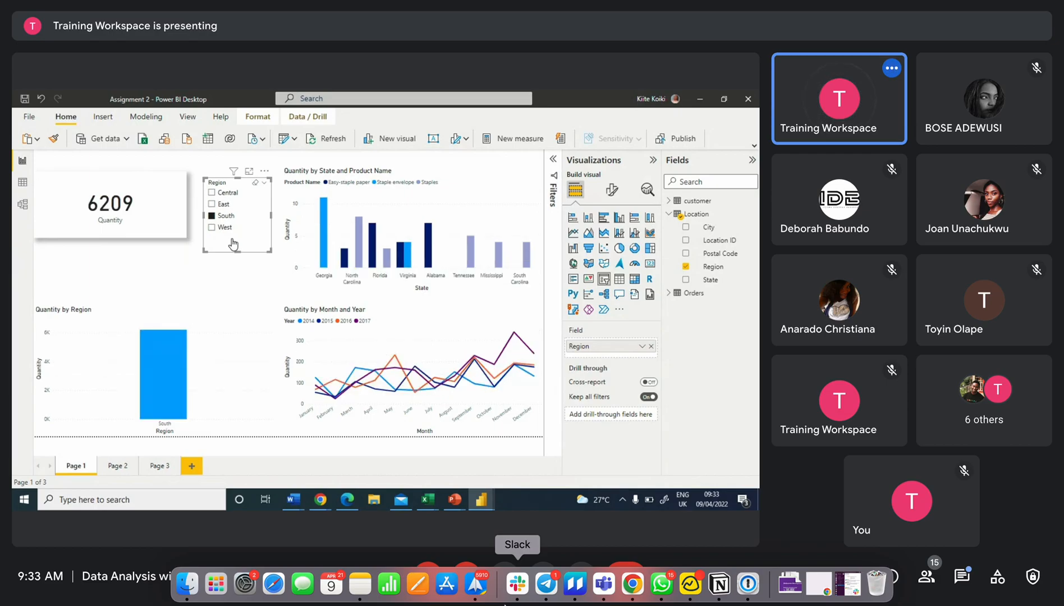
{"action": "left_click", "coordinate": [216, 229]}
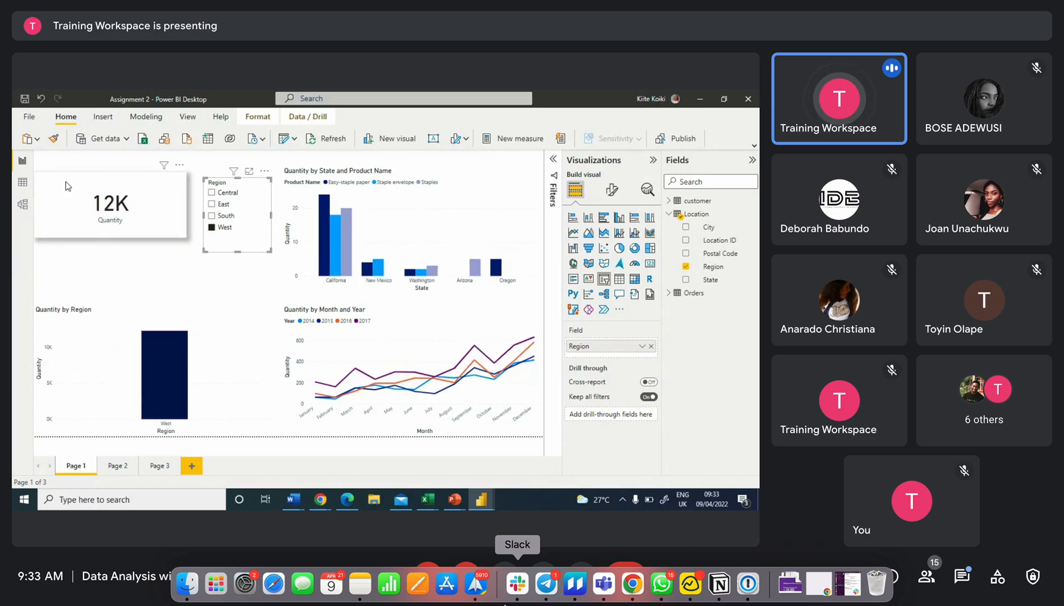
{"action": "left_click", "coordinate": [220, 194]}
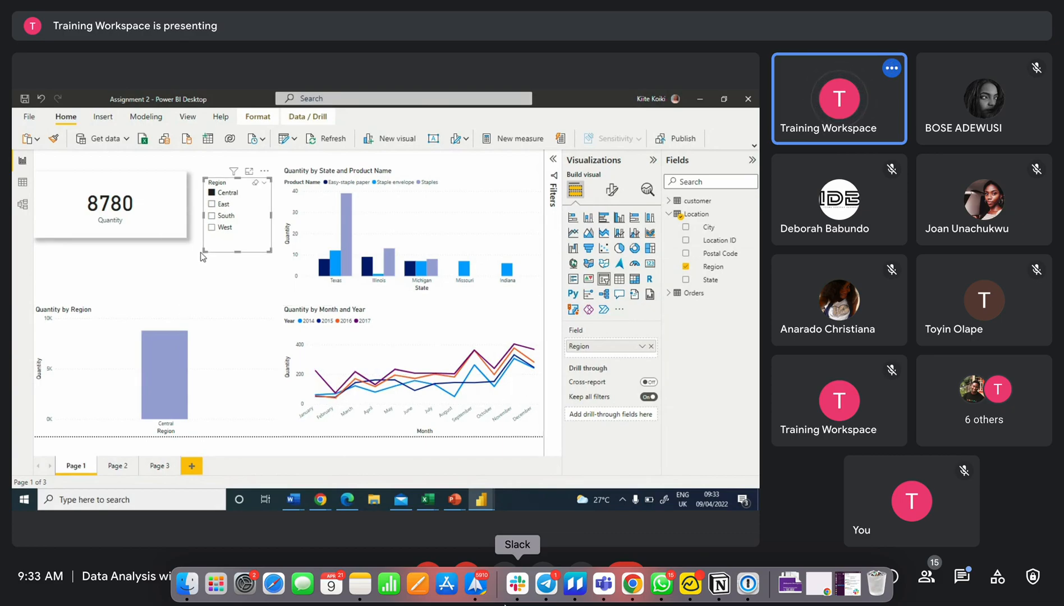
Switch the Region slicer to dropdown style and shrink it to a single compact row
{"action": "left_click", "coordinate": [251, 203]}
{"action": "left_click", "coordinate": [266, 186]}
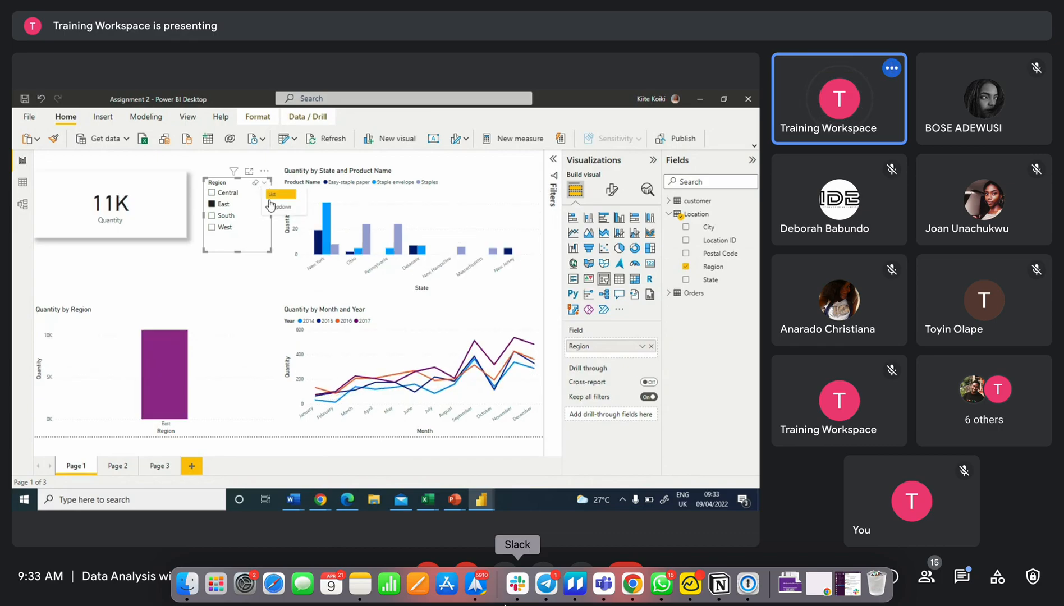
{"action": "left_click", "coordinate": [279, 207]}
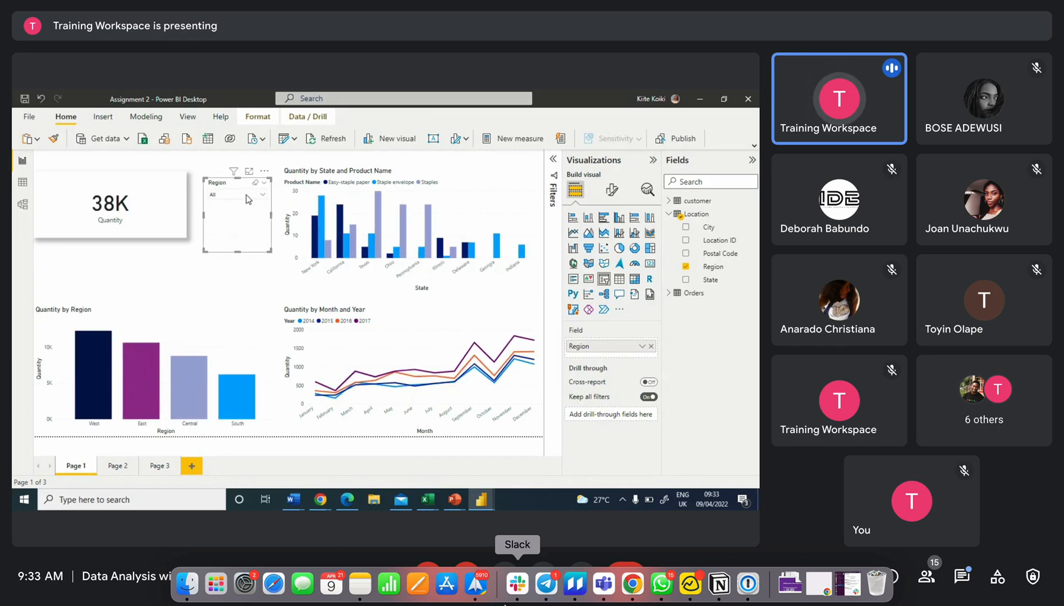
{"action": "left_click_drag", "start_coordinate": [242, 252], "coordinate": [246, 207]}
{"action": "left_click", "coordinate": [245, 253]}
{"action": "left_click", "coordinate": [242, 182]}
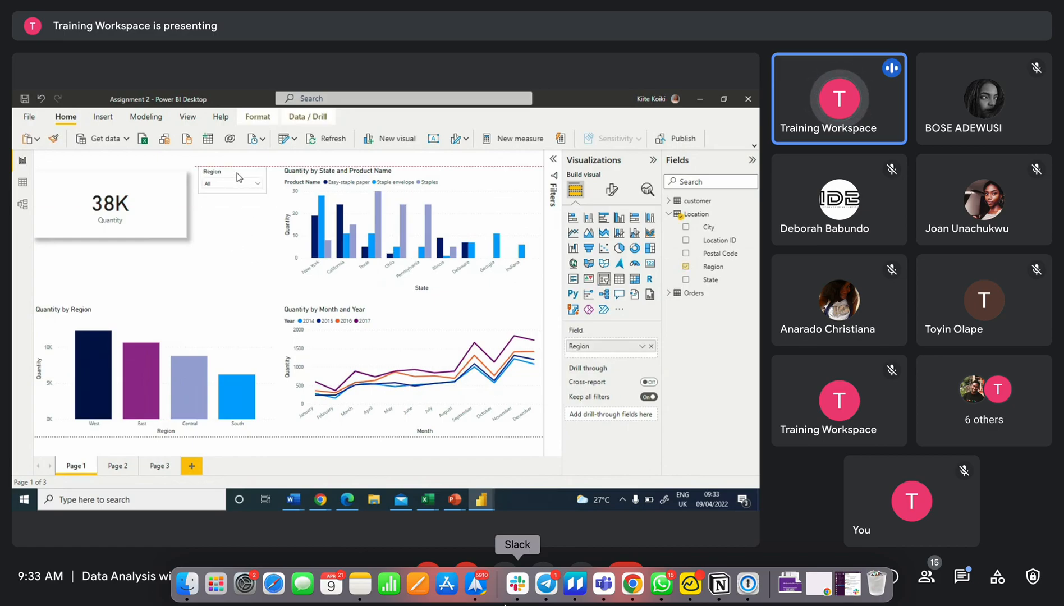
{"action": "mouse_move", "coordinate": [242, 169]}
{"action": "left_mouse_down"}
{"action": "mouse_move", "coordinate": [236, 189]}
{"action": "mouse_move", "coordinate": [236, 171]}
{"action": "mouse_move", "coordinate": [248, 170]}
{"action": "left_mouse_up"}
Open the Region dropdown and toggle a region on and off
{"action": "left_click", "coordinate": [241, 185]}
{"action": "left_click", "coordinate": [226, 196]}
{"action": "left_click", "coordinate": [225, 196]}
{"action": "left_click", "coordinate": [247, 184]}
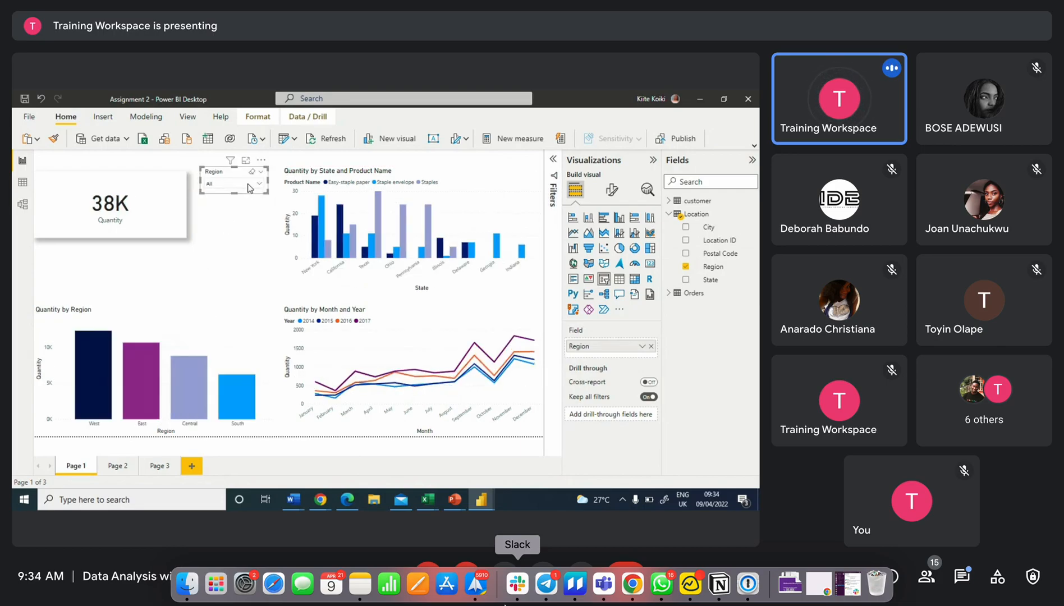
Turn on the Show "Select all" option in the Region slicer's selection settings
{"action": "left_click", "coordinate": [613, 192]}
{"action": "left_click", "coordinate": [605, 265]}
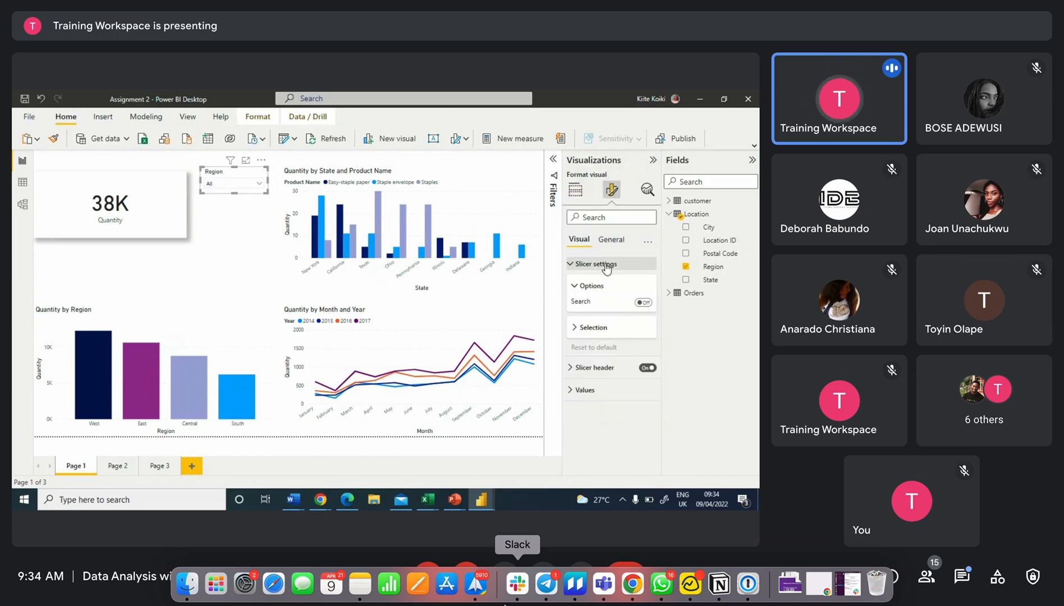
{"action": "left_click", "coordinate": [593, 331]}
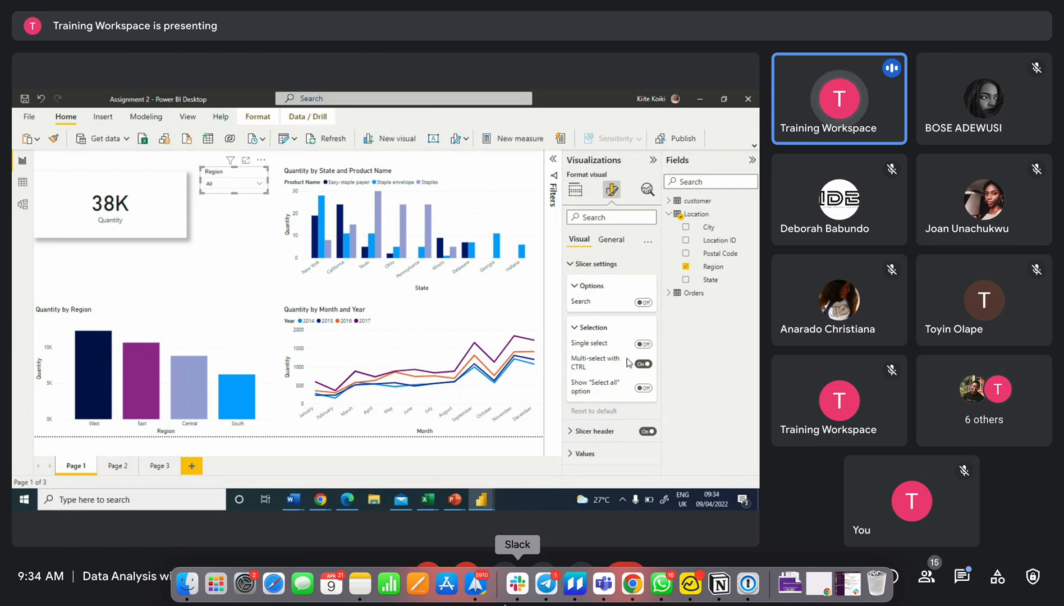
{"action": "left_click", "coordinate": [642, 389]}
Change the Region slicer back to list style and enlarge it to show all regions
{"action": "left_click", "coordinate": [260, 171]}
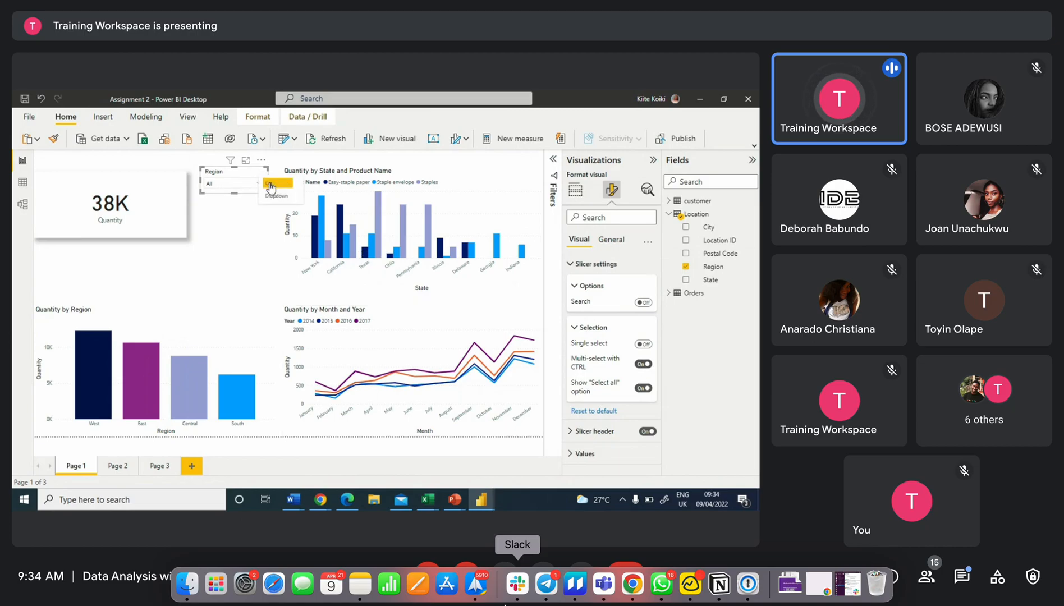
{"action": "left_click", "coordinate": [271, 186]}
{"action": "left_click_drag", "start_coordinate": [238, 229], "coordinate": [236, 250]}
{"action": "left_click", "coordinate": [233, 200]}
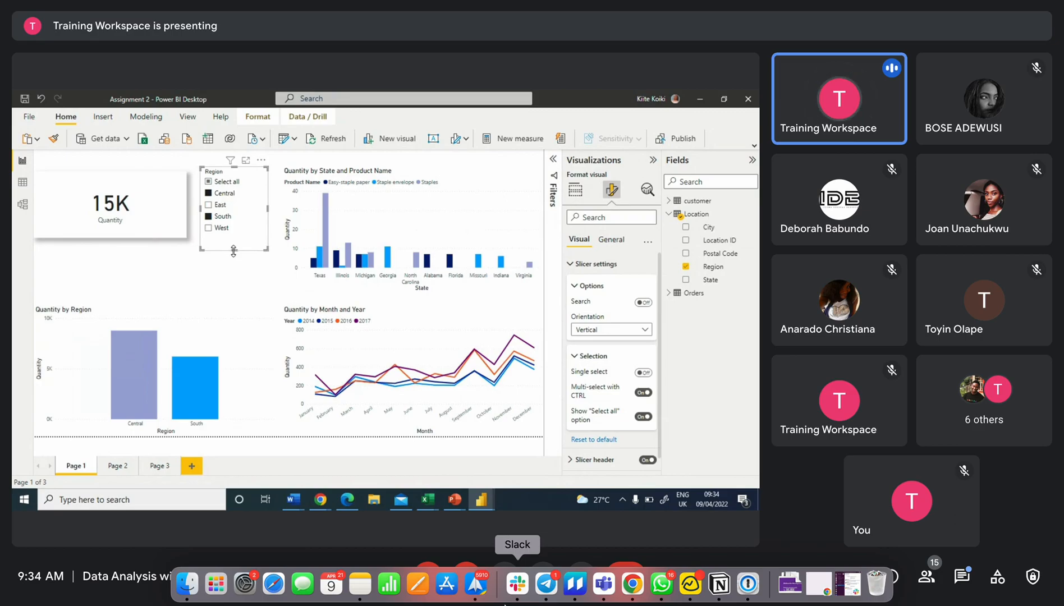
Multi-select regions in the list slicer, then clear every selection
{"action": "left_click", "coordinate": [223, 217]}
{"action": "left_click", "coordinate": [224, 205]}
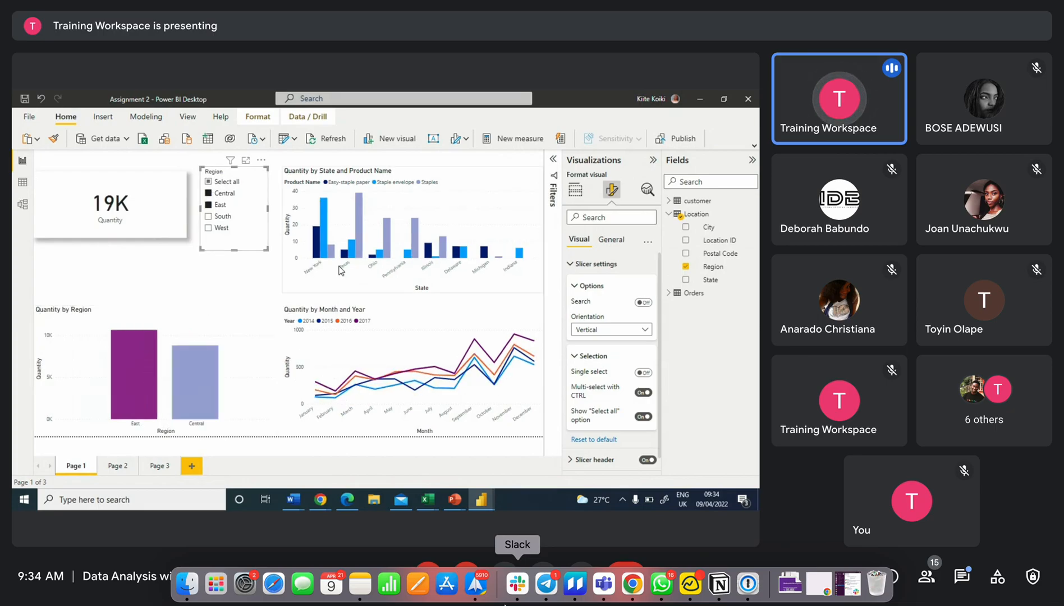
{"action": "left_click", "coordinate": [227, 205]}
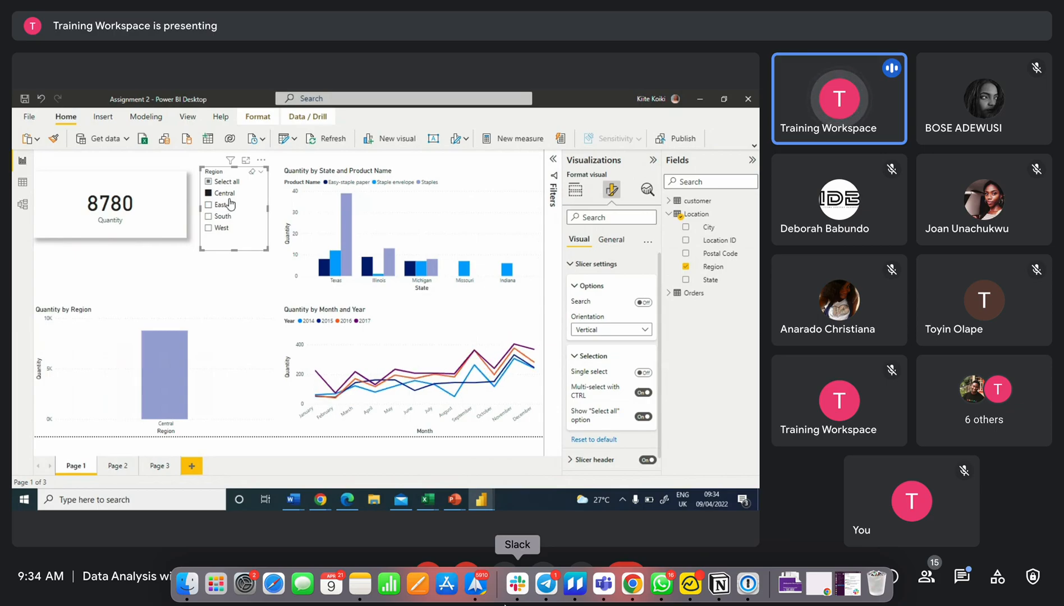
{"action": "left_click", "coordinate": [224, 193]}
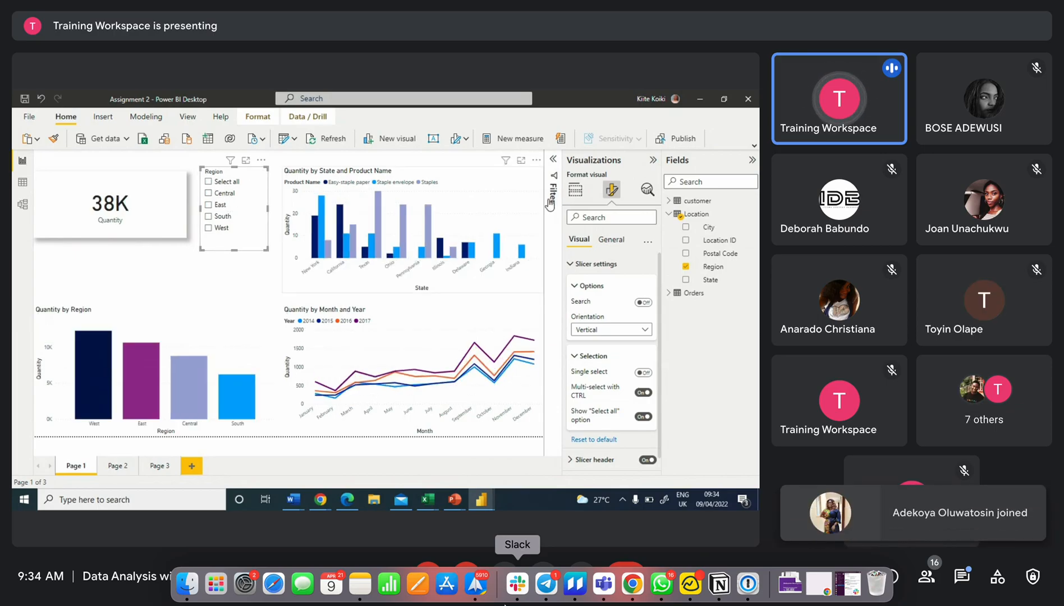
Move the Region slicer to sit just below the Quantity card
{"action": "left_click", "coordinate": [553, 160]}
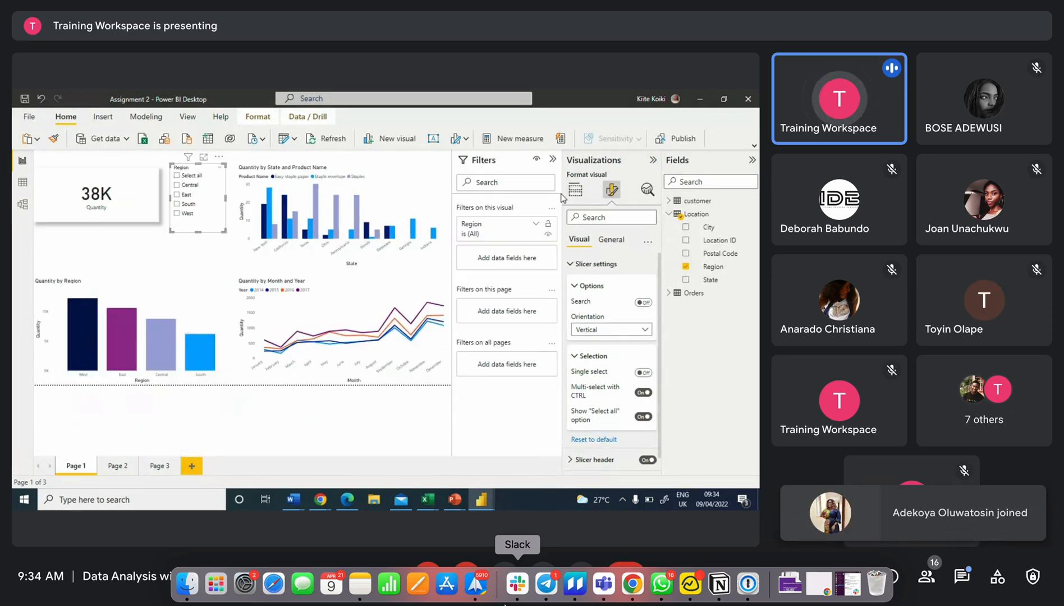
{"action": "left_click", "coordinate": [553, 159]}
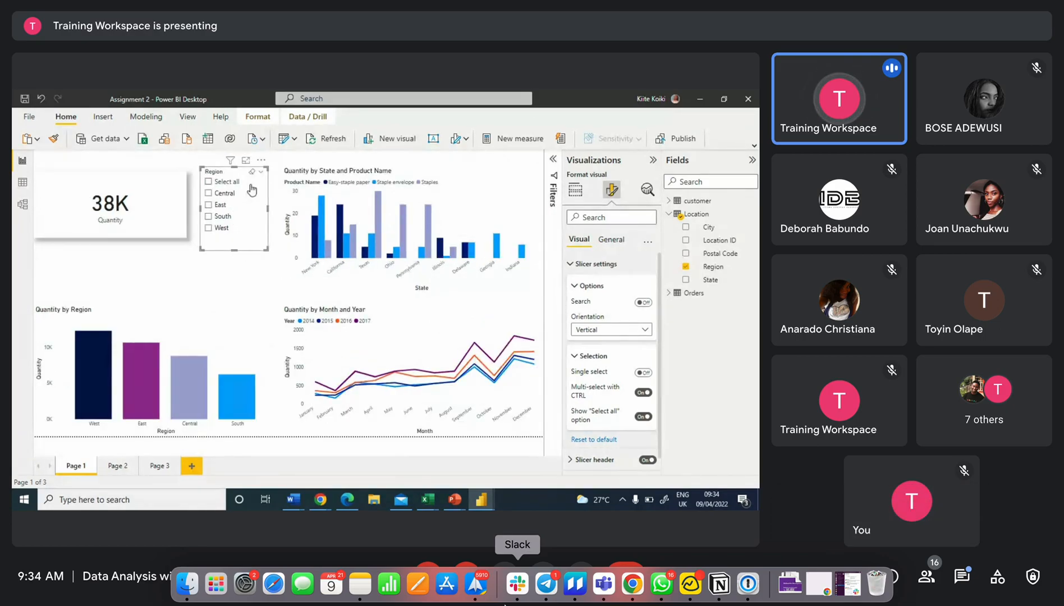
{"action": "left_click_drag", "start_coordinate": [214, 178], "coordinate": [48, 241]}
{"action": "left_click_drag", "start_coordinate": [61, 240], "coordinate": [68, 262]}
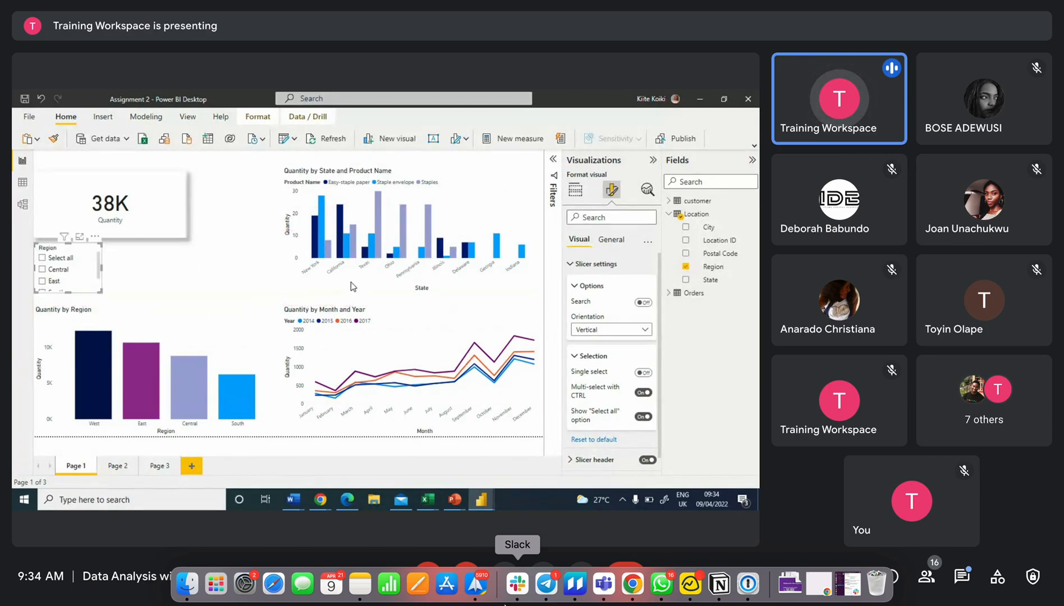
Collapse the Location table and switch to the Assignment 2, Modelling and Visualization report window
{"action": "left_click", "coordinate": [671, 215]}
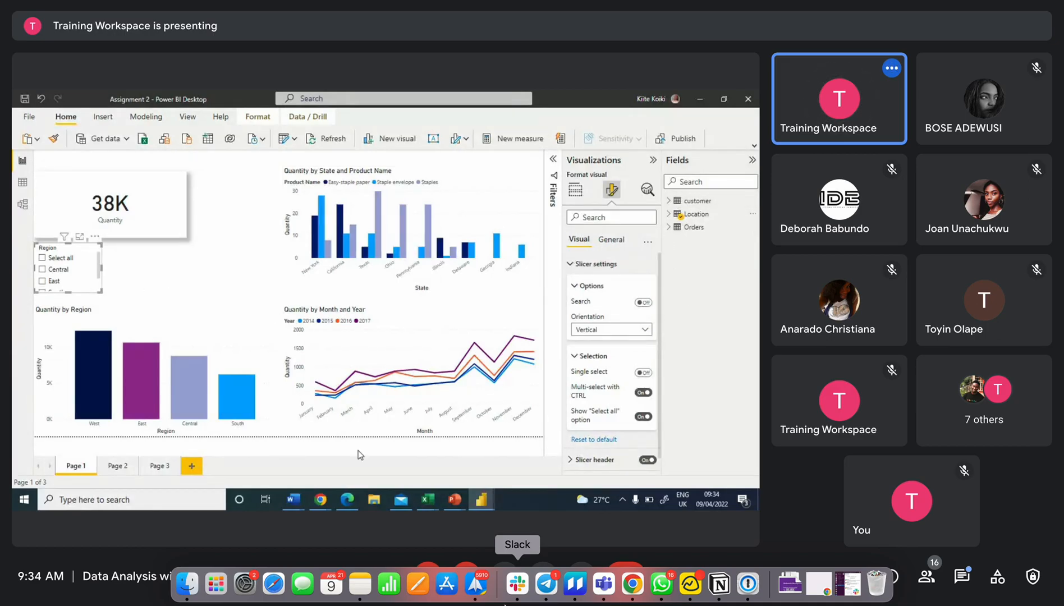
{"action": "mouse_move", "coordinate": [481, 499]}
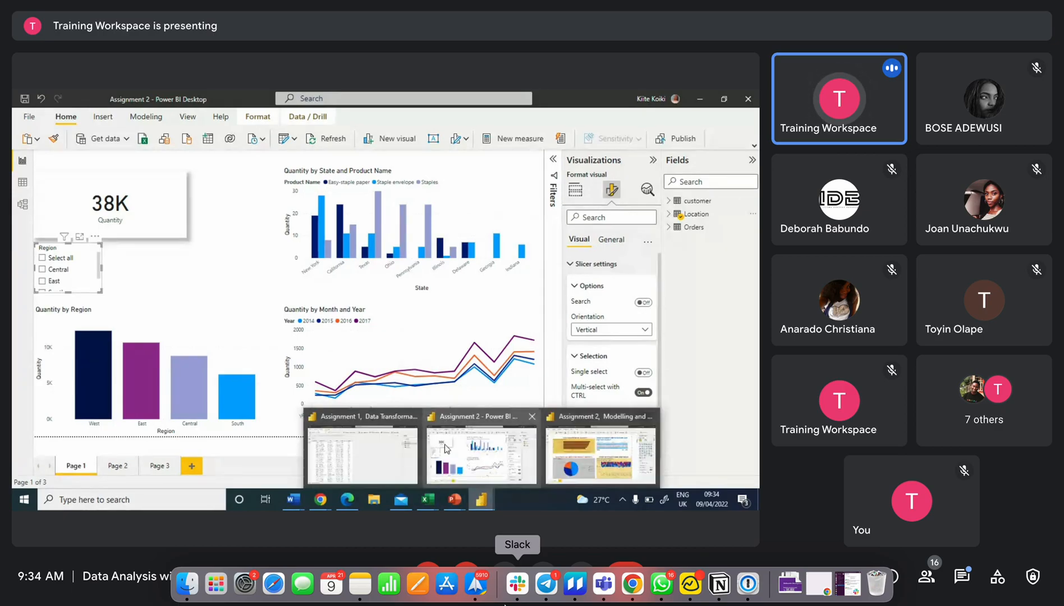
{"action": "left_click", "coordinate": [648, 439]}
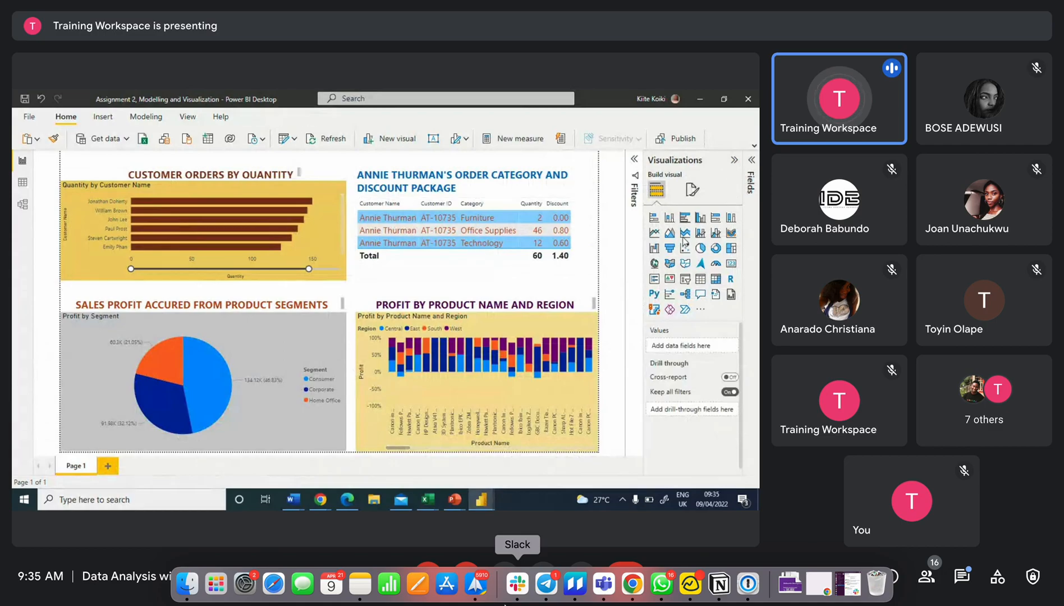
Add a slicer with the Customer table's Customer Name field and place it over the bar chart
{"action": "left_click", "coordinate": [682, 281]}
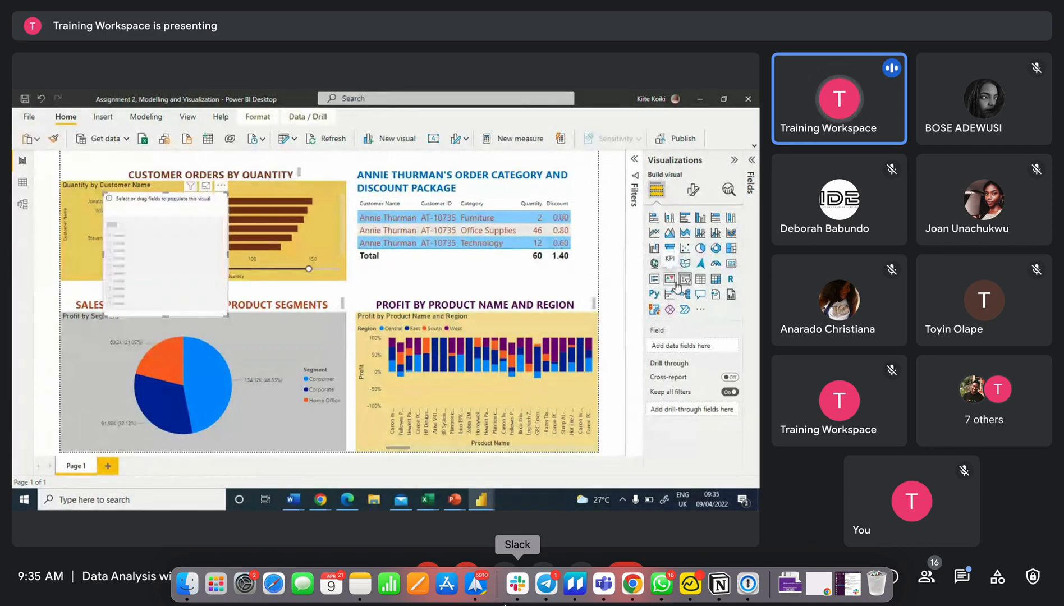
{"action": "left_click", "coordinate": [748, 170]}
{"action": "left_click", "coordinate": [668, 201]}
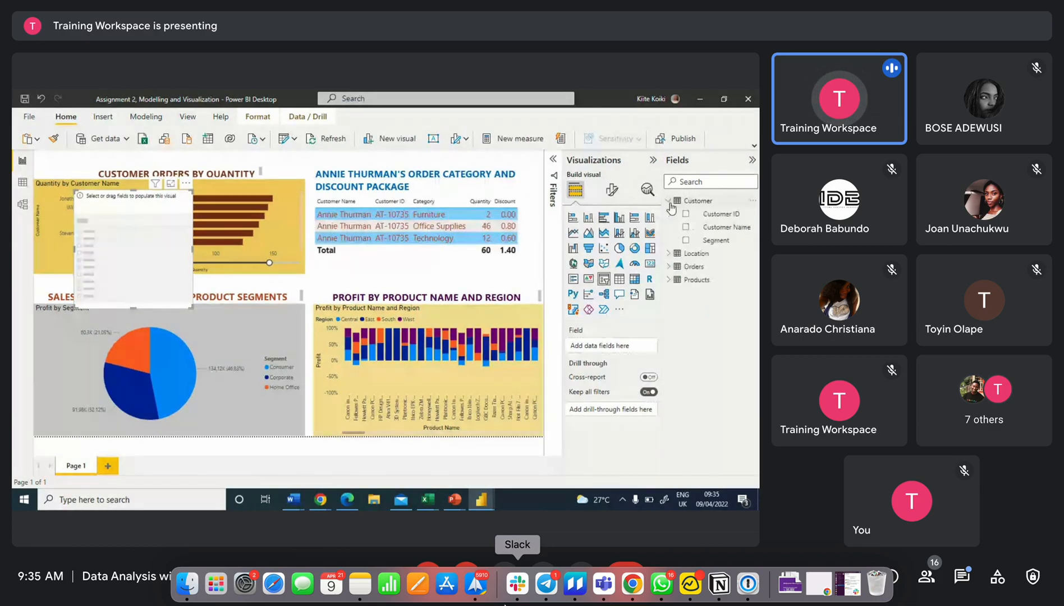
{"action": "left_click_drag", "start_coordinate": [724, 226], "coordinate": [138, 250]}
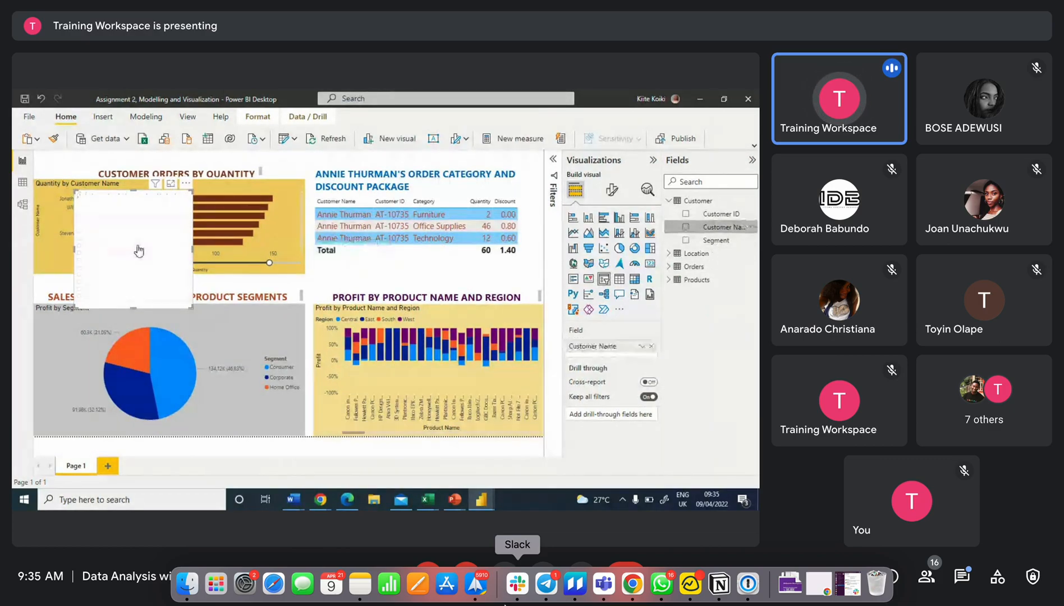
{"action": "left_click_drag", "start_coordinate": [158, 212], "coordinate": [215, 217]}
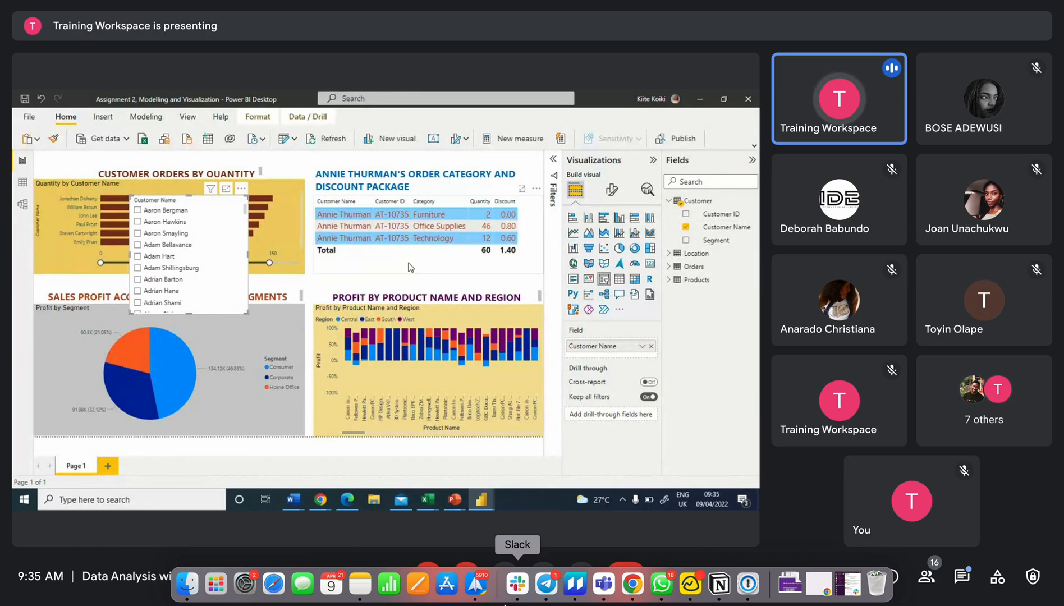
{"action": "left_click", "coordinate": [408, 272]}
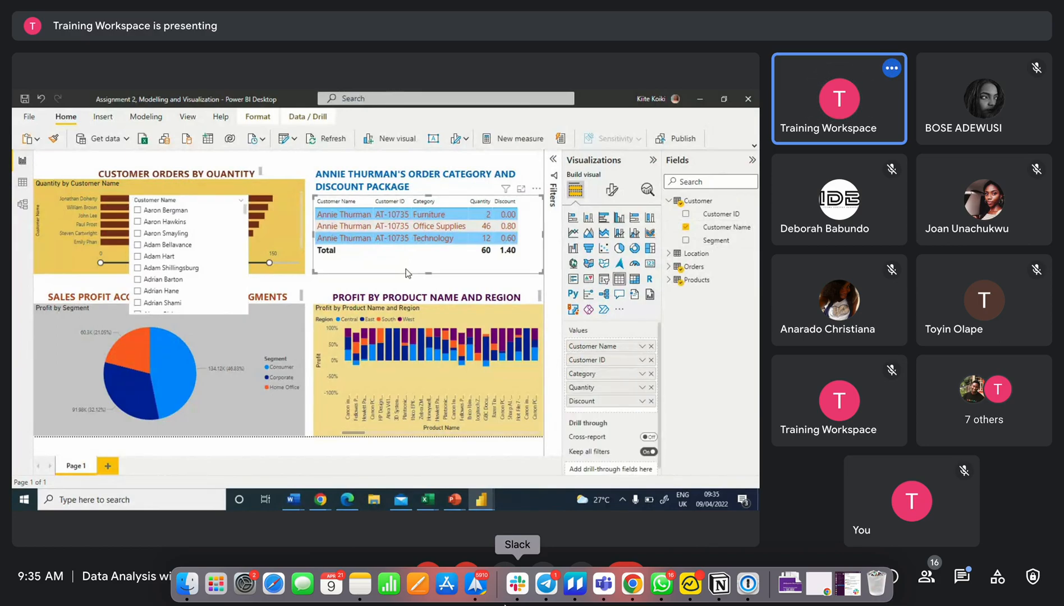
Remove the Customer Name filter from the order category and discount table, then collapse the side panes
{"action": "left_click", "coordinate": [554, 161]}
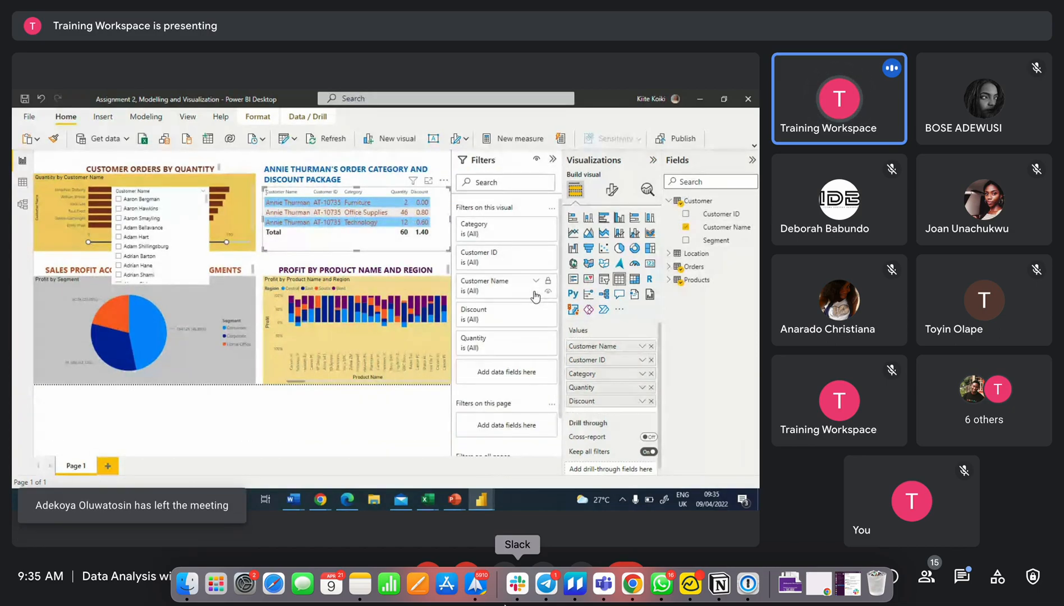
{"action": "left_click", "coordinate": [535, 292]}
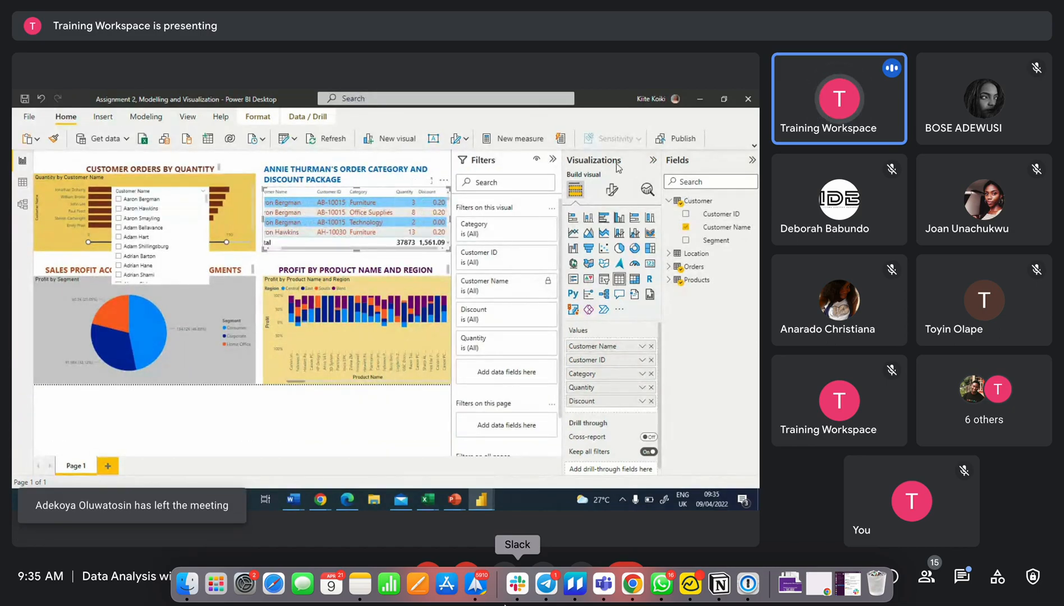
{"action": "left_click", "coordinate": [651, 160]}
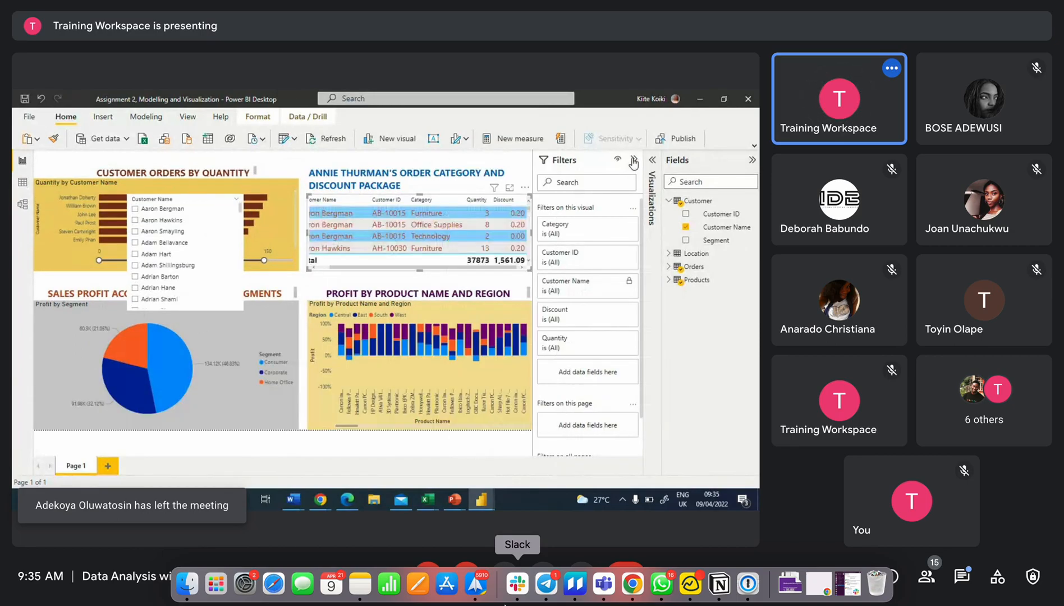
{"action": "left_click", "coordinate": [633, 160]}
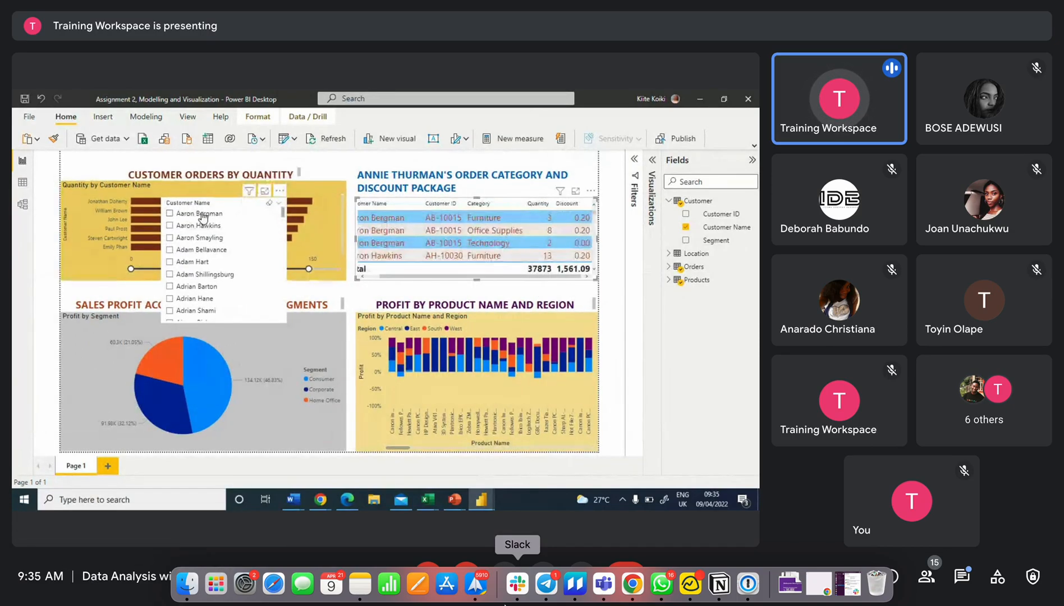
Select customers one at a time in the Customer Name slicer, scrolling down the list
{"action": "left_click", "coordinate": [203, 216]}
{"action": "left_click", "coordinate": [201, 226]}
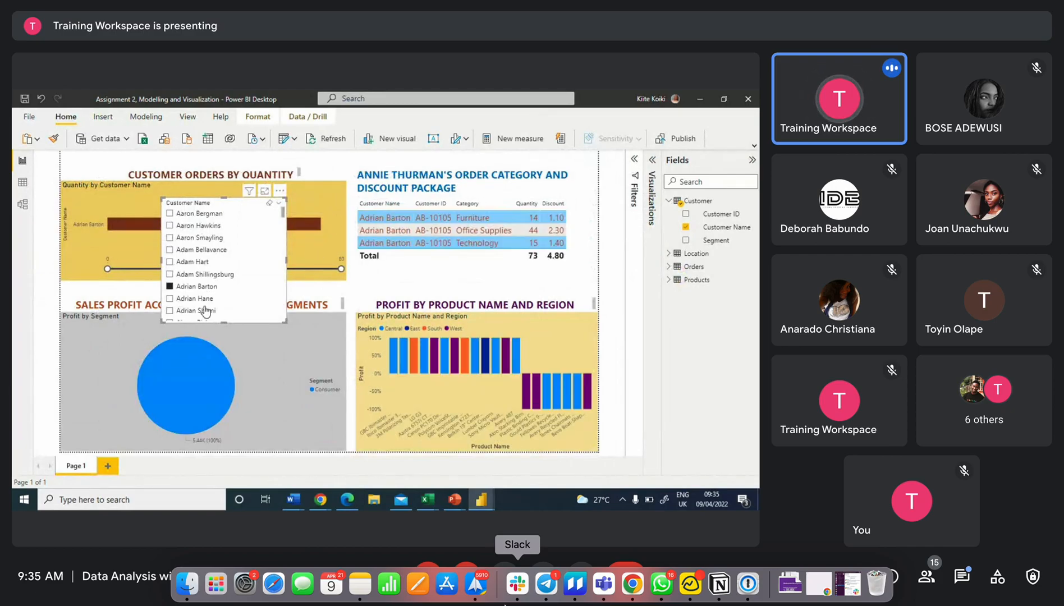
{"action": "scroll", "coordinate": [203, 297], "scroll_direction": "down", "scroll_amount": 2}
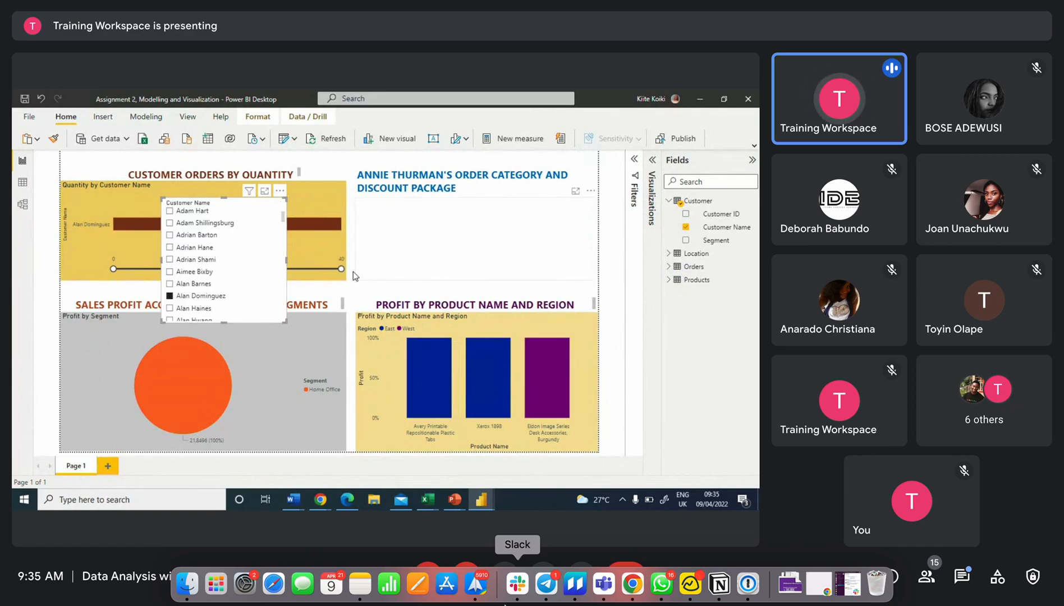
{"action": "scroll", "coordinate": [240, 294], "scroll_direction": "down", "scroll_amount": 1}
{"action": "left_click", "coordinate": [197, 292]}
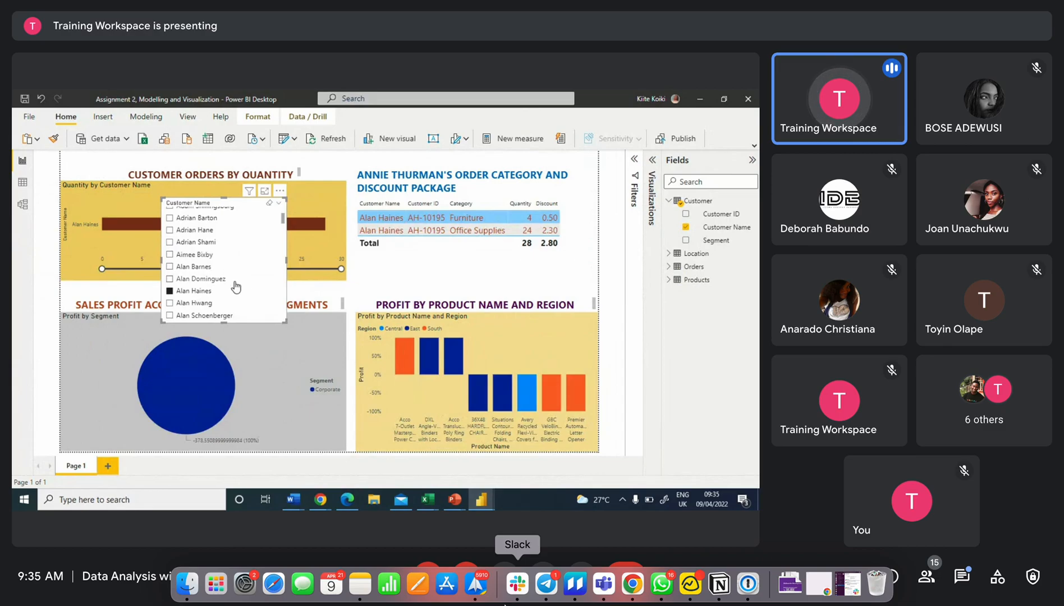
{"action": "left_click", "coordinate": [209, 308]}
{"action": "scroll", "coordinate": [209, 297], "scroll_direction": "down", "scroll_amount": 3}
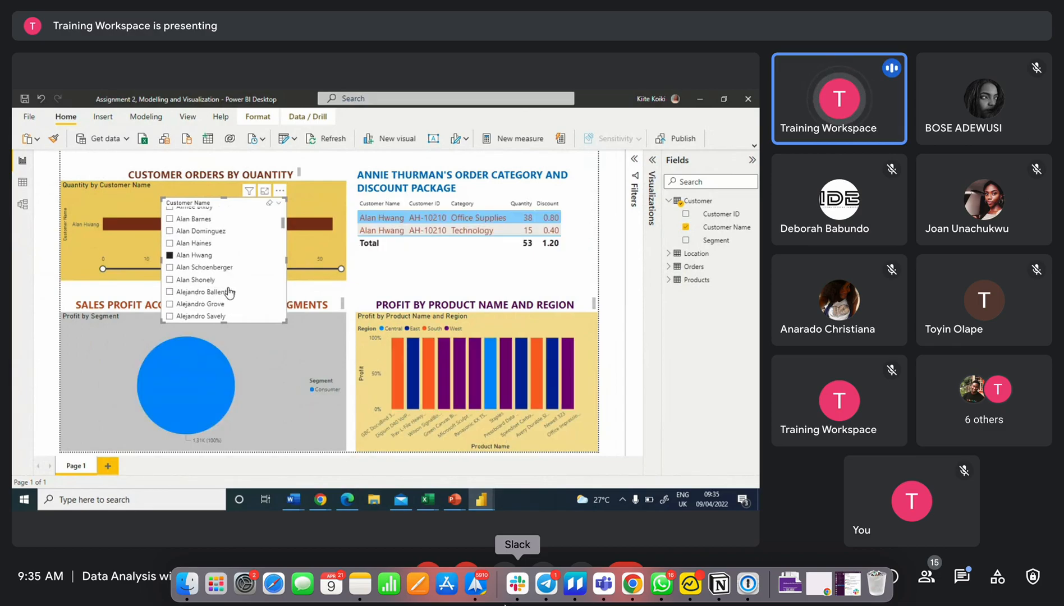
{"action": "left_click", "coordinate": [191, 290]}
{"action": "scroll", "coordinate": [207, 282], "scroll_direction": "down", "scroll_amount": 3}
{"action": "left_click", "coordinate": [195, 277]}
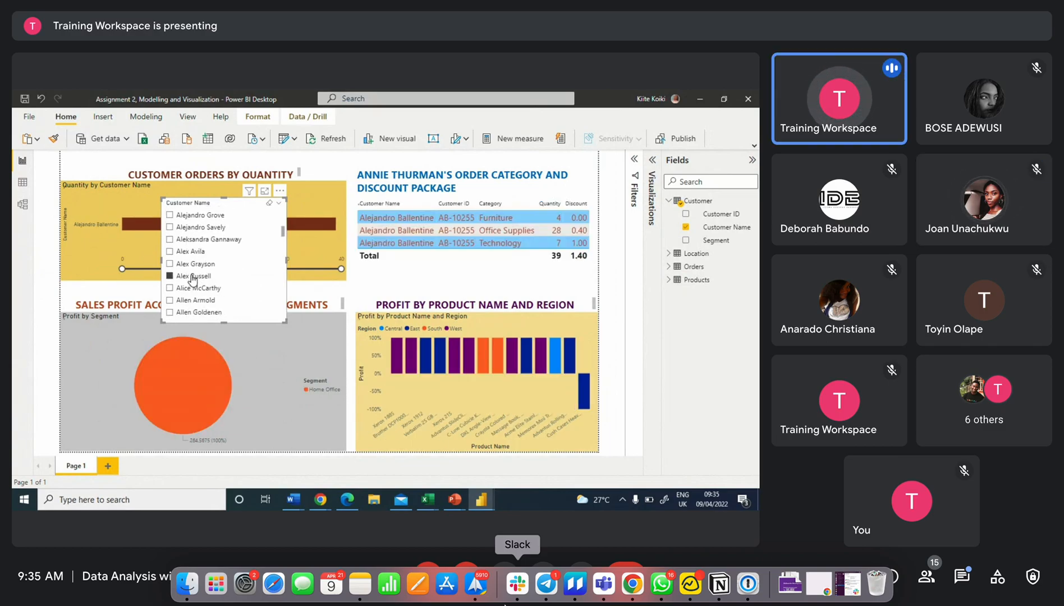
{"action": "left_click", "coordinate": [202, 302]}
{"action": "left_click", "coordinate": [203, 314]}
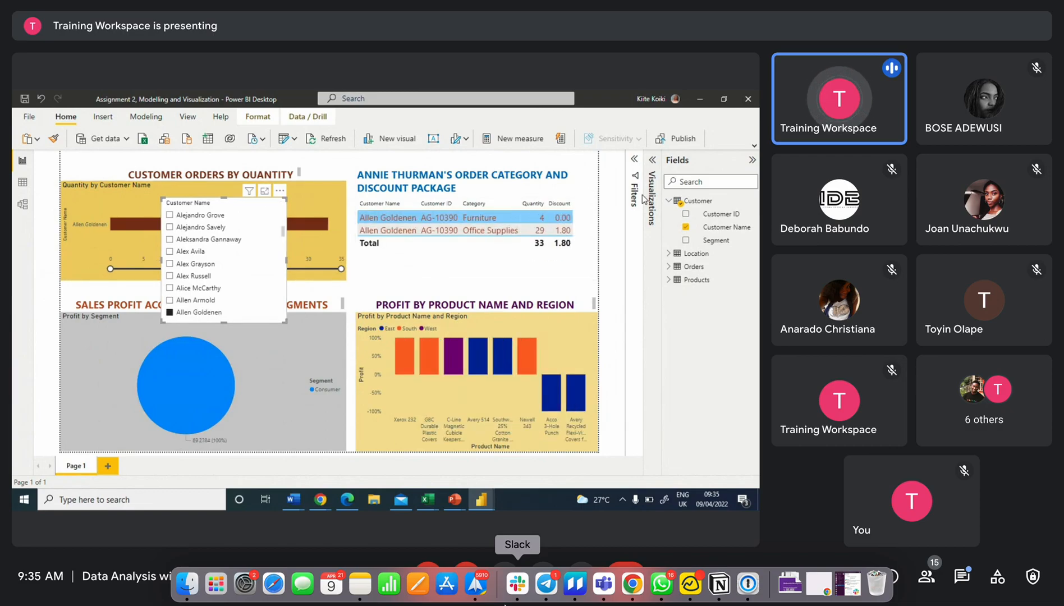
Move the Customer Name slicer to the page's left edge and stretch it down the page
{"action": "left_click", "coordinate": [632, 167]}
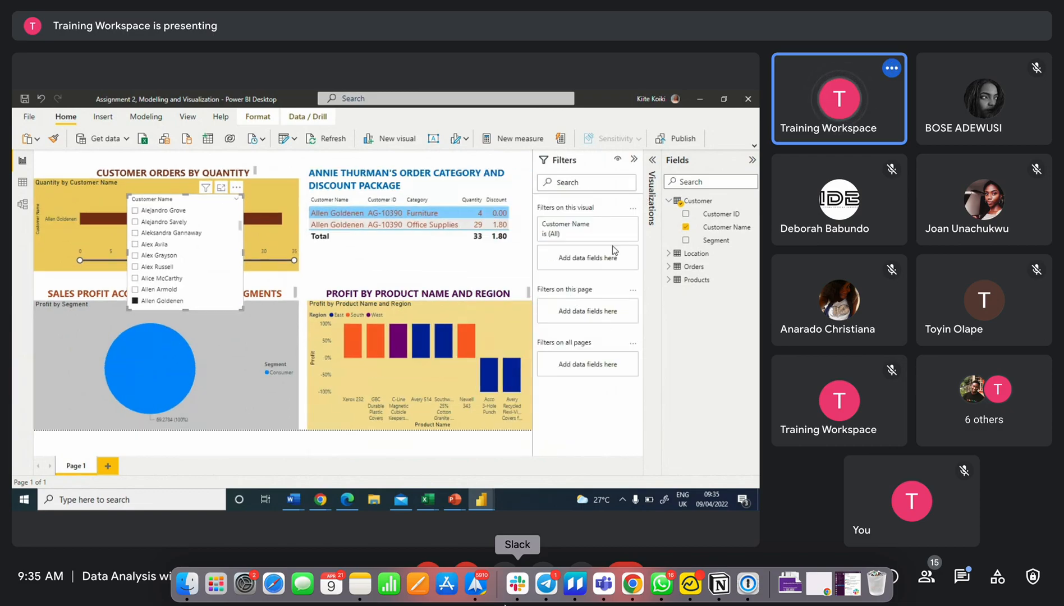
{"action": "left_click", "coordinate": [633, 161]}
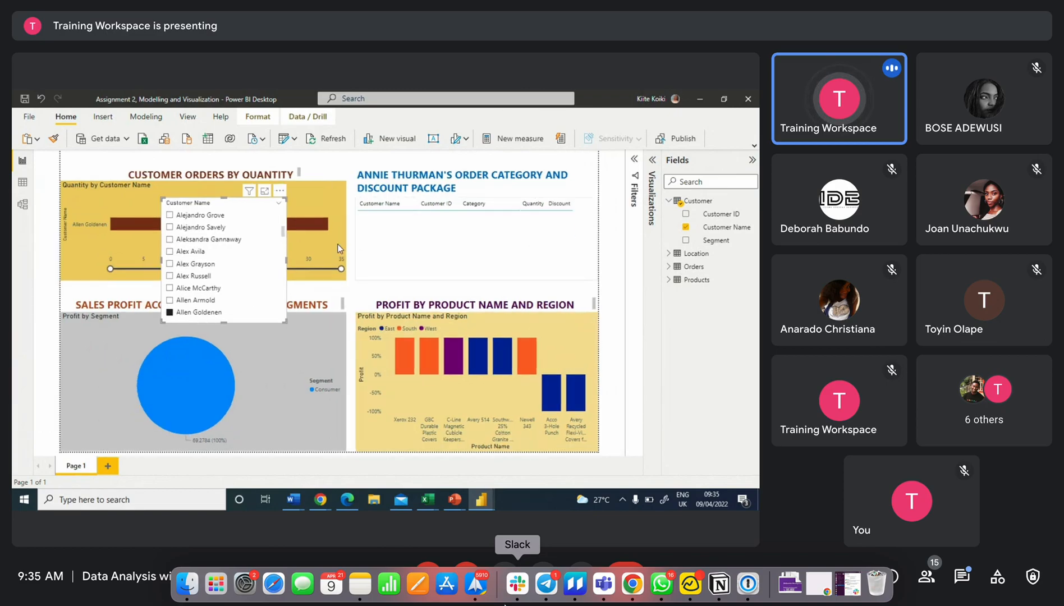
{"action": "left_click_drag", "start_coordinate": [93, 268], "coordinate": [107, 282]}
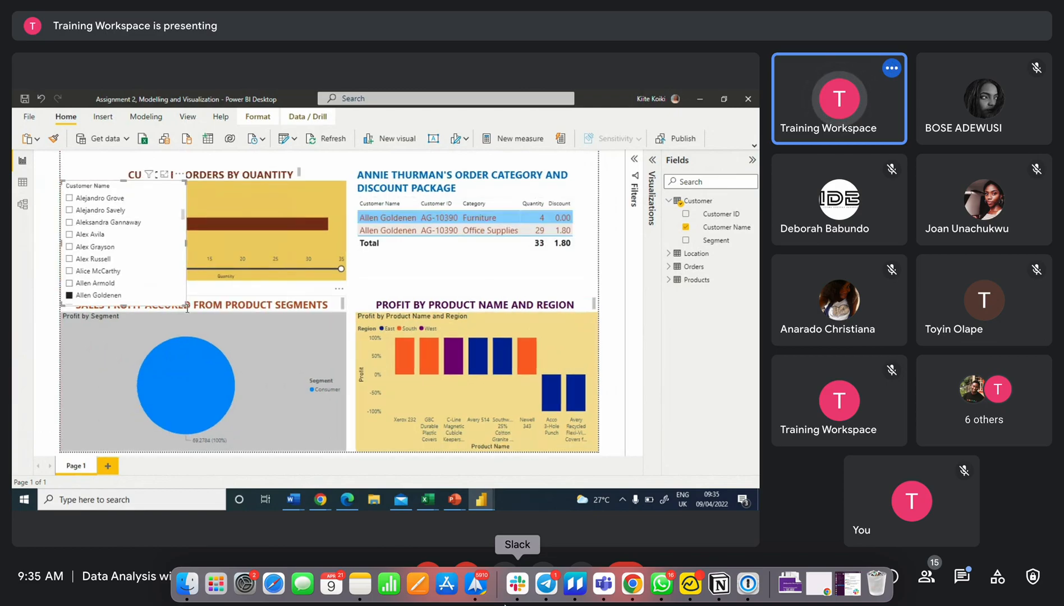
{"action": "left_click_drag", "start_coordinate": [183, 304], "coordinate": [149, 460]}
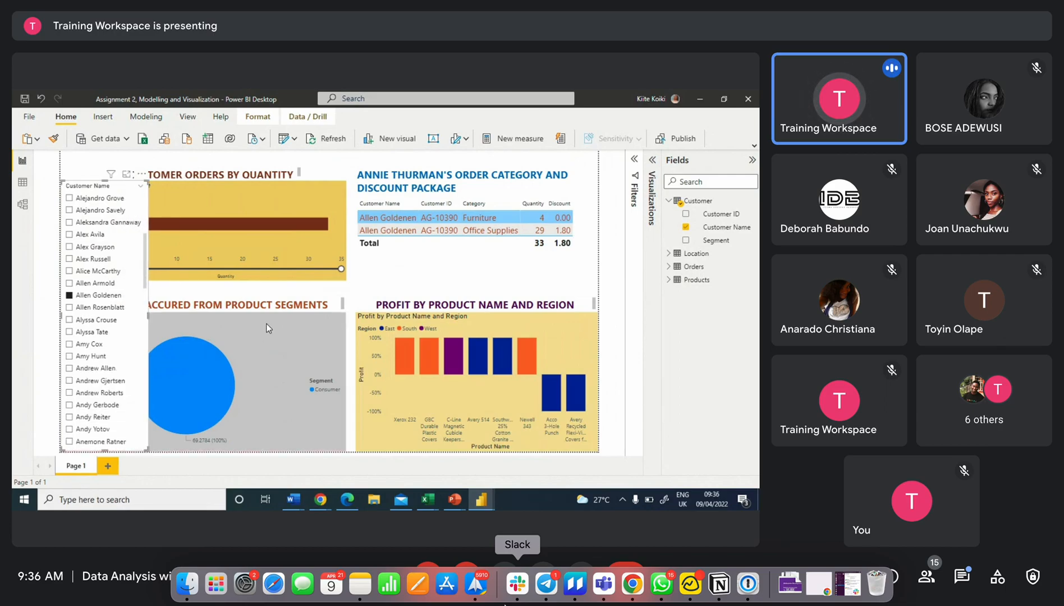
Narrow the pie chart and its section title so both start right of the slicer
{"action": "left_click", "coordinate": [248, 323]}
{"action": "left_click_drag", "start_coordinate": [61, 313], "coordinate": [151, 315]}
{"action": "left_click", "coordinate": [73, 303]}
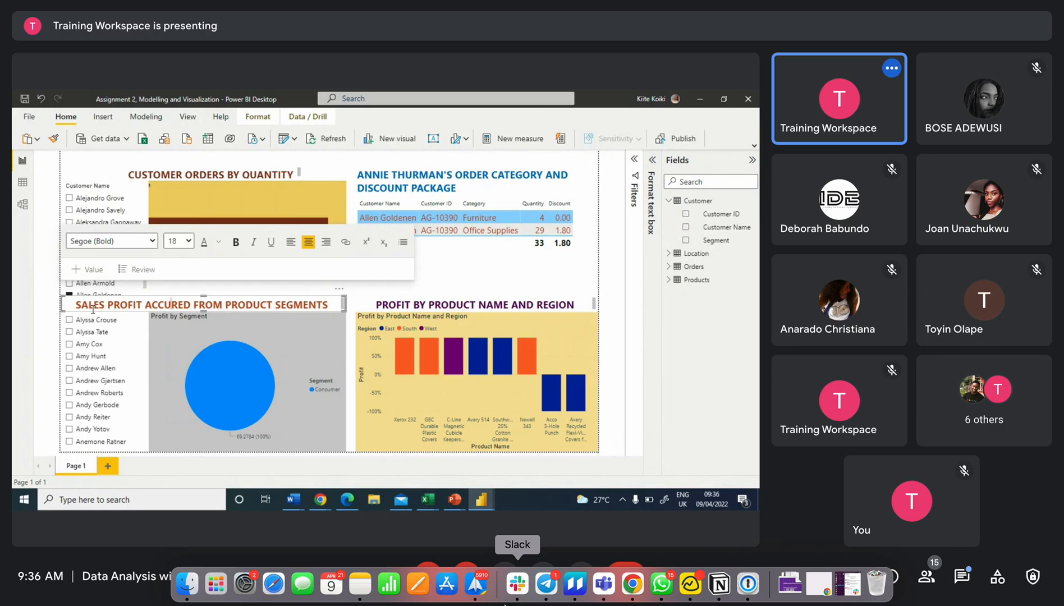
{"action": "left_click_drag", "start_coordinate": [93, 309], "coordinate": [148, 309]}
Narrow the customer orders bar chart so it starts right of the slicer
{"action": "left_click", "coordinate": [143, 177]}
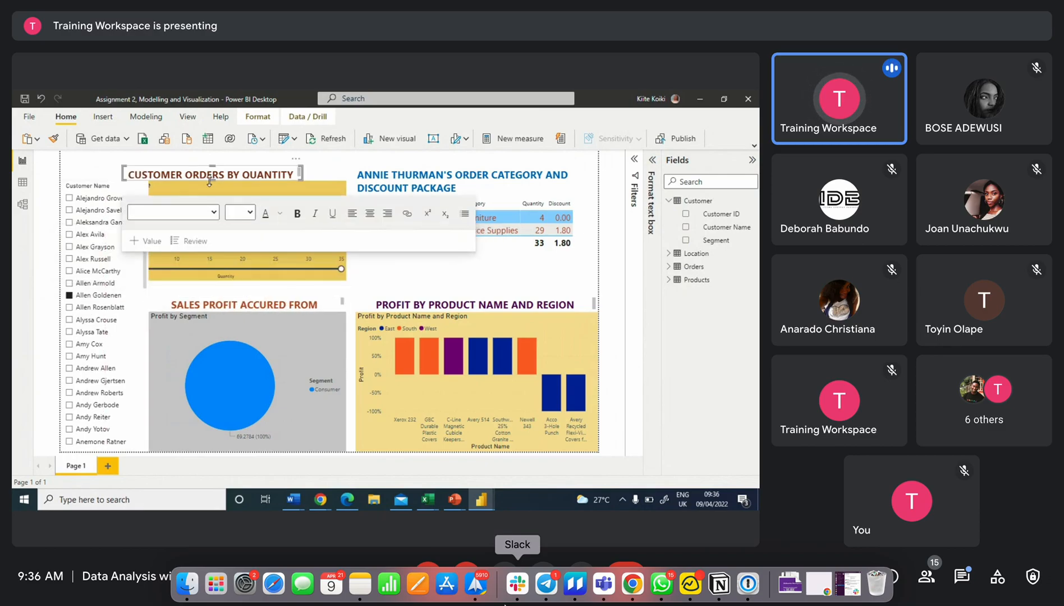
{"action": "left_click", "coordinate": [119, 187]}
{"action": "left_click_drag", "start_coordinate": [125, 186], "coordinate": [145, 180]}
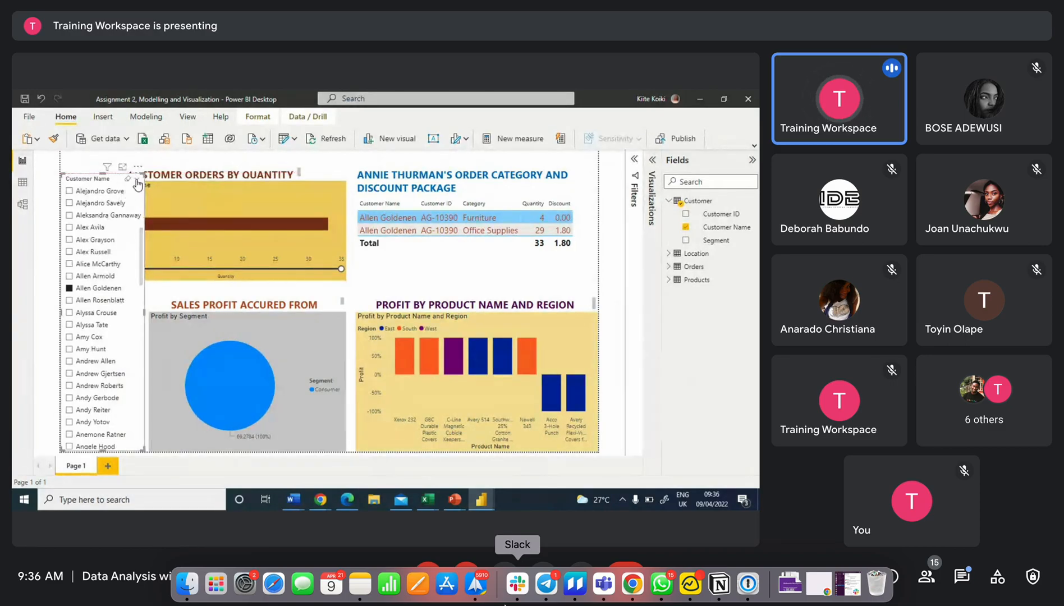
Switch the Customer Name slicer to dropdown style and shrink it to a single row
{"action": "left_click", "coordinate": [138, 184]}
{"action": "left_click", "coordinate": [159, 204]}
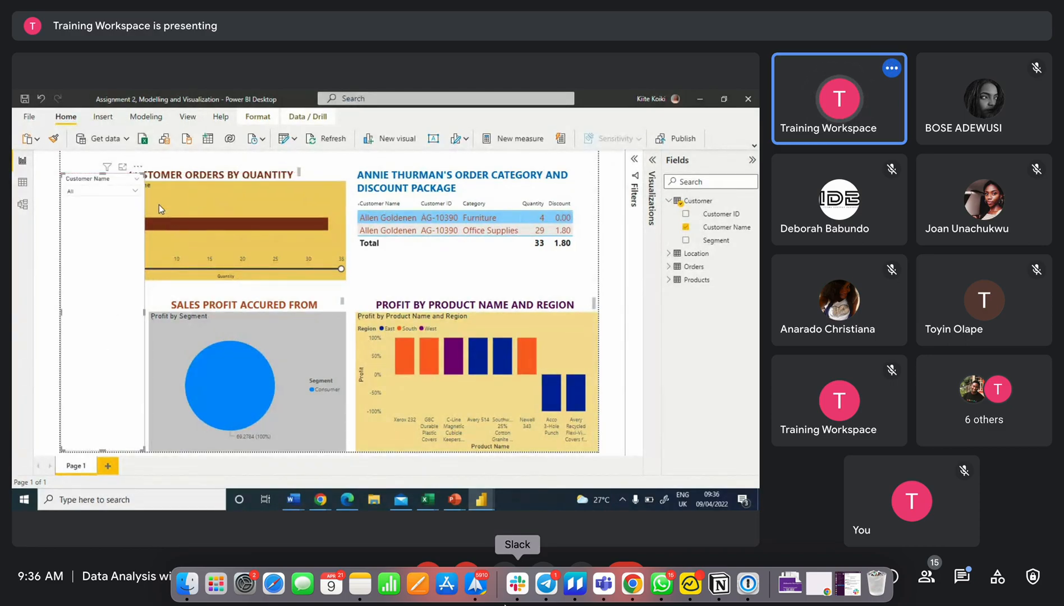
{"action": "left_click_drag", "start_coordinate": [103, 447], "coordinate": [114, 209]}
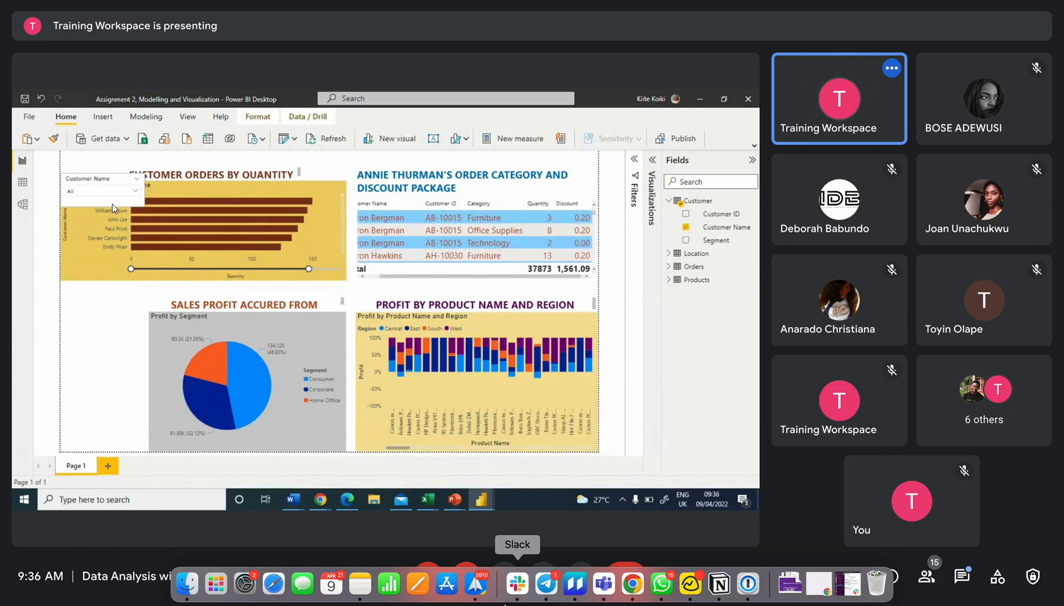
Widen the pie chart back to the page's left edge and move the Customer Name slicer to the top-right corner
{"action": "left_click", "coordinate": [151, 381]}
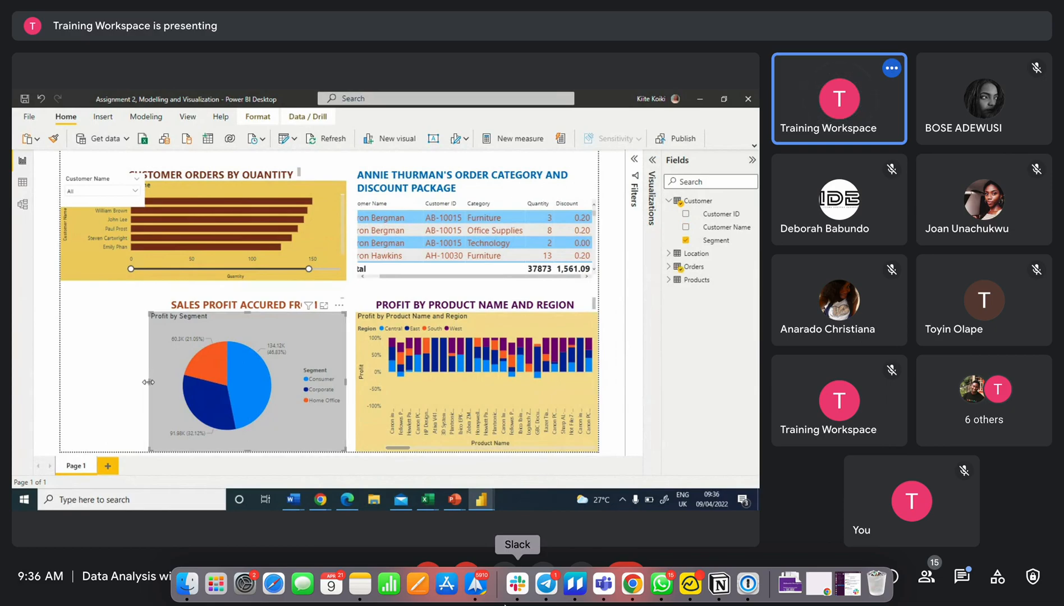
{"action": "left_click_drag", "start_coordinate": [148, 381], "coordinate": [60, 382]}
{"action": "left_click_drag", "start_coordinate": [91, 177], "coordinate": [573, 136]}
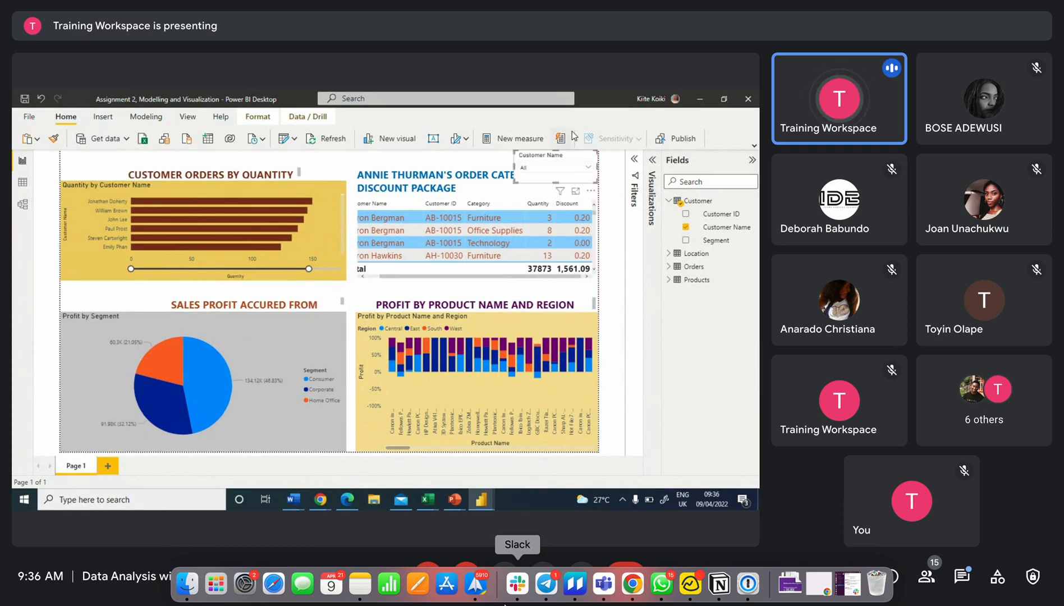
Select a customer in the slicer's dropdown, then clear the selection
{"action": "left_click", "coordinate": [581, 168]}
{"action": "scroll", "coordinate": [582, 222], "scroll_direction": "down", "scroll_amount": 5}
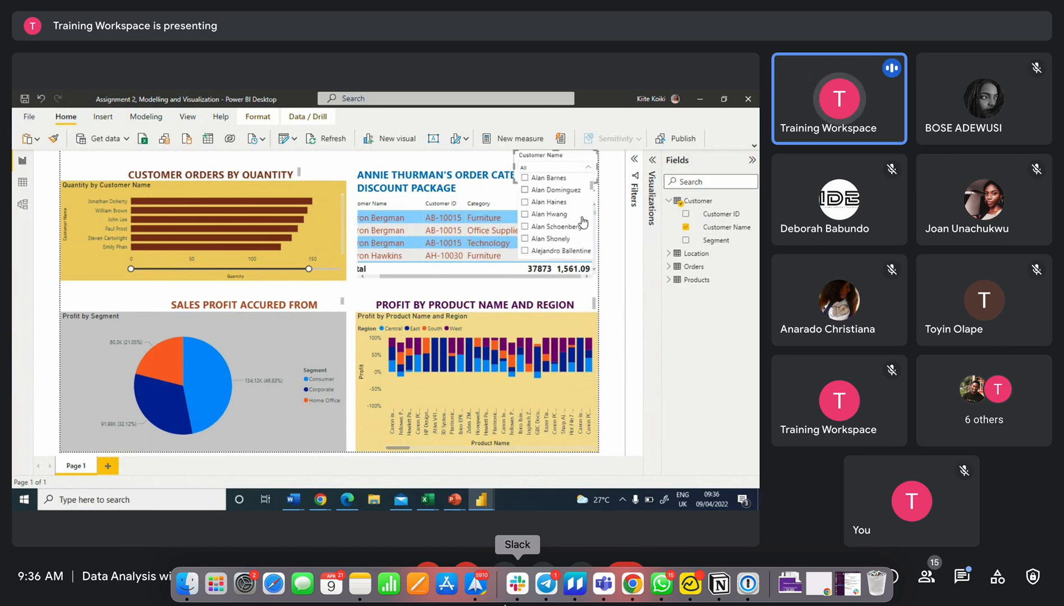
{"action": "left_click", "coordinate": [558, 211]}
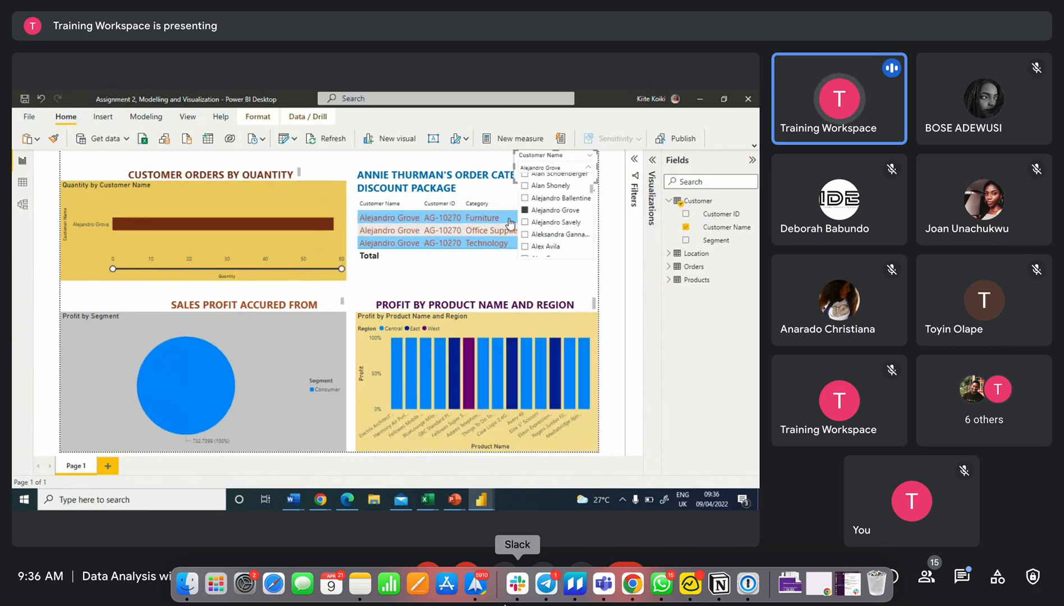
{"action": "left_click", "coordinate": [580, 155]}
{"action": "left_click", "coordinate": [590, 166]}
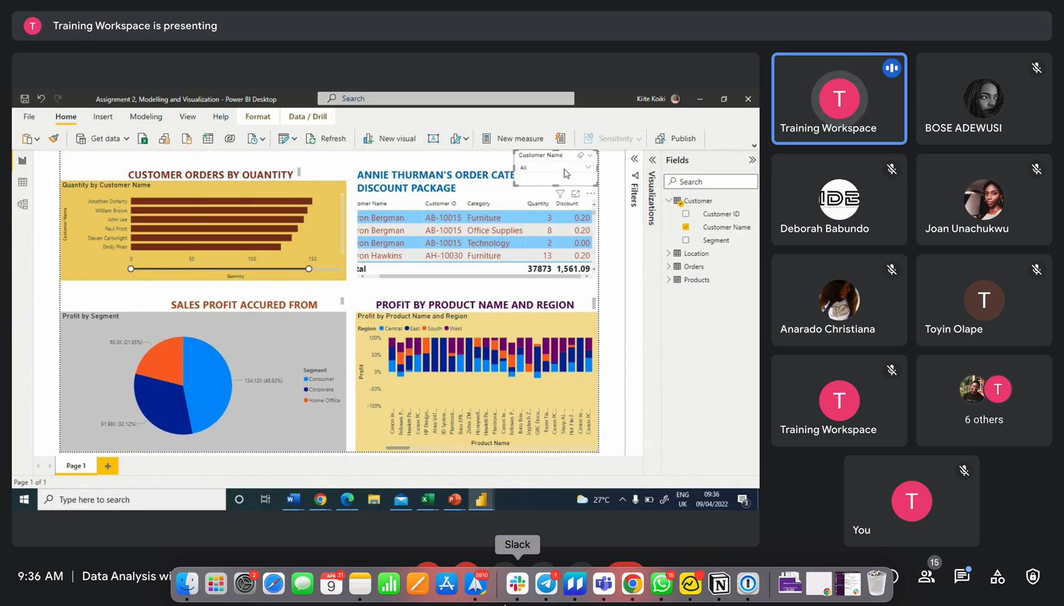
{"action": "left_click", "coordinate": [565, 167]}
{"action": "left_click", "coordinate": [541, 238]}
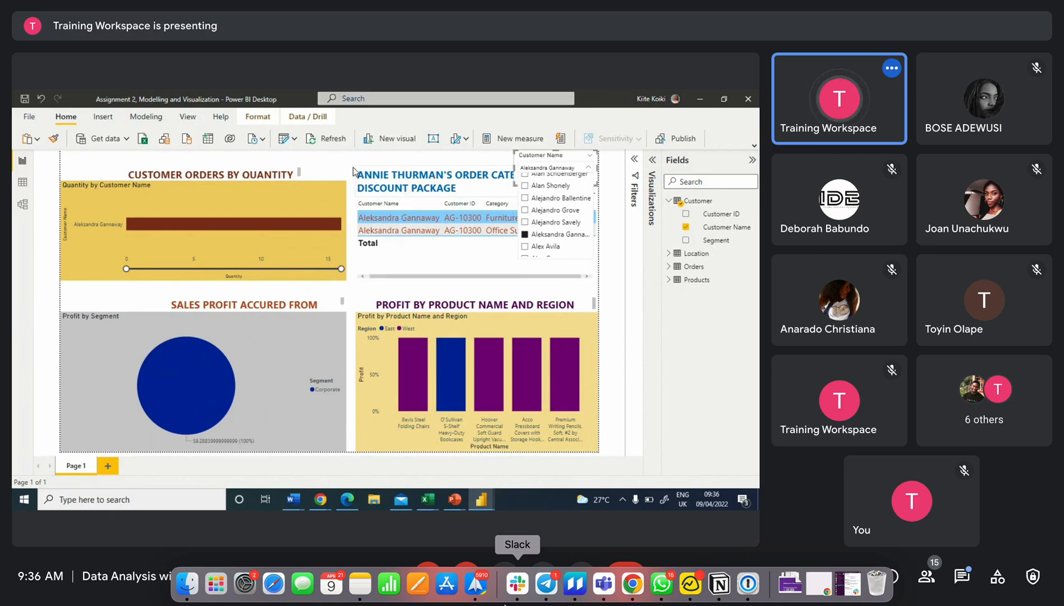
{"action": "left_click", "coordinate": [556, 222]}
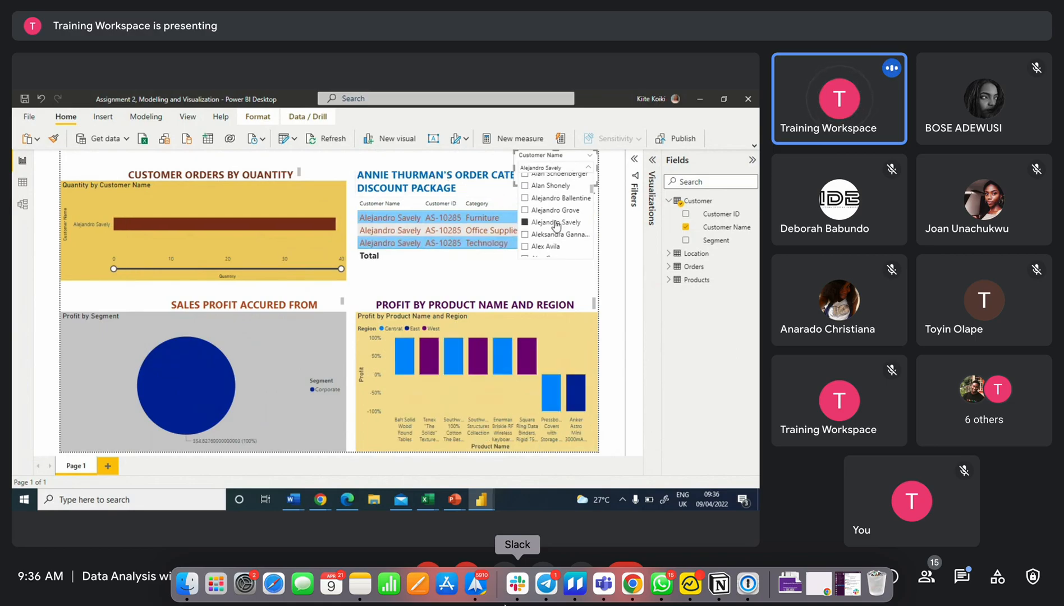
{"action": "left_click", "coordinate": [557, 223]}
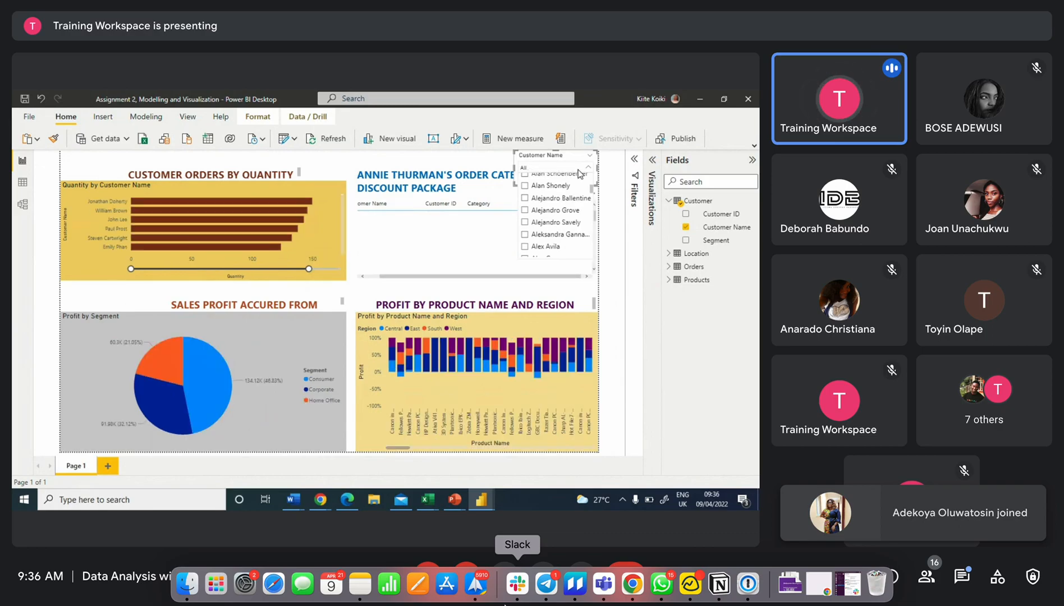
{"action": "left_click", "coordinate": [588, 157]}
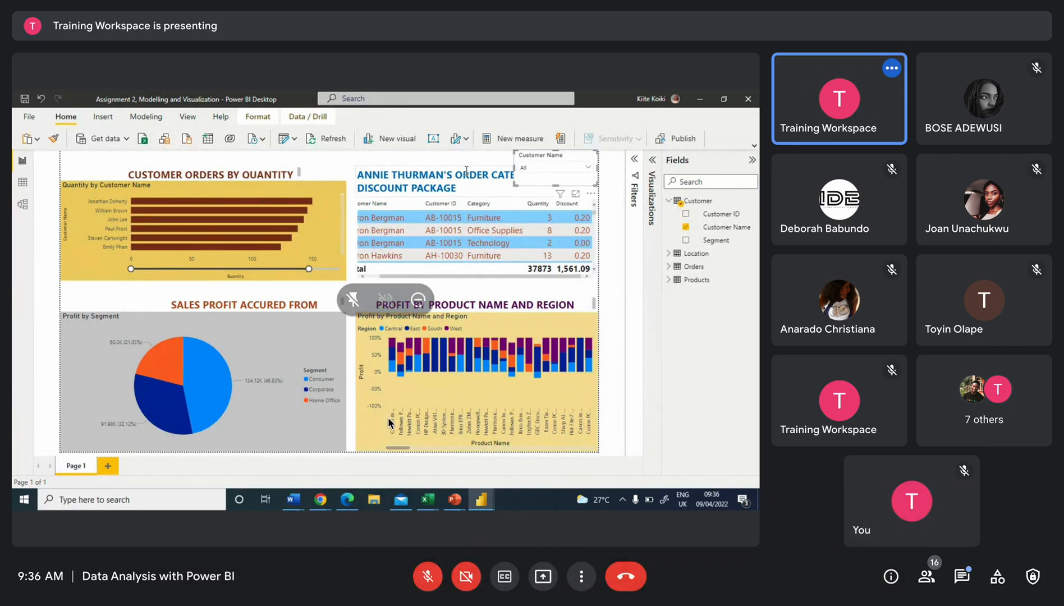
Unmute the meeting microphone and minimize your own video tile in the call
{"action": "left_click", "coordinate": [427, 576]}
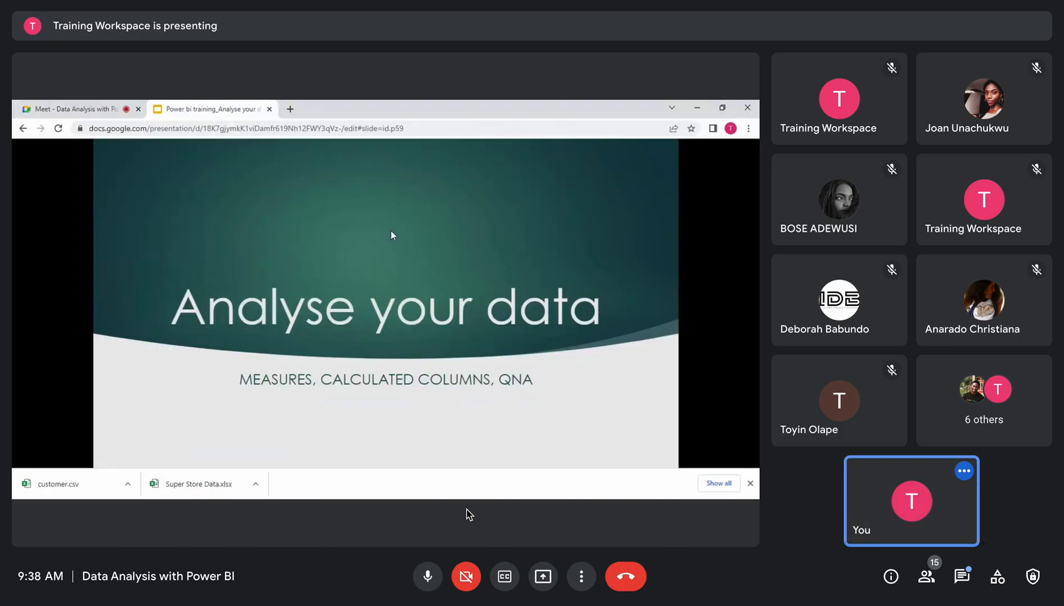
{"action": "mouse_move", "coordinate": [446, 596]}
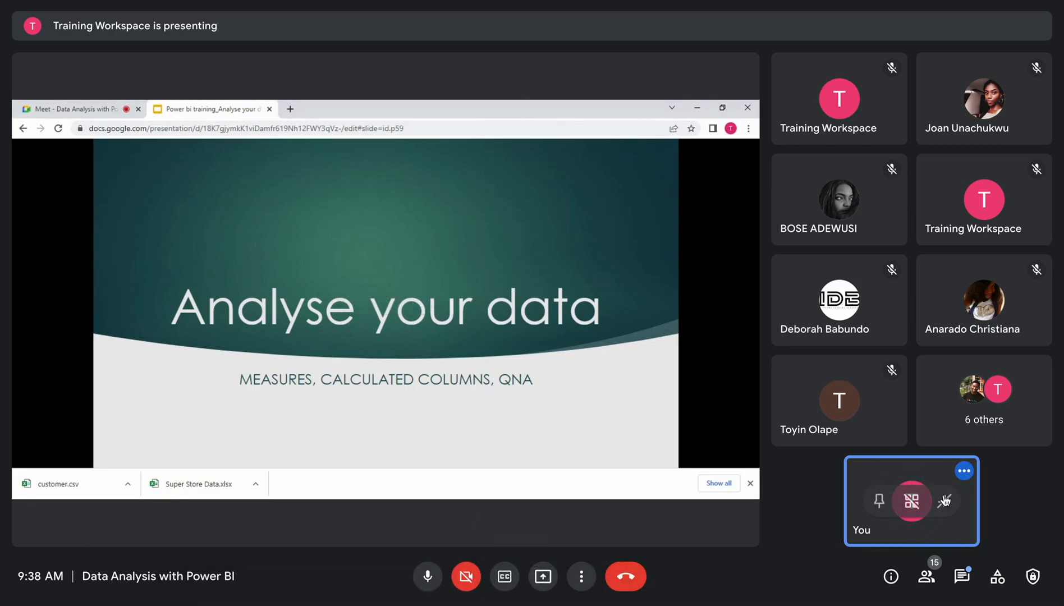
{"action": "left_click", "coordinate": [943, 501]}
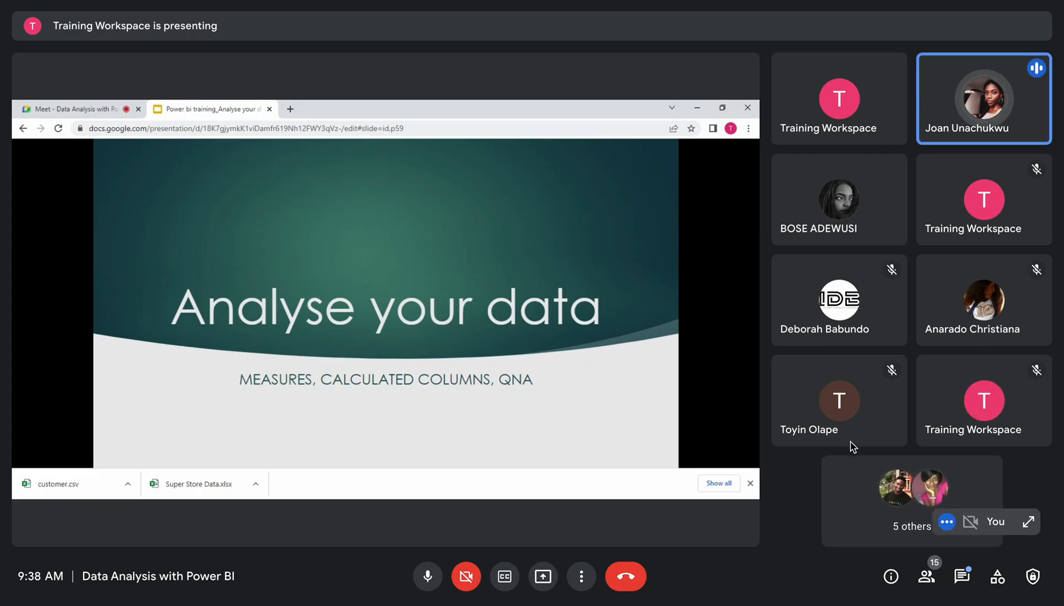
{"action": "mouse_move", "coordinate": [833, 421]}
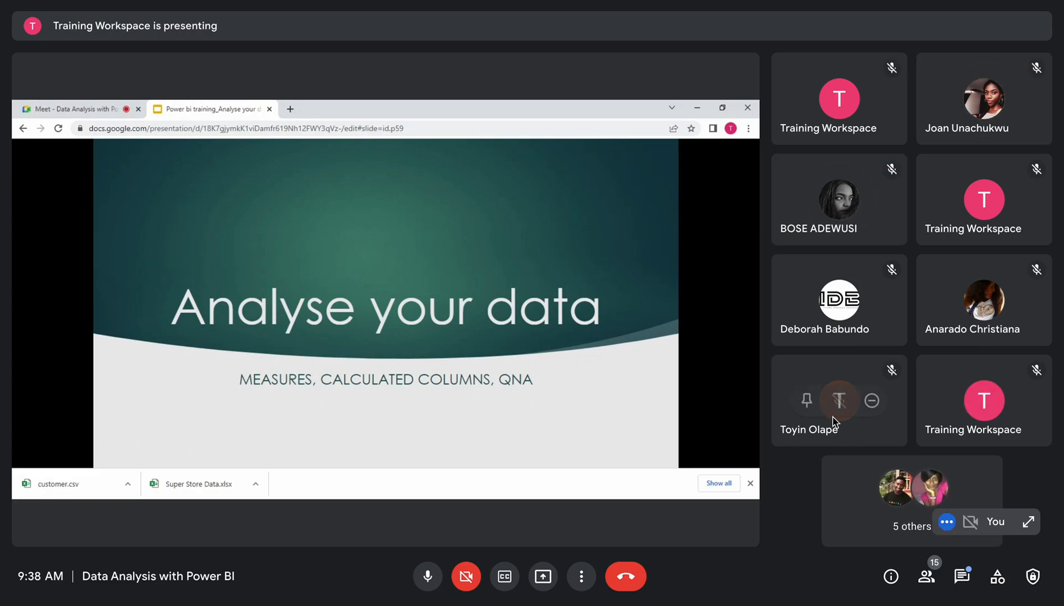
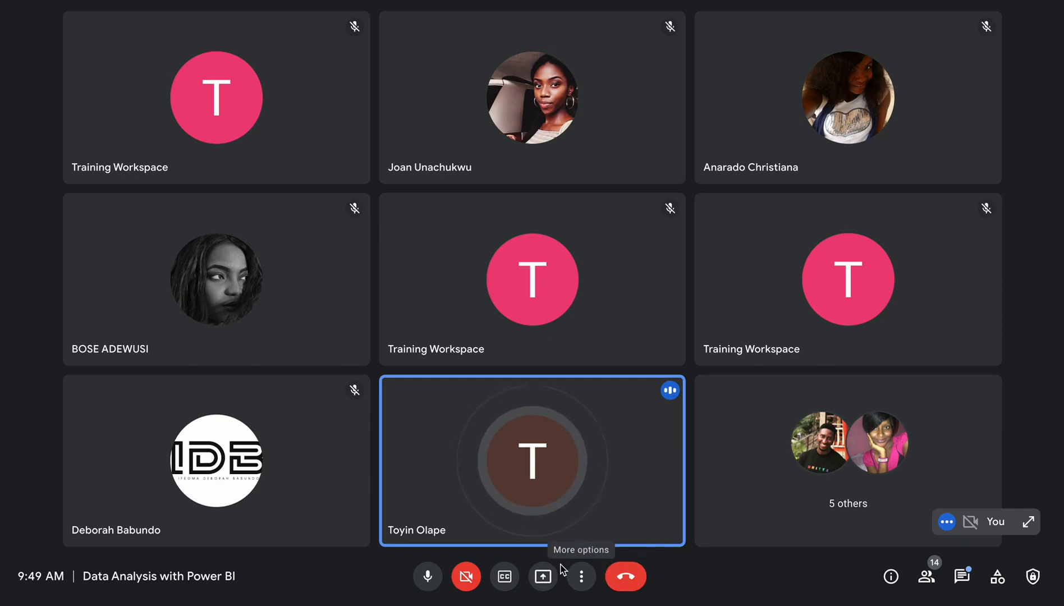
Send the message "Can anyone hear me?" in the in-call chat and close the messages panel
{"action": "mouse_move", "coordinate": [628, 531]}
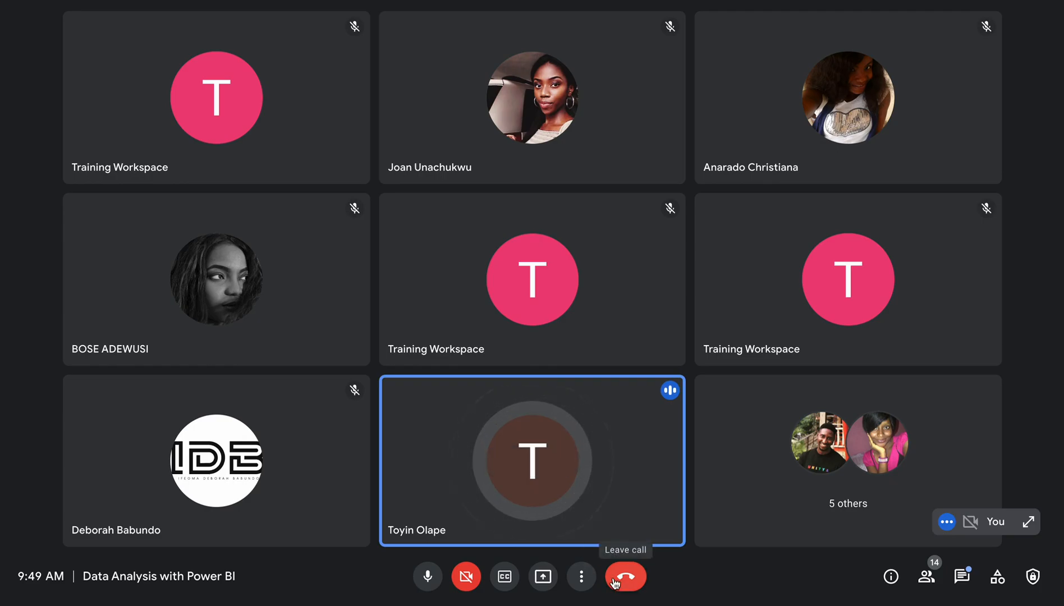
{"action": "left_click", "coordinate": [956, 581]}
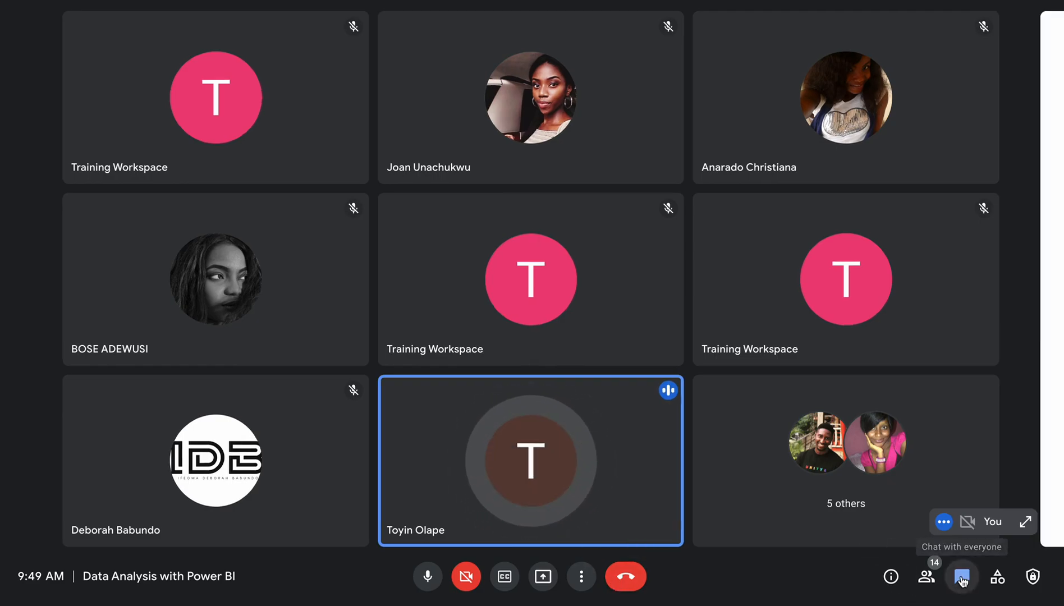
{"action": "left_click", "coordinate": [888, 520]}
{"action": "type", "text": "Can anyo"}
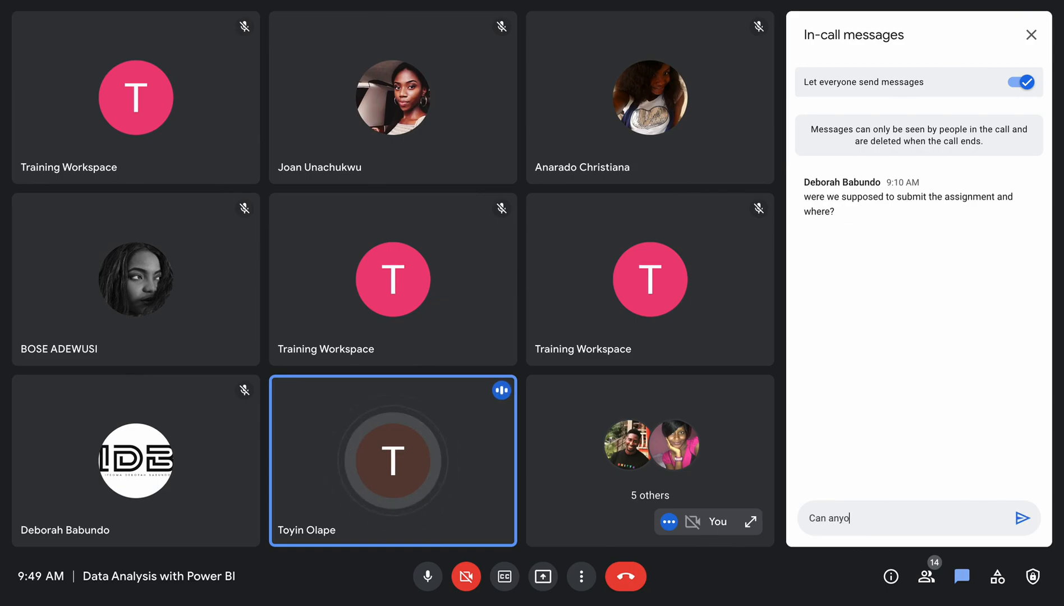
{"action": "type", "text": "ne hear me?"}
{"action": "key", "text": "Return"}
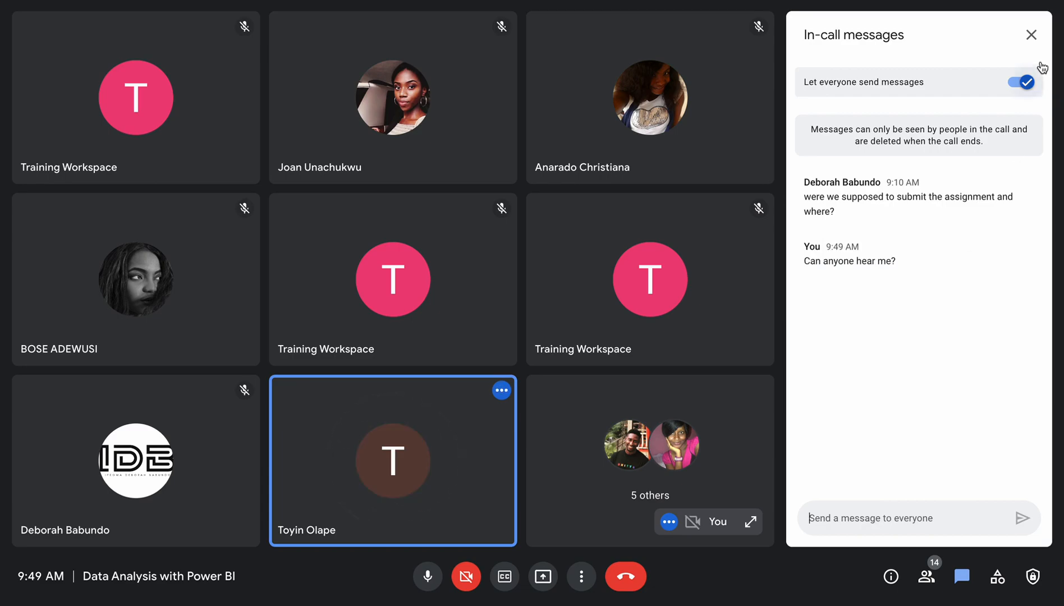
{"action": "left_click", "coordinate": [1031, 35]}
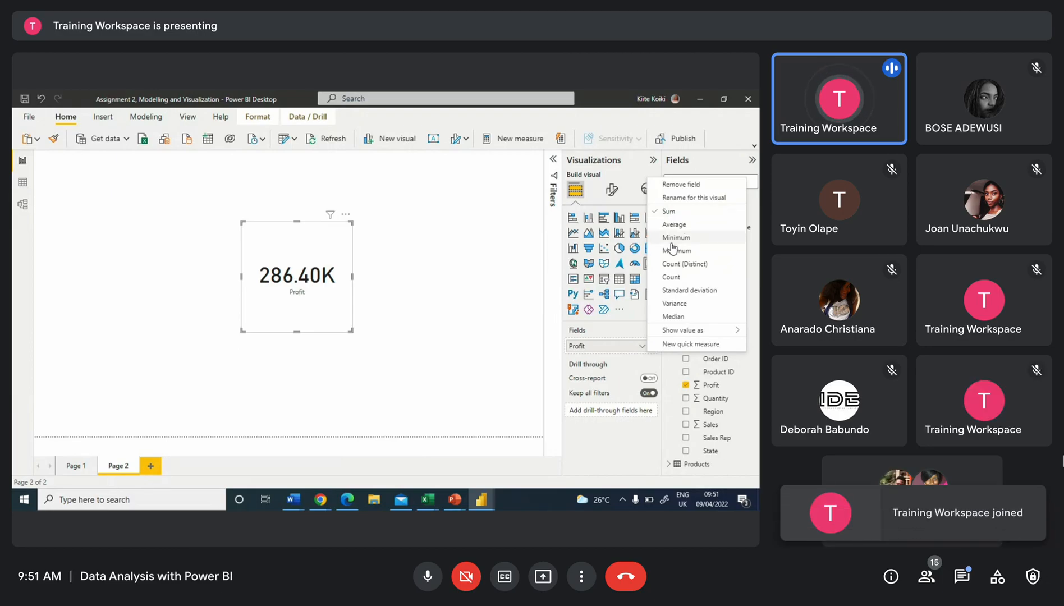
Change the Profit card's aggregation to Average
{"action": "left_click", "coordinate": [673, 224]}
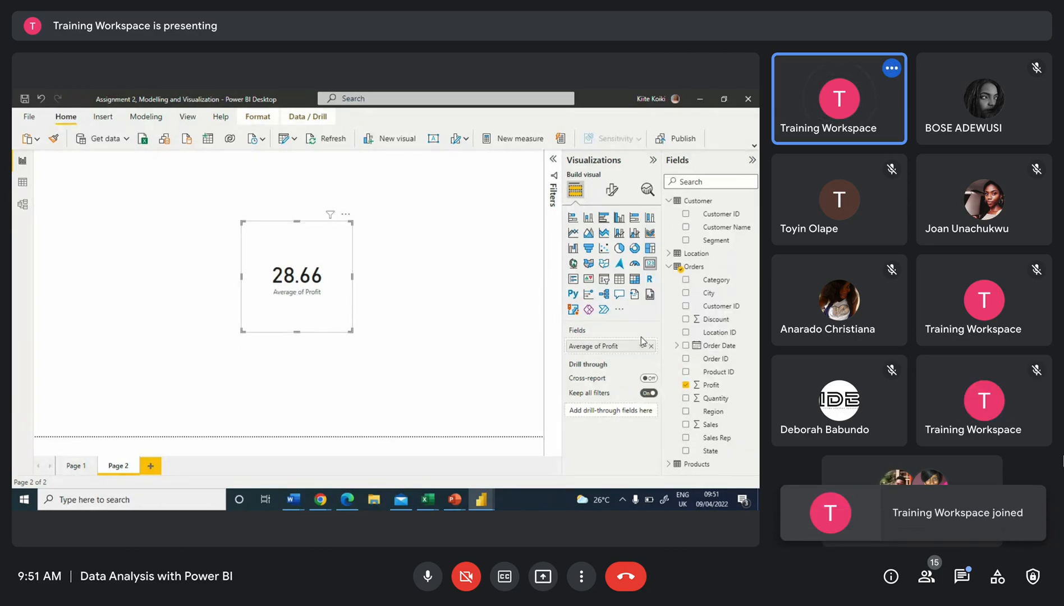
{"action": "left_click", "coordinate": [642, 344]}
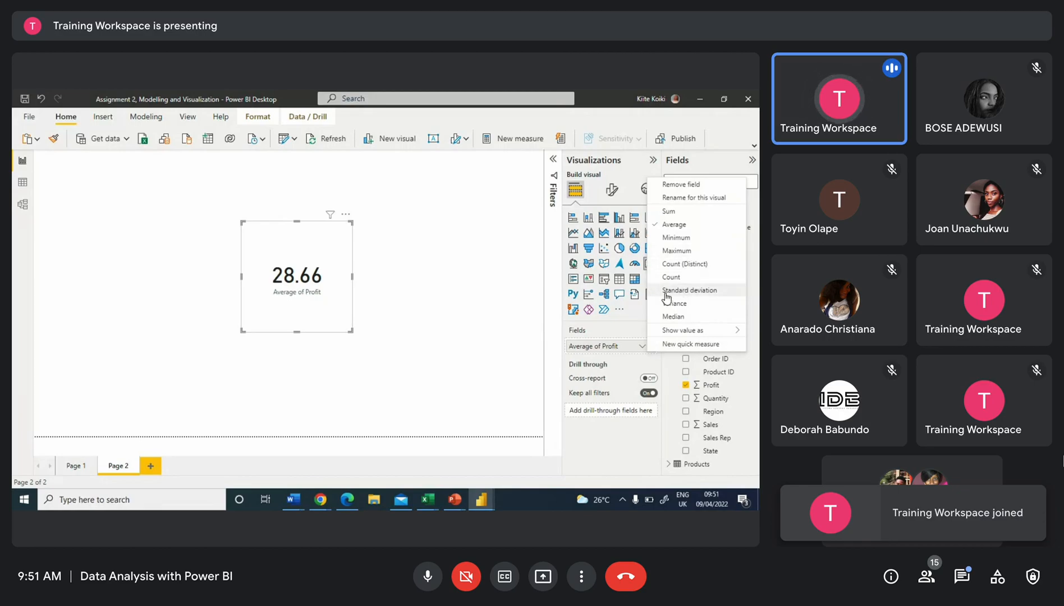
{"action": "key", "text": "Escape"}
{"action": "key", "text": "Escape"}
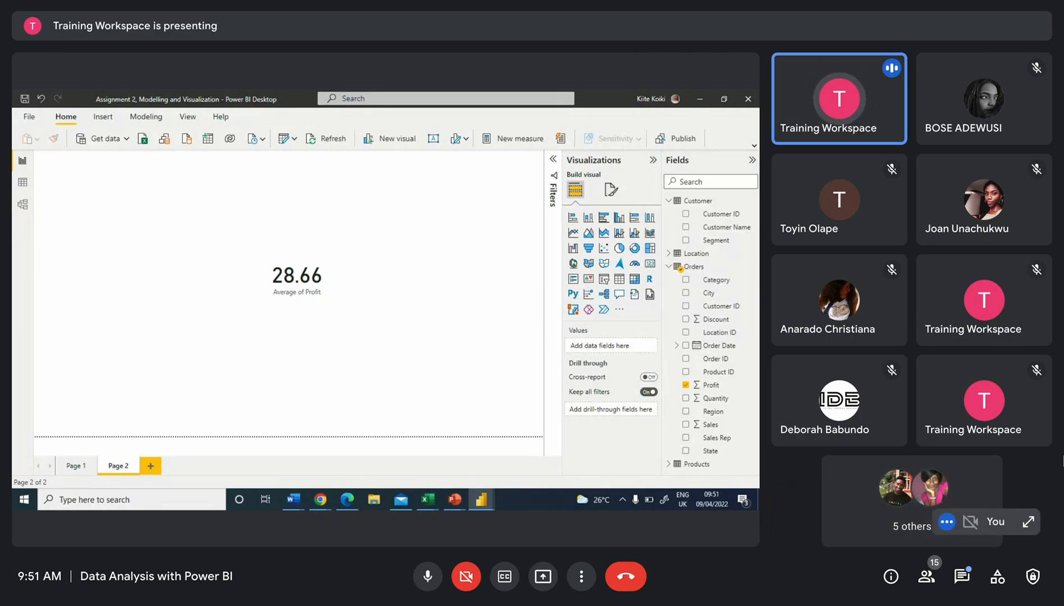
Add a card visual showing Customer ID summarized as Count (Distinct)
{"action": "left_click_drag", "start_coordinate": [717, 216], "coordinate": [482, 222]}
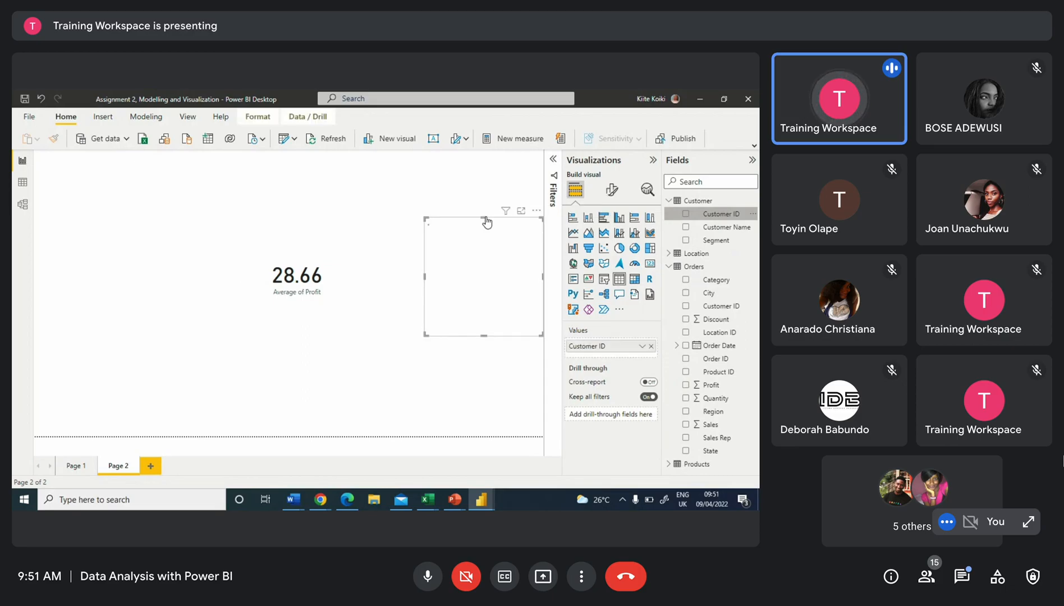
{"action": "left_click", "coordinate": [650, 263]}
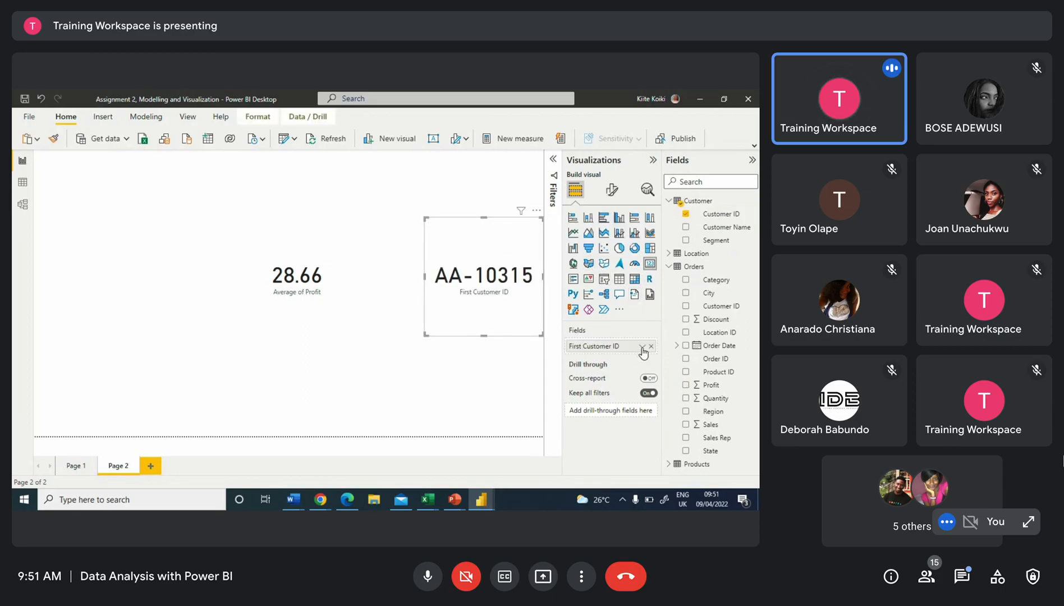
{"action": "left_click", "coordinate": [642, 346]}
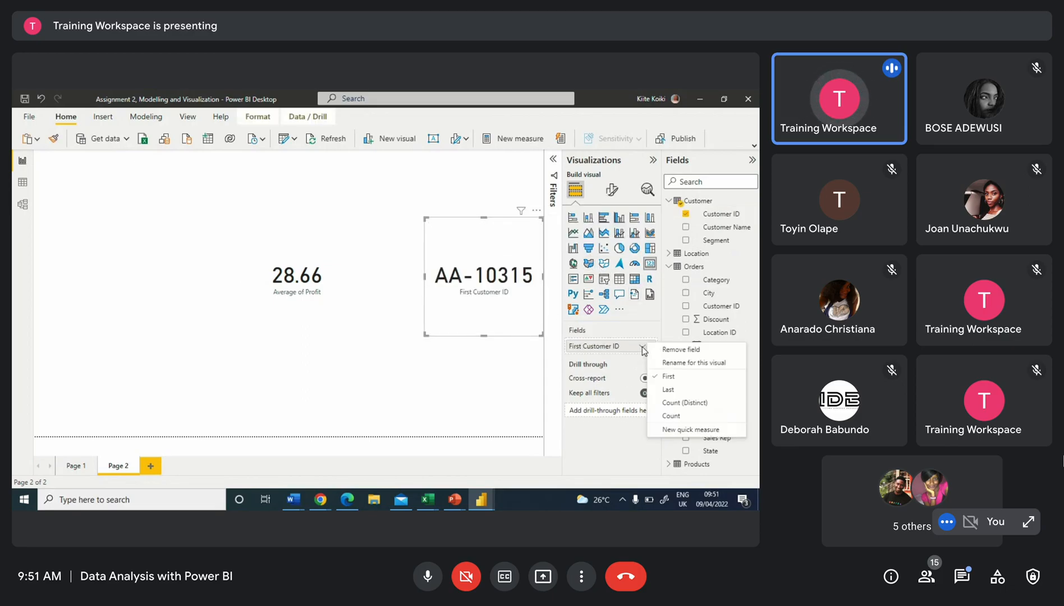
{"action": "left_click", "coordinate": [688, 407]}
Move the Customer ID and Profit cards side by side along the top of the page and resize them
{"action": "left_click_drag", "start_coordinate": [497, 273], "coordinate": [525, 212]}
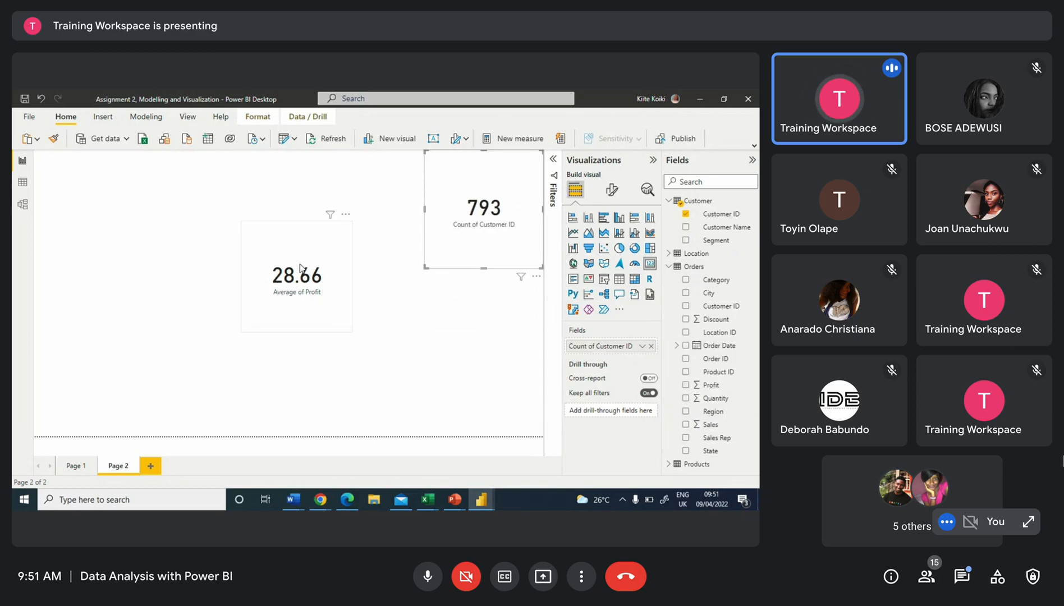
{"action": "left_click_drag", "start_coordinate": [335, 237], "coordinate": [351, 178]}
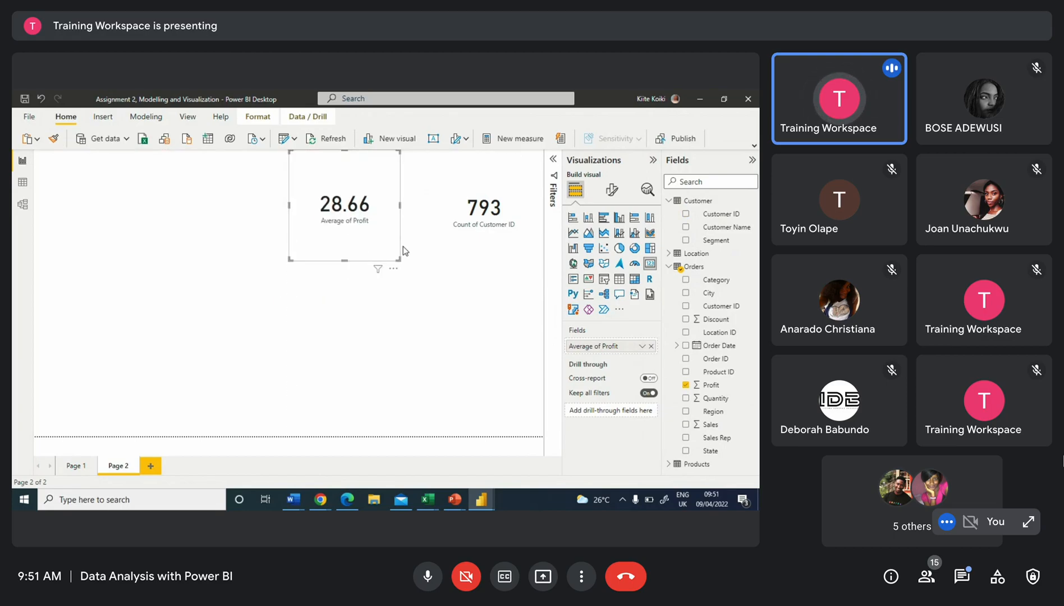
{"action": "left_click", "coordinate": [438, 360]}
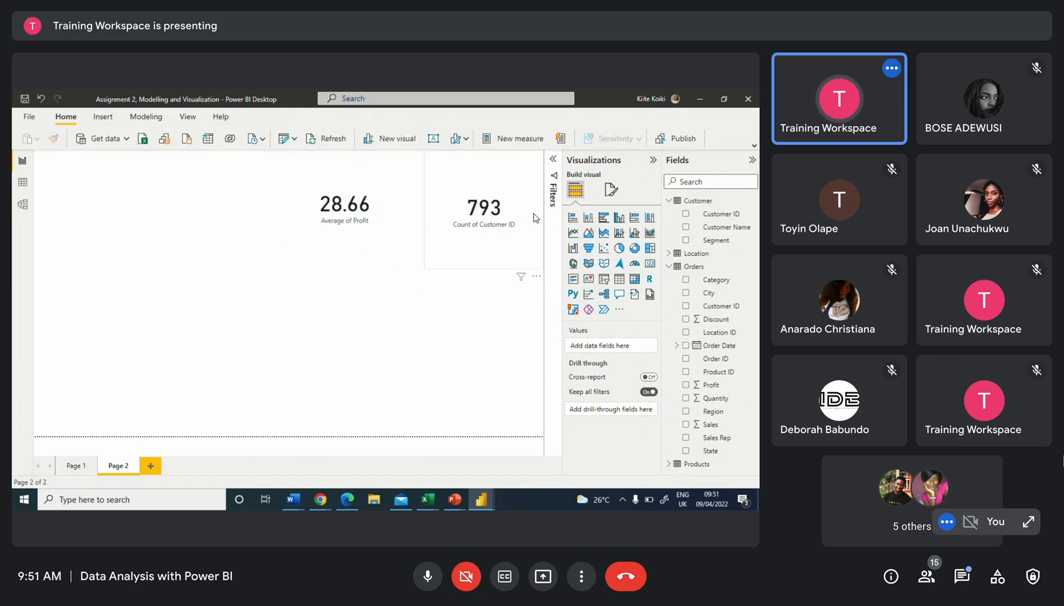
{"action": "left_click", "coordinate": [476, 237]}
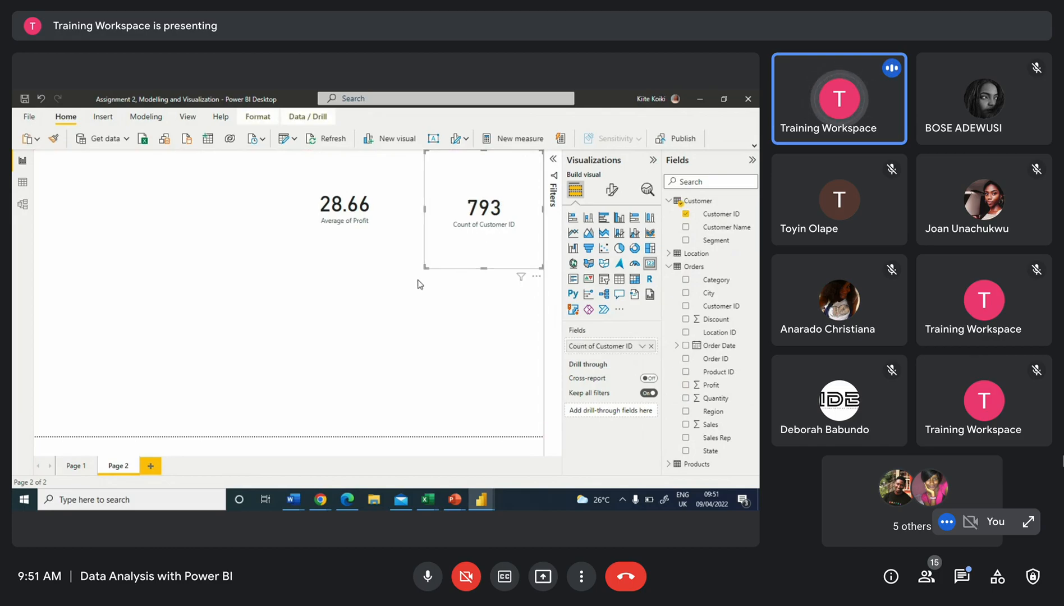
{"action": "mouse_move", "coordinate": [426, 264]}
{"action": "left_mouse_down"}
{"action": "mouse_move", "coordinate": [426, 242]}
{"action": "mouse_move", "coordinate": [409, 264]}
{"action": "mouse_move", "coordinate": [417, 255]}
{"action": "left_mouse_up"}
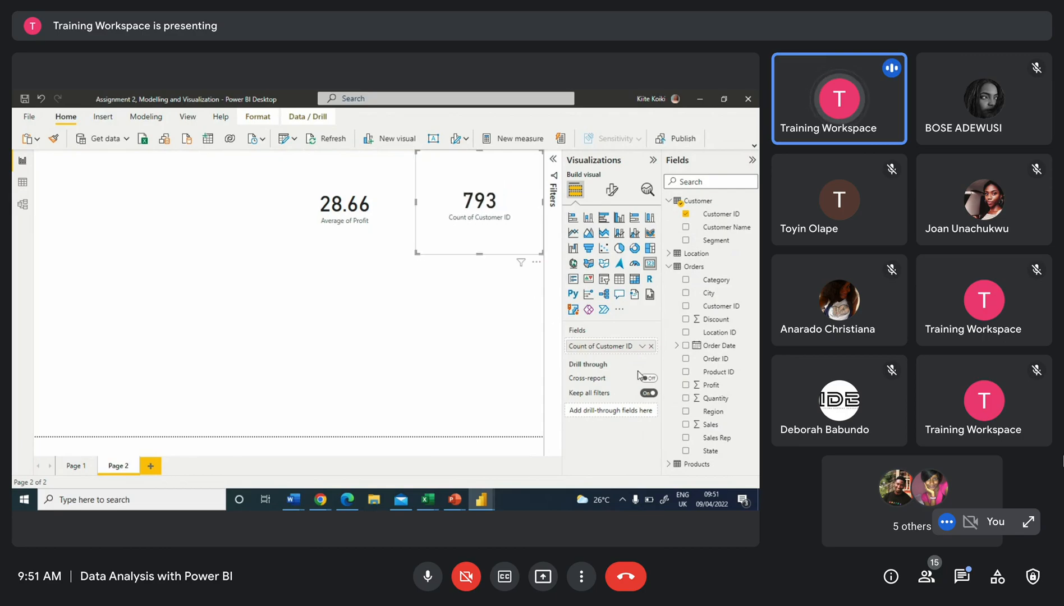
{"action": "left_click", "coordinate": [642, 346]}
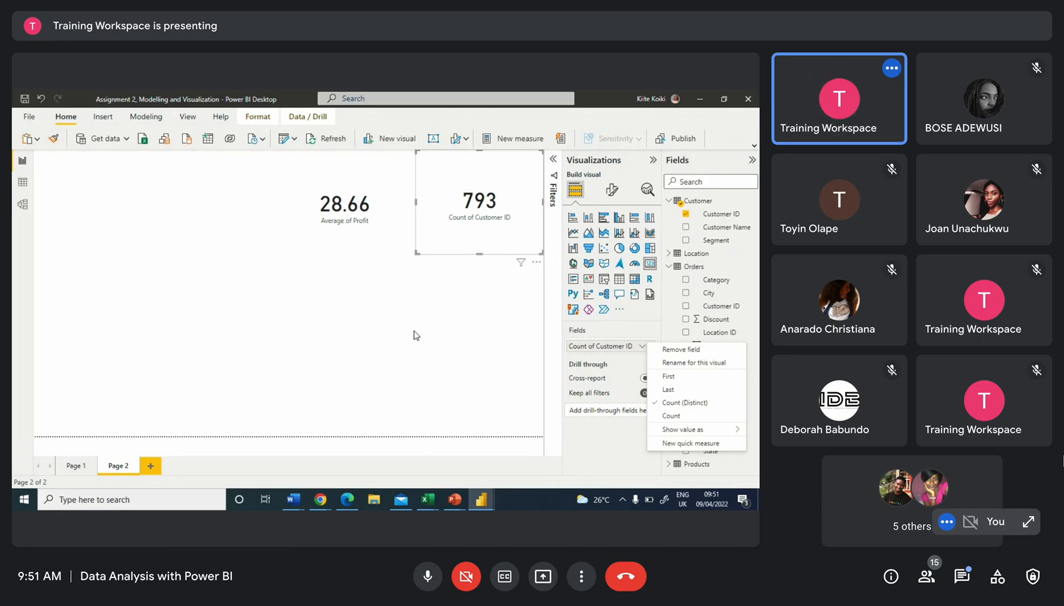
{"action": "left_click", "coordinate": [371, 227]}
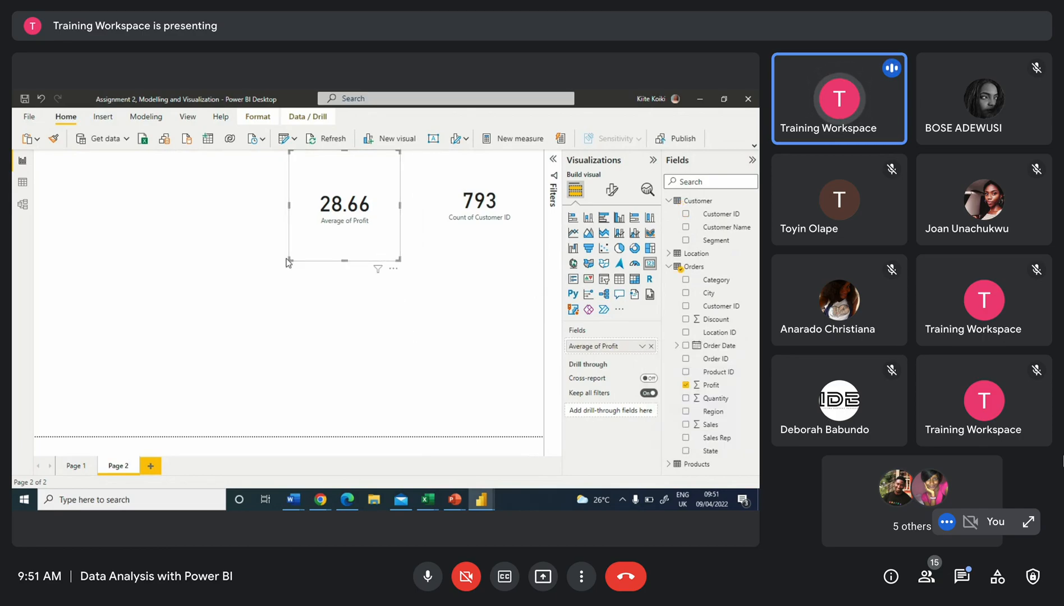
{"action": "left_click_drag", "start_coordinate": [291, 256], "coordinate": [306, 239]}
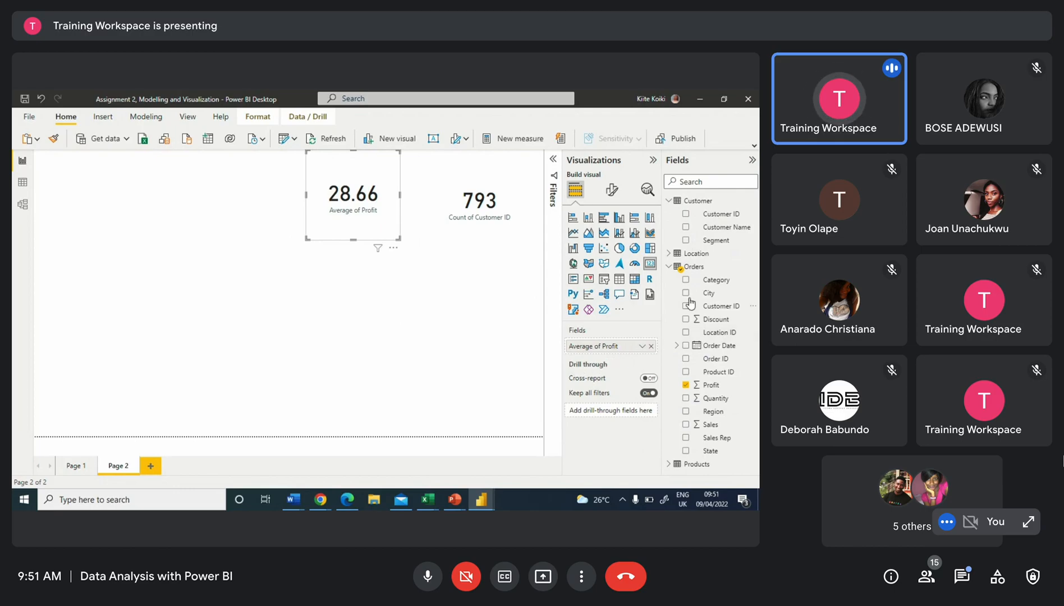
{"action": "left_click", "coordinate": [641, 347]}
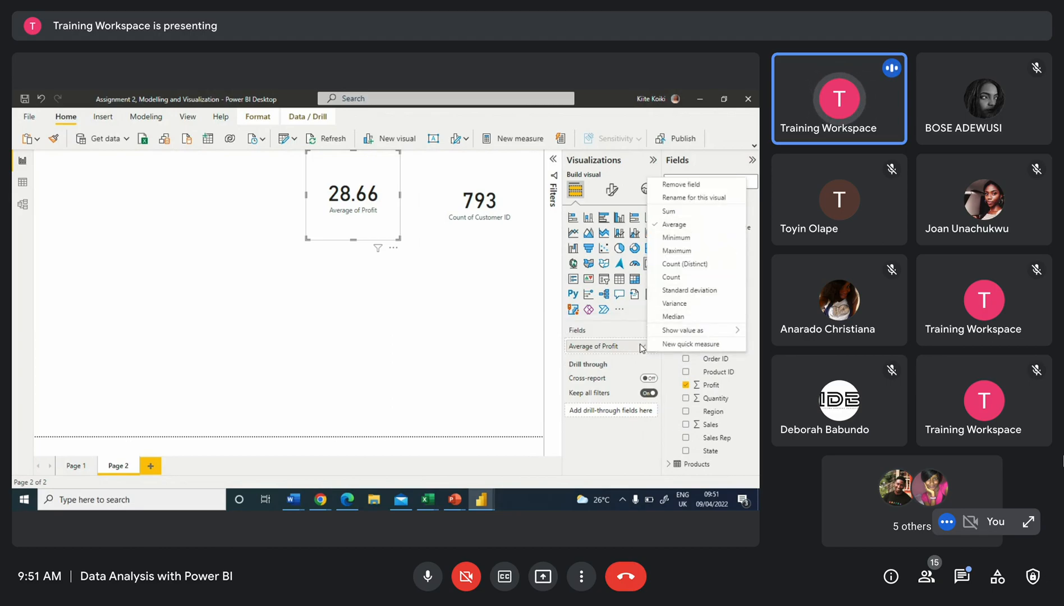
{"action": "left_click", "coordinate": [465, 335]}
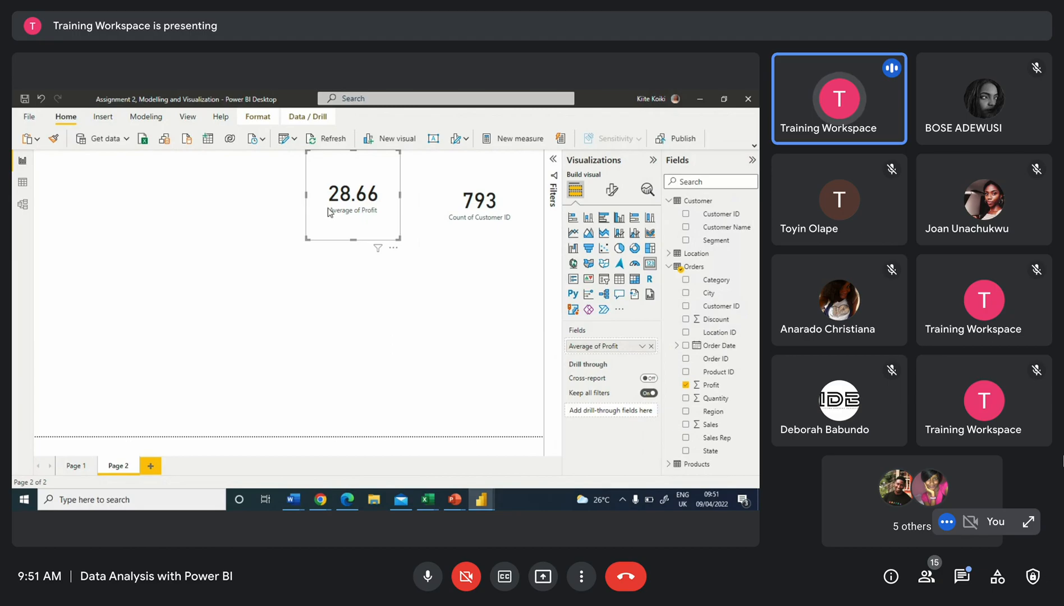
{"action": "left_click", "coordinate": [352, 290]}
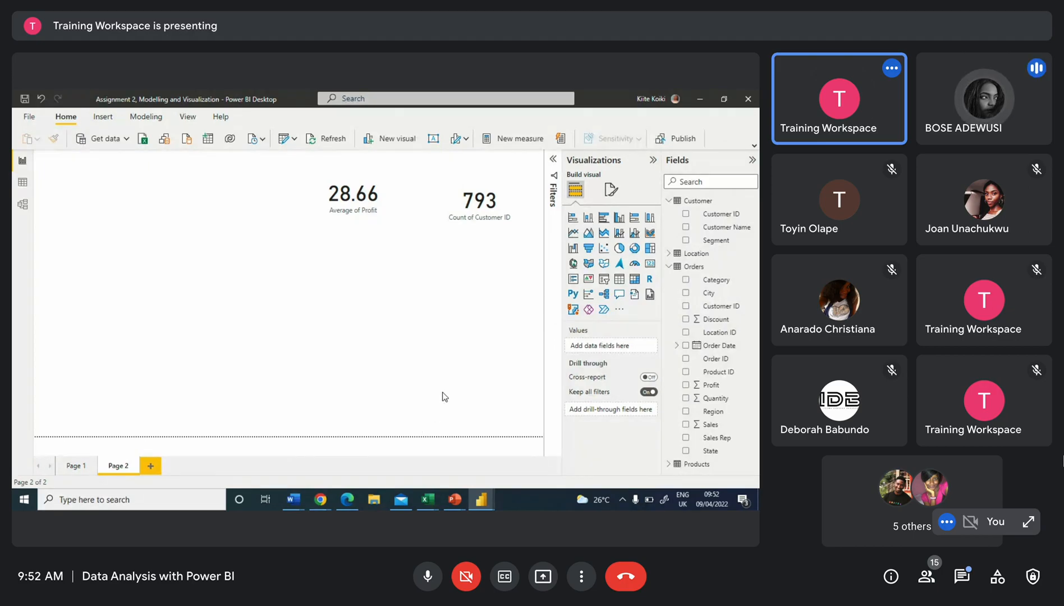
Switch to the Power BI Training_TTW report and open its data view
{"action": "mouse_move", "coordinate": [322, 501]}
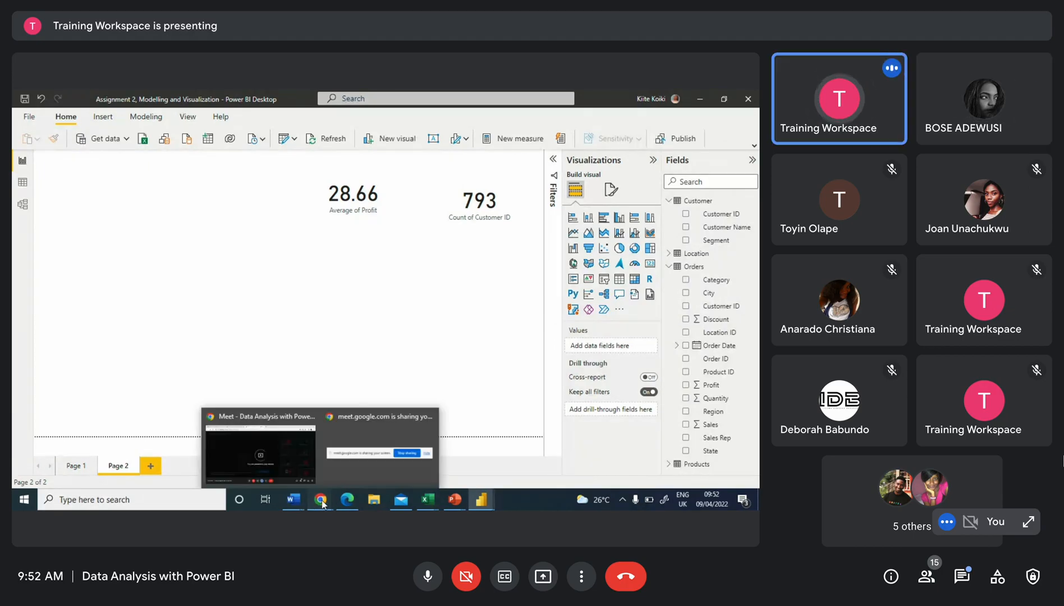
{"action": "left_click", "coordinate": [296, 443]}
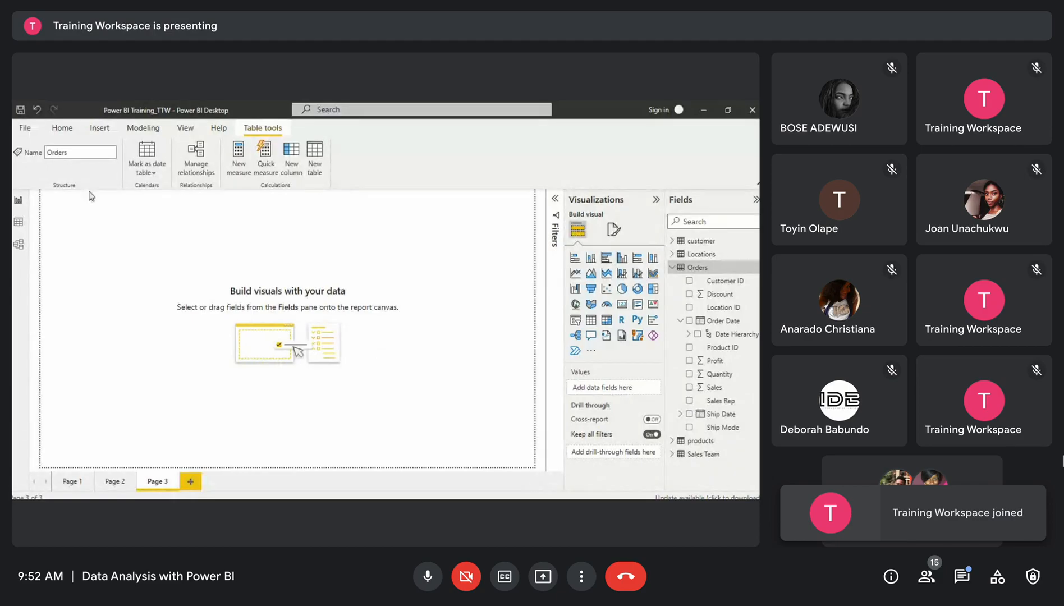
{"action": "left_click", "coordinate": [19, 224]}
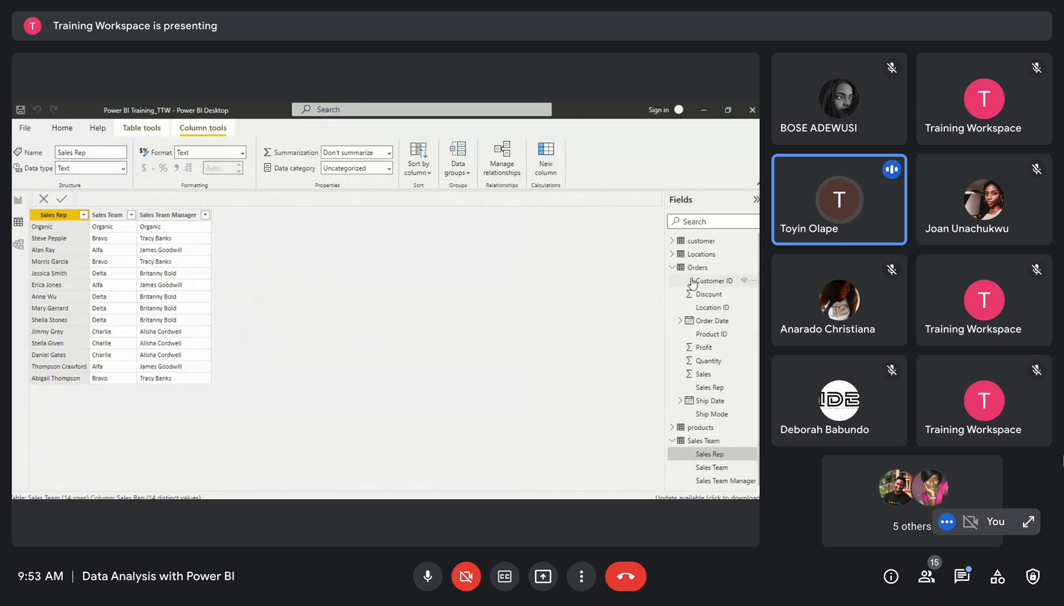
Collapse the Orders and Sales Team tables in the Fields list and return to the report view
{"action": "left_click", "coordinate": [672, 268]}
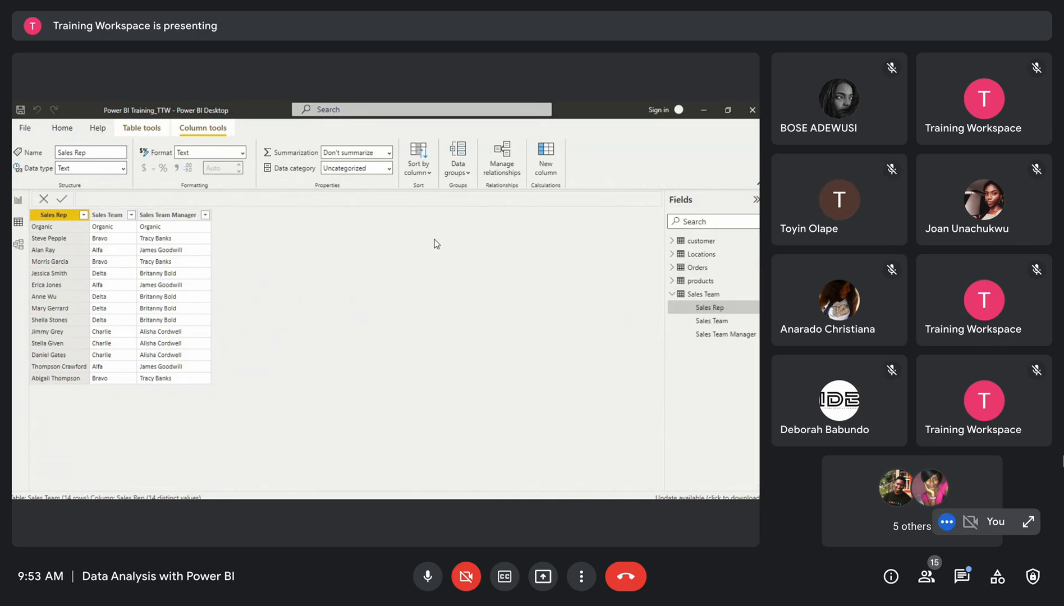
{"action": "left_click", "coordinate": [680, 296]}
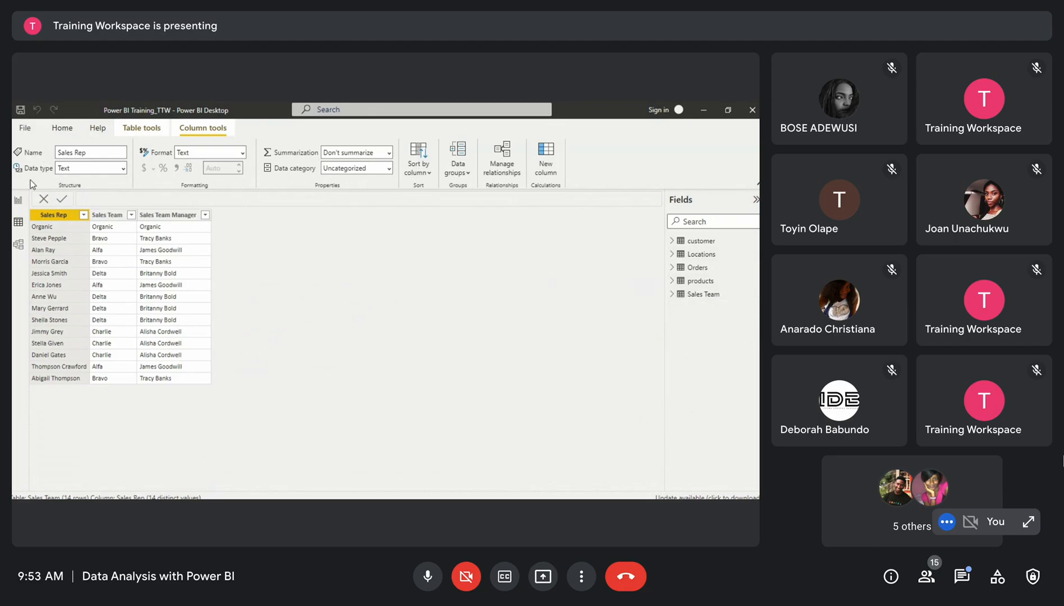
{"action": "left_click", "coordinate": [17, 203]}
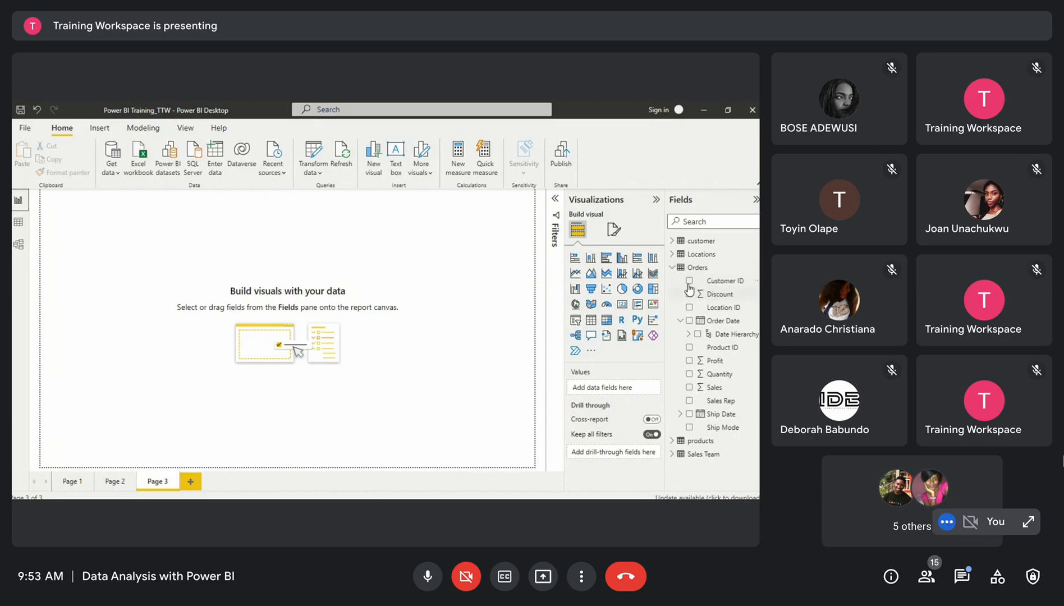
Examine the Orders table's options menu in the Fields list, then open the data view
{"action": "left_click", "coordinate": [756, 285]}
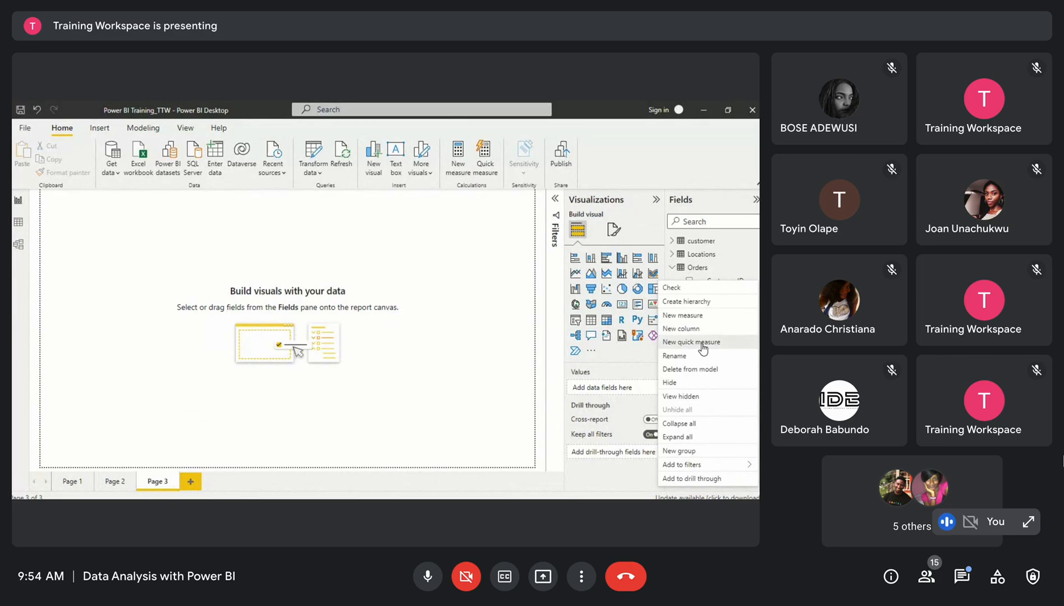
{"action": "left_click", "coordinate": [639, 299]}
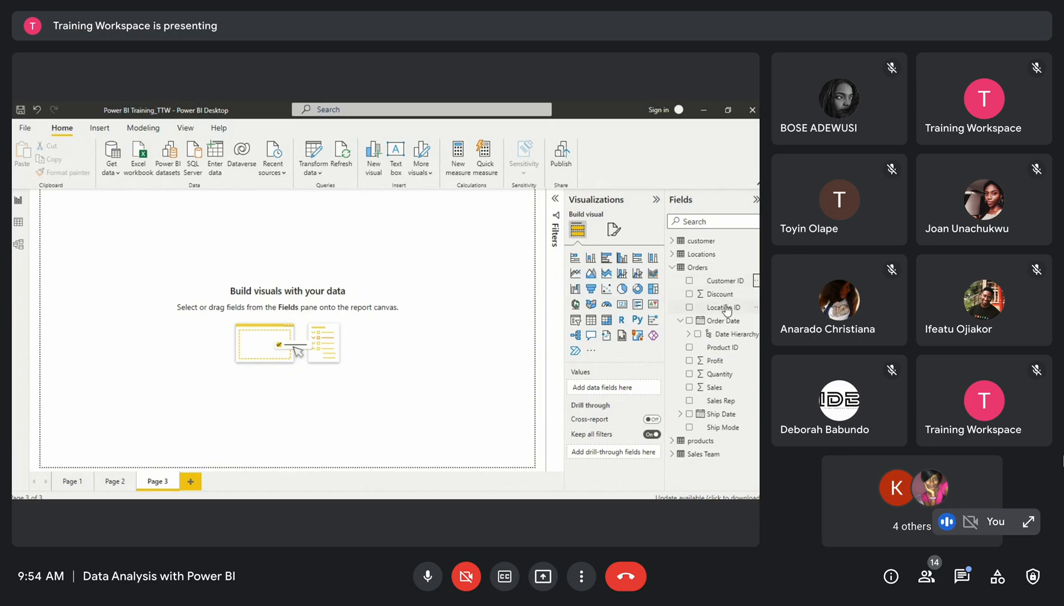
{"action": "left_click", "coordinate": [756, 281]}
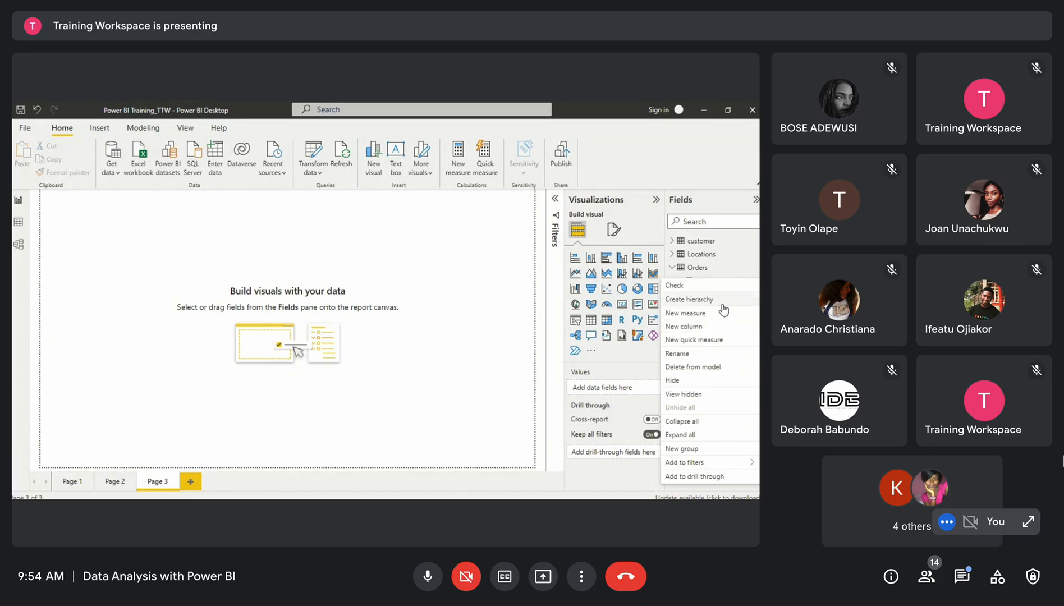
{"action": "left_click", "coordinate": [610, 309]}
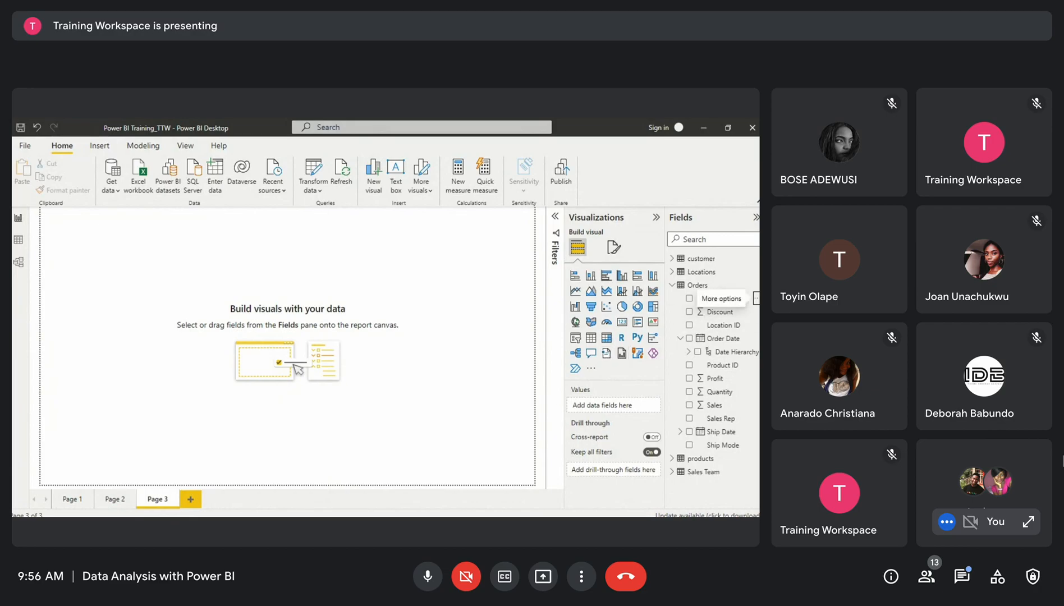
{"action": "left_click", "coordinate": [756, 299]}
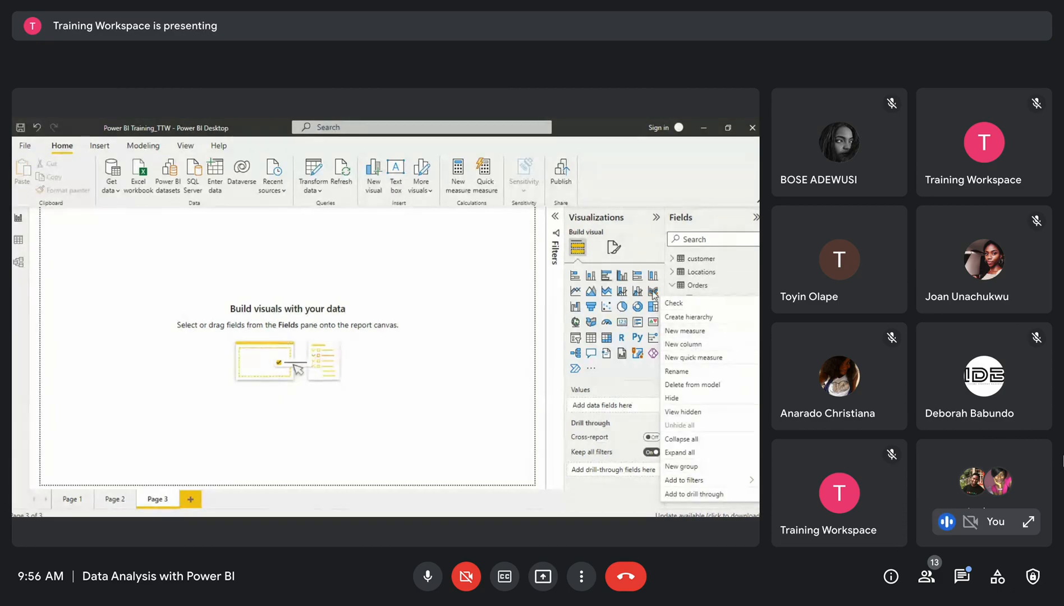
{"action": "left_click", "coordinate": [459, 325]}
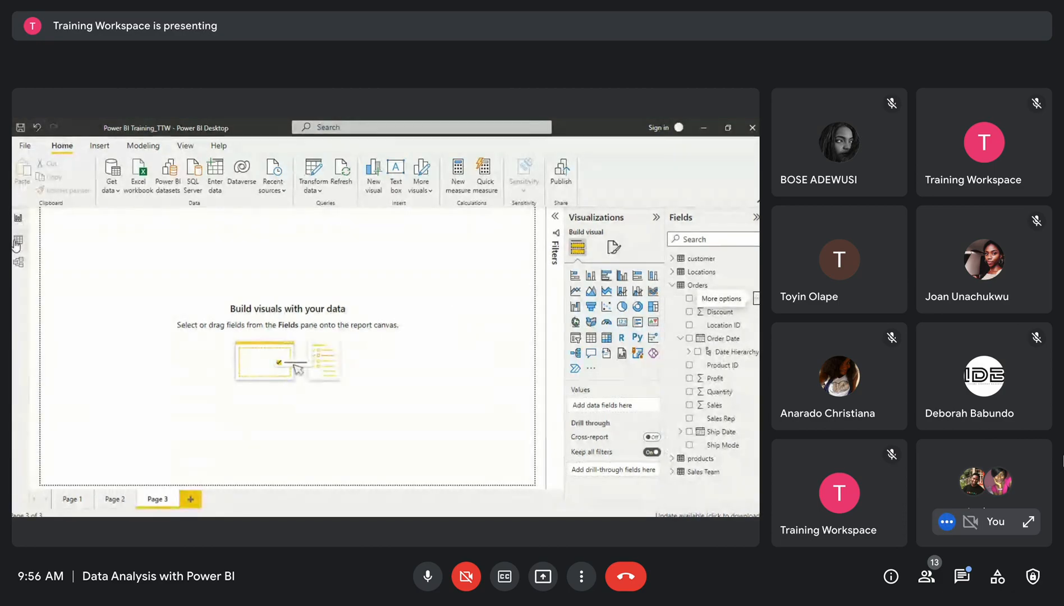
{"action": "left_click", "coordinate": [18, 240]}
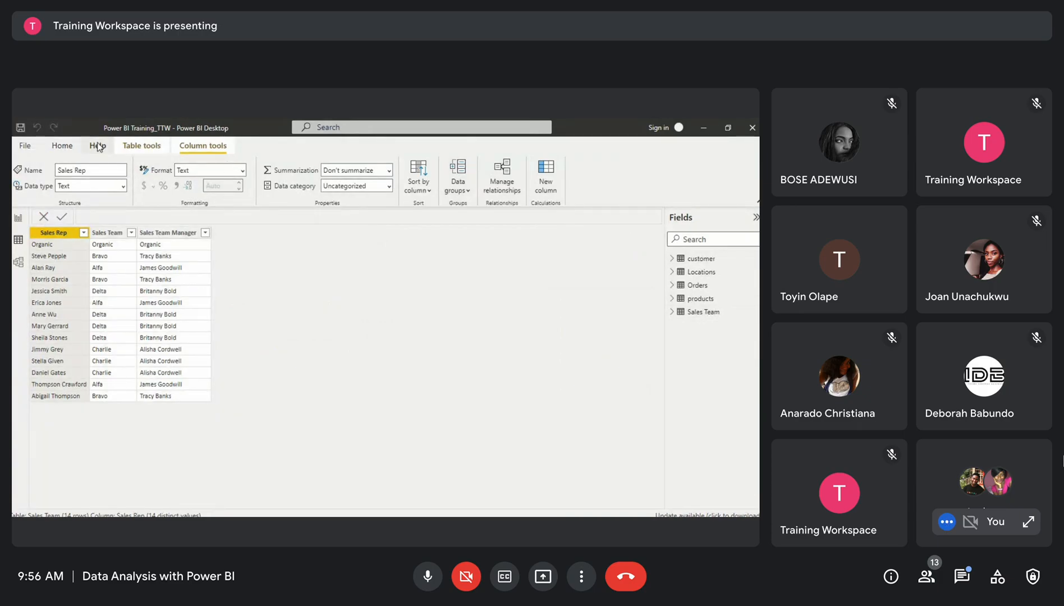
Expand the customer and Locations tables in the Fields list and browse the Locations table's data
{"action": "left_click", "coordinate": [62, 147]}
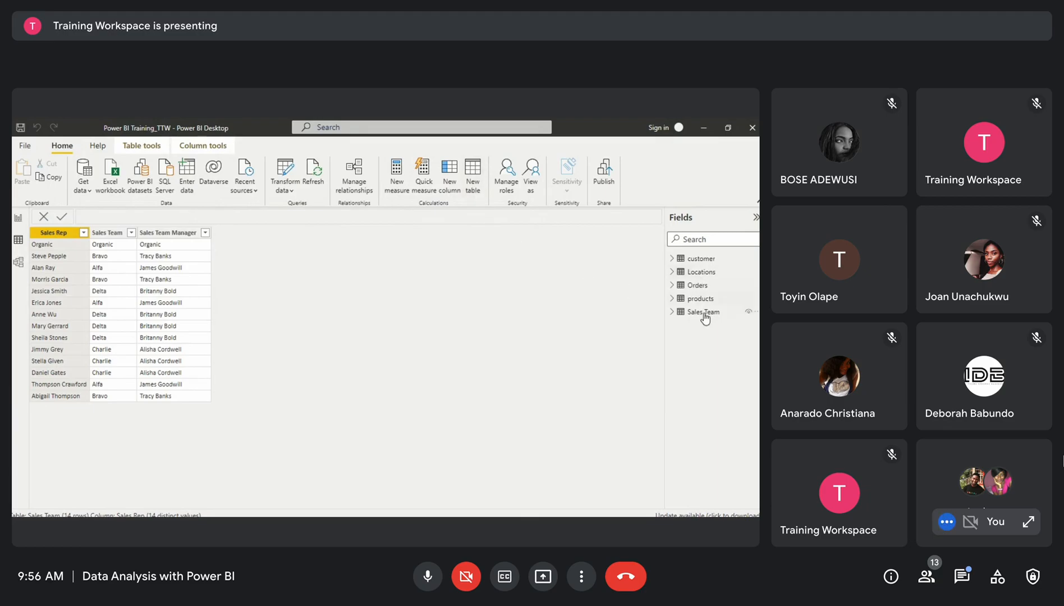
{"action": "left_click", "coordinate": [691, 260]}
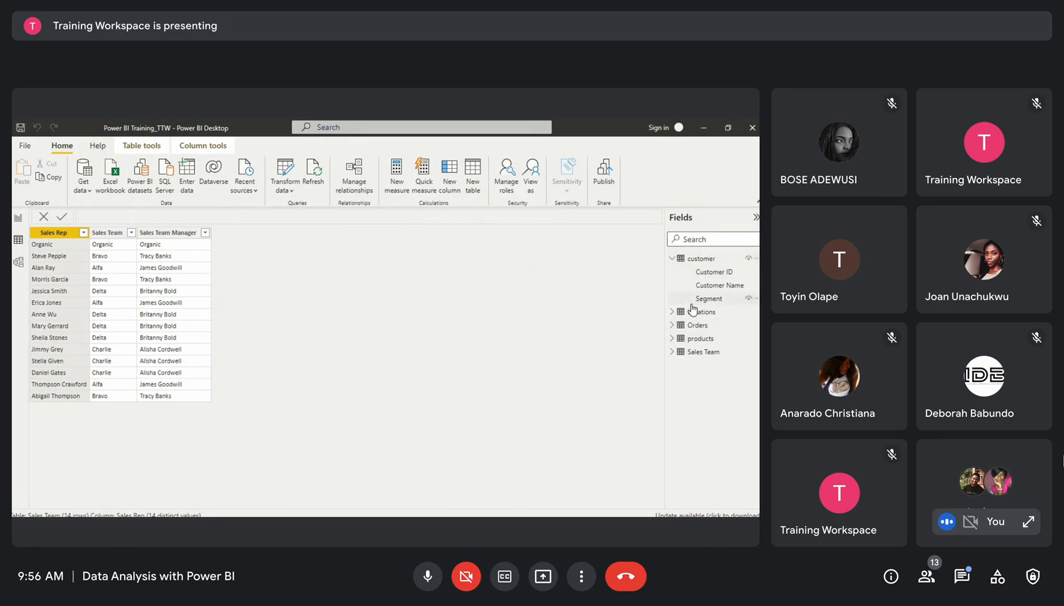
{"action": "left_click", "coordinate": [673, 313]}
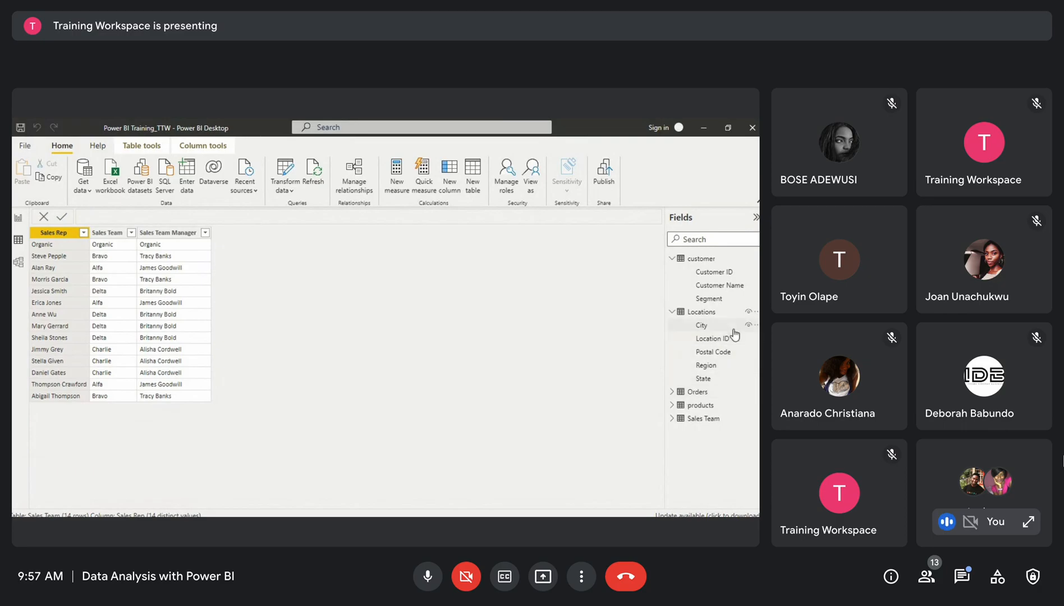
{"action": "left_click", "coordinate": [705, 315]}
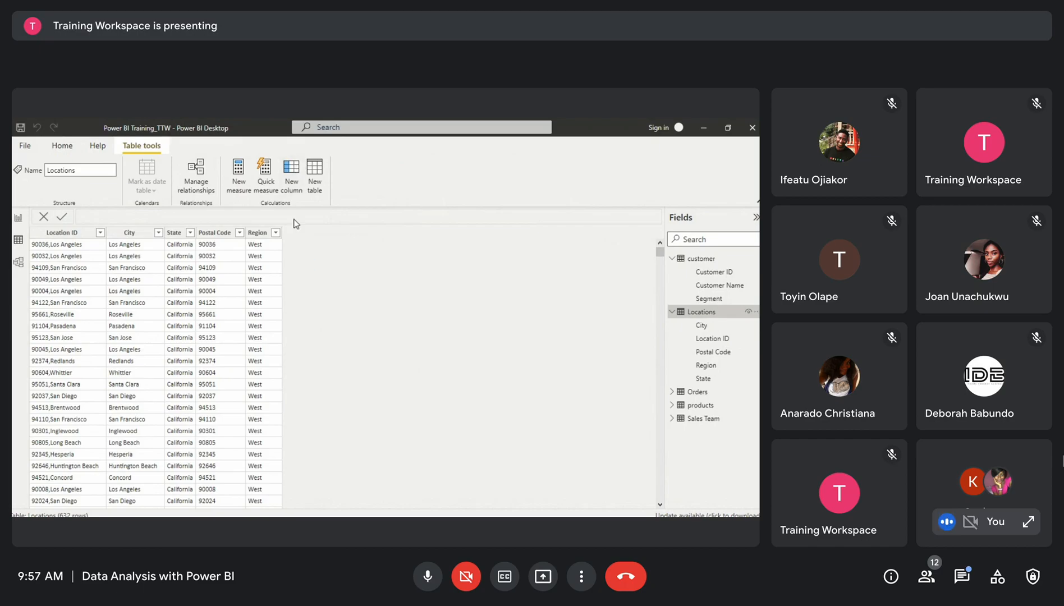
{"action": "scroll", "coordinate": [323, 352], "scroll_direction": "down", "scroll_amount": 1}
{"action": "scroll", "coordinate": [323, 352], "scroll_direction": "up", "scroll_amount": 1}
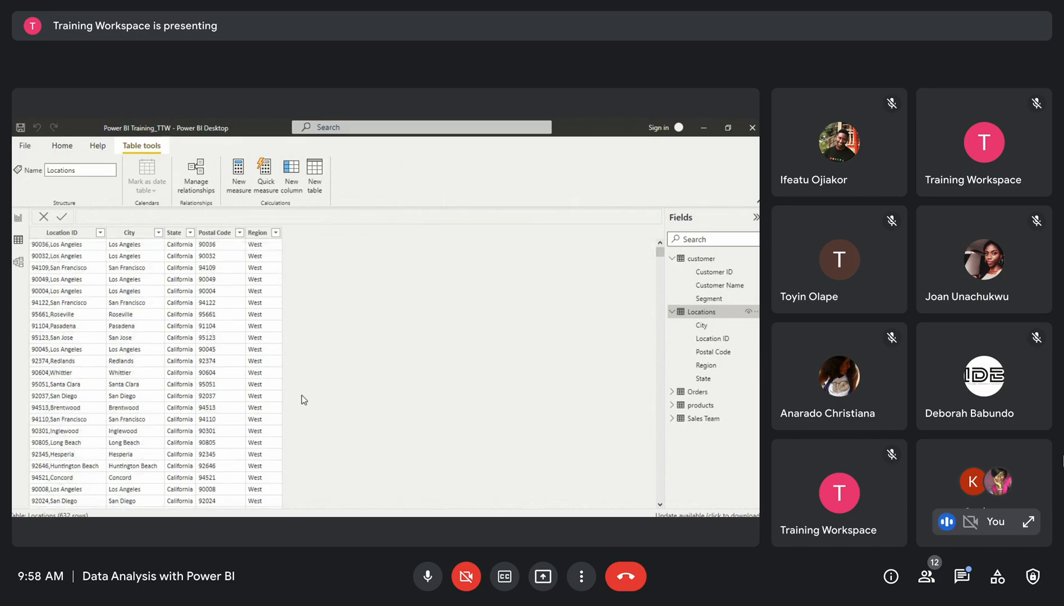
{"action": "scroll", "coordinate": [302, 395], "scroll_direction": "down", "scroll_amount": 2}
{"action": "scroll", "coordinate": [302, 395], "scroll_direction": "up", "scroll_amount": 2}
Create a new calculated table and start its formula as Calendar = CALENDAR(
{"action": "left_click", "coordinate": [315, 169]}
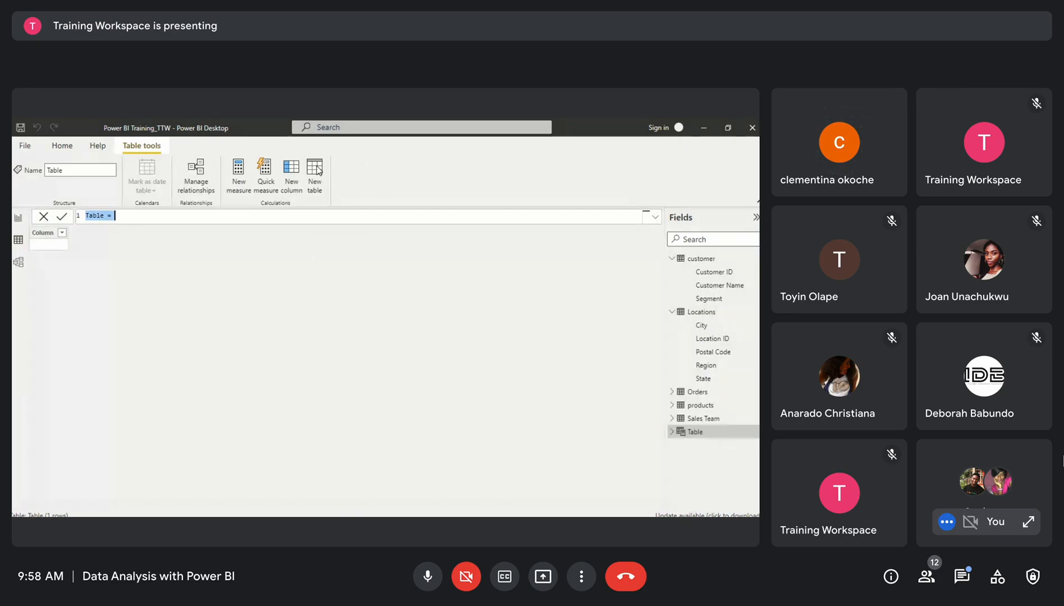
{"action": "type", "text": "Calendar ="}
{"action": "type", "text": "Calendar"}
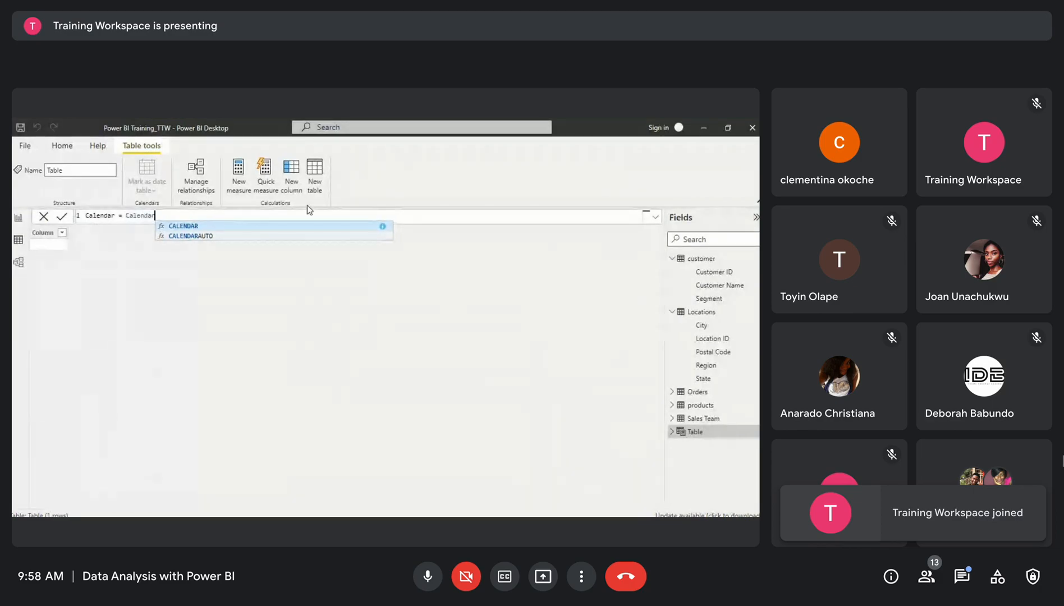
{"action": "left_click", "coordinate": [235, 227]}
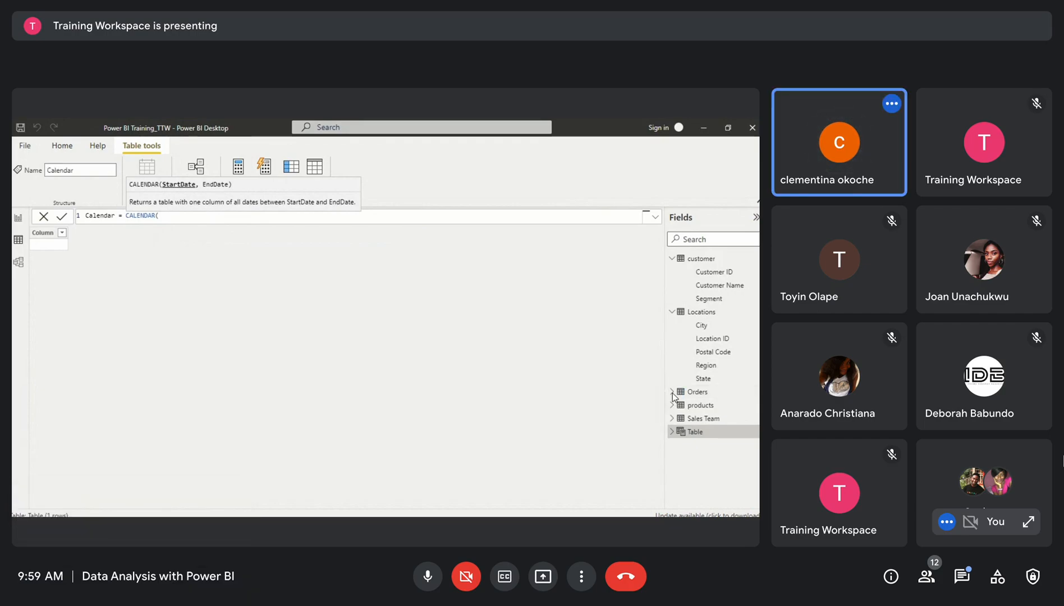
Expand the Orders, products and Sales Team tables in the Fields list to review their columns
{"action": "left_click", "coordinate": [672, 404]}
{"action": "scroll", "coordinate": [723, 471], "scroll_direction": "down", "scroll_amount": 3}
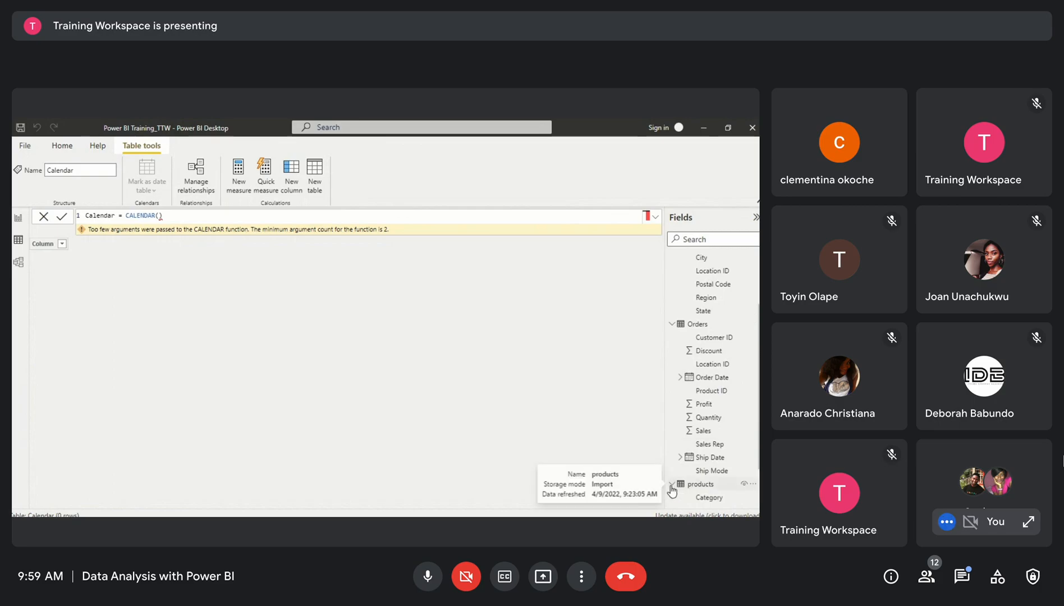
{"action": "left_click", "coordinate": [671, 484]}
{"action": "left_click", "coordinate": [672, 497]}
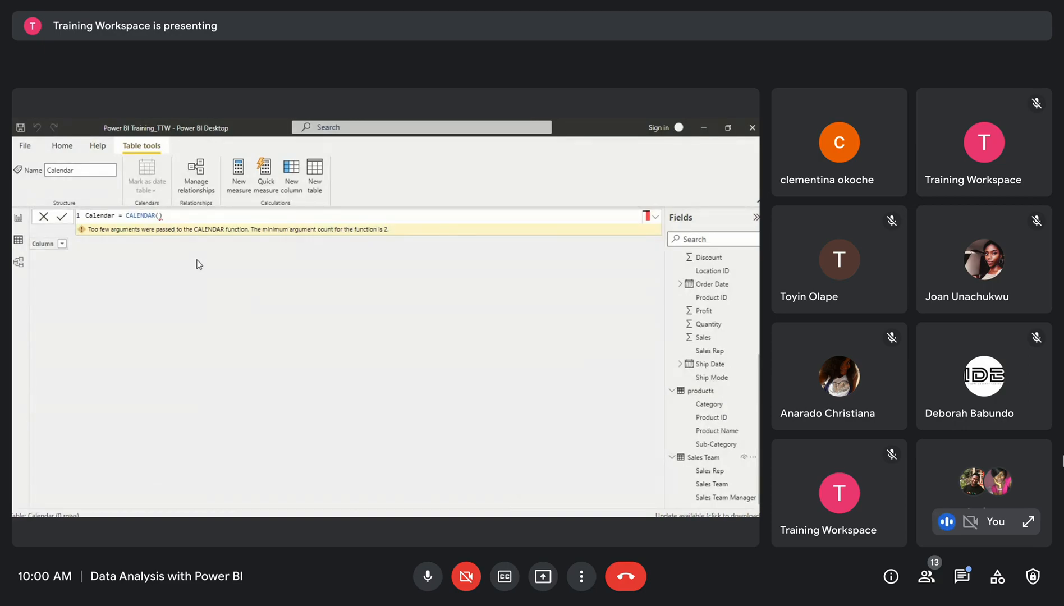
Change the table formula to Calendar = CALENDARAUTO() and commit it
{"action": "left_click", "coordinate": [183, 218]}
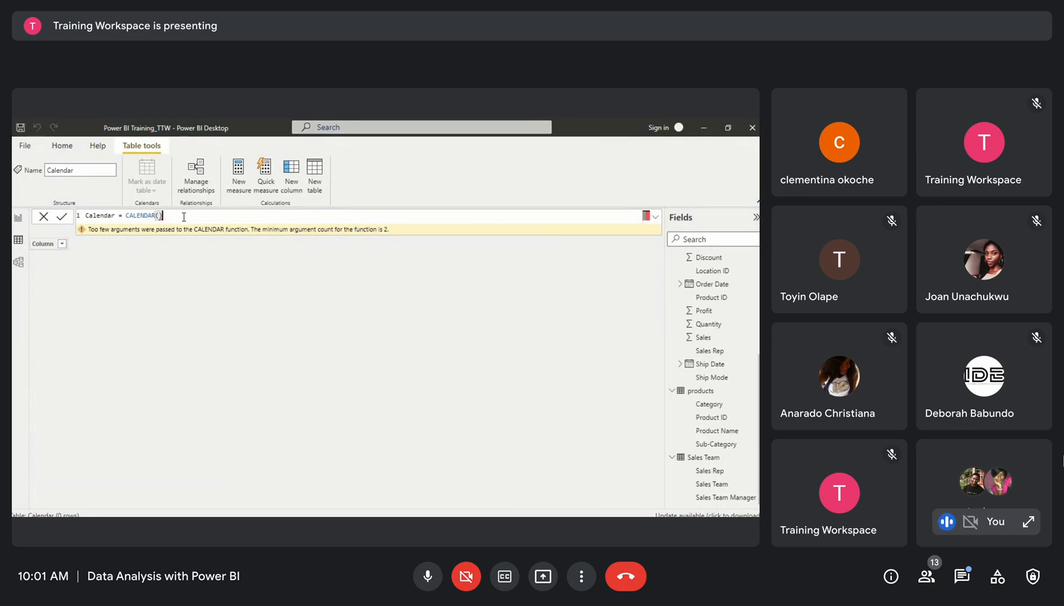
{"action": "key", "text": "BackSpace"}
{"action": "key", "text": "BackSpace"}
{"action": "type", "text": "AUTO"}
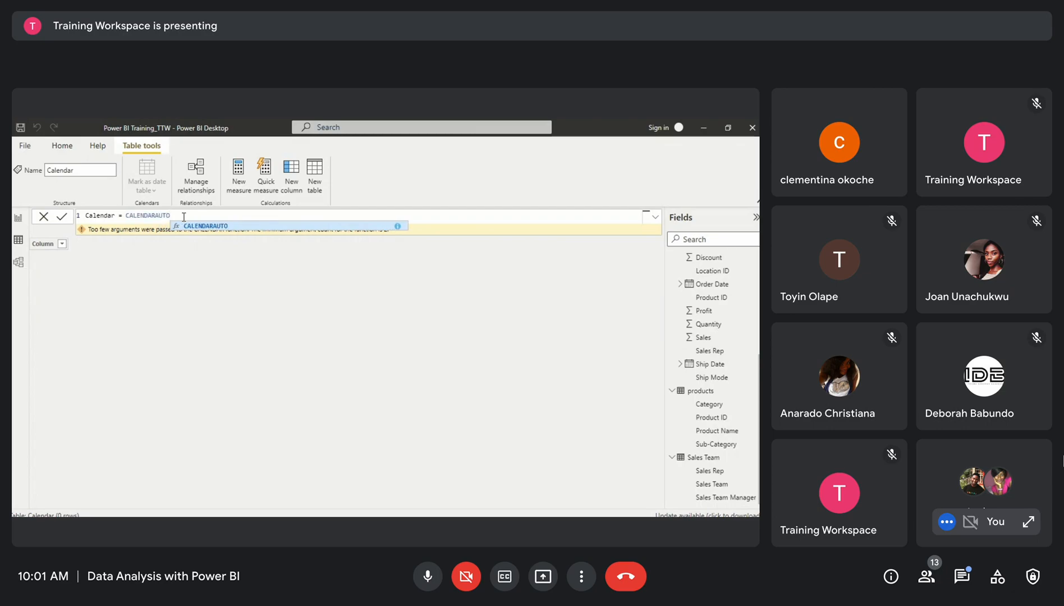
{"action": "type", "text": "()"}
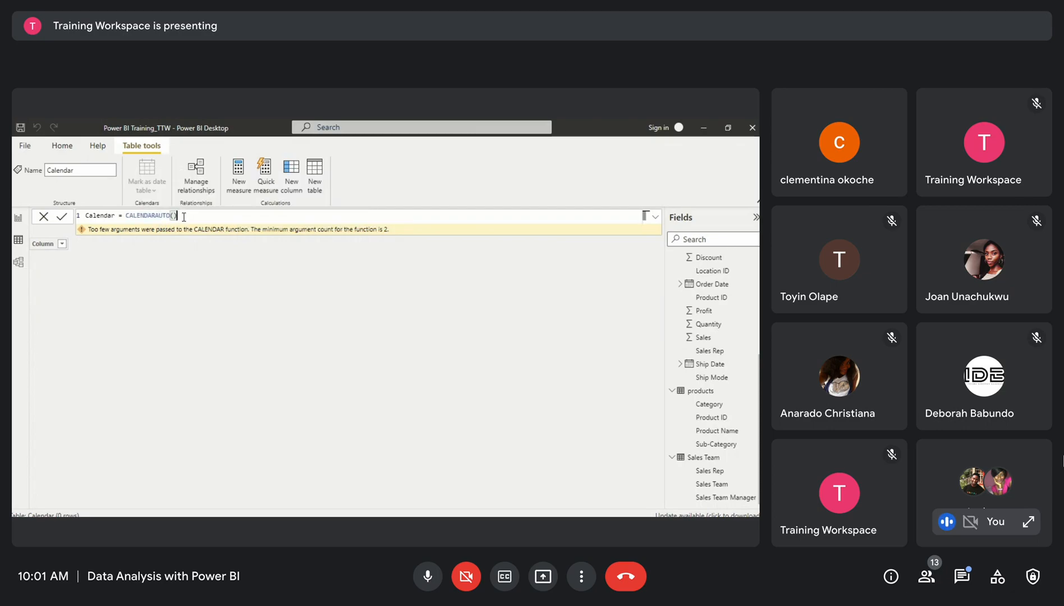
{"action": "key", "text": "Return"}
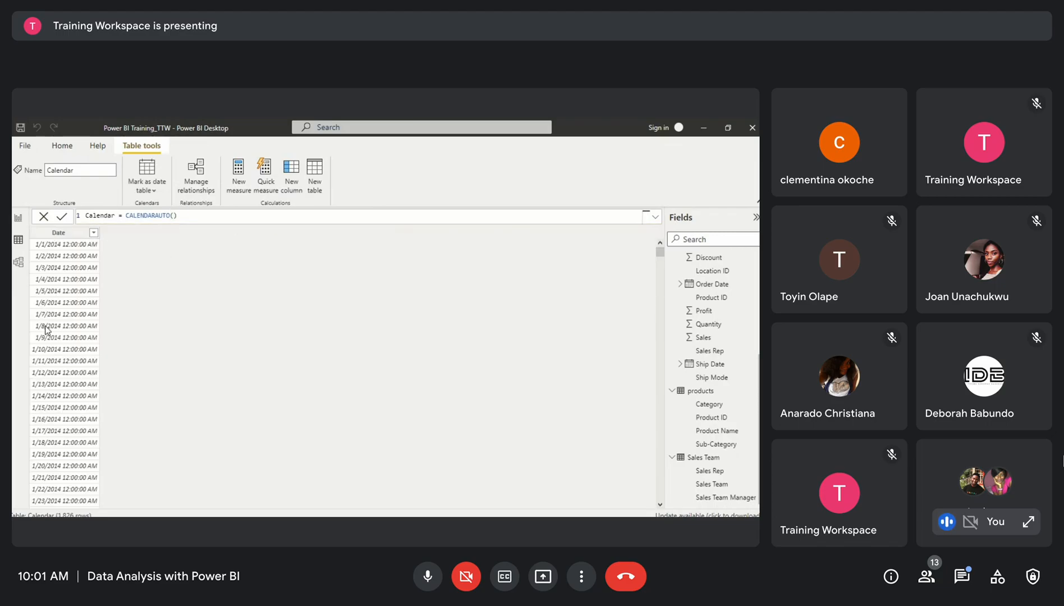
Scroll through the generated Calendar dates from start to end
{"action": "scroll", "coordinate": [47, 330], "scroll_direction": "down", "scroll_amount": 2}
{"action": "scroll", "coordinate": [49, 319], "scroll_direction": "up", "scroll_amount": 2}
{"action": "scroll", "coordinate": [47, 319], "scroll_direction": "down", "scroll_amount": 5}
{"action": "scroll", "coordinate": [47, 320], "scroll_direction": "up", "scroll_amount": 5}
{"action": "scroll", "coordinate": [48, 318], "scroll_direction": "down", "scroll_amount": 20}
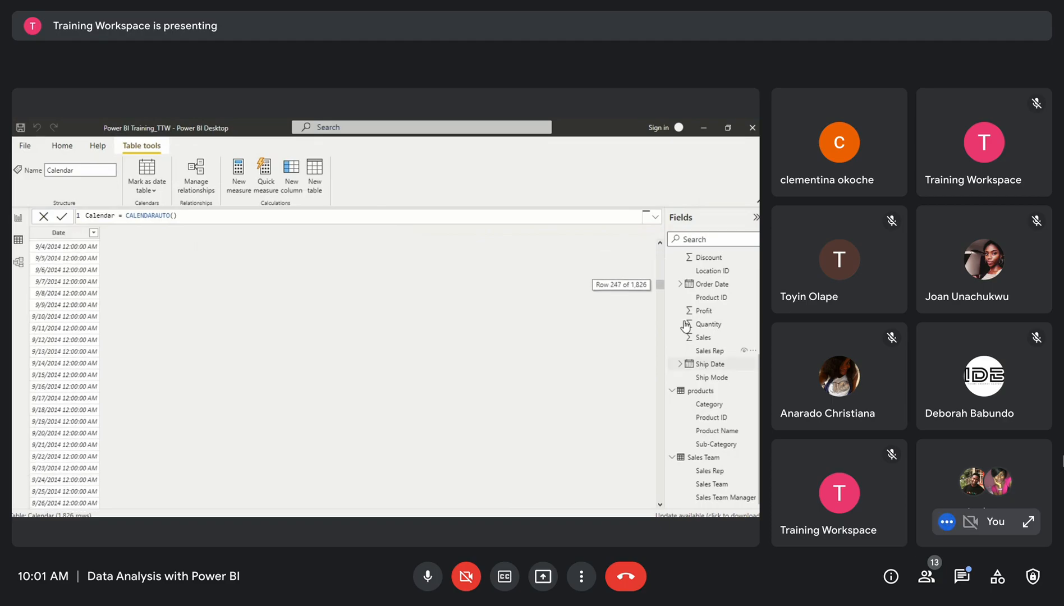
{"action": "left_click_drag", "start_coordinate": [659, 287], "coordinate": [660, 495]}
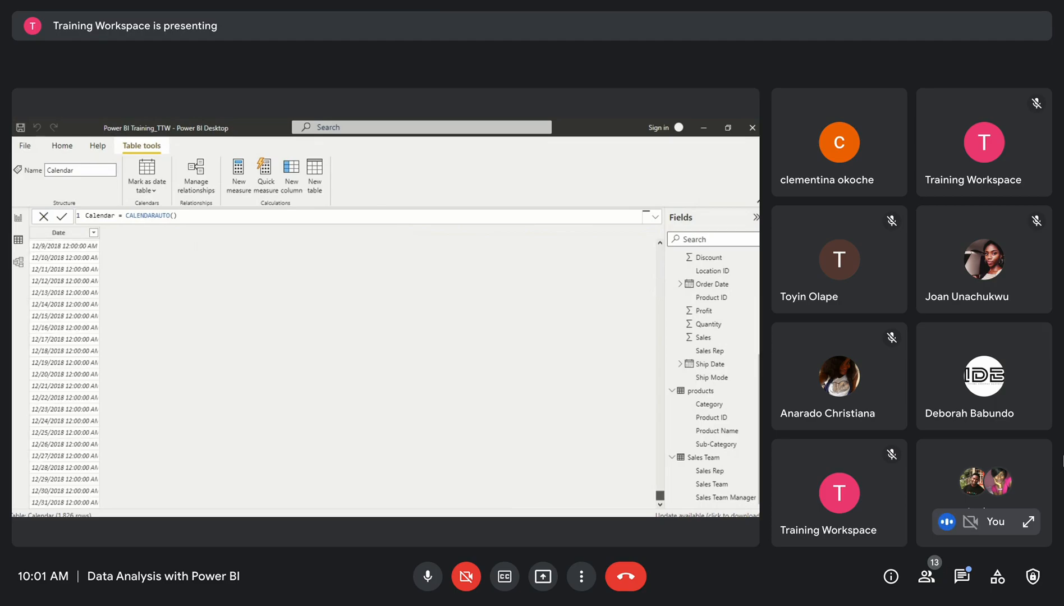
{"action": "left_click_drag", "start_coordinate": [660, 494], "coordinate": [660, 251]}
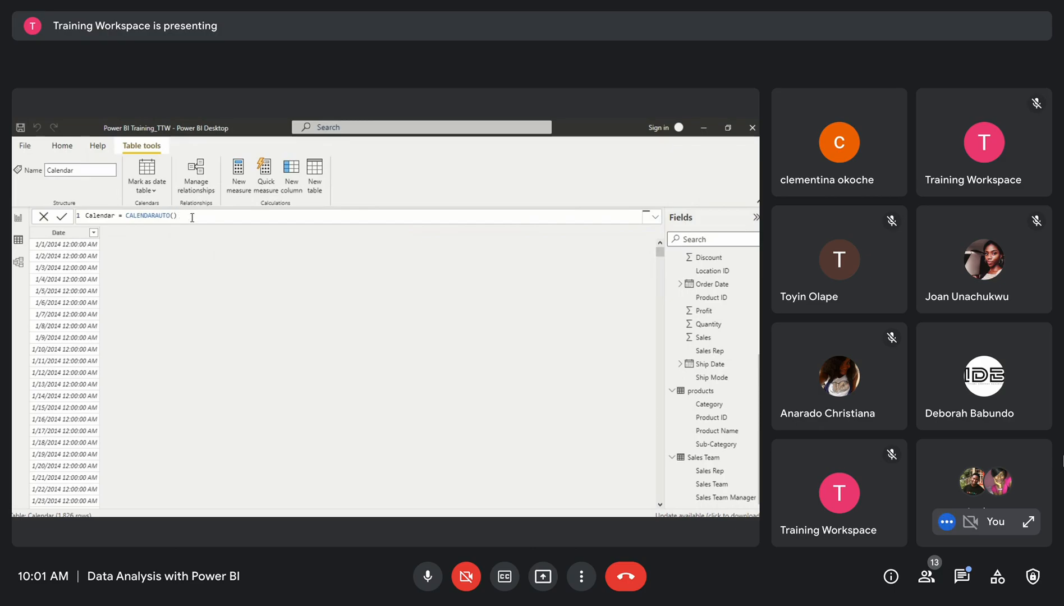
Change the formula to Calendar = CALENDARAUTO(3) and commit it
{"action": "key", "text": "BackSpace"}
{"action": "type", "text": ")"}
{"action": "type", "text": "3"}
{"action": "mouse_move", "coordinate": [663, 250]}
{"action": "left_mouse_down"}
{"action": "mouse_move", "coordinate": [670, 493]}
{"action": "mouse_move", "coordinate": [660, 250]}
{"action": "left_mouse_up"}
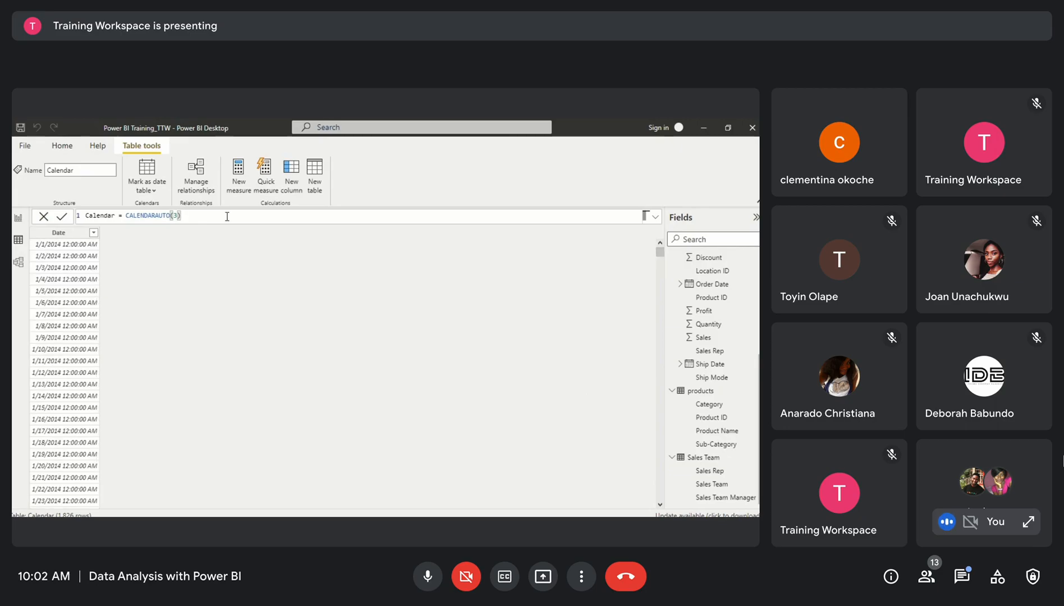
{"action": "key", "text": "Return"}
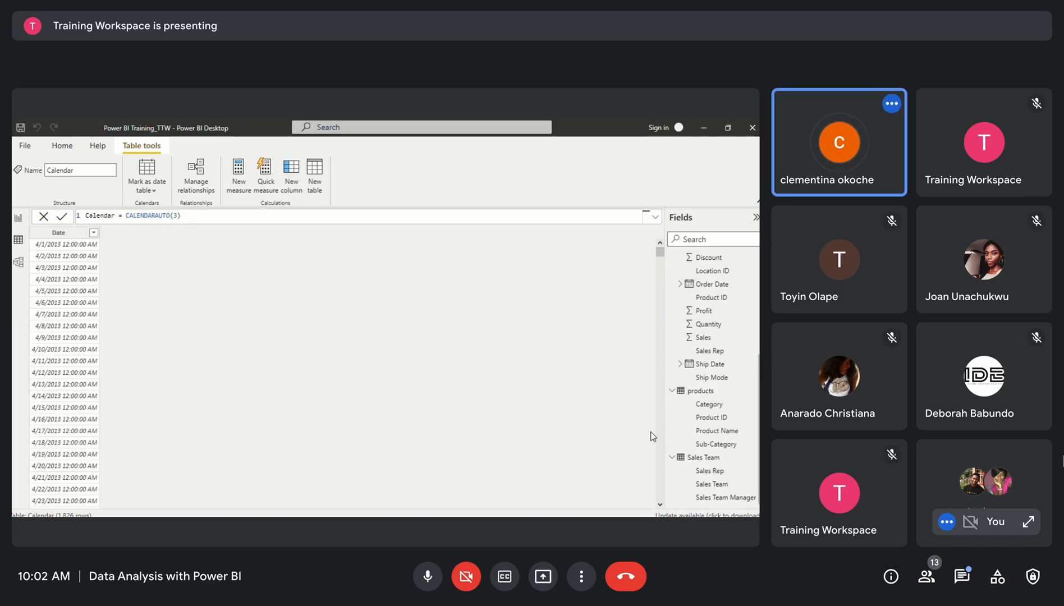
Remove the 3 argument to restore the formula Calendar = CALENDARAUTO() and commit it
{"action": "mouse_move", "coordinate": [661, 253]}
{"action": "left_mouse_down"}
{"action": "mouse_move", "coordinate": [667, 486]}
{"action": "mouse_move", "coordinate": [660, 251]}
{"action": "left_mouse_up"}
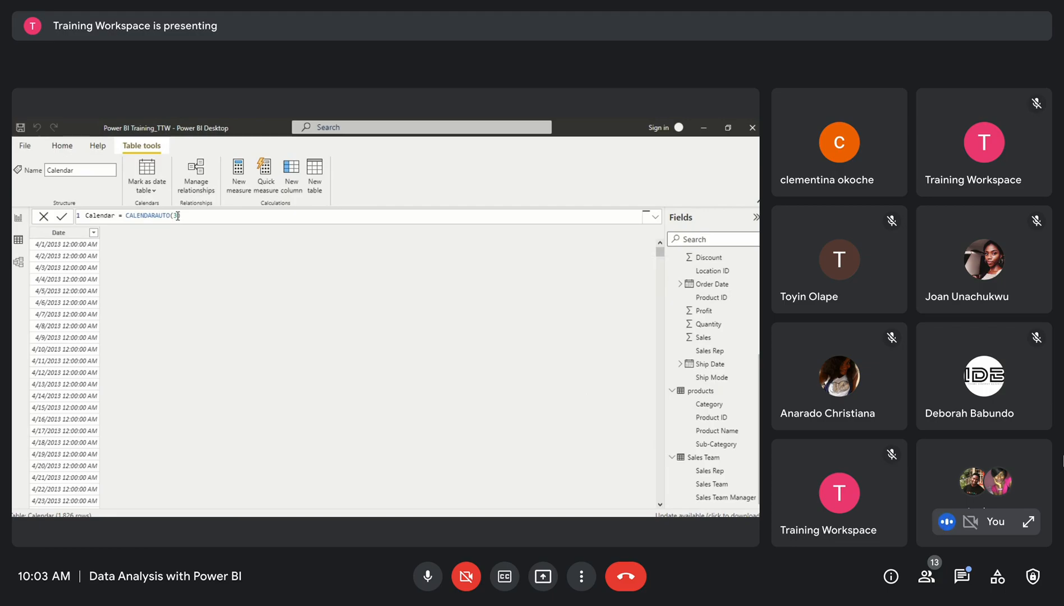
{"action": "type", "text": ")"}
{"action": "left_click_drag", "start_coordinate": [662, 252], "coordinate": [677, 495]}
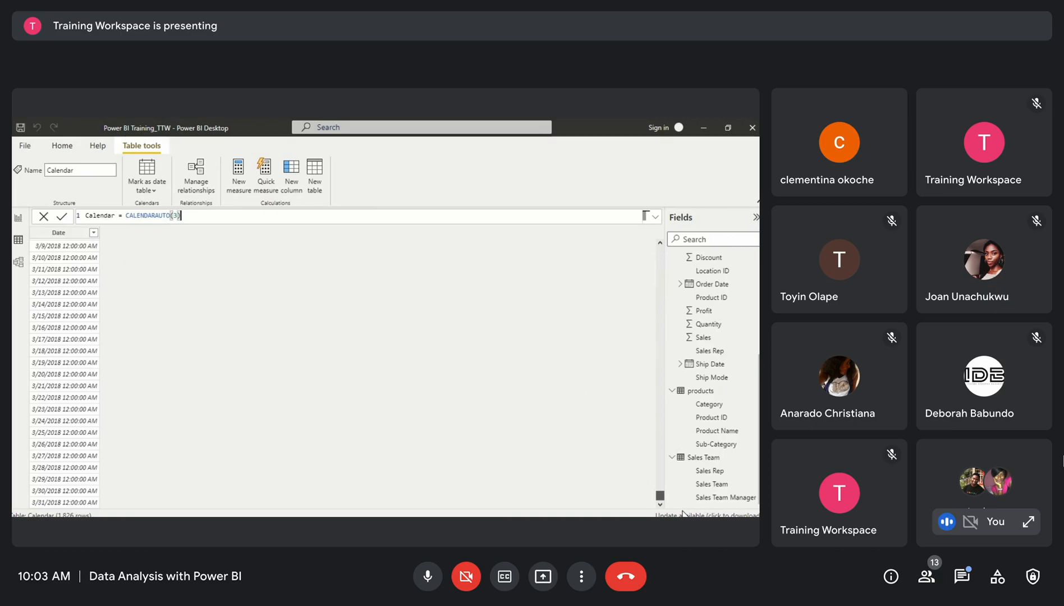
{"action": "left_click_drag", "start_coordinate": [660, 495], "coordinate": [185, 214]}
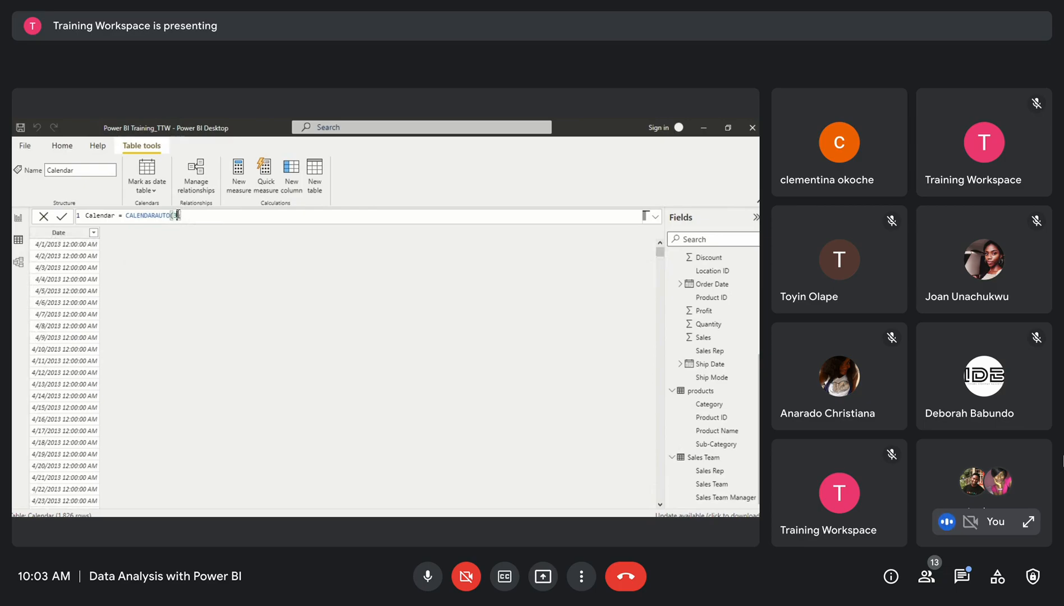
{"action": "key", "text": "BackSpace"}
{"action": "key", "text": "Return"}
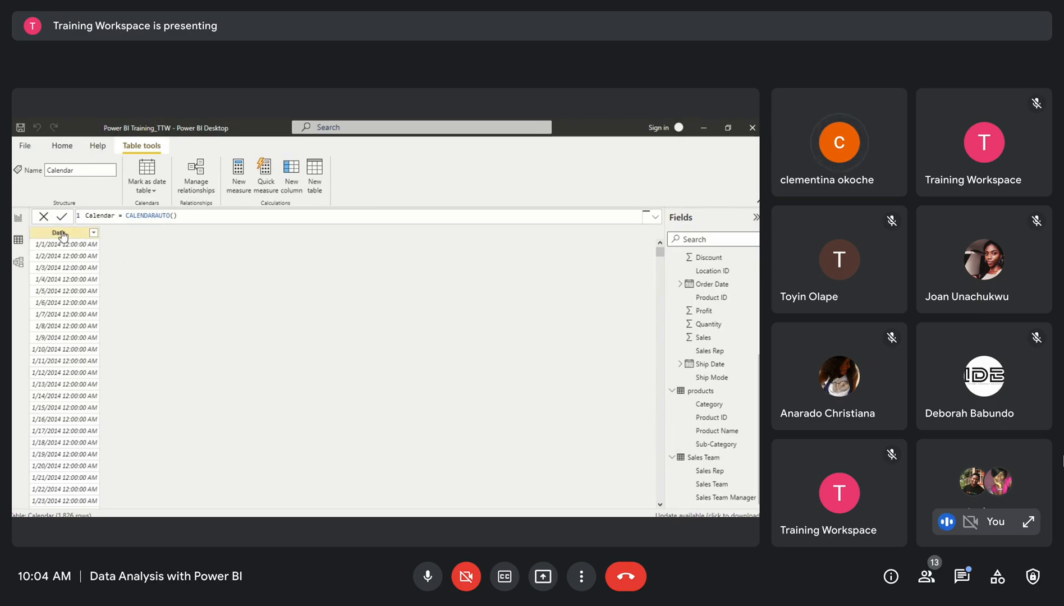
Scroll through the Calendar table's dates
{"action": "scroll", "coordinate": [271, 371], "scroll_direction": "down", "scroll_amount": 12}
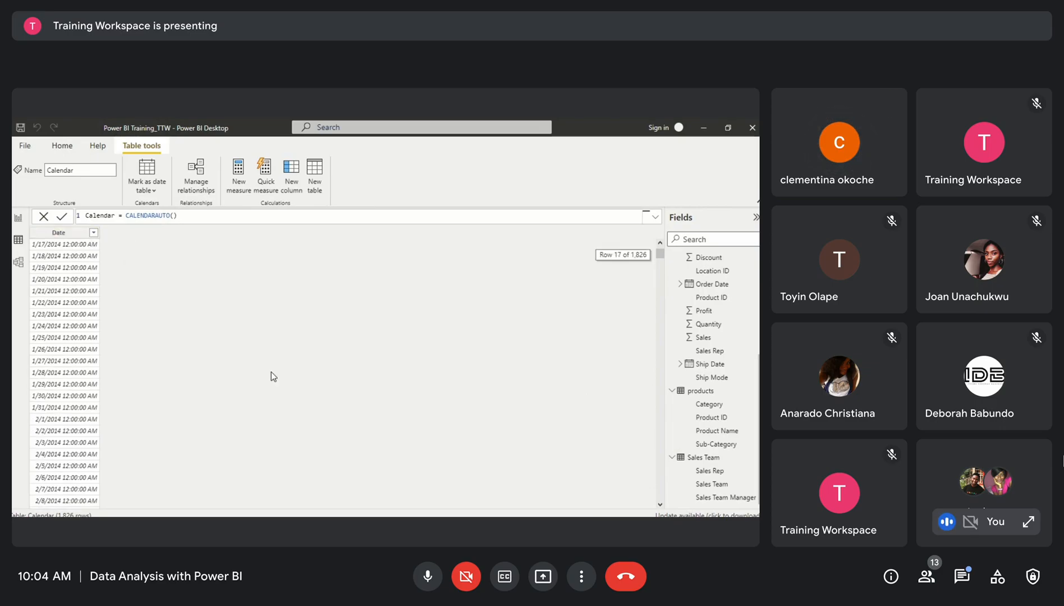
{"action": "scroll", "coordinate": [123, 457], "scroll_direction": "down", "scroll_amount": 4}
{"action": "scroll", "coordinate": [123, 458], "scroll_direction": "up", "scroll_amount": 16}
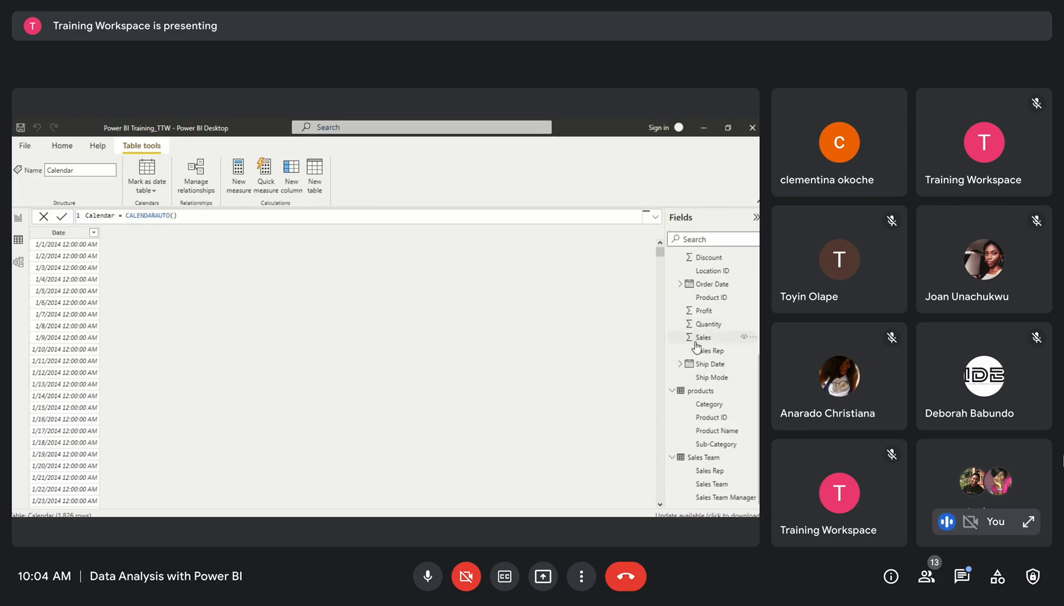
{"action": "scroll", "coordinate": [696, 348], "scroll_direction": "up", "scroll_amount": 5}
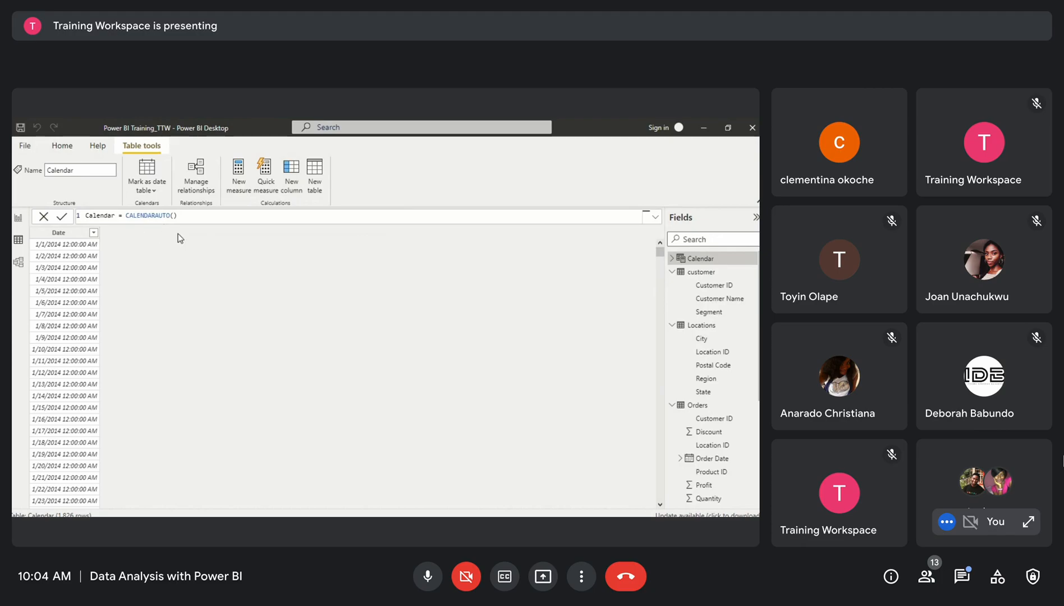
Add a calculated column to the Calendar table with the formula Year = YEAR('Calendar'[Date]) and commit it
{"action": "left_click", "coordinate": [127, 218]}
{"action": "type", "text": "Month"}
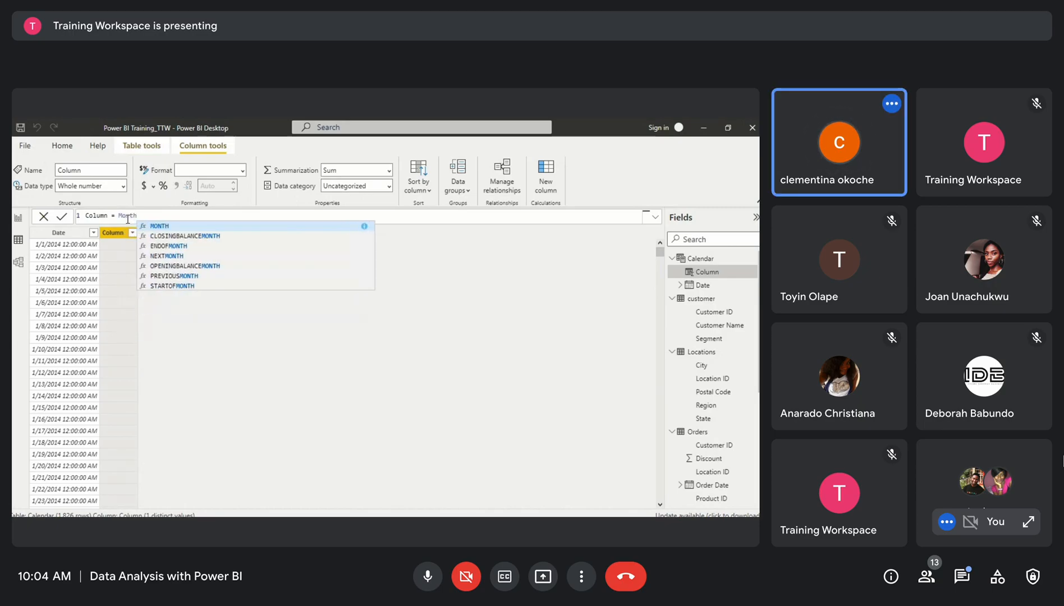
{"action": "left_click_drag", "start_coordinate": [152, 216], "coordinate": [72, 221]}
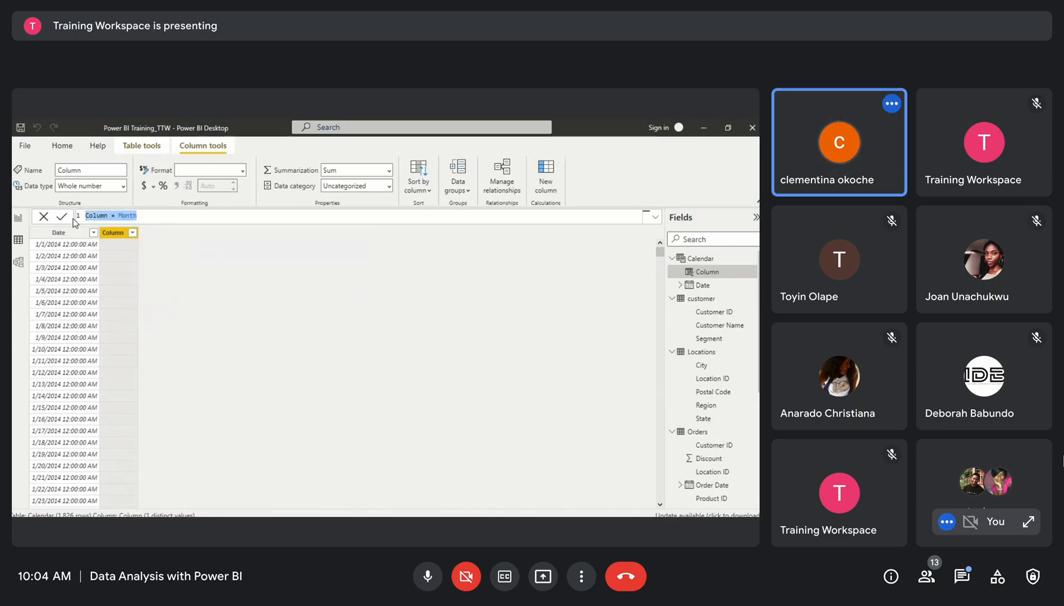
{"action": "type", "text": "Month"}
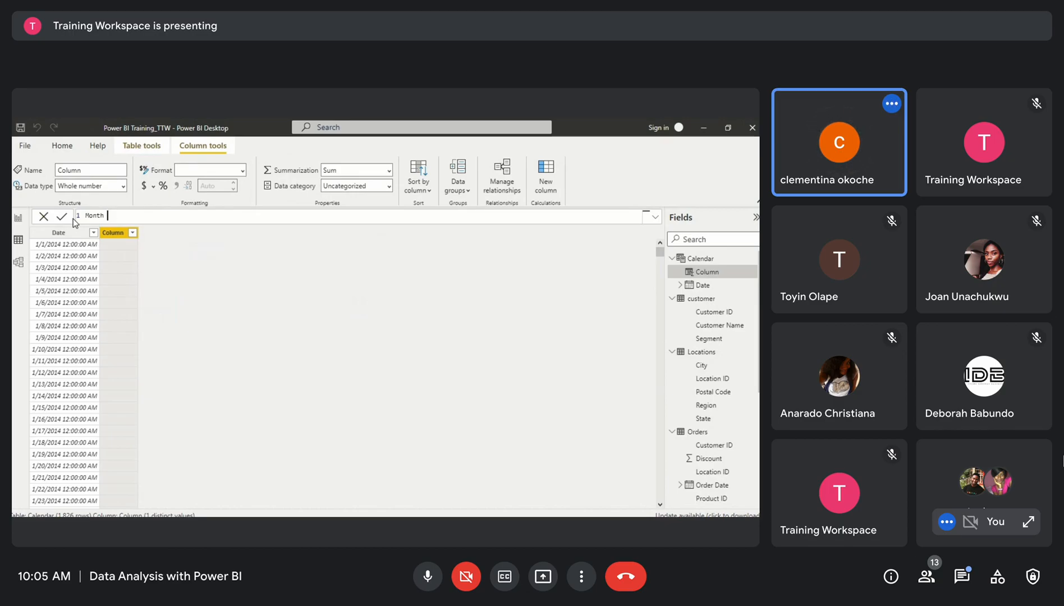
{"action": "key", "text": "BackSpace"}
{"action": "key", "text": "BackSpace"}
{"action": "key", "text": "BackSpace"}
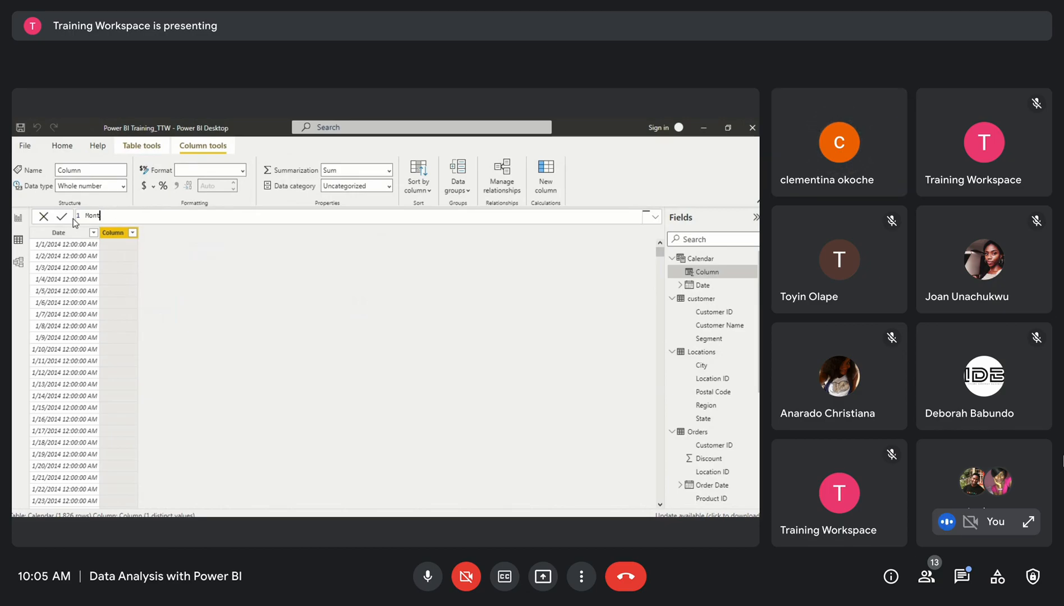
{"action": "key", "text": "BackSpace"}
{"action": "key", "text": "BackSpace"}
{"action": "type", "text": "Year ="}
{"action": "type", "text": "Y"}
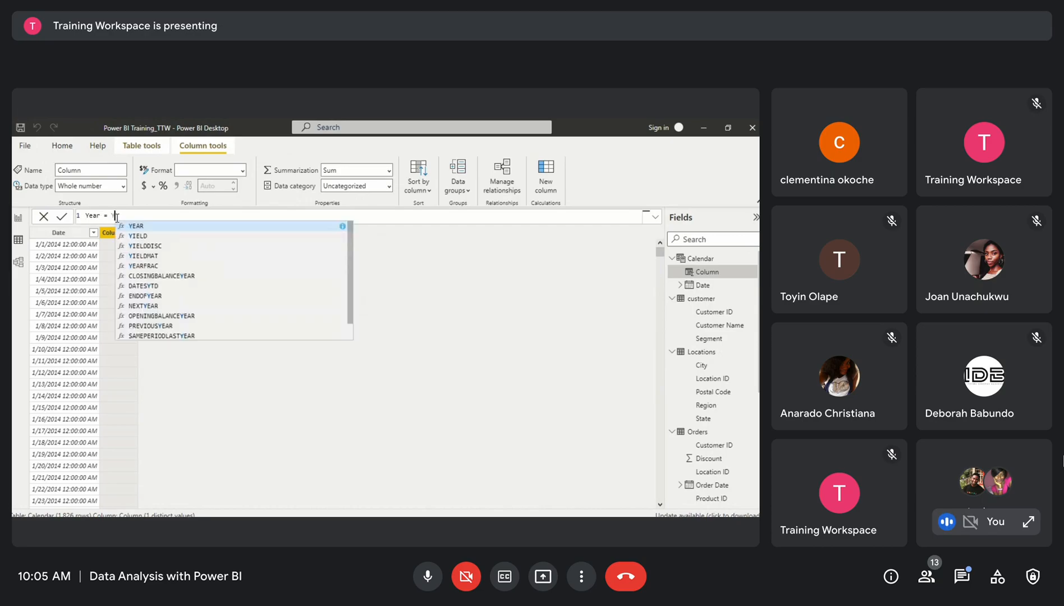
{"action": "type", "text": "EA"}
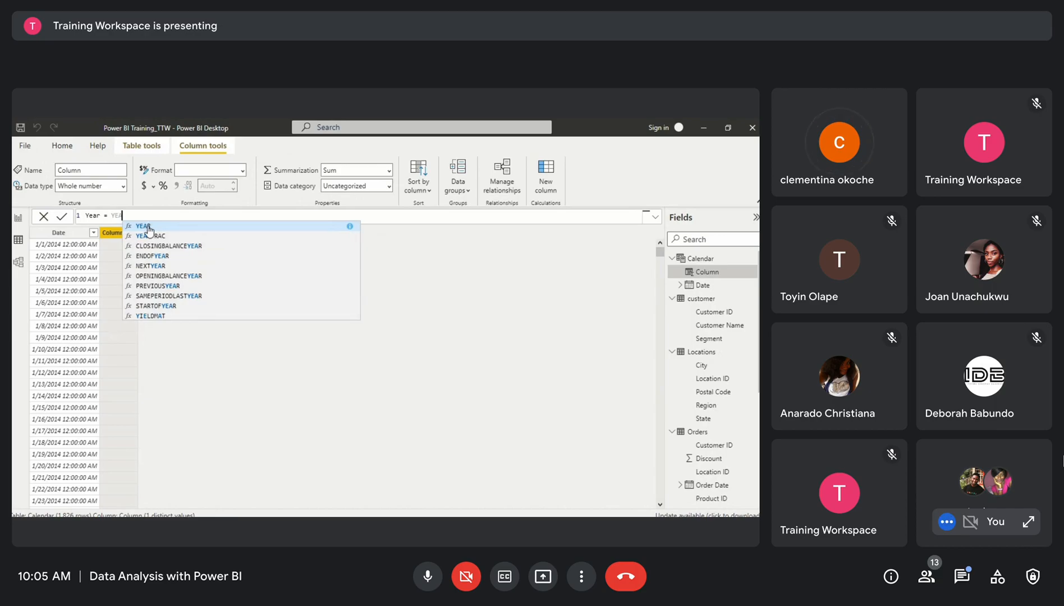
{"action": "type", "text": "R(CA"}
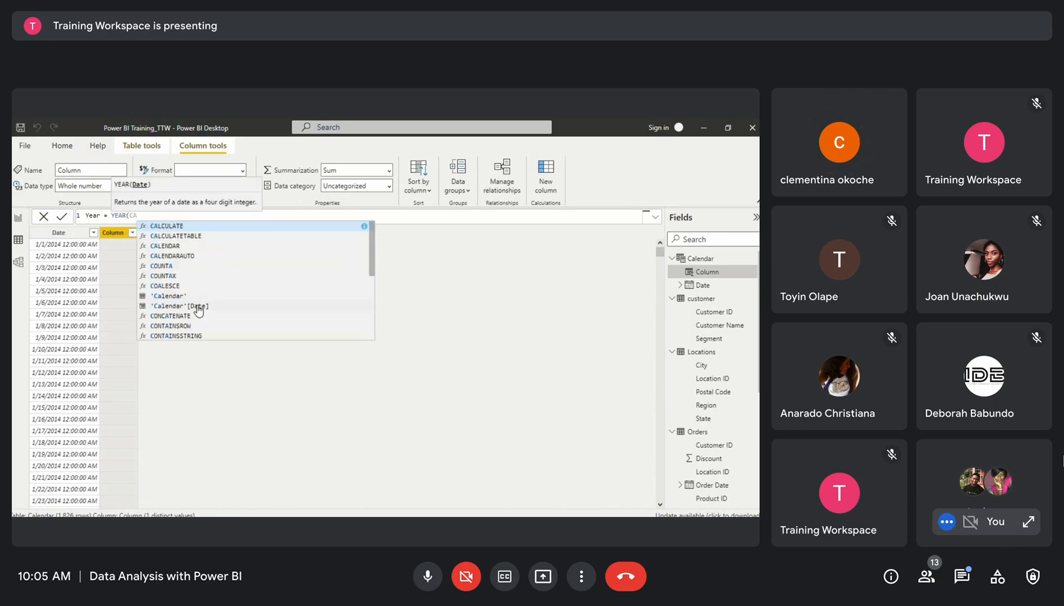
{"action": "left_click", "coordinate": [199, 306]}
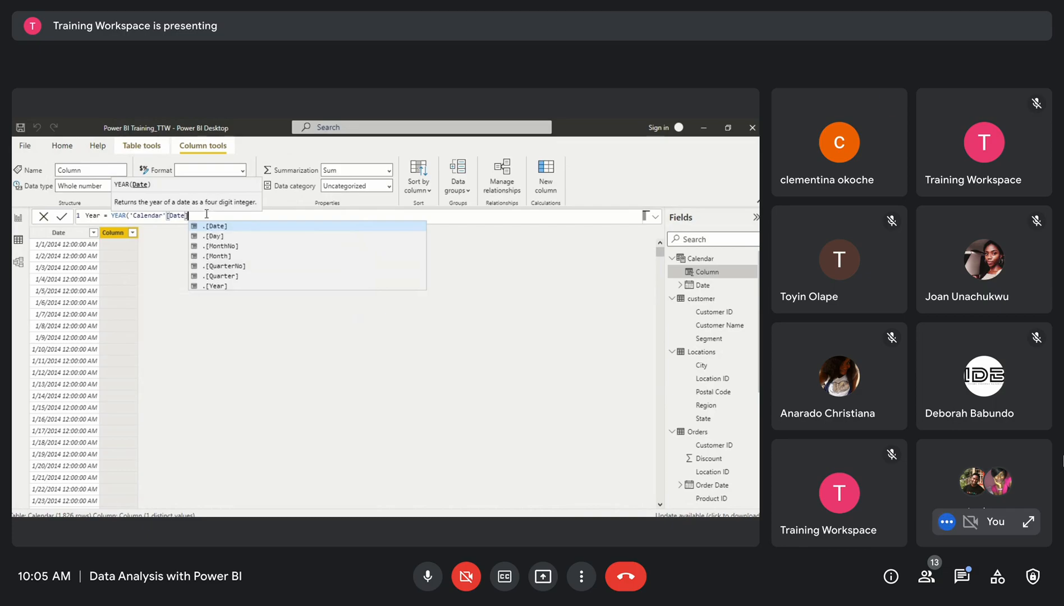
{"action": "type", "text": ")"}
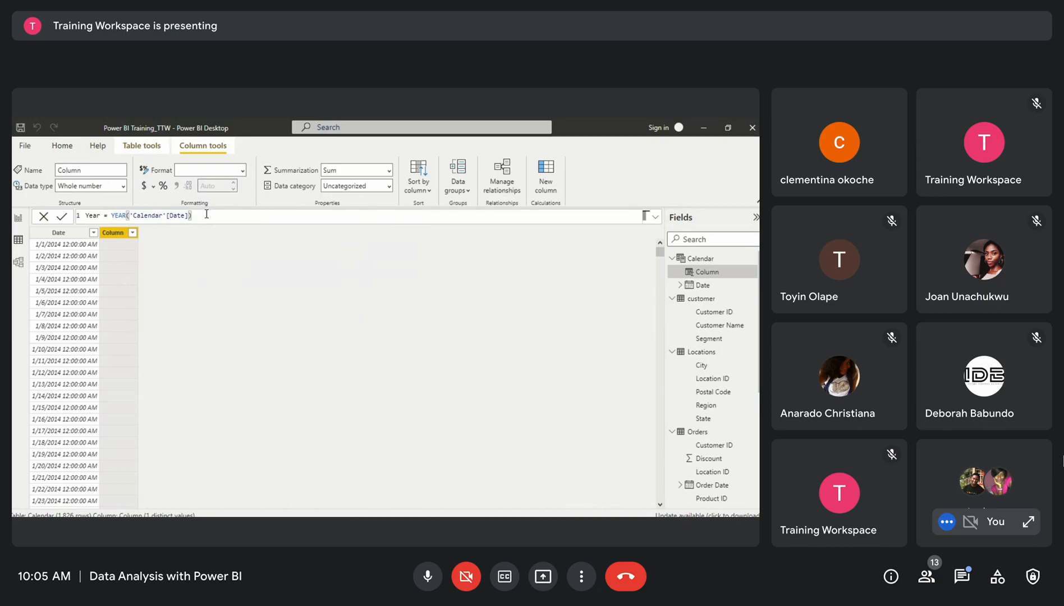
{"action": "key", "text": "Return"}
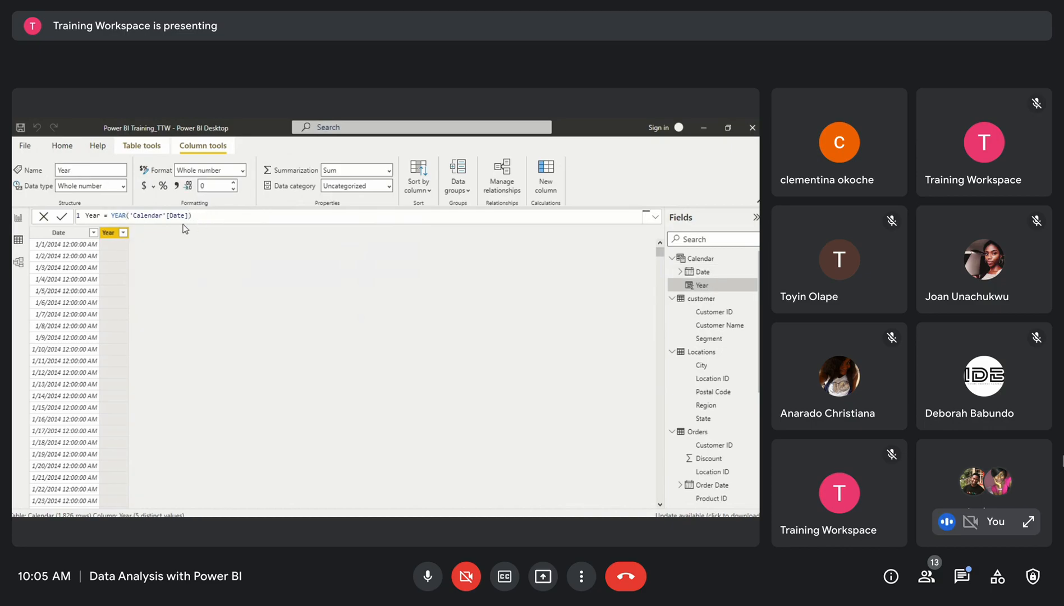
Change the Year column's formula to Year = FORMAT('Calendar'[Date], "yyy") and commit it
{"action": "scroll", "coordinate": [78, 387], "scroll_direction": "down", "scroll_amount": 20}
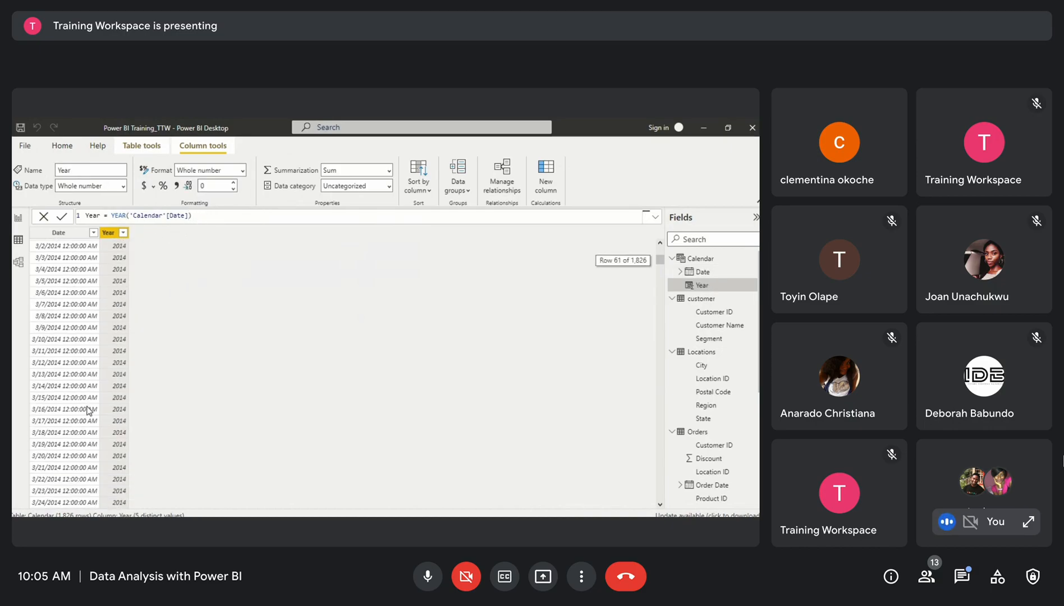
{"action": "scroll", "coordinate": [88, 410], "scroll_direction": "down", "scroll_amount": 12}
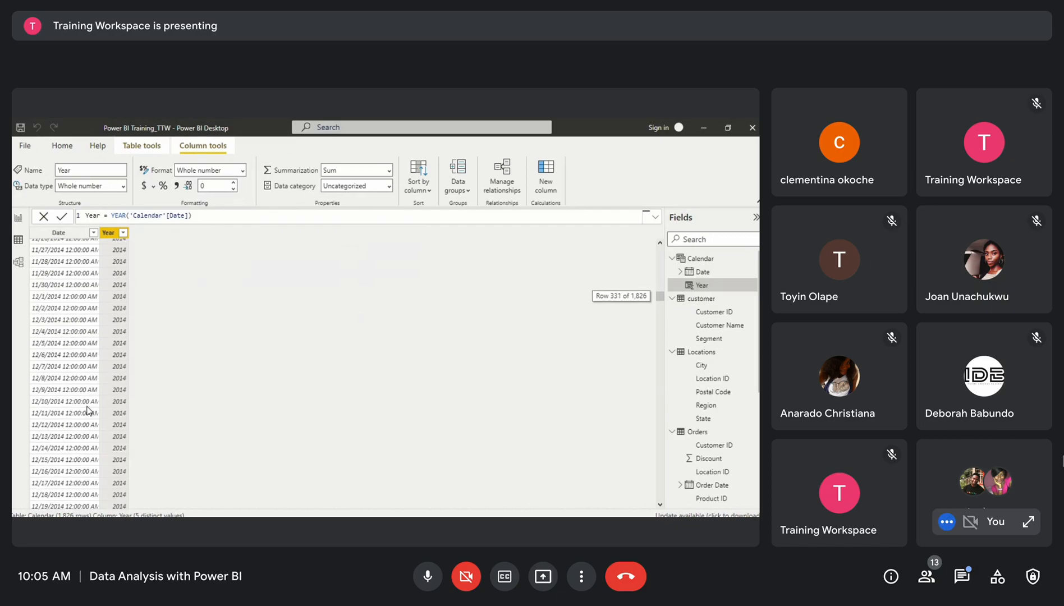
{"action": "scroll", "coordinate": [88, 410], "scroll_direction": "up", "scroll_amount": 20}
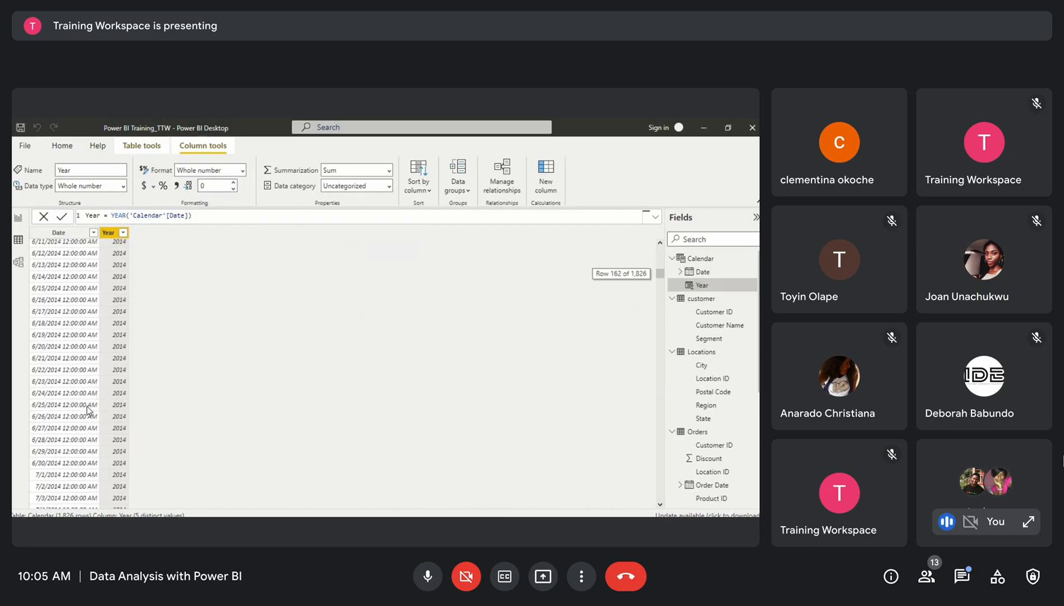
{"action": "scroll", "coordinate": [87, 410], "scroll_direction": "up", "scroll_amount": 4}
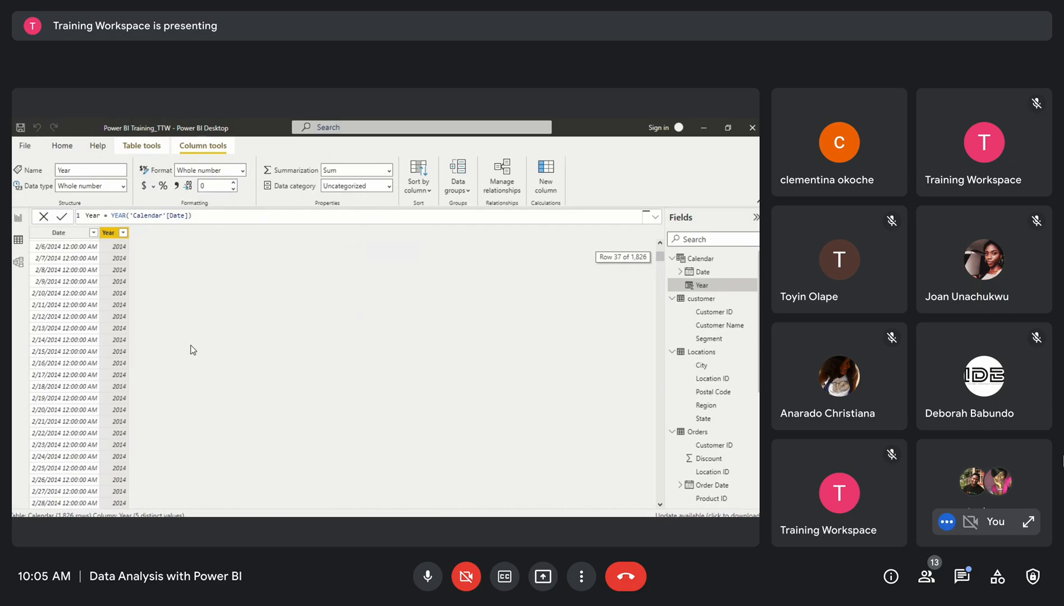
{"action": "left_click", "coordinate": [202, 217]}
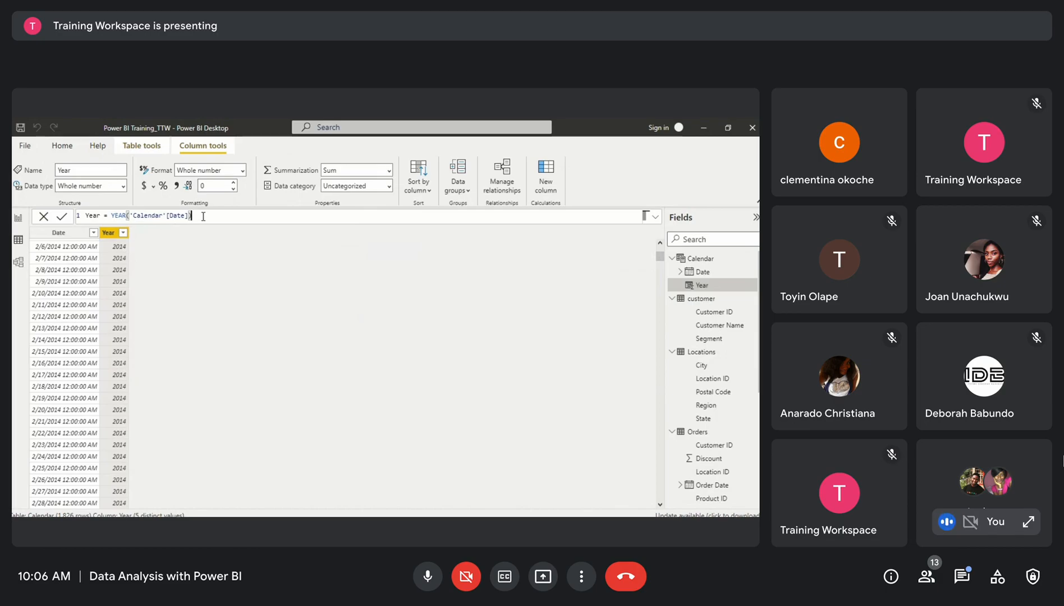
{"action": "left_click_drag", "start_coordinate": [203, 215], "coordinate": [111, 215]}
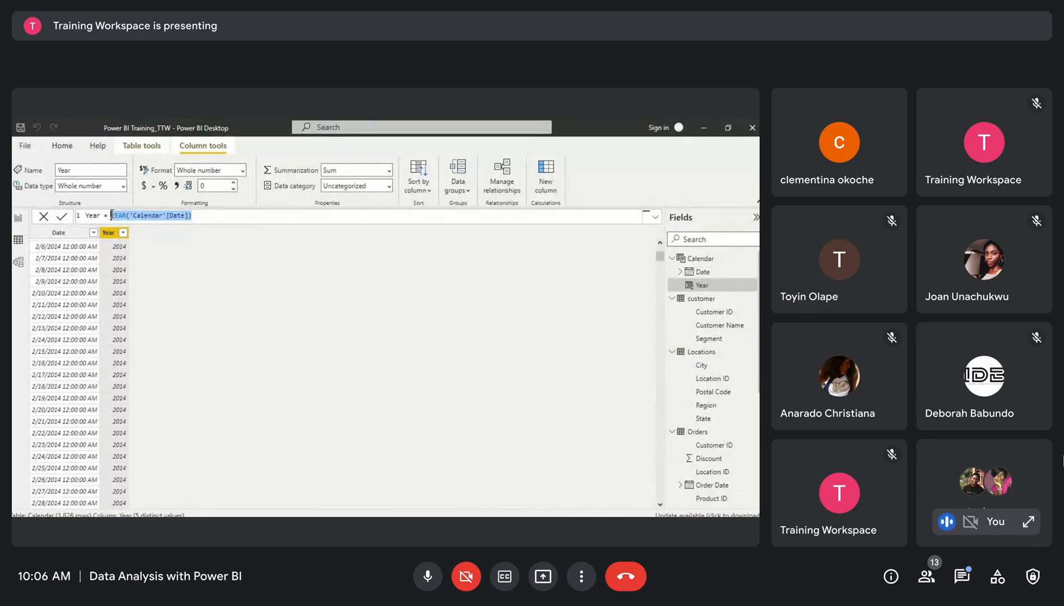
{"action": "key", "text": "BackSpace"}
{"action": "type", "text": "F"}
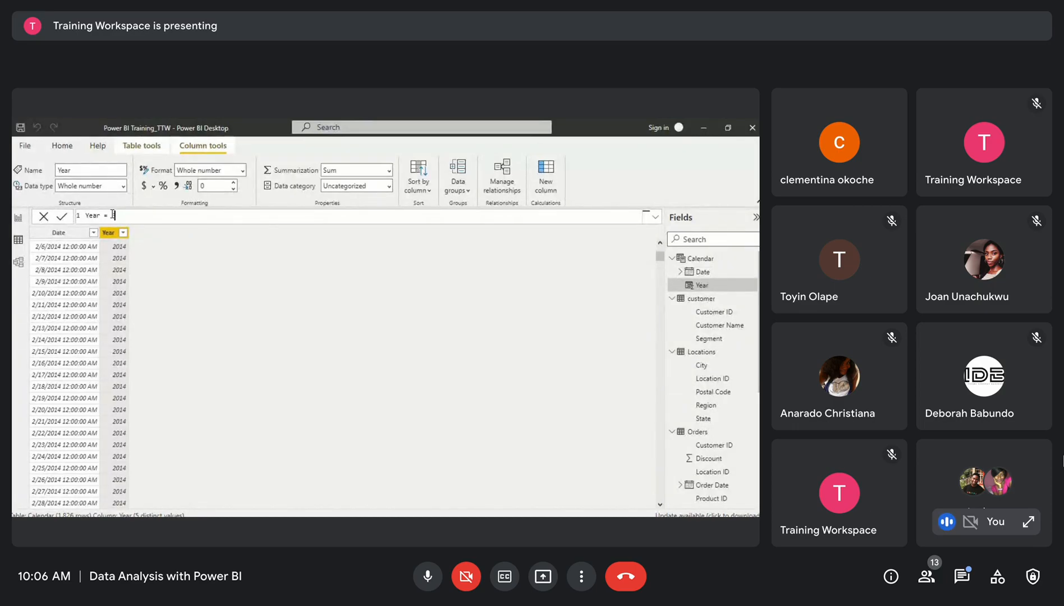
{"action": "type", "text": "ORMAT"}
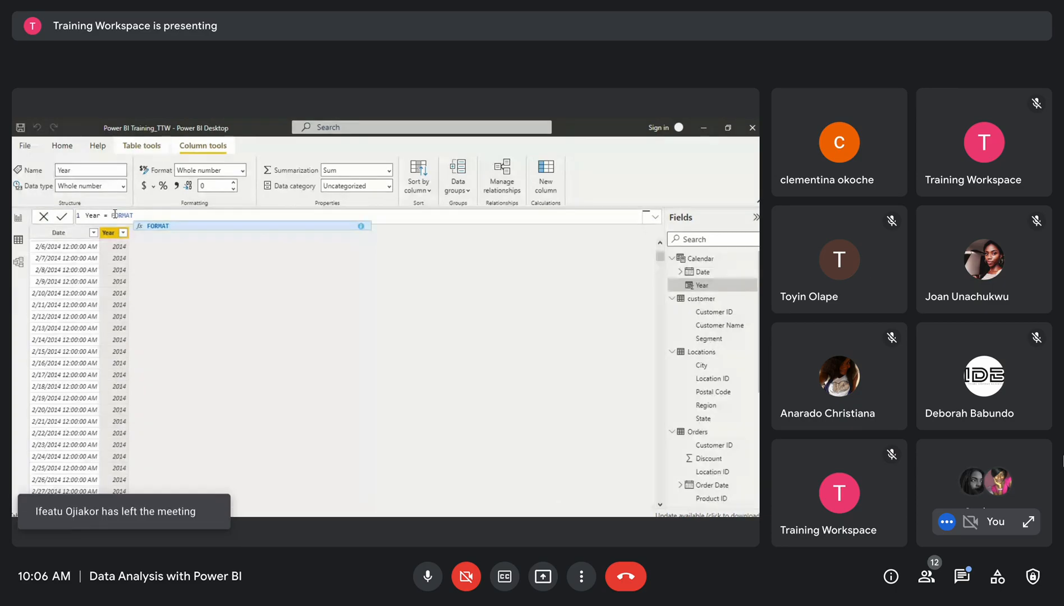
{"action": "type", "text": "("}
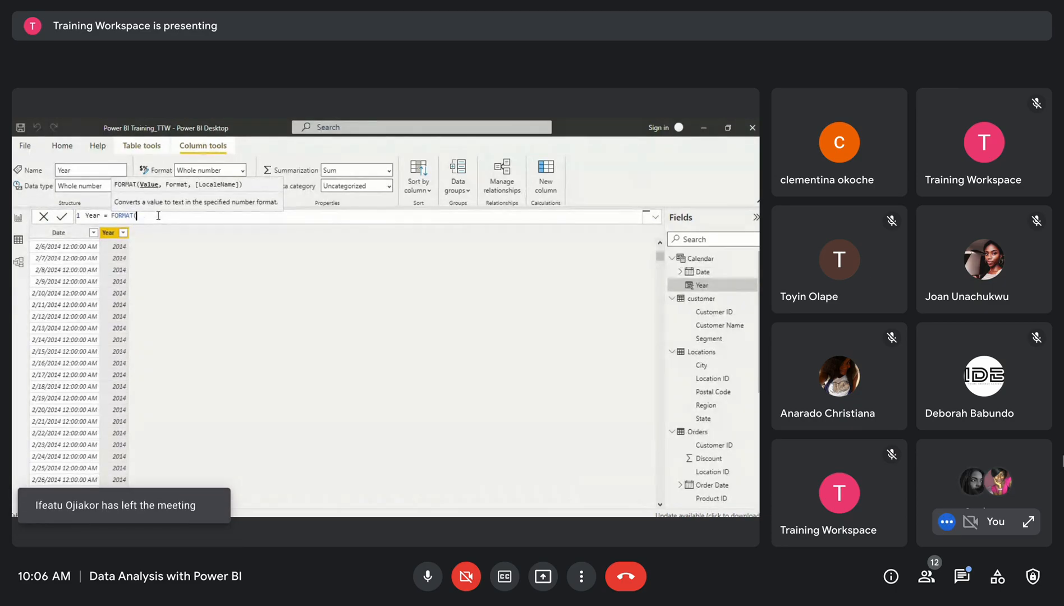
{"action": "type", "text": "CA"}
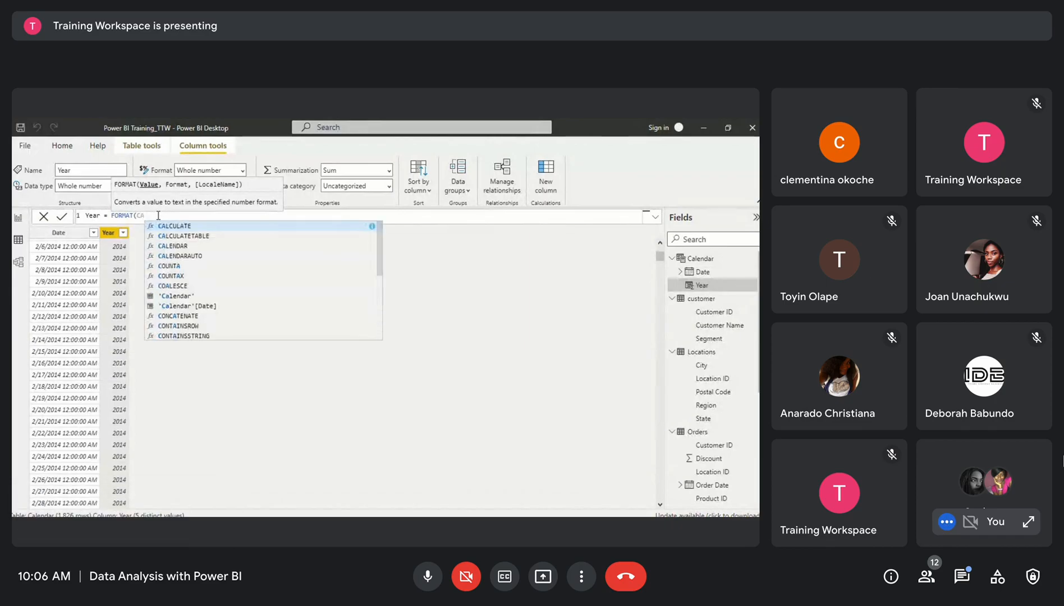
{"action": "left_click", "coordinate": [207, 306]}
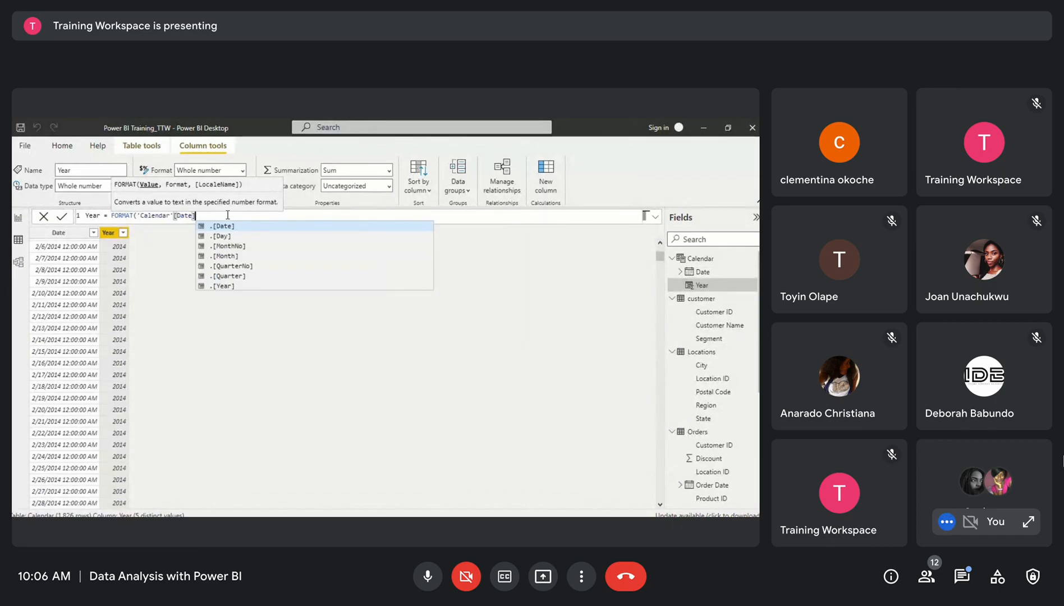
{"action": "type", "text": ", "}
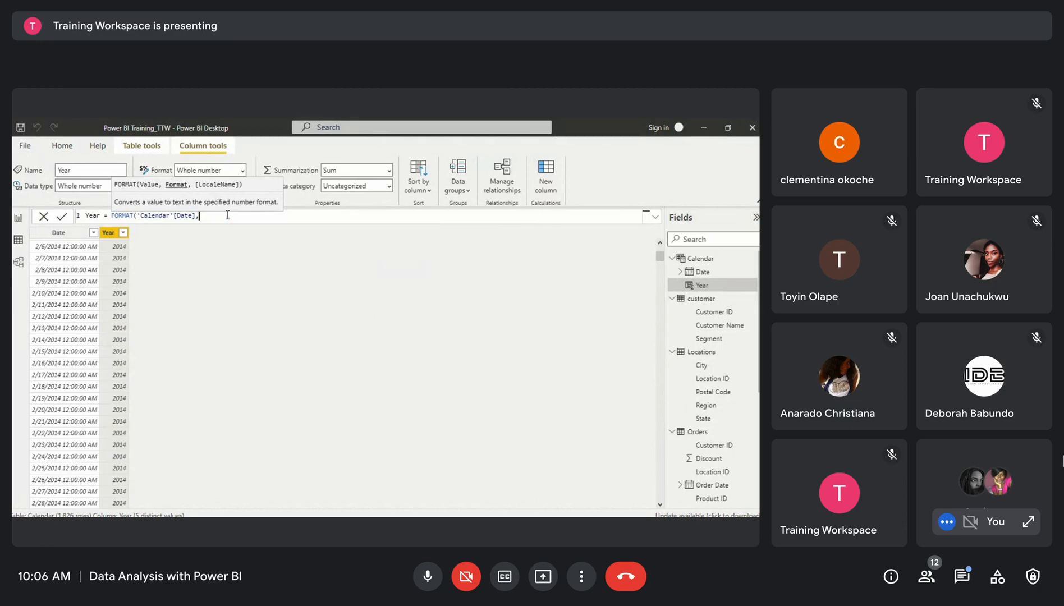
{"action": "type", "text": "\""}
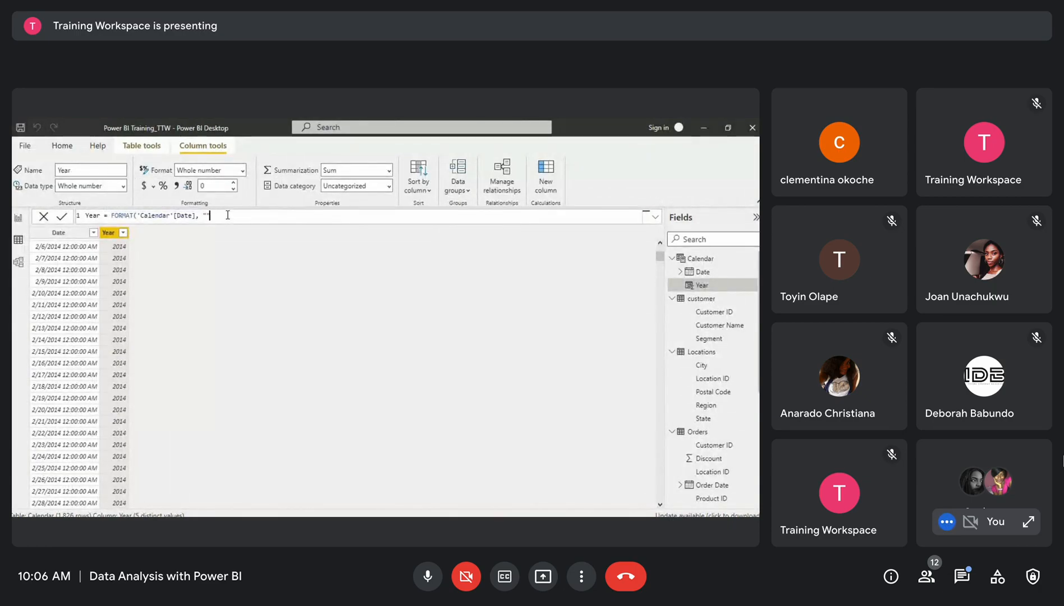
{"action": "key", "text": "Left"}
{"action": "type", "text": "yyy"}
{"action": "key", "text": "Right"}
{"action": "type", "text": ")"}
{"action": "key", "text": "Return"}
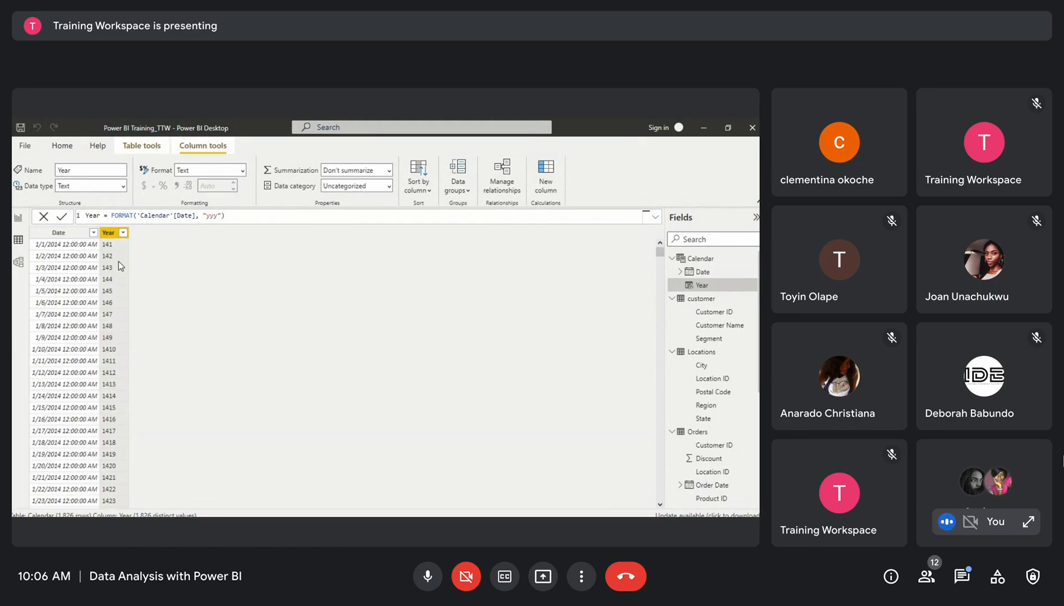
Set the Year column's data type to Date and reopen its formula to edit the format string
{"action": "left_click", "coordinate": [123, 186]}
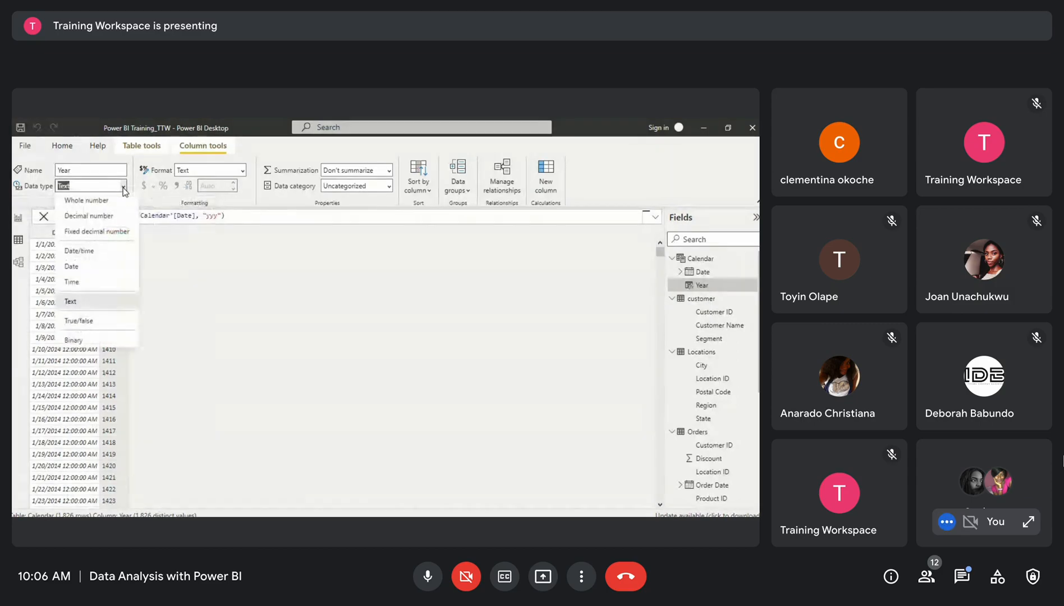
{"action": "left_click", "coordinate": [87, 267]}
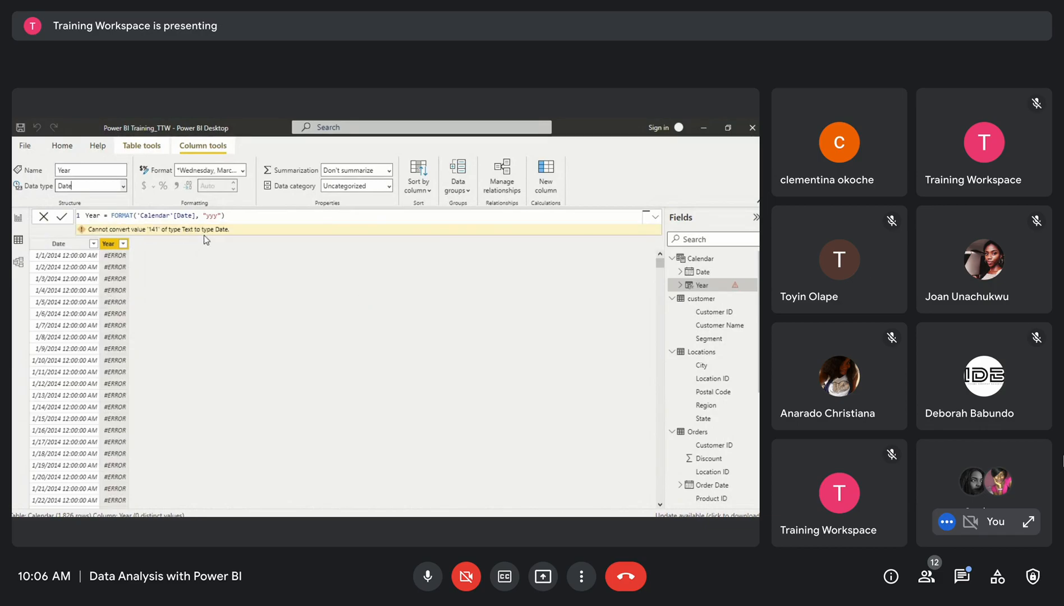
{"action": "left_click", "coordinate": [233, 215]}
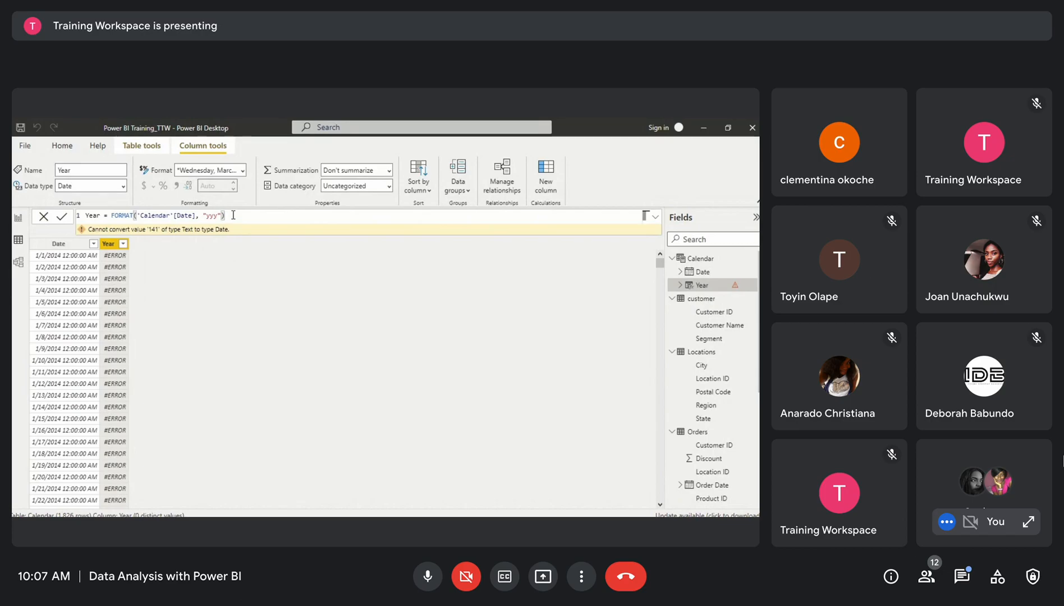
{"action": "left_click", "coordinate": [214, 215]}
{"action": "key", "text": "BackSpace"}
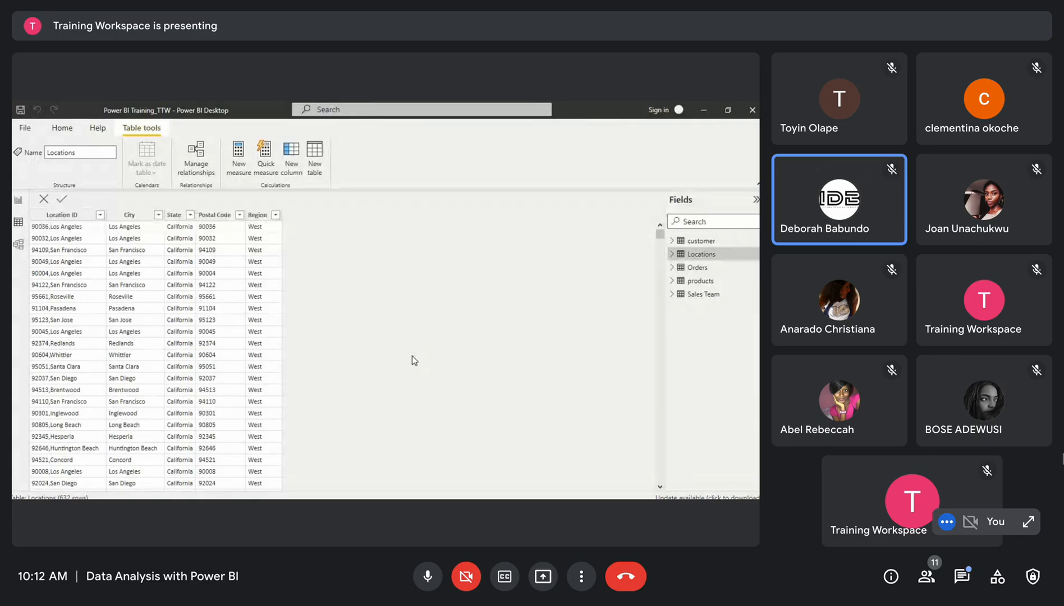
Create a new table with the formula Calendar = CALENDARAUTO() and commit it
{"action": "left_click", "coordinate": [315, 165]}
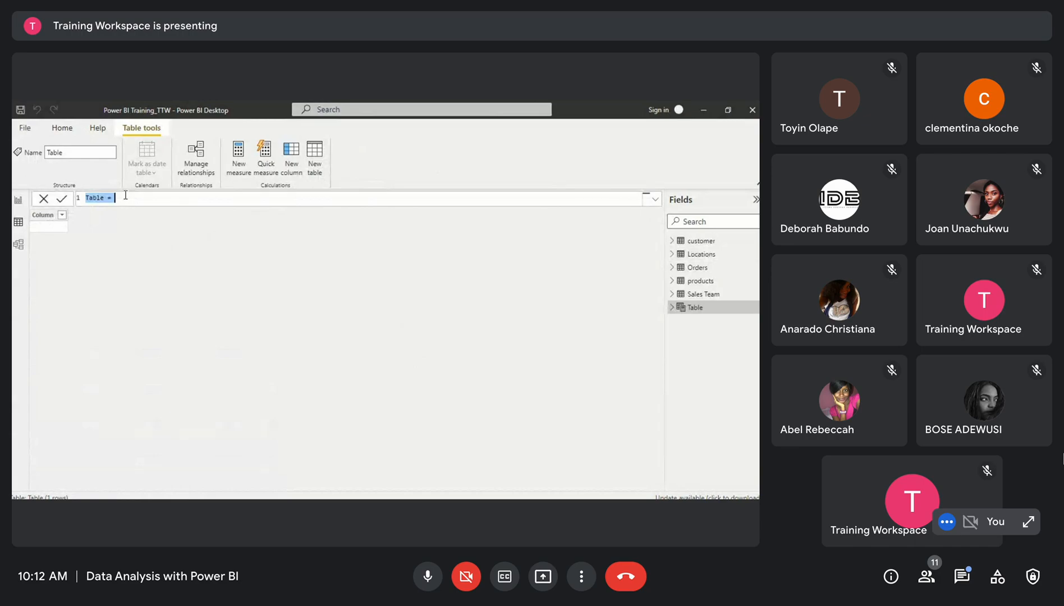
{"action": "key", "text": "BackSpace"}
{"action": "type", "text": "Ca"}
{"action": "type", "text": "lendar = CALEND"}
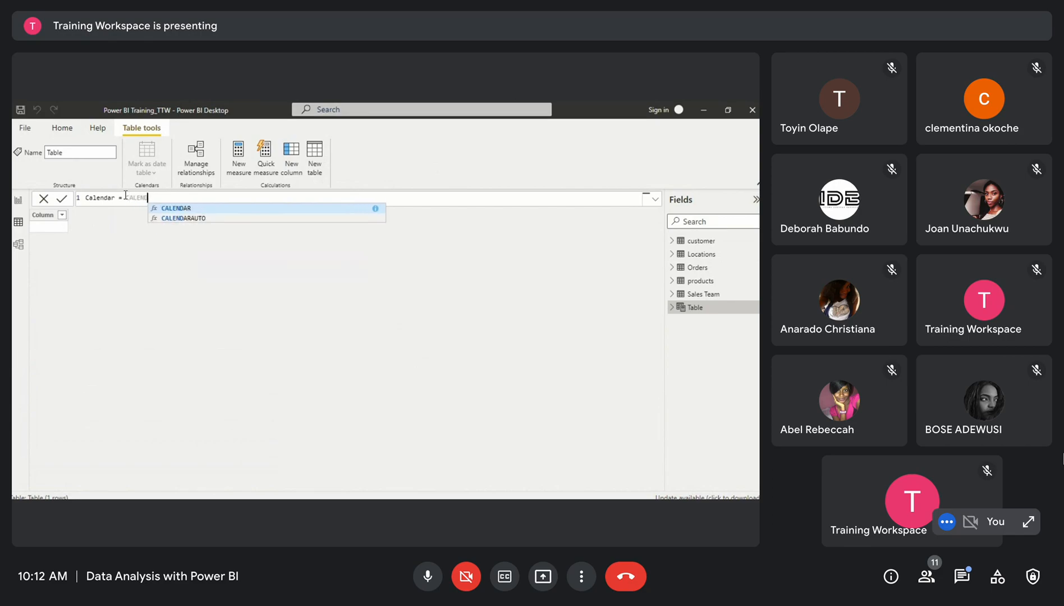
{"action": "left_click", "coordinate": [185, 219]}
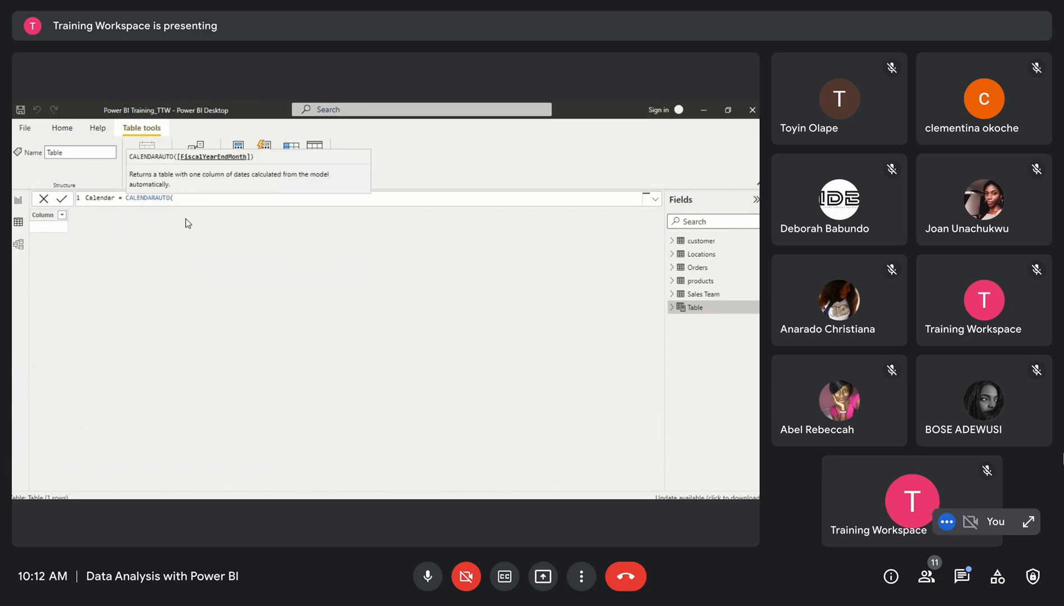
{"action": "type", "text": ")"}
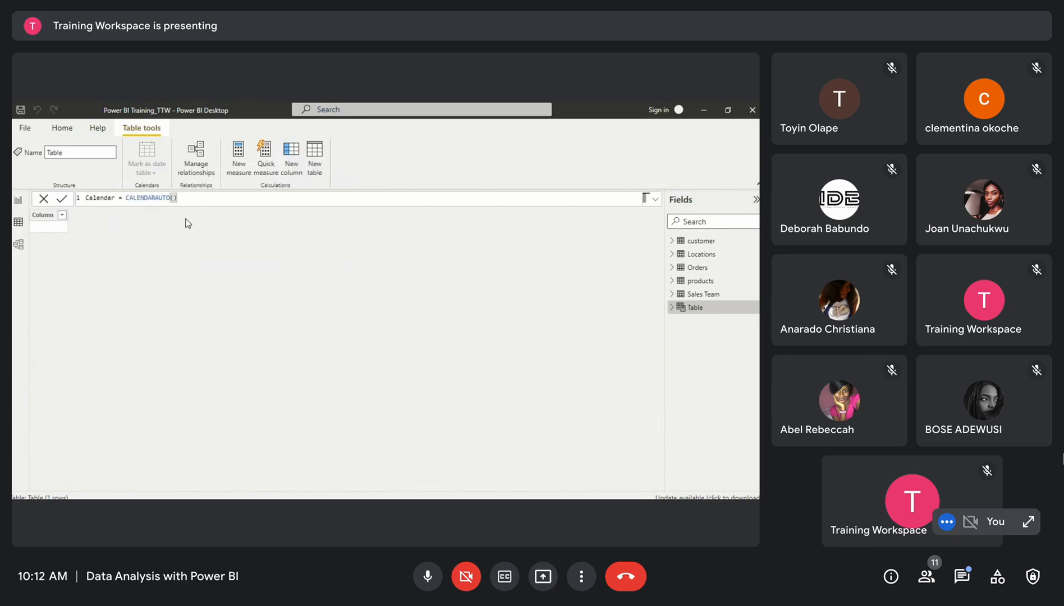
{"action": "key", "text": "Return"}
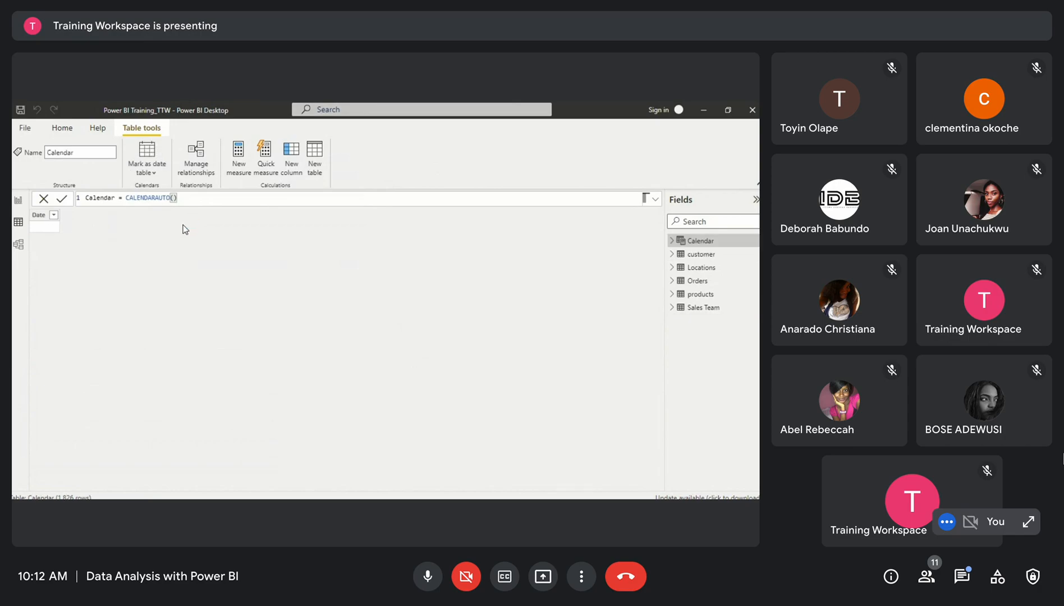
Add a calculated column to the Calendar table with the formula Year = YEAR('Calendar'[Date]) and commit it
{"action": "left_click", "coordinate": [292, 168]}
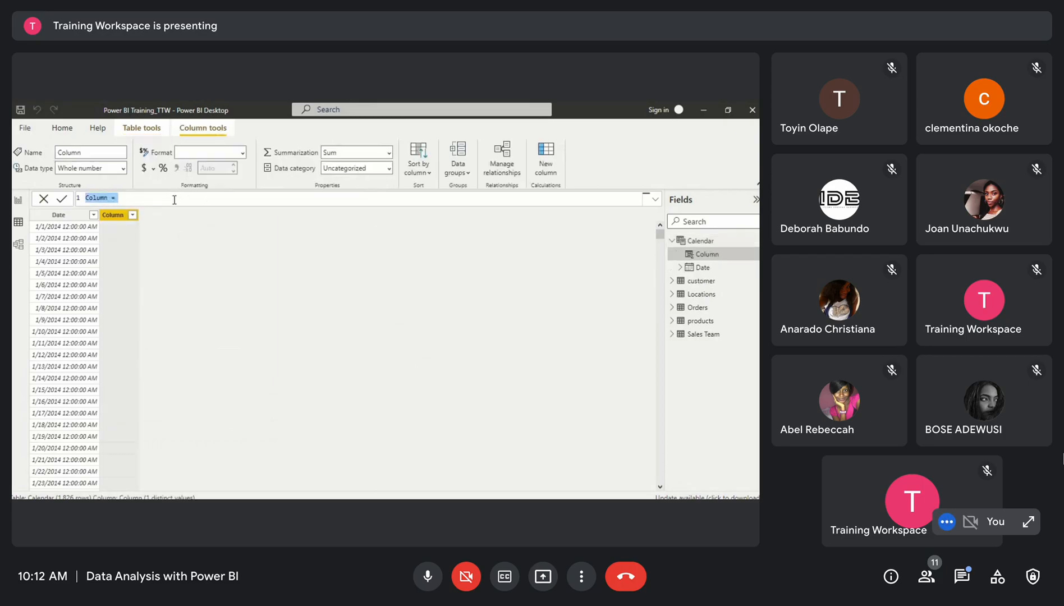
{"action": "type", "text": "Year = YEAR"}
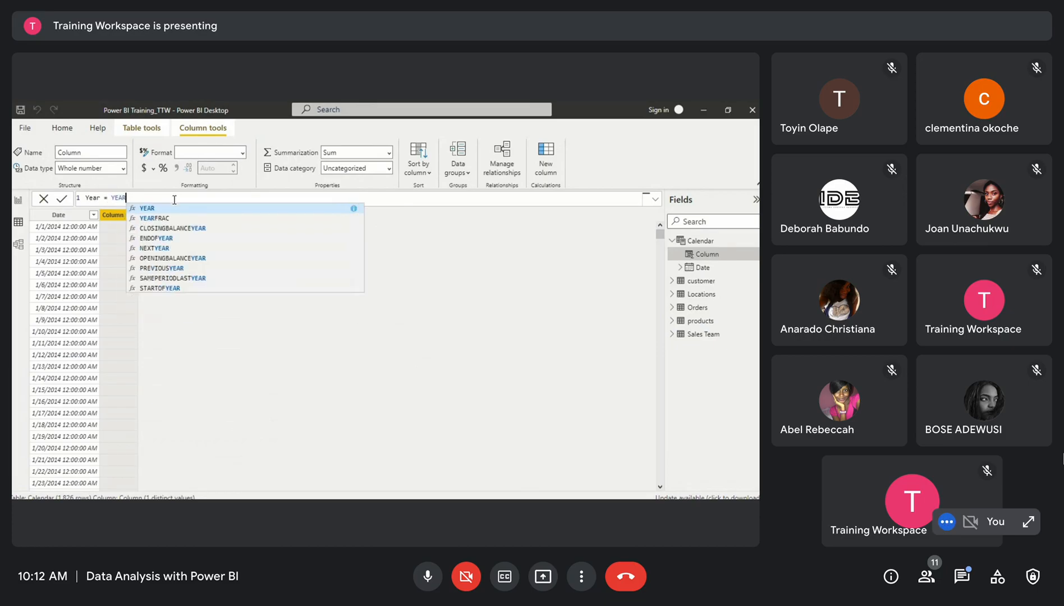
{"action": "left_click", "coordinate": [165, 208]}
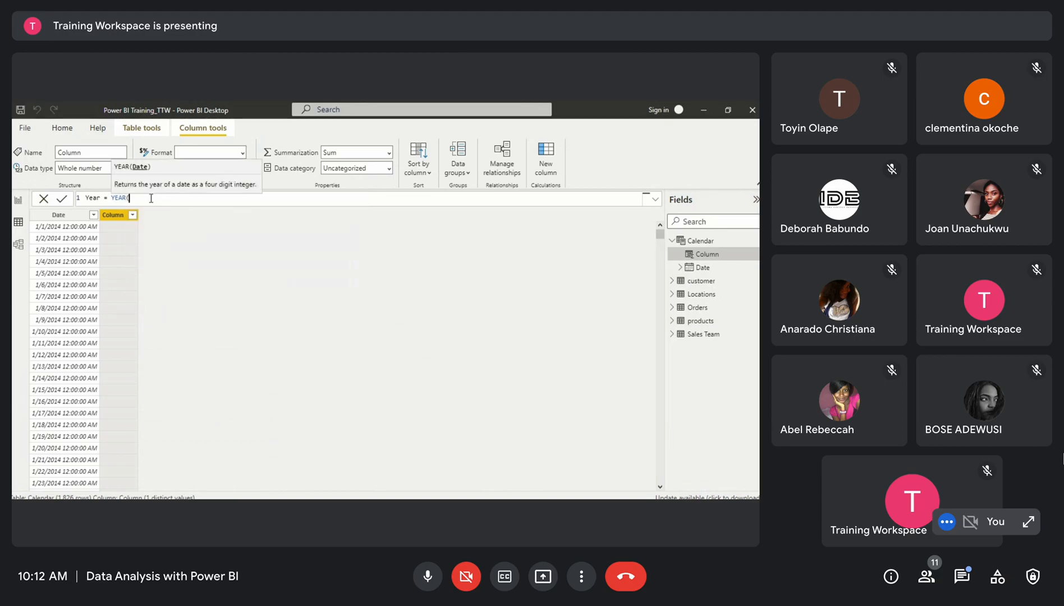
{"action": "type", "text": "CALEN"}
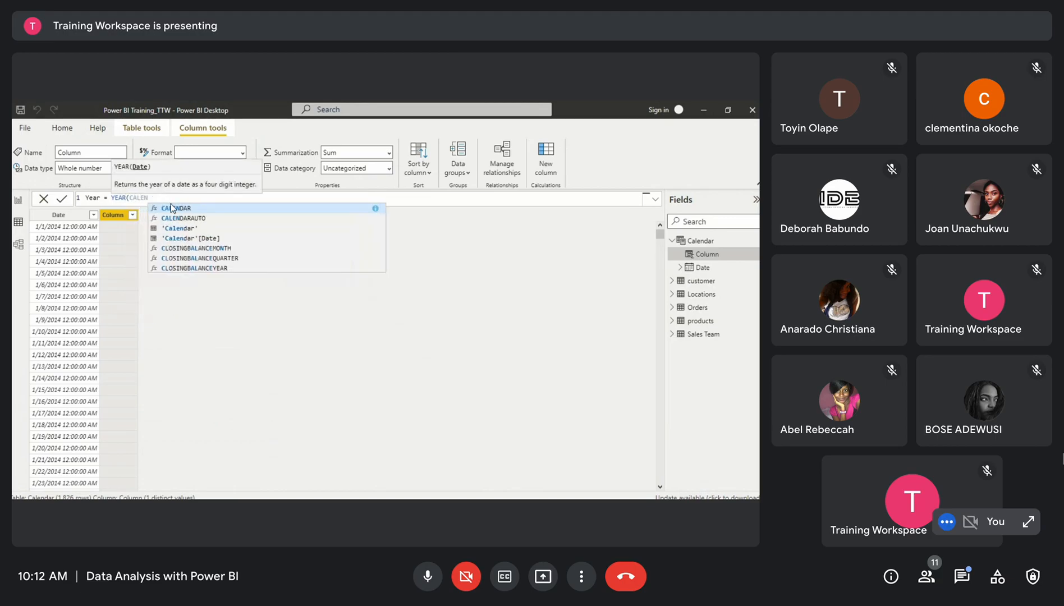
{"action": "left_click", "coordinate": [195, 238]}
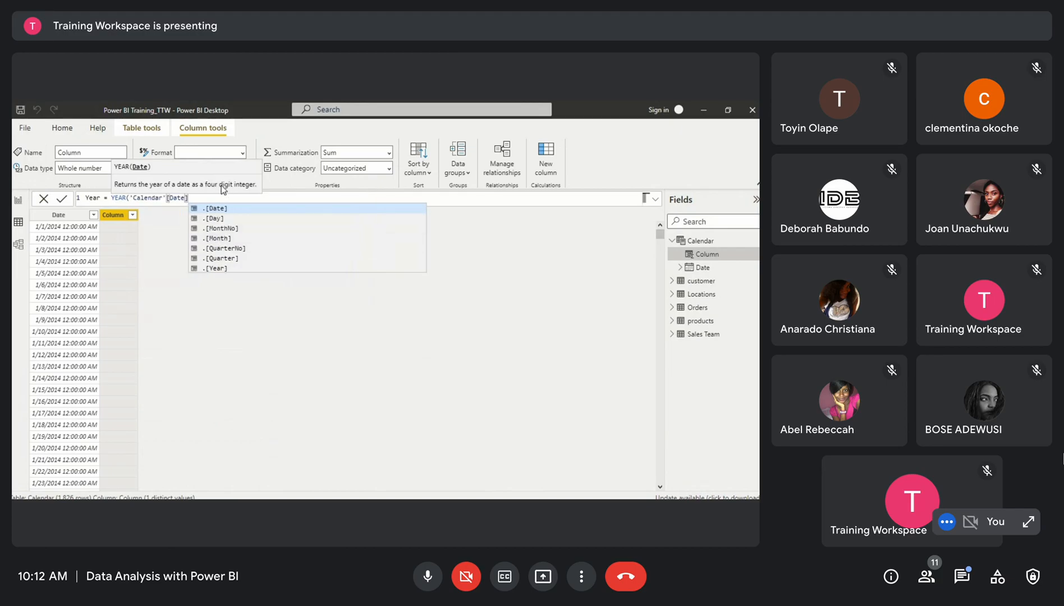
{"action": "type", "text": ")"}
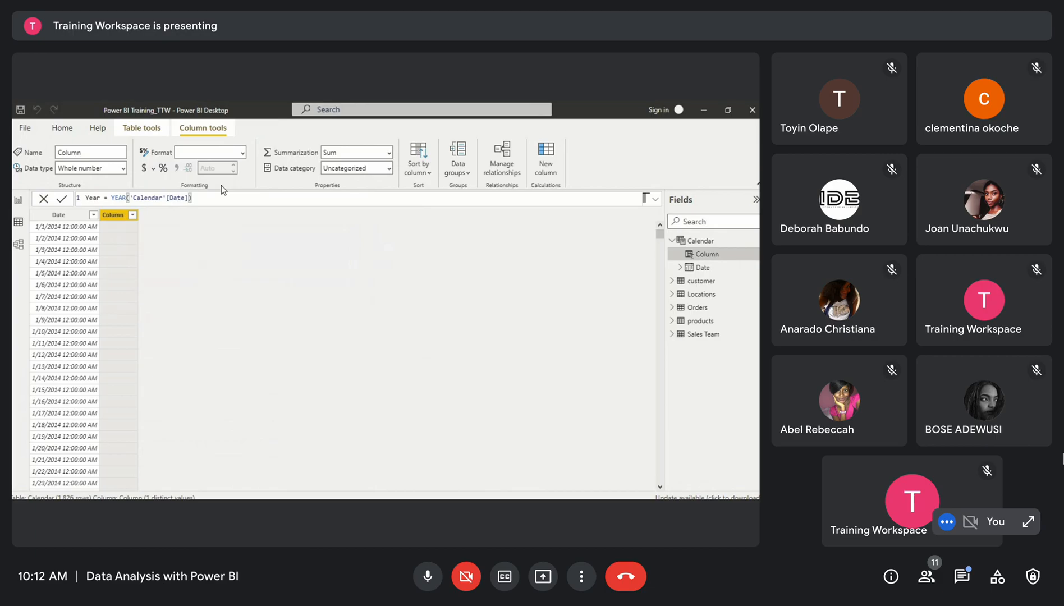
{"action": "key", "text": "Return"}
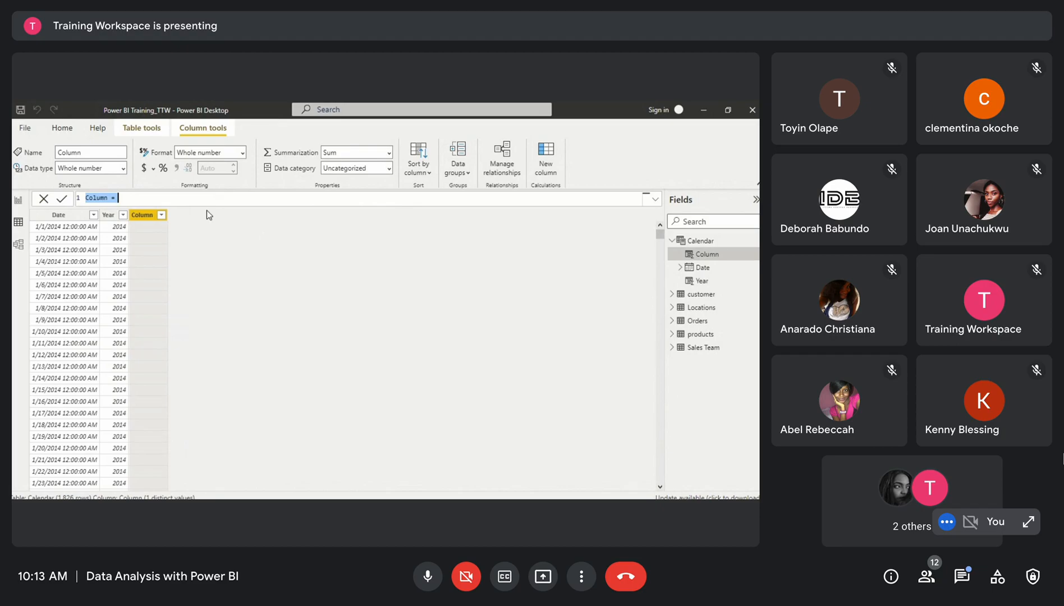
{"action": "type", "text": "Month ="}
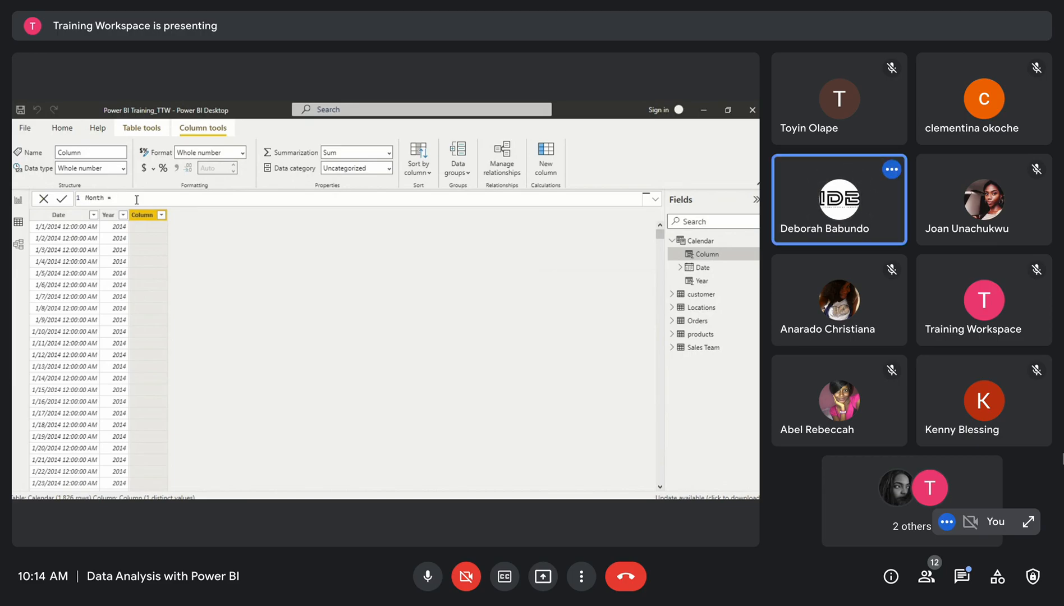
Add another calculated column with the formula Month = MONTH('Calendar'[Date]) and commit it
{"action": "type", "text": "Month"}
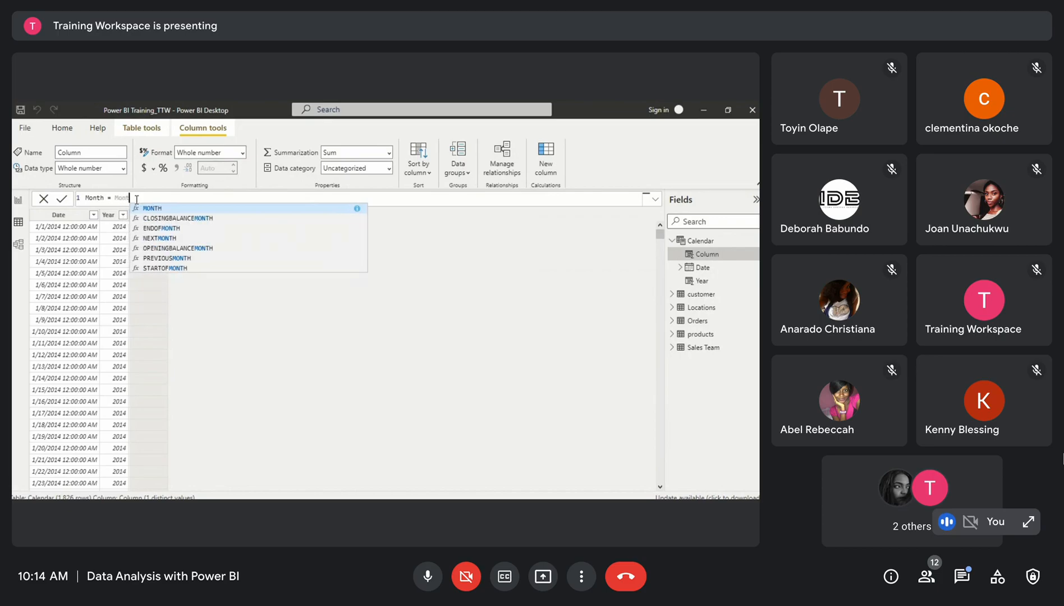
{"action": "left_click", "coordinate": [164, 212]}
{"action": "type", "text": "calen"}
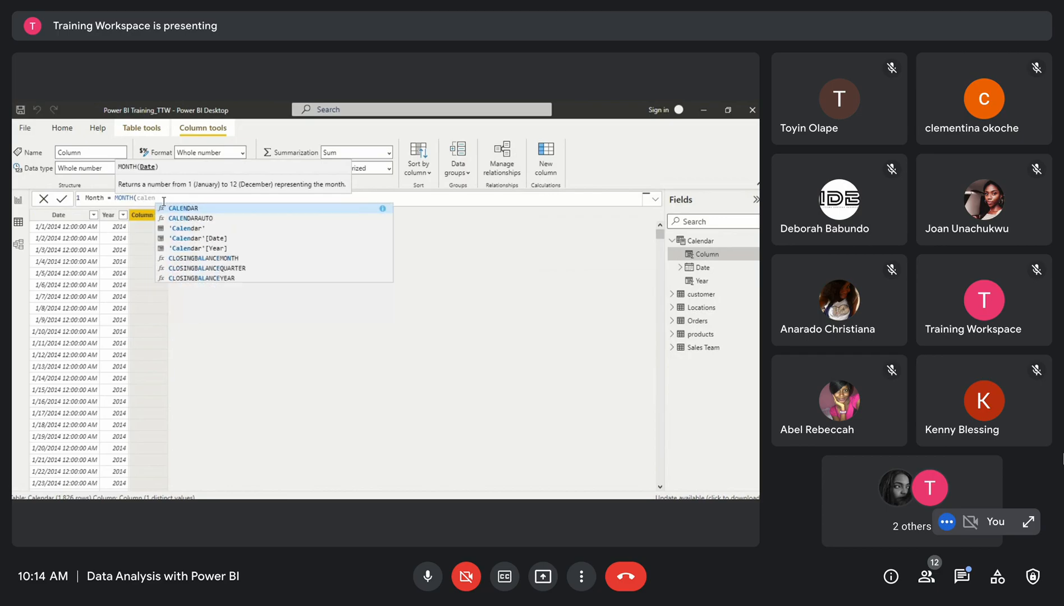
{"action": "type", "text": "d"}
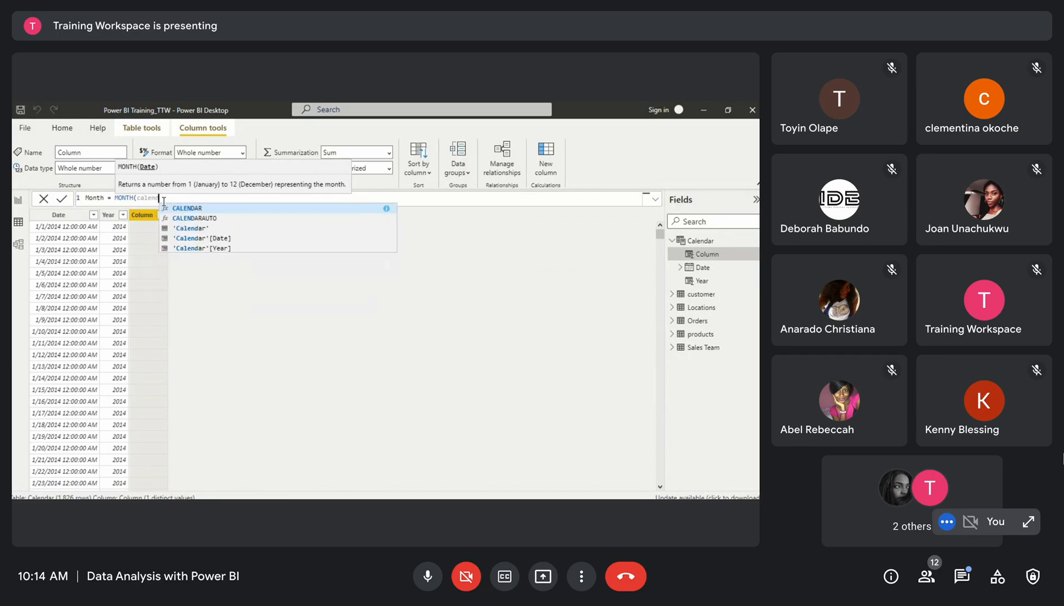
{"action": "left_click", "coordinate": [209, 240]}
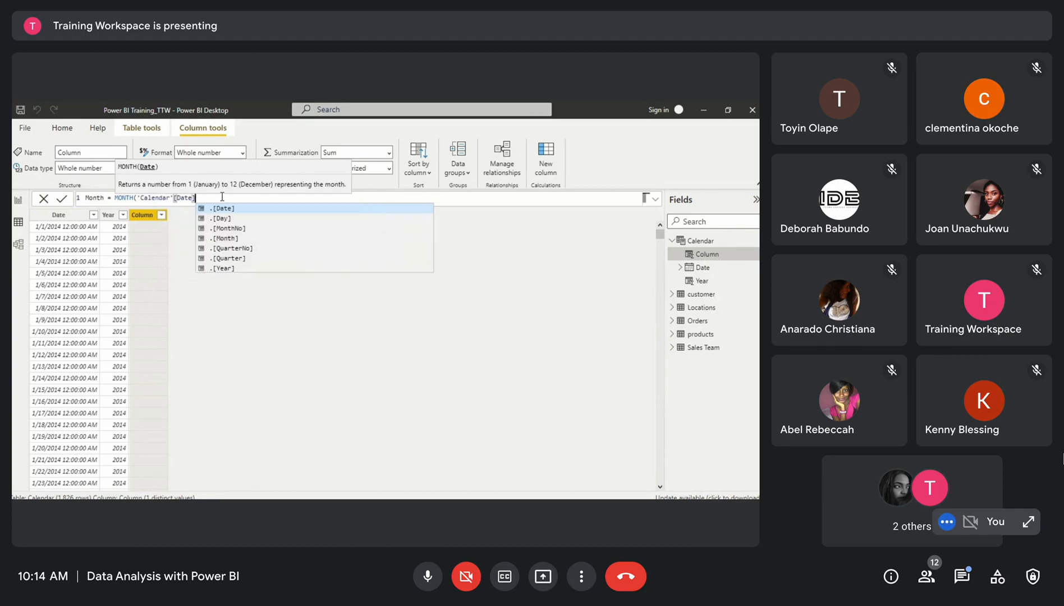
{"action": "type", "text": ")"}
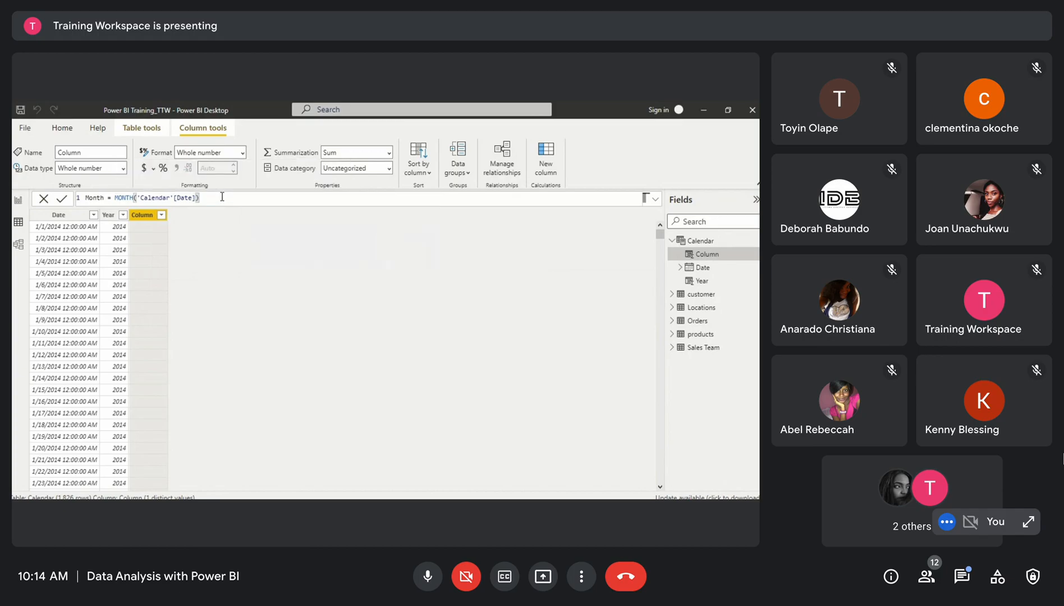
{"action": "key", "text": "Return"}
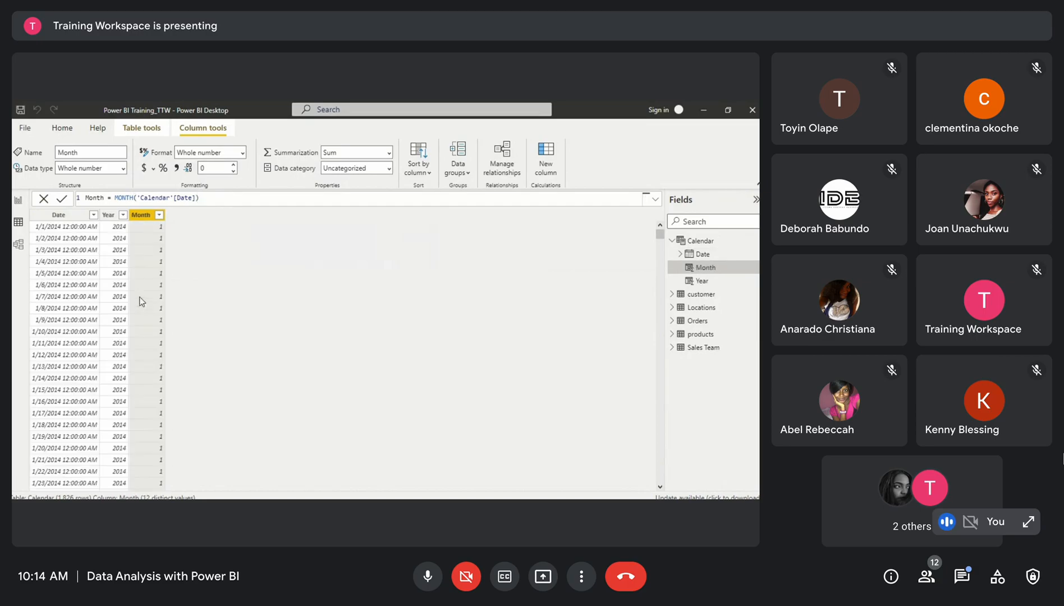
Scroll through the Calendar table rows to review the Month column values against the dates
{"action": "scroll", "coordinate": [93, 380], "scroll_direction": "down", "scroll_amount": 1}
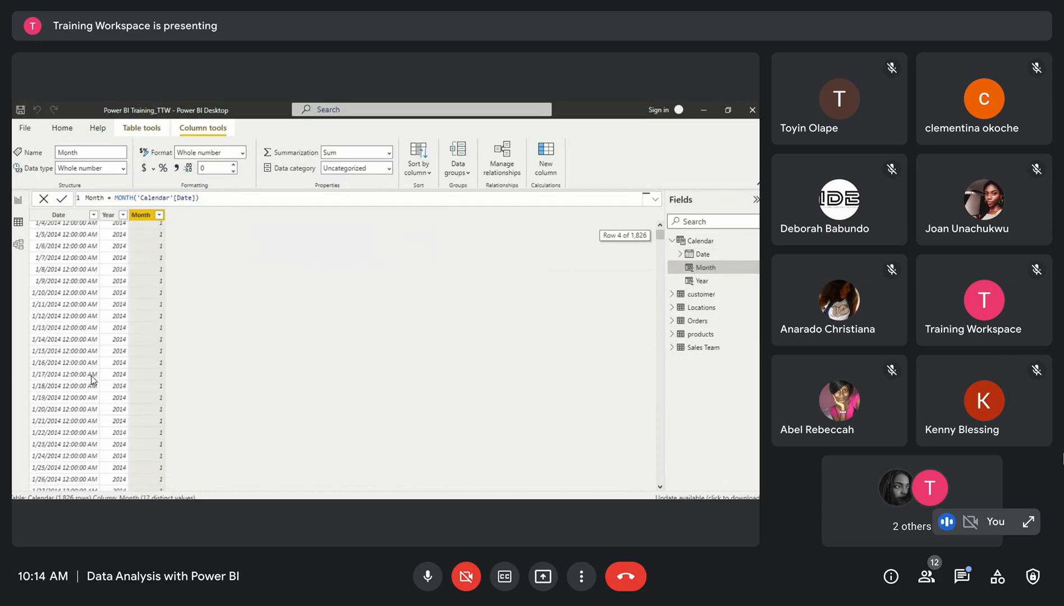
{"action": "scroll", "coordinate": [90, 387], "scroll_direction": "up", "scroll_amount": 1}
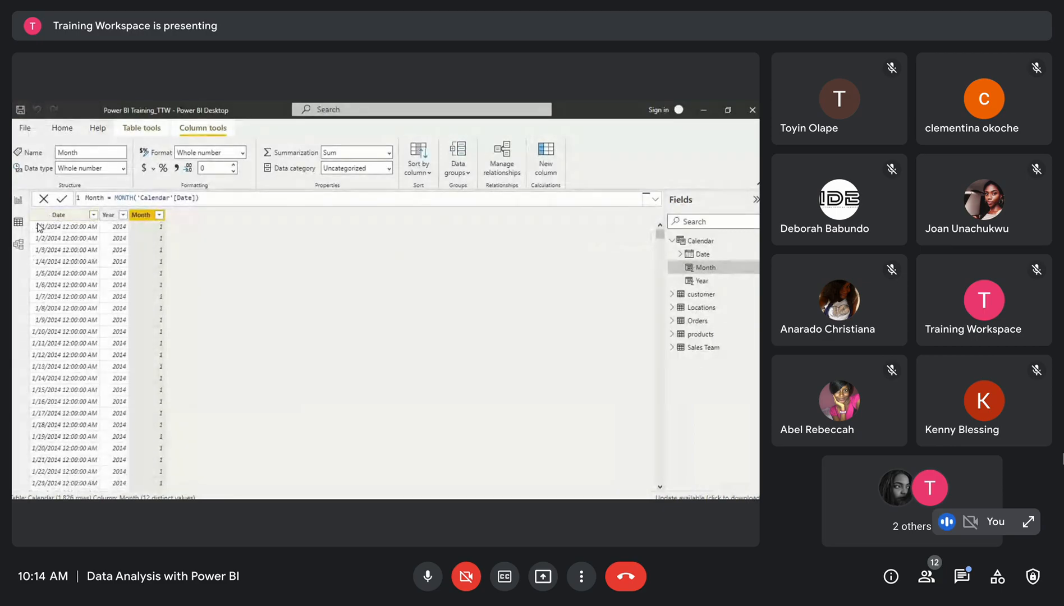
{"action": "scroll", "coordinate": [77, 440], "scroll_direction": "down", "scroll_amount": 15}
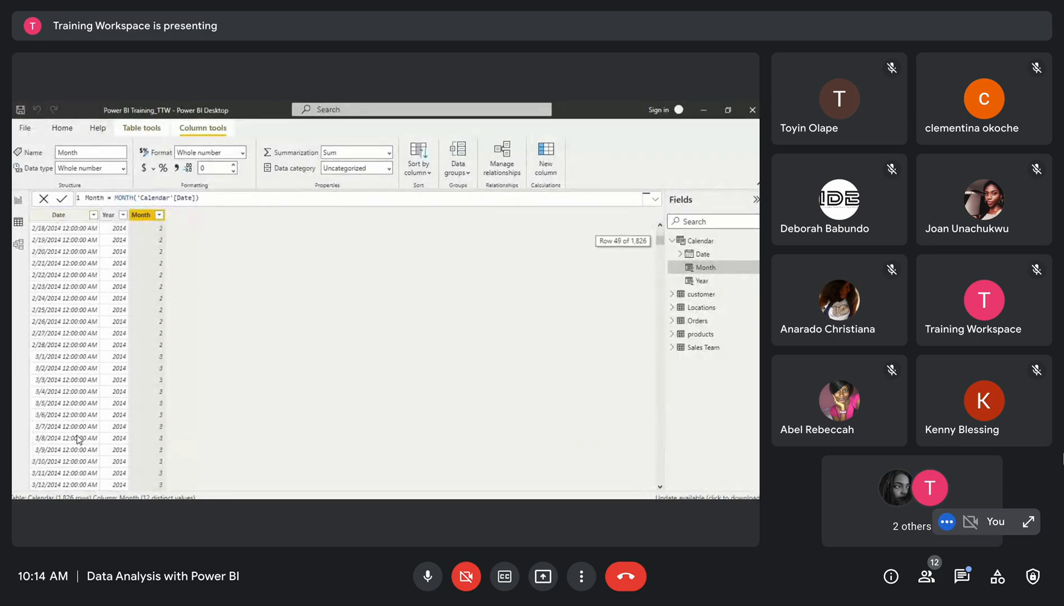
{"action": "scroll", "coordinate": [77, 440], "scroll_direction": "up", "scroll_amount": 4}
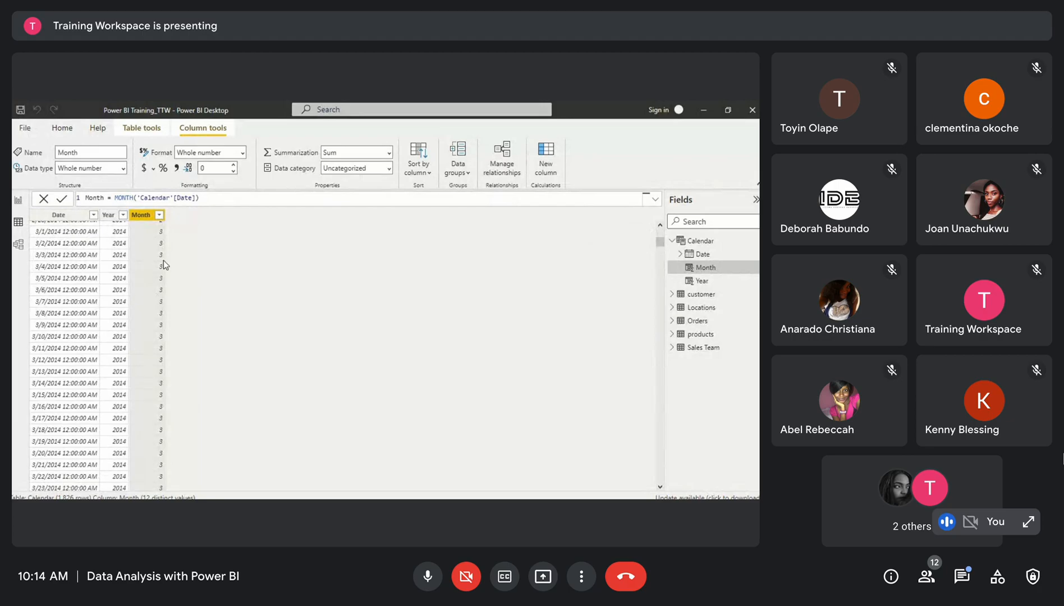
{"action": "scroll", "coordinate": [157, 449], "scroll_direction": "down", "scroll_amount": 5}
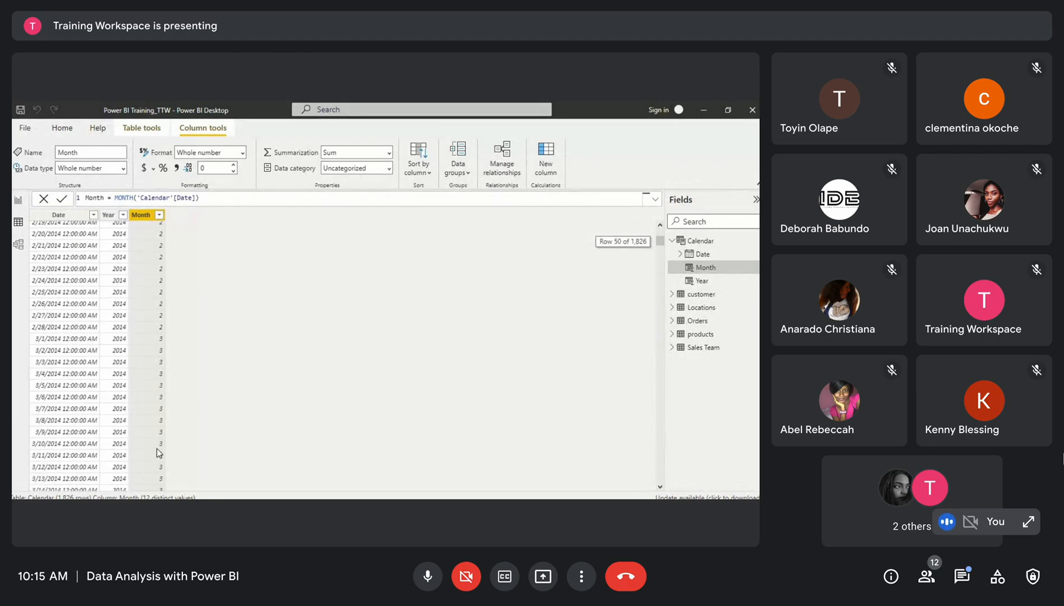
{"action": "scroll", "coordinate": [159, 453], "scroll_direction": "down", "scroll_amount": 18}
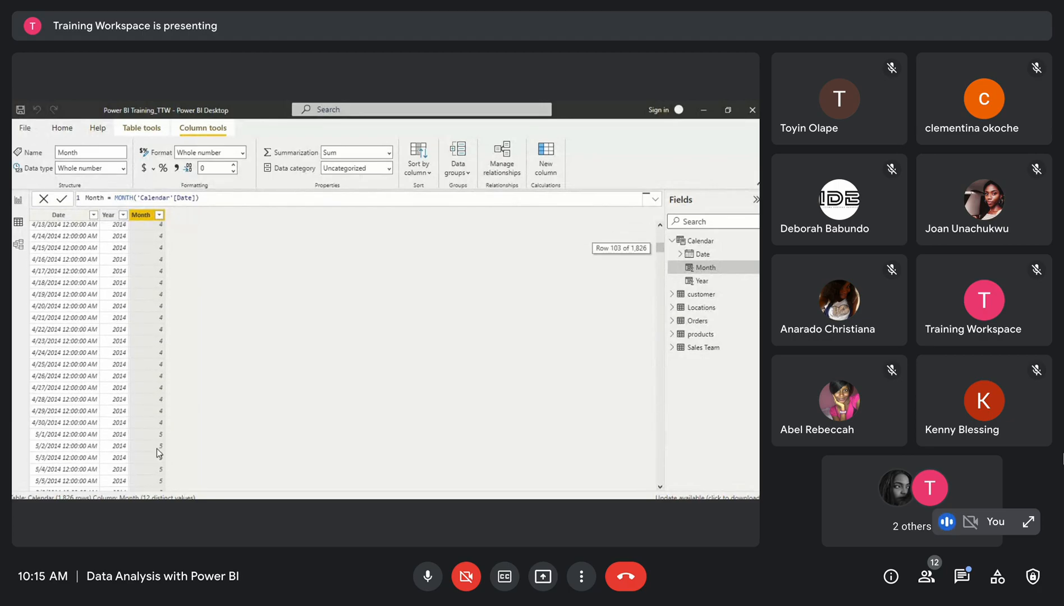
{"action": "scroll", "coordinate": [157, 282], "scroll_direction": "up", "scroll_amount": 20}
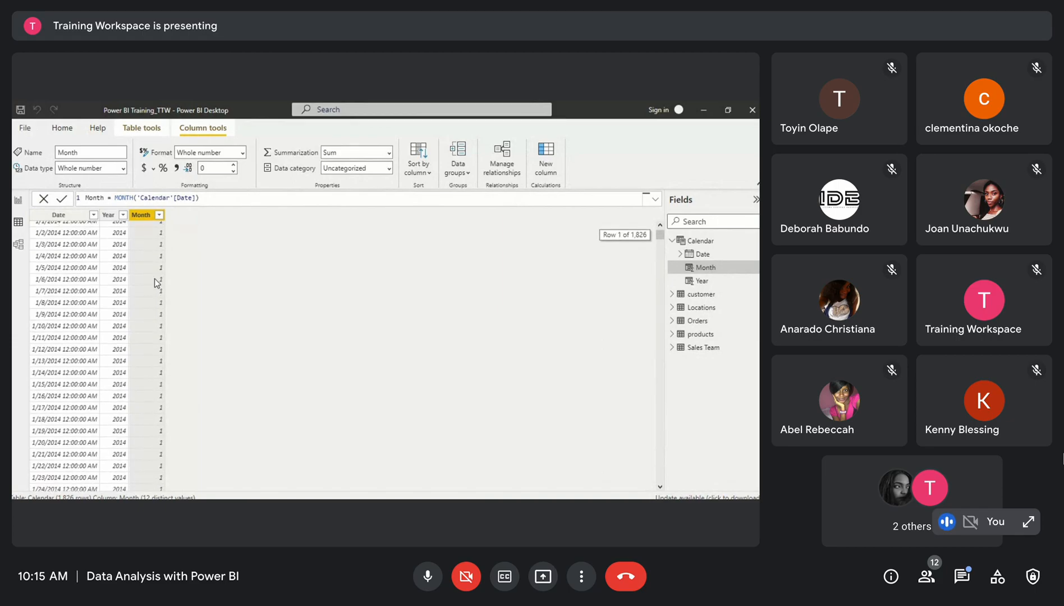
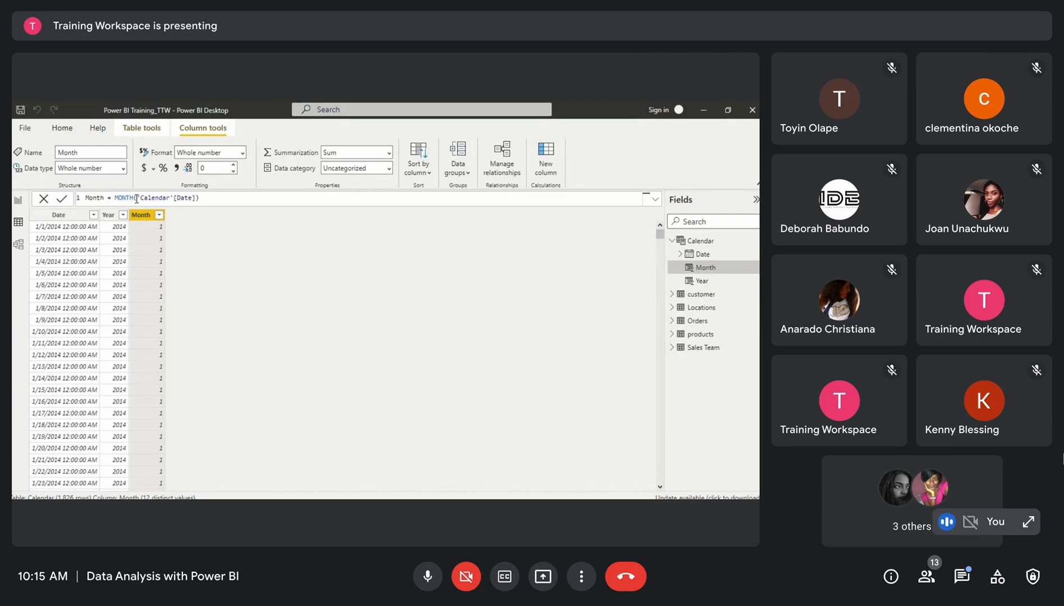
Change the Calendar table formula to Calendar = CALENDARAUTO(3) and commit it
{"action": "left_click", "coordinate": [213, 198]}
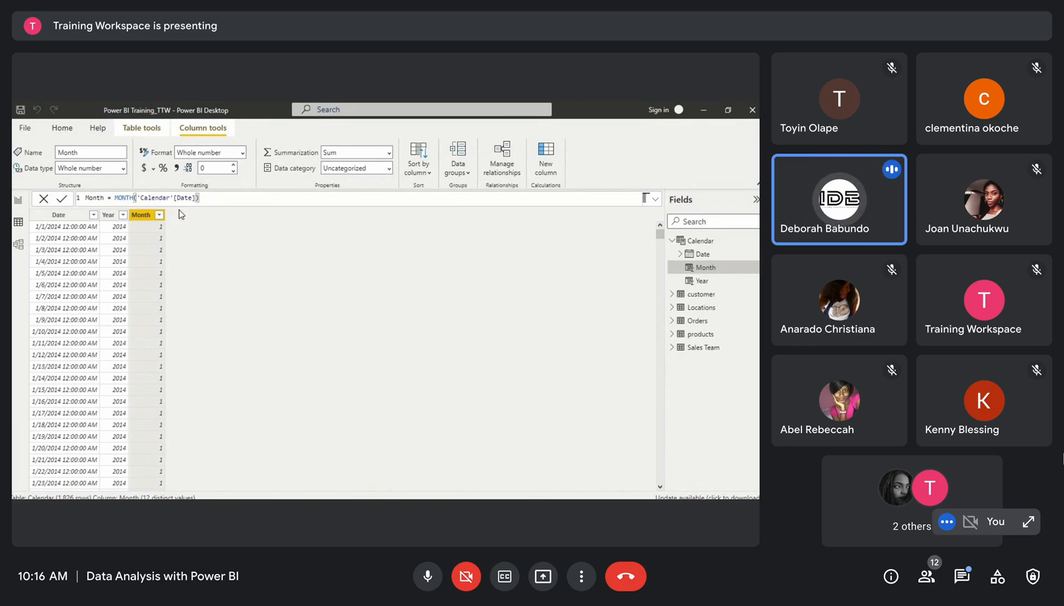
{"action": "left_click", "coordinate": [78, 216]}
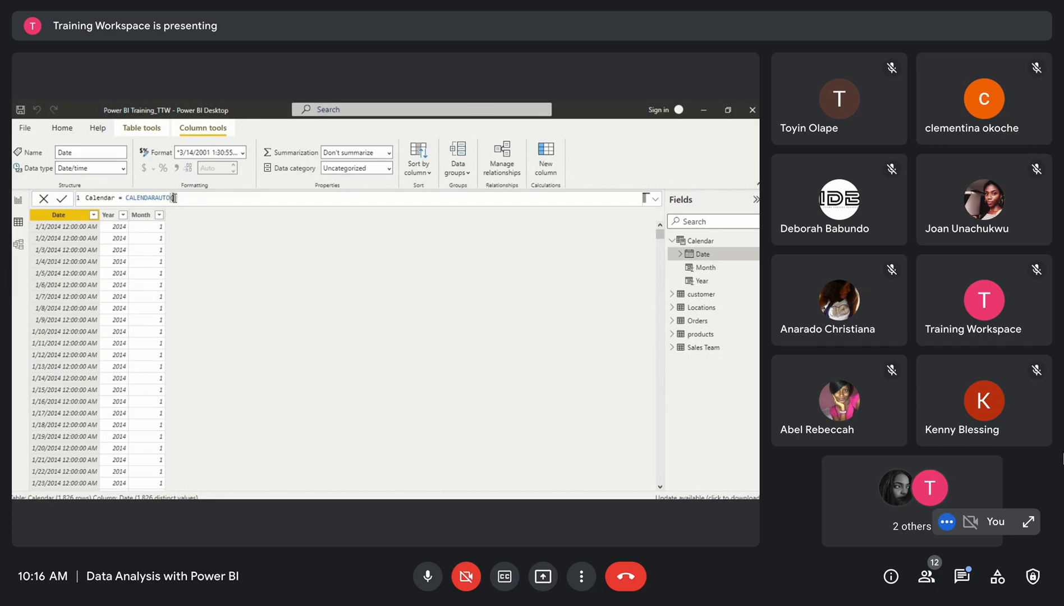
{"action": "left_click", "coordinate": [175, 198]}
{"action": "type", "text": "3"}
{"action": "key", "text": "Return"}
Scroll through the Calendar table rows to review the generated dates
{"action": "scroll", "coordinate": [162, 312], "scroll_direction": "down", "scroll_amount": 3}
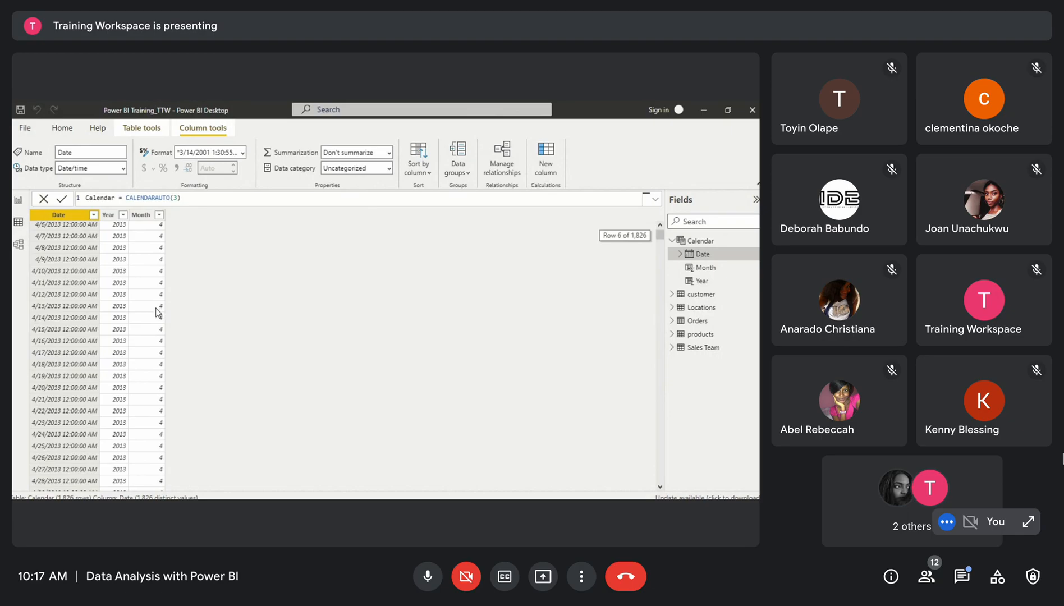
{"action": "scroll", "coordinate": [157, 304], "scroll_direction": "up", "scroll_amount": 3}
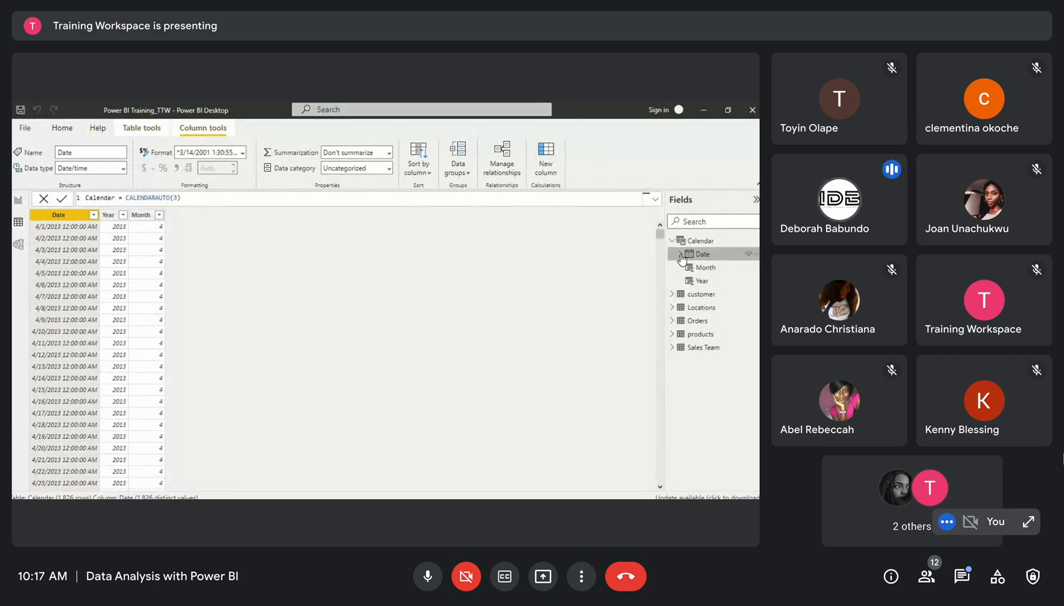
{"action": "left_click_drag", "start_coordinate": [660, 233], "coordinate": [219, 402]}
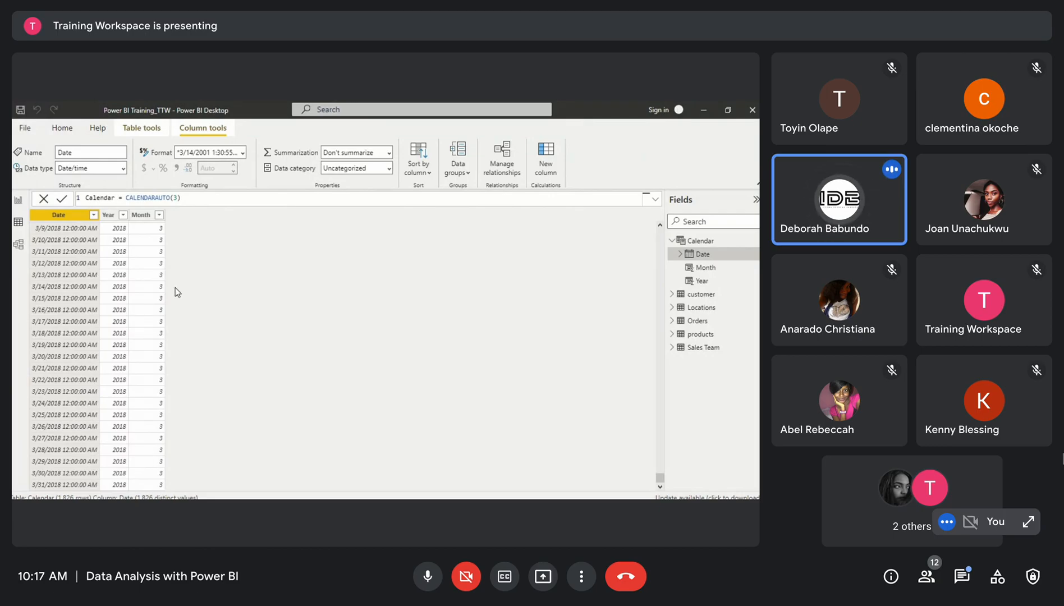
{"action": "scroll", "coordinate": [137, 282], "scroll_direction": "up", "scroll_amount": 15}
{"action": "scroll", "coordinate": [137, 282], "scroll_direction": "up", "scroll_amount": 10}
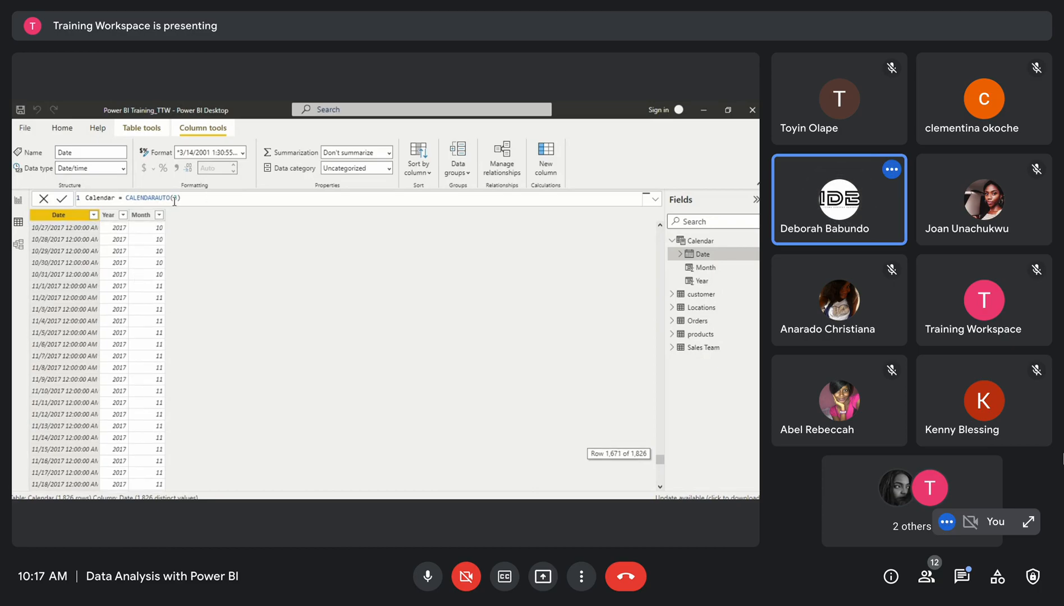
Revert the Calendar table formula to CALENDARAUTO() and commit it
{"action": "key", "text": "BackSpace"}
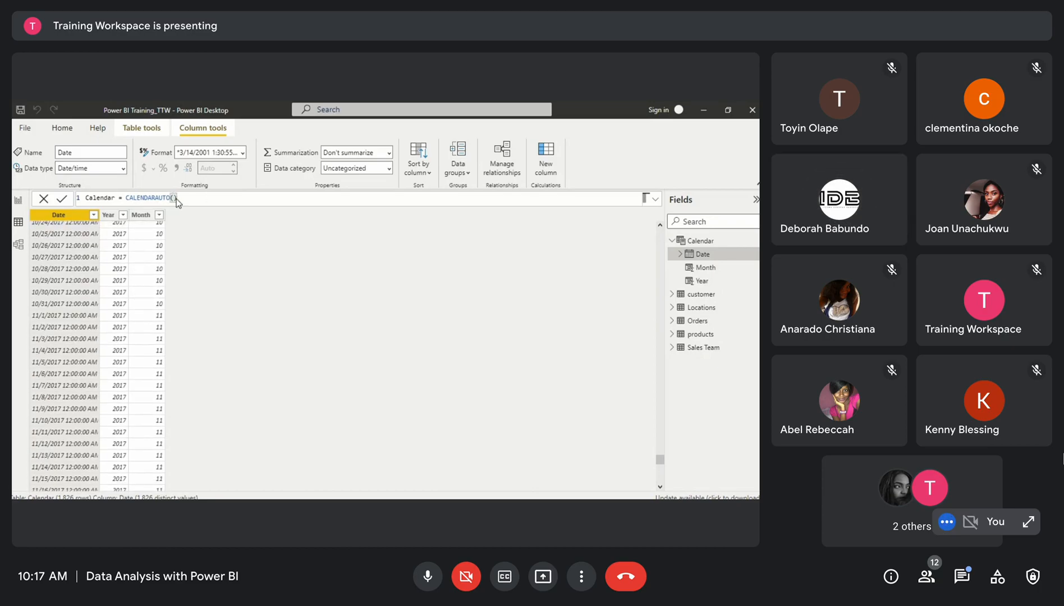
{"action": "key", "text": "Return"}
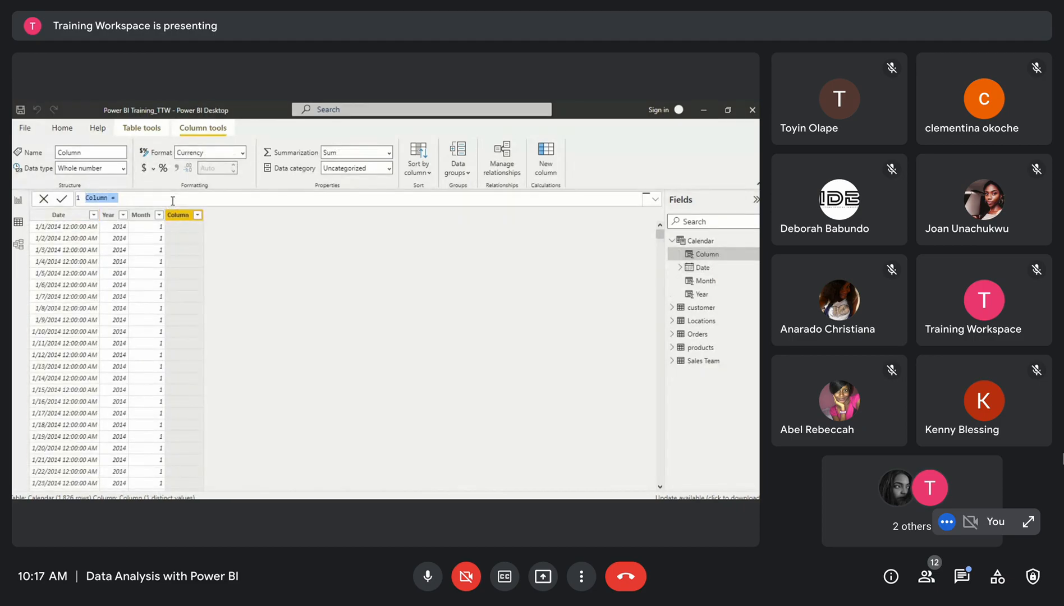
Add a calculated column with the formula MonthName = FORMAT('Calendar'[Date], "MMM") and commit it
{"action": "type", "text": "MonthName = For"}
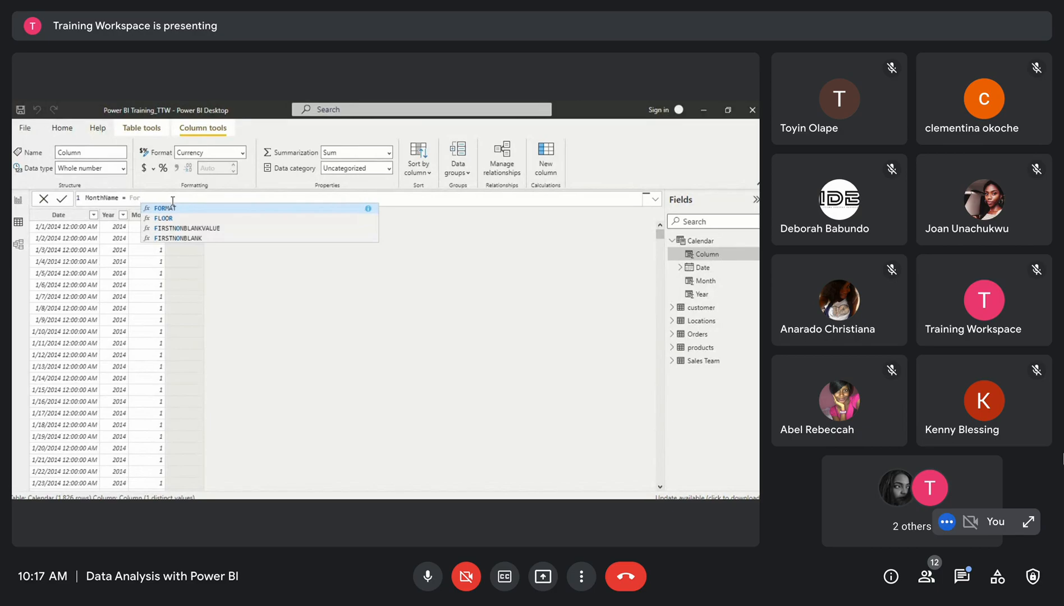
{"action": "left_click", "coordinate": [172, 209]}
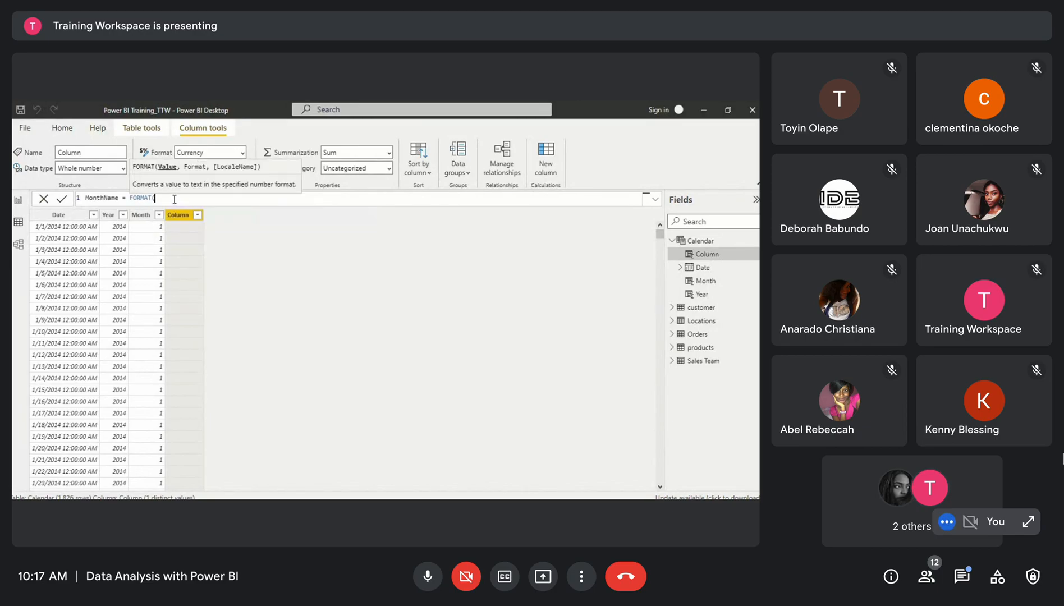
{"action": "type", "text": "calen"}
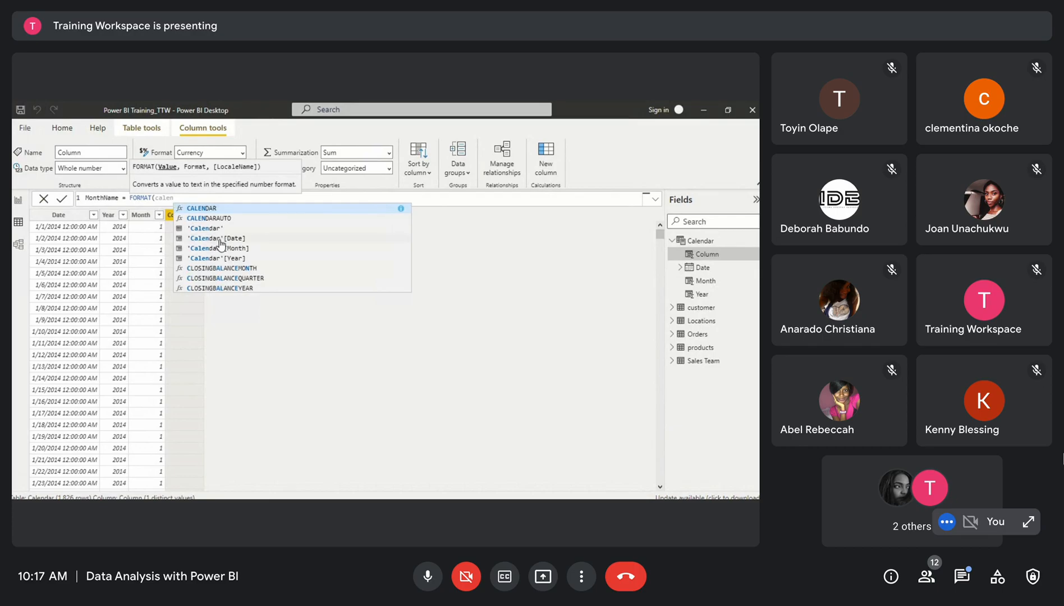
{"action": "left_click", "coordinate": [220, 243]}
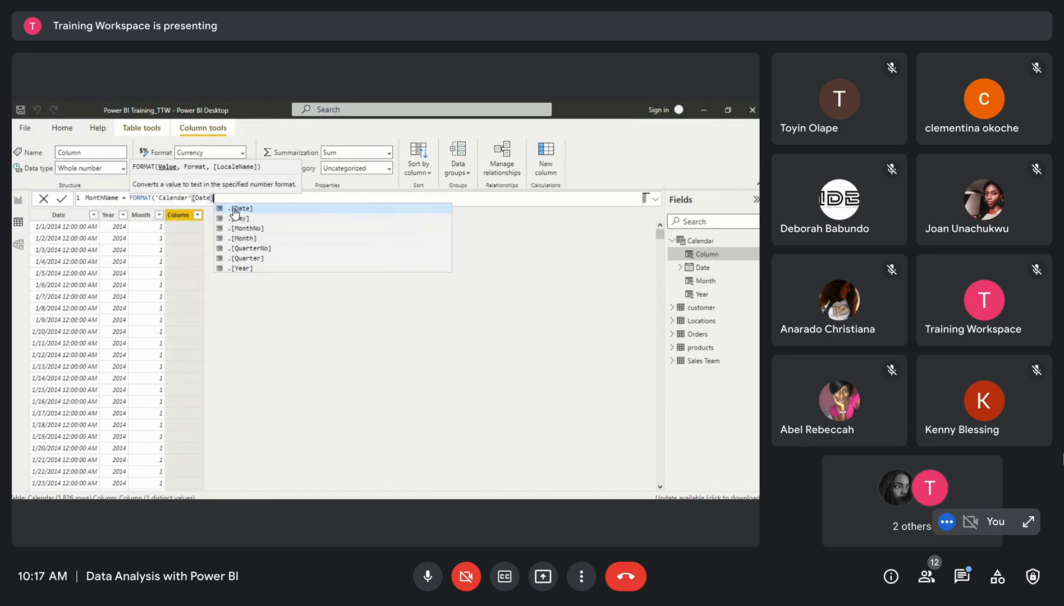
{"action": "type", "text": ", "}
{"action": "type", "text": "\""}
{"action": "type", "text": "\""}
{"action": "type", "text": "\"MMM"}
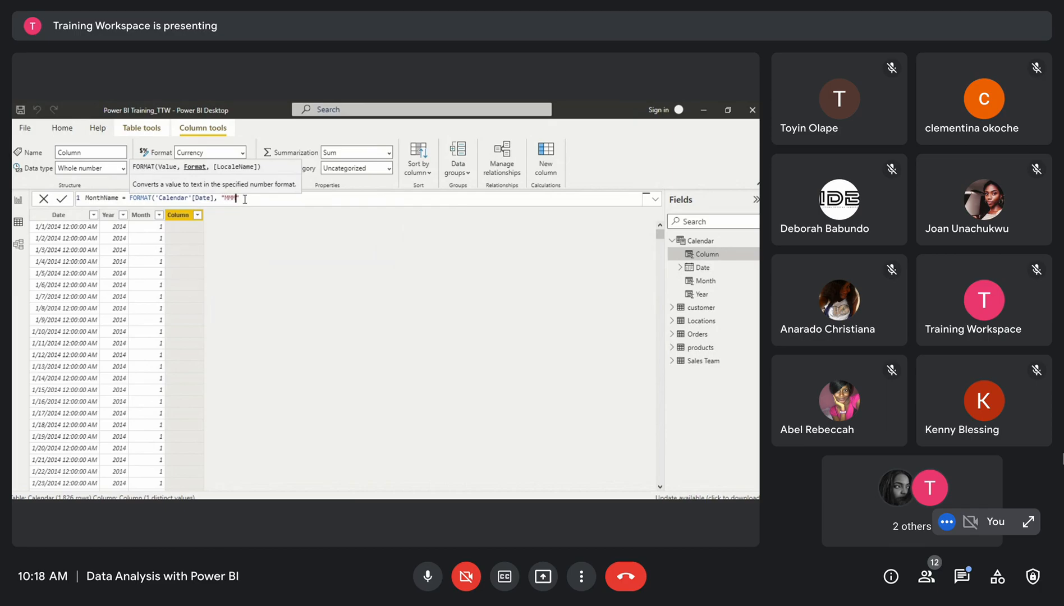
{"action": "key", "text": "Right"}
{"action": "type", "text": ")"}
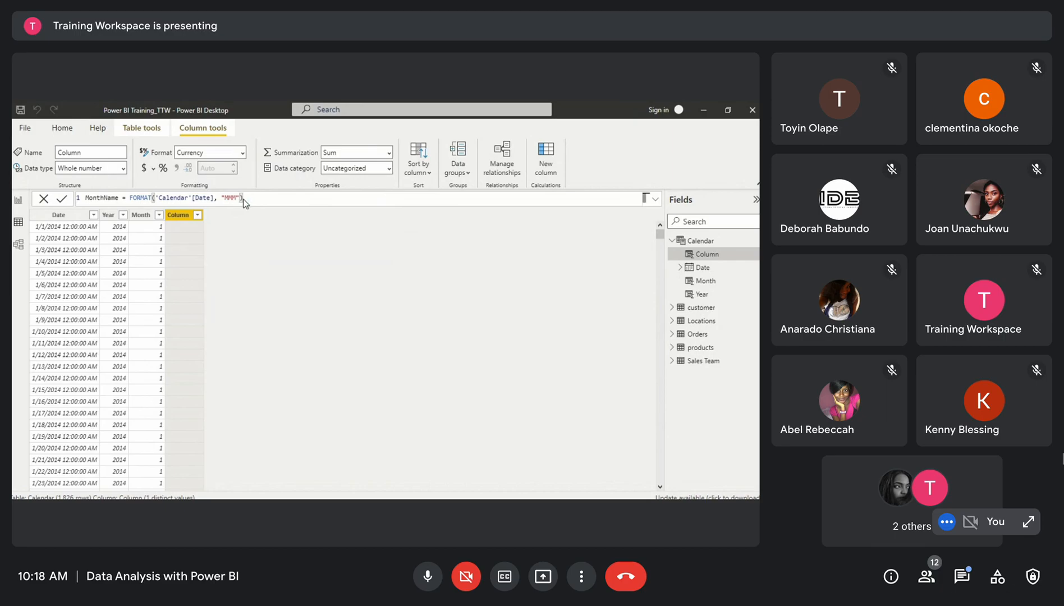
{"action": "key", "text": "Return"}
Change the MonthName format string to "MMMM" to show full month names and commit it
{"action": "scroll", "coordinate": [189, 367], "scroll_direction": "down", "scroll_amount": 1}
{"action": "scroll", "coordinate": [187, 367], "scroll_direction": "down", "scroll_amount": 1}
{"action": "scroll", "coordinate": [185, 369], "scroll_direction": "up", "scroll_amount": 3}
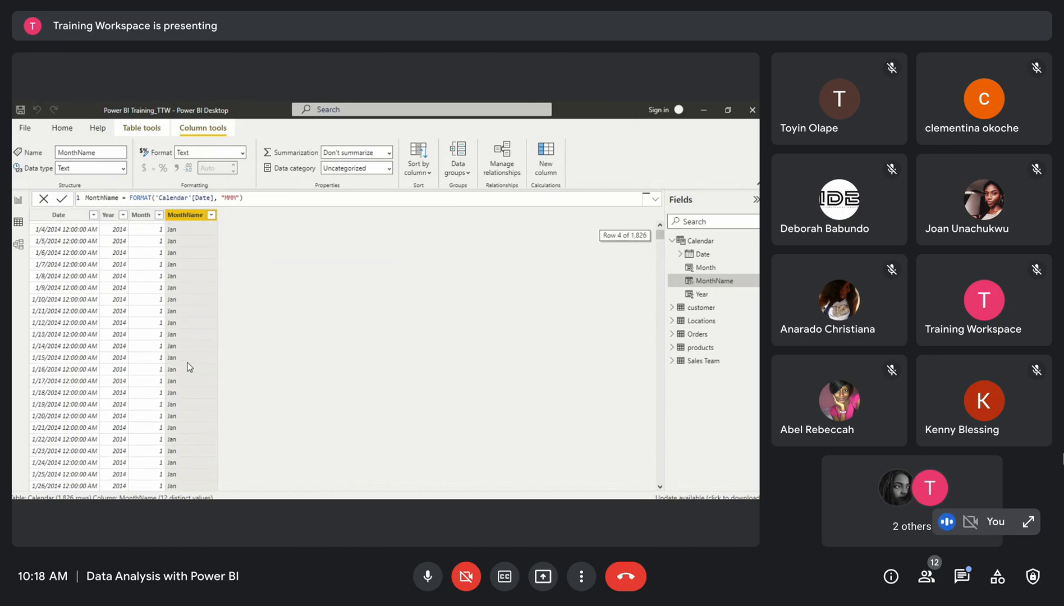
{"action": "left_click", "coordinate": [237, 197]}
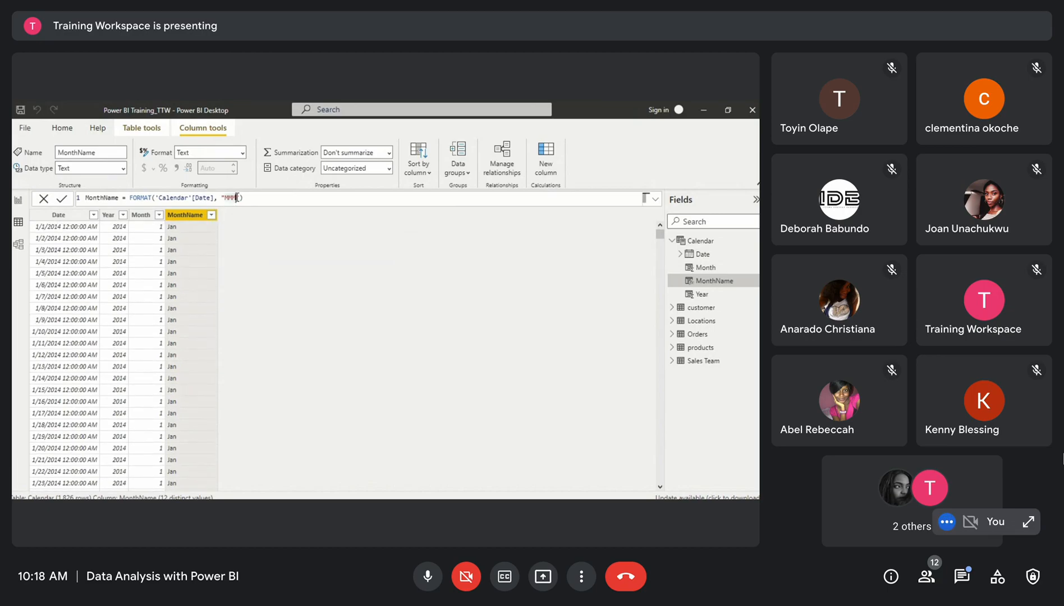
{"action": "type", "text": "M"}
{"action": "left_click", "coordinate": [257, 198]}
{"action": "key", "text": "Return"}
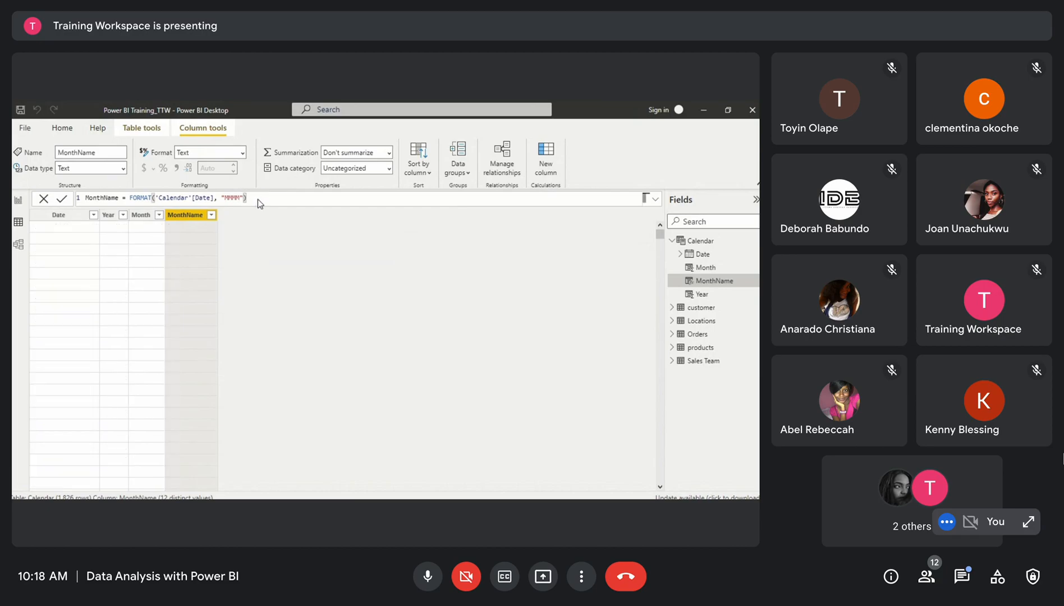
{"action": "scroll", "coordinate": [209, 332], "scroll_direction": "down", "scroll_amount": 20}
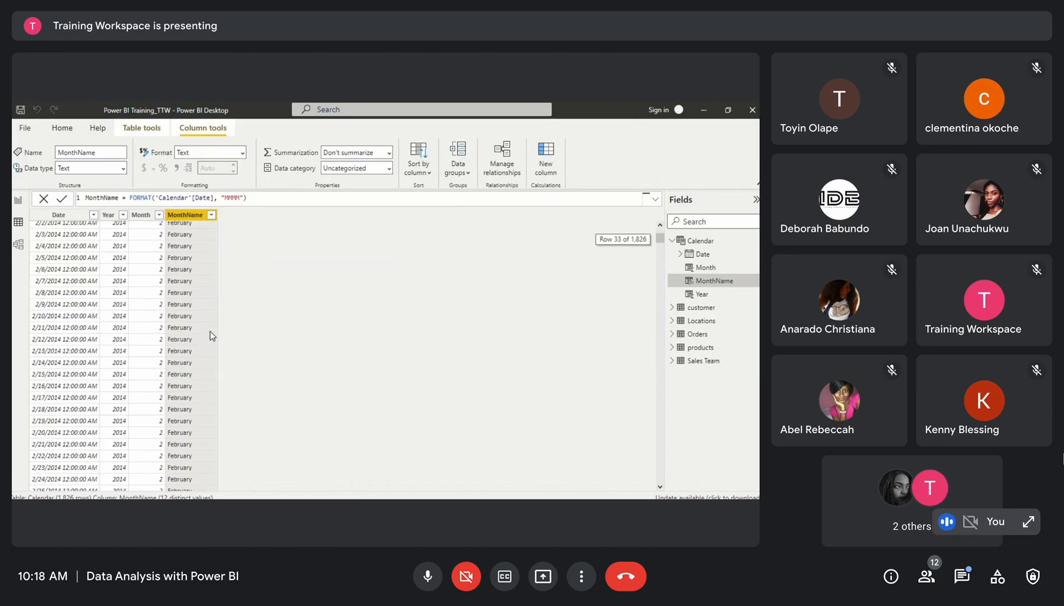
{"action": "scroll", "coordinate": [210, 335], "scroll_direction": "up", "scroll_amount": 20}
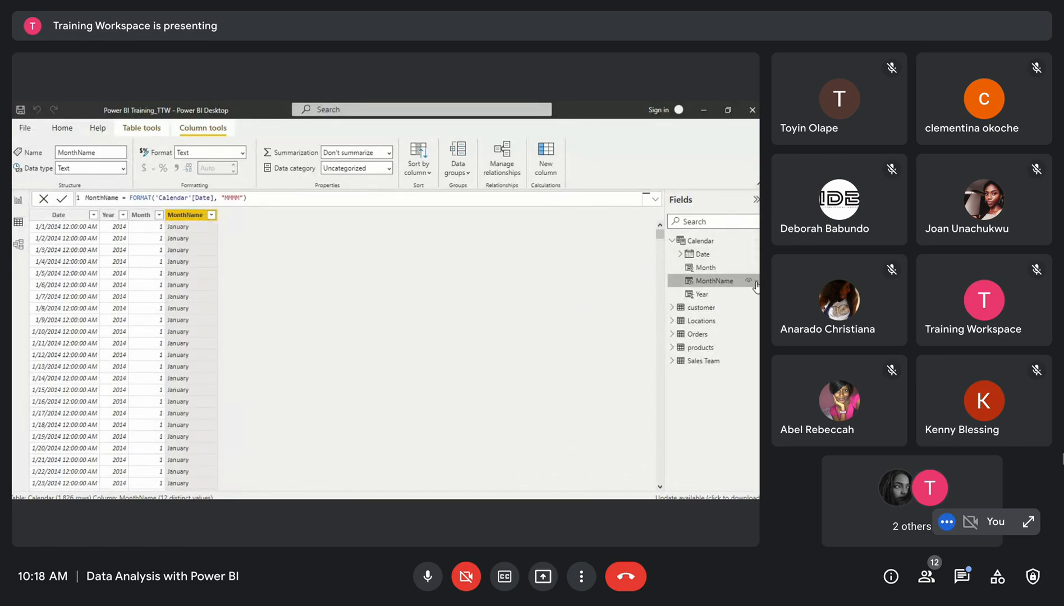
Add a new calculated column with the formula DayNo = DAY('Calendar'[Date]) and commit it
{"action": "left_click", "coordinate": [545, 159]}
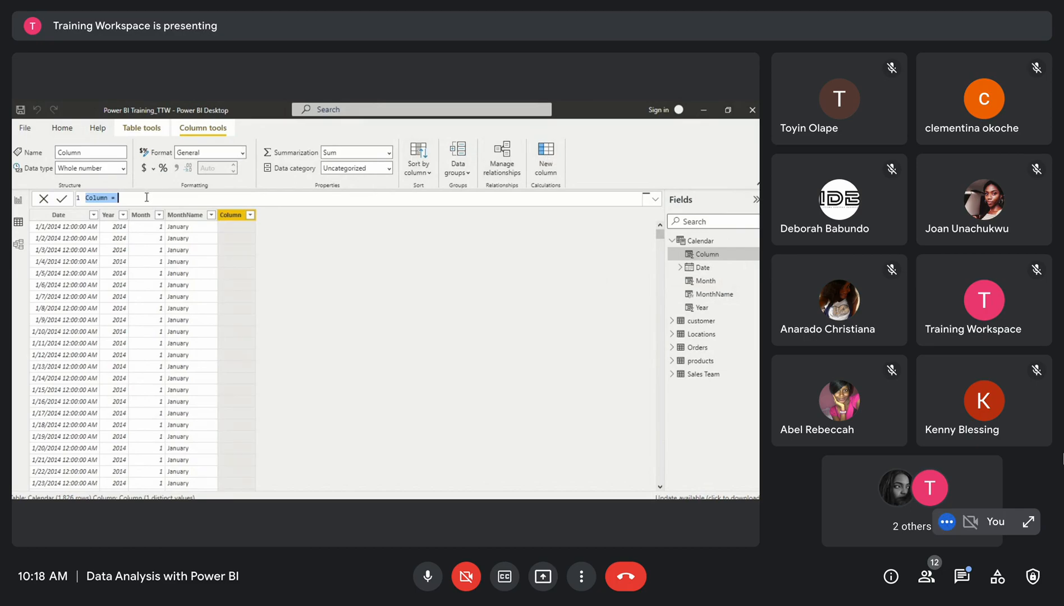
{"action": "type", "text": "DayNo = D"}
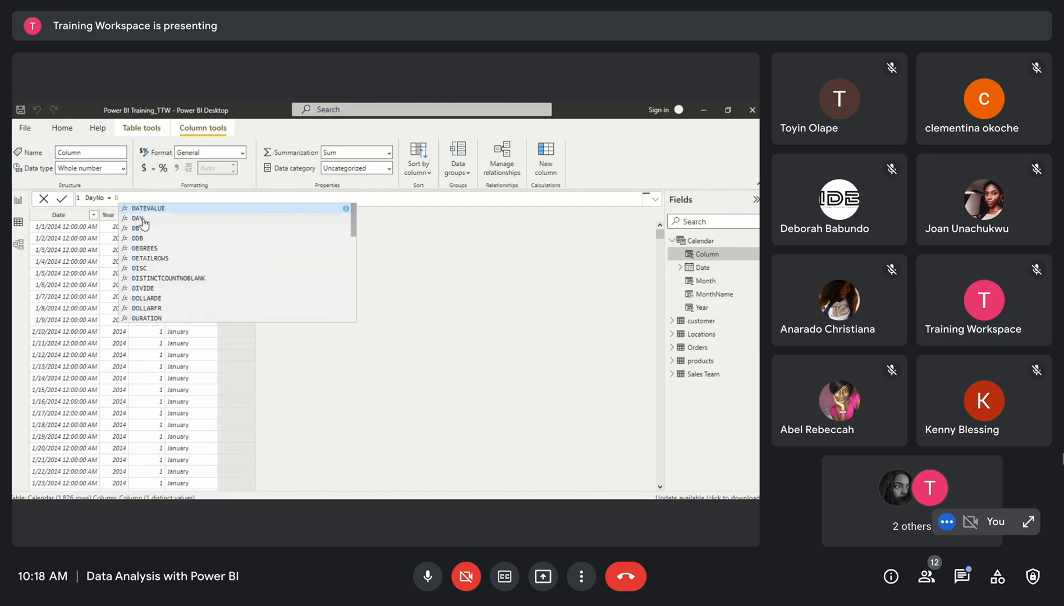
{"action": "left_click", "coordinate": [143, 222]}
{"action": "type", "text": "CAL"}
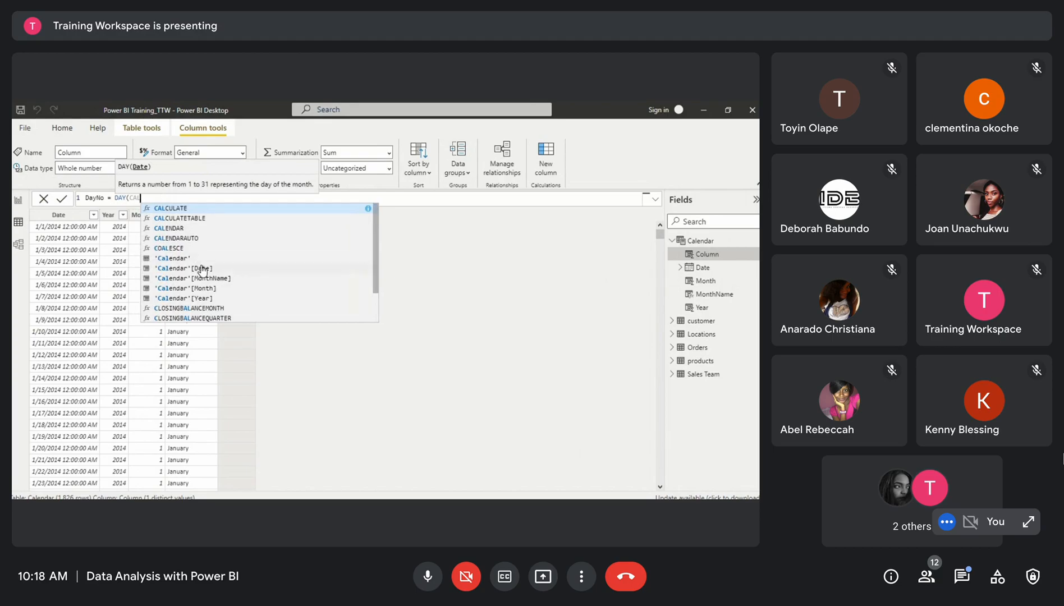
{"action": "left_click", "coordinate": [200, 267]}
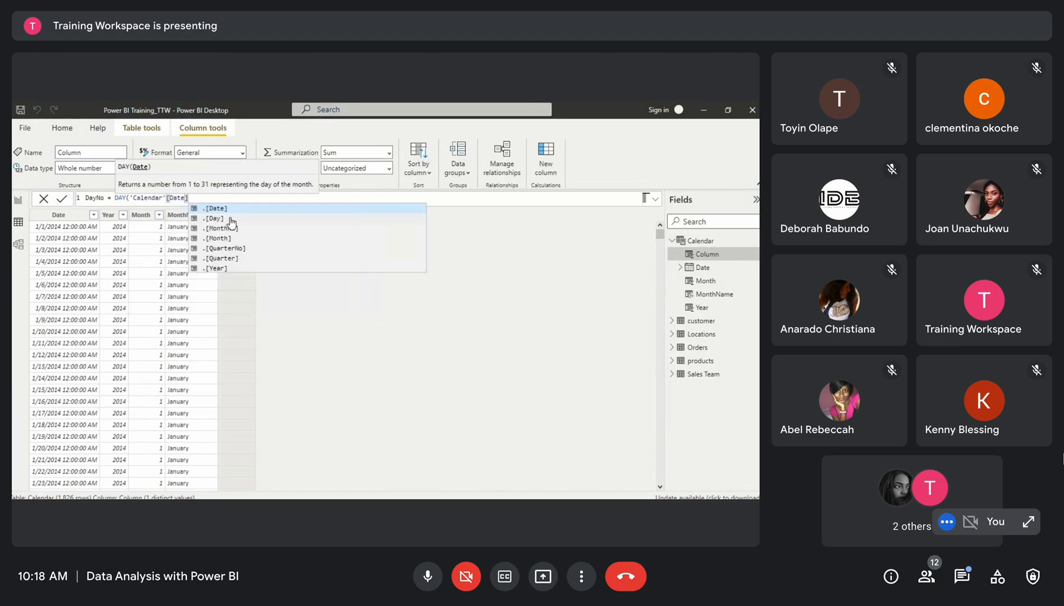
{"action": "type", "text": ")"}
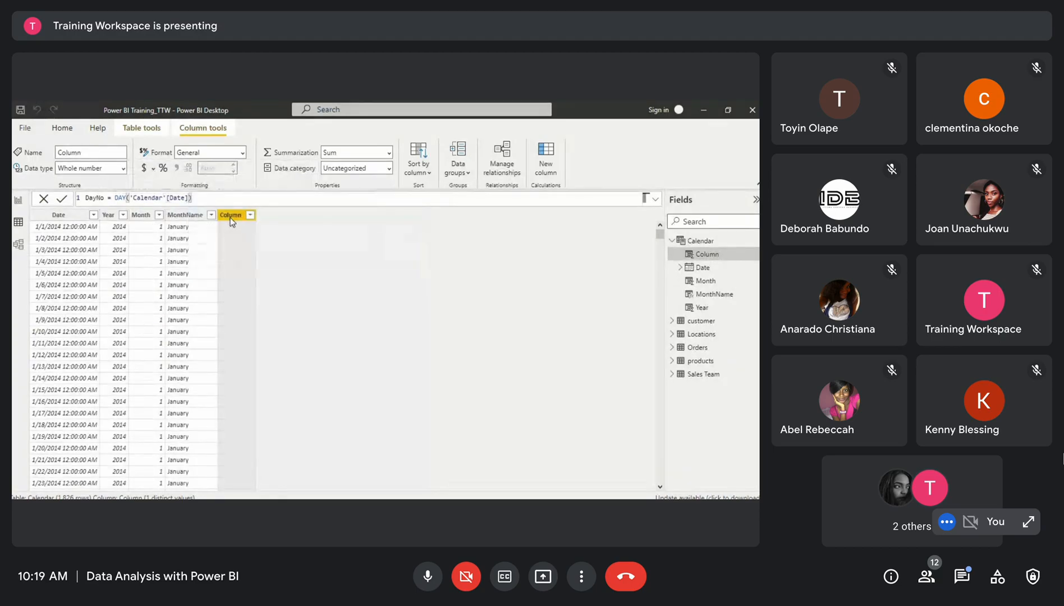
{"action": "key", "text": "Return"}
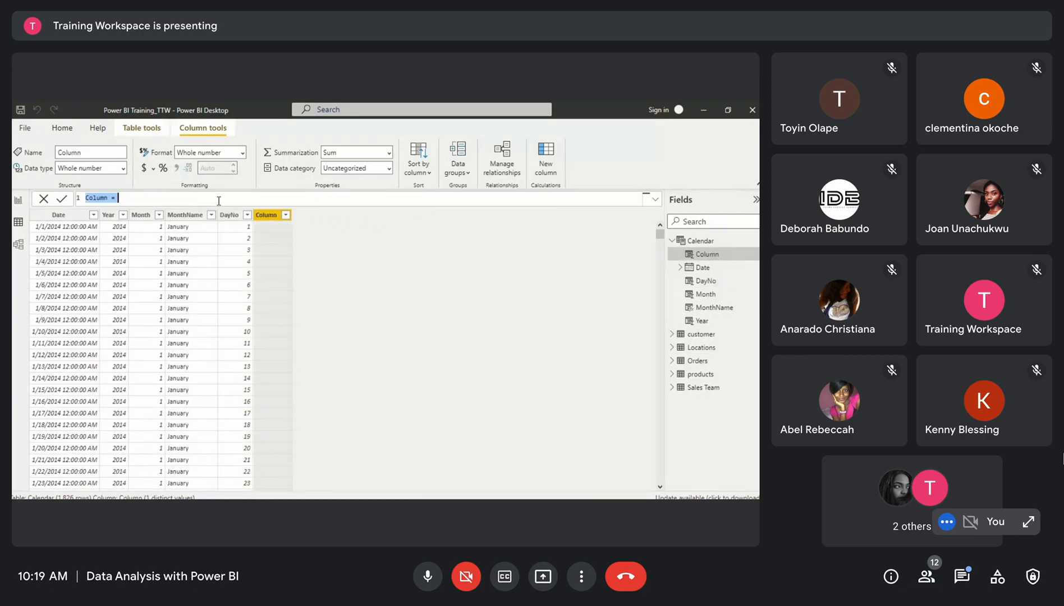
Add a calculated column with the formula DayName = FORMAT('Calendar'[Date], "ddd") and commit it
{"action": "type", "text": "DayName = form"}
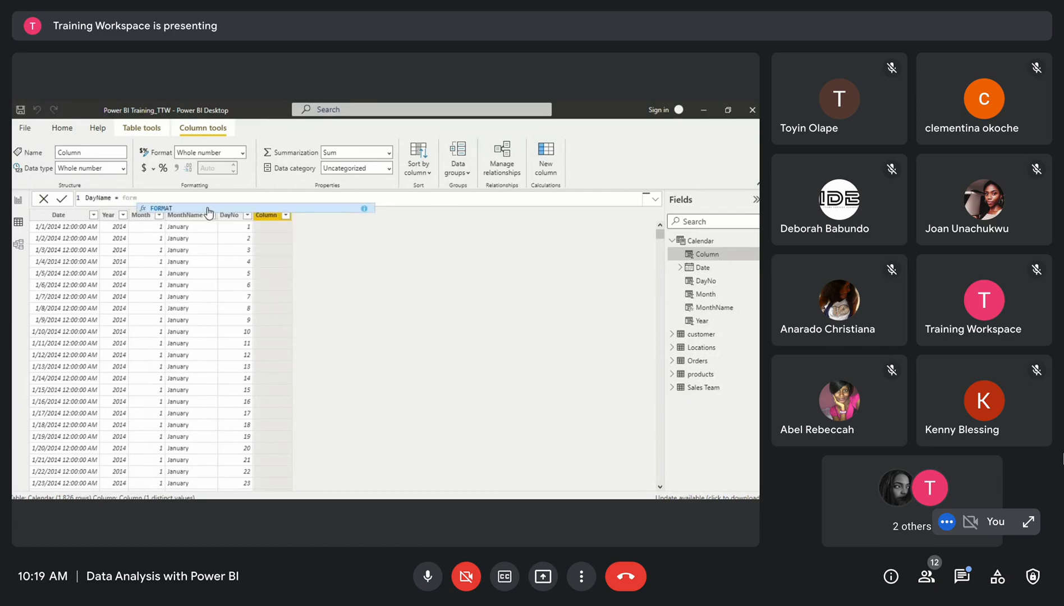
{"action": "left_click", "coordinate": [168, 209]}
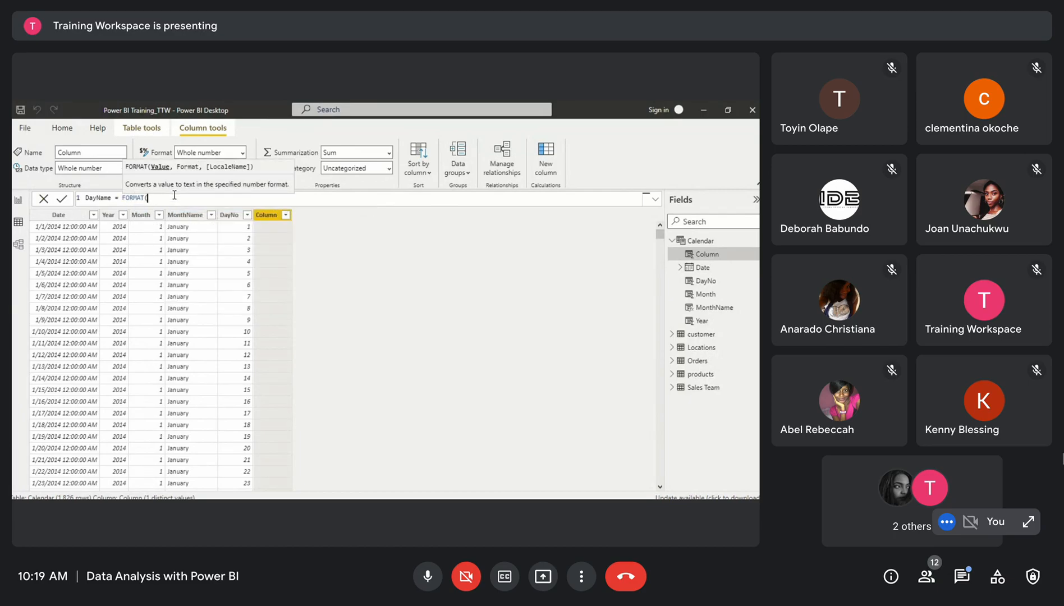
{"action": "type", "text": "cale"}
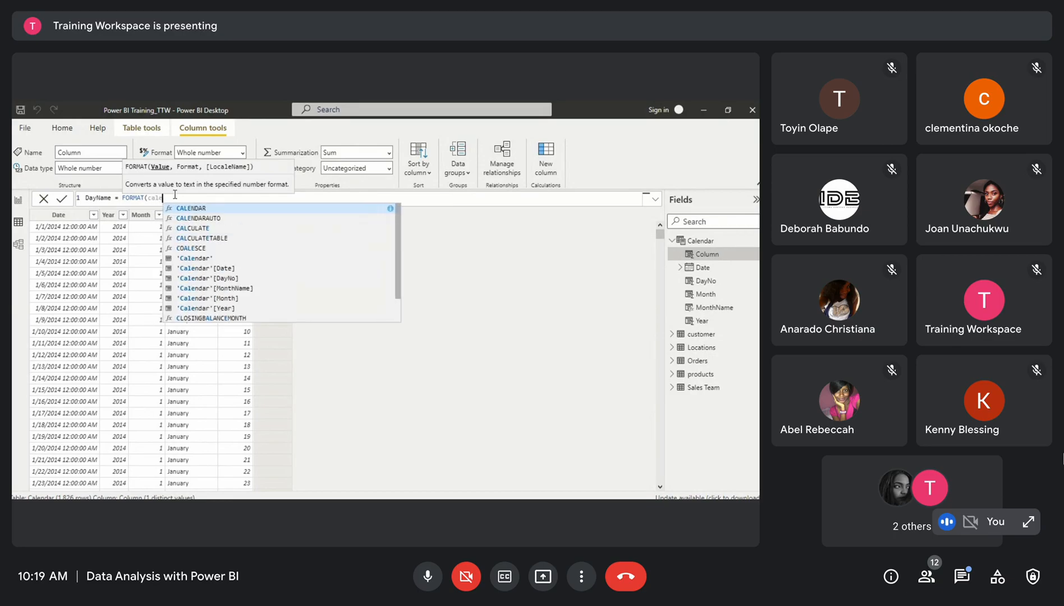
{"action": "left_click", "coordinate": [209, 269]}
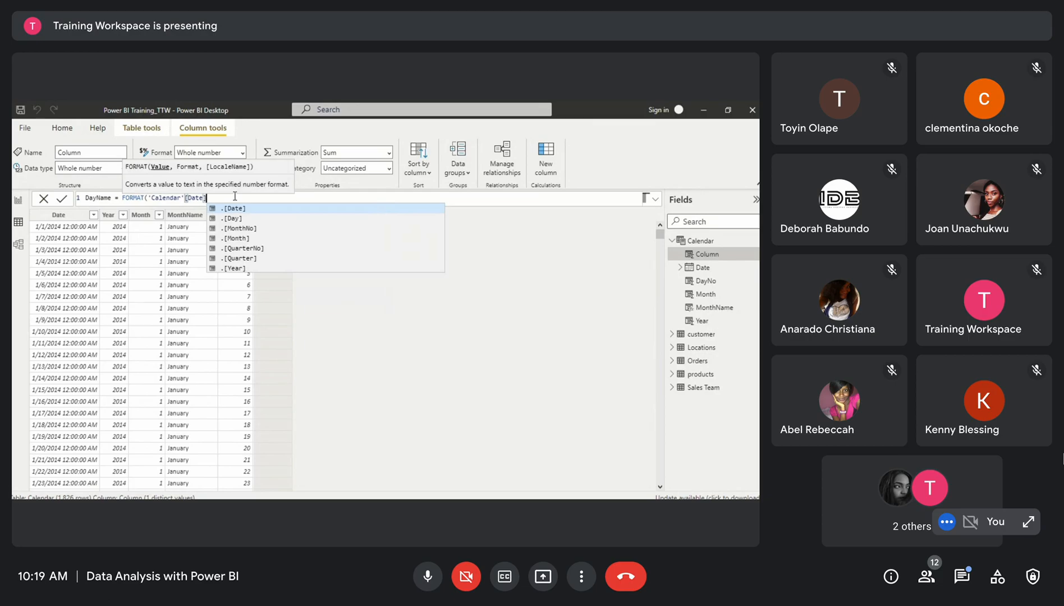
{"action": "type", "text": ", \""}
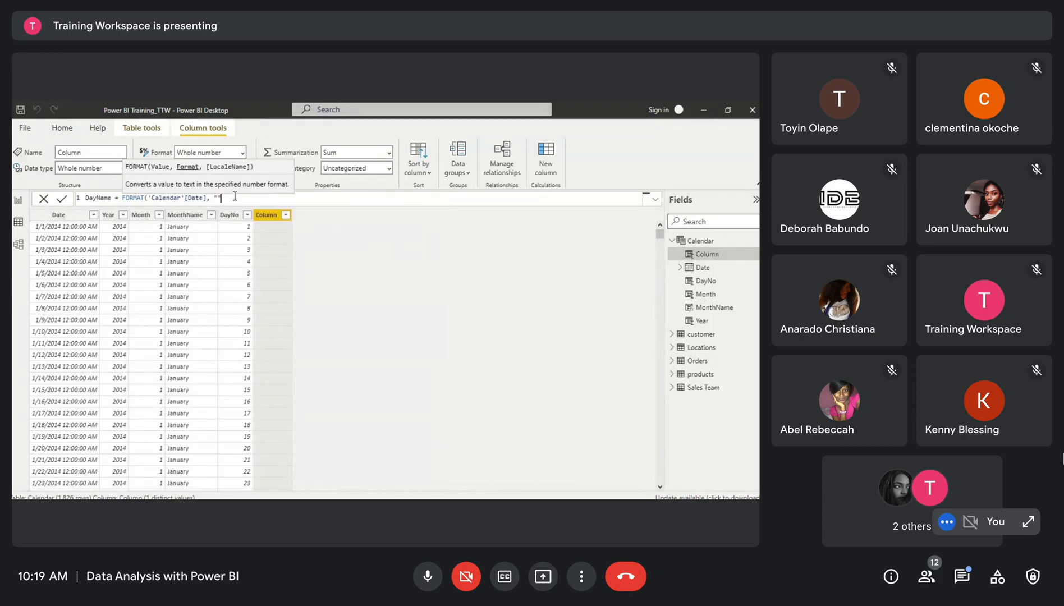
{"action": "type", "text": "ddd\")"}
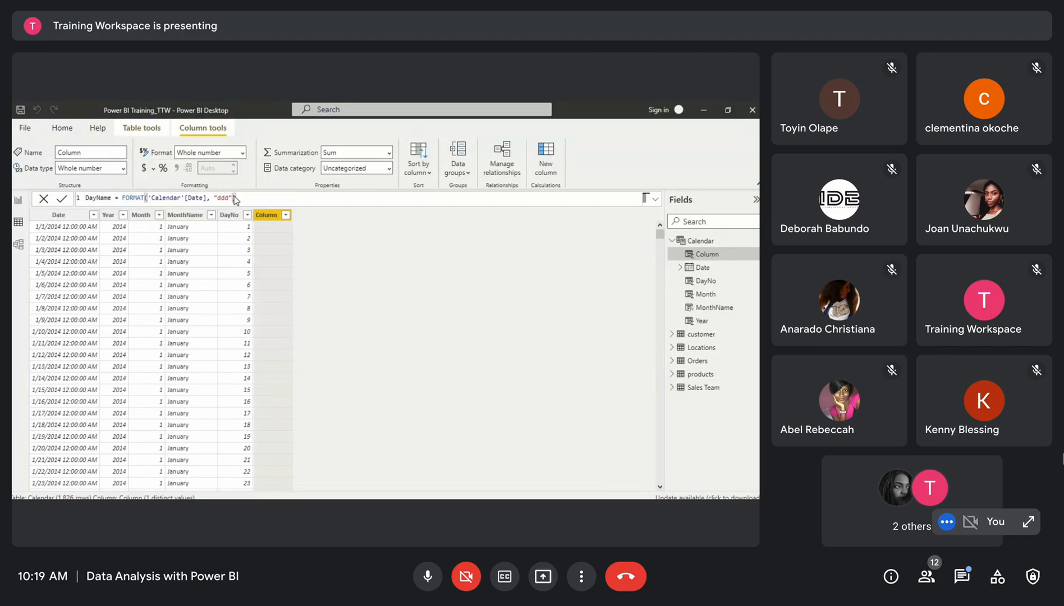
{"action": "key", "text": "Return"}
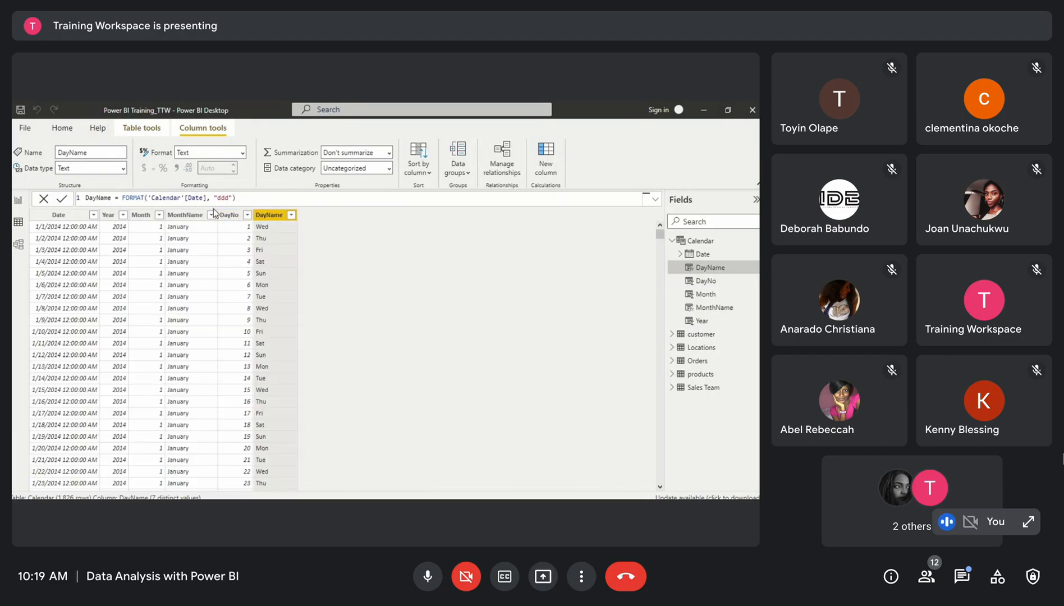
Change the DayName format string to "dddd" to show full weekday names and commit it
{"action": "left_click", "coordinate": [227, 197]}
{"action": "type", "text": "d"}
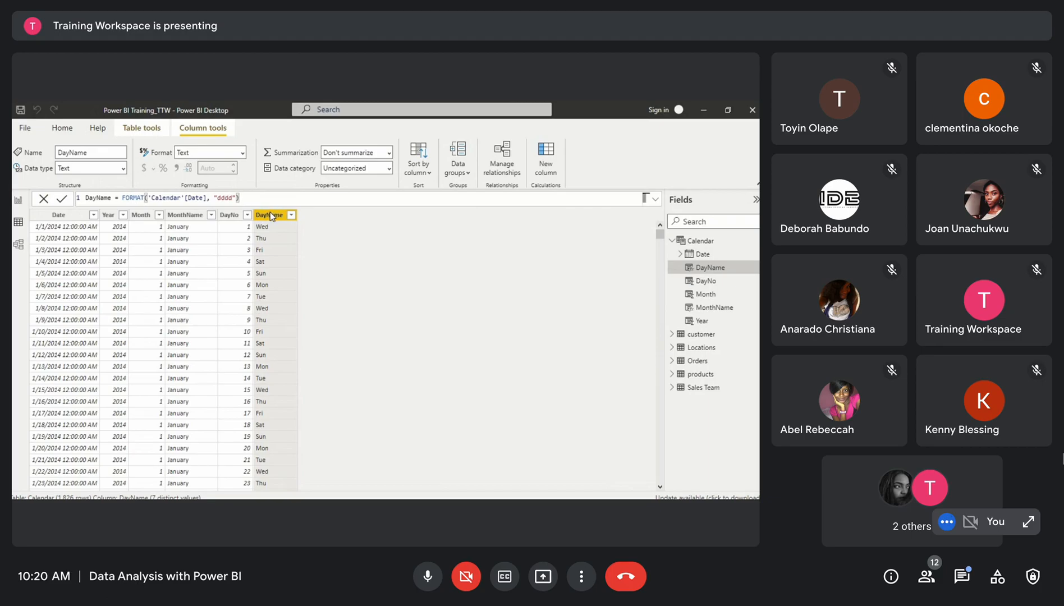
{"action": "left_click", "coordinate": [271, 212]}
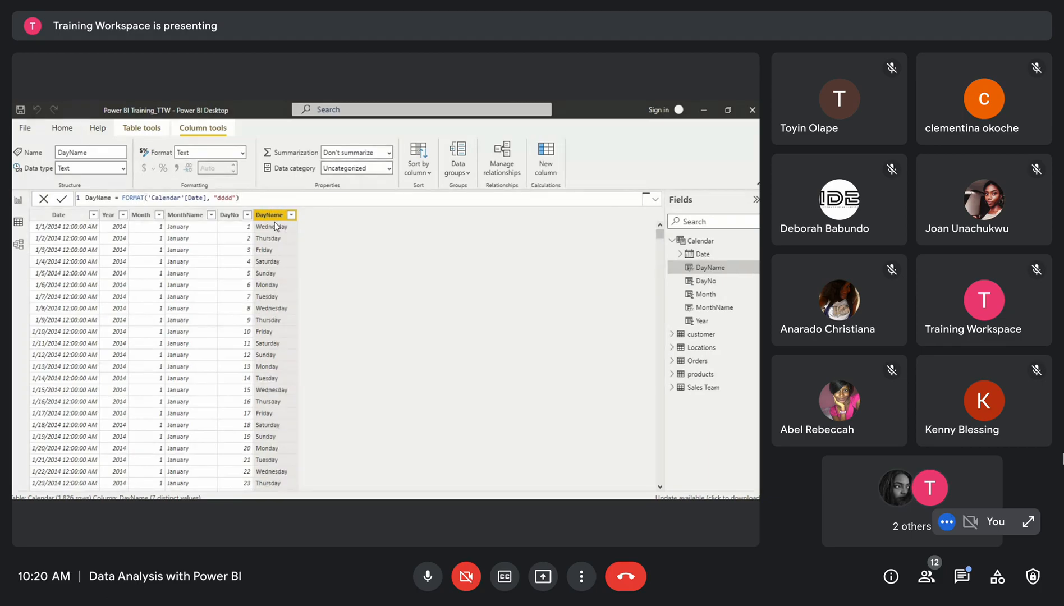
Scroll through the Calendar table rows to review the DayName values
{"action": "scroll", "coordinate": [269, 336], "scroll_direction": "down", "scroll_amount": 1}
{"action": "scroll", "coordinate": [270, 336], "scroll_direction": "up", "scroll_amount": 1}
{"action": "scroll", "coordinate": [162, 345], "scroll_direction": "down", "scroll_amount": 1}
{"action": "scroll", "coordinate": [162, 345], "scroll_direction": "up", "scroll_amount": 1}
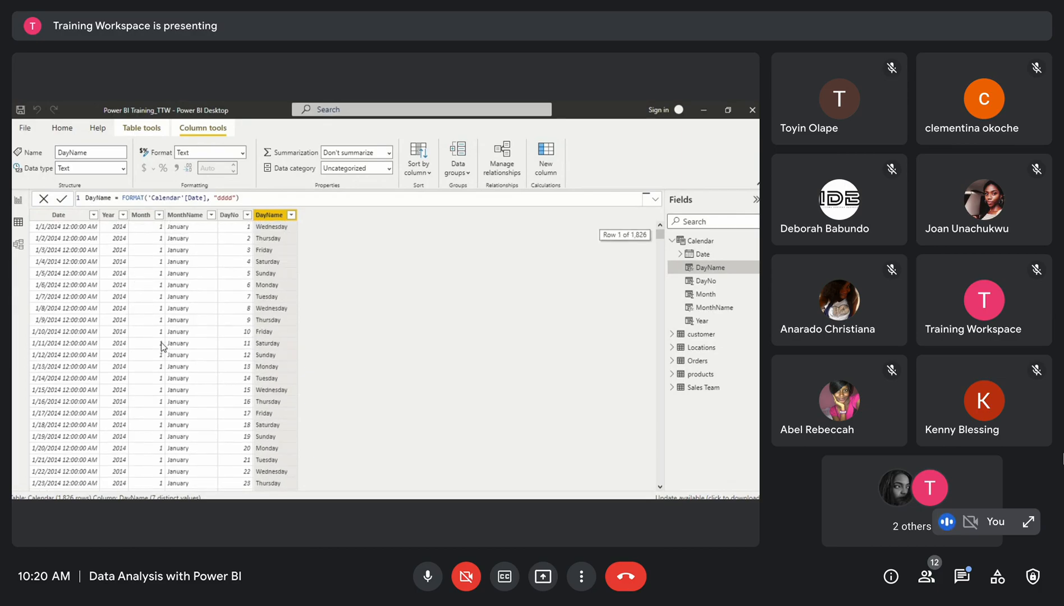
{"action": "left_click", "coordinate": [192, 239]}
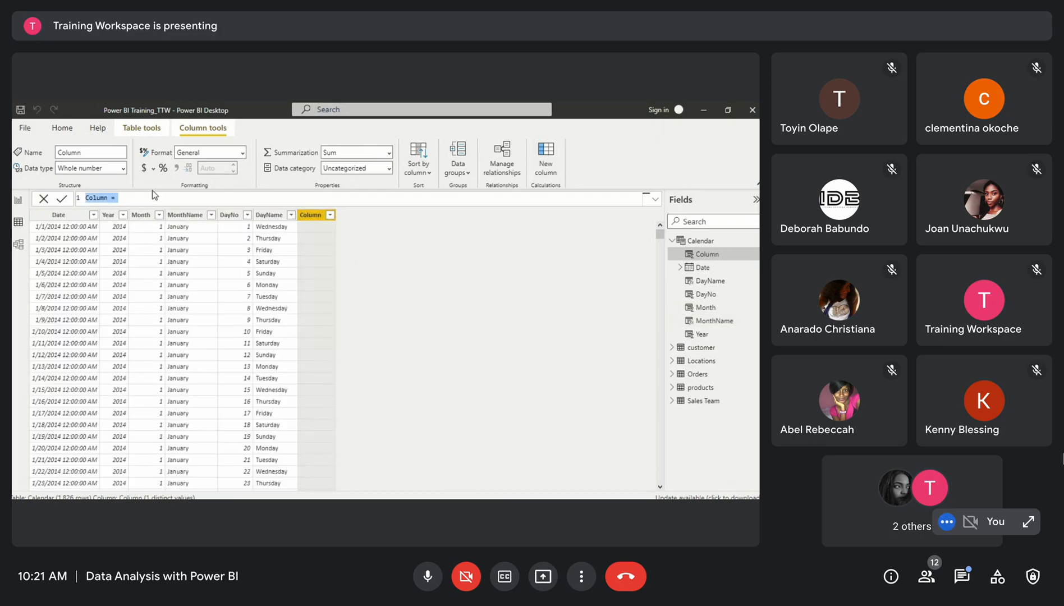
Add a calculated column with the formula Quarter = QUARTER('Calendar'[Date]) and commit it
{"action": "type", "text": "Quarter"}
{"action": "type", "text": "= q"}
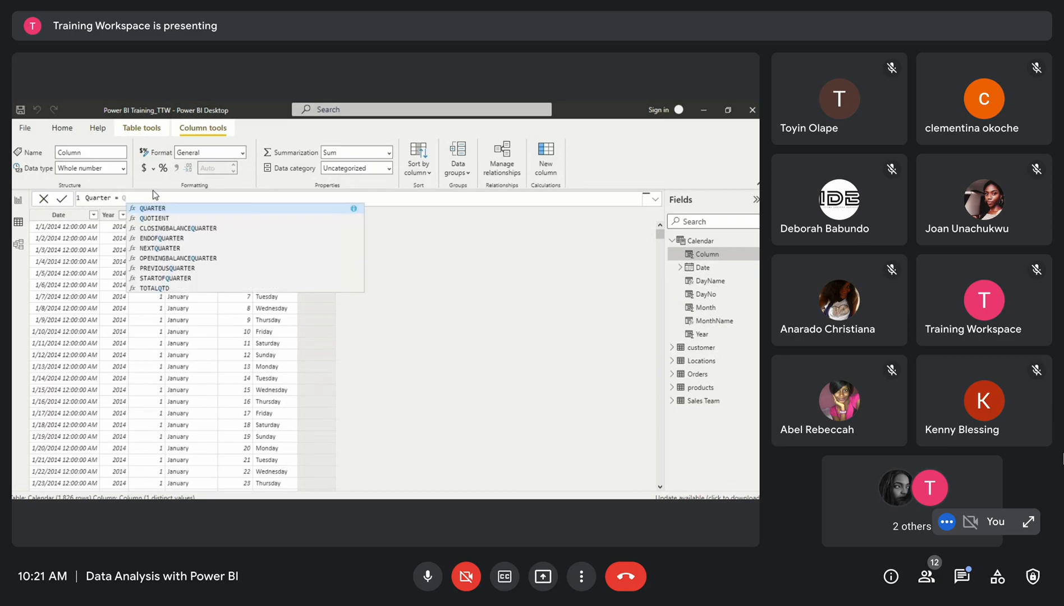
{"action": "left_click", "coordinate": [149, 208]}
{"action": "type", "text": "Ca"}
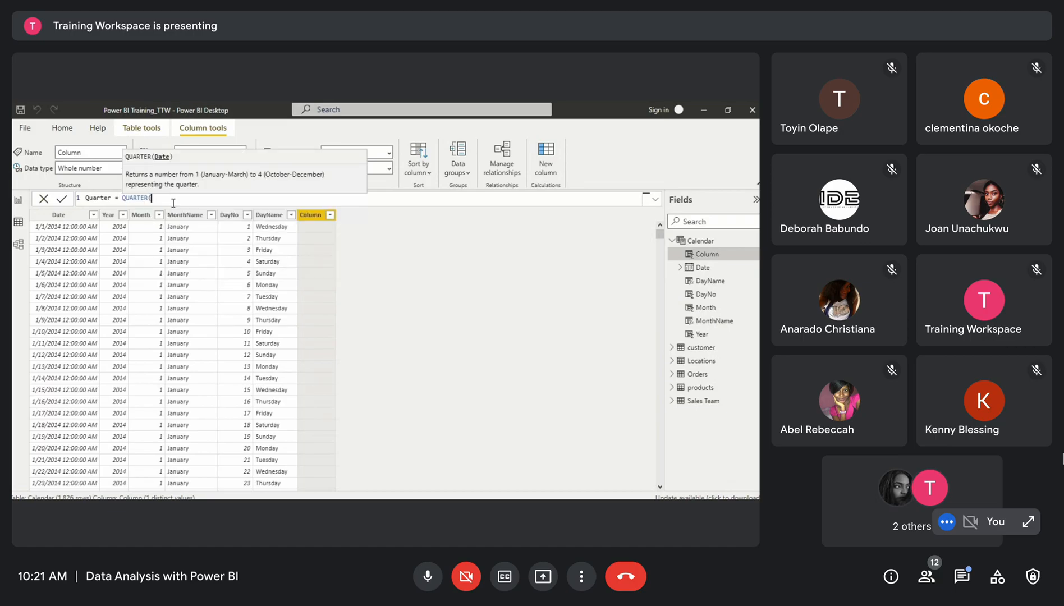
{"action": "type", "text": "lend"}
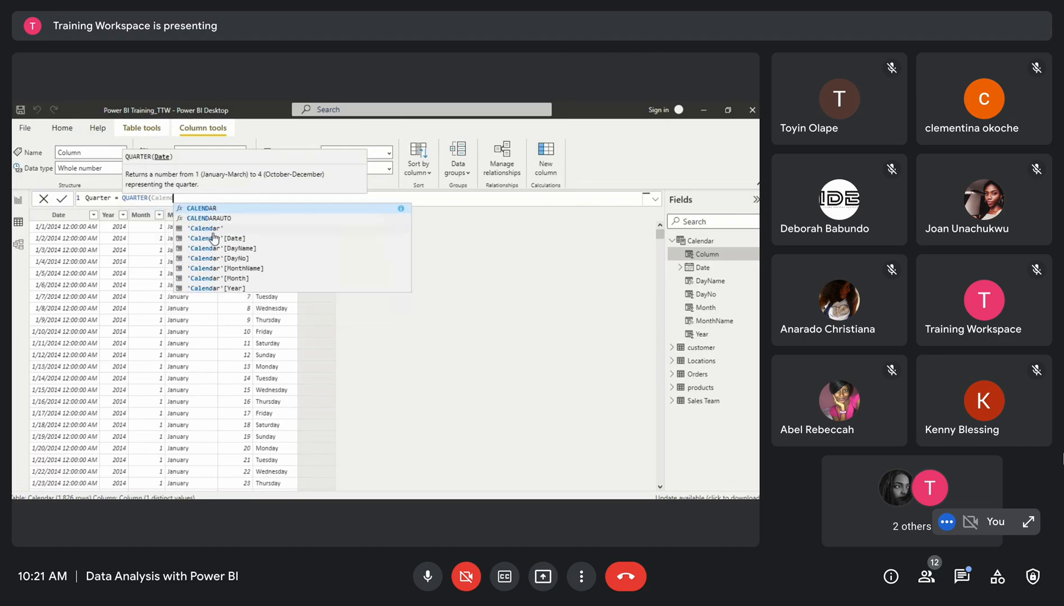
{"action": "left_click", "coordinate": [214, 230]}
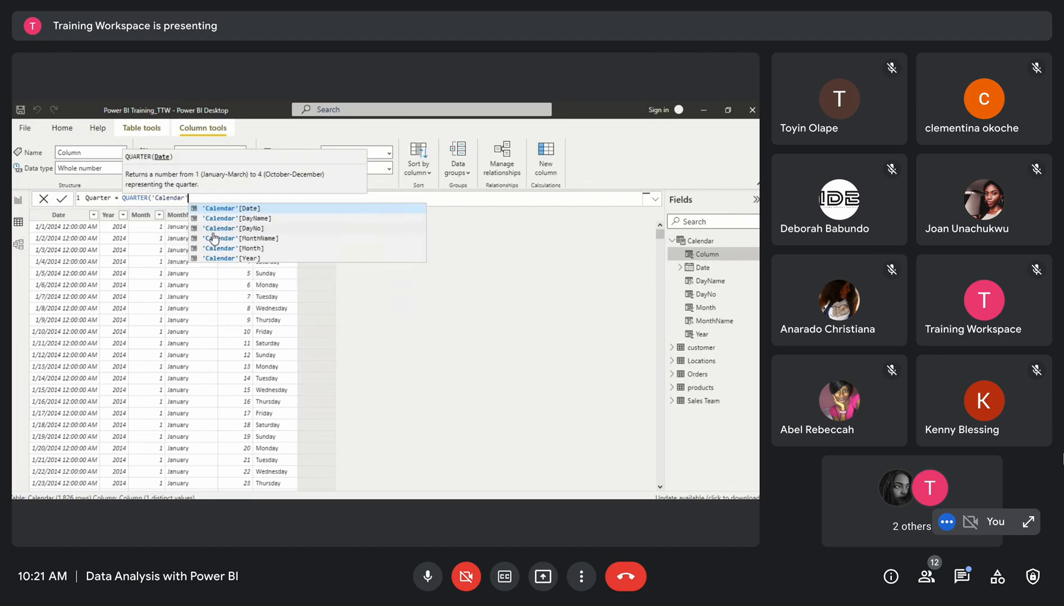
{"action": "left_click", "coordinate": [224, 208]}
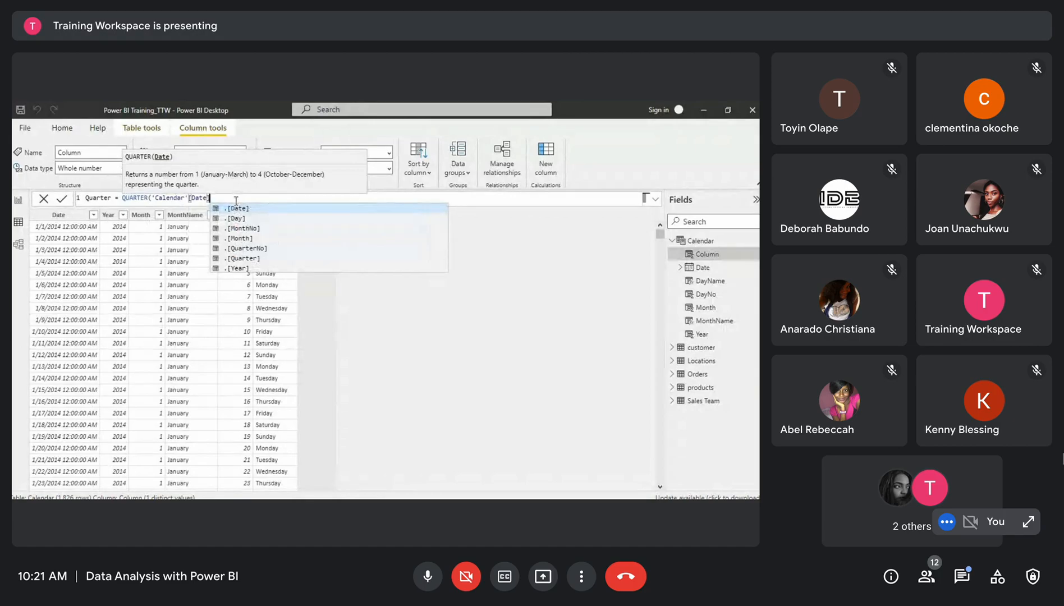
{"action": "type", "text": ")"}
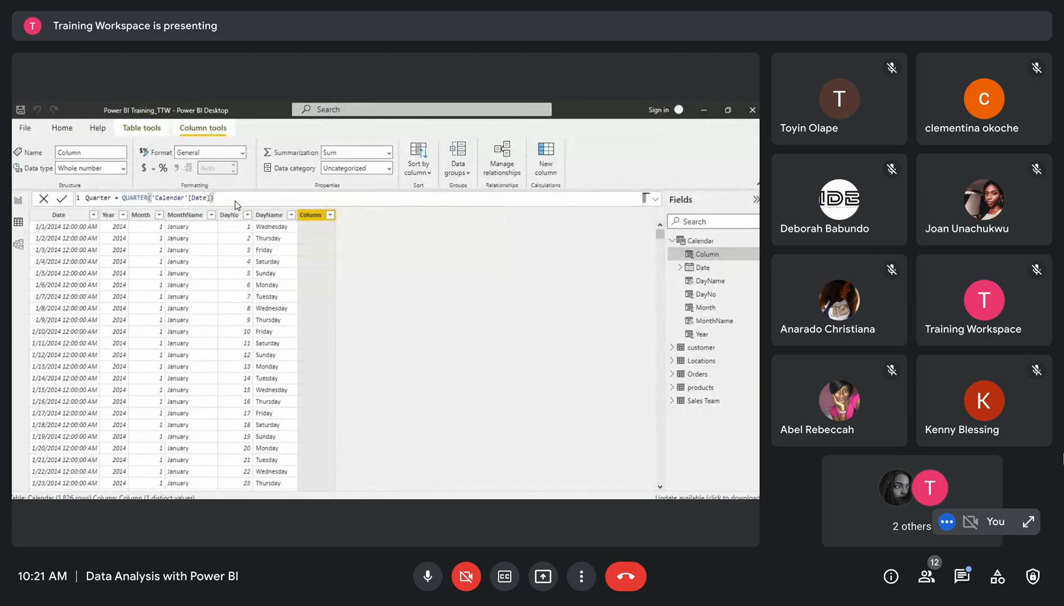
{"action": "key", "text": "Return"}
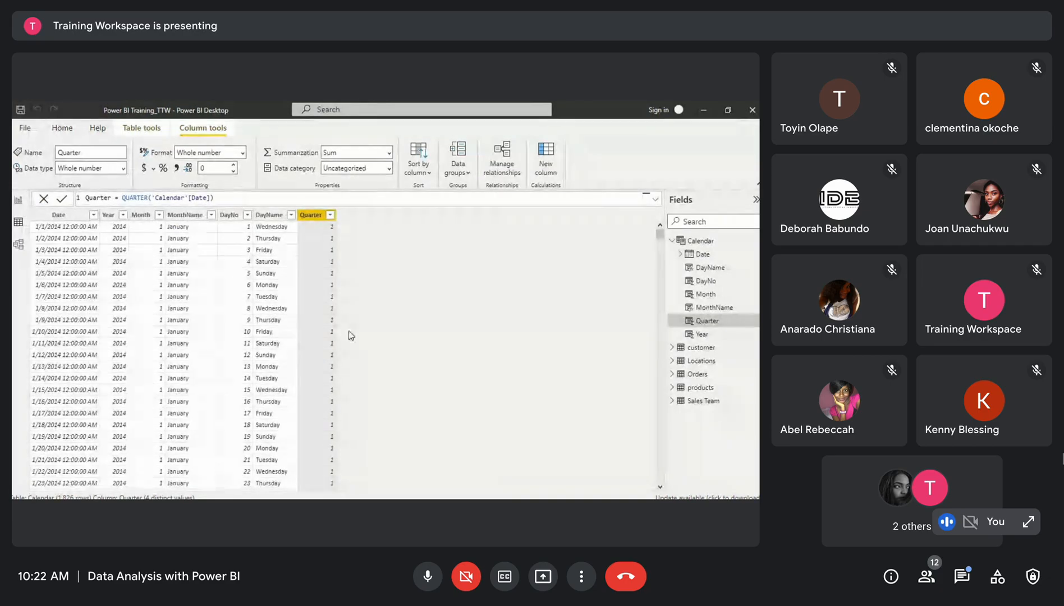
Rewrite the Quarter formula as FORMAT('Calendar'[Date], "\QQ") and commit it
{"action": "scroll", "coordinate": [317, 380], "scroll_direction": "up", "scroll_amount": 4}
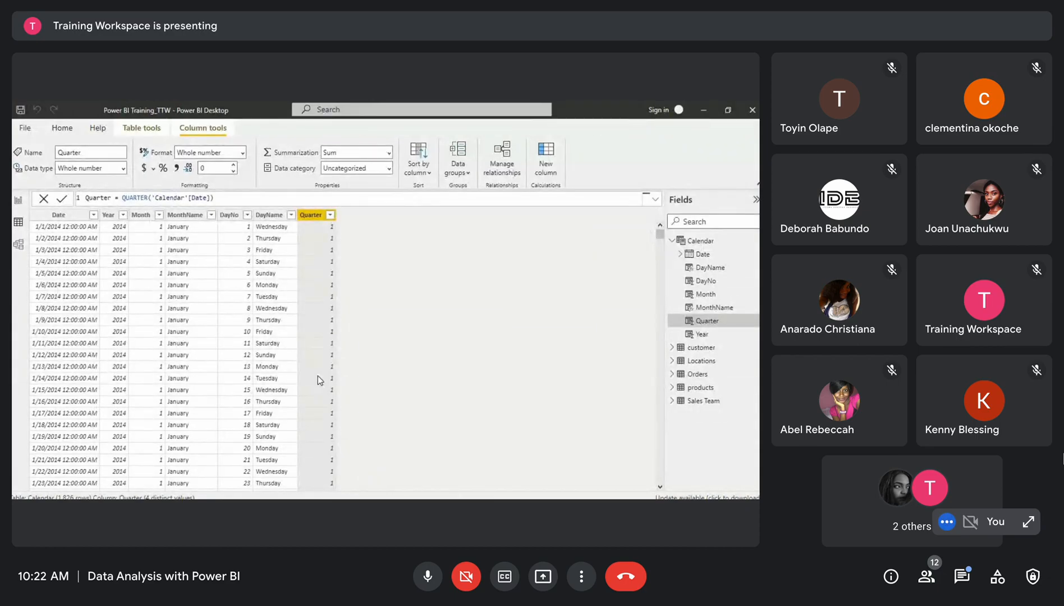
{"action": "left_click", "coordinate": [229, 197]}
{"action": "left_click_drag", "start_coordinate": [229, 197], "coordinate": [124, 200]}
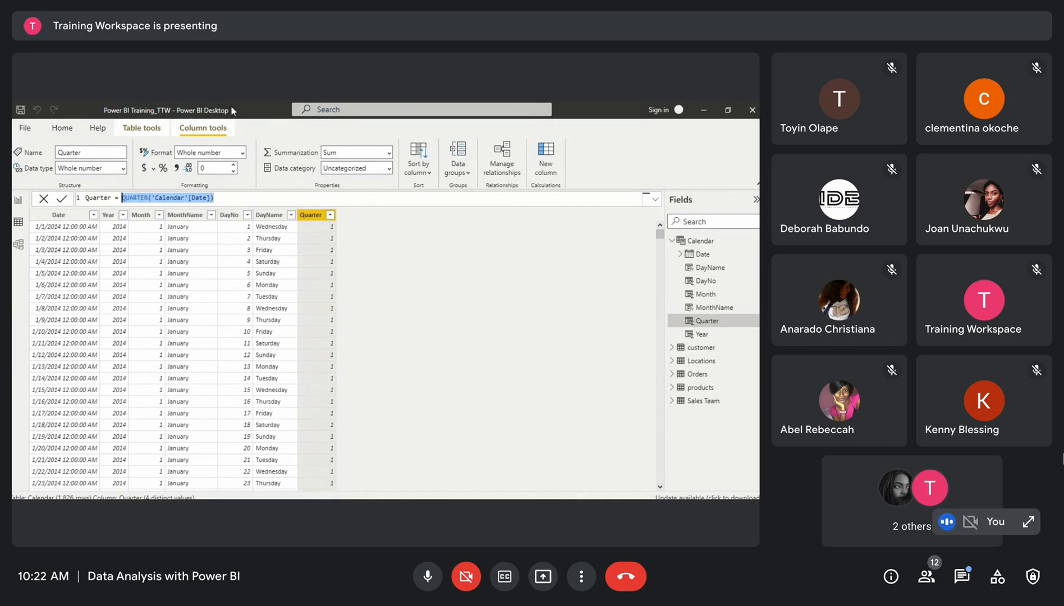
{"action": "key", "text": "BackSpace"}
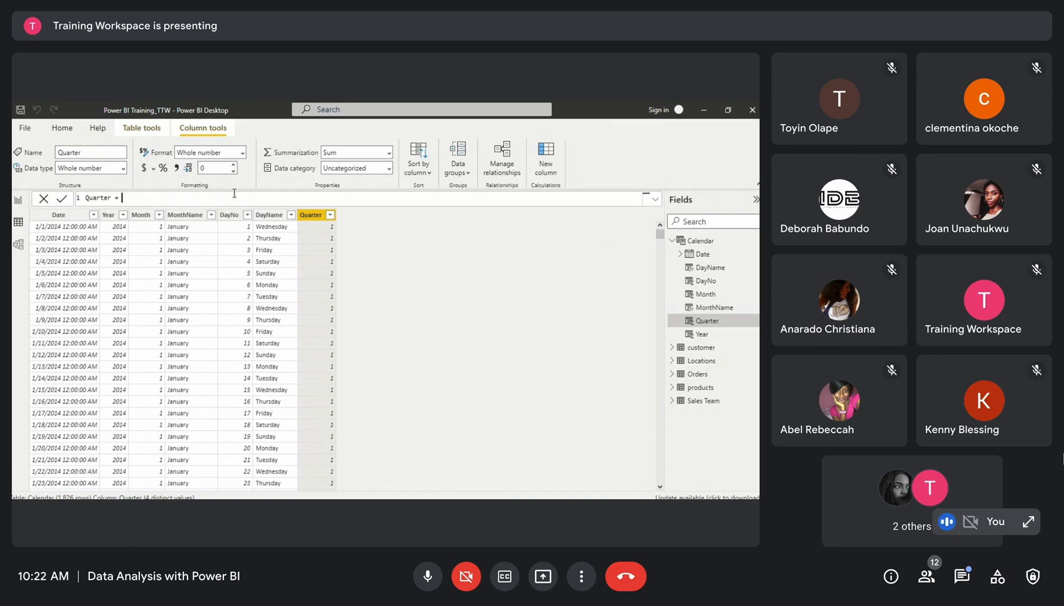
{"action": "type", "text": "FO"}
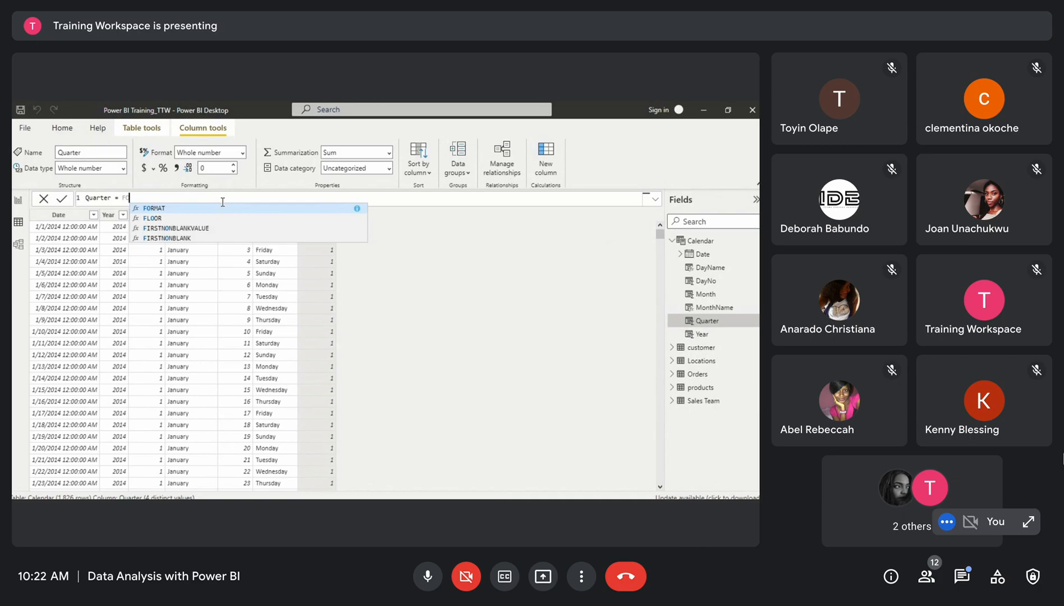
{"action": "left_click", "coordinate": [223, 208]}
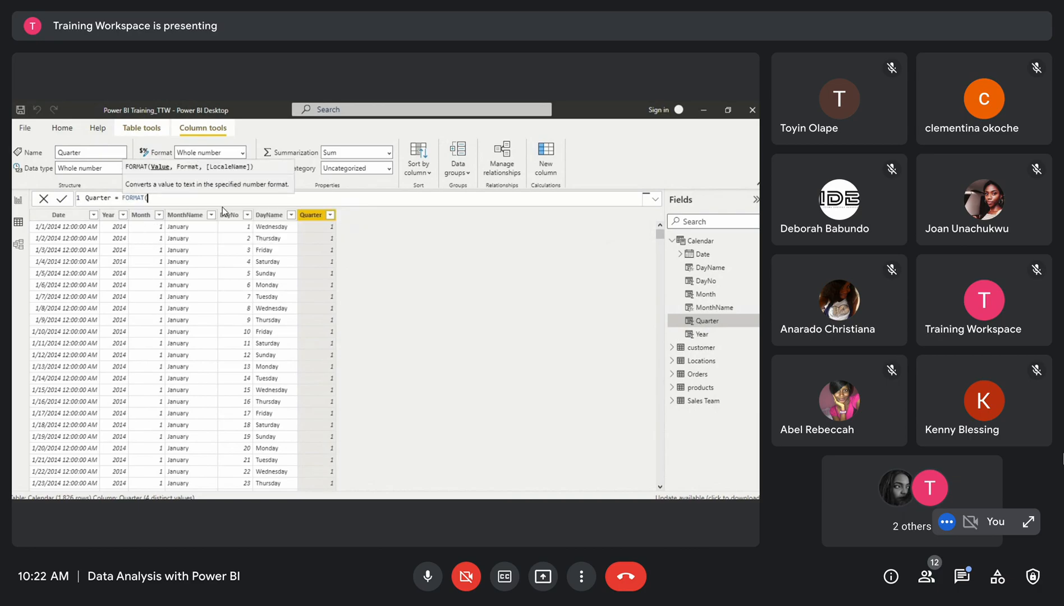
{"action": "type", "text": "ca"}
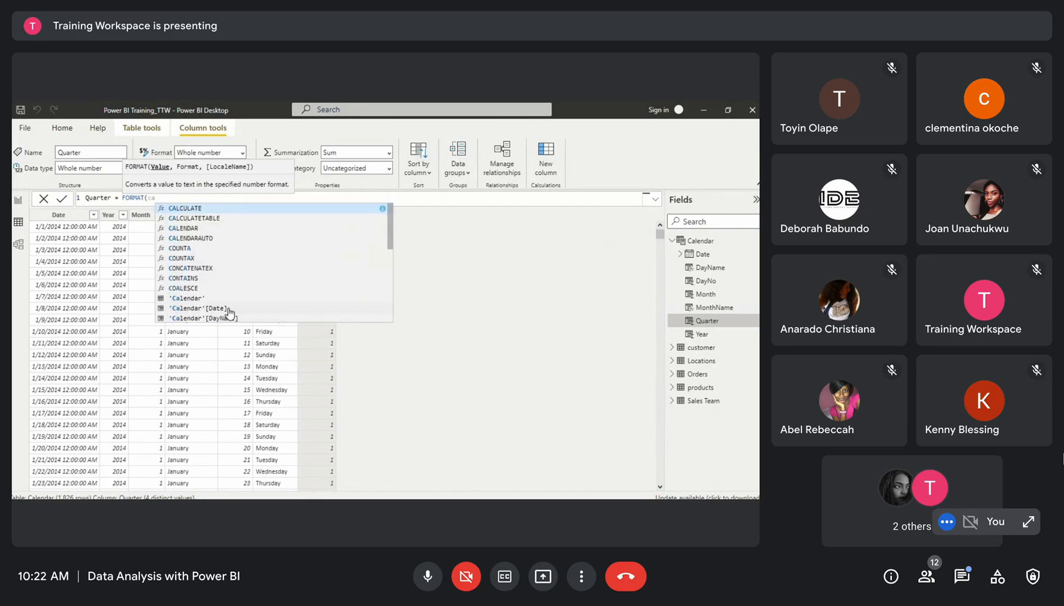
{"action": "left_click", "coordinate": [228, 309]}
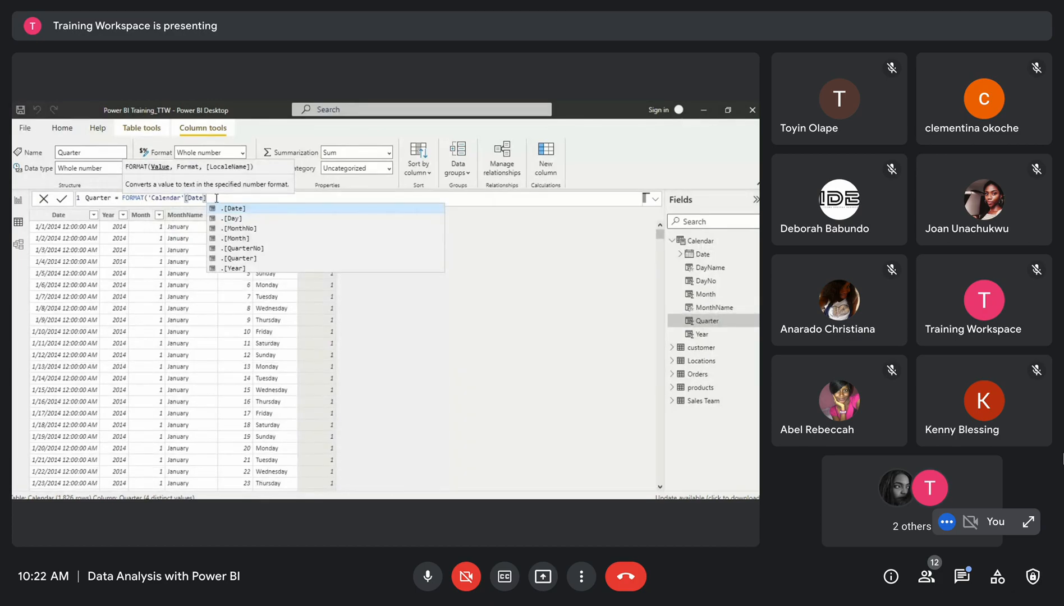
{"action": "type", "text": ","}
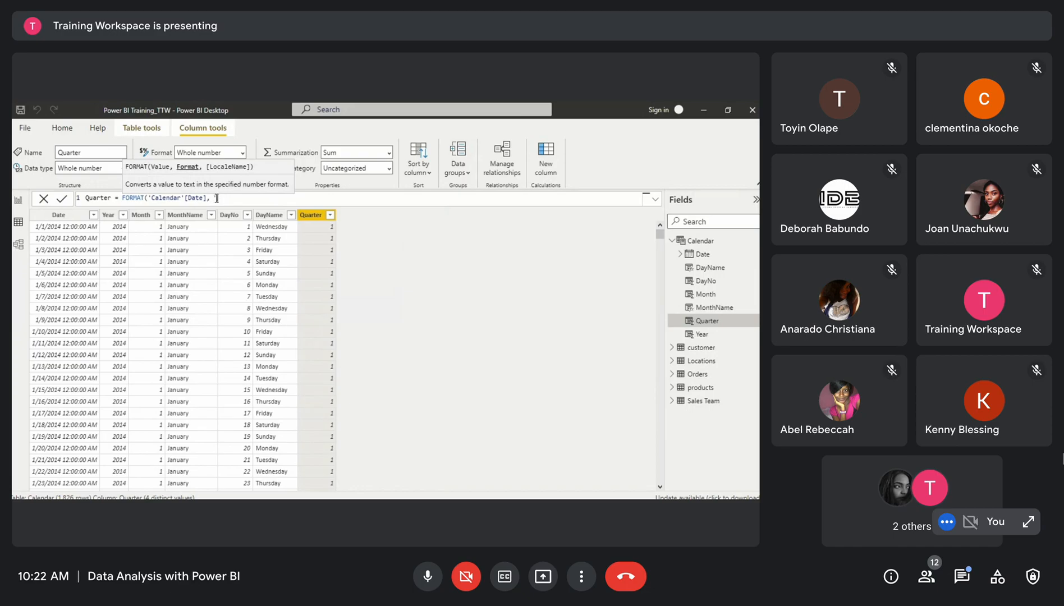
{"action": "type", "text": "\"\")"}
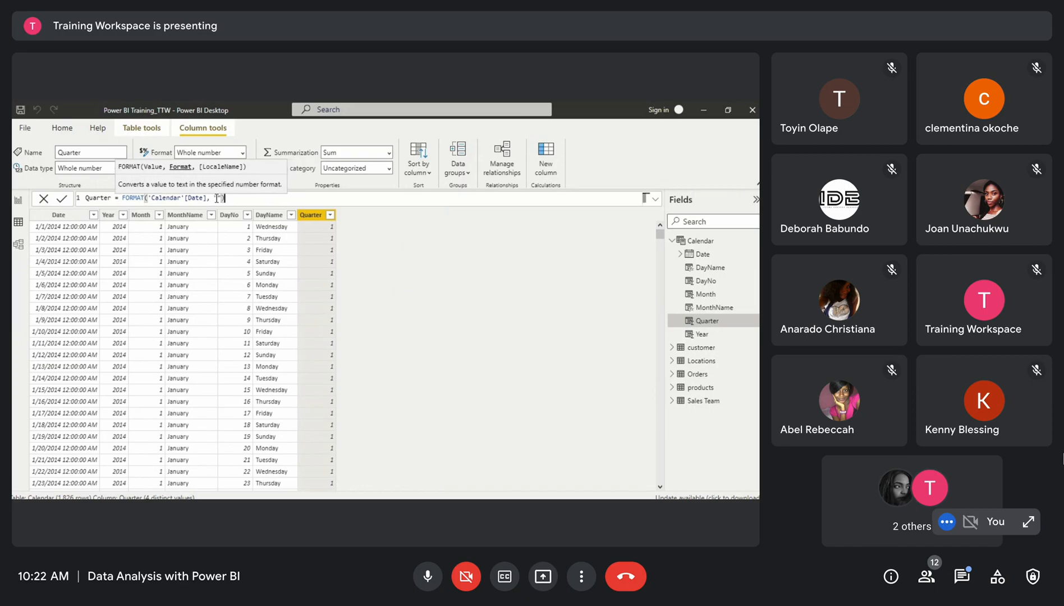
{"action": "left_click", "coordinate": [217, 198]}
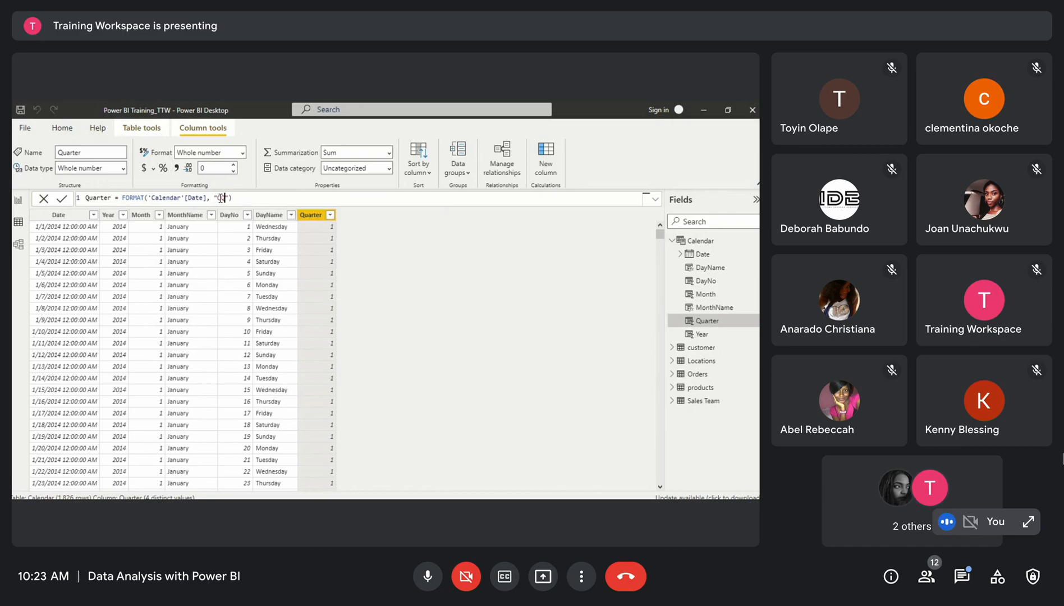
{"action": "type", "text": "Q"}
{"action": "key", "text": "Return"}
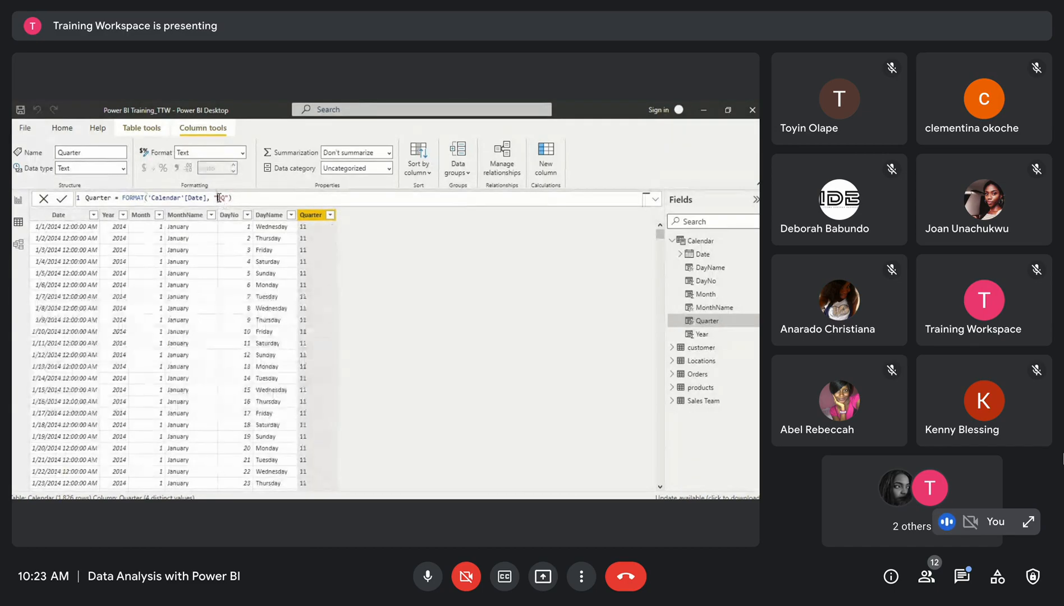
{"action": "type", "text": "\\Q"}
{"action": "key", "text": "Return"}
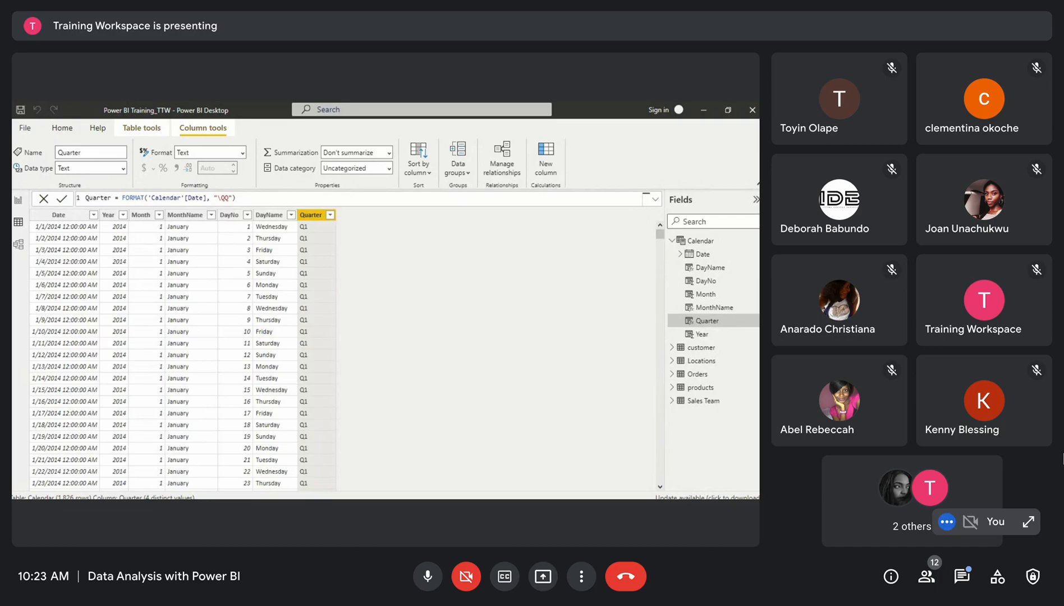
Scroll through the Calendar table rows to review the Quarter values
{"action": "scroll", "coordinate": [438, 326], "scroll_direction": "down", "scroll_amount": 10}
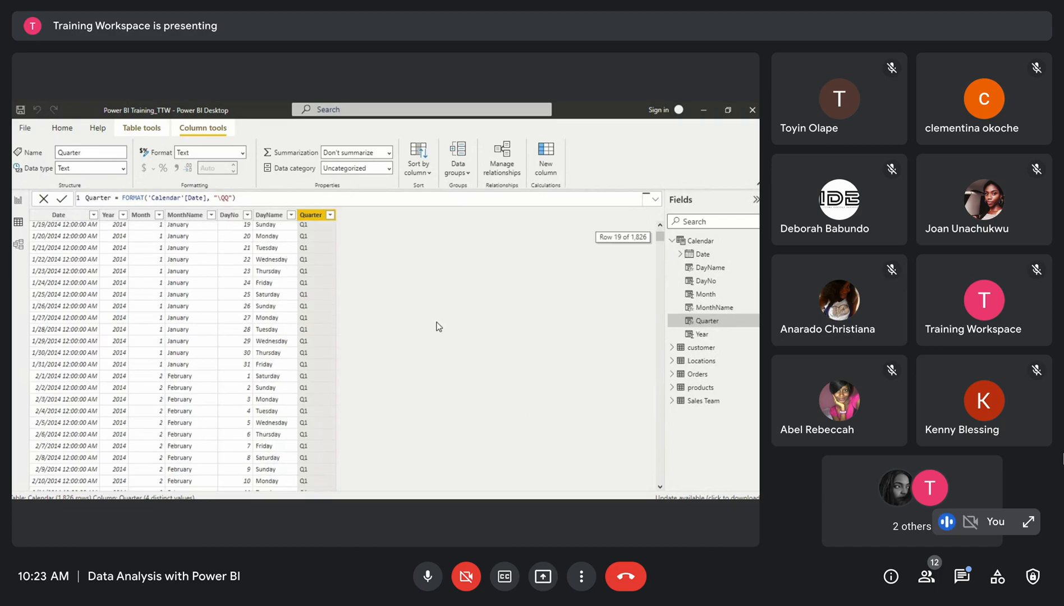
{"action": "scroll", "coordinate": [438, 326], "scroll_direction": "down", "scroll_amount": 20}
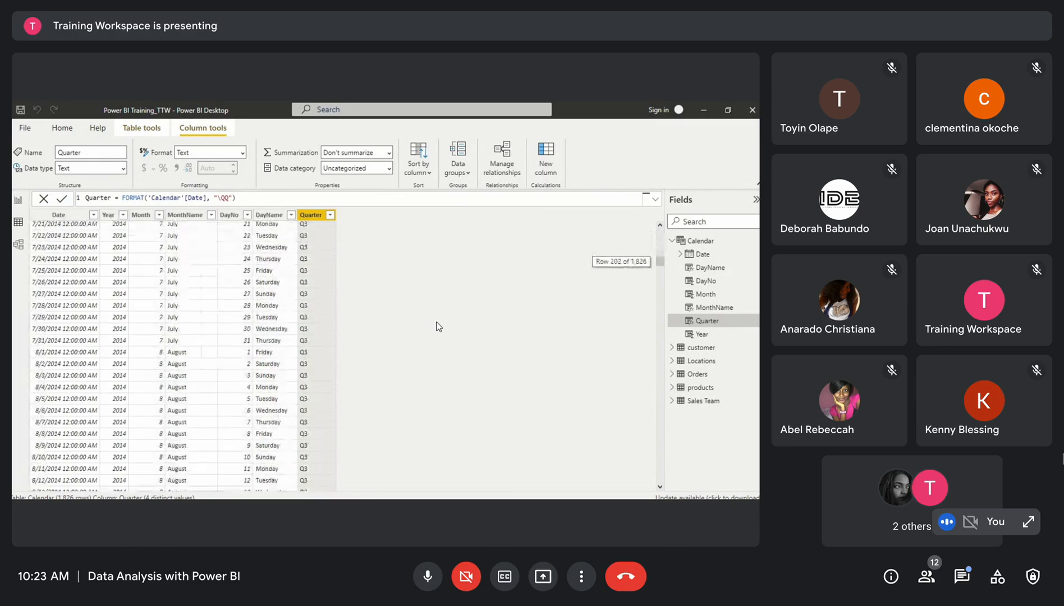
{"action": "scroll", "coordinate": [438, 326], "scroll_direction": "up", "scroll_amount": 20}
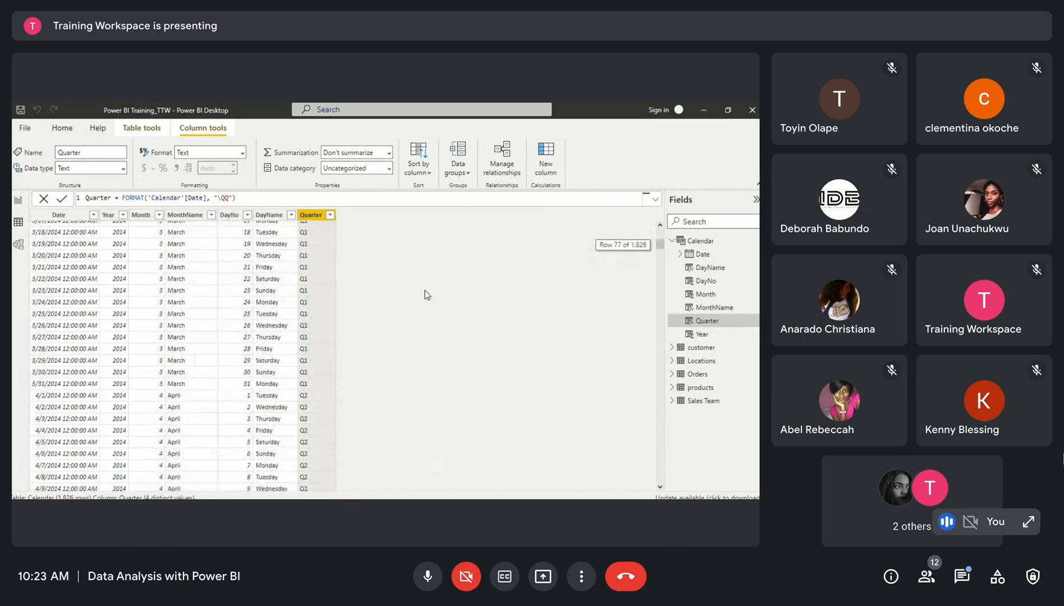
{"action": "scroll", "coordinate": [425, 293], "scroll_direction": "up", "scroll_amount": 10}
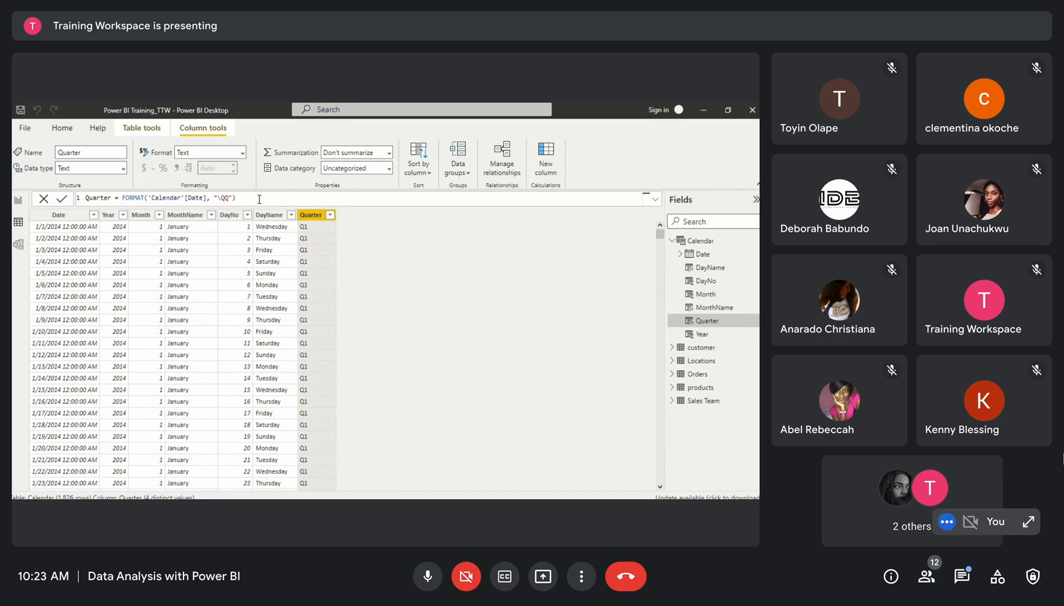
Extend the Quarter formula to FORMAT('Calendar'[Date], "\QQ-") & 'Calendar'[Year] and commit it
{"action": "type", "text": "& YEAR"}
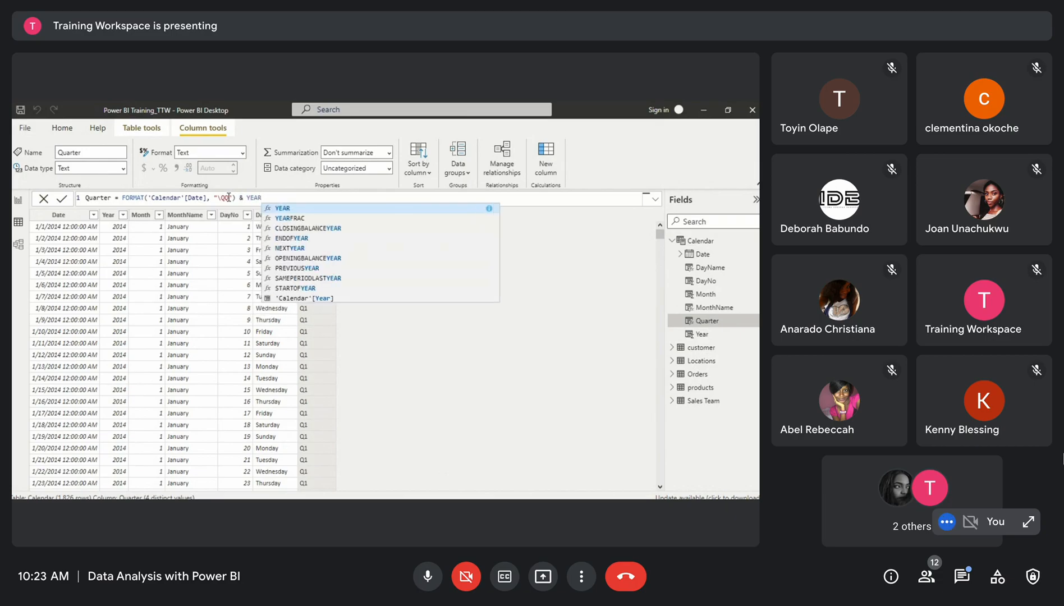
{"action": "left_click", "coordinate": [228, 197]}
{"action": "type", "text": "-"}
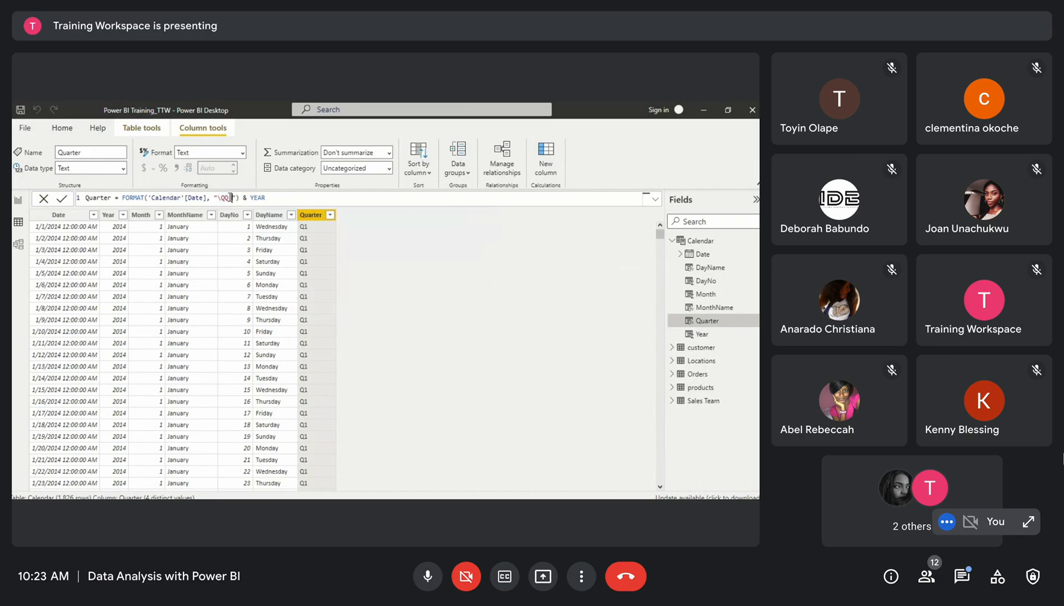
{"action": "left_click", "coordinate": [267, 198]}
{"action": "type", "text": "("}
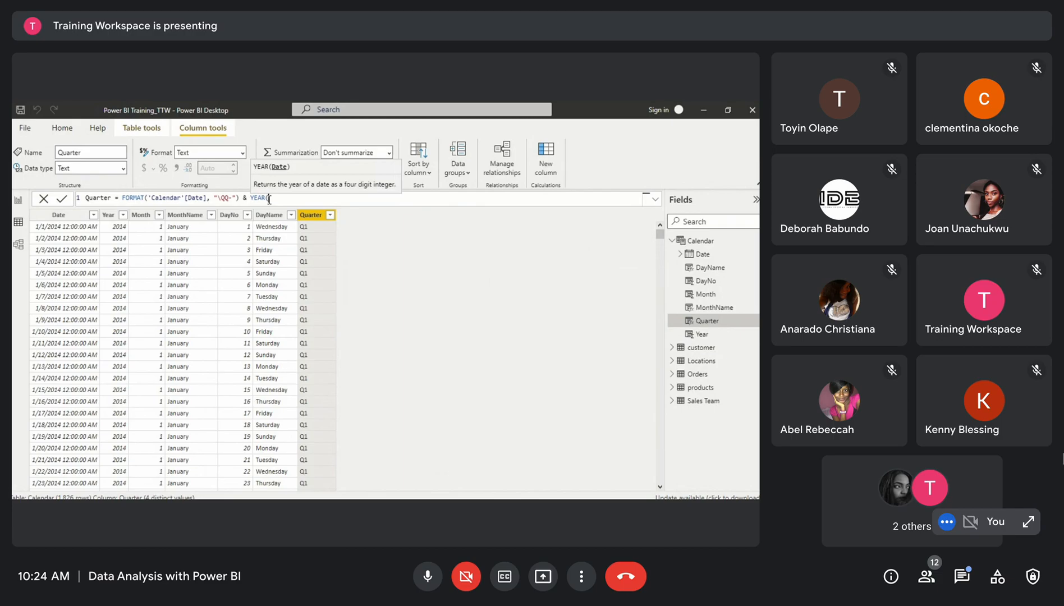
{"action": "type", "text": "da"}
{"action": "key", "text": "BackSpace"}
{"action": "key", "text": "BackSpace"}
{"action": "type", "text": "ca"}
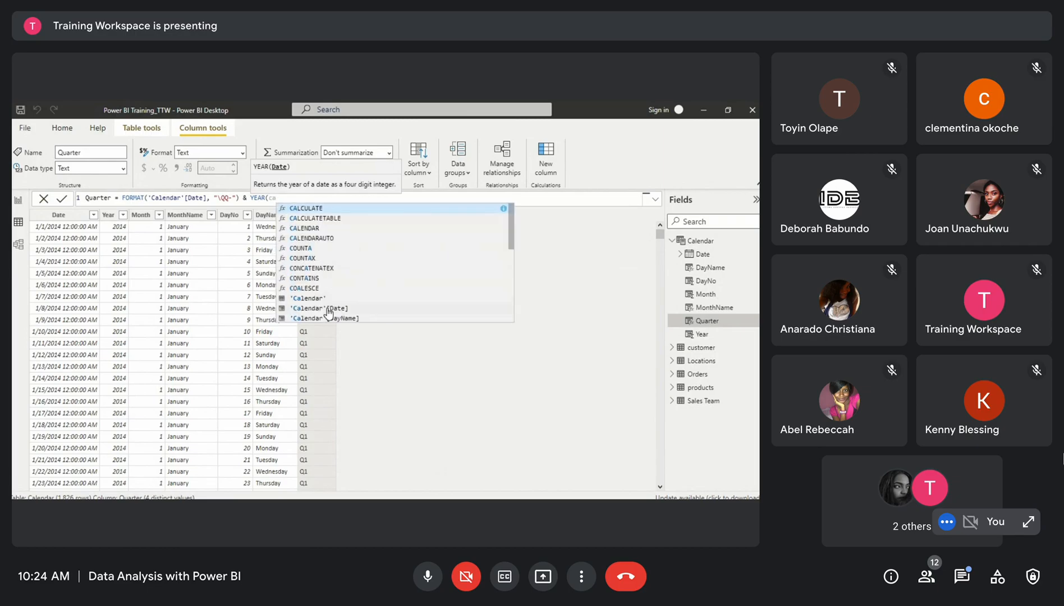
{"action": "left_click", "coordinate": [329, 310]}
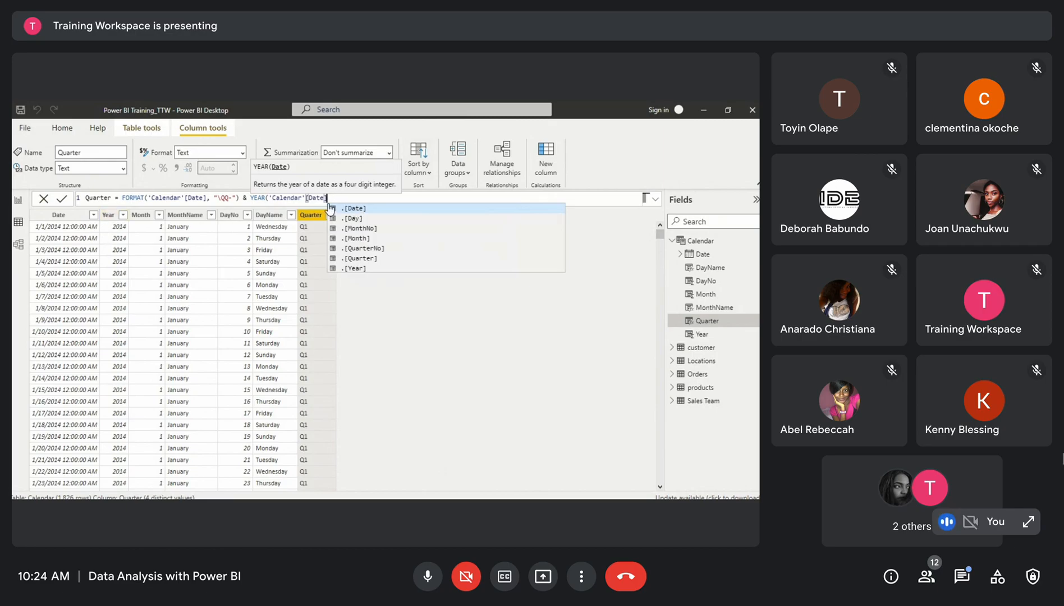
{"action": "left_click_drag", "start_coordinate": [328, 198], "coordinate": [252, 198]}
{"action": "type", "text": "C"}
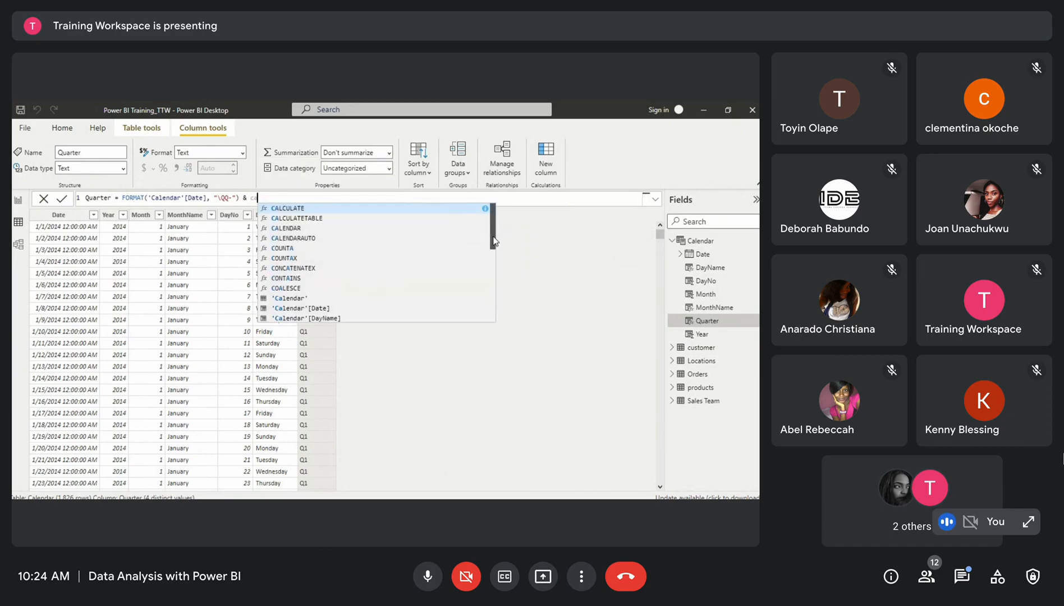
{"action": "scroll", "coordinate": [493, 241], "scroll_direction": "down", "scroll_amount": 3}
{"action": "left_click", "coordinate": [358, 247]}
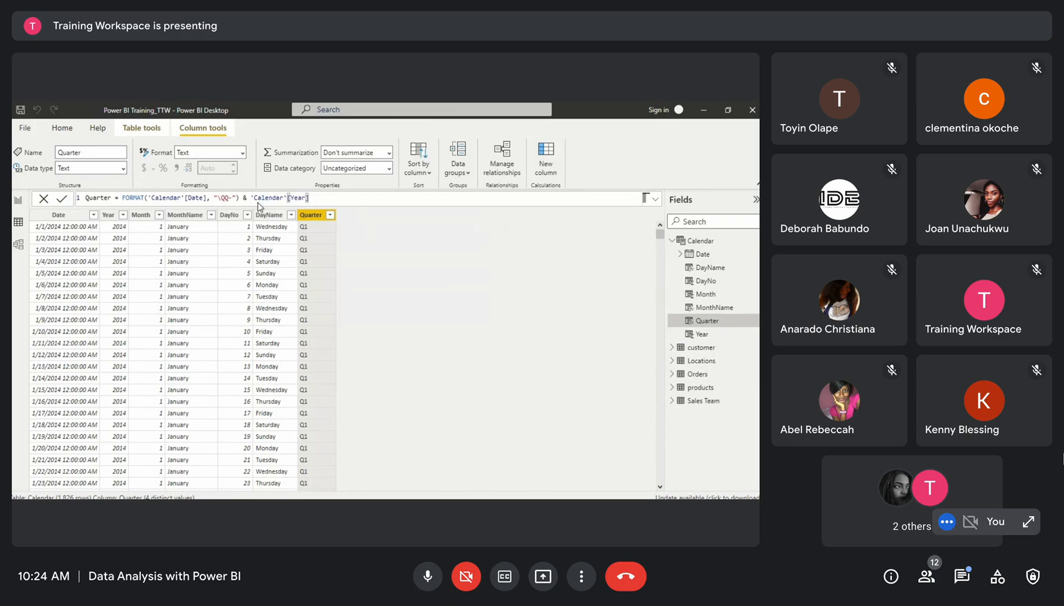
{"action": "key", "text": "Return"}
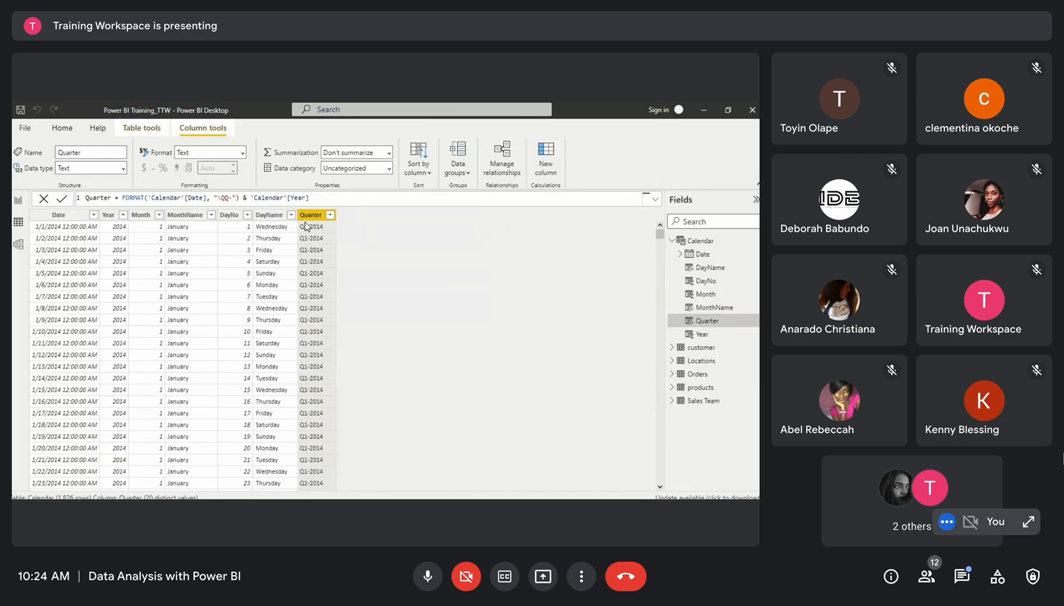
Scroll down the Calendar table to review the combined quarter-year values
{"action": "scroll", "coordinate": [301, 379], "scroll_direction": "down", "scroll_amount": 20}
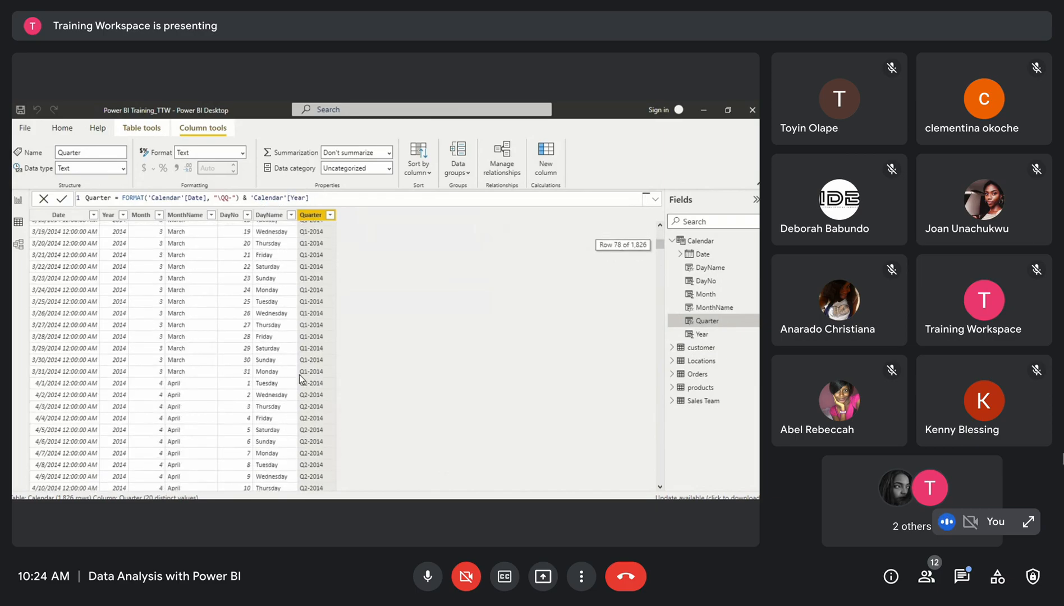
{"action": "scroll", "coordinate": [301, 379], "scroll_direction": "down", "scroll_amount": 20}
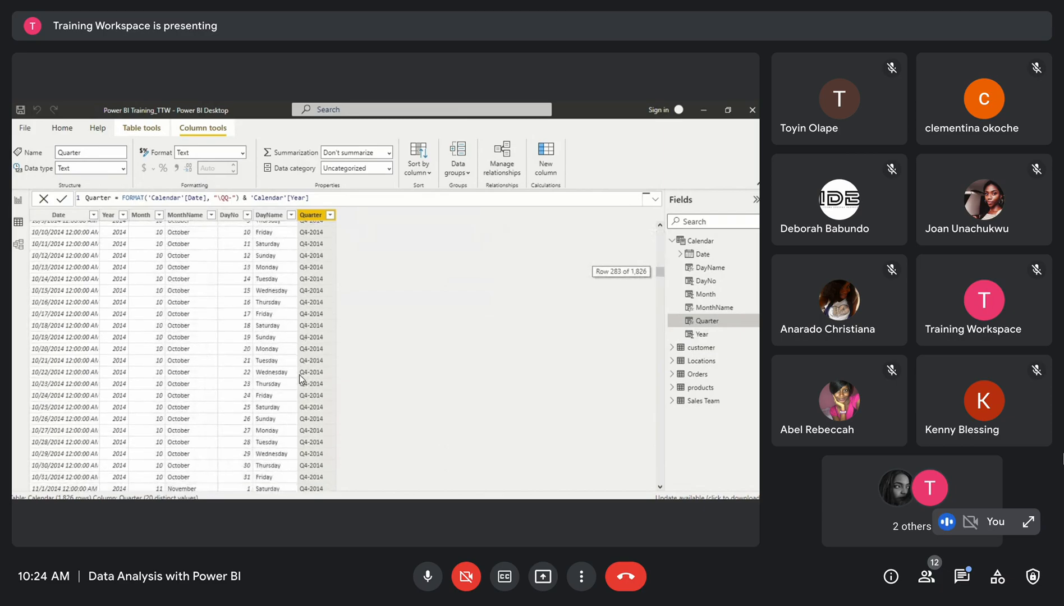
{"action": "scroll", "coordinate": [301, 379], "scroll_direction": "down", "scroll_amount": 19}
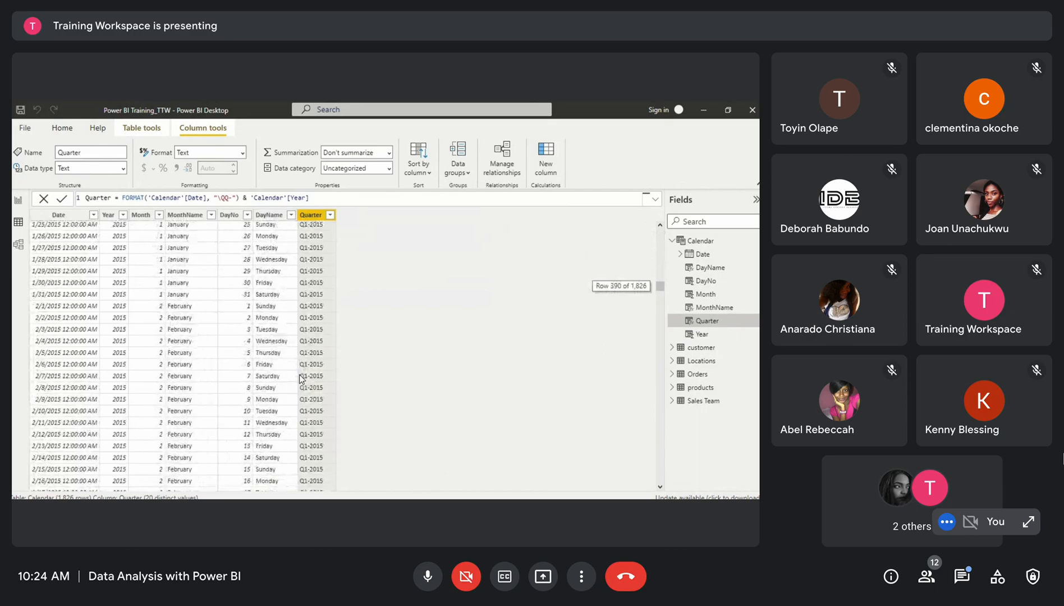
{"action": "scroll", "coordinate": [300, 379], "scroll_direction": "down", "scroll_amount": 6}
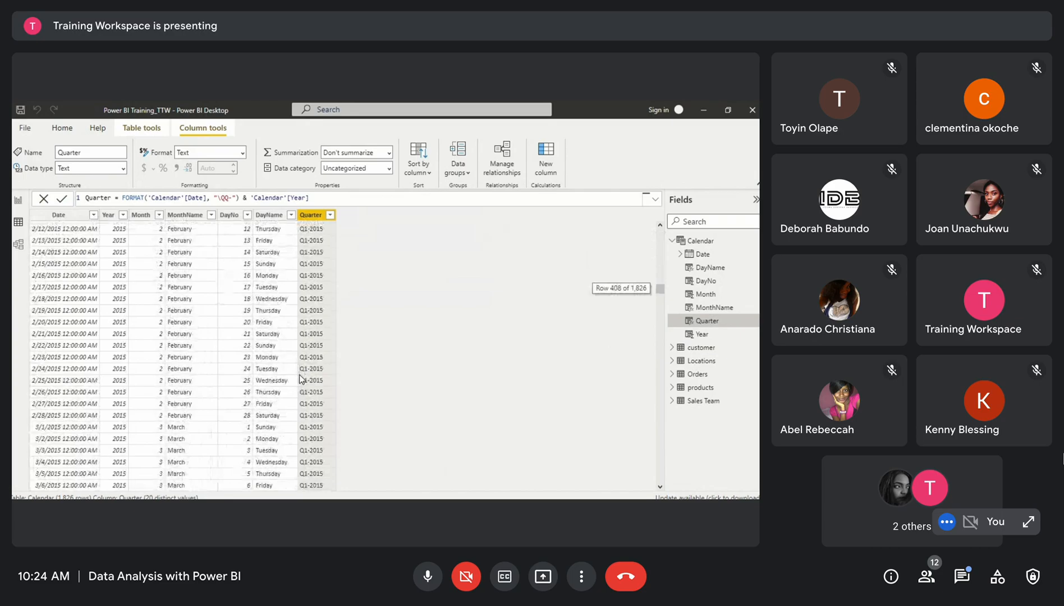
Inspect the MonthName and Month columns and their formulas, scrolling through the Calendar table rows
{"action": "scroll", "coordinate": [300, 378], "scroll_direction": "up", "scroll_amount": 20}
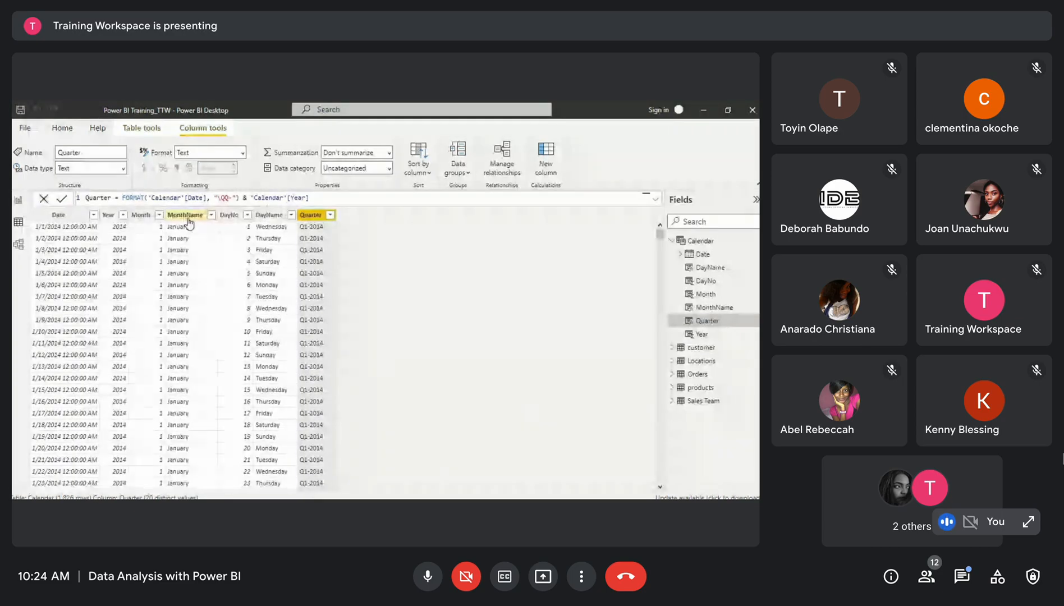
{"action": "left_click", "coordinate": [185, 214]}
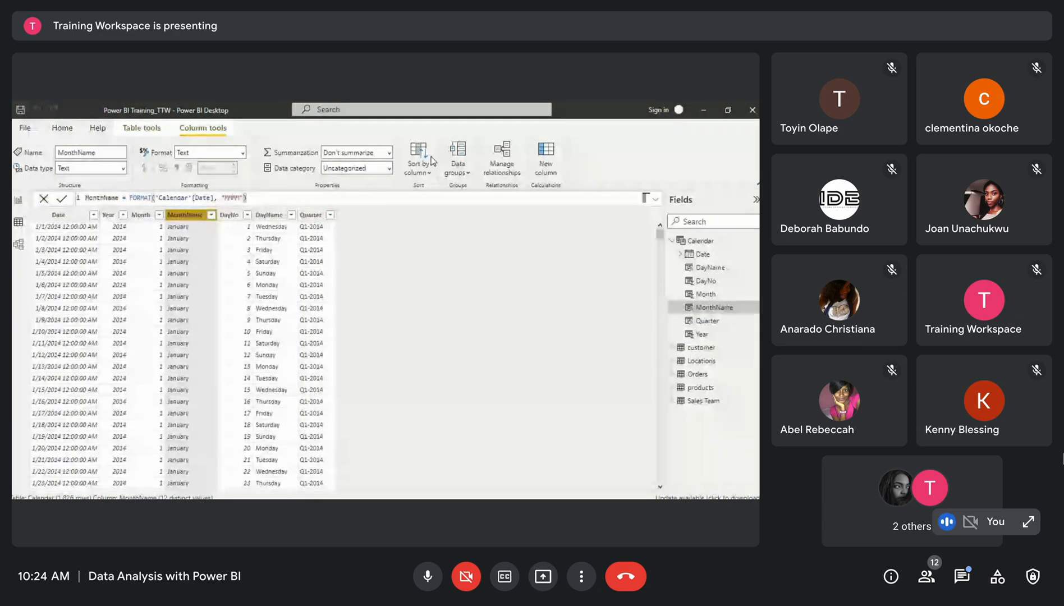
{"action": "scroll", "coordinate": [189, 434], "scroll_direction": "down", "scroll_amount": 2}
{"action": "scroll", "coordinate": [189, 433], "scroll_direction": "up", "scroll_amount": 2}
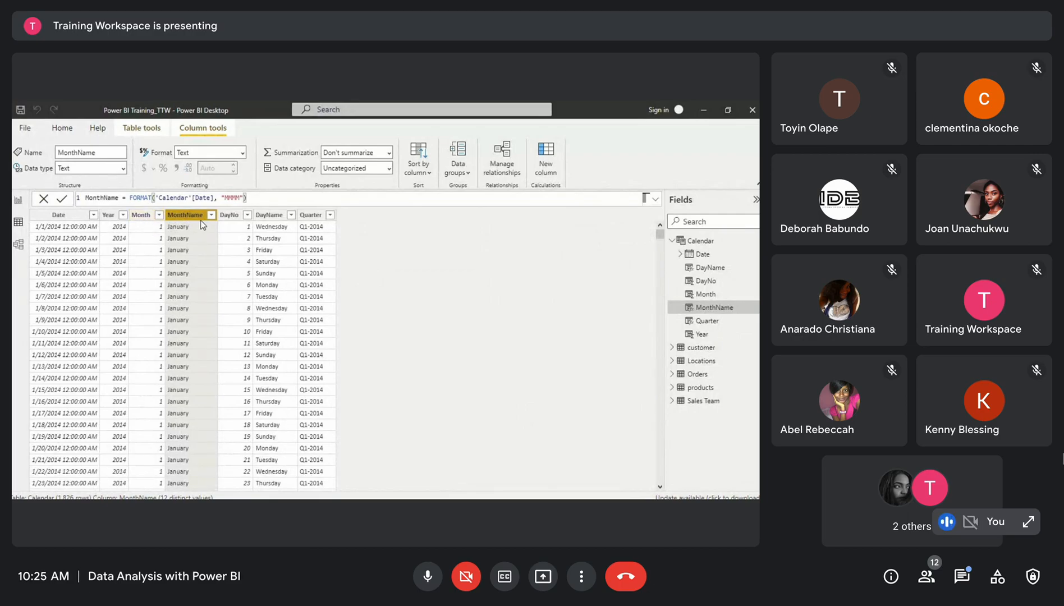
{"action": "scroll", "coordinate": [184, 286], "scroll_direction": "down", "scroll_amount": 3}
{"action": "scroll", "coordinate": [184, 286], "scroll_direction": "up", "scroll_amount": 3}
{"action": "left_click", "coordinate": [142, 216]}
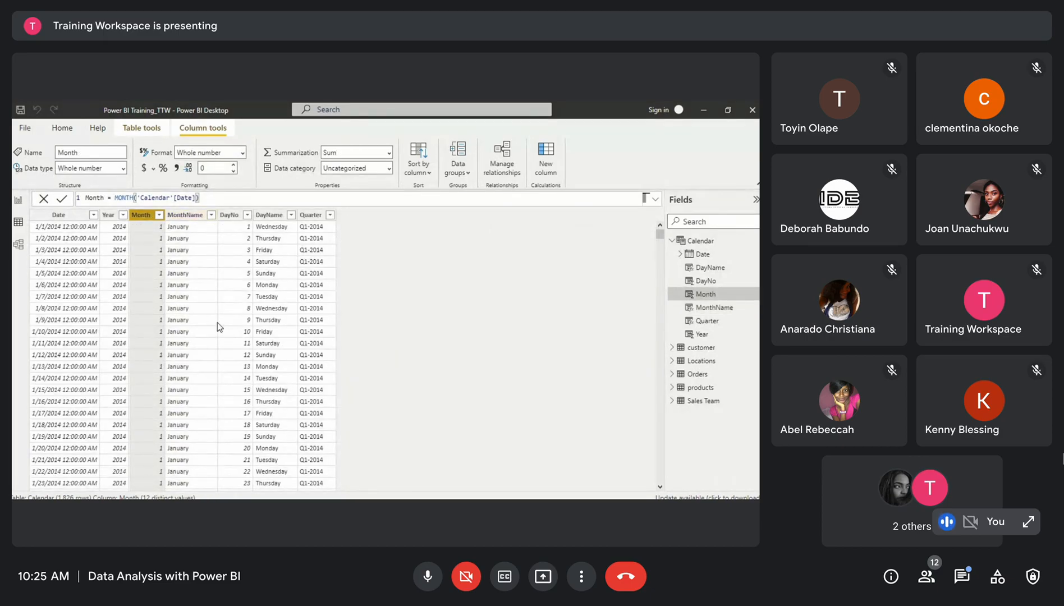
{"action": "scroll", "coordinate": [297, 418], "scroll_direction": "down", "scroll_amount": 2}
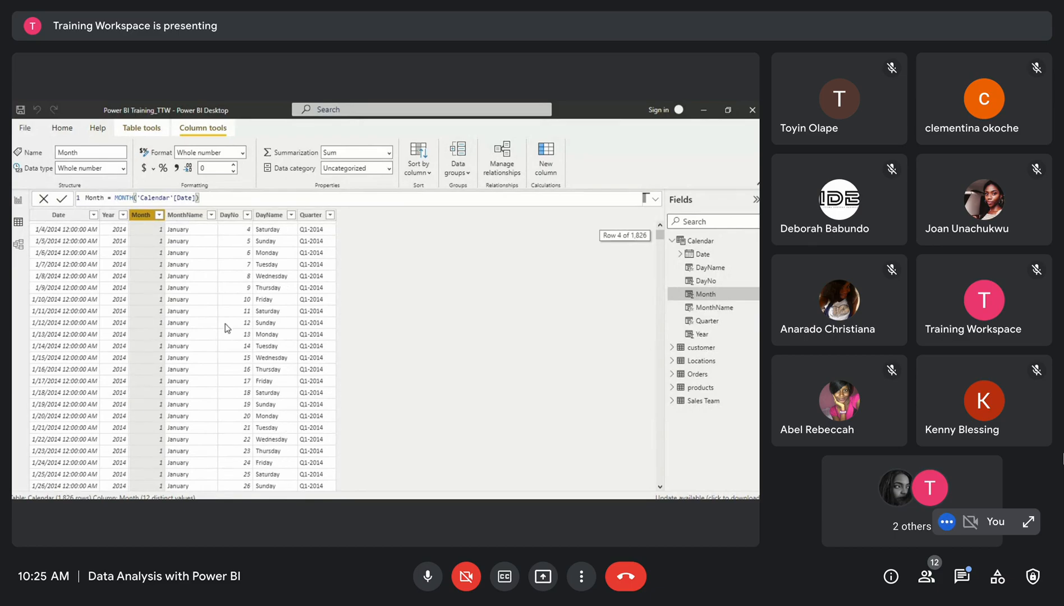
{"action": "scroll", "coordinate": [198, 332], "scroll_direction": "up", "scroll_amount": 2}
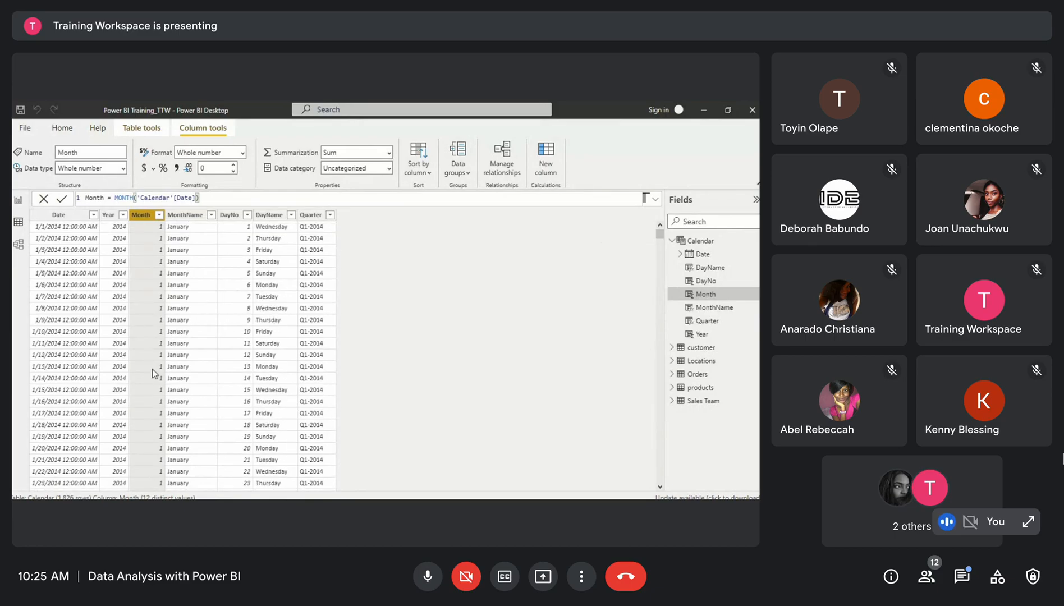
{"action": "scroll", "coordinate": [194, 358], "scroll_direction": "down", "scroll_amount": 1}
{"action": "scroll", "coordinate": [194, 358], "scroll_direction": "up", "scroll_amount": 1}
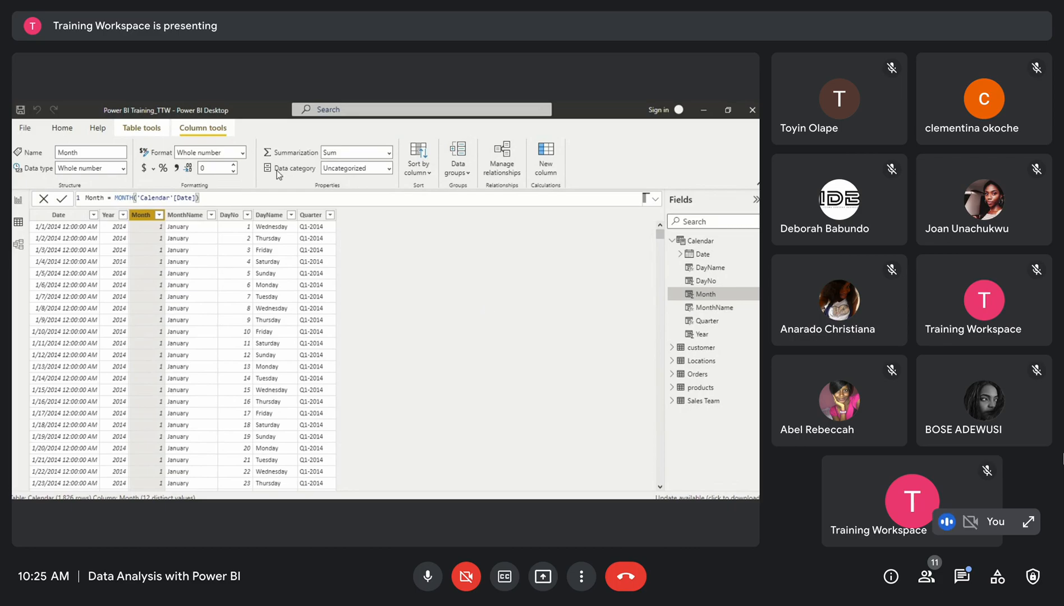
Sort the MonthName column by the Month column
{"action": "left_click", "coordinate": [185, 215]}
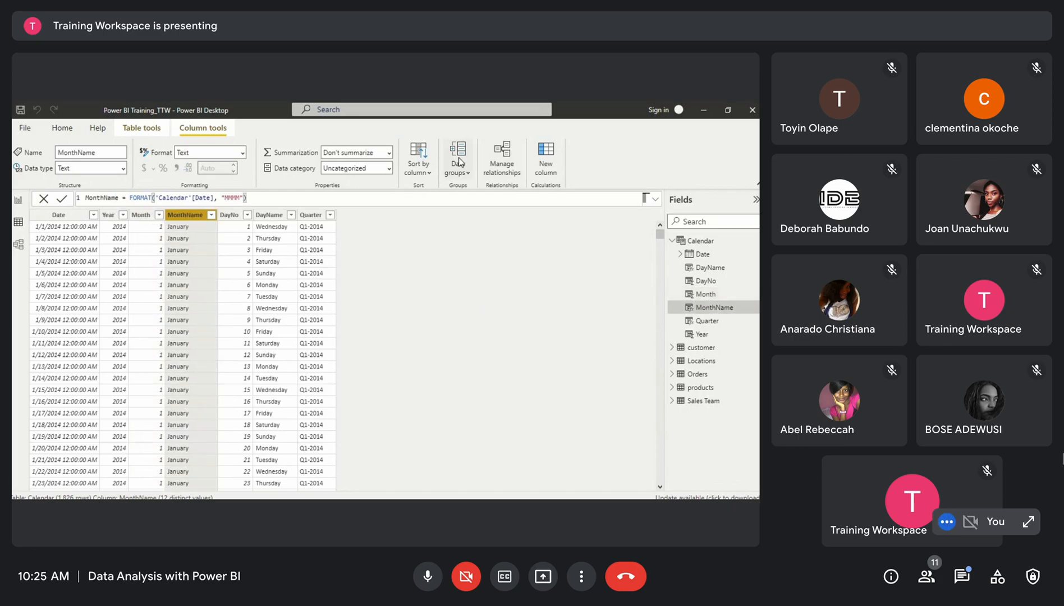
{"action": "left_click", "coordinate": [422, 173]}
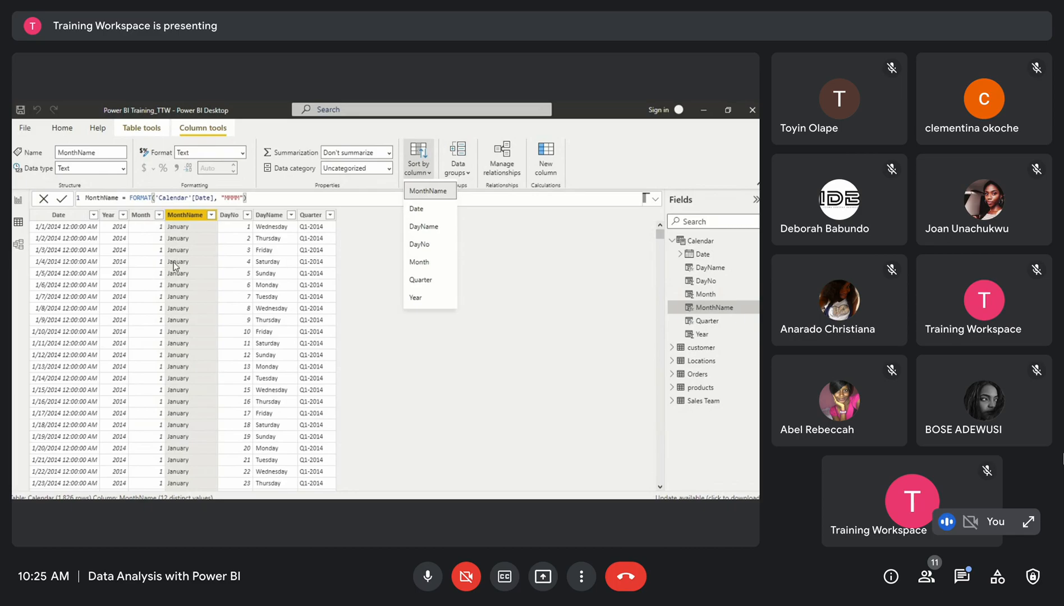
{"action": "left_click", "coordinate": [432, 262]}
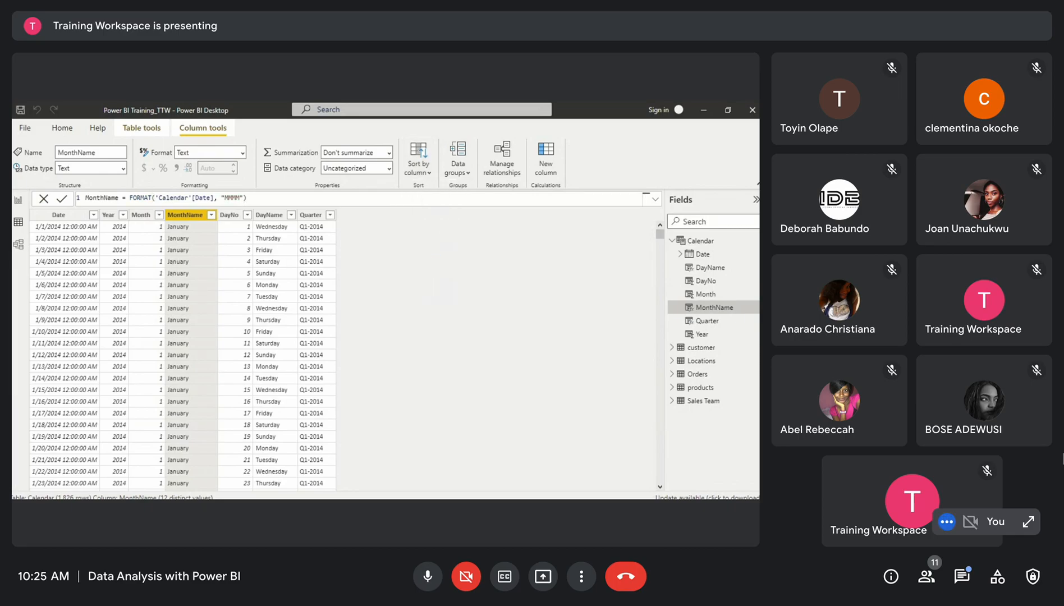
Inspect the DayName and DayNo columns and scroll through their values in the Calendar table
{"action": "left_click", "coordinate": [268, 215]}
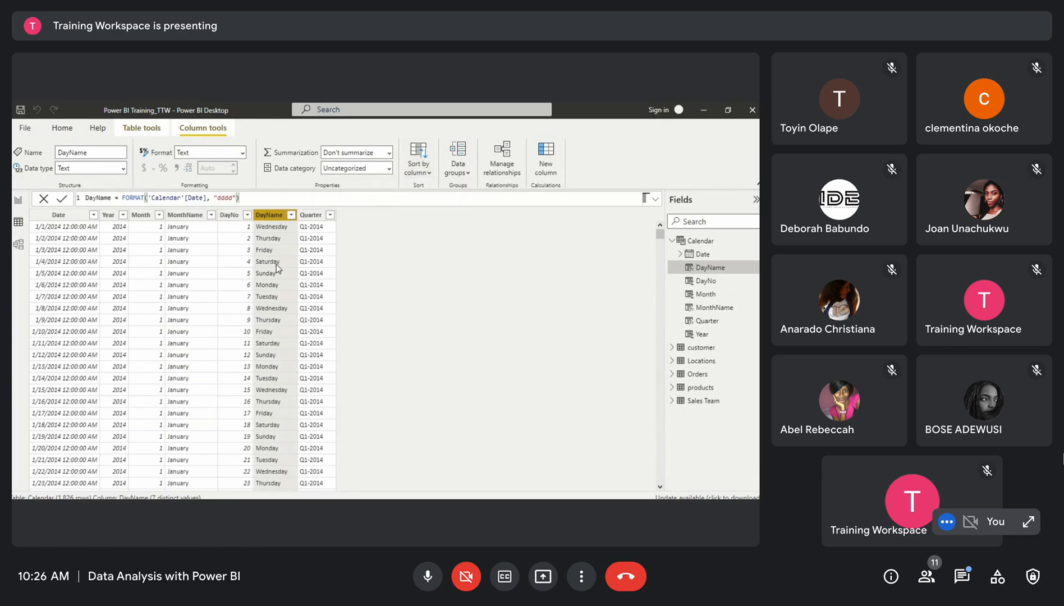
{"action": "left_click", "coordinate": [237, 220]}
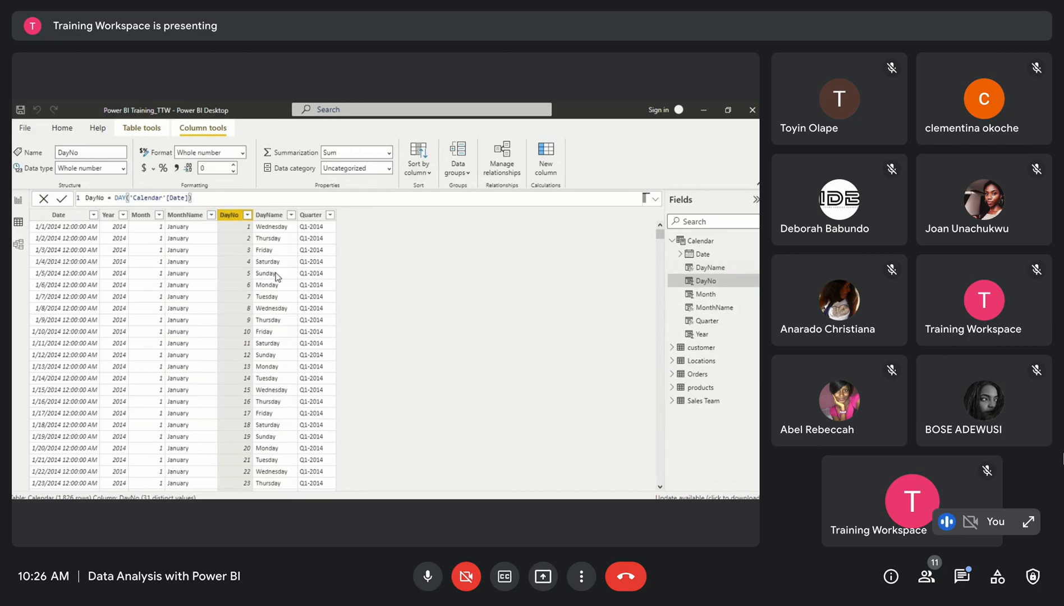
{"action": "scroll", "coordinate": [252, 430], "scroll_direction": "down", "scroll_amount": 5}
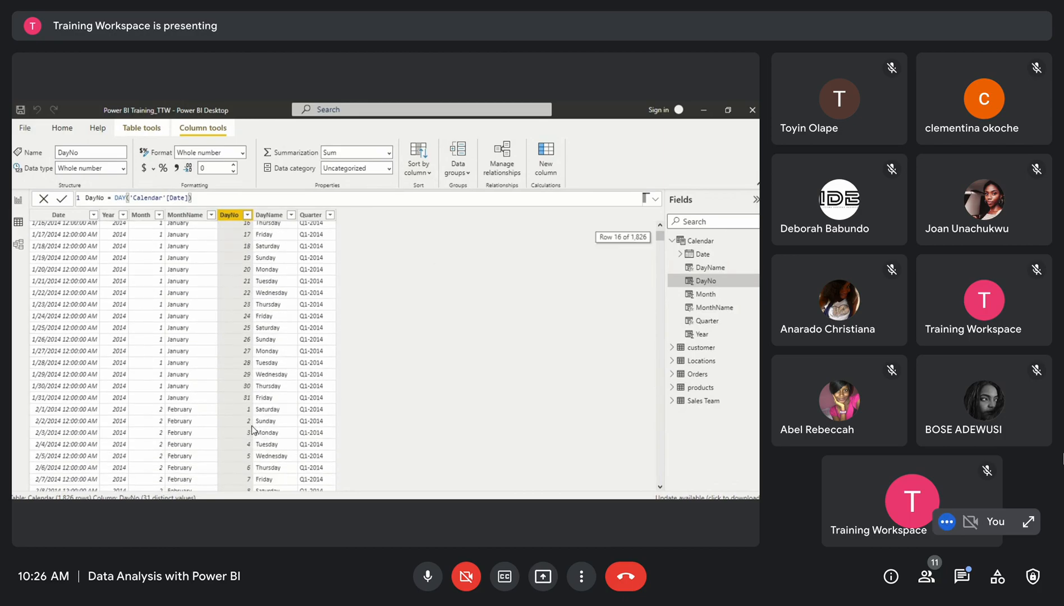
{"action": "scroll", "coordinate": [252, 430], "scroll_direction": "up", "scroll_amount": 1}
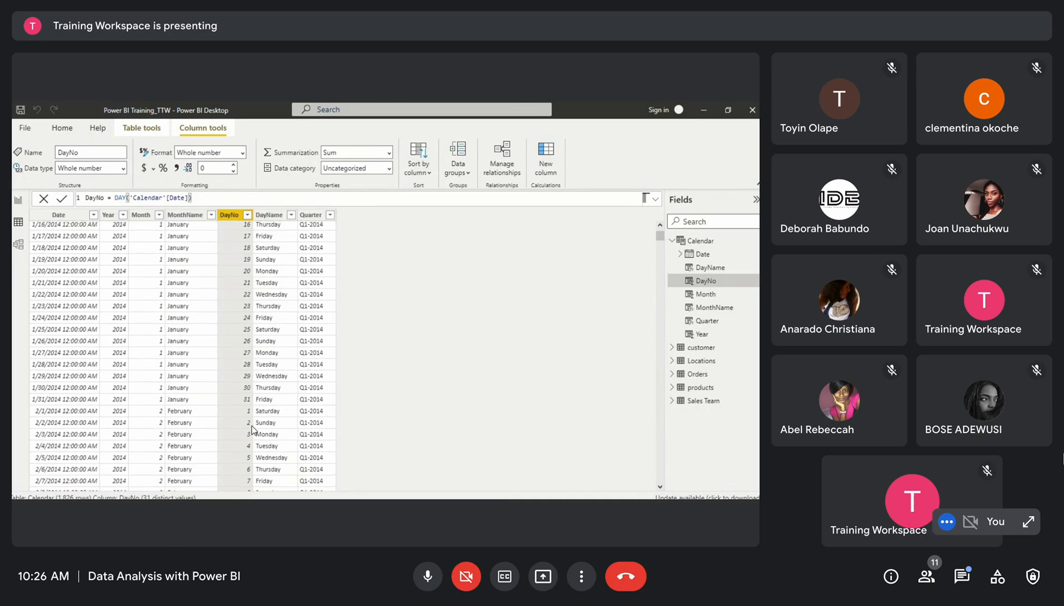
{"action": "scroll", "coordinate": [252, 430], "scroll_direction": "up", "scroll_amount": 5}
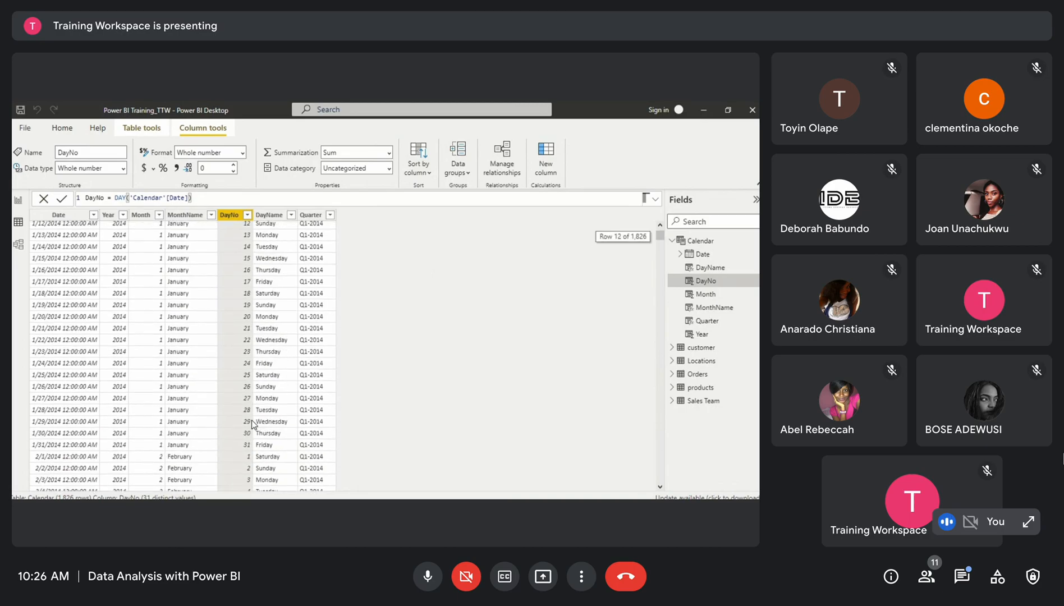
{"action": "scroll", "coordinate": [271, 345], "scroll_direction": "down", "scroll_amount": 2}
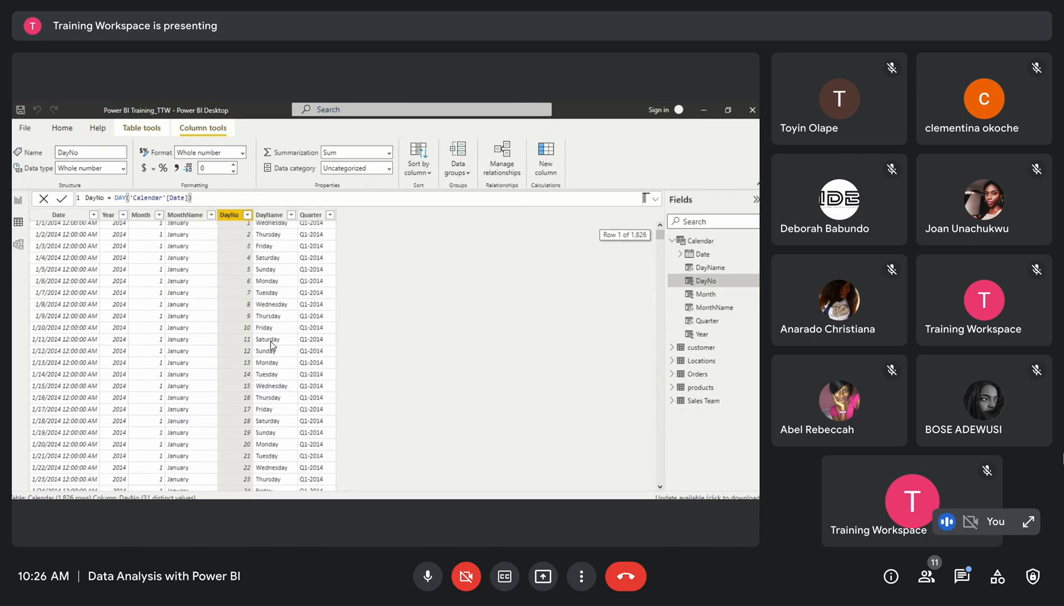
{"action": "scroll", "coordinate": [262, 411], "scroll_direction": "down", "scroll_amount": 1}
{"action": "scroll", "coordinate": [262, 411], "scroll_direction": "down", "scroll_amount": 5}
{"action": "scroll", "coordinate": [276, 339], "scroll_direction": "up", "scroll_amount": 5}
{"action": "scroll", "coordinate": [276, 338], "scroll_direction": "up", "scroll_amount": 3}
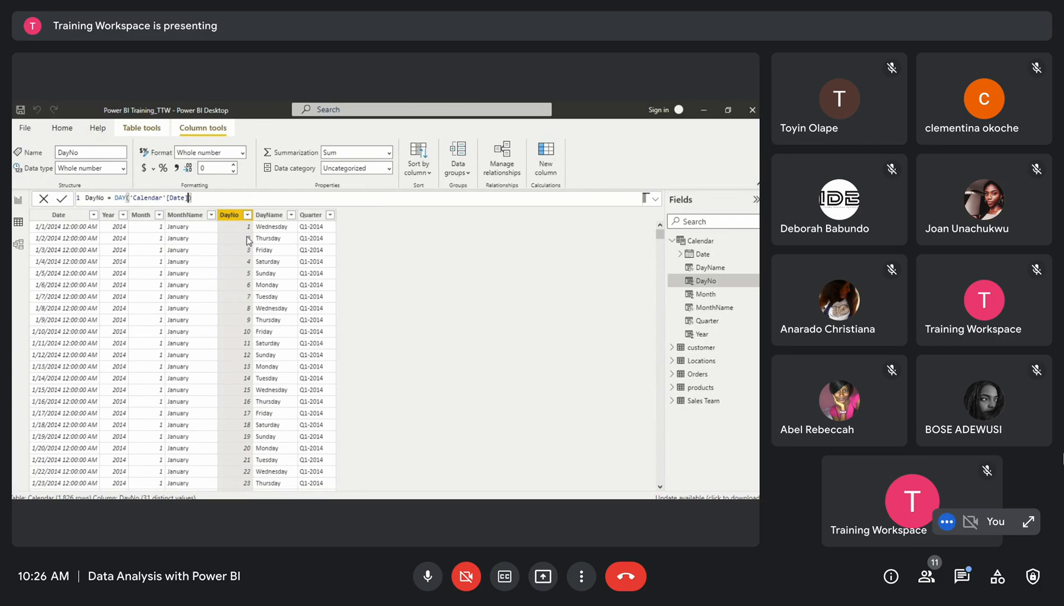
{"action": "scroll", "coordinate": [240, 286], "scroll_direction": "down", "scroll_amount": 1}
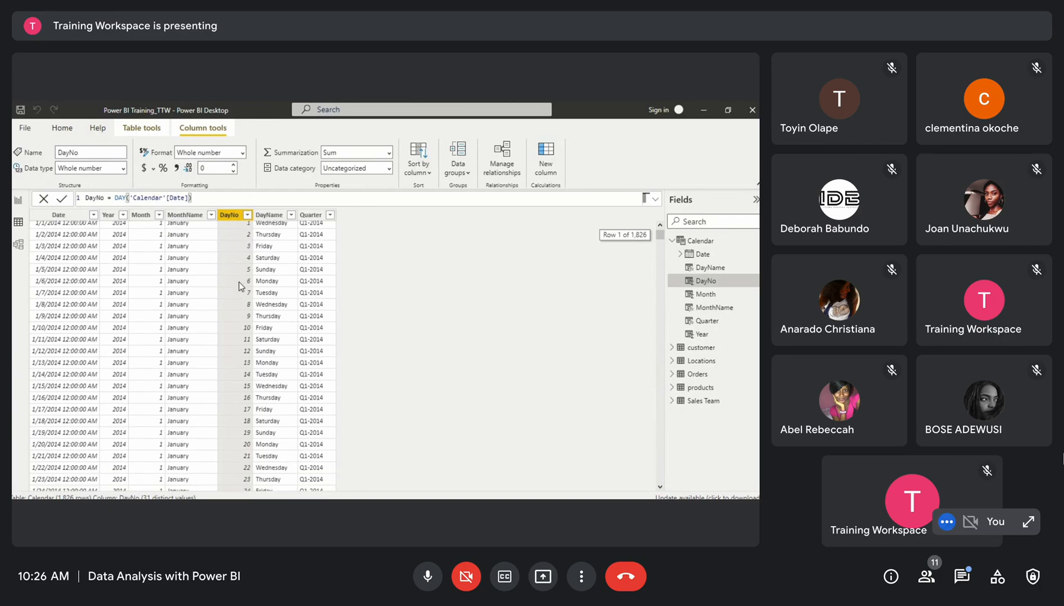
{"action": "scroll", "coordinate": [241, 286], "scroll_direction": "down", "scroll_amount": 1}
{"action": "scroll", "coordinate": [240, 286], "scroll_direction": "up", "scroll_amount": 1}
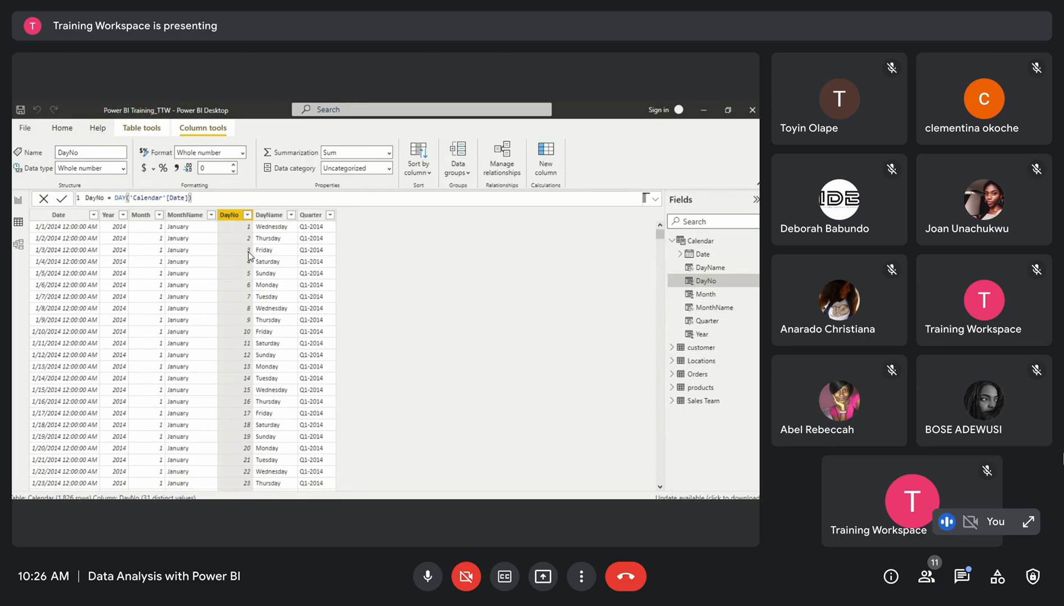
{"action": "scroll", "coordinate": [246, 359], "scroll_direction": "down", "scroll_amount": 2}
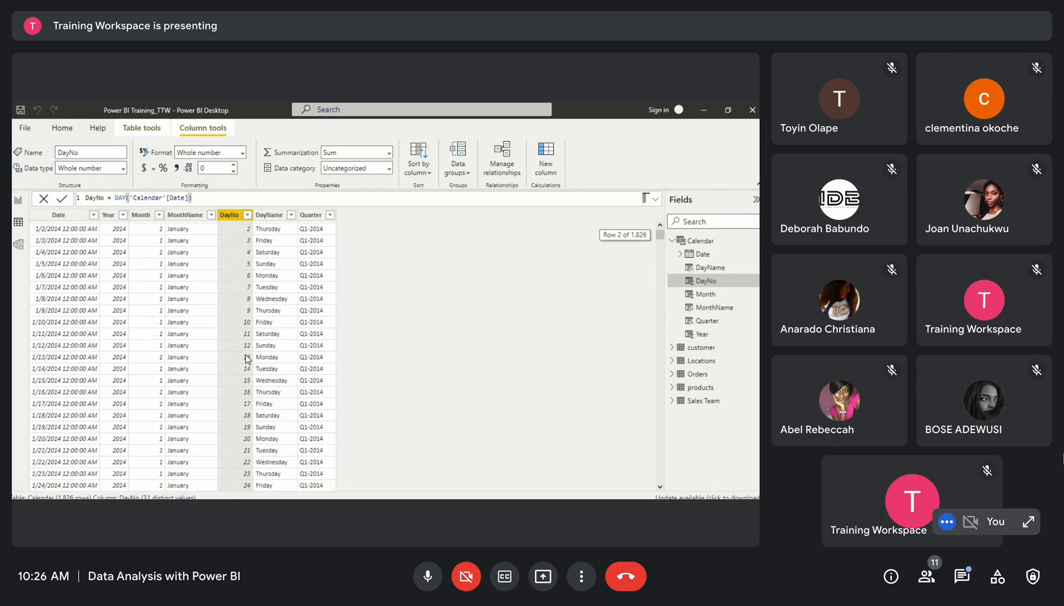
{"action": "scroll", "coordinate": [245, 356], "scroll_direction": "up", "scroll_amount": 2}
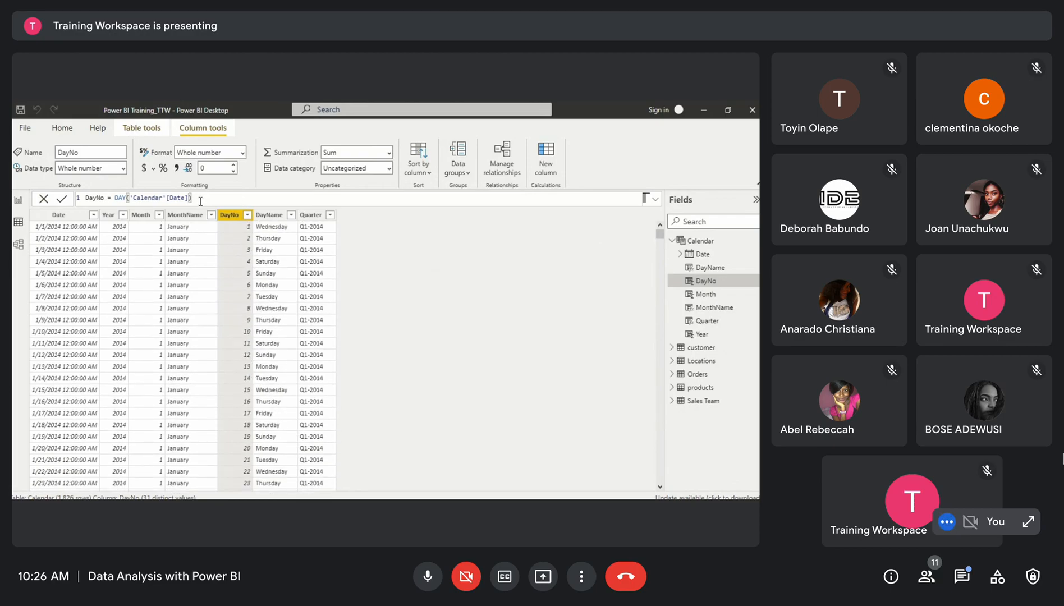
Rewrite the DayNo formula as FORMAT('Calendar'[Date], "dd") and commit it
{"action": "left_click_drag", "start_coordinate": [200, 198], "coordinate": [115, 197]}
{"action": "type", "text": "For"}
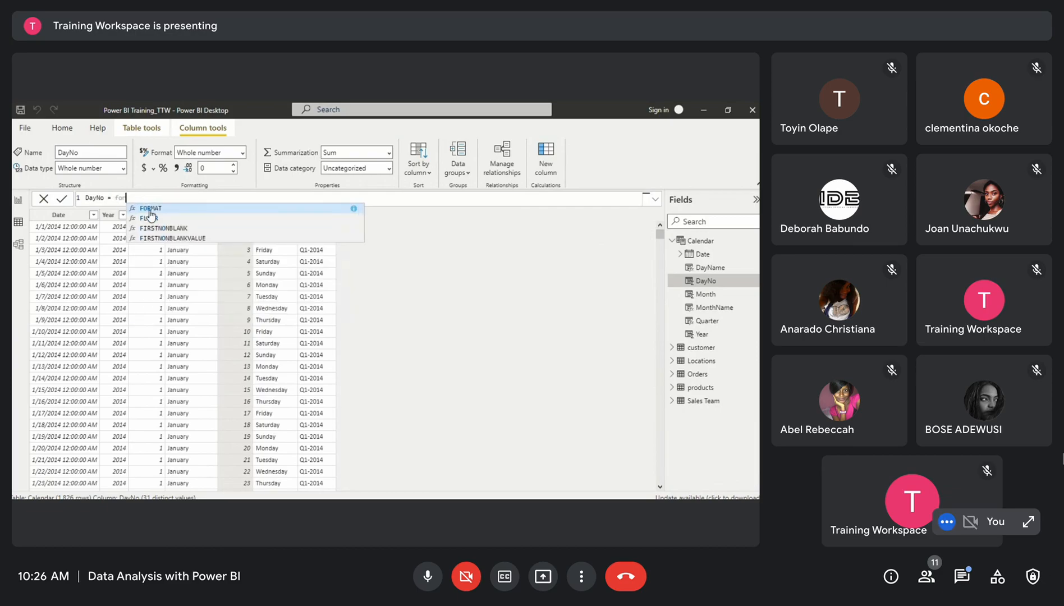
{"action": "left_click", "coordinate": [146, 210]}
{"action": "type", "text": "ca"}
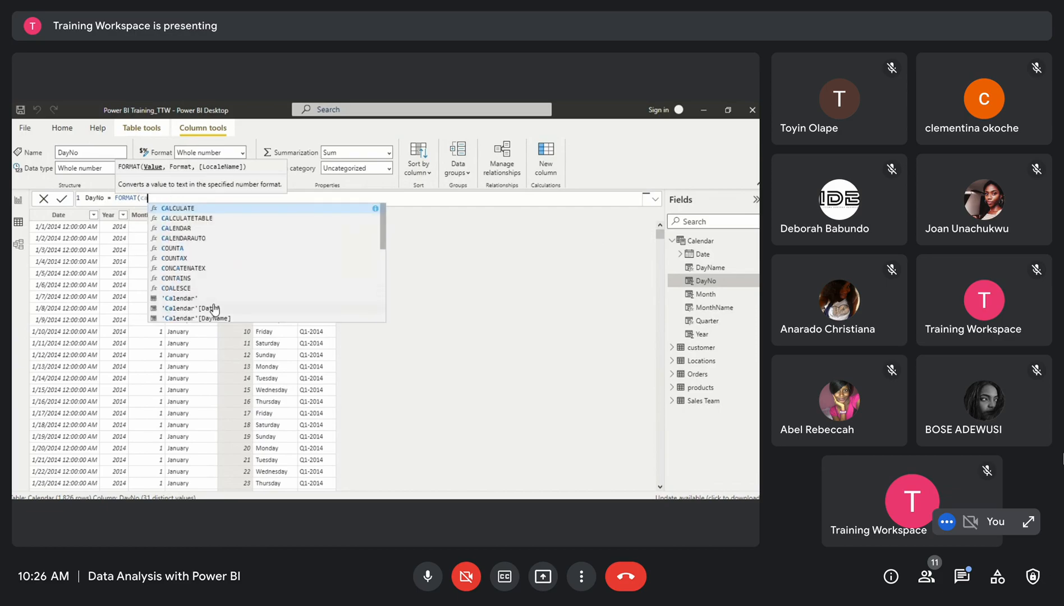
{"action": "left_click", "coordinate": [213, 307]}
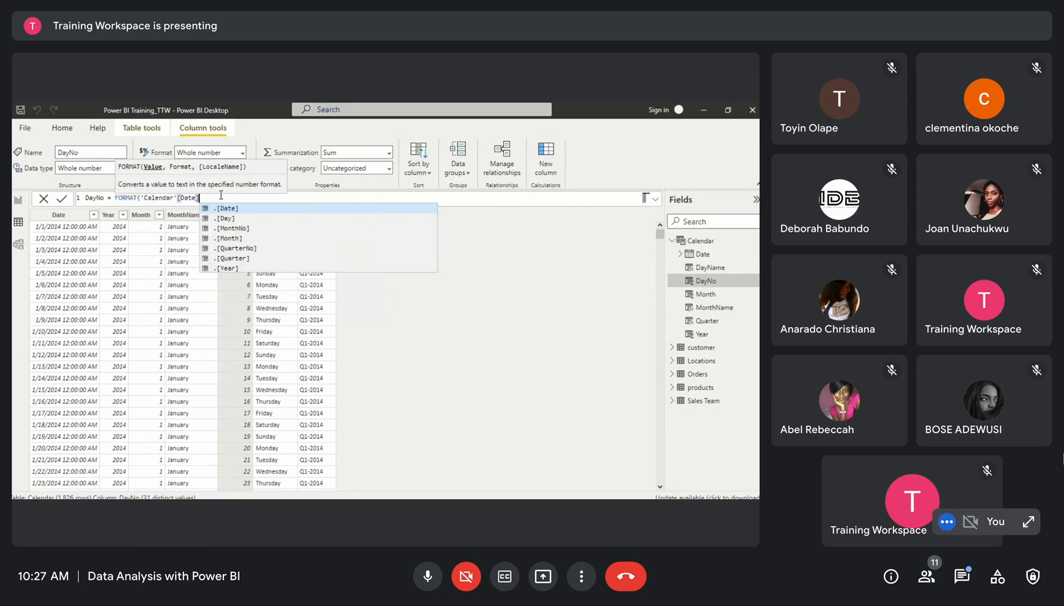
{"action": "type", "text": ", \"\""}
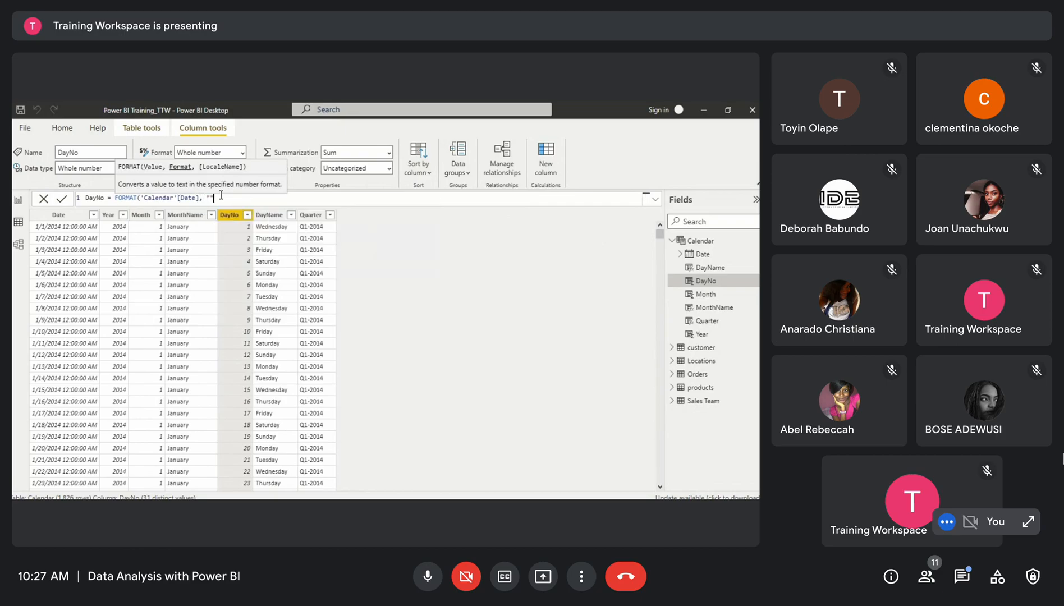
{"action": "type", "text": "dd"}
{"action": "type", "text": ")"}
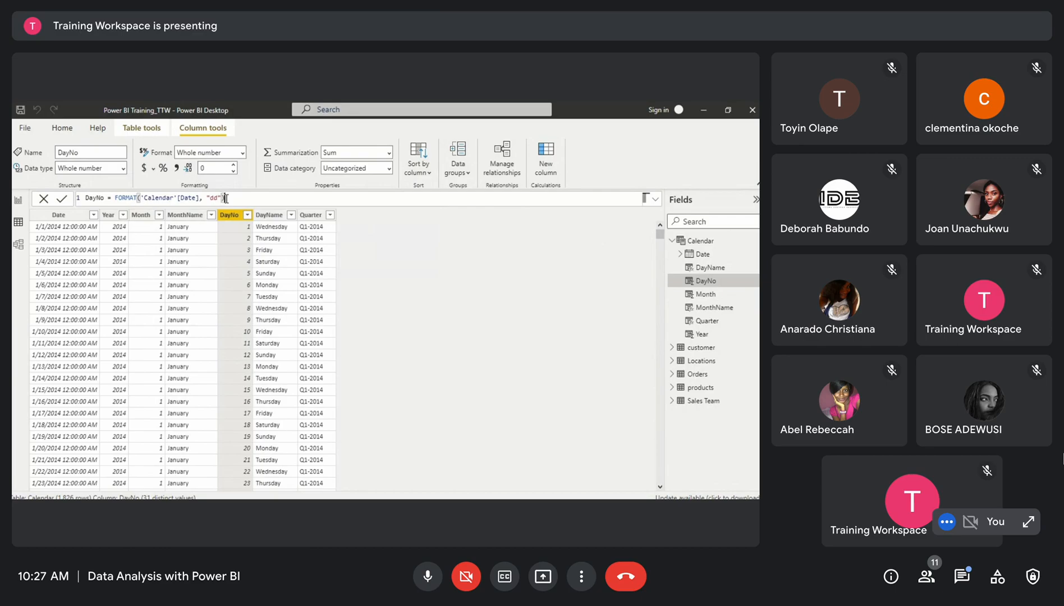
{"action": "key", "text": "Return"}
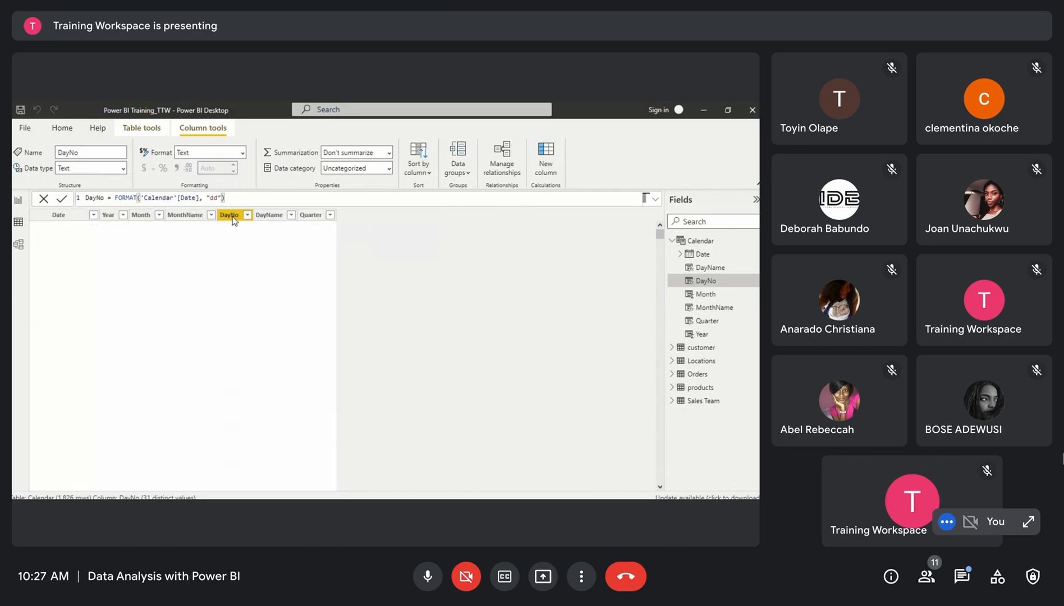
Scroll through the Calendar table to review the two-digit DayNo values
{"action": "scroll", "coordinate": [226, 366], "scroll_direction": "down", "scroll_amount": 4}
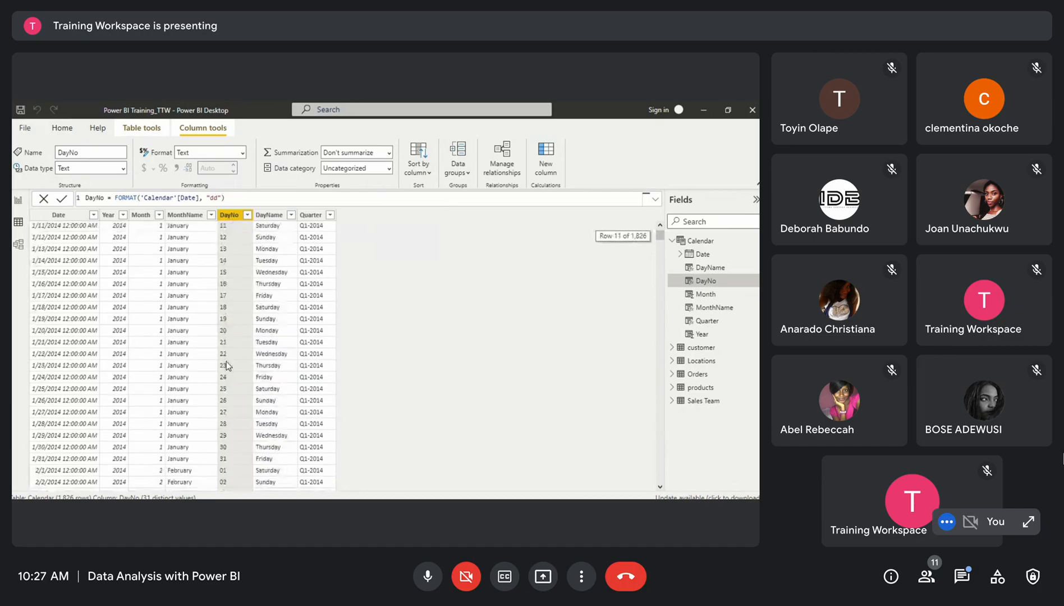
{"action": "scroll", "coordinate": [226, 365], "scroll_direction": "down", "scroll_amount": 1}
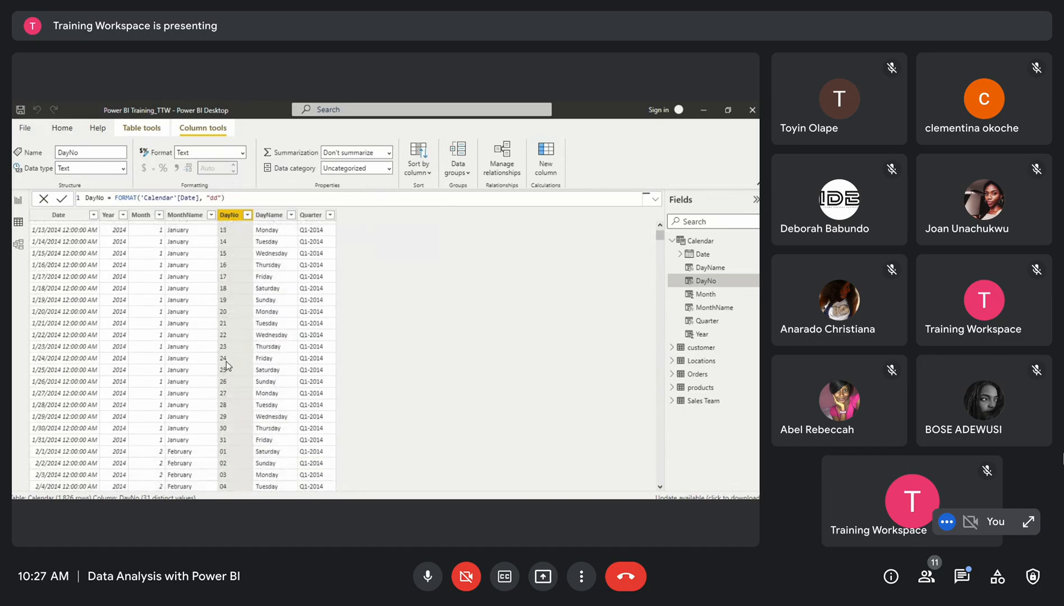
{"action": "scroll", "coordinate": [226, 361], "scroll_direction": "up", "scroll_amount": 1}
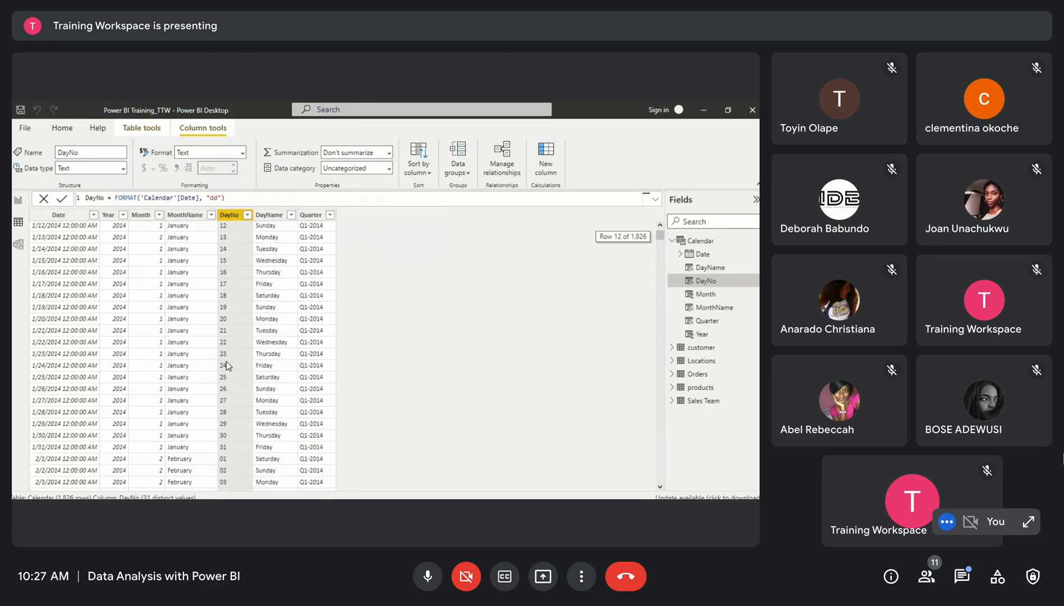
{"action": "scroll", "coordinate": [226, 361], "scroll_direction": "up", "scroll_amount": 2}
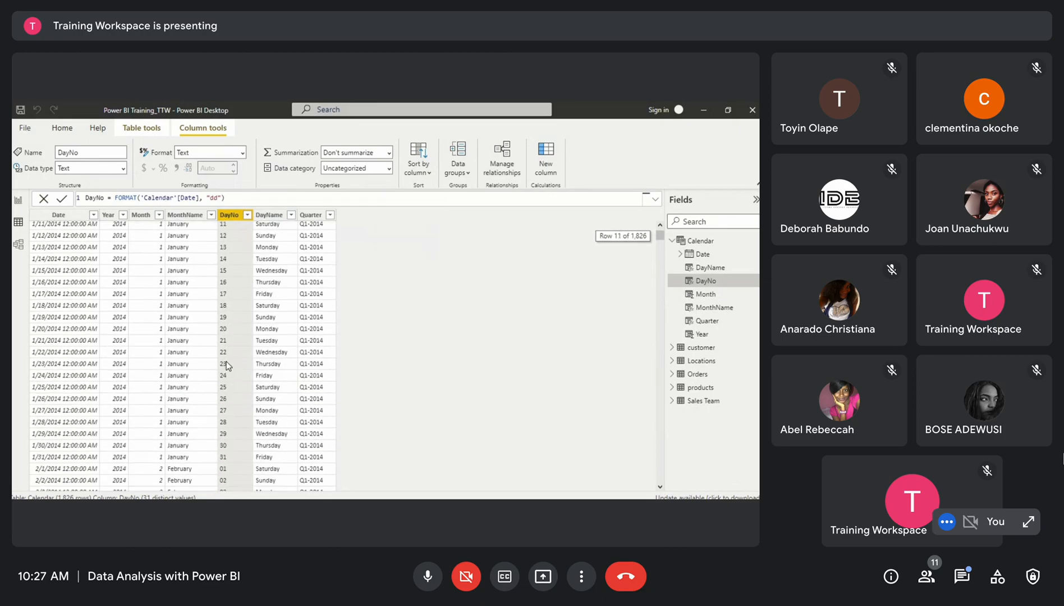
{"action": "scroll", "coordinate": [226, 361], "scroll_direction": "up", "scroll_amount": 3}
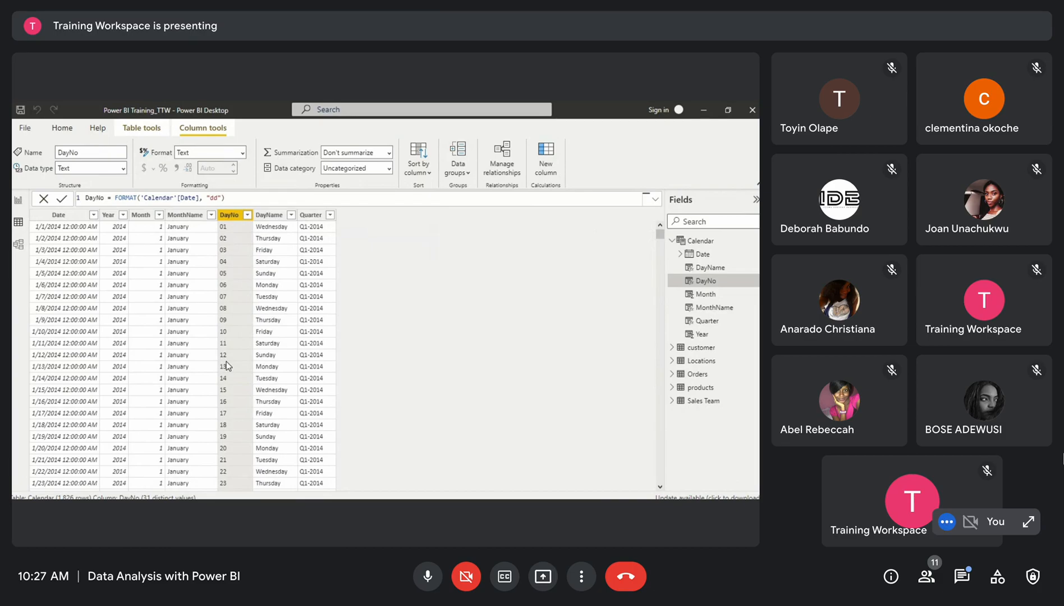
{"action": "scroll", "coordinate": [226, 361], "scroll_direction": "up", "scroll_amount": 1}
{"action": "scroll", "coordinate": [226, 363], "scroll_direction": "down", "scroll_amount": 5}
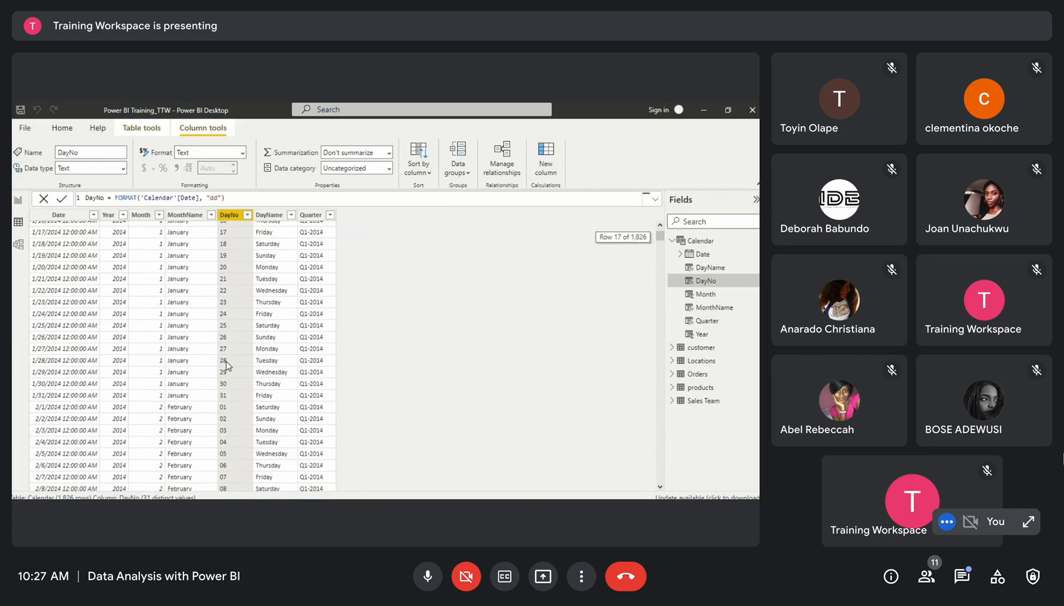
{"action": "scroll", "coordinate": [227, 361], "scroll_direction": "up", "scroll_amount": 5}
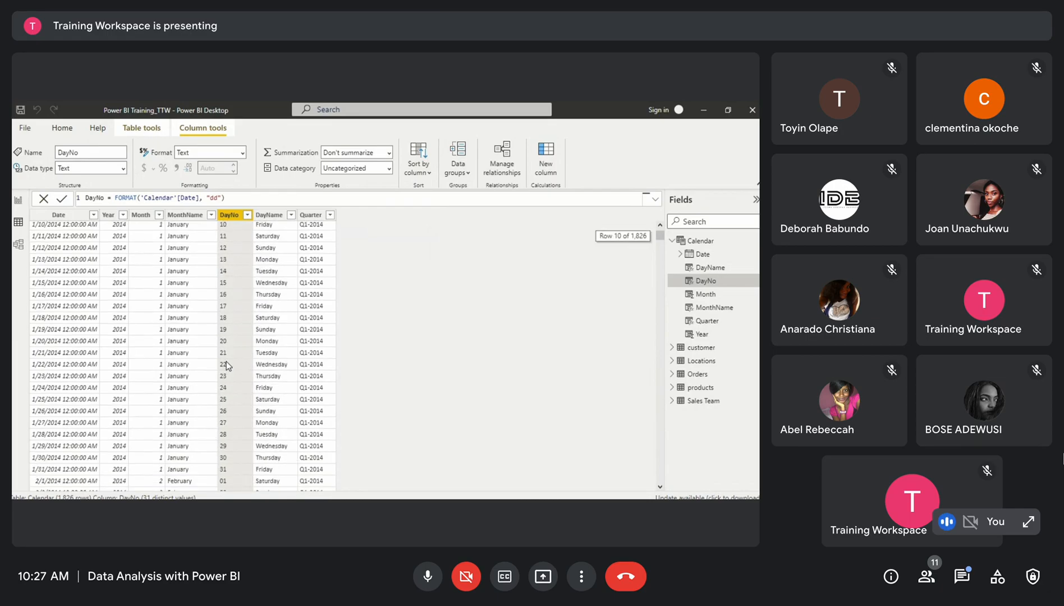
{"action": "left_click", "coordinate": [248, 197]}
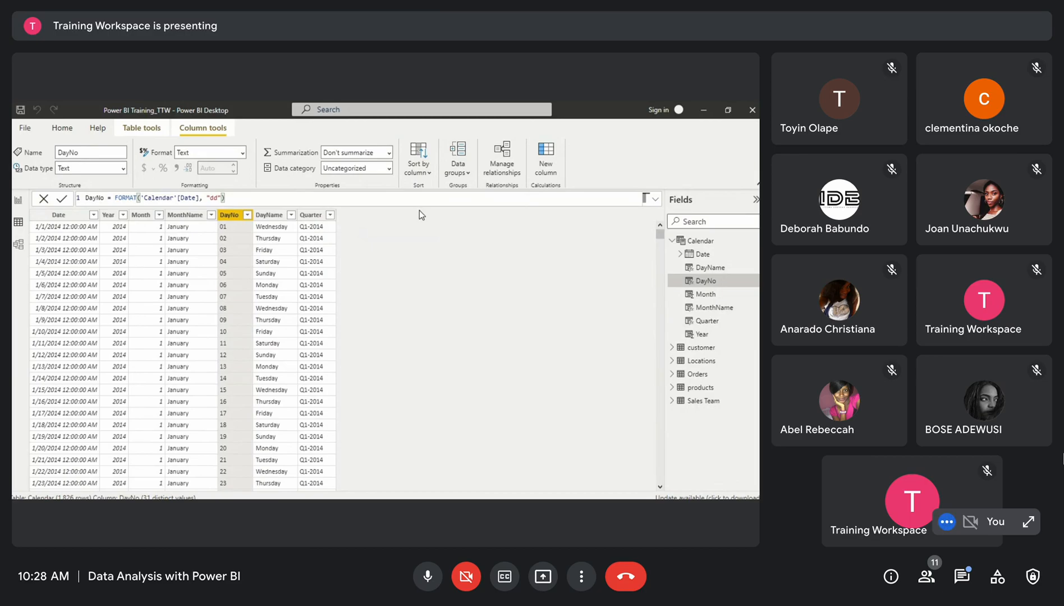
Add a new Weekno column to the Calendar table defined as WEEKNUM('Calendar'[Date])
{"action": "left_click", "coordinate": [65, 217]}
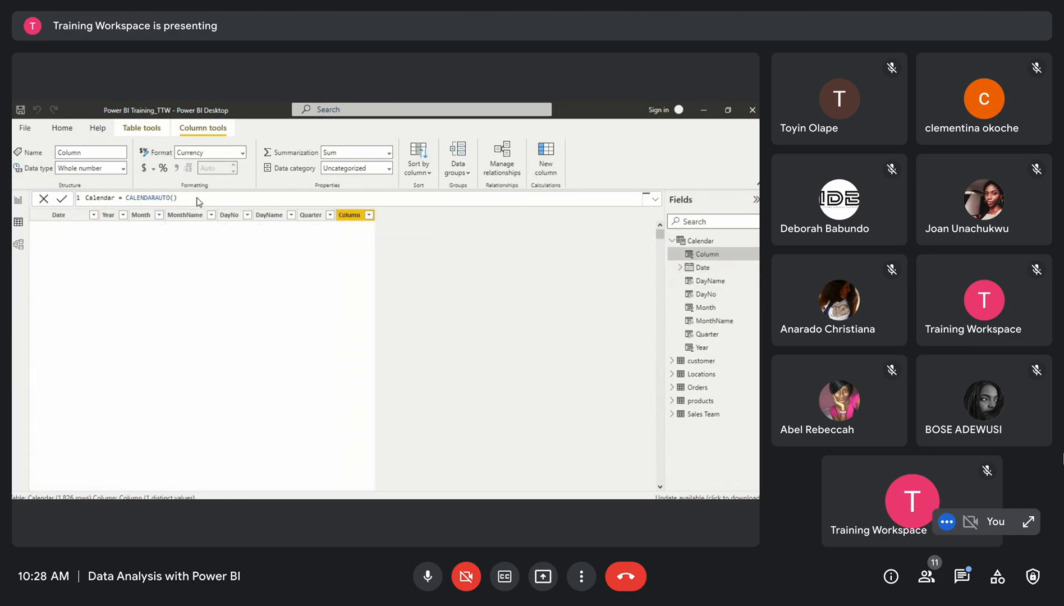
{"action": "type", "text": "W"}
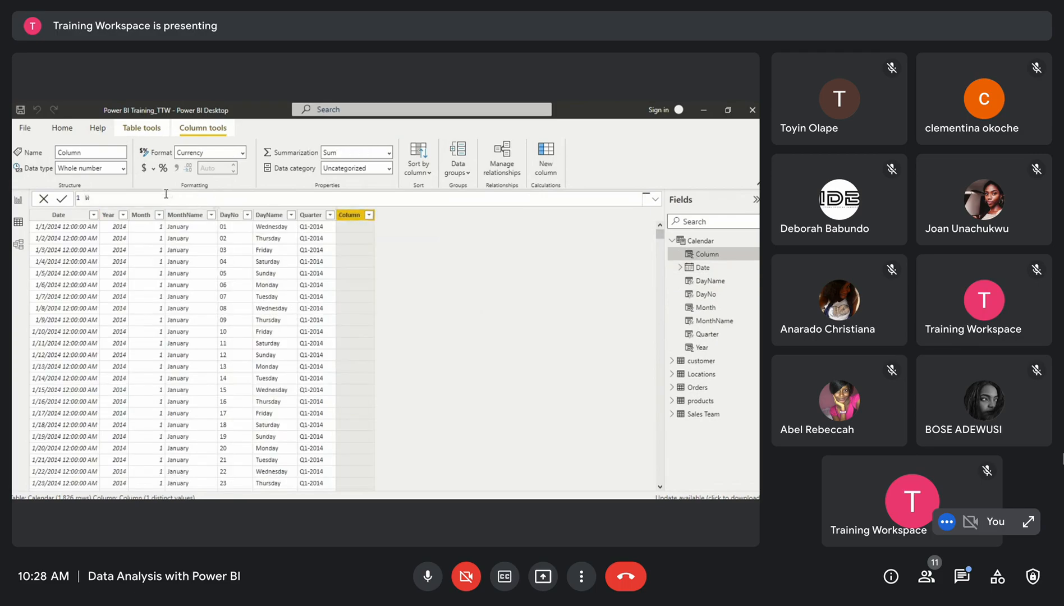
{"action": "type", "text": "eekno = we"}
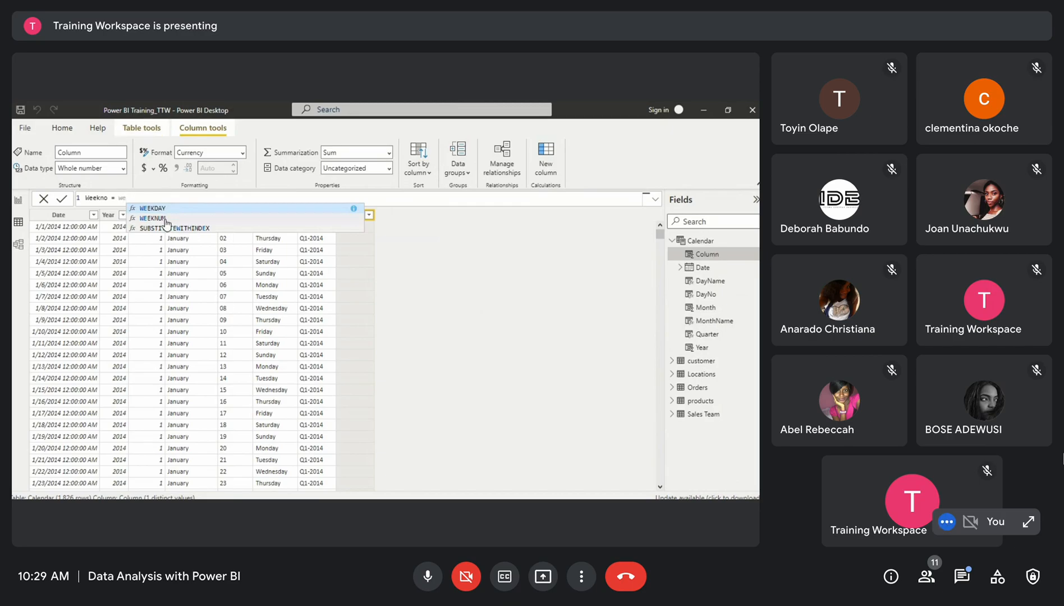
{"action": "left_click", "coordinate": [171, 217]}
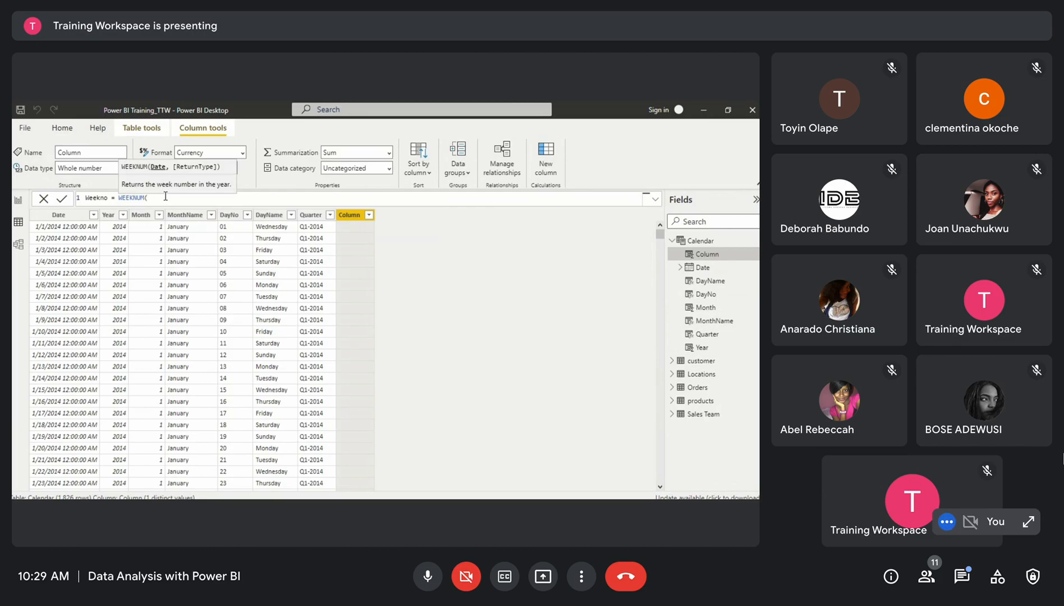
{"action": "type", "text": "cale"}
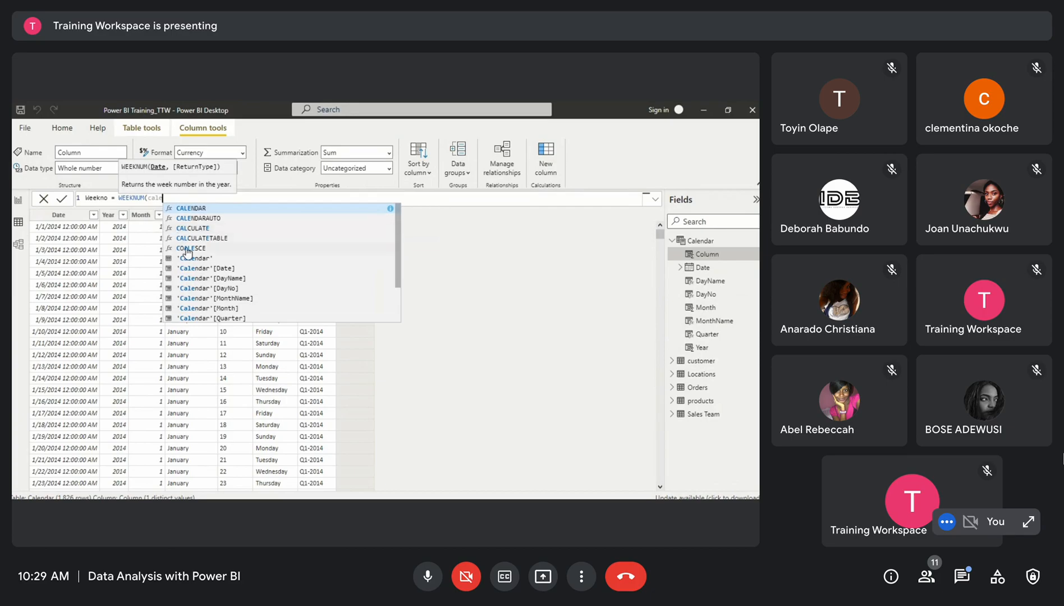
{"action": "left_click", "coordinate": [198, 268]}
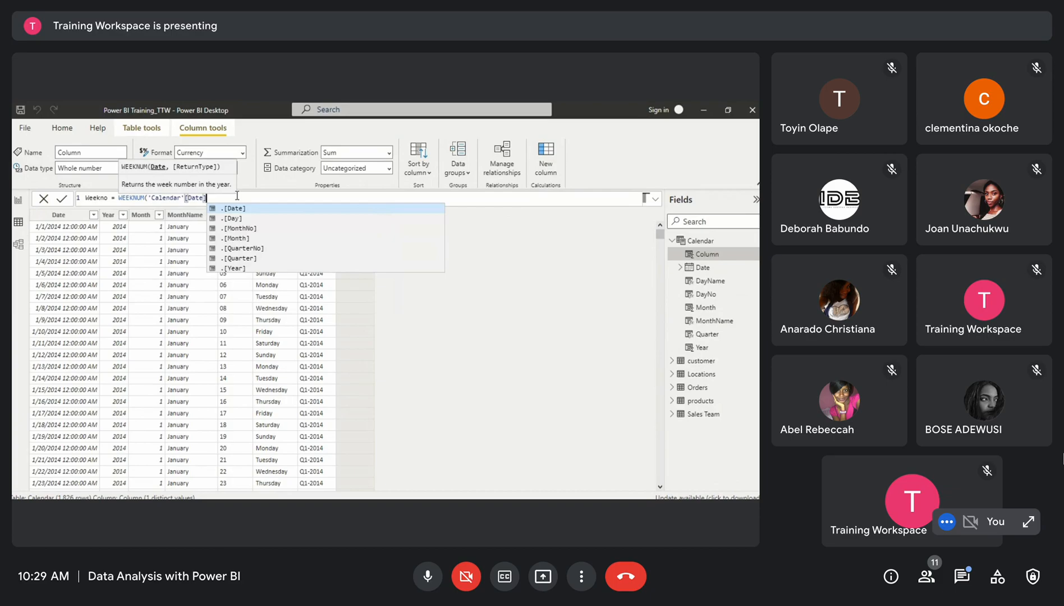
{"action": "type", "text": ")"}
{"action": "key", "text": "Return"}
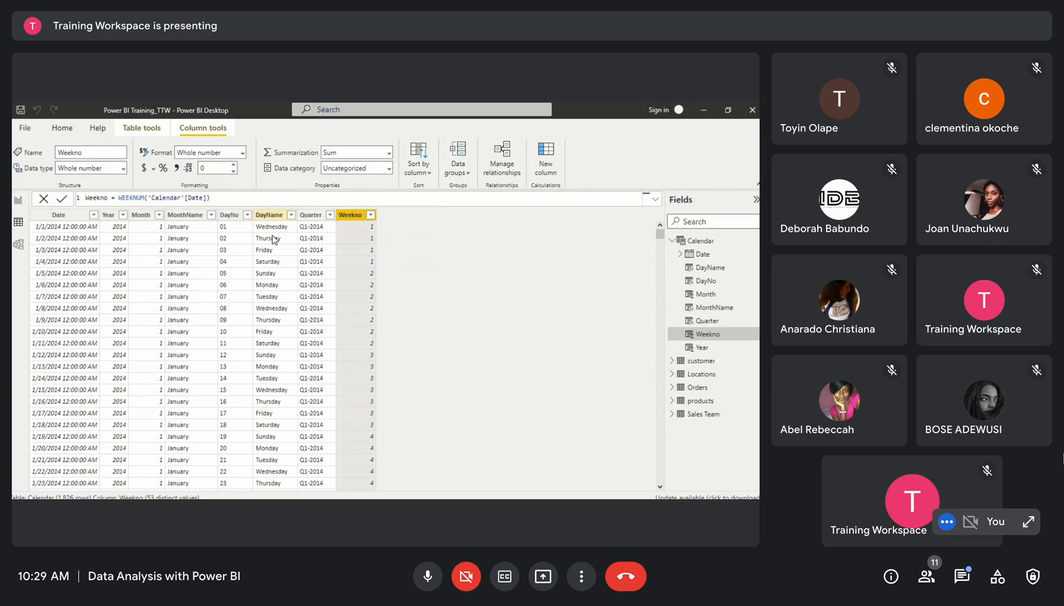
Add a new Weekday column to the Calendar table defined as WEEKDAY('Calendar'[Date])
{"action": "scroll", "coordinate": [332, 410], "scroll_direction": "down", "scroll_amount": 2}
{"action": "scroll", "coordinate": [332, 410], "scroll_direction": "up", "scroll_amount": 2}
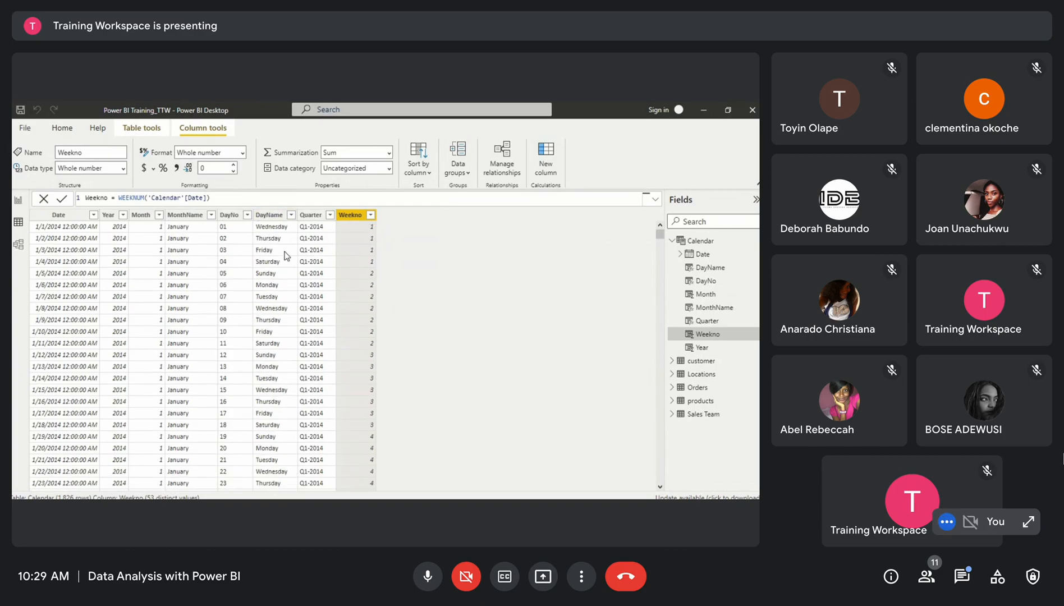
{"action": "scroll", "coordinate": [345, 271], "scroll_direction": "down", "scroll_amount": 1}
{"action": "scroll", "coordinate": [345, 271], "scroll_direction": "up", "scroll_amount": 1}
{"action": "scroll", "coordinate": [344, 277], "scroll_direction": "down", "scroll_amount": 1}
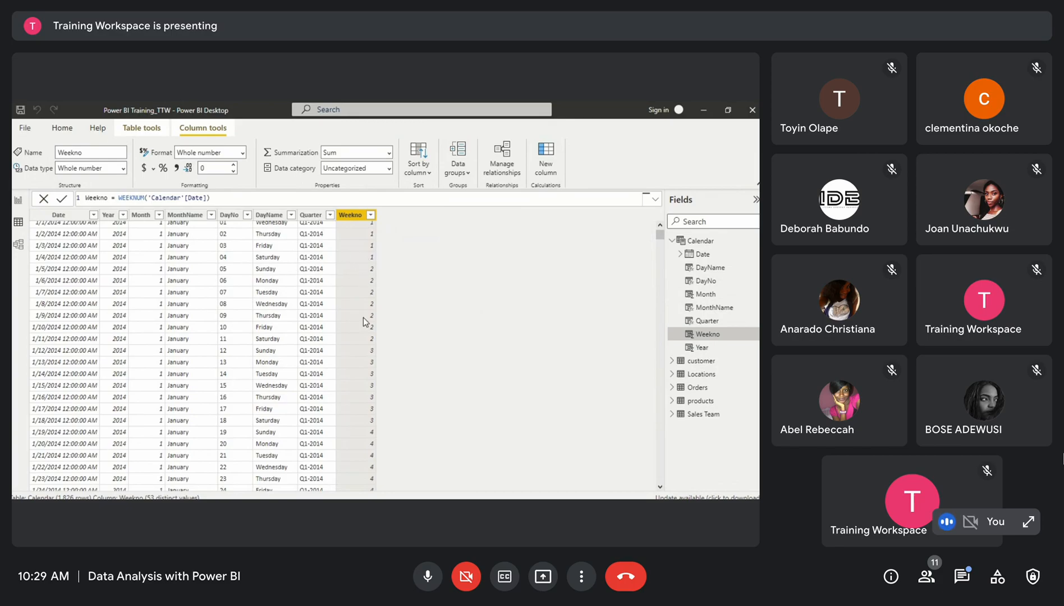
{"action": "scroll", "coordinate": [353, 226], "scroll_direction": "up", "scroll_amount": 1}
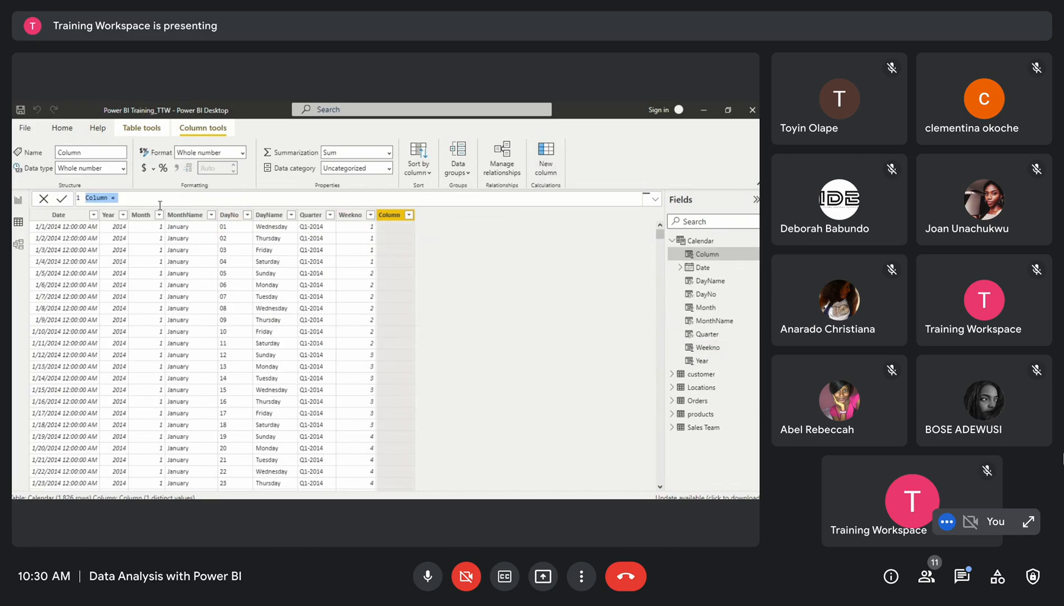
{"action": "type", "text": "Weekday = week"}
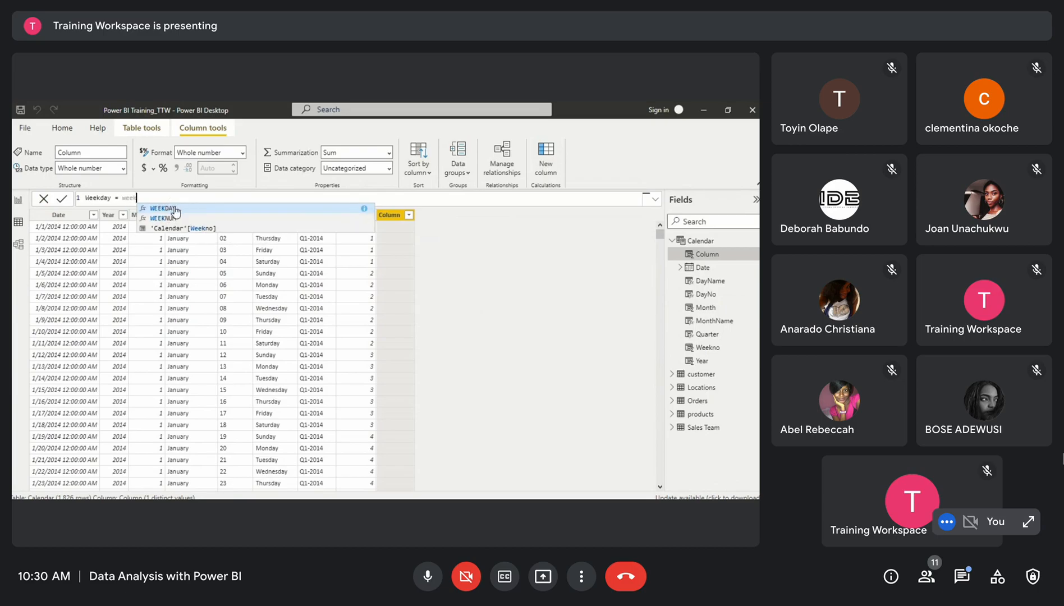
{"action": "left_click", "coordinate": [175, 209]}
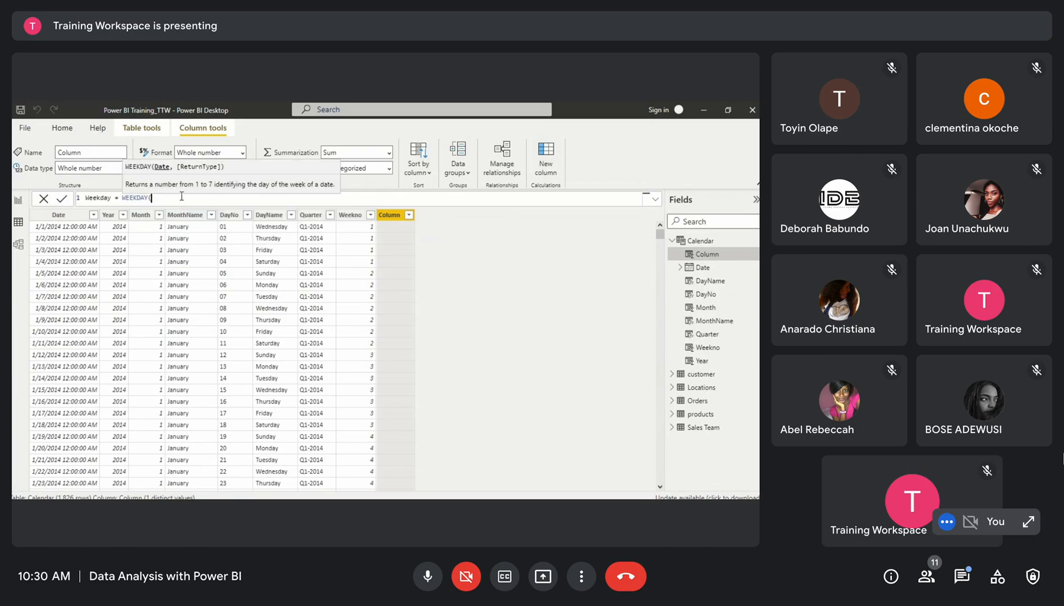
{"action": "type", "text": "cale"}
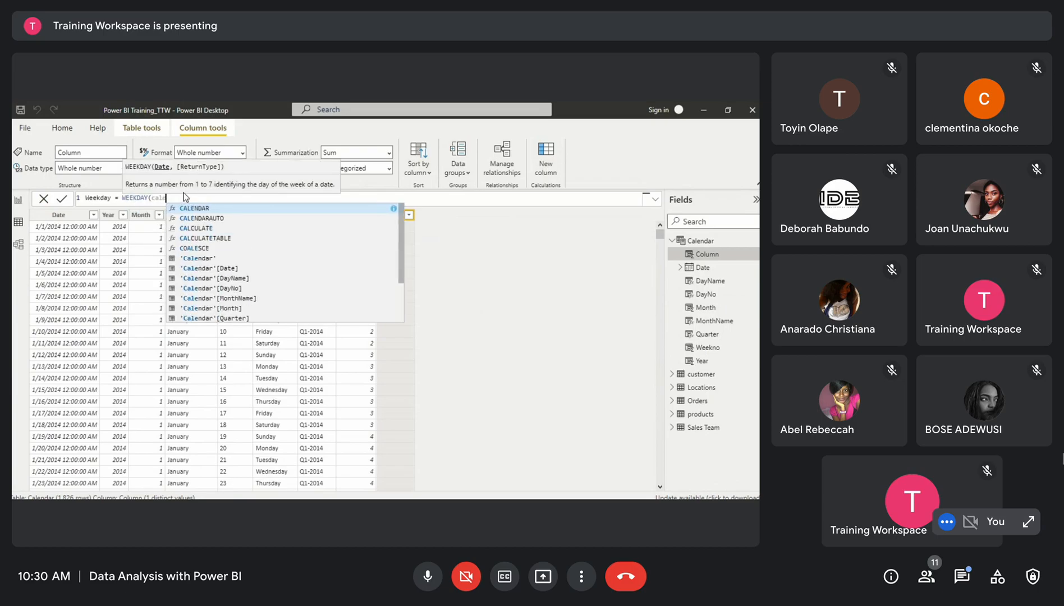
{"action": "left_click", "coordinate": [208, 267]}
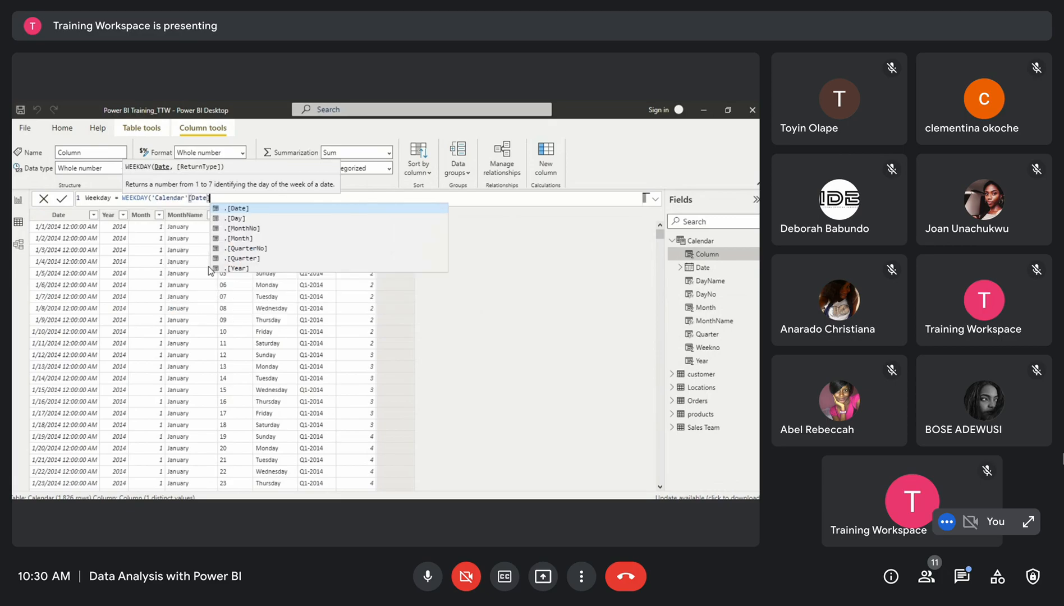
{"action": "type", "text": ")"}
{"action": "key", "text": "Return"}
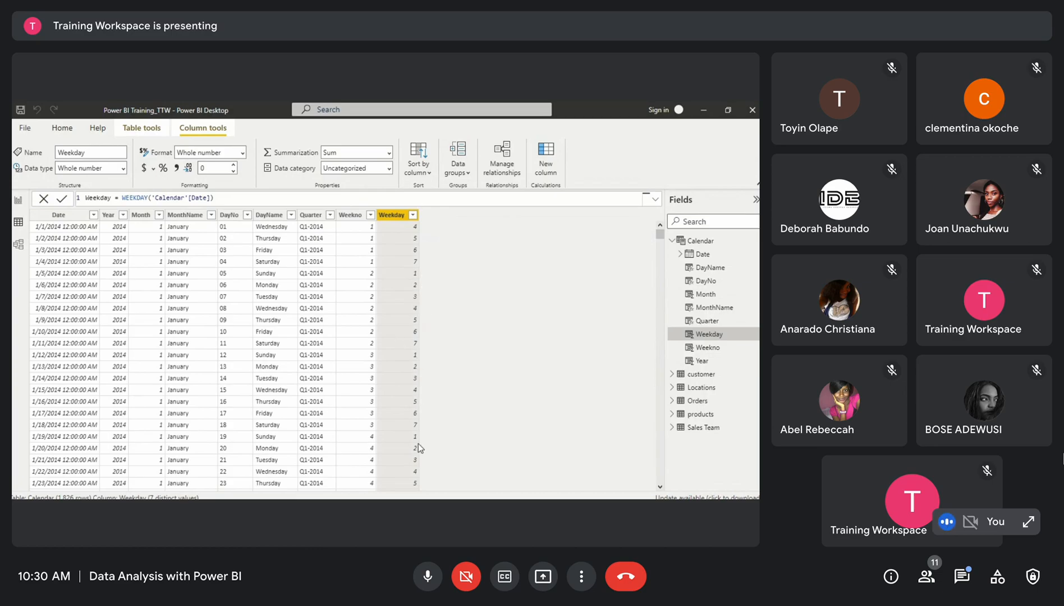
Sort the DayName column by the Weekday column
{"action": "left_click", "coordinate": [274, 218]}
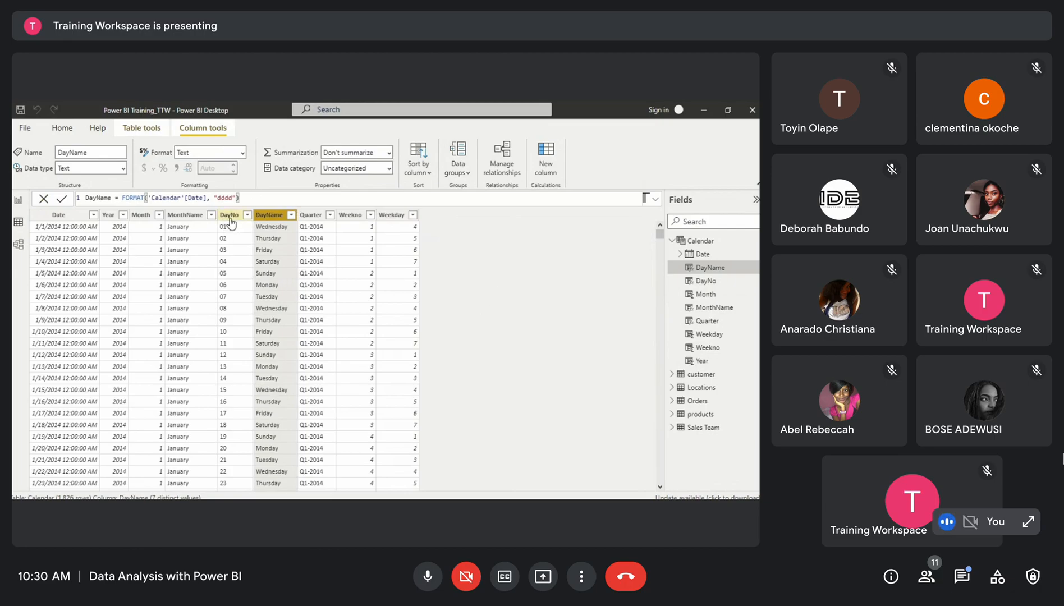
{"action": "left_click", "coordinate": [423, 172]}
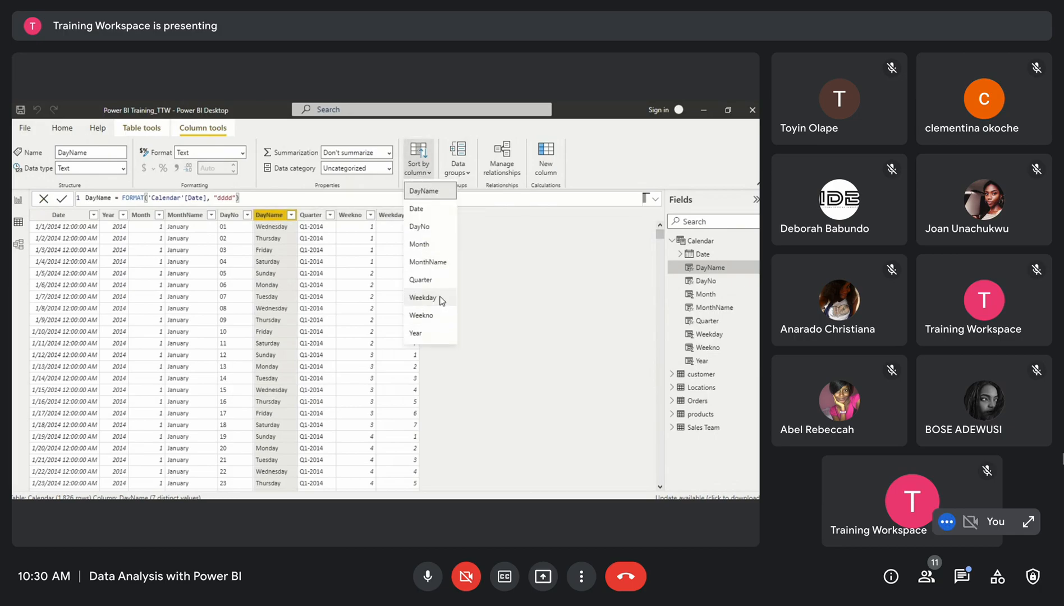
{"action": "left_click", "coordinate": [423, 297]}
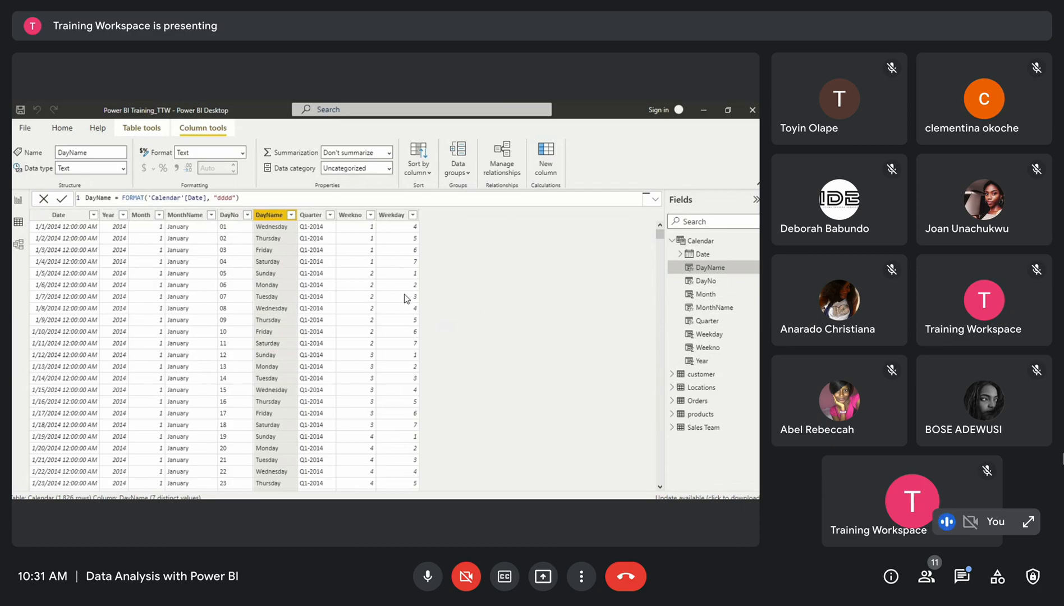
Edit the Quarter formula to FORMAT('Calendar'[Date], "\QQ") by removing the year part, and commit it
{"action": "left_click", "coordinate": [310, 219]}
{"action": "left_click", "coordinate": [313, 197]}
{"action": "left_click_drag", "start_coordinate": [313, 196], "coordinate": [241, 198]}
{"action": "key", "text": "BackSpace"}
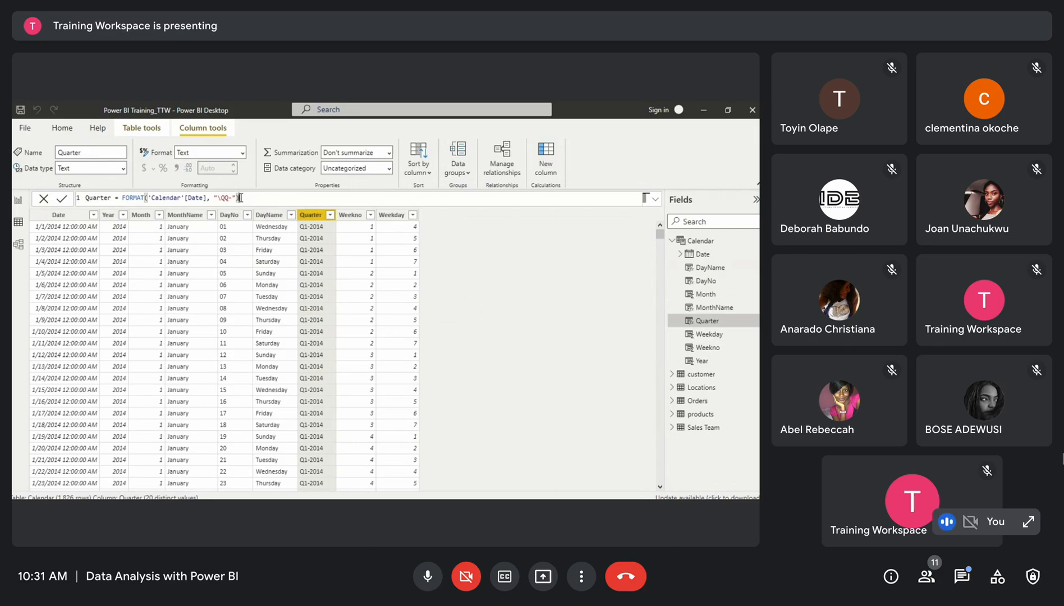
{"action": "left_click", "coordinate": [233, 197]}
{"action": "key", "text": "BackSpace"}
{"action": "key", "text": "Return"}
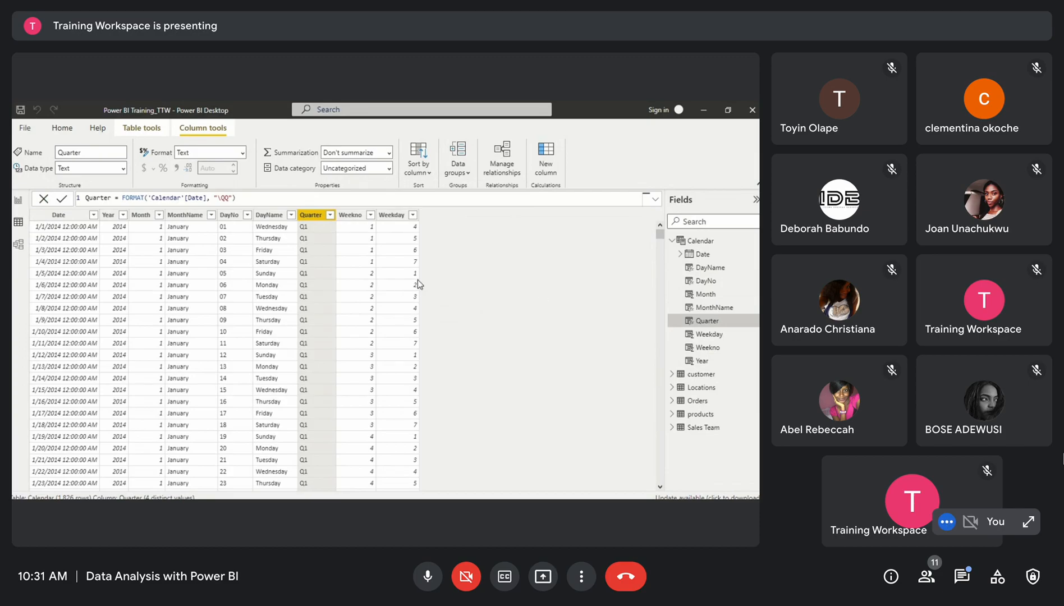
Mark the Calendar table as a date table using its Date column
{"action": "left_click", "coordinate": [140, 129]}
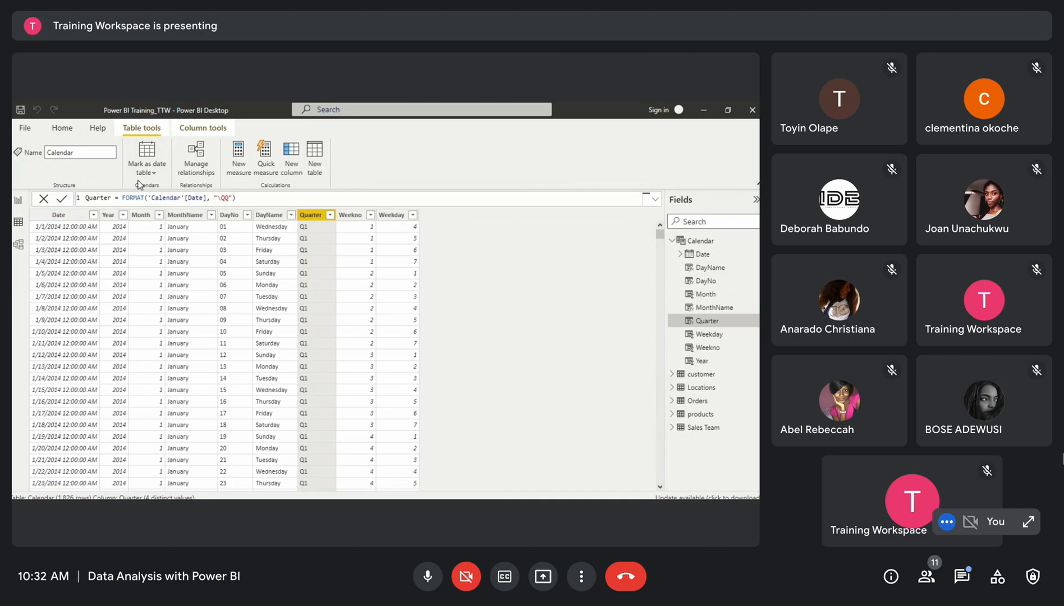
{"action": "left_click", "coordinate": [62, 217]}
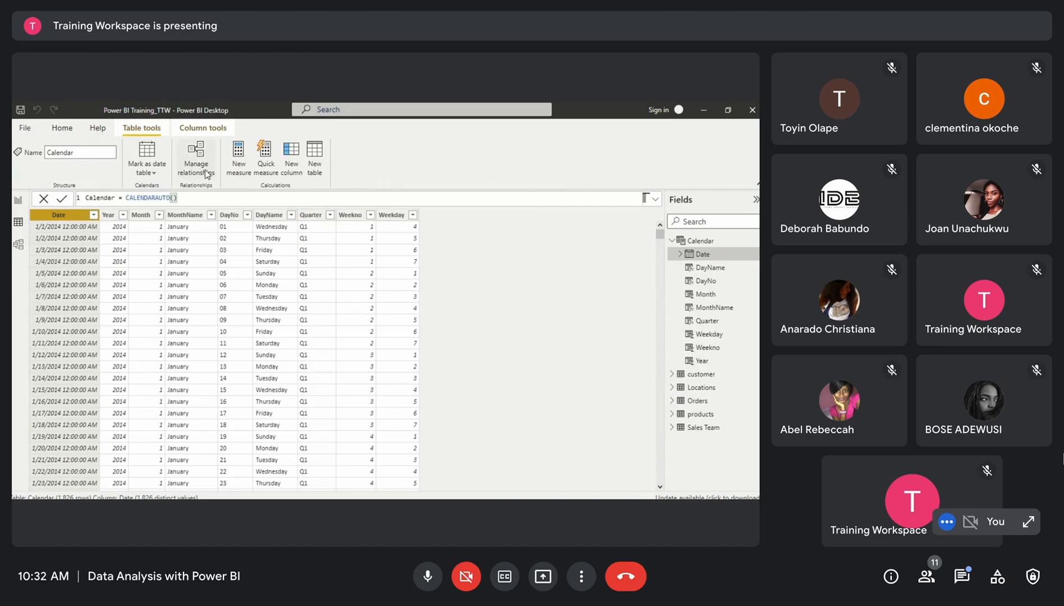
{"action": "left_click", "coordinate": [155, 172]}
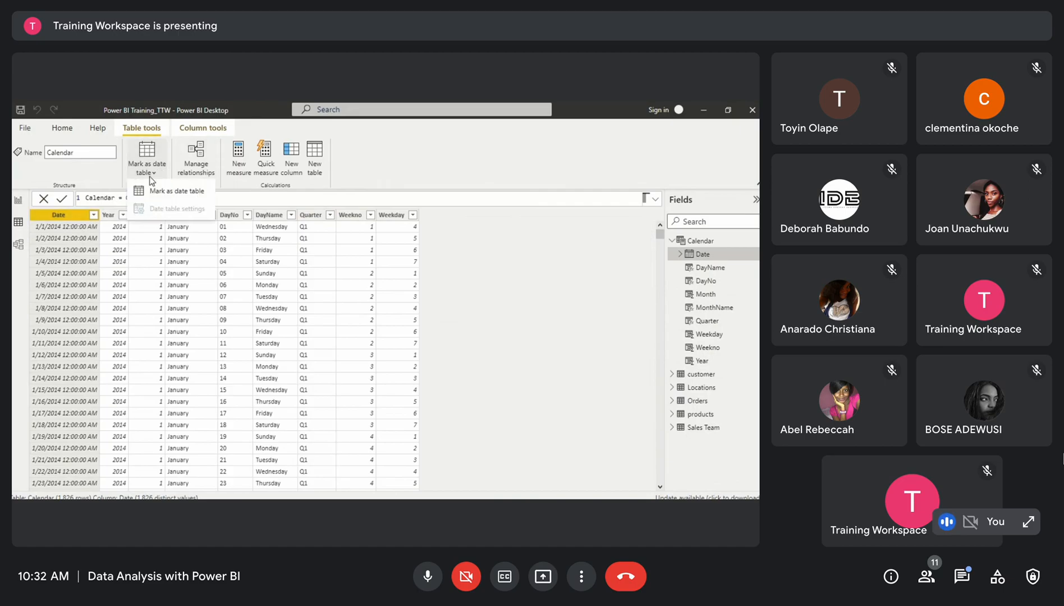
{"action": "left_click", "coordinate": [172, 191]}
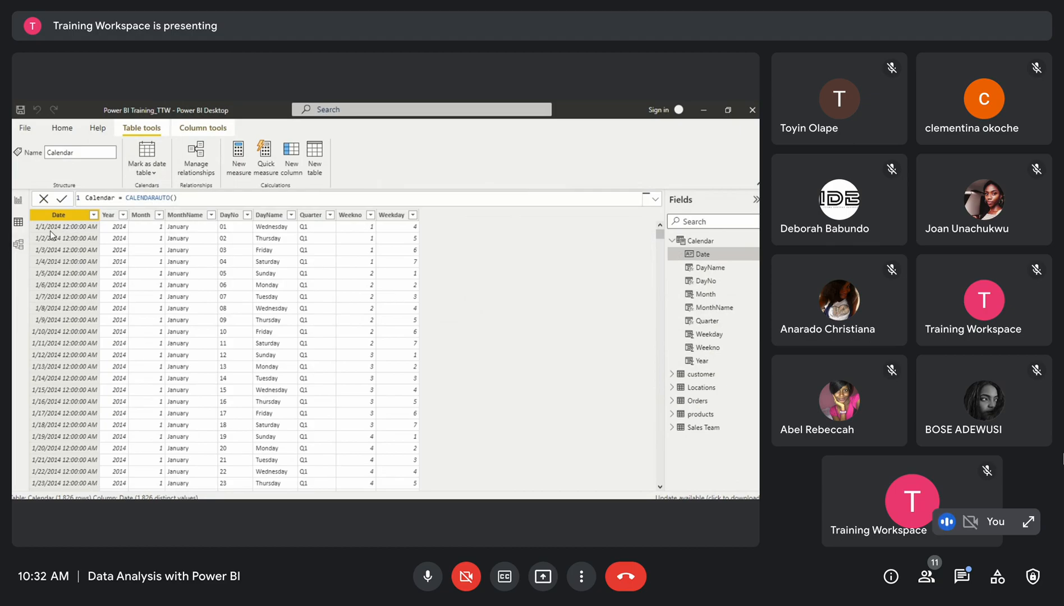
Switch to the model view and collapse the Properties and Fields panes
{"action": "left_click", "coordinate": [19, 246]}
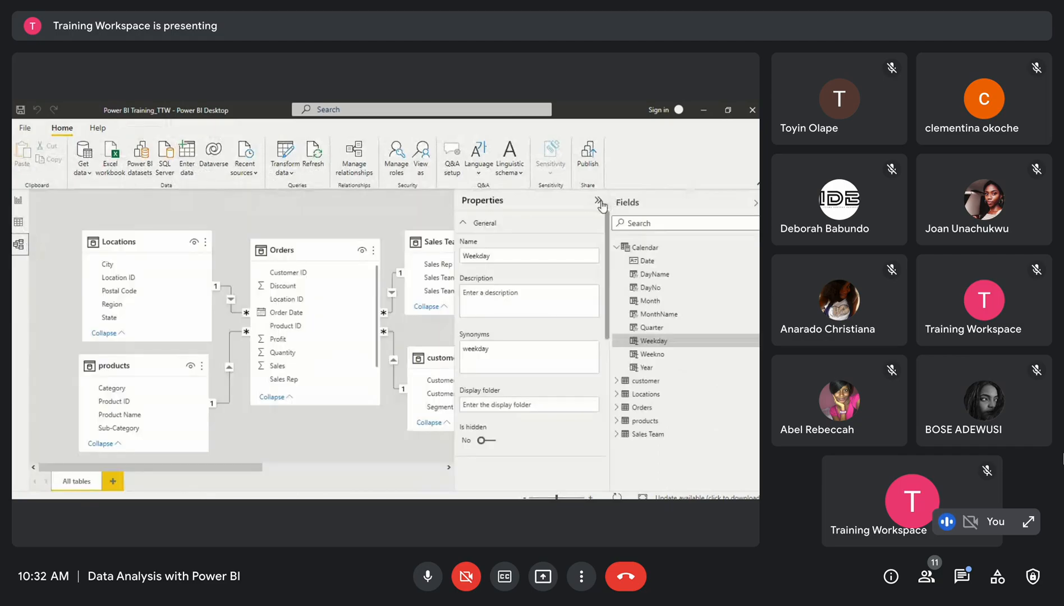
{"action": "left_click", "coordinate": [598, 201]}
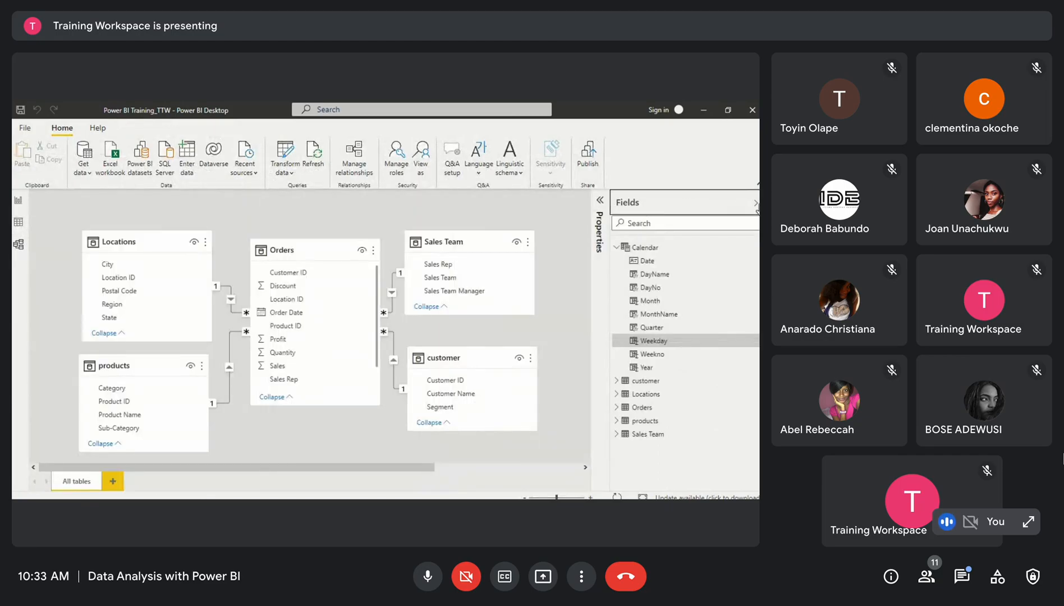
{"action": "left_click", "coordinate": [755, 204]}
Rearrange the tables in the model diagram, placing the Calendar table below Orders
{"action": "left_click", "coordinate": [465, 246]}
{"action": "left_click_drag", "start_coordinate": [466, 245], "coordinate": [524, 245]}
{"action": "left_click", "coordinate": [472, 355]}
{"action": "left_click_drag", "start_coordinate": [472, 355], "coordinate": [534, 380]}
{"action": "left_click", "coordinate": [307, 246]}
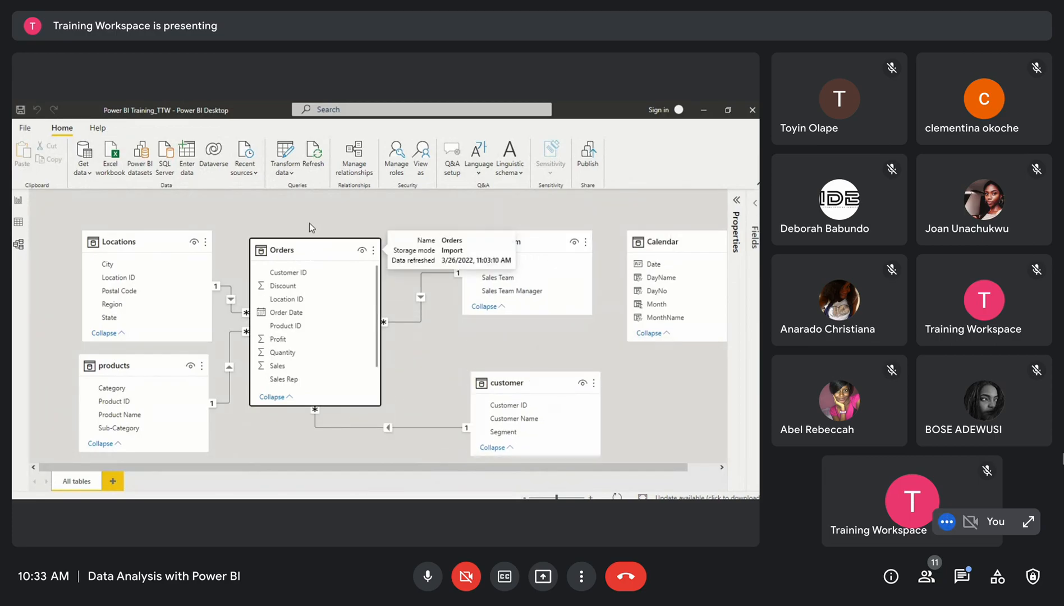
{"action": "left_click_drag", "start_coordinate": [309, 224], "coordinate": [312, 216]}
{"action": "left_click_drag", "start_coordinate": [679, 241], "coordinate": [310, 444]}
Create a relationship from Orders' Order Date field to the Calendar table's Date field
{"action": "scroll", "coordinate": [445, 375], "scroll_direction": "down", "scroll_amount": 2}
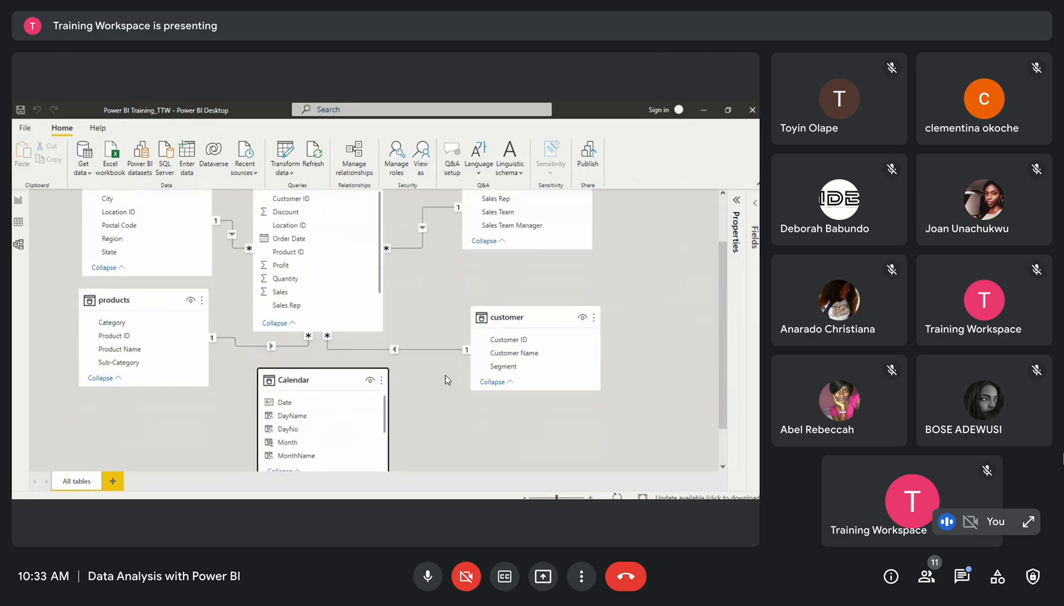
{"action": "scroll", "coordinate": [445, 379], "scroll_direction": "up", "scroll_amount": 1}
{"action": "scroll", "coordinate": [428, 298], "scroll_direction": "up", "scroll_amount": 1}
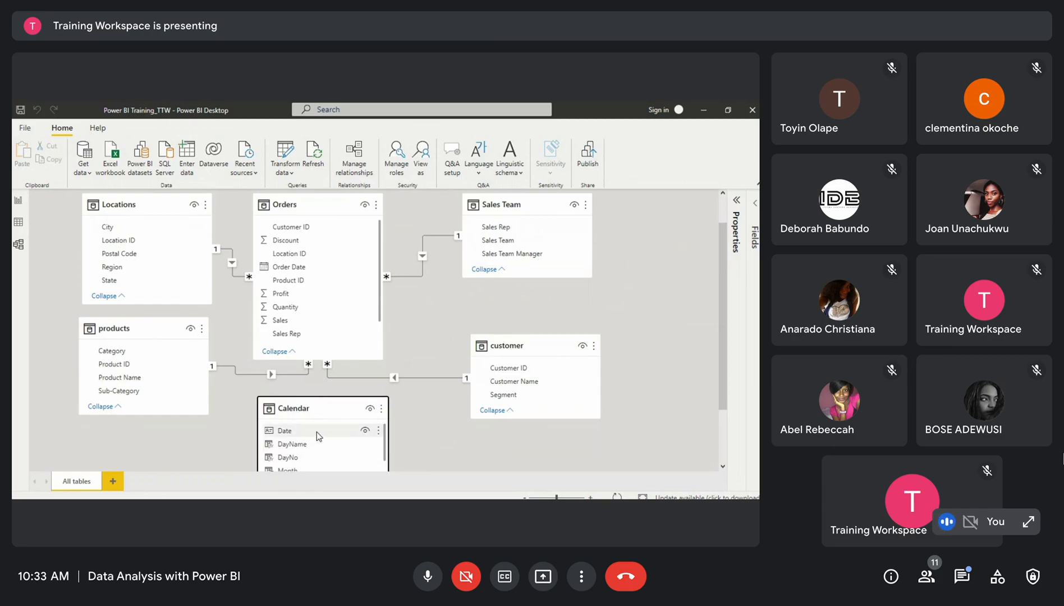
{"action": "scroll", "coordinate": [305, 284], "scroll_direction": "down", "scroll_amount": 1}
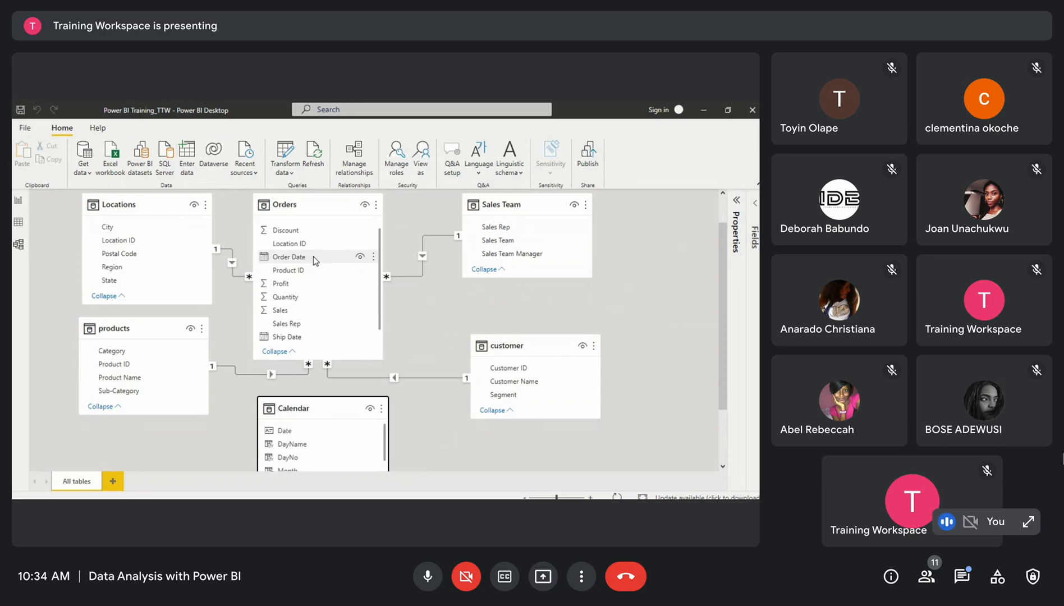
{"action": "left_click_drag", "start_coordinate": [313, 257], "coordinate": [311, 430]}
Move the Calendar table slightly lower in the diagram and switch to the report view
{"action": "scroll", "coordinate": [311, 431], "scroll_direction": "down", "scroll_amount": 1}
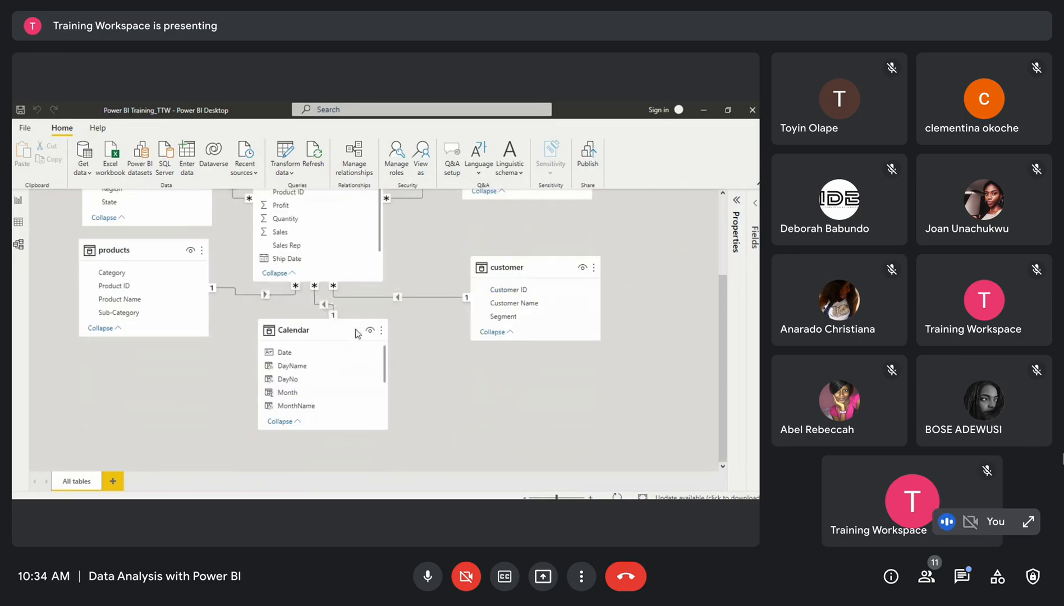
{"action": "left_click", "coordinate": [320, 322]}
{"action": "left_click_drag", "start_coordinate": [321, 323], "coordinate": [334, 372]}
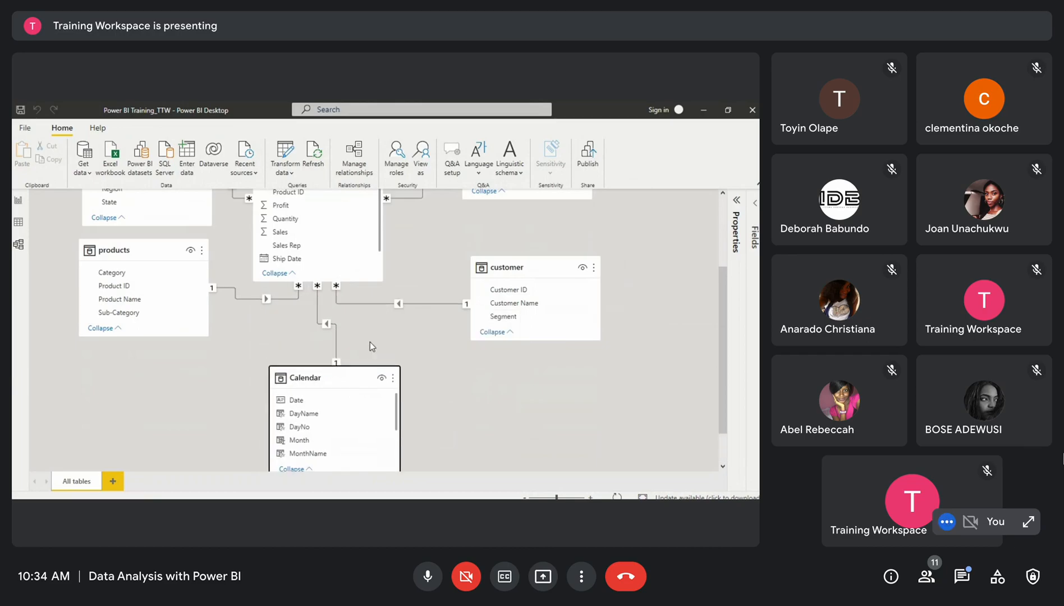
{"action": "scroll", "coordinate": [370, 342], "scroll_direction": "up", "scroll_amount": 1}
{"action": "scroll", "coordinate": [370, 343], "scroll_direction": "up", "scroll_amount": 2}
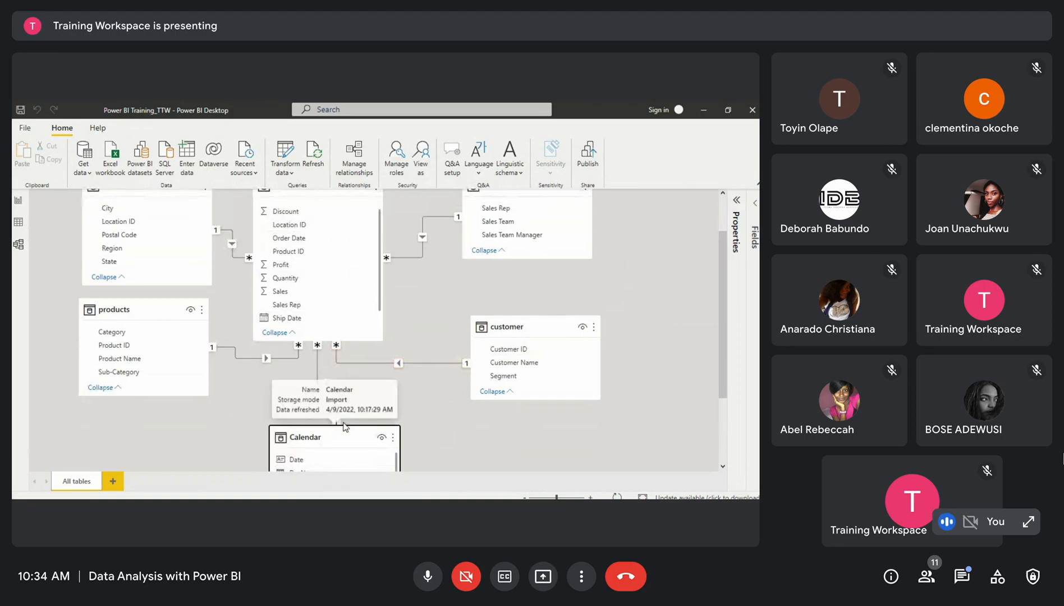
{"action": "scroll", "coordinate": [360, 409], "scroll_direction": "down", "scroll_amount": 2}
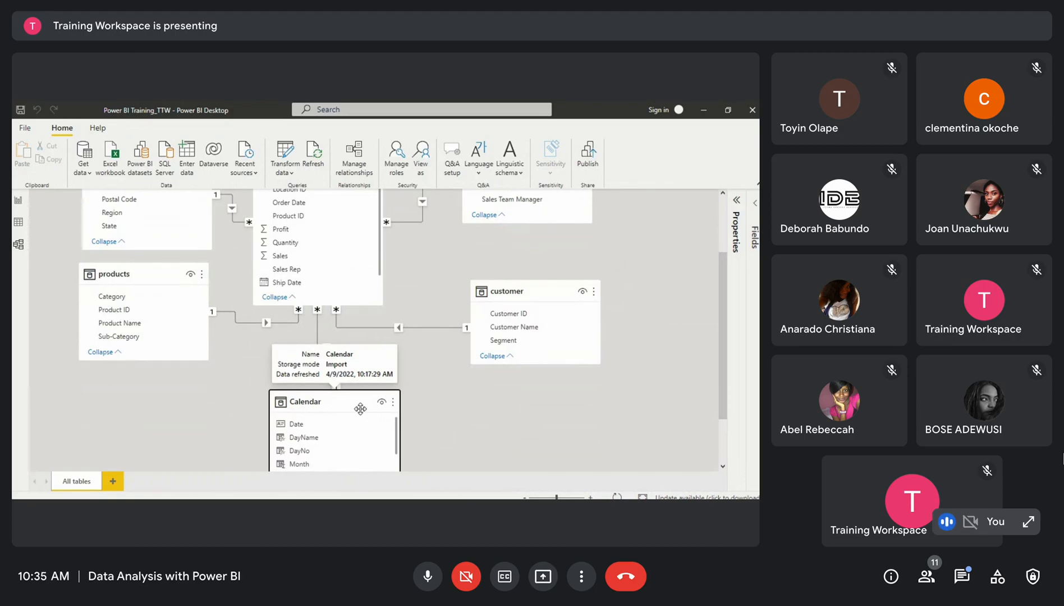
{"action": "scroll", "coordinate": [346, 265], "scroll_direction": "up", "scroll_amount": 4}
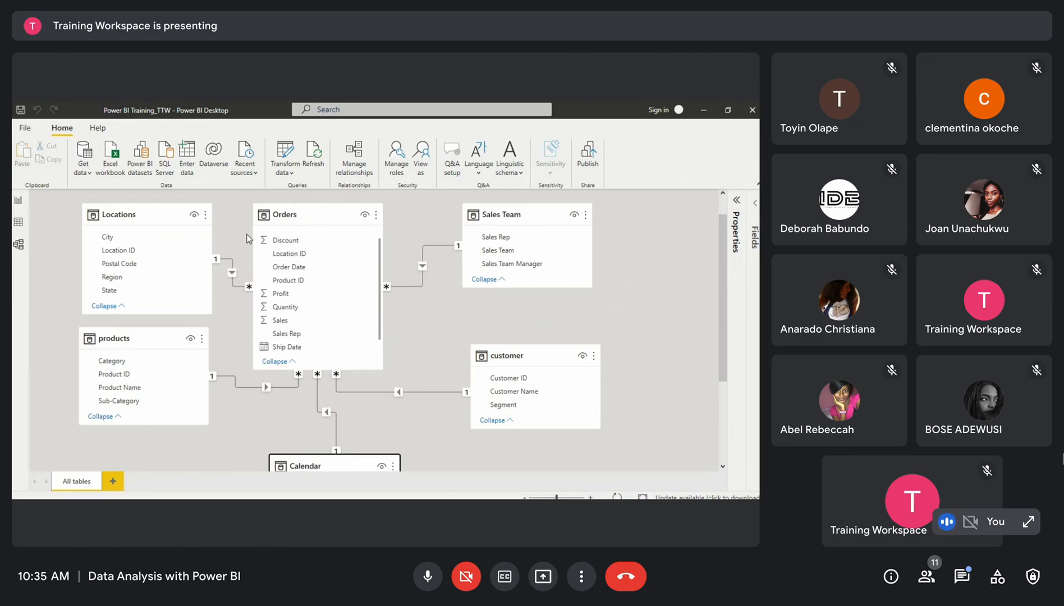
{"action": "left_click", "coordinate": [20, 201]}
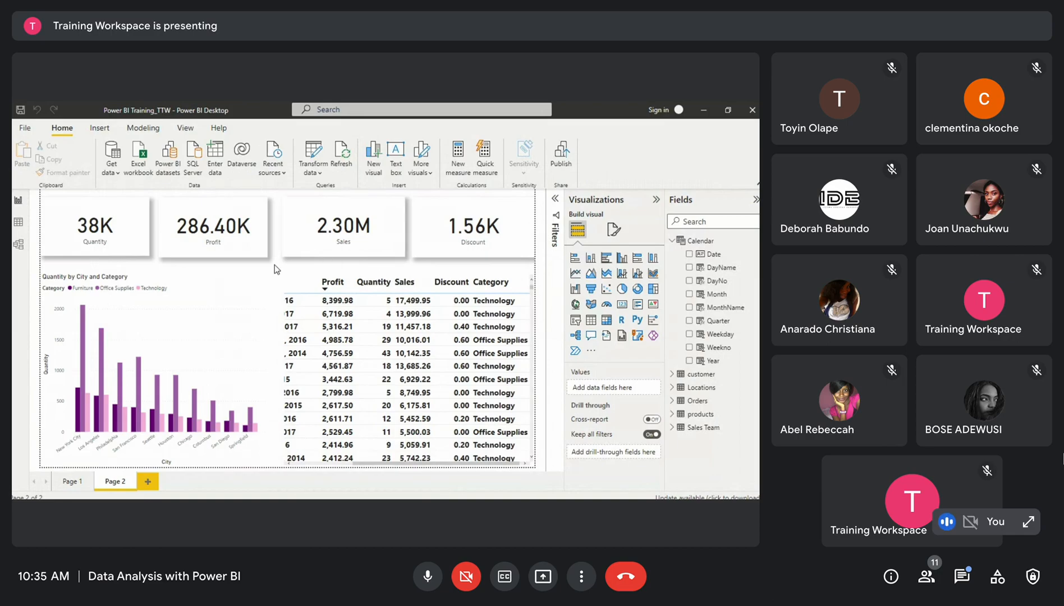
Move the Quantity by City and Category chart and the table visual lower on the report page
{"action": "left_click", "coordinate": [134, 220]}
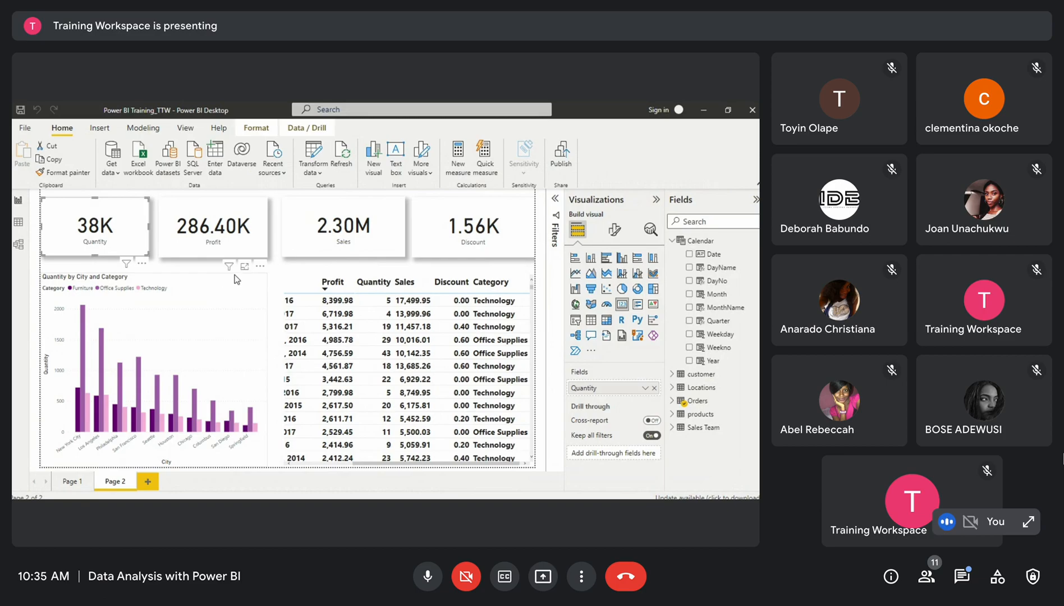
{"action": "left_click", "coordinate": [195, 296]}
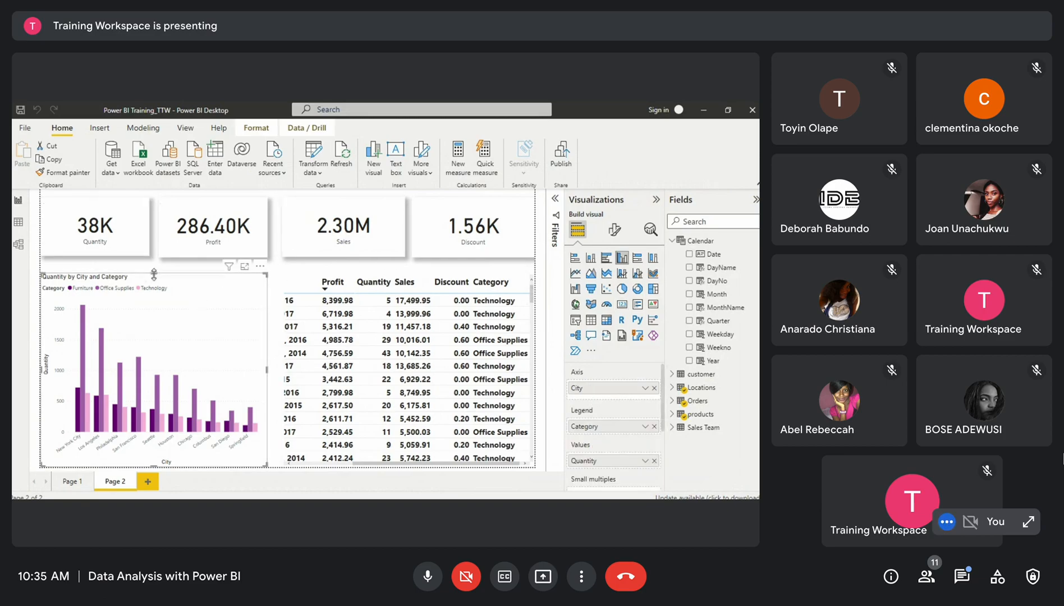
{"action": "mouse_move", "coordinate": [156, 298]}
{"action": "left_mouse_down"}
{"action": "mouse_move", "coordinate": [158, 328]}
{"action": "mouse_move", "coordinate": [160, 307]}
{"action": "left_mouse_up"}
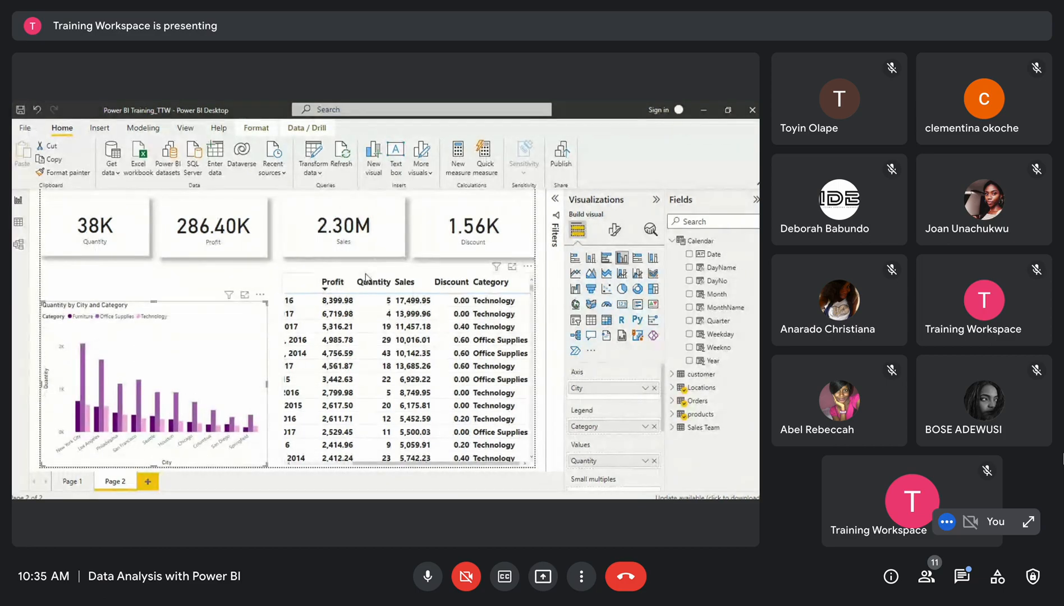
{"action": "left_click", "coordinate": [366, 277]}
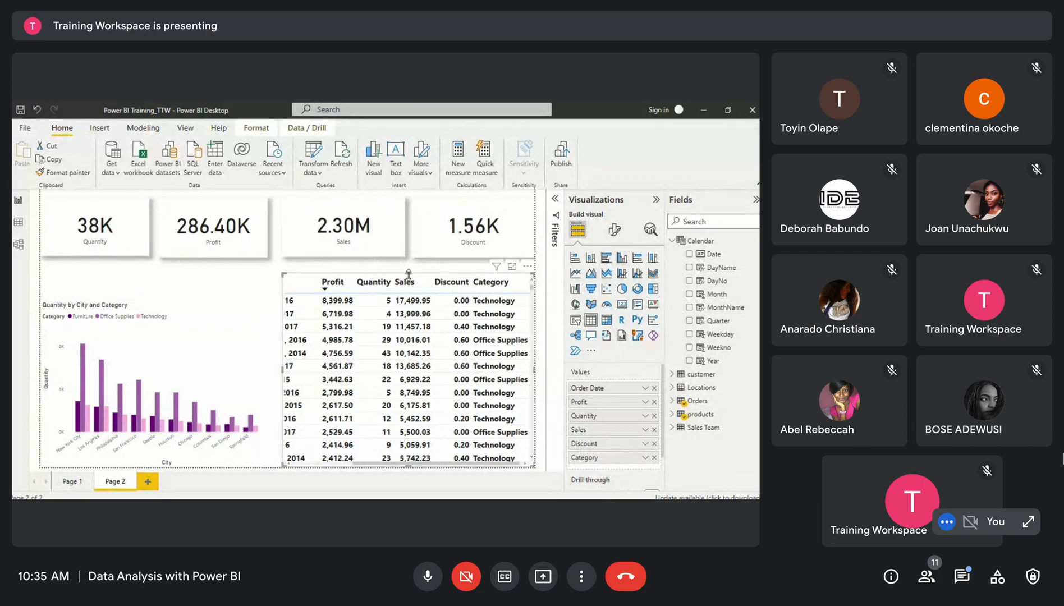
{"action": "left_click_drag", "start_coordinate": [408, 273], "coordinate": [409, 296]}
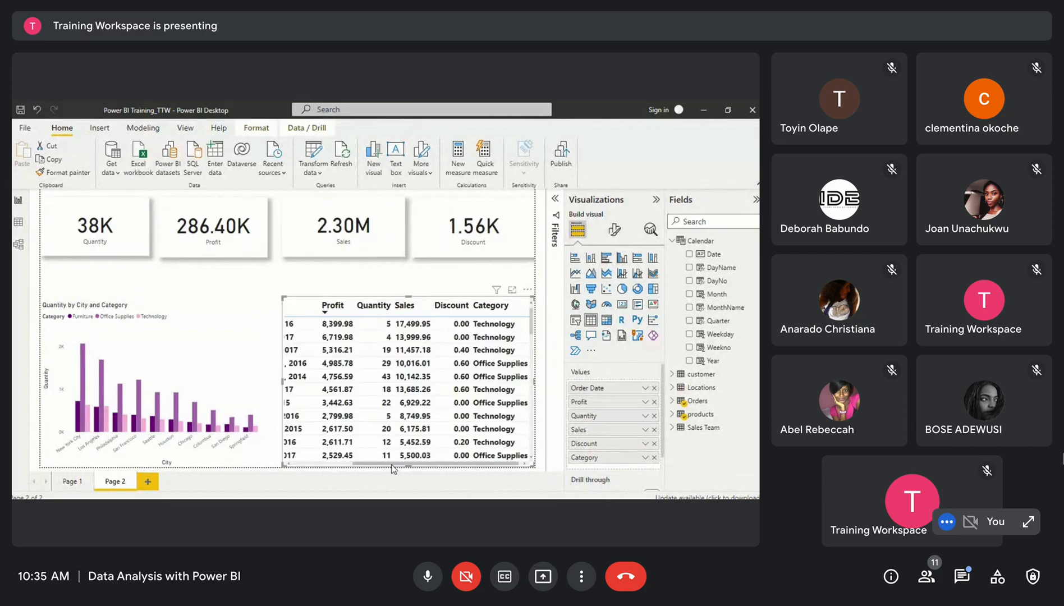
{"action": "left_click_drag", "start_coordinate": [393, 469], "coordinate": [313, 471]}
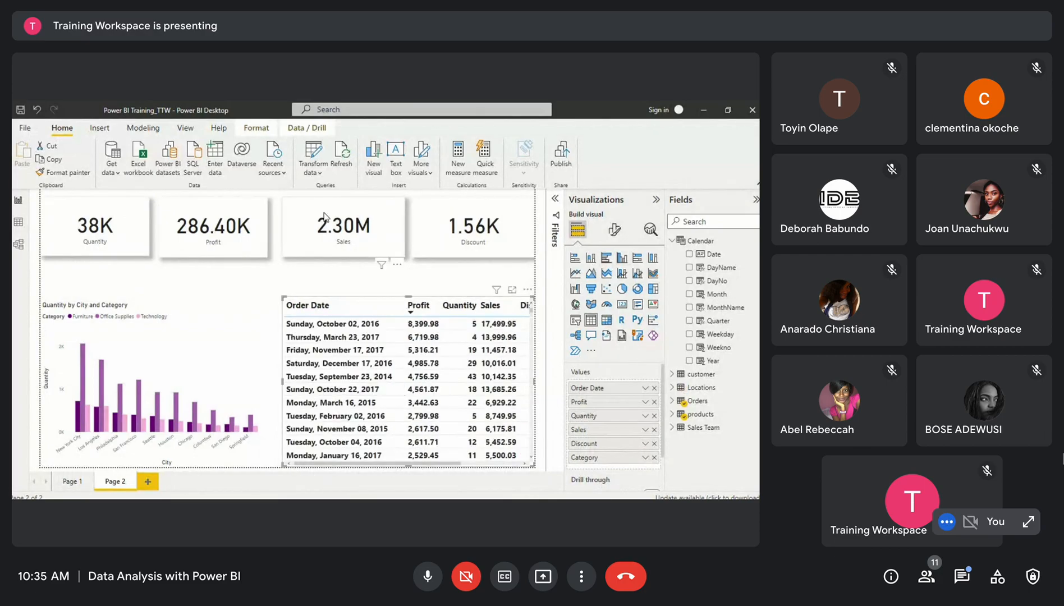
Move the Sales, Discount, Profit and Quantity cards lower, aligning them above the chart and table
{"action": "left_click_drag", "start_coordinate": [328, 225], "coordinate": [325, 252]}
{"action": "left_click_drag", "start_coordinate": [451, 212], "coordinate": [453, 242]}
{"action": "left_click_drag", "start_coordinate": [218, 225], "coordinate": [221, 254]}
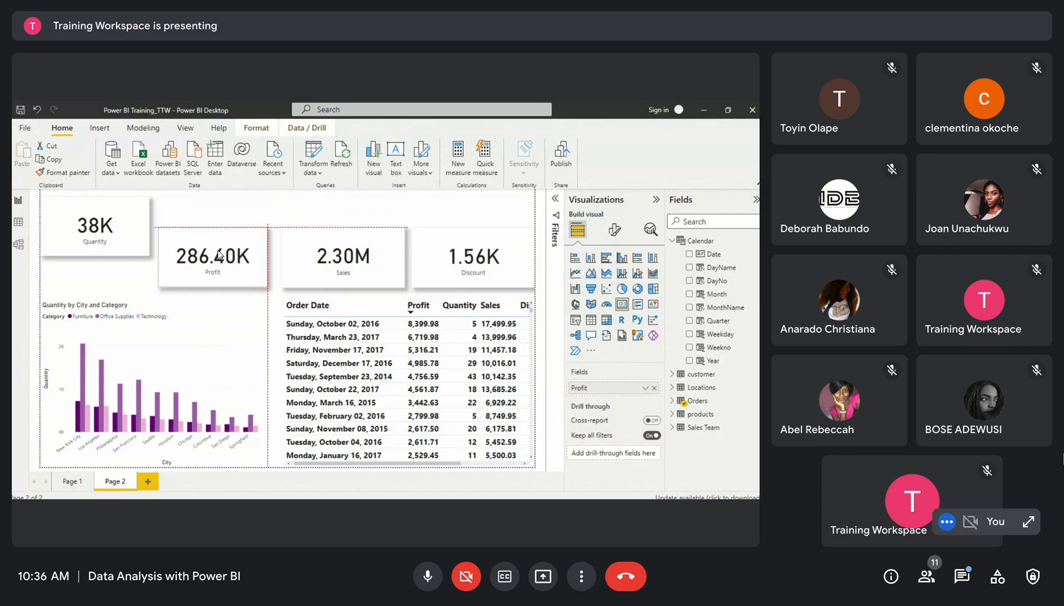
{"action": "left_click_drag", "start_coordinate": [107, 207], "coordinate": [106, 235]}
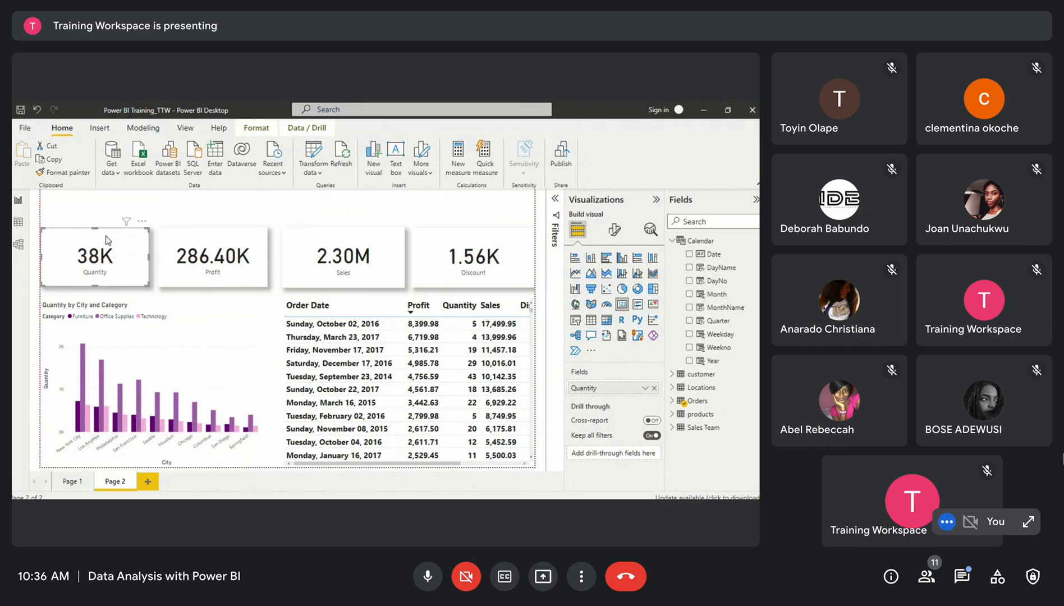
Expand the Orders table's field list and scroll across the table visual's columns
{"action": "left_click", "coordinate": [676, 404]}
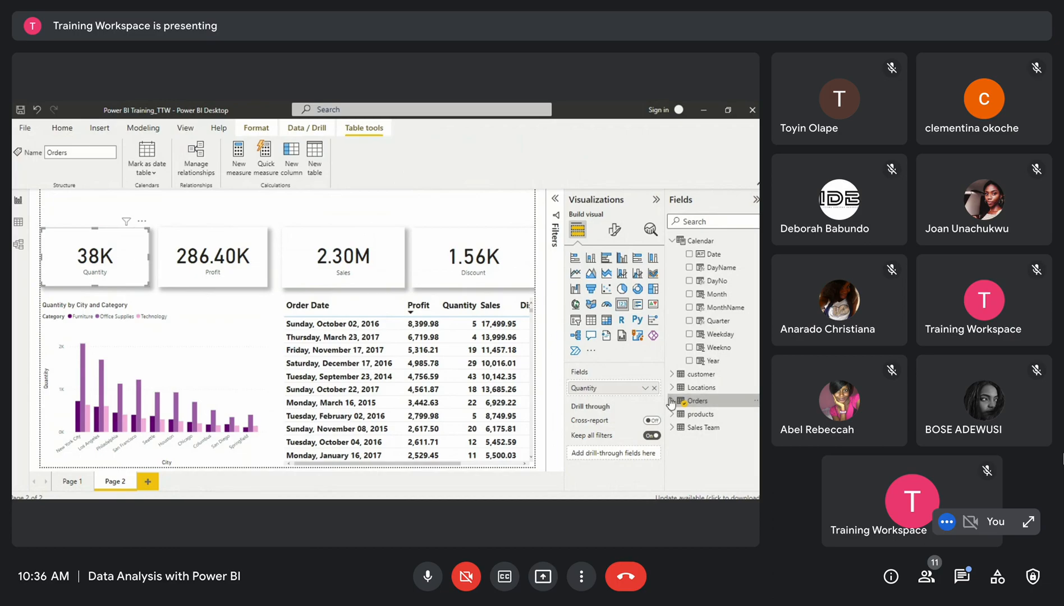
{"action": "left_click", "coordinate": [724, 400]}
{"action": "scroll", "coordinate": [732, 444], "scroll_direction": "down", "scroll_amount": 3}
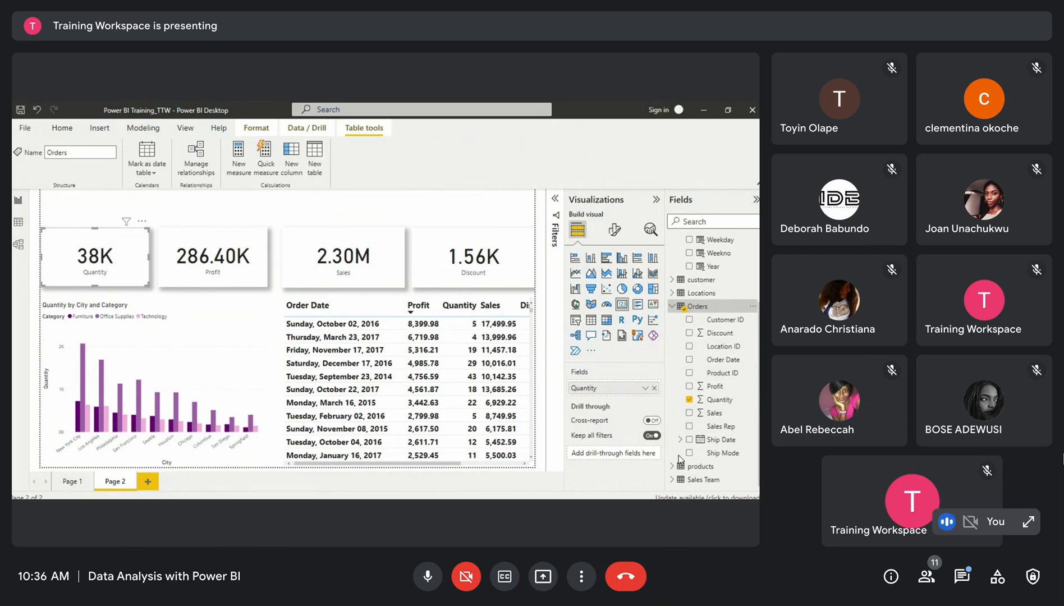
{"action": "left_click_drag", "start_coordinate": [393, 464], "coordinate": [460, 467]}
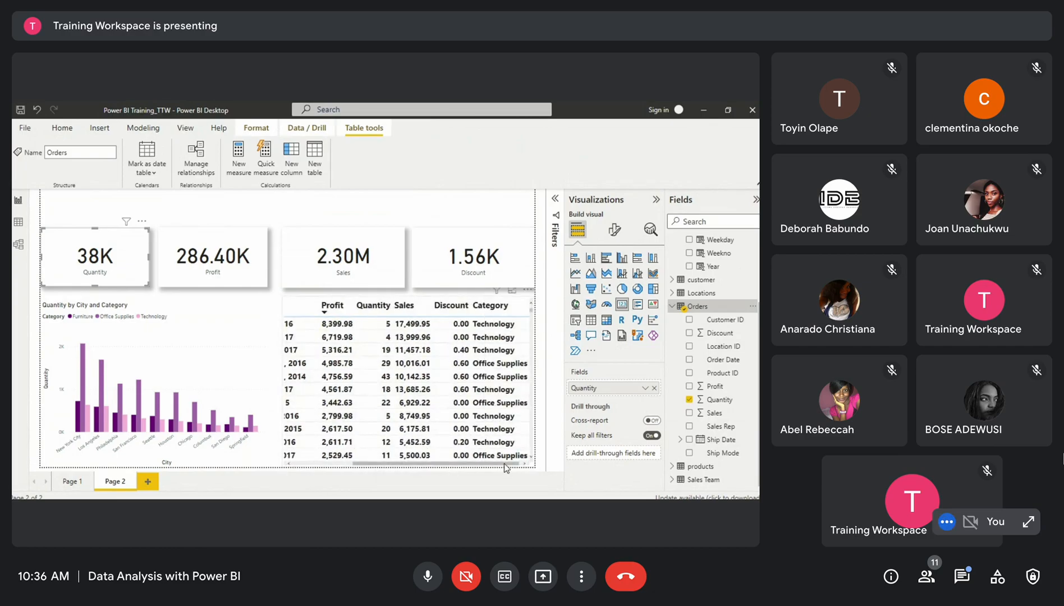
{"action": "left_click_drag", "start_coordinate": [507, 467], "coordinate": [437, 468]}
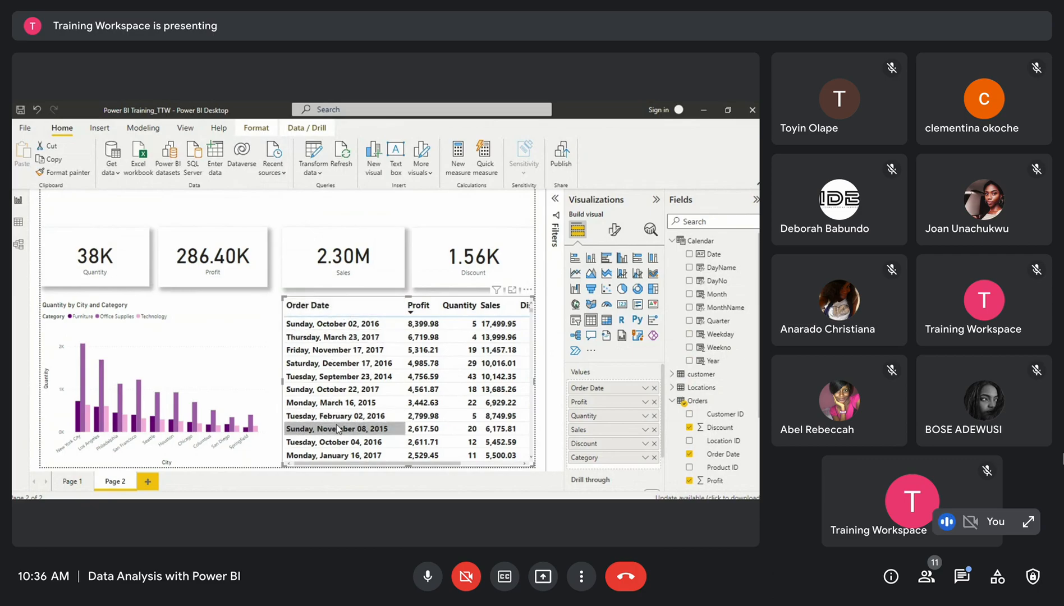
In the model view, create a relationship from Orders' Ship Date field to the Calendar table's Date field
{"action": "left_click", "coordinate": [19, 245]}
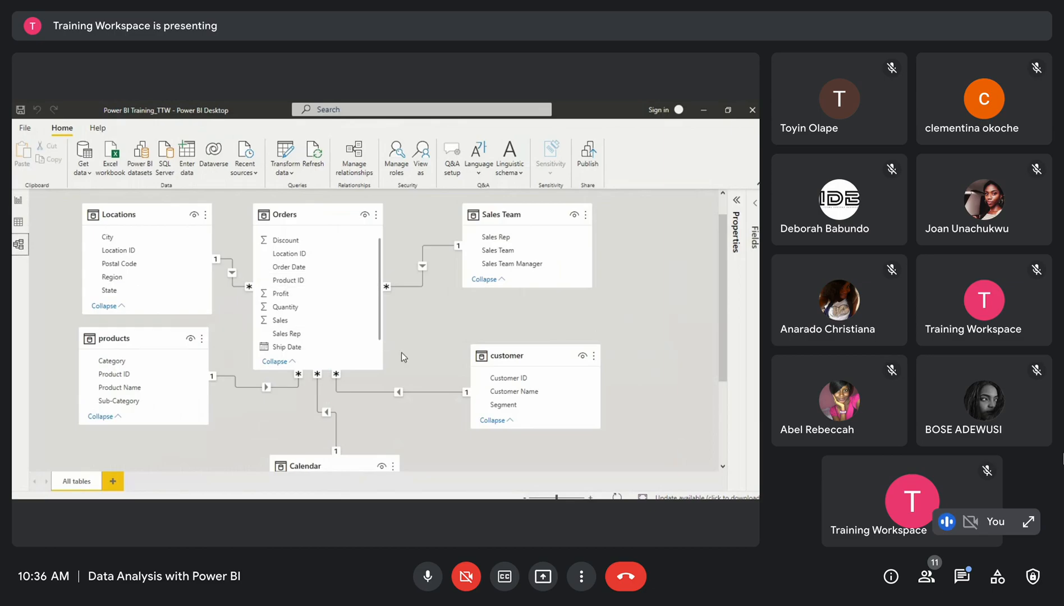
{"action": "scroll", "coordinate": [401, 352], "scroll_direction": "down", "scroll_amount": 3}
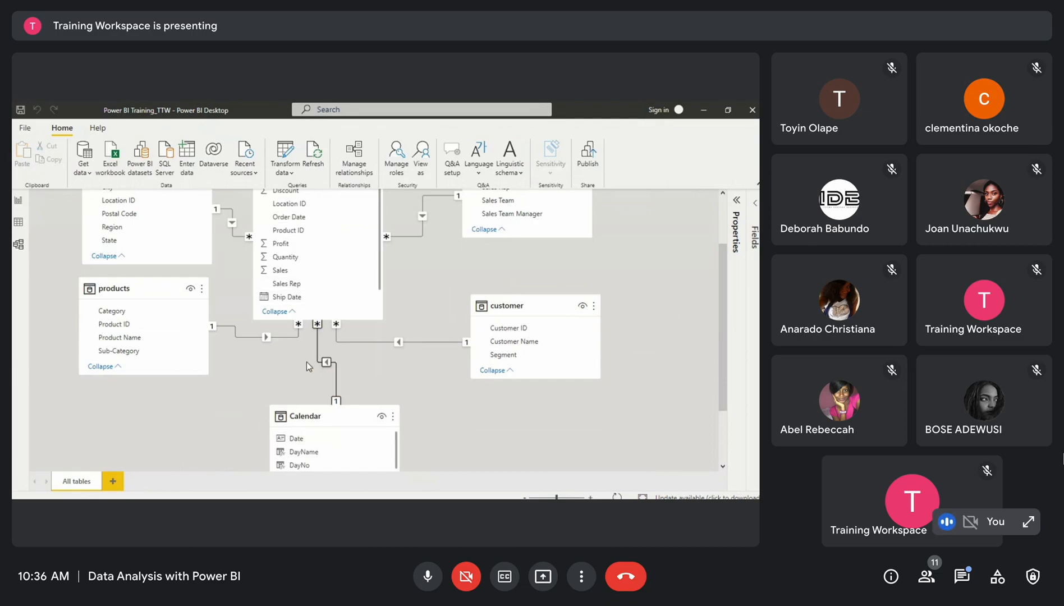
{"action": "scroll", "coordinate": [379, 372], "scroll_direction": "down", "scroll_amount": 2}
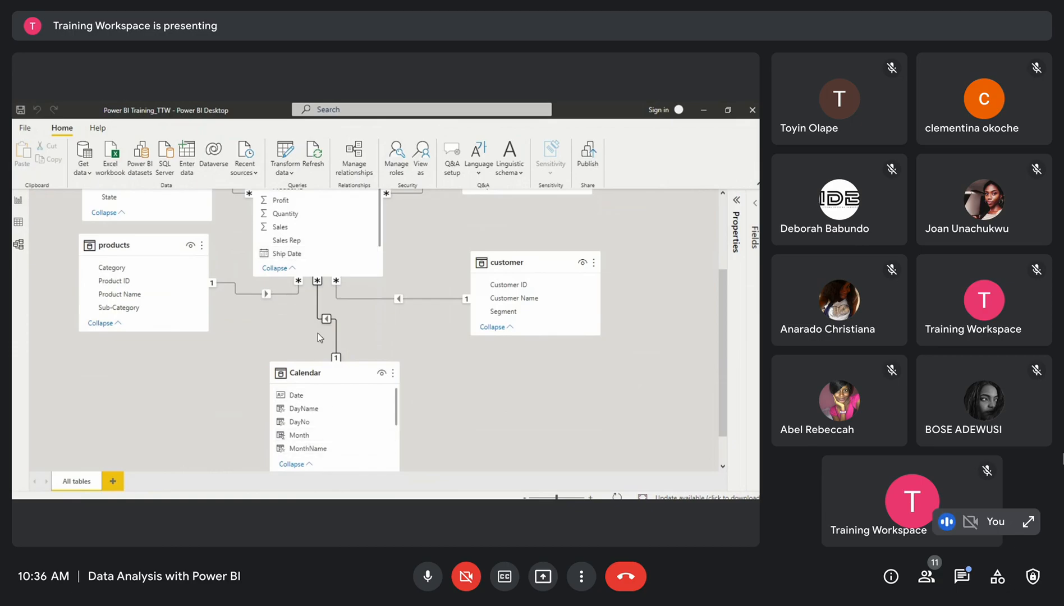
{"action": "scroll", "coordinate": [324, 225], "scroll_direction": "down", "scroll_amount": 1}
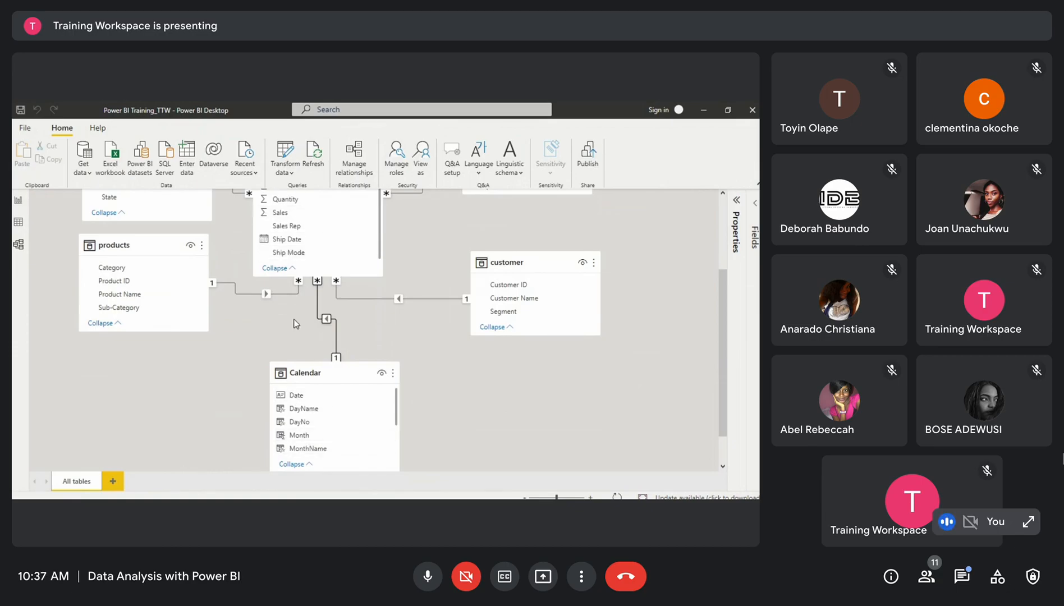
{"action": "scroll", "coordinate": [293, 318], "scroll_direction": "up", "scroll_amount": 2}
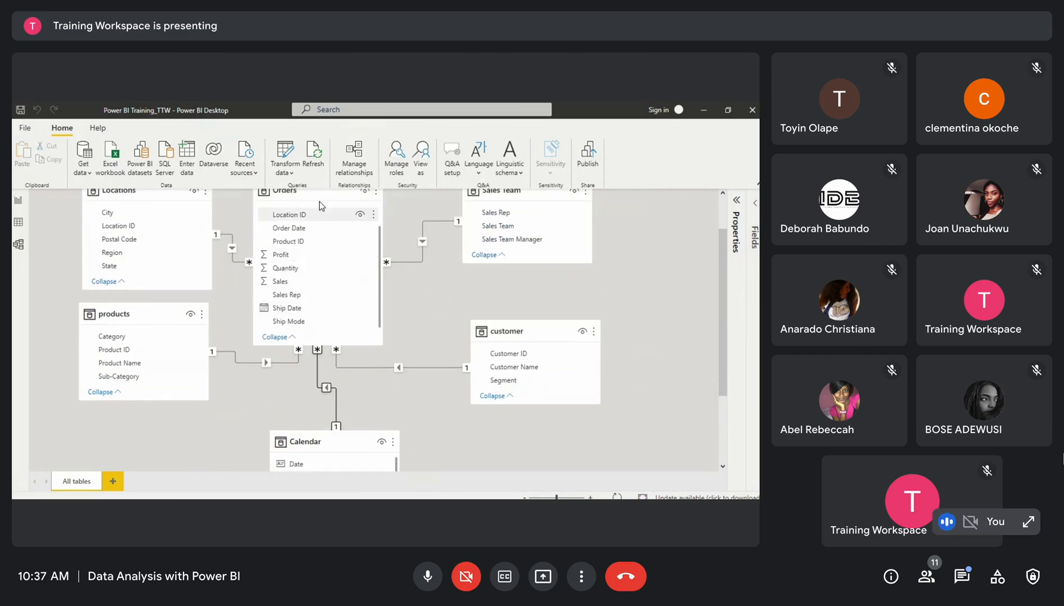
{"action": "scroll", "coordinate": [284, 350], "scroll_direction": "down", "scroll_amount": 1}
{"action": "scroll", "coordinate": [285, 350], "scroll_direction": "down", "scroll_amount": 1}
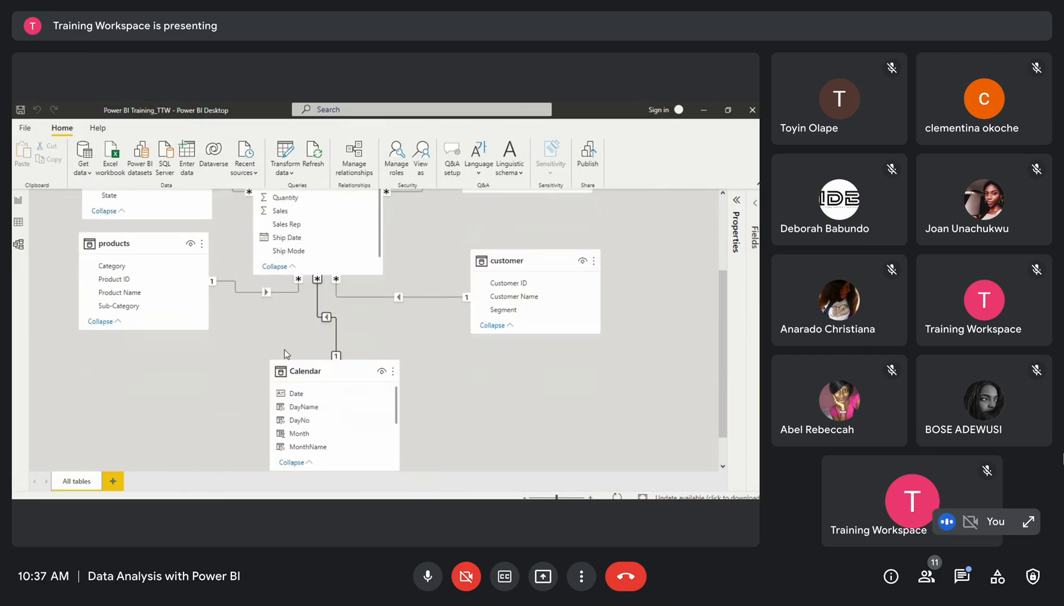
{"action": "left_click_drag", "start_coordinate": [300, 235], "coordinate": [316, 393]}
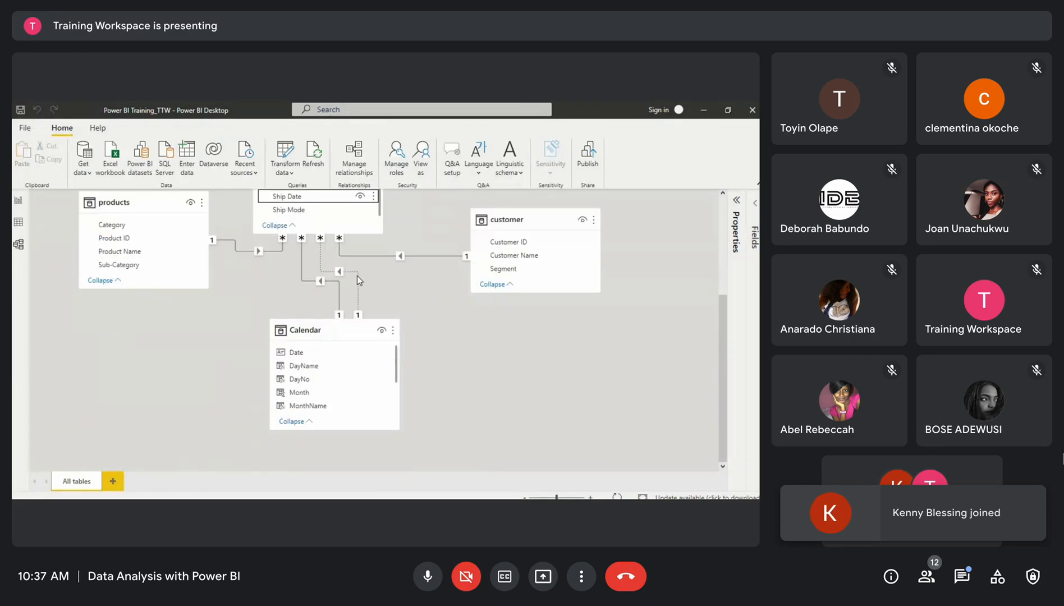
Inspect the two relationship lines between Orders and the Calendar table
{"action": "scroll", "coordinate": [355, 272], "scroll_direction": "up", "scroll_amount": 1}
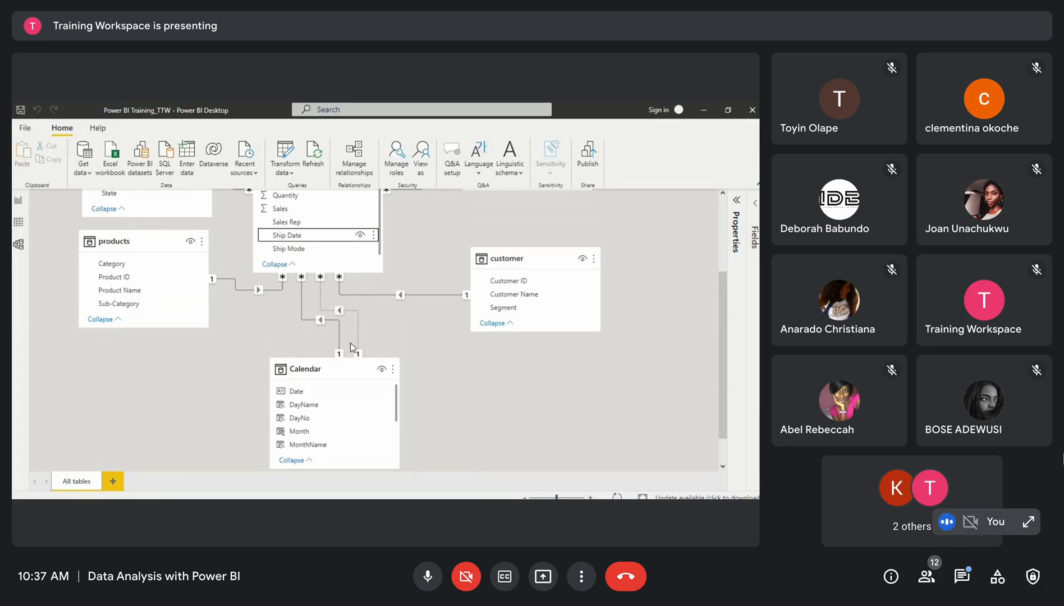
{"action": "scroll", "coordinate": [348, 300], "scroll_direction": "up", "scroll_amount": 1}
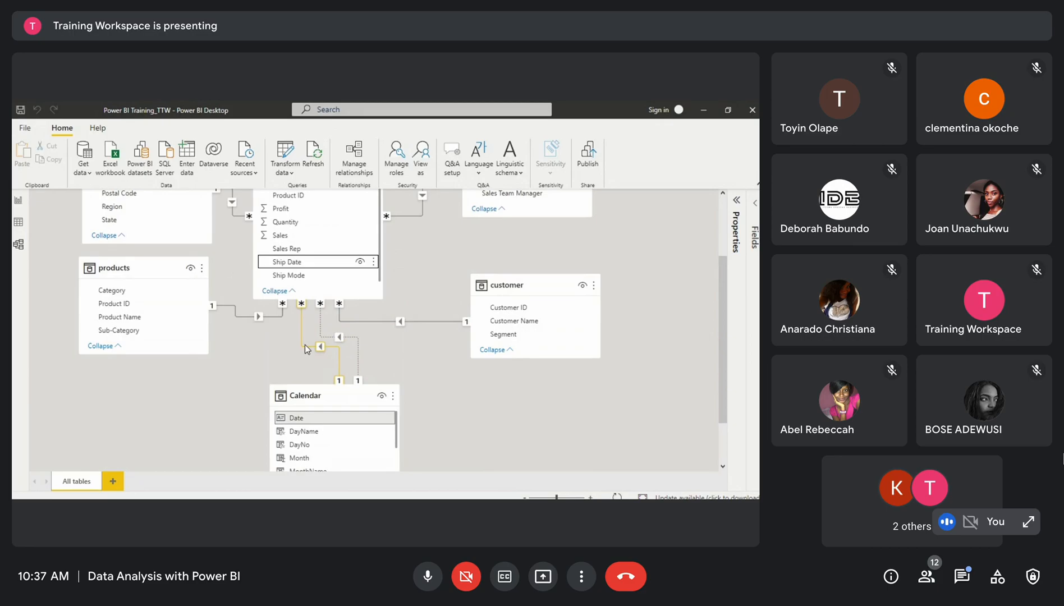
{"action": "left_click", "coordinate": [319, 347]}
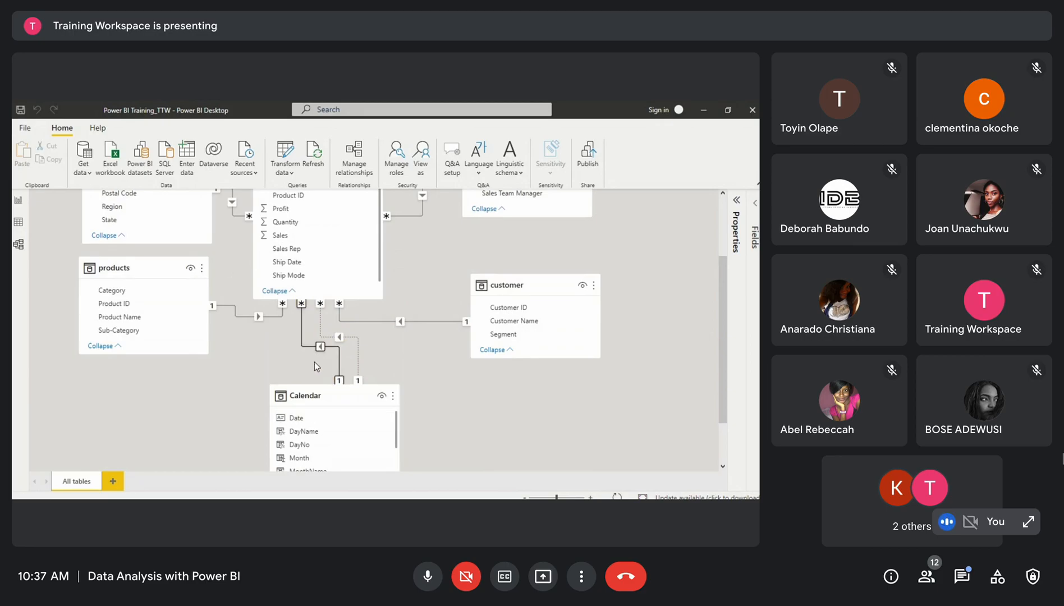
{"action": "left_click", "coordinate": [340, 338]}
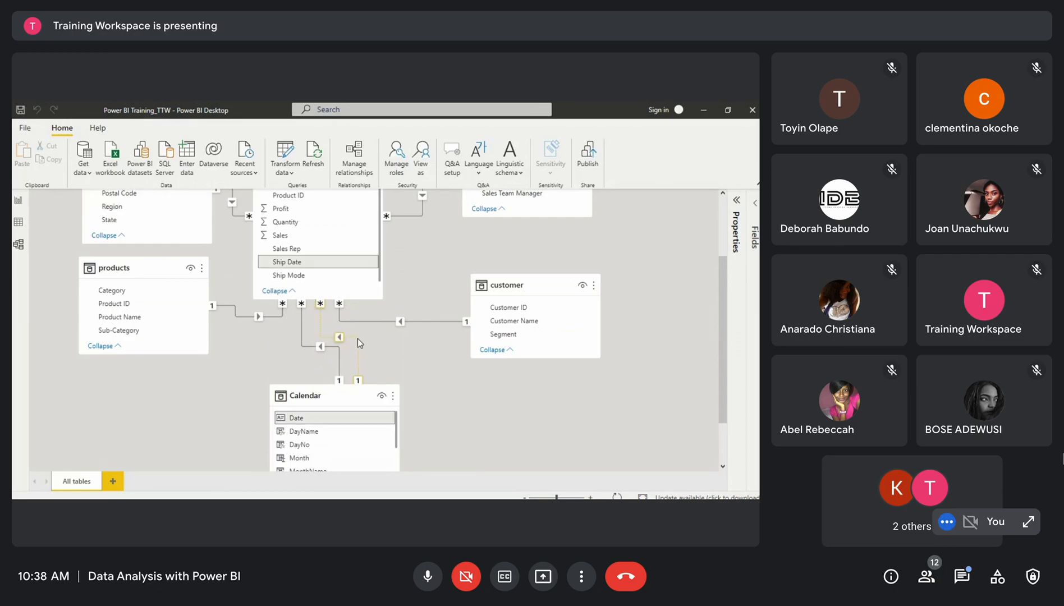
In the report view, replace Order Date in the table visual with the Calendar table's Date field
{"action": "left_click", "coordinate": [18, 200]}
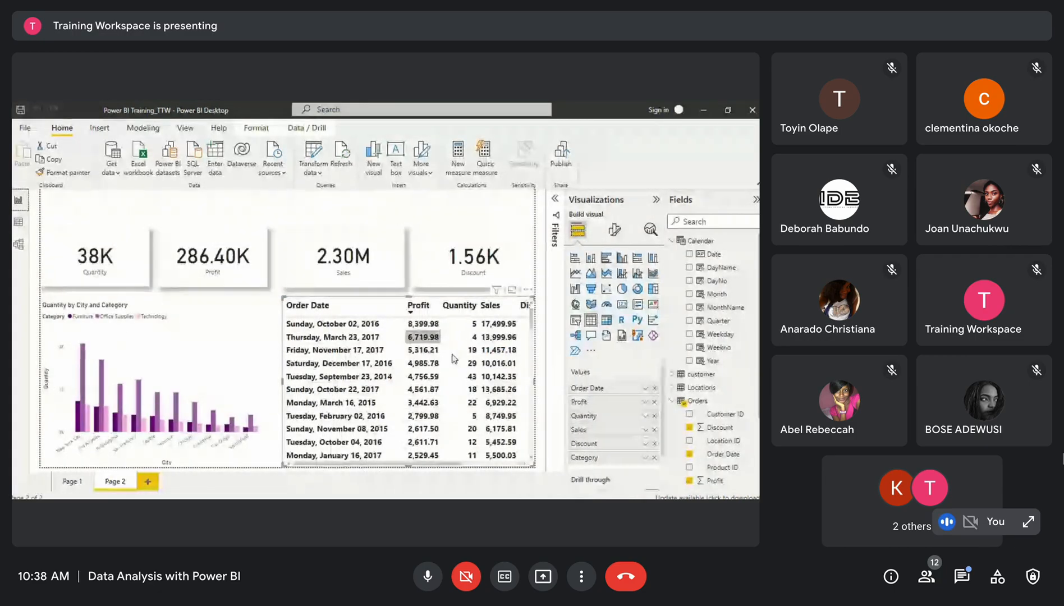
{"action": "left_click", "coordinate": [381, 304]}
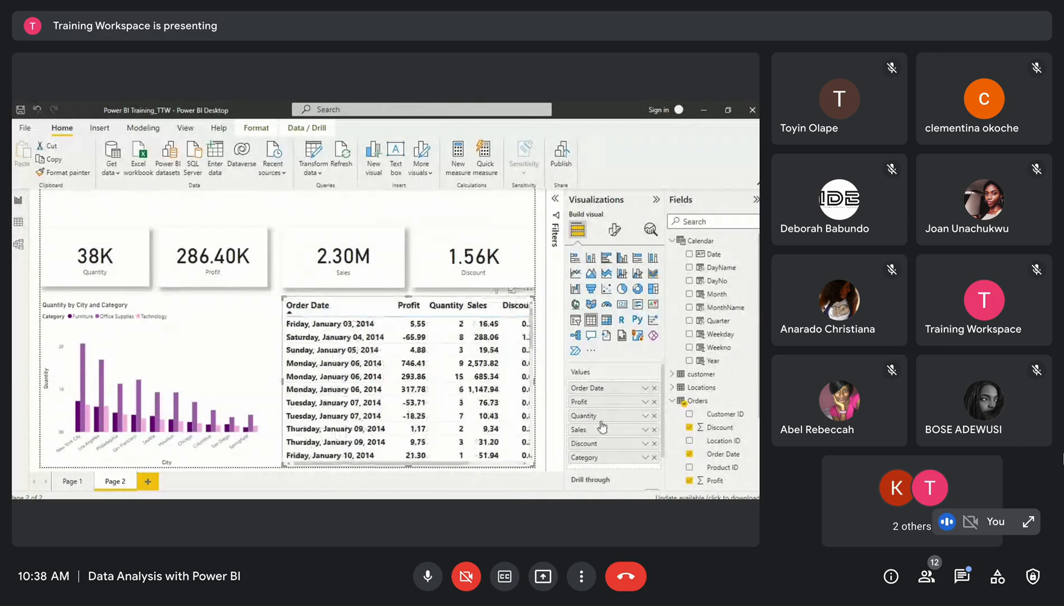
{"action": "left_click", "coordinate": [654, 388]}
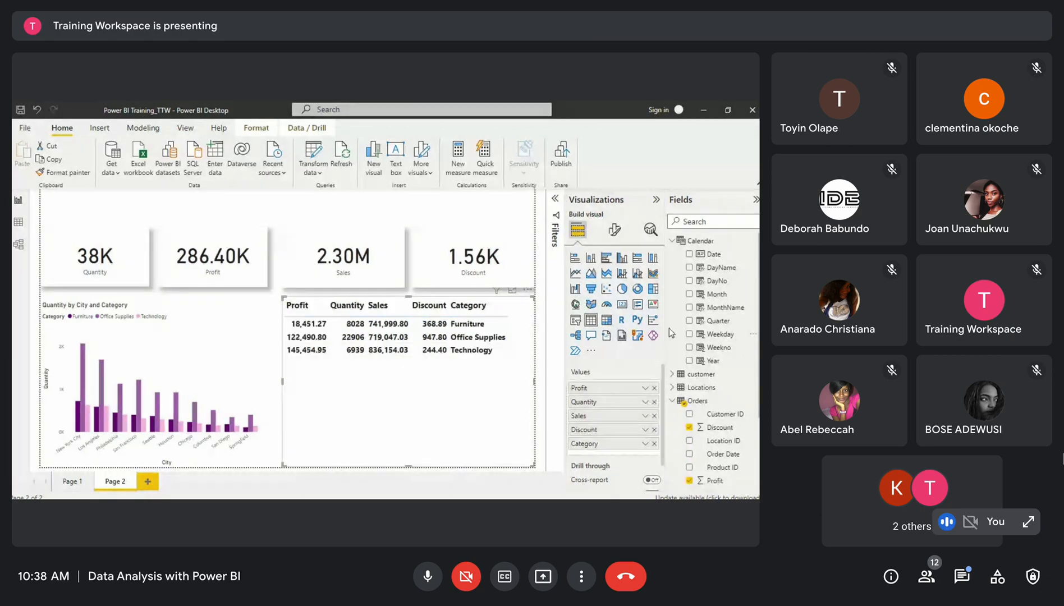
{"action": "left_click_drag", "start_coordinate": [713, 254], "coordinate": [605, 387]}
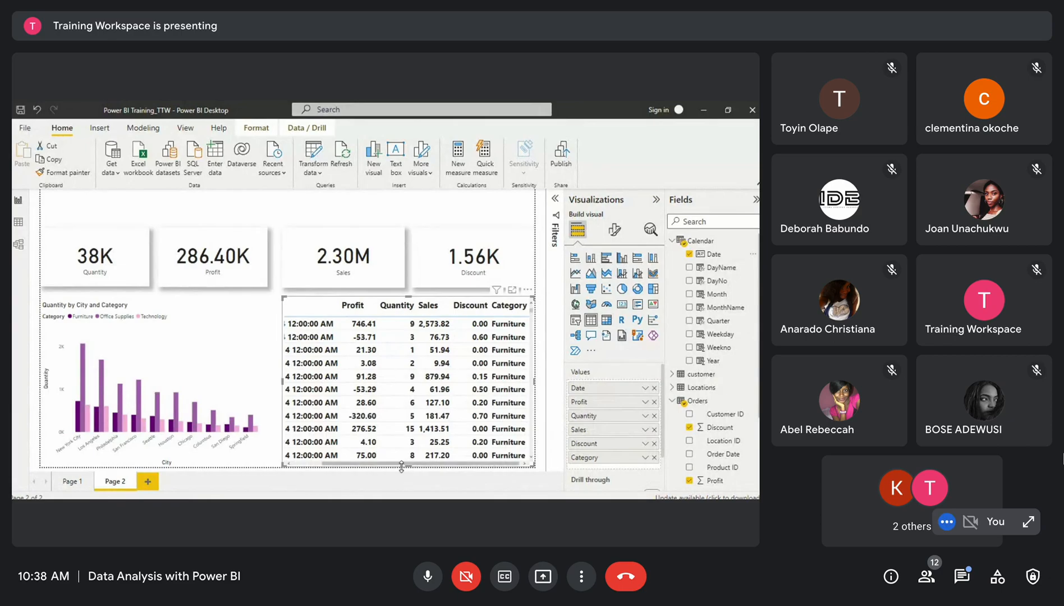
{"action": "left_click_drag", "start_coordinate": [399, 464], "coordinate": [313, 475]}
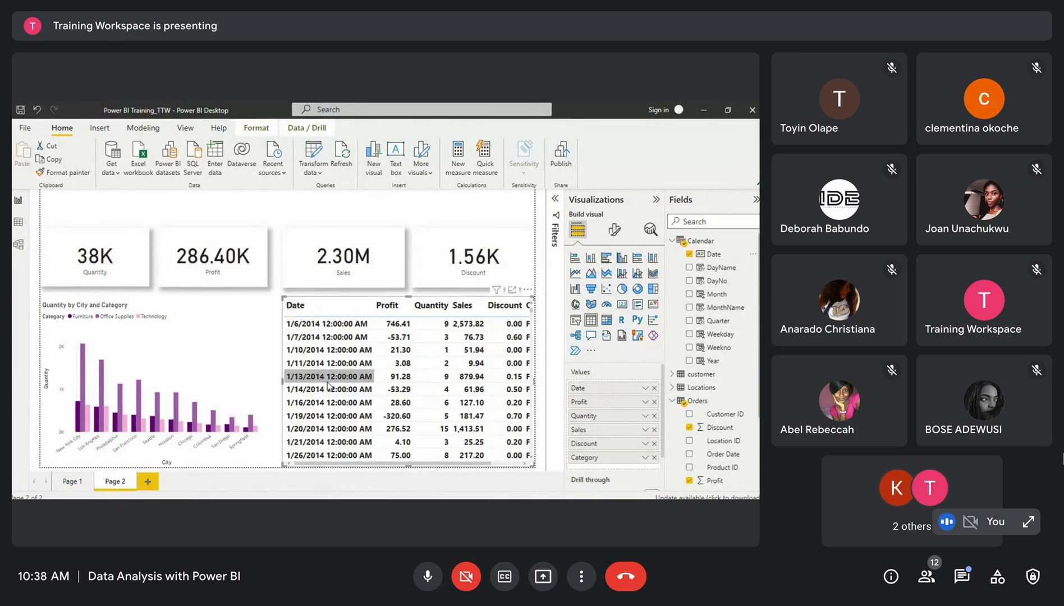
Set the Calendar Date column's format to the long weekday date format (*Wednesday, March 14, 2001)
{"action": "left_click", "coordinate": [709, 257]}
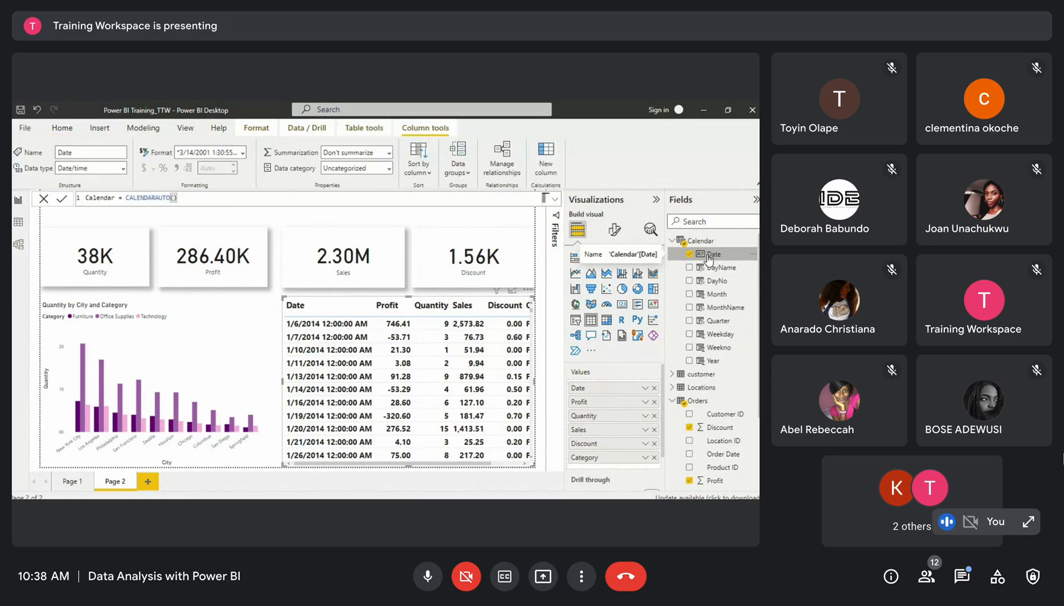
{"action": "left_click", "coordinate": [243, 153]}
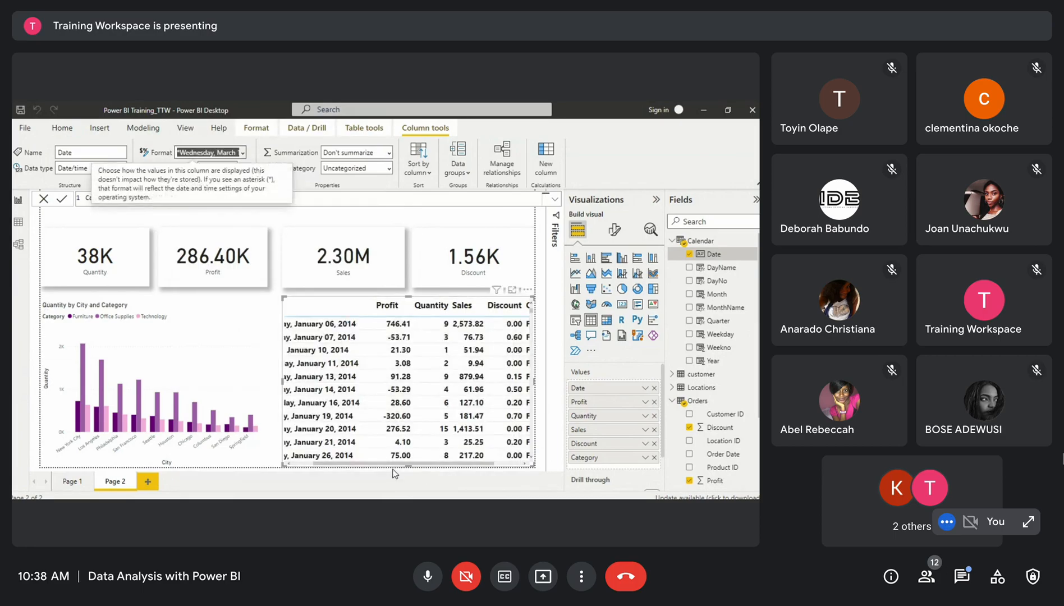
{"action": "left_click_drag", "start_coordinate": [395, 465], "coordinate": [374, 463]}
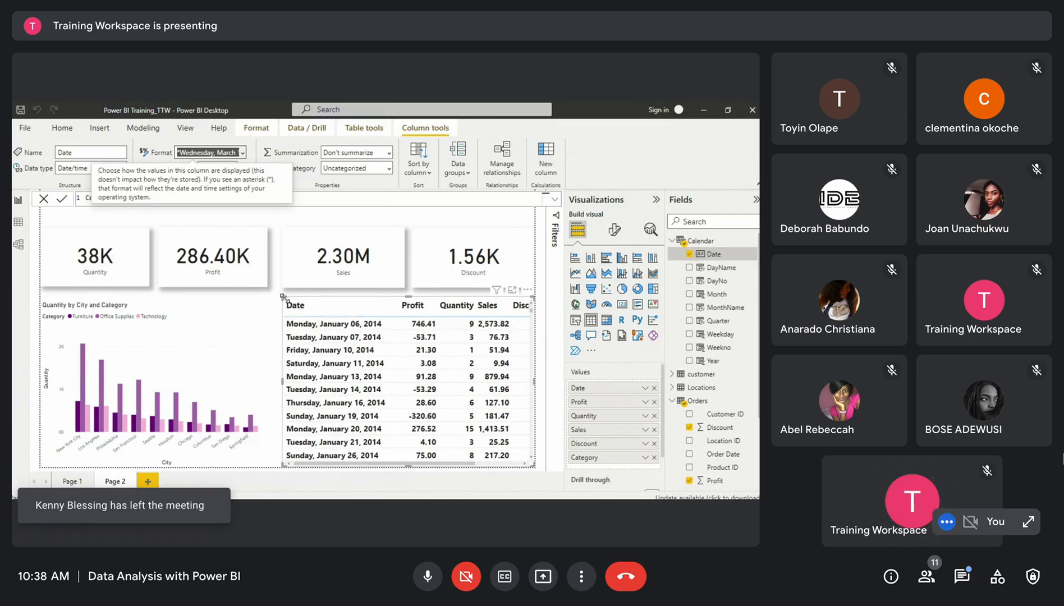
Narrow the column chart and widen the table visual leftward to fill the space beside it
{"action": "left_click_drag", "start_coordinate": [282, 297], "coordinate": [262, 298]}
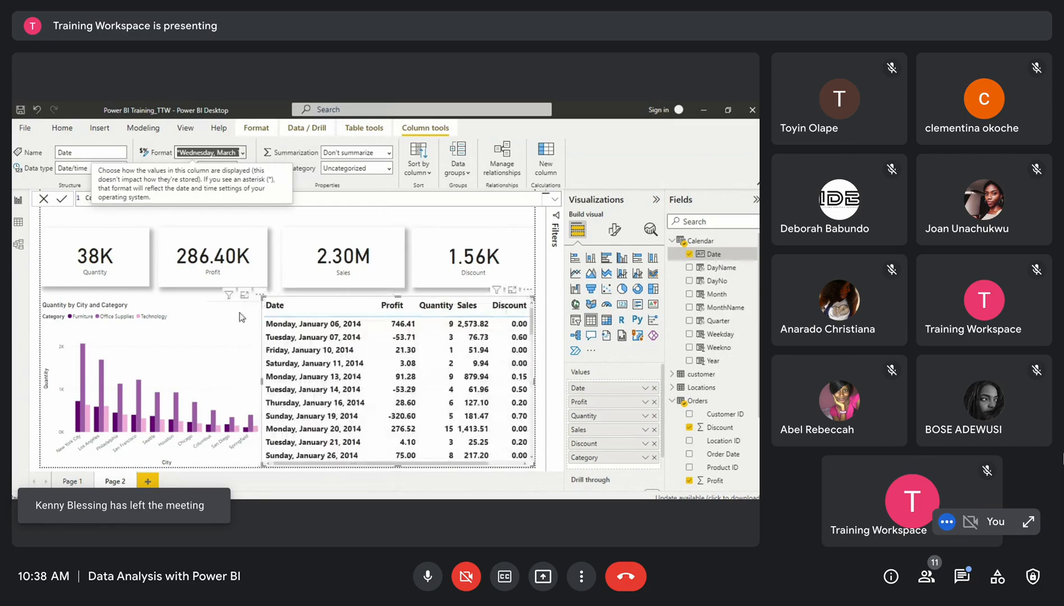
{"action": "left_click", "coordinate": [243, 315]}
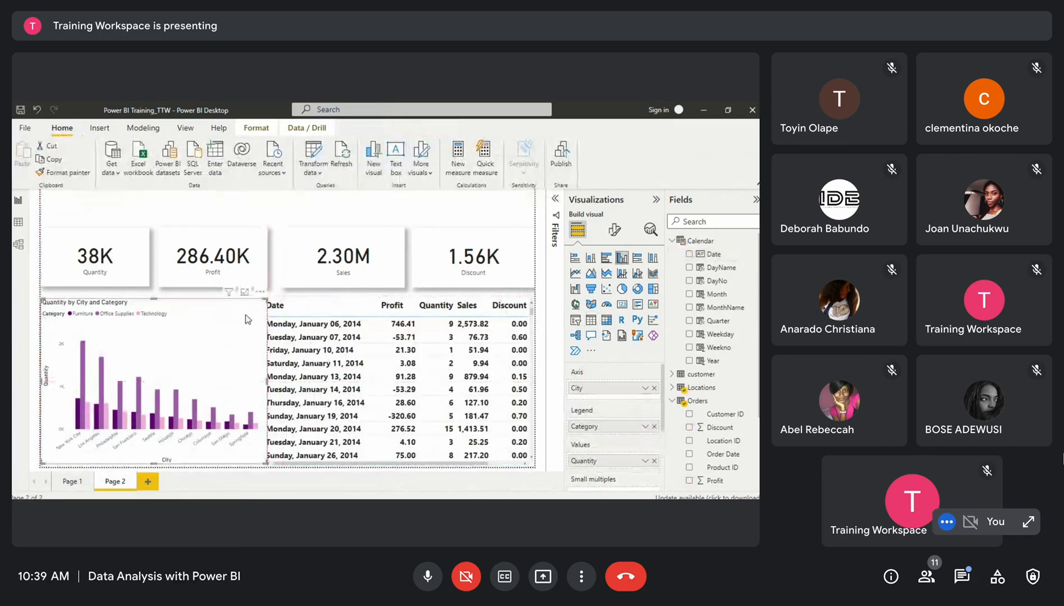
{"action": "left_click_drag", "start_coordinate": [268, 306], "coordinate": [241, 308]}
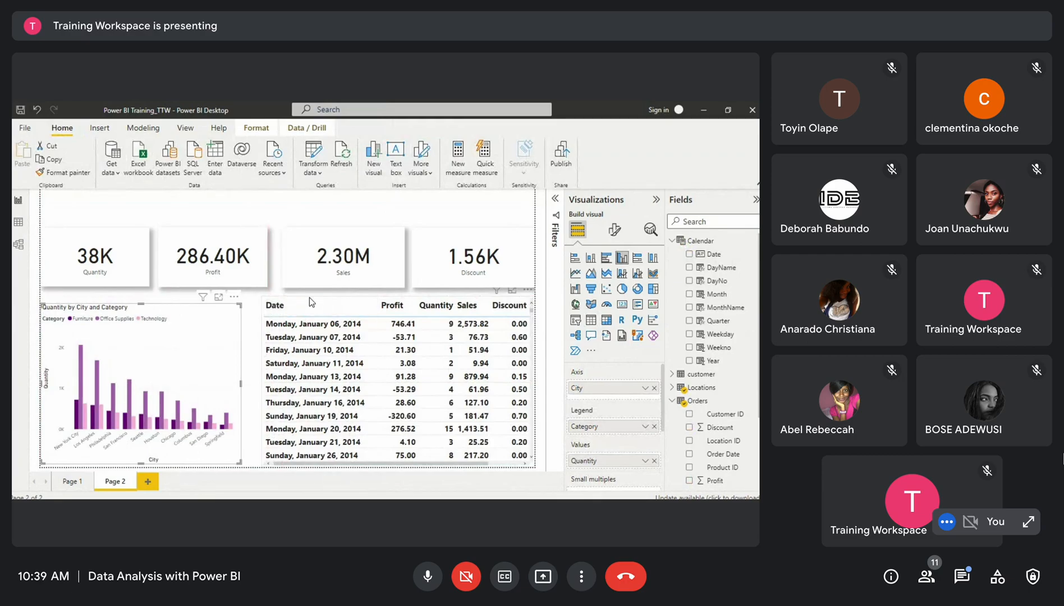
{"action": "left_click_drag", "start_coordinate": [309, 297], "coordinate": [289, 298]}
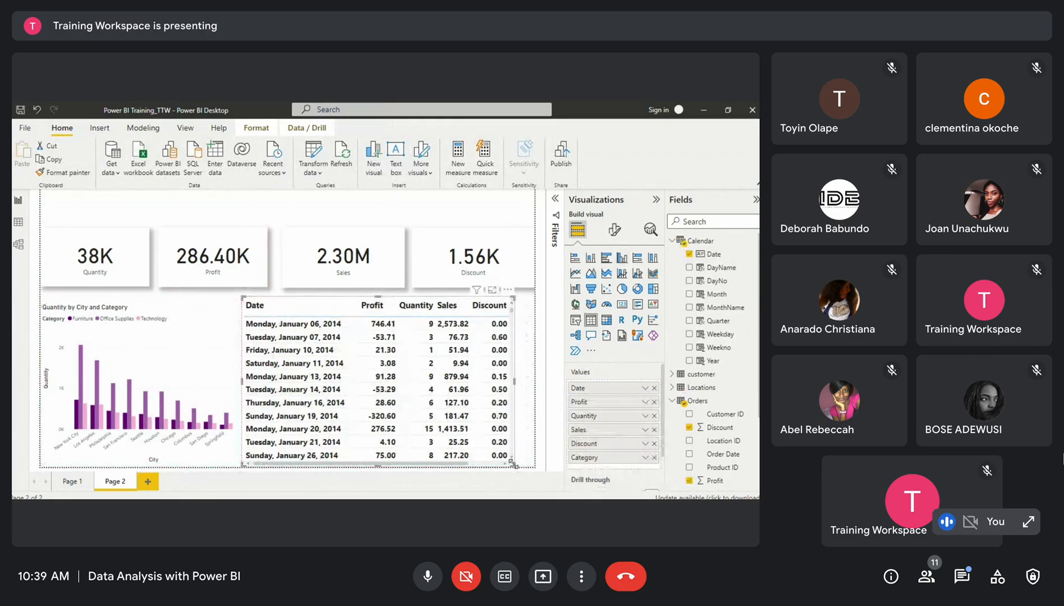
Enlarge the table visual slightly and add the Orders Ship Mode field to its values
{"action": "left_click_drag", "start_coordinate": [512, 465], "coordinate": [532, 452]}
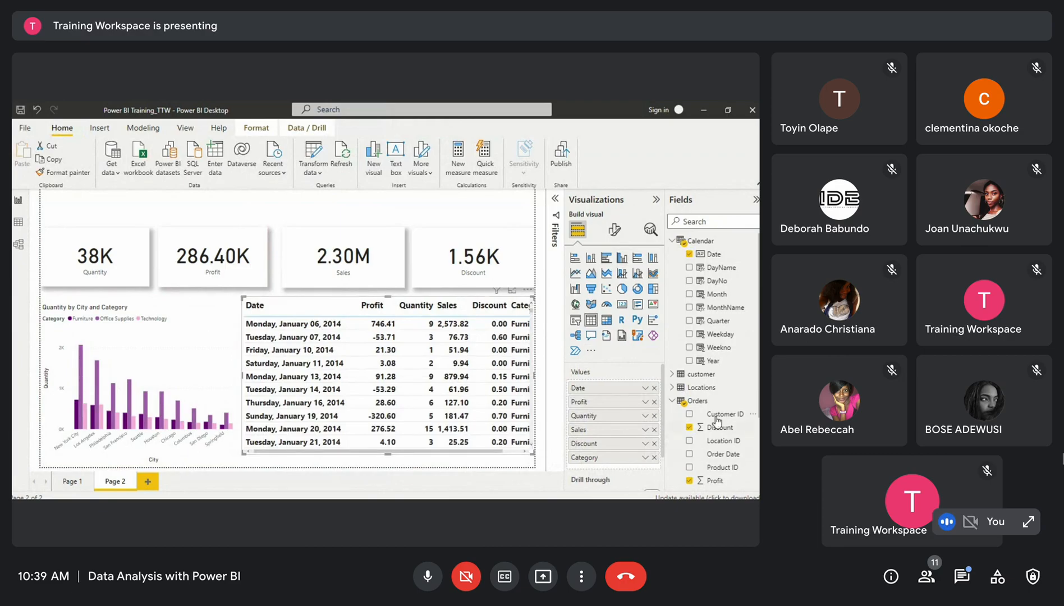
{"action": "scroll", "coordinate": [716, 420], "scroll_direction": "down", "scroll_amount": 2}
{"action": "scroll", "coordinate": [713, 317], "scroll_direction": "down", "scroll_amount": 1}
{"action": "scroll", "coordinate": [714, 317], "scroll_direction": "down", "scroll_amount": 1}
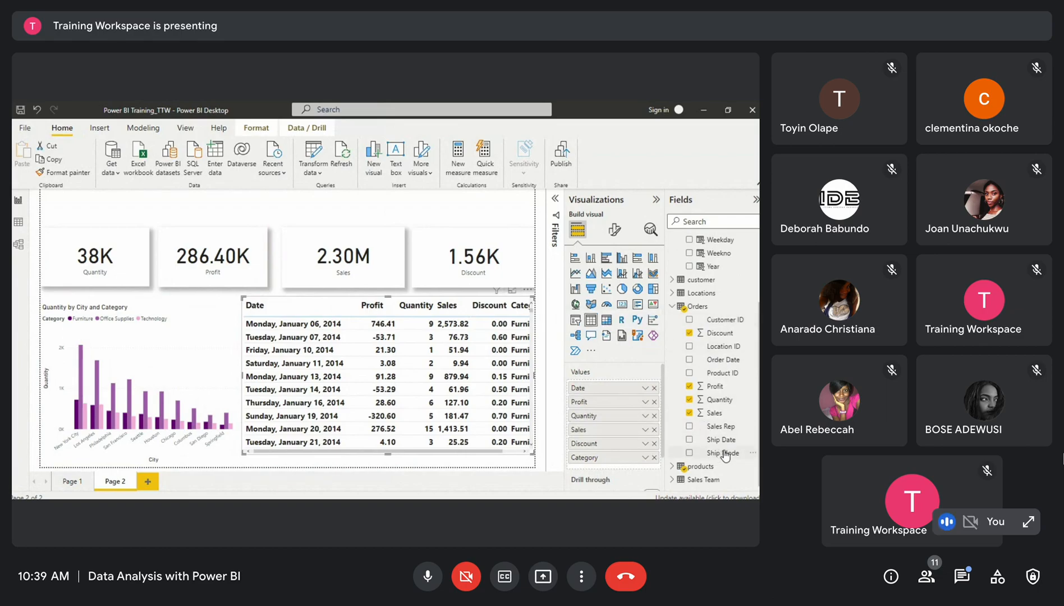
{"action": "left_click_drag", "start_coordinate": [727, 454], "coordinate": [626, 460]}
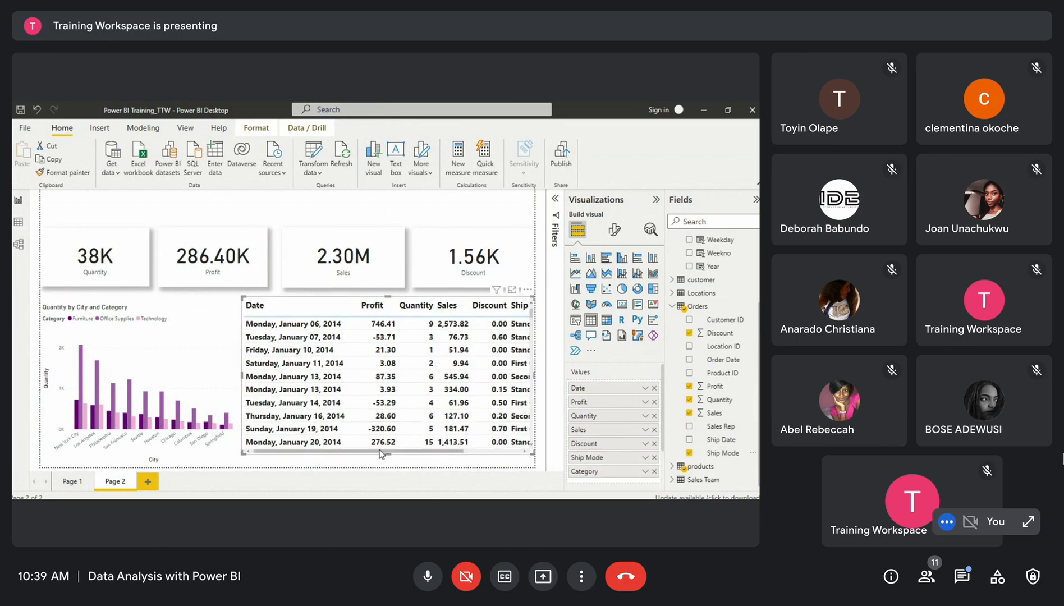
Move Ship Mode below Category in the table visual's values so it becomes the last column
{"action": "left_click_drag", "start_coordinate": [379, 454], "coordinate": [442, 453]}
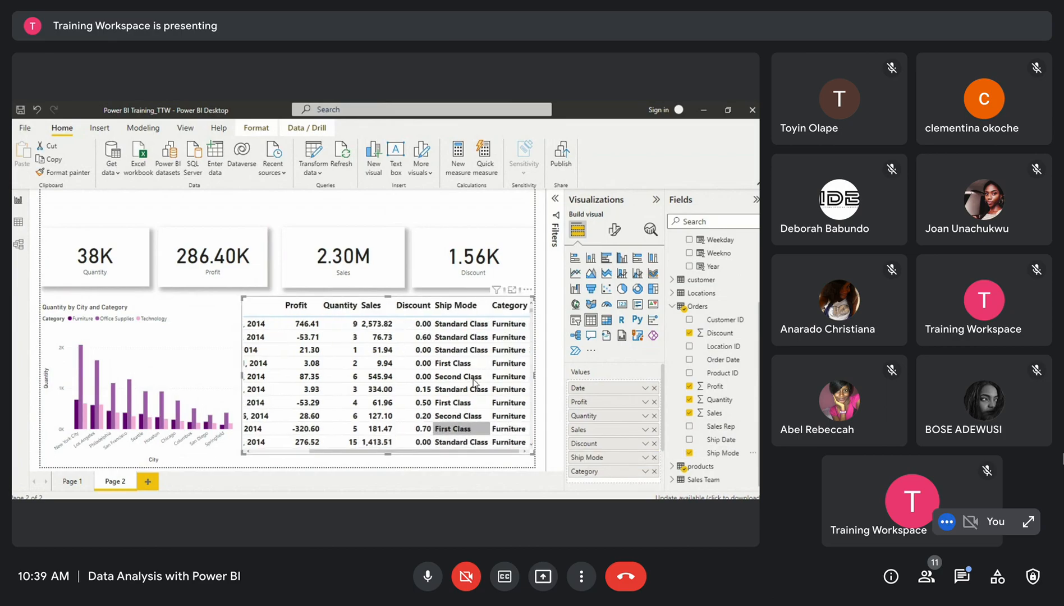
{"action": "left_click_drag", "start_coordinate": [599, 458], "coordinate": [599, 482]}
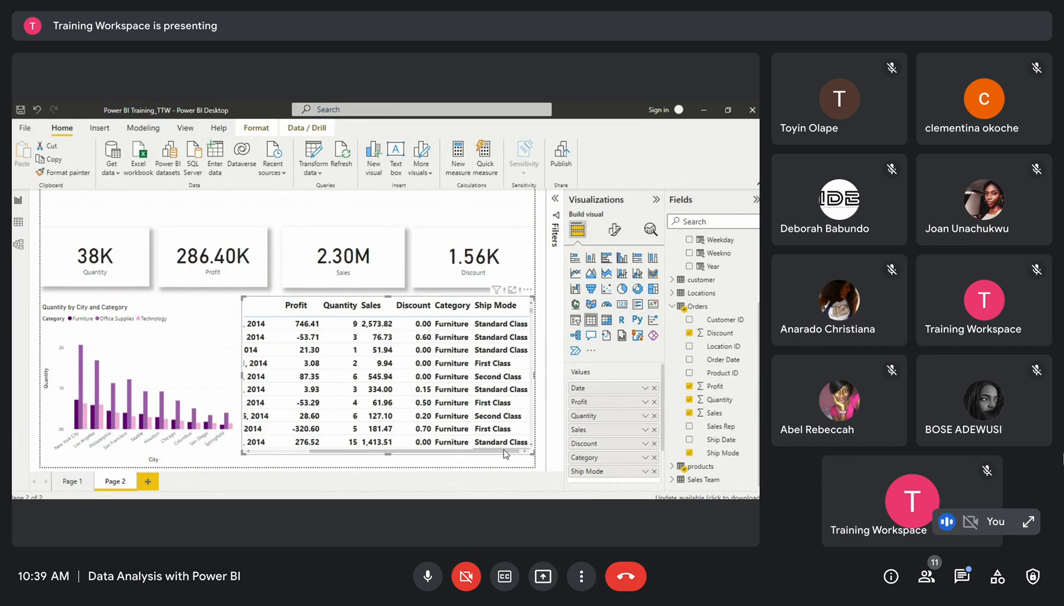
{"action": "left_click_drag", "start_coordinate": [462, 449], "coordinate": [526, 452]}
{"action": "left_click_drag", "start_coordinate": [332, 455], "coordinate": [292, 456]}
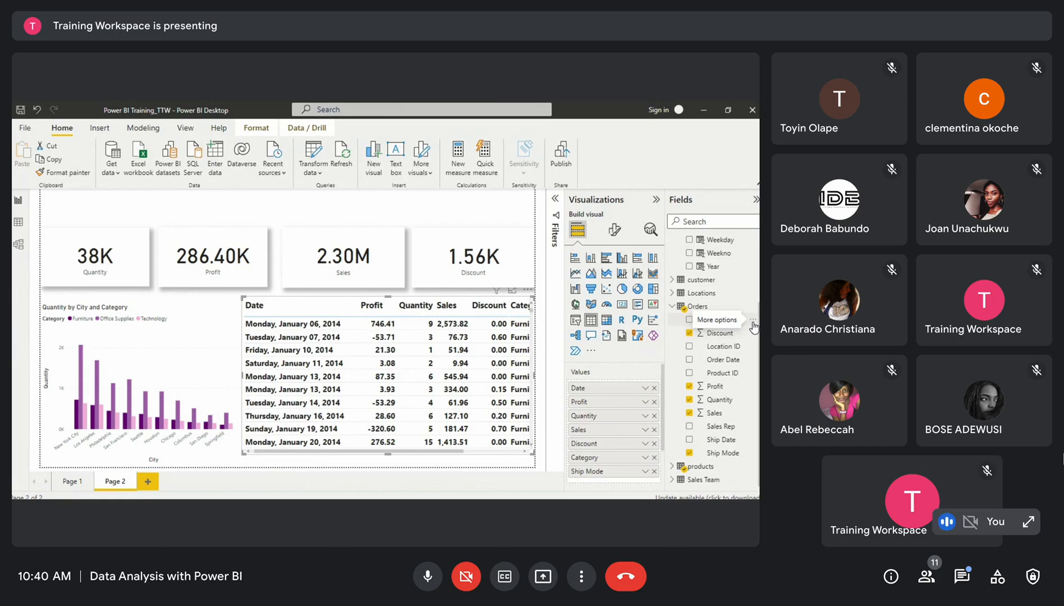
{"action": "left_click", "coordinate": [753, 323]}
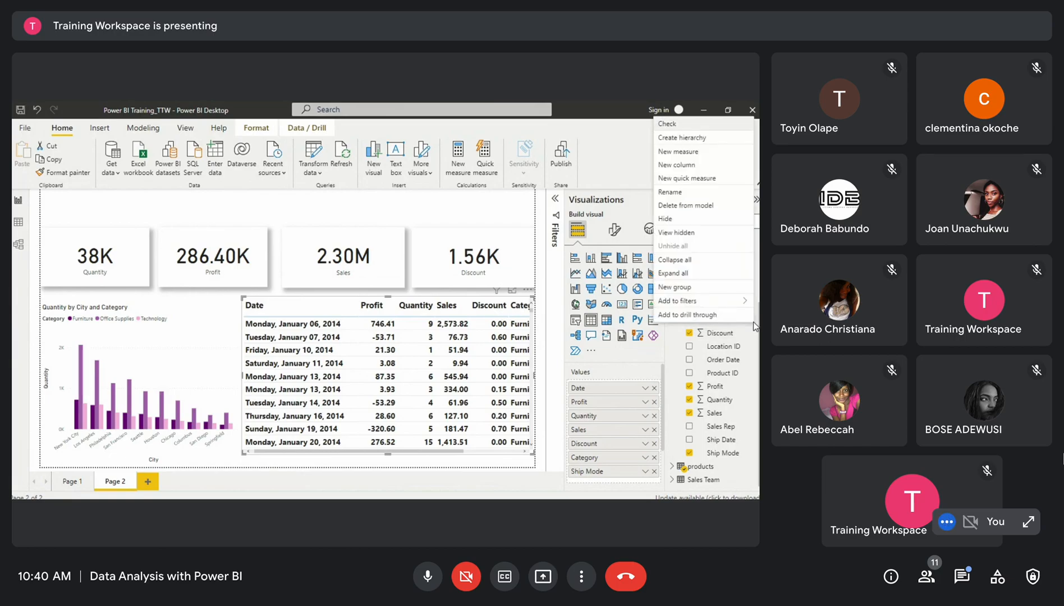
{"action": "key", "text": "Escape"}
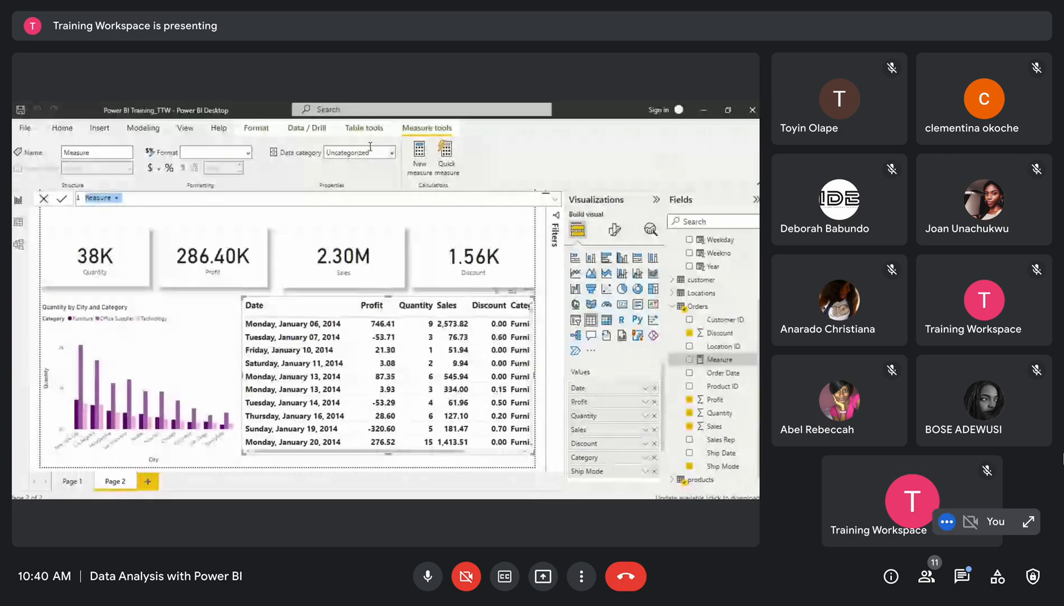
{"action": "scroll", "coordinate": [741, 429], "scroll_direction": "down", "scroll_amount": 1}
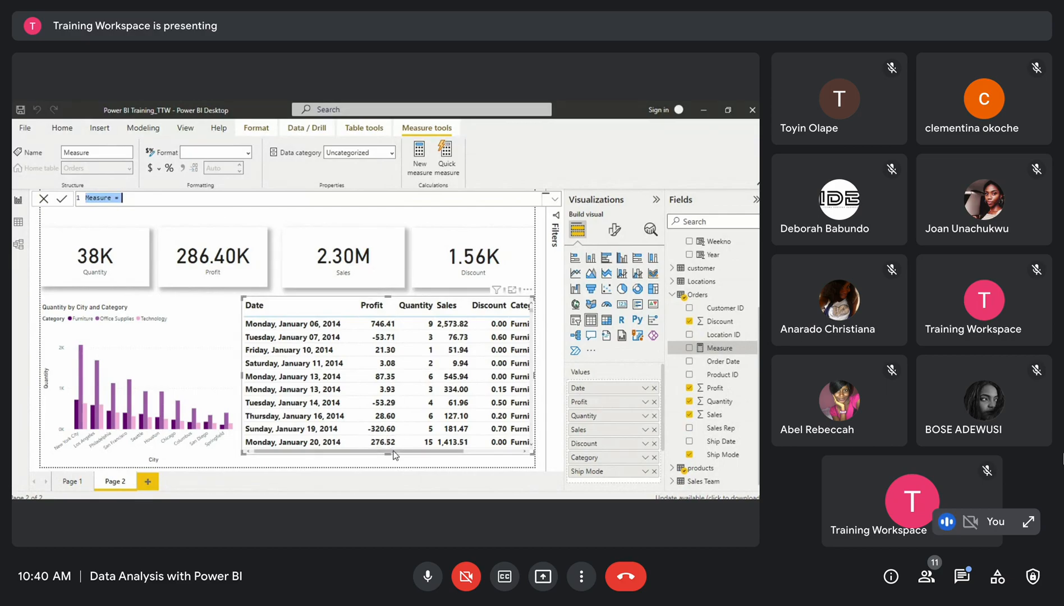
{"action": "left_click", "coordinate": [457, 456]}
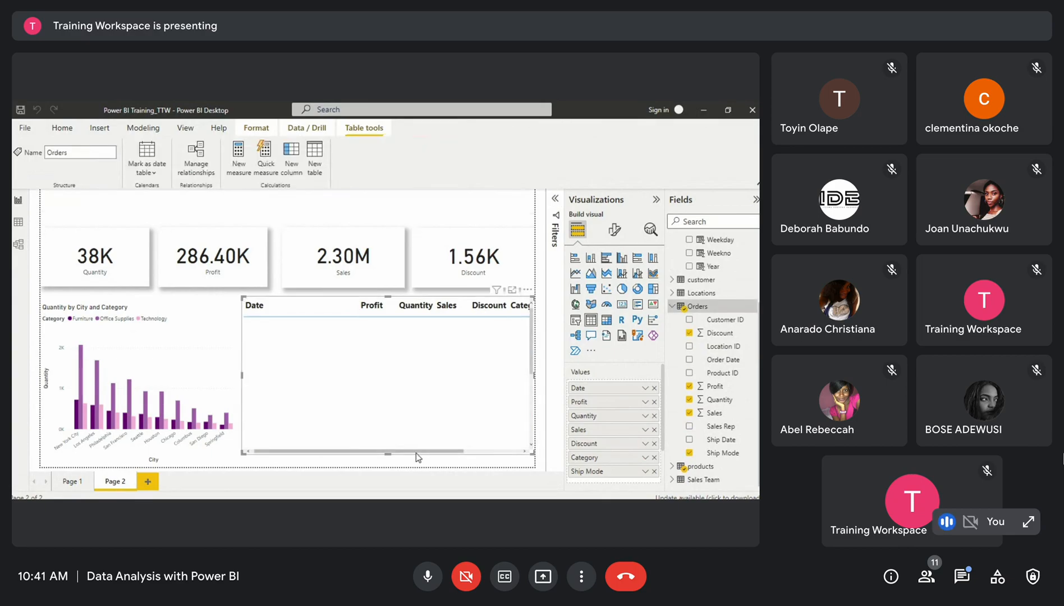
Scroll through the table visual's rows and columns
{"action": "left_click_drag", "start_coordinate": [415, 452], "coordinate": [472, 452]}
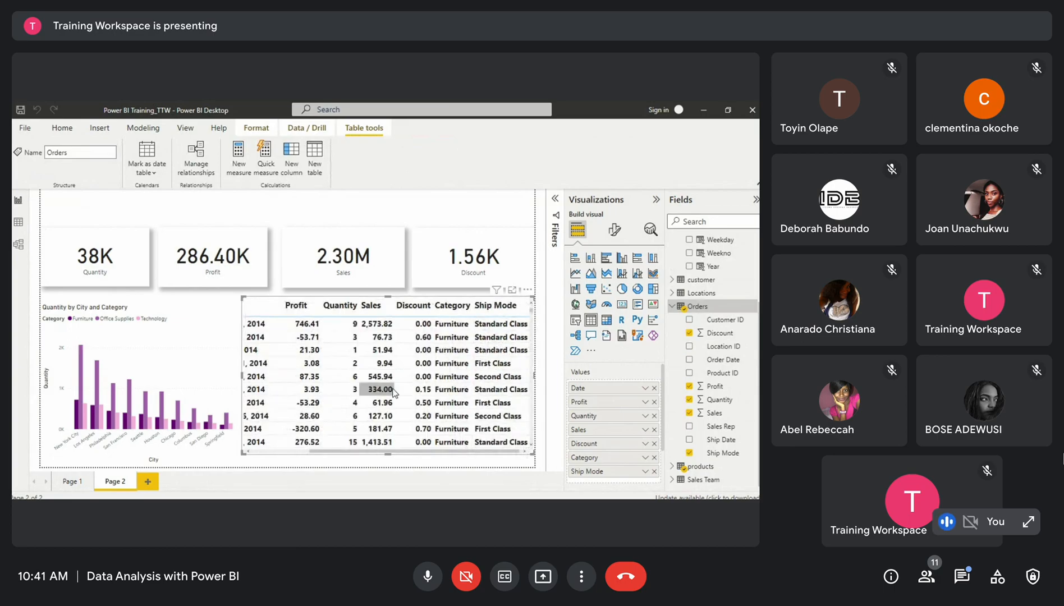
{"action": "scroll", "coordinate": [392, 391], "scroll_direction": "left", "scroll_amount": 3}
{"action": "scroll", "coordinate": [392, 391], "scroll_direction": "right", "scroll_amount": 2}
{"action": "scroll", "coordinate": [393, 391], "scroll_direction": "down", "scroll_amount": 1}
{"action": "scroll", "coordinate": [394, 391], "scroll_direction": "left", "scroll_amount": 2}
{"action": "scroll", "coordinate": [395, 391], "scroll_direction": "down", "scroll_amount": 10}
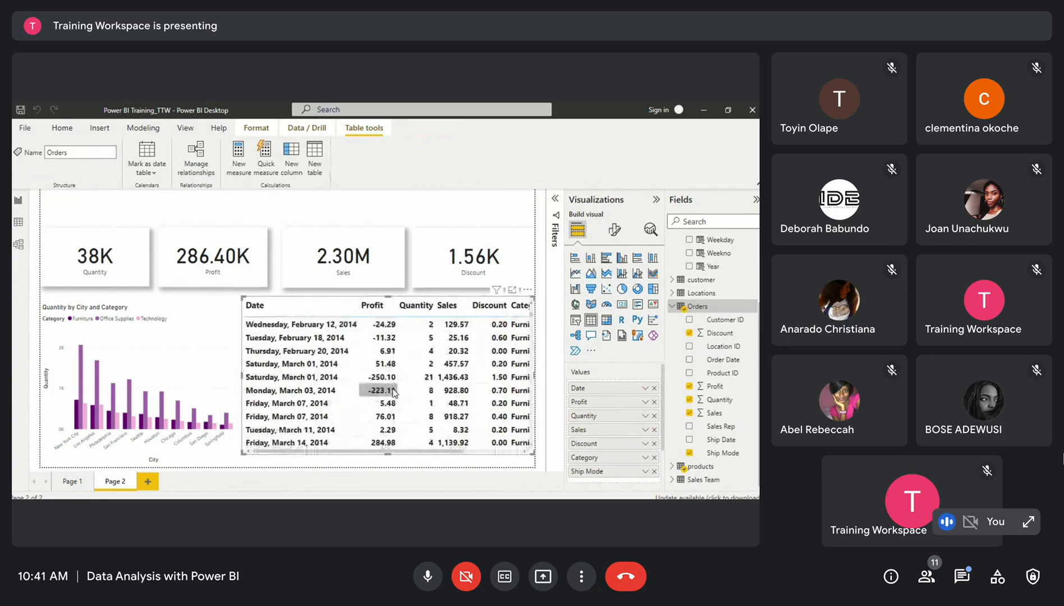
{"action": "scroll", "coordinate": [394, 391], "scroll_direction": "up", "scroll_amount": 10}
{"action": "scroll", "coordinate": [395, 391], "scroll_direction": "right", "scroll_amount": 3}
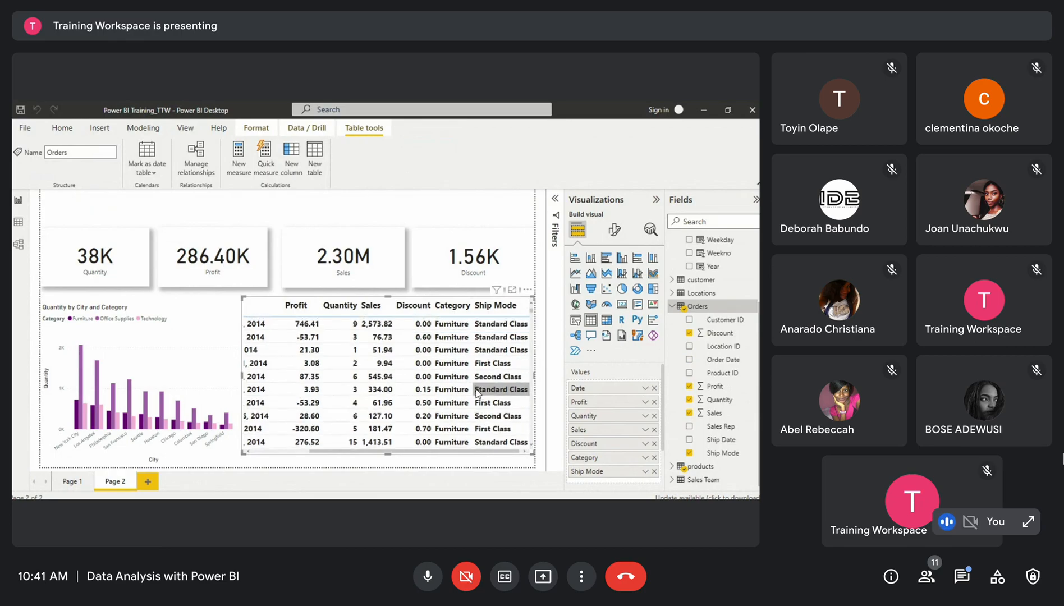
{"action": "scroll", "coordinate": [476, 391], "scroll_direction": "left", "scroll_amount": 3}
{"action": "scroll", "coordinate": [476, 391], "scroll_direction": "right", "scroll_amount": 3}
{"action": "scroll", "coordinate": [432, 389], "scroll_direction": "left", "scroll_amount": 3}
{"action": "scroll", "coordinate": [432, 389], "scroll_direction": "right", "scroll_amount": 2}
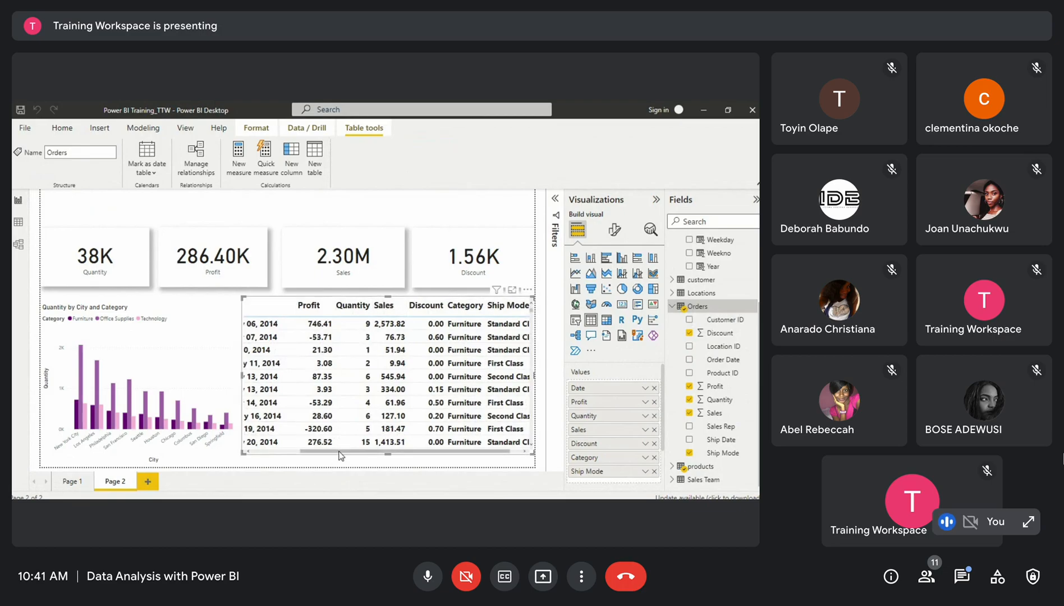
{"action": "left_click_drag", "start_coordinate": [339, 456], "coordinate": [265, 453]}
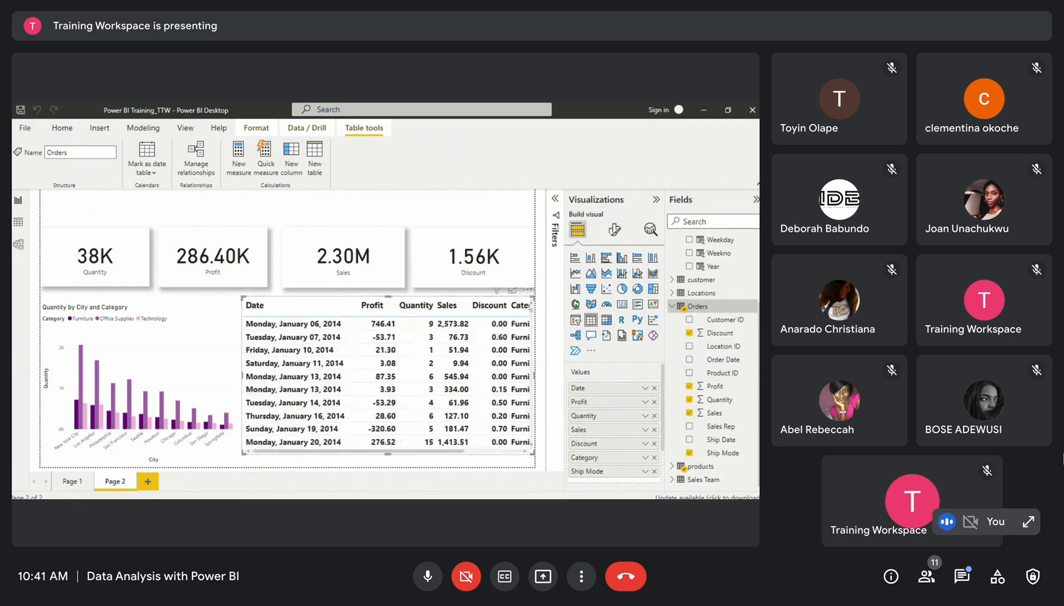
Create a new measure in the Orders table named StandardClassSales
{"action": "left_click", "coordinate": [750, 308]}
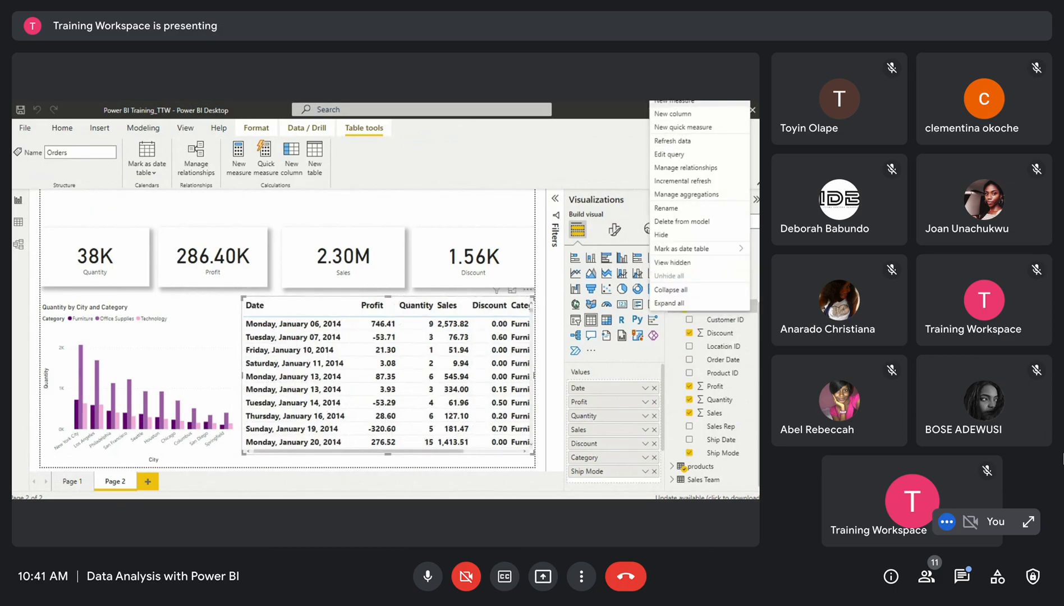
{"action": "left_click", "coordinate": [694, 102]}
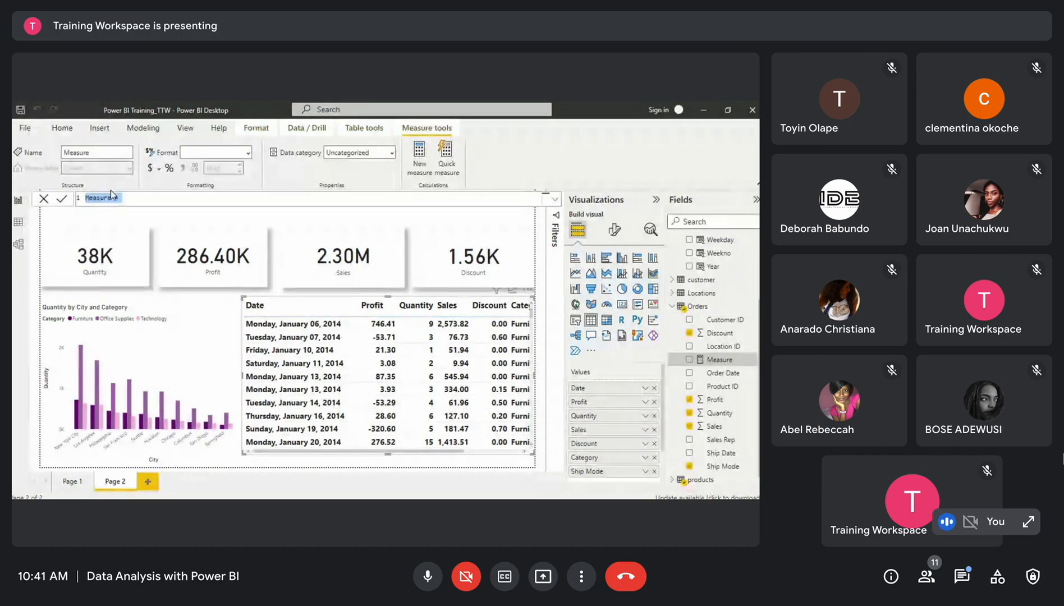
{"action": "key", "text": "BackSpace"}
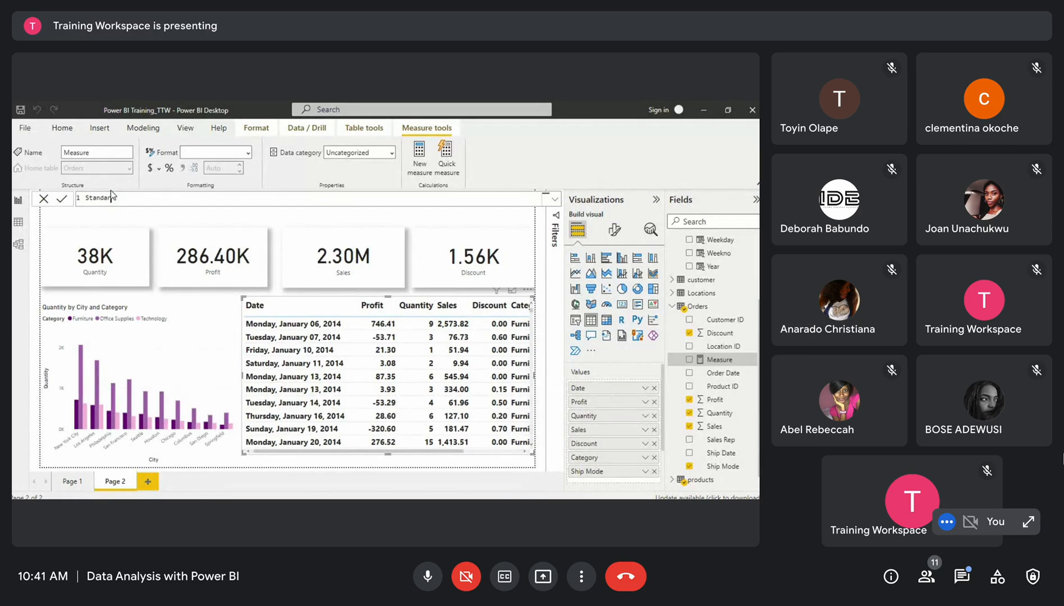
{"action": "type", "text": "Class"}
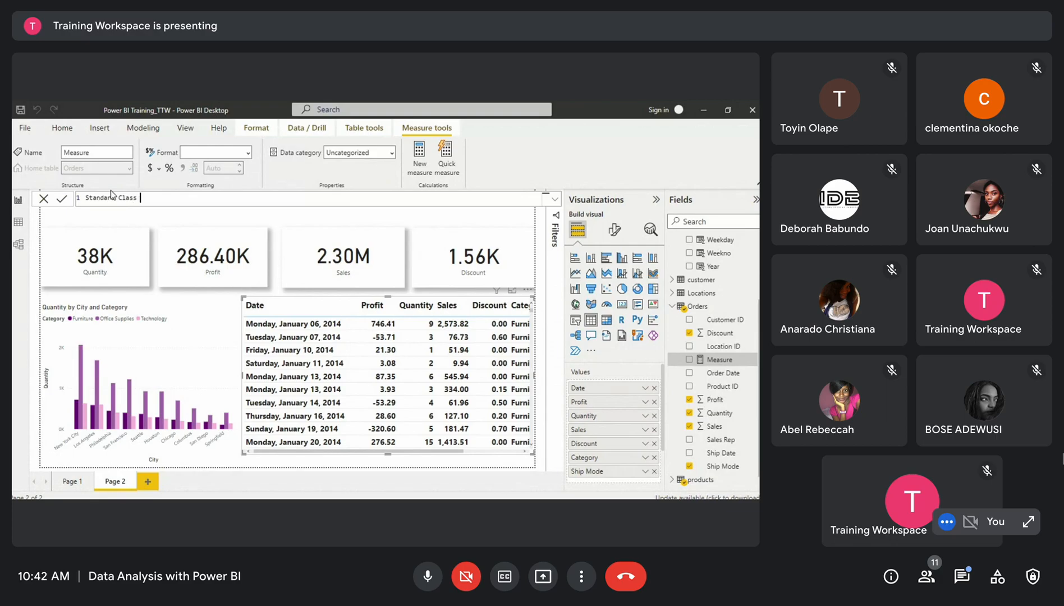
{"action": "key", "text": "BackSpace"}
{"action": "key", "text": "BackSpace"}
{"action": "key", "text": "BackSpace"}
{"action": "key", "text": "BackSpace"}
{"action": "key", "text": "BackSpace"}
{"action": "key", "text": "BackSpace"}
{"action": "type", "text": "Class"}
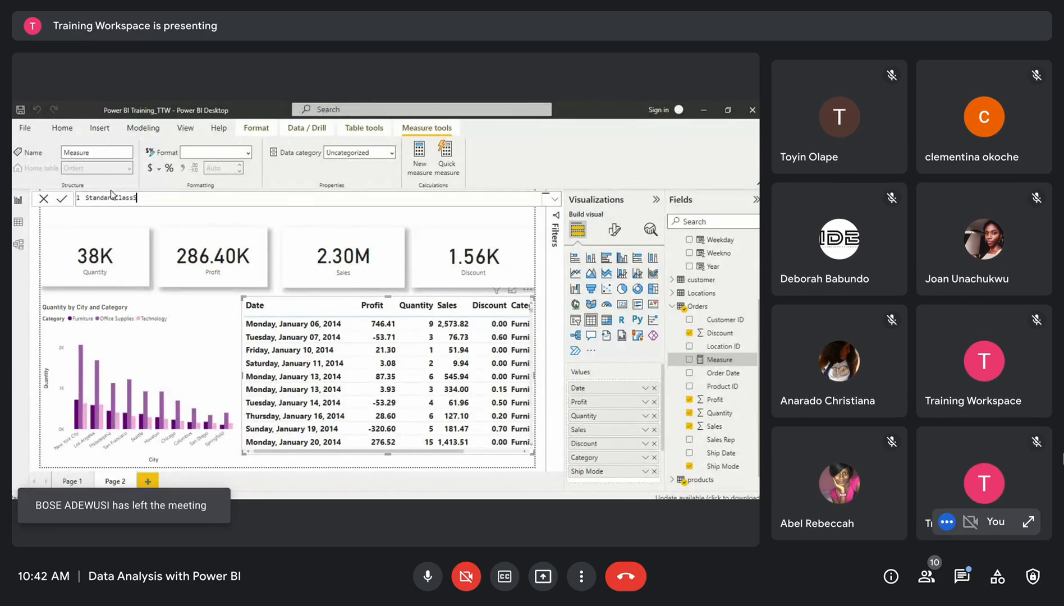
{"action": "type", "text": "Sales ="}
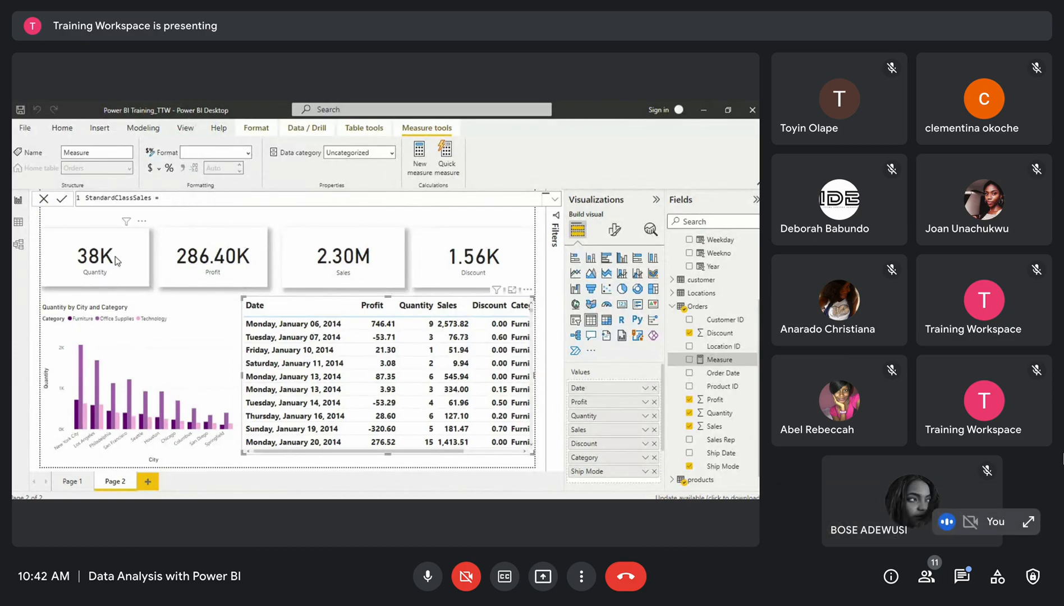
{"action": "key", "text": "Return"}
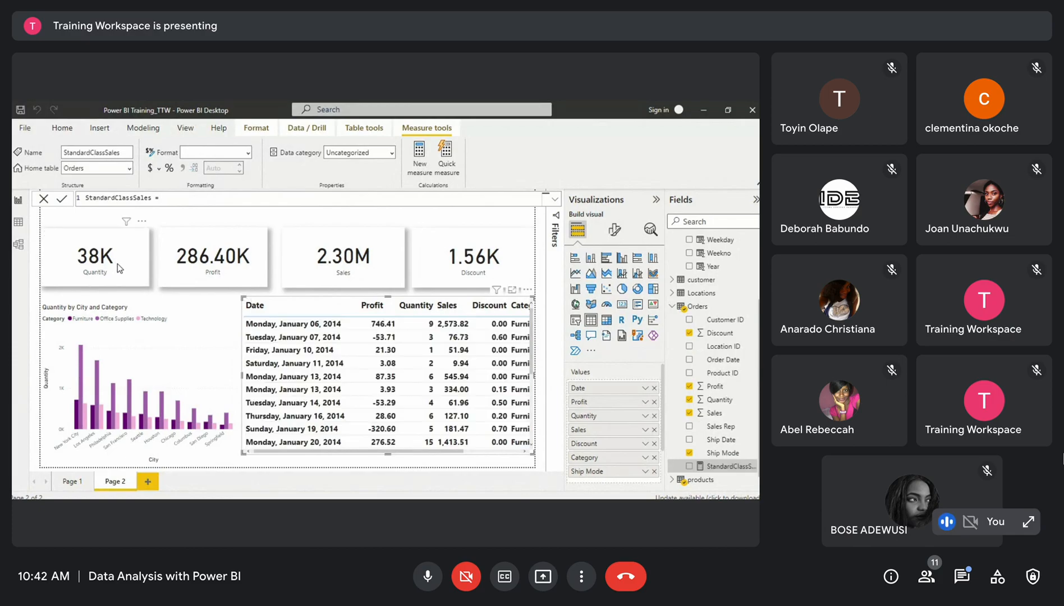
Open the Quantity card's field options to examine its aggregation choices
{"action": "left_click", "coordinate": [118, 266]}
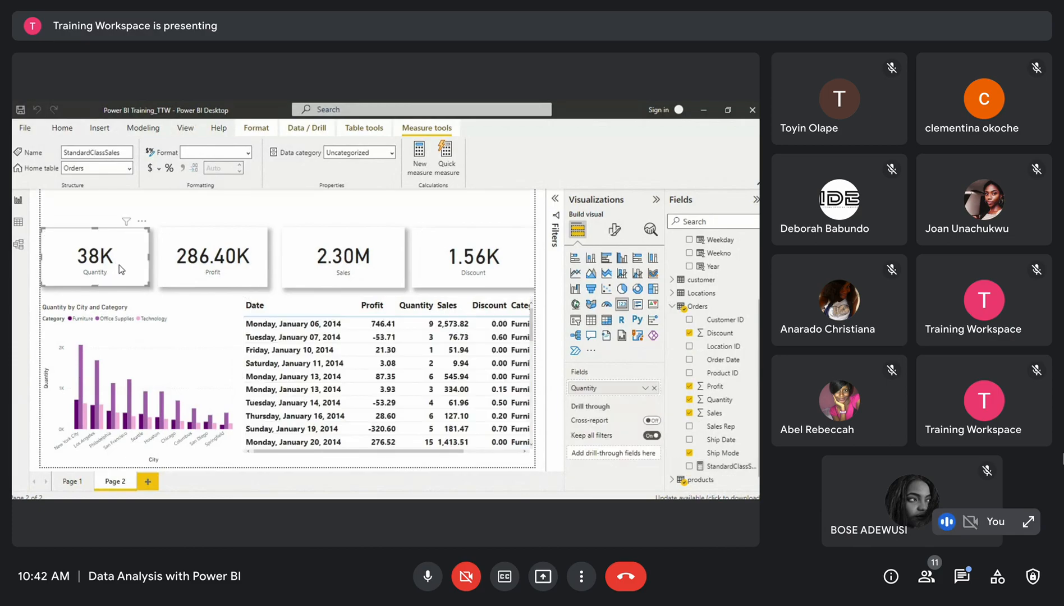
{"action": "left_click", "coordinate": [645, 388]}
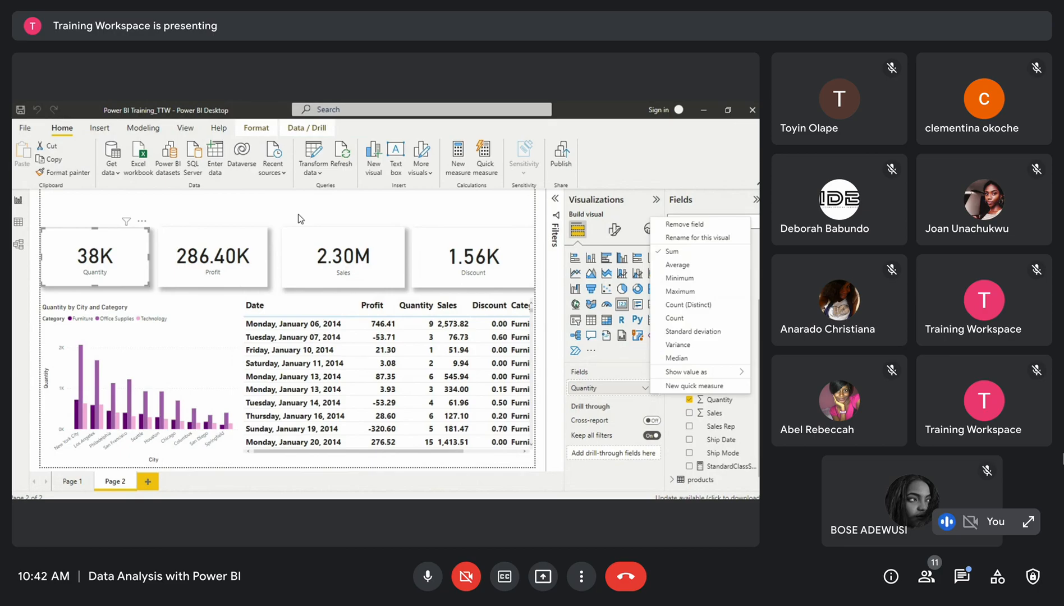
{"action": "left_click", "coordinate": [191, 266]}
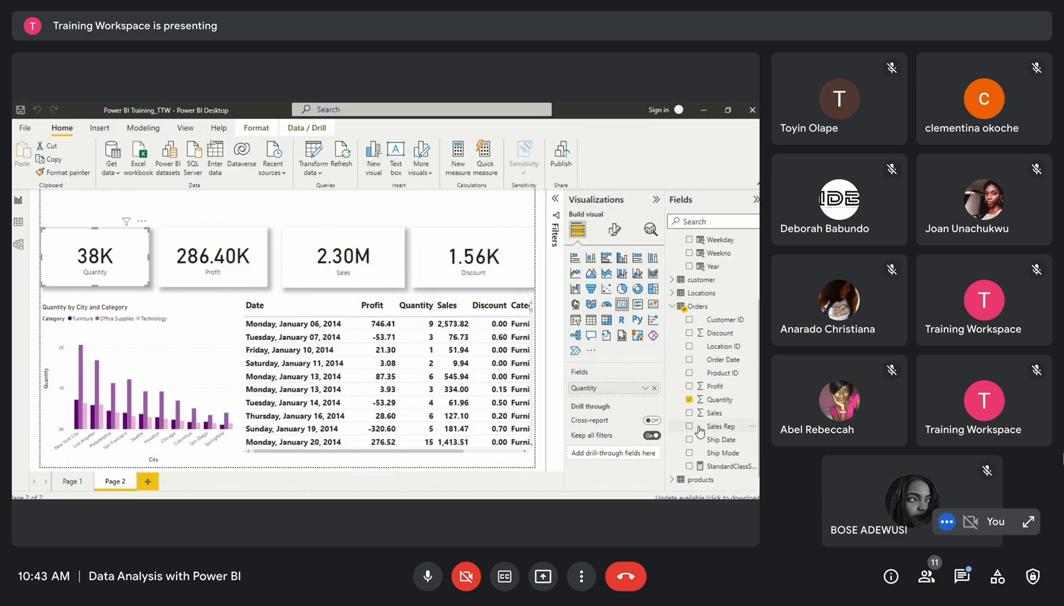
Select the StandardClassSales measure and scroll across the table visual's columns
{"action": "left_click", "coordinate": [718, 467]}
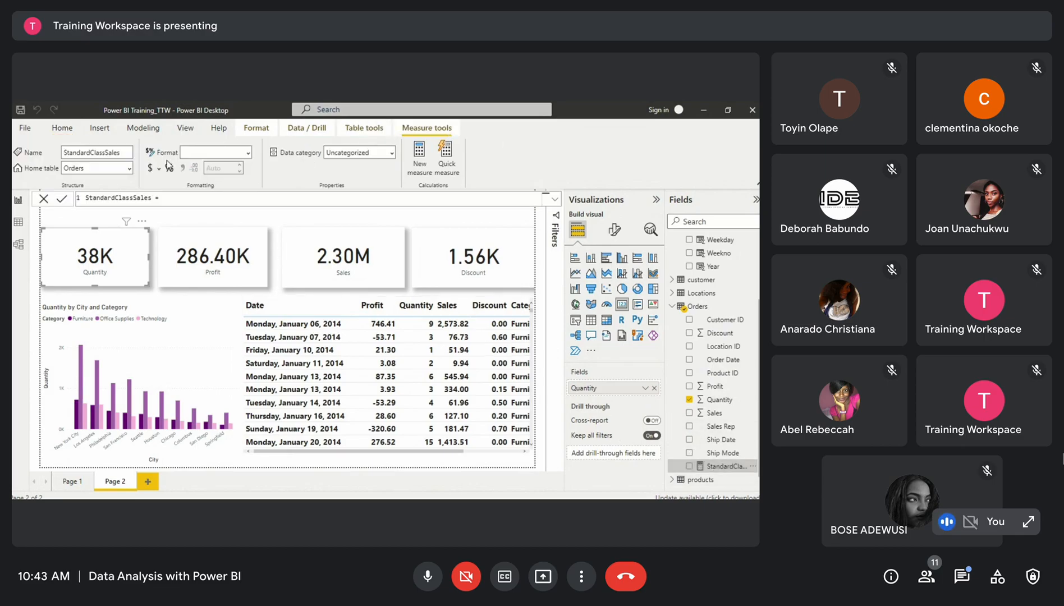
{"action": "left_click", "coordinate": [172, 200]}
{"action": "left_click", "coordinate": [447, 453]}
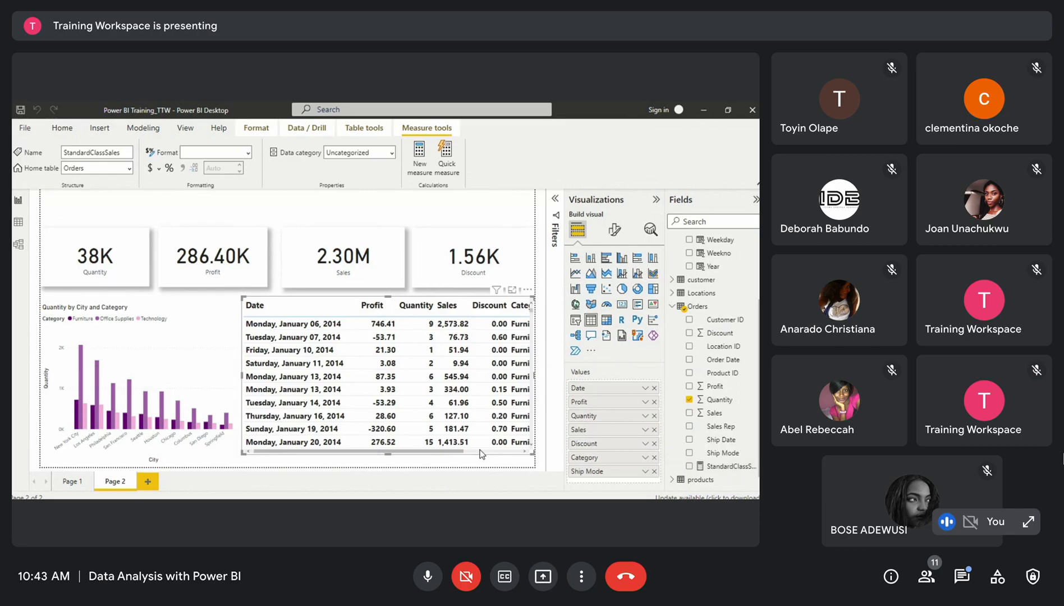
{"action": "left_click", "coordinate": [480, 453]}
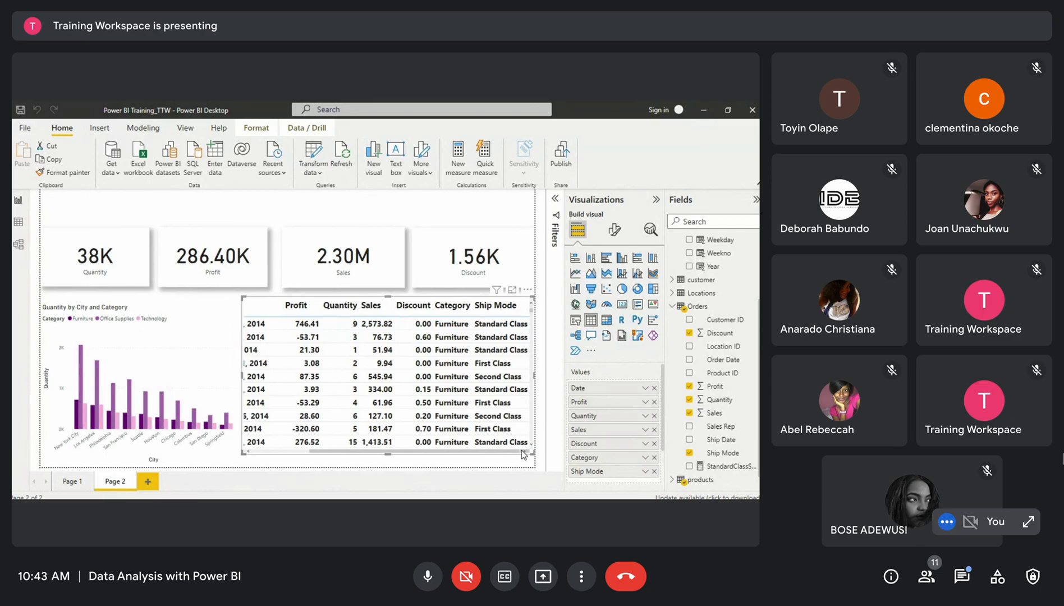
{"action": "left_click", "coordinate": [723, 469]}
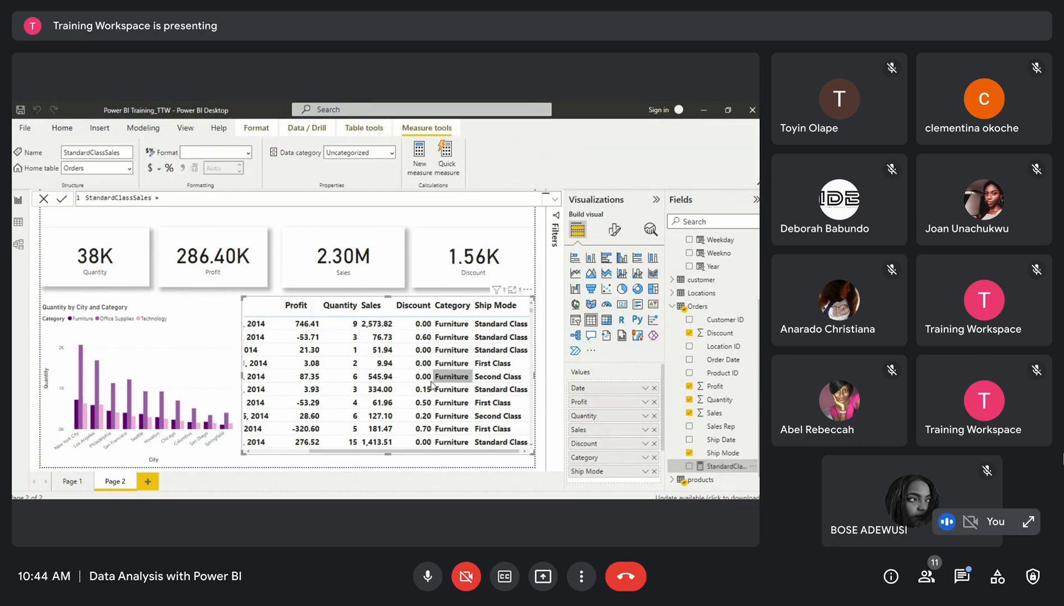
{"action": "mouse_move", "coordinate": [338, 452]}
{"action": "left_mouse_down"}
{"action": "mouse_move", "coordinate": [297, 454]}
{"action": "mouse_move", "coordinate": [355, 461]}
{"action": "left_mouse_up"}
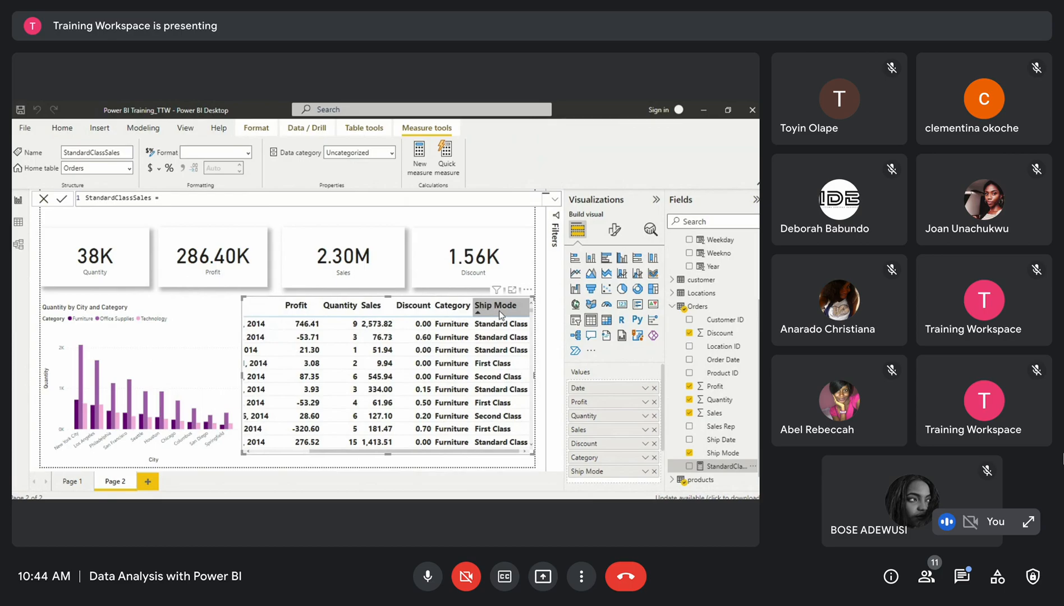
{"action": "left_click_drag", "start_coordinate": [404, 452], "coordinate": [351, 461]}
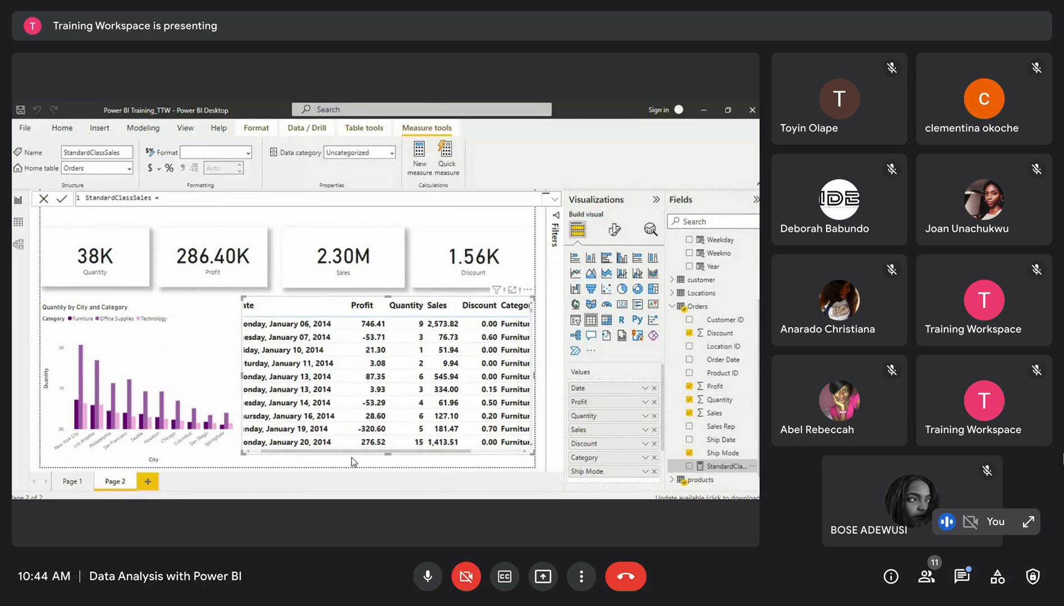
{"action": "left_click_drag", "start_coordinate": [352, 457], "coordinate": [338, 459]}
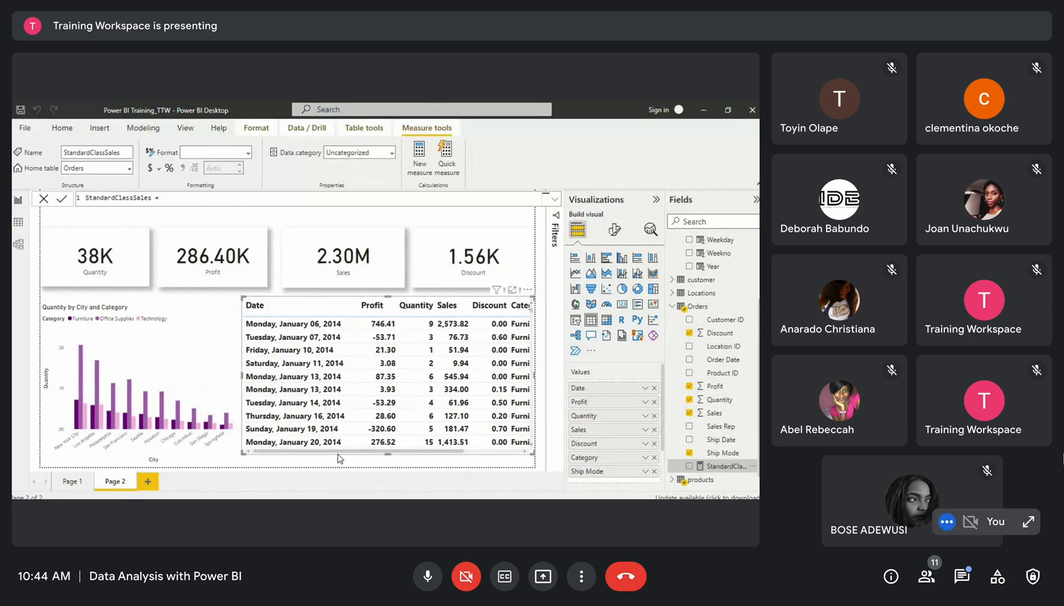
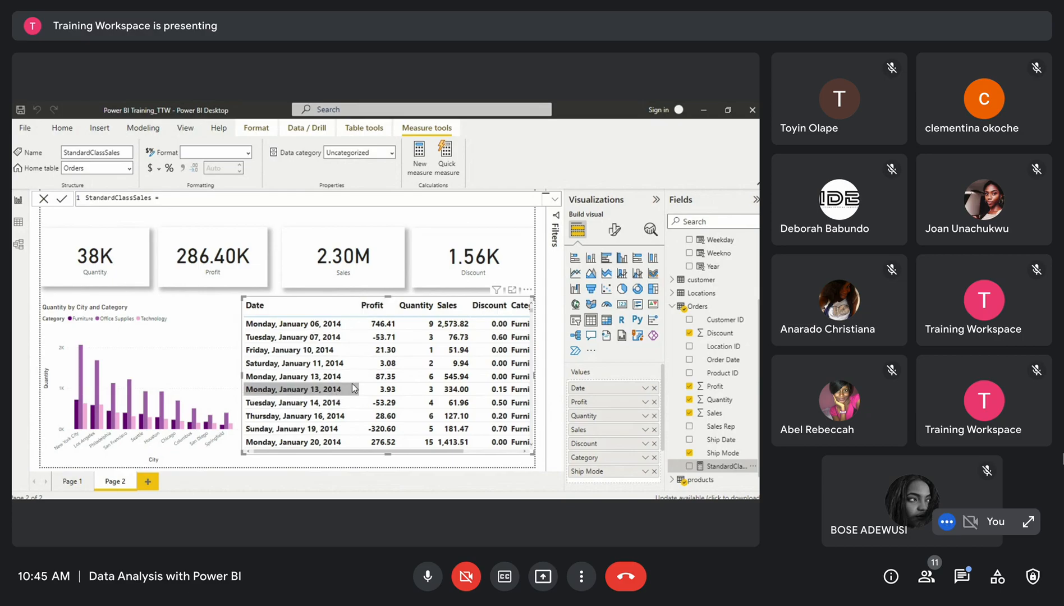
Scroll the table visual horizontally across its columns and back
{"action": "left_click_drag", "start_coordinate": [395, 451], "coordinate": [426, 452]}
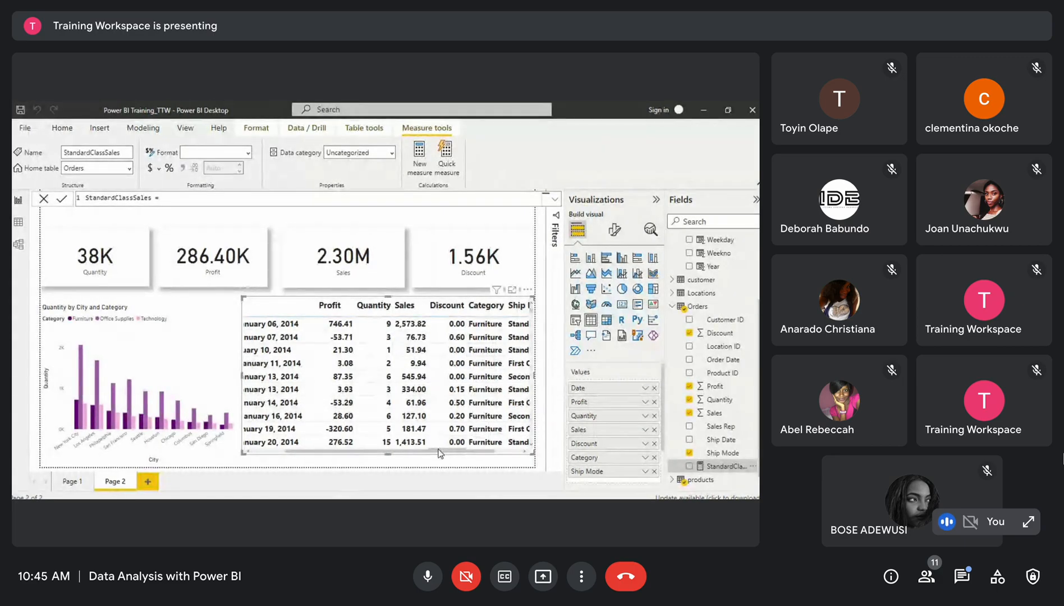
{"action": "left_click_drag", "start_coordinate": [461, 450], "coordinate": [526, 452]}
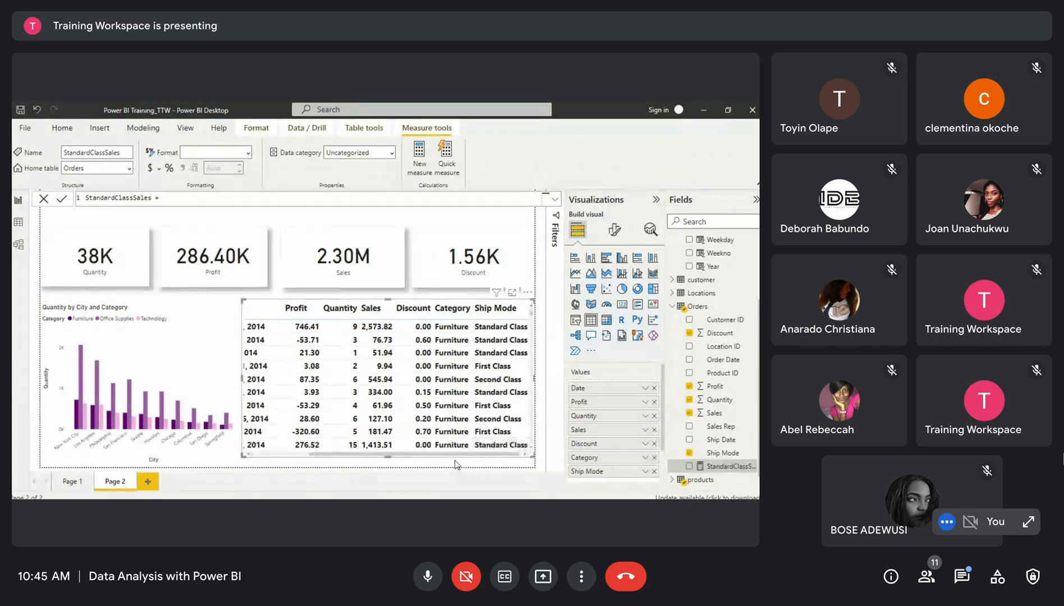
{"action": "left_click_drag", "start_coordinate": [457, 454], "coordinate": [326, 454]}
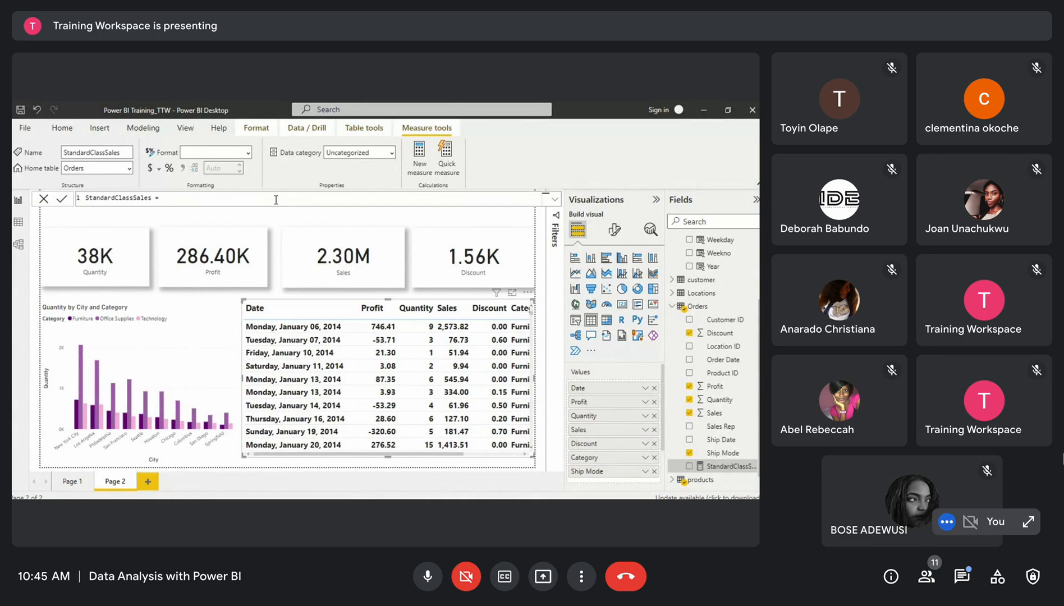
Add a new report page and define the StandardClassSales measure as SUM(Orders[Sales])
{"action": "left_click", "coordinate": [149, 482]}
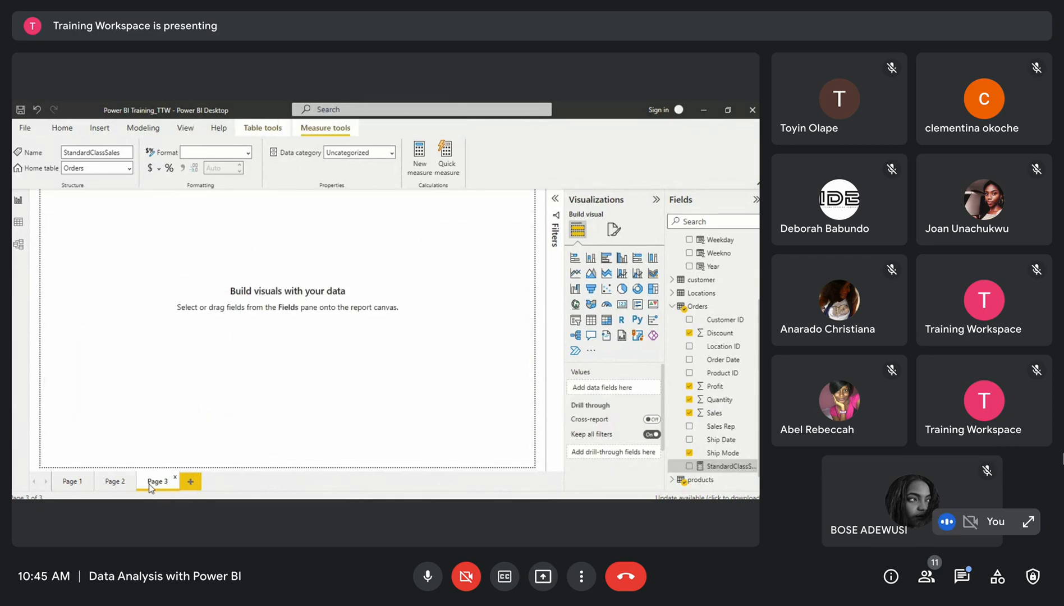
{"action": "left_click", "coordinate": [724, 467]}
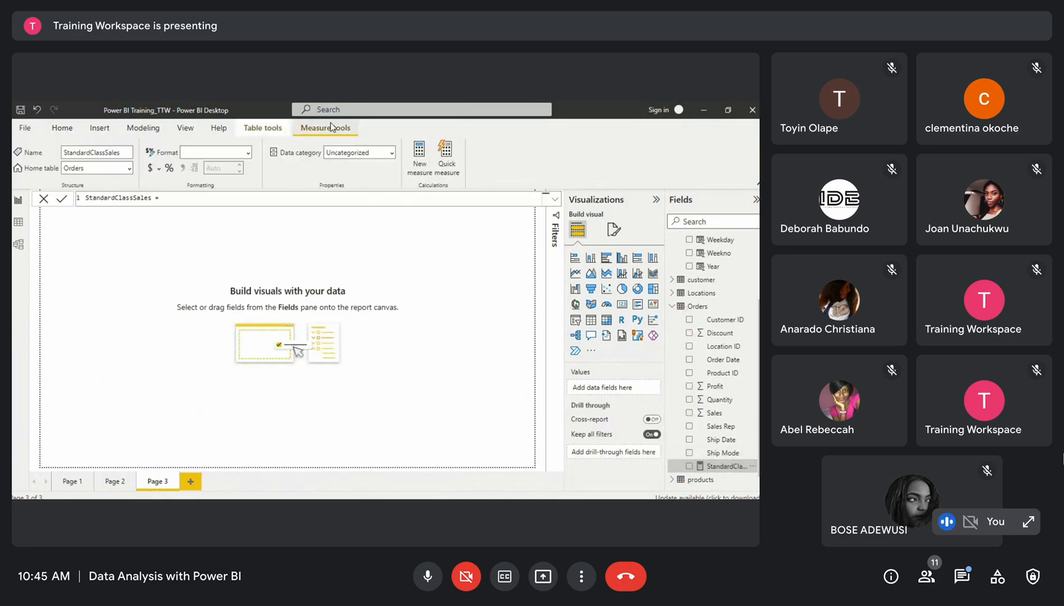
{"action": "left_click", "coordinate": [191, 200]}
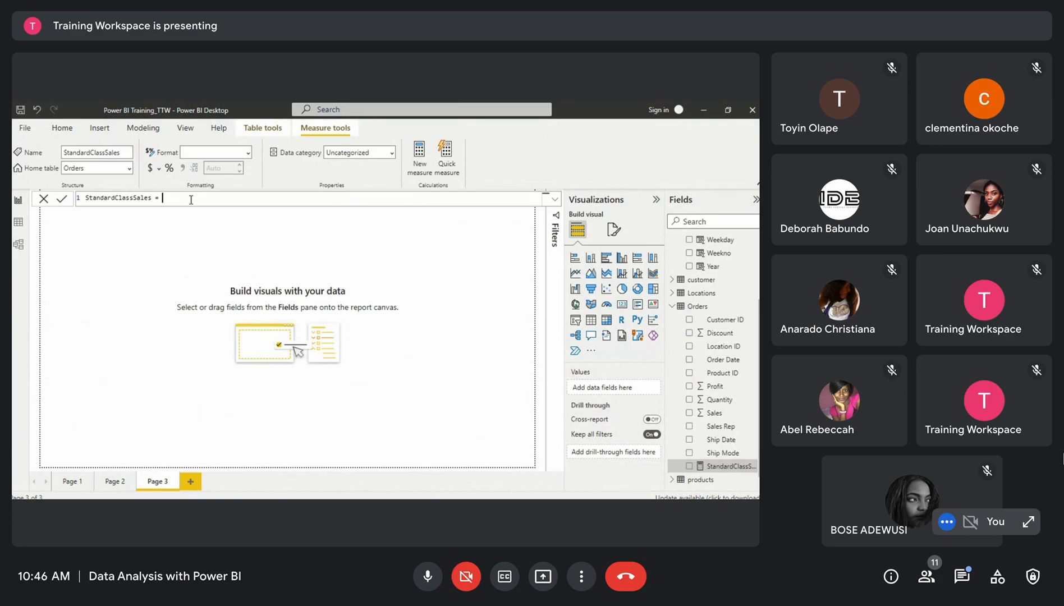
{"action": "type", "text": "SUM"}
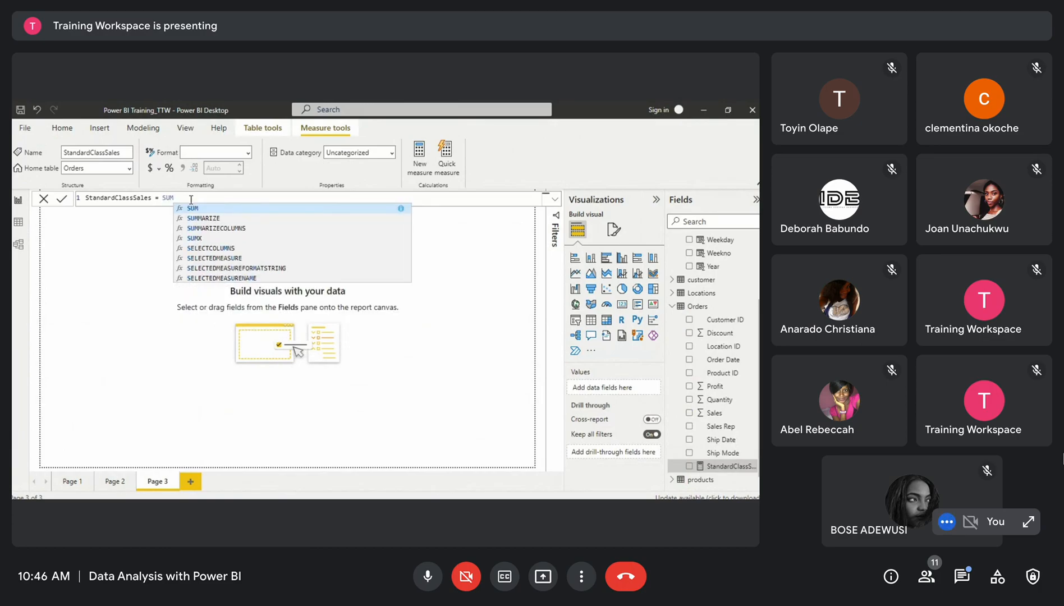
{"action": "type", "text": "("}
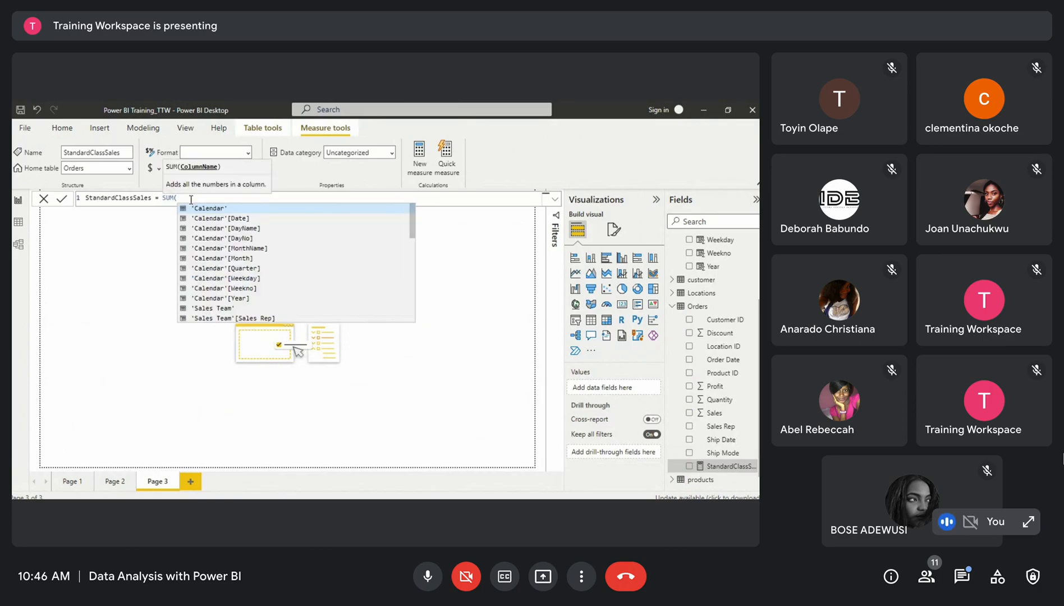
{"action": "type", "text": "SALES"}
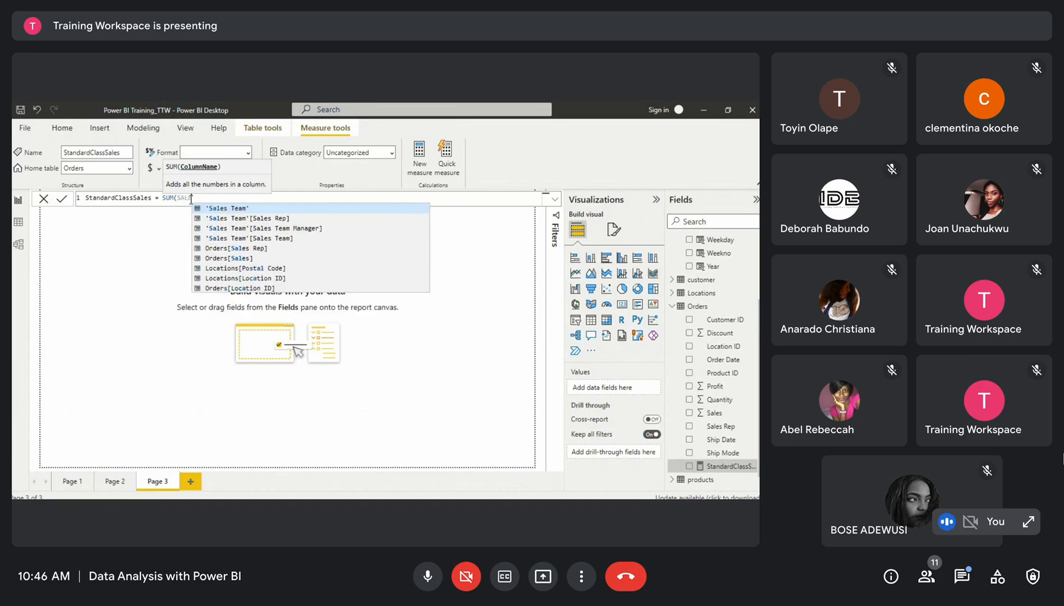
{"action": "double_click", "coordinate": [241, 258]}
{"action": "type", "text": "))"}
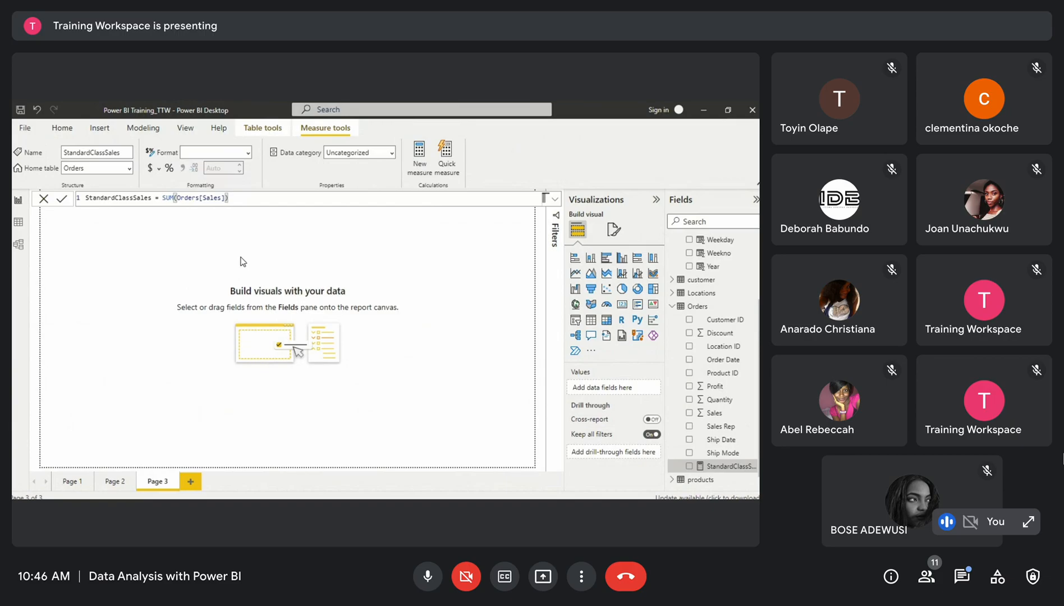
{"action": "key", "text": "Return"}
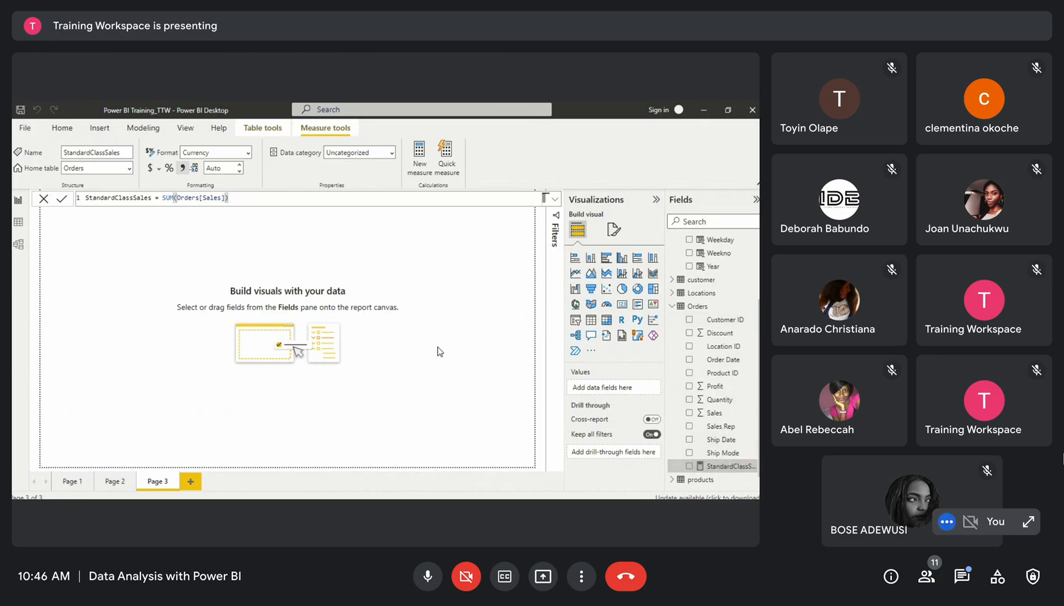
Add the StandardClassSales measure to the page as a card visual and move it towards the upper left
{"action": "left_click_drag", "start_coordinate": [475, 405], "coordinate": [433, 343]}
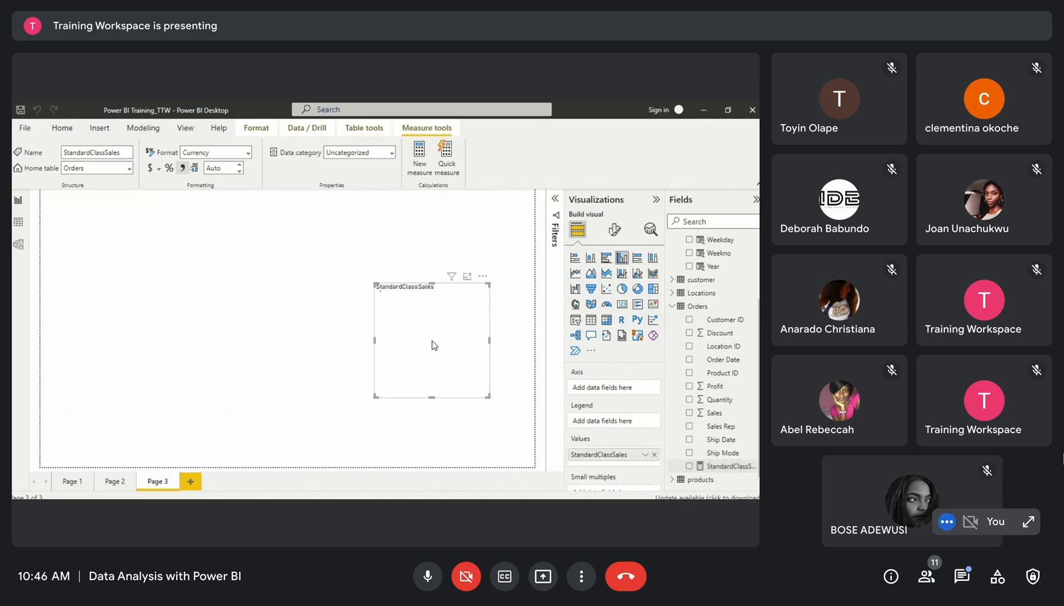
{"action": "left_click", "coordinate": [621, 303]}
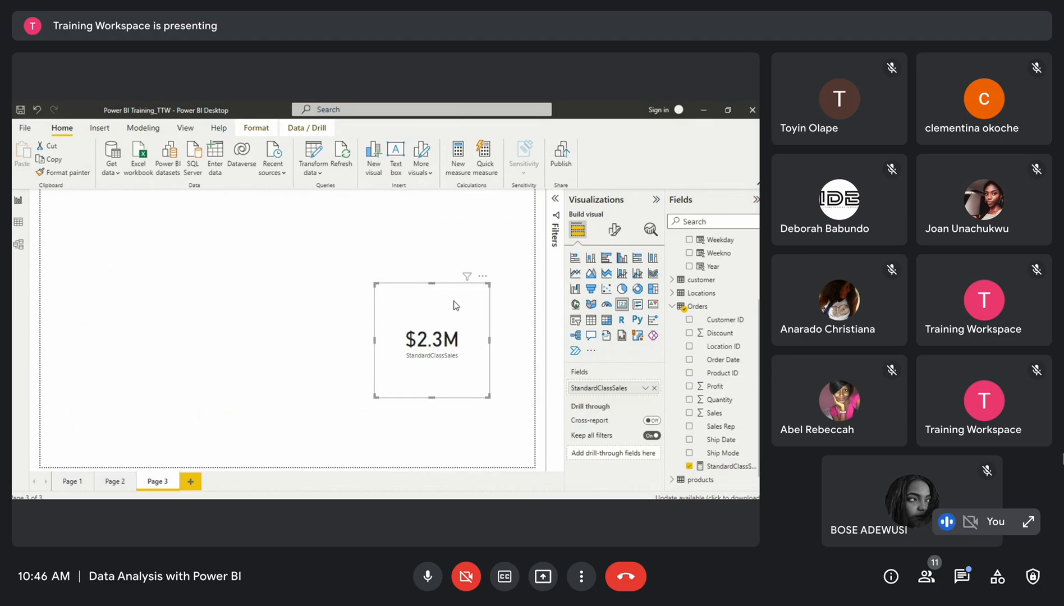
{"action": "left_click_drag", "start_coordinate": [455, 304], "coordinate": [204, 247]}
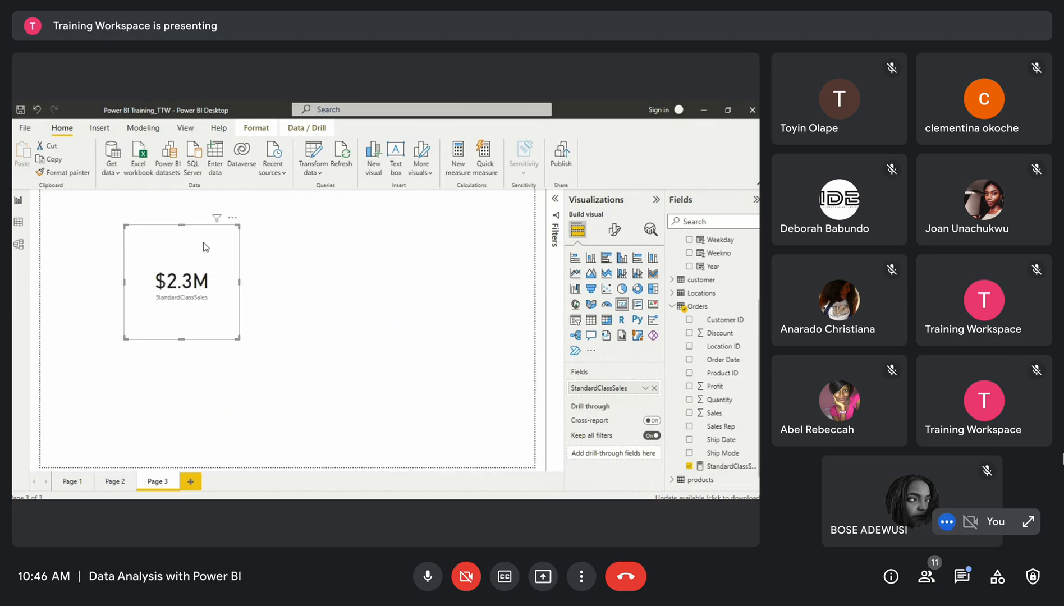
Set the card's callout value display units to None
{"action": "left_click", "coordinate": [614, 229]}
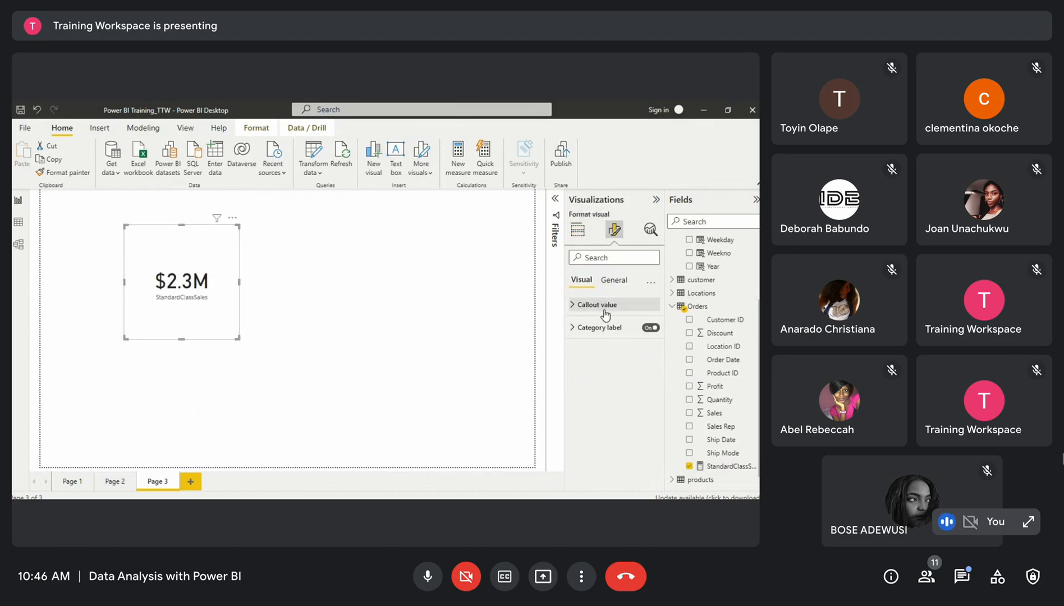
{"action": "left_click", "coordinate": [606, 306]}
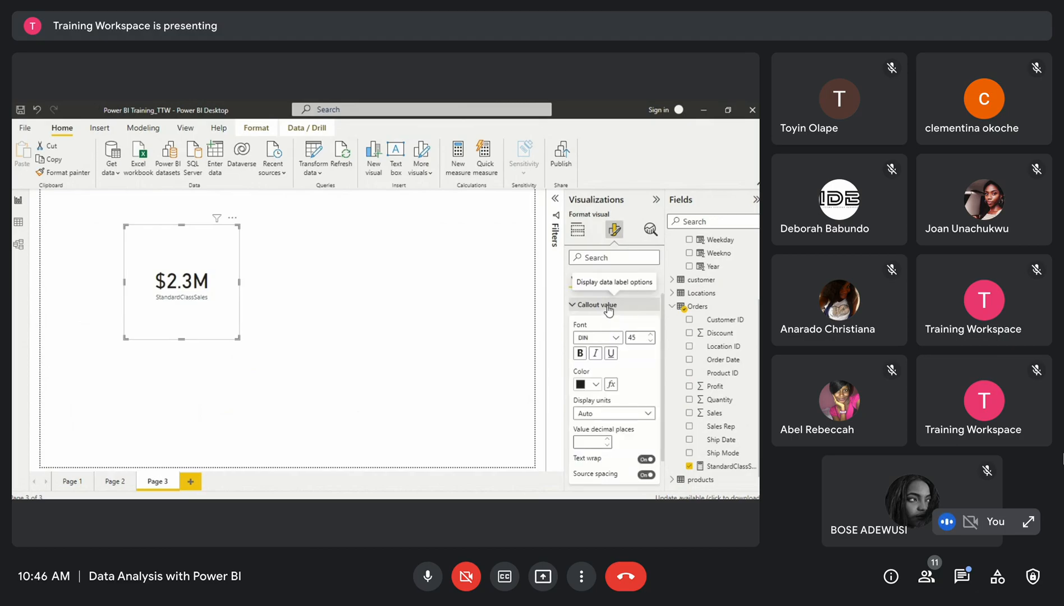
{"action": "left_click", "coordinate": [610, 417]}
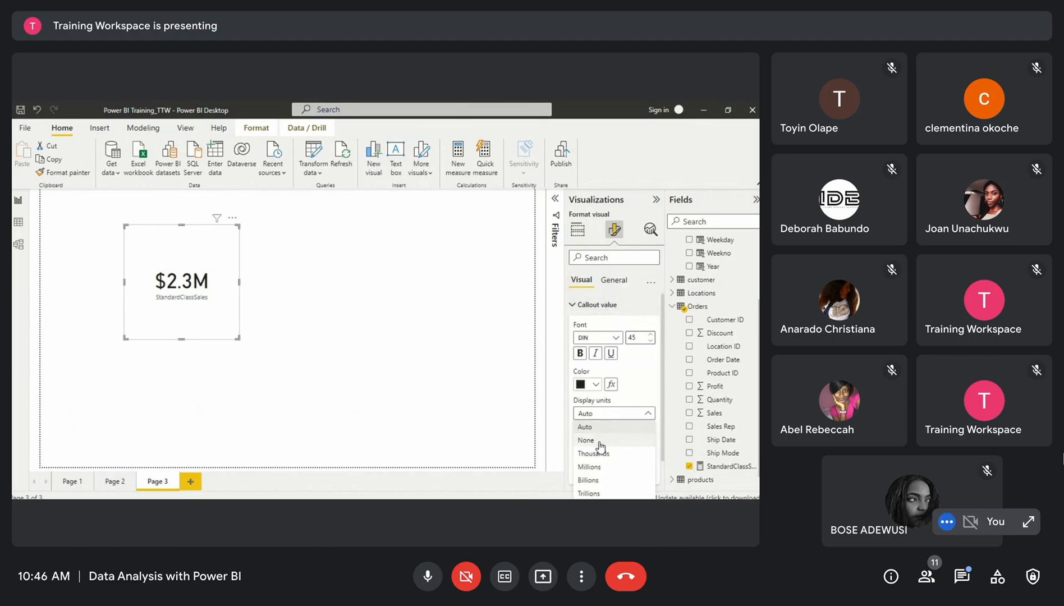
{"action": "left_click", "coordinate": [598, 441]}
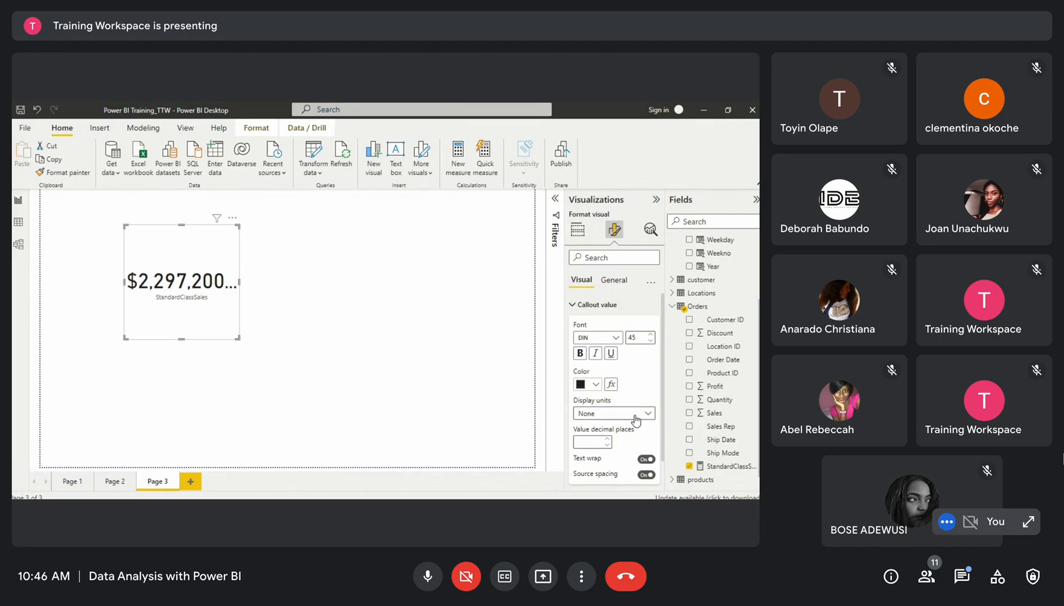
Widen the card and move it into the page's upper-left corner
{"action": "left_click", "coordinate": [634, 416]}
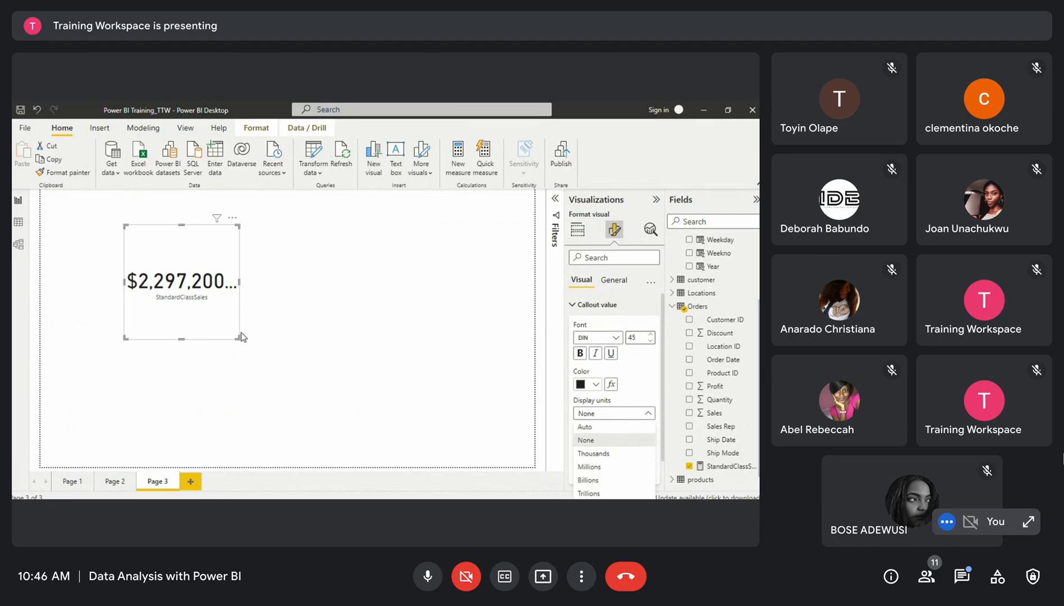
{"action": "left_click_drag", "start_coordinate": [238, 340], "coordinate": [290, 323]}
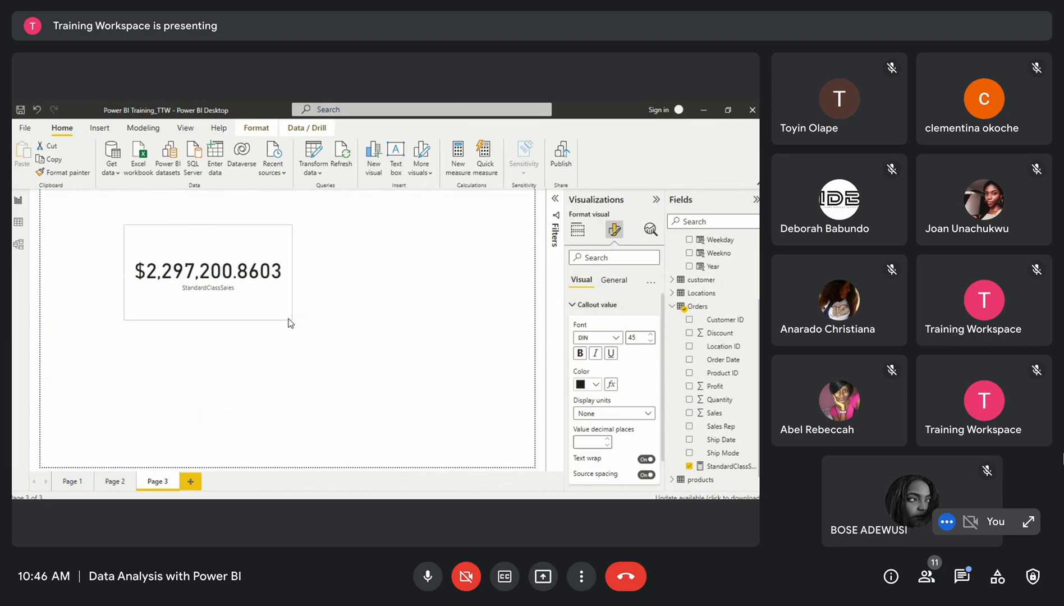
{"action": "left_click_drag", "start_coordinate": [263, 248], "coordinate": [175, 230]}
{"action": "left_click_drag", "start_coordinate": [201, 294], "coordinate": [194, 293]}
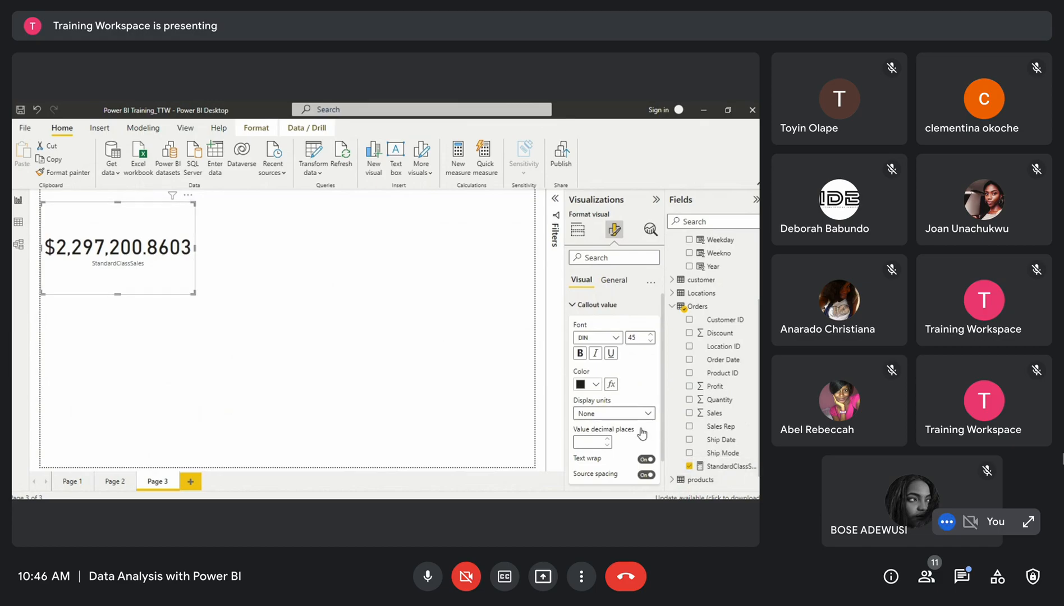
Rename the StandardClassSales measure to SumofSales and widen the card slightly
{"action": "left_click", "coordinate": [714, 469]}
{"action": "left_click_drag", "start_coordinate": [133, 197], "coordinate": [90, 197]}
{"action": "type", "text": "um"}
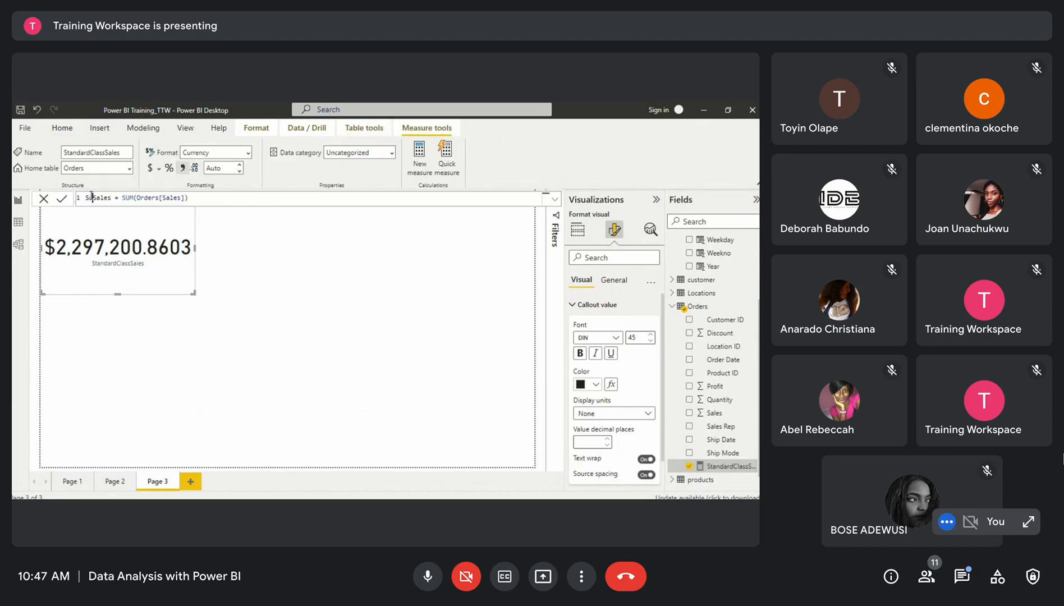
{"action": "type", "text": "of"}
{"action": "key", "text": "Return"}
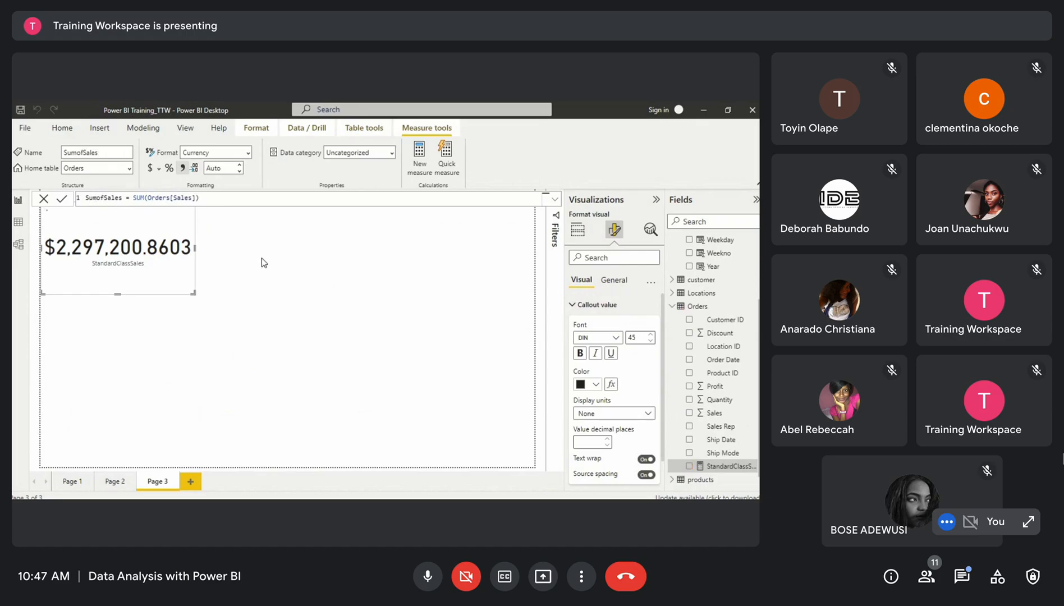
{"action": "mouse_move", "coordinate": [193, 293]}
{"action": "left_mouse_down"}
{"action": "mouse_move", "coordinate": [158, 289]}
{"action": "mouse_move", "coordinate": [205, 294]}
{"action": "left_mouse_up"}
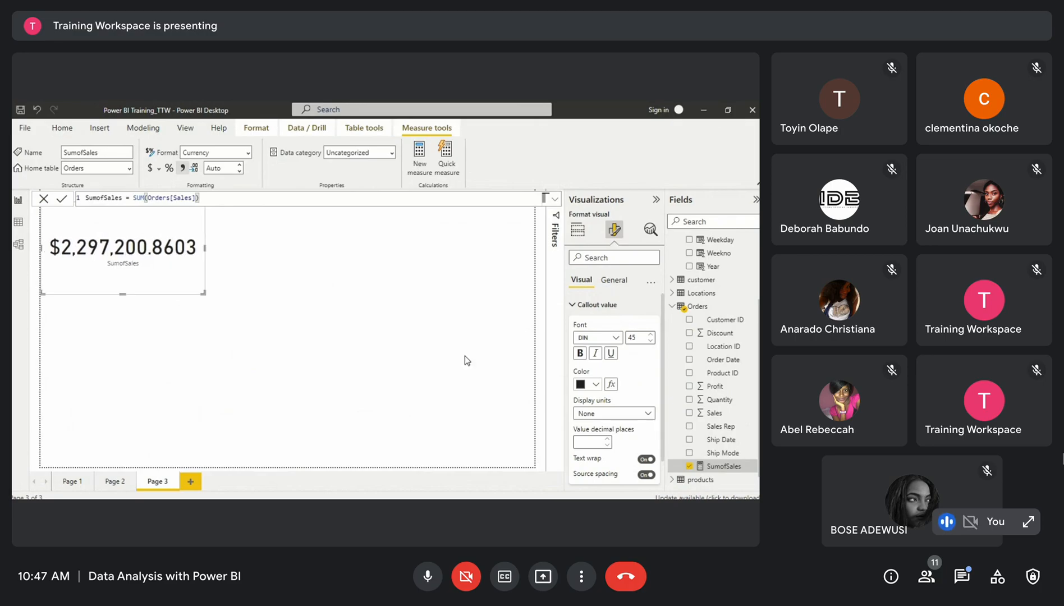
Create another measure in the Orders table named StandardClassSales
{"action": "right_click", "coordinate": [729, 454]}
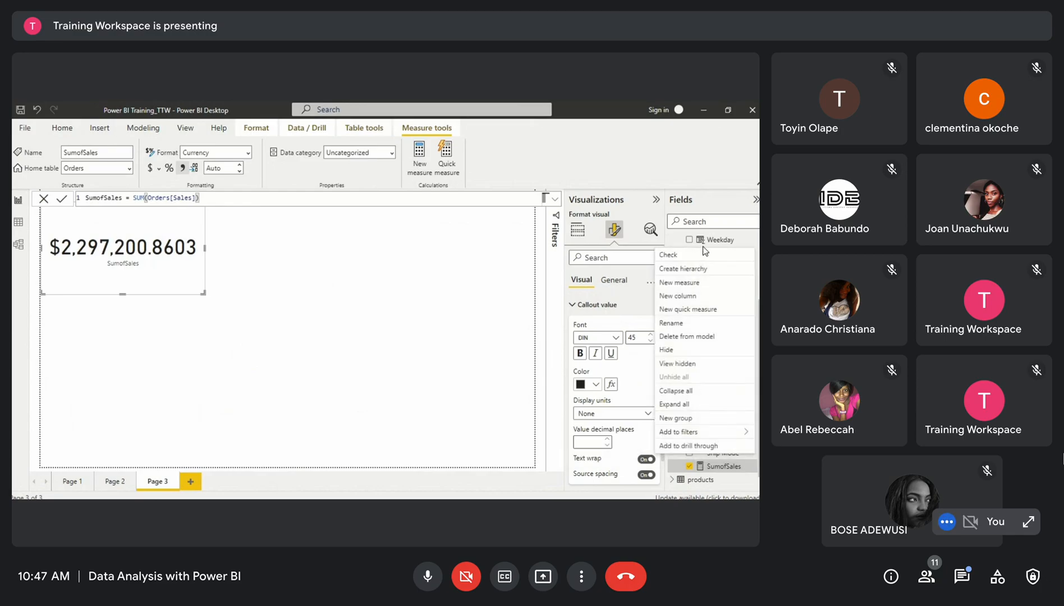
{"action": "left_click", "coordinate": [685, 285]}
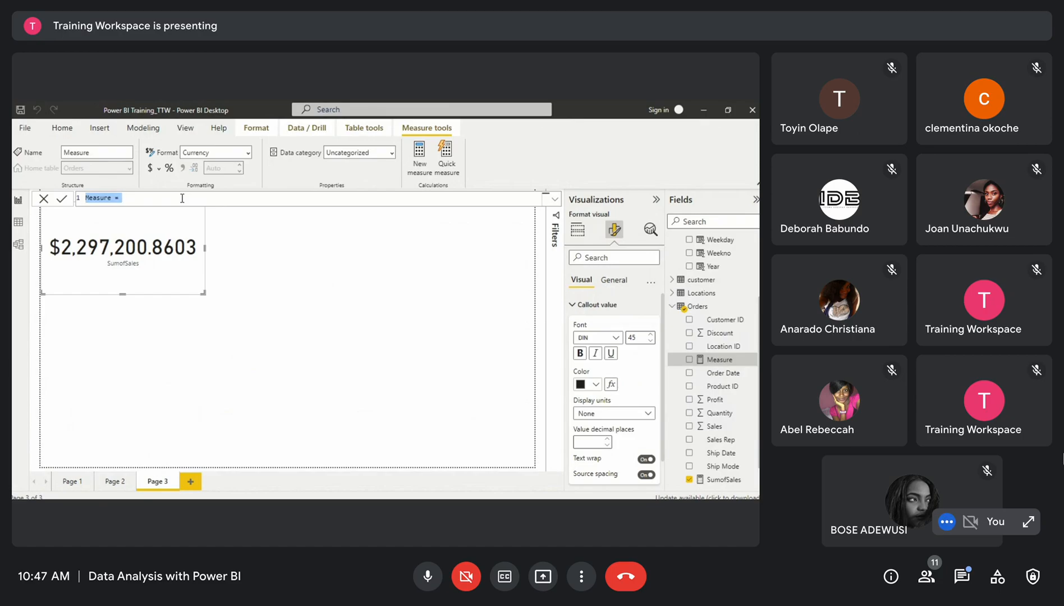
{"action": "type", "text": "Sum"}
{"action": "key", "text": "BackSpace"}
{"action": "key", "text": "BackSpace"}
{"action": "key", "text": "BackSpace"}
{"action": "type", "text": "Standard"}
{"action": "type", "text": "Sales"}
{"action": "left_click", "coordinate": [117, 197]}
{"action": "type", "text": "Class"}
Start the measure's formula as CALCULATE(SUM(Orders[Sales]), with a filter argument to follow
{"action": "left_click", "coordinate": [158, 199]}
{"action": "type", "text": "= cal"}
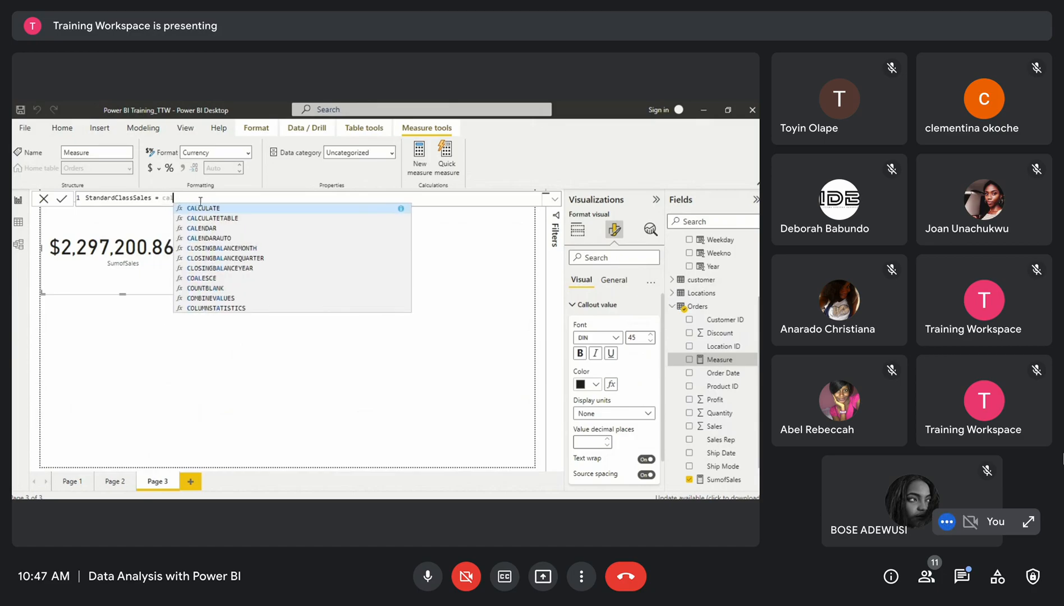
{"action": "left_click", "coordinate": [205, 208]}
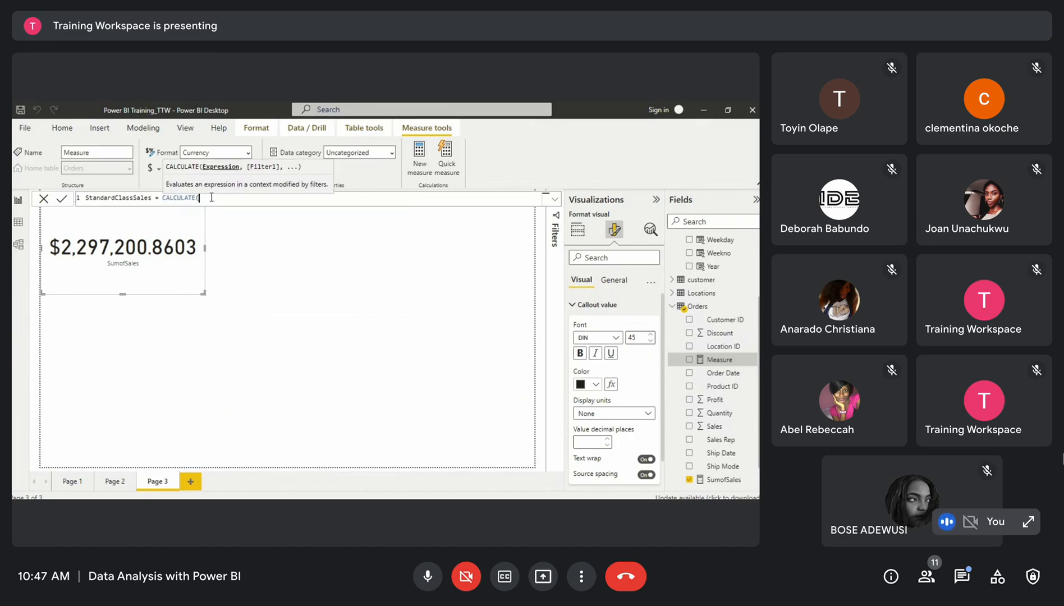
{"action": "type", "text": "sum"}
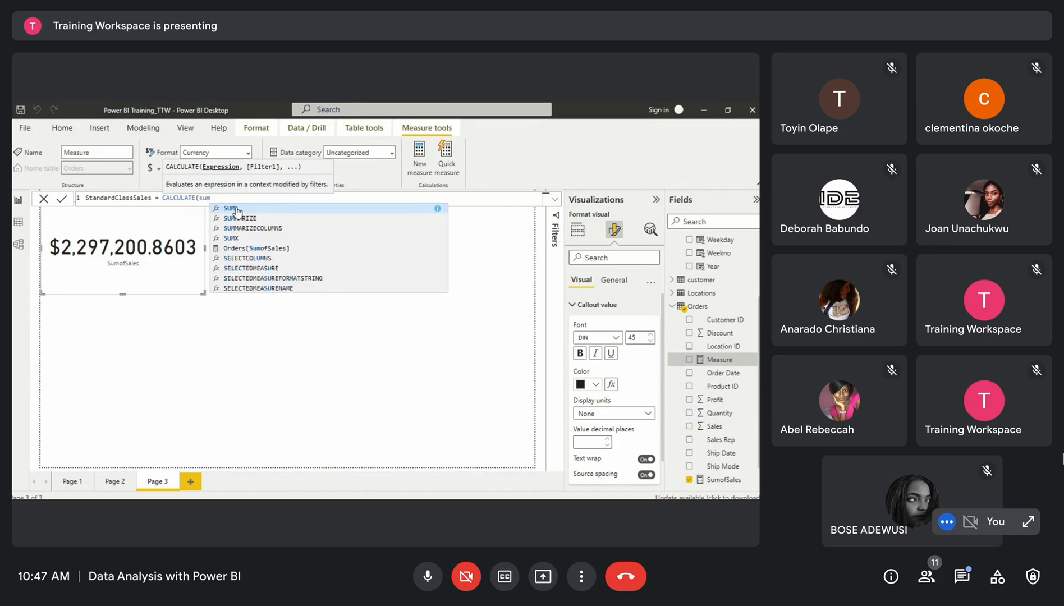
{"action": "left_click", "coordinate": [236, 209]}
{"action": "type", "text": "sales"}
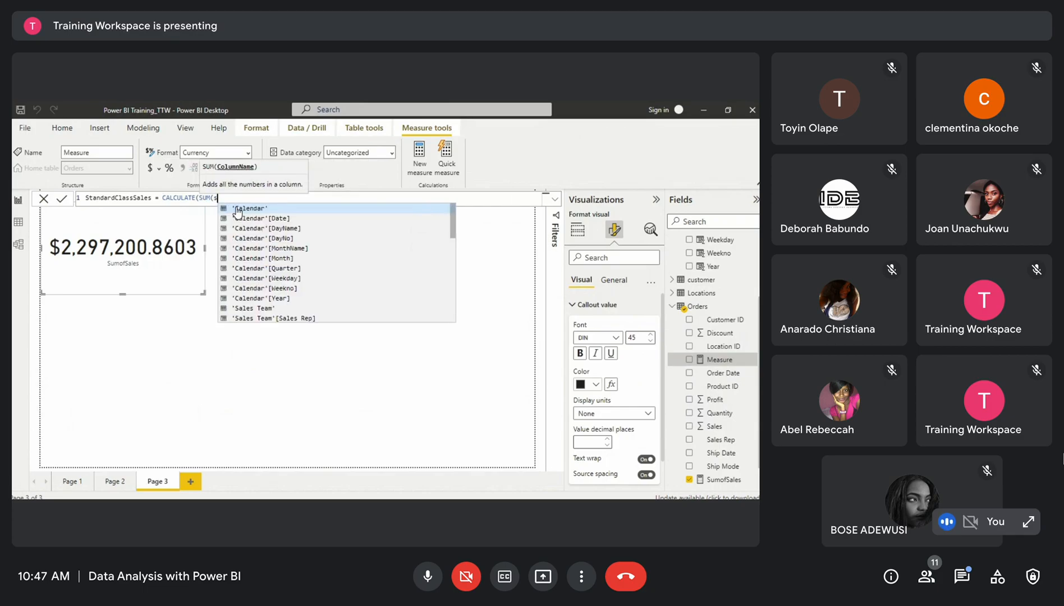
{"action": "left_click", "coordinate": [253, 258]}
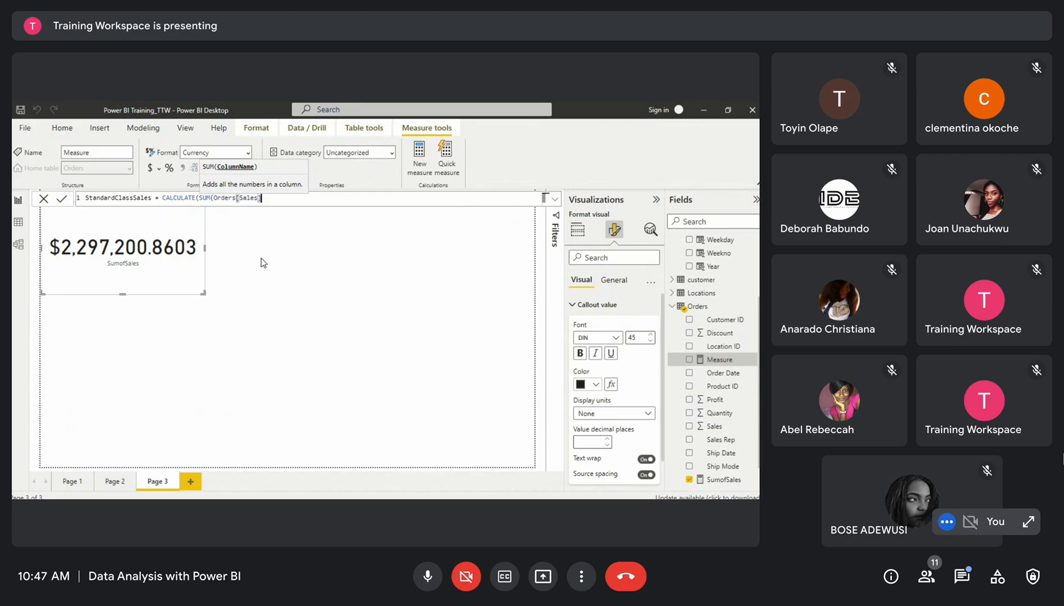
{"action": "type", "text": ")"}
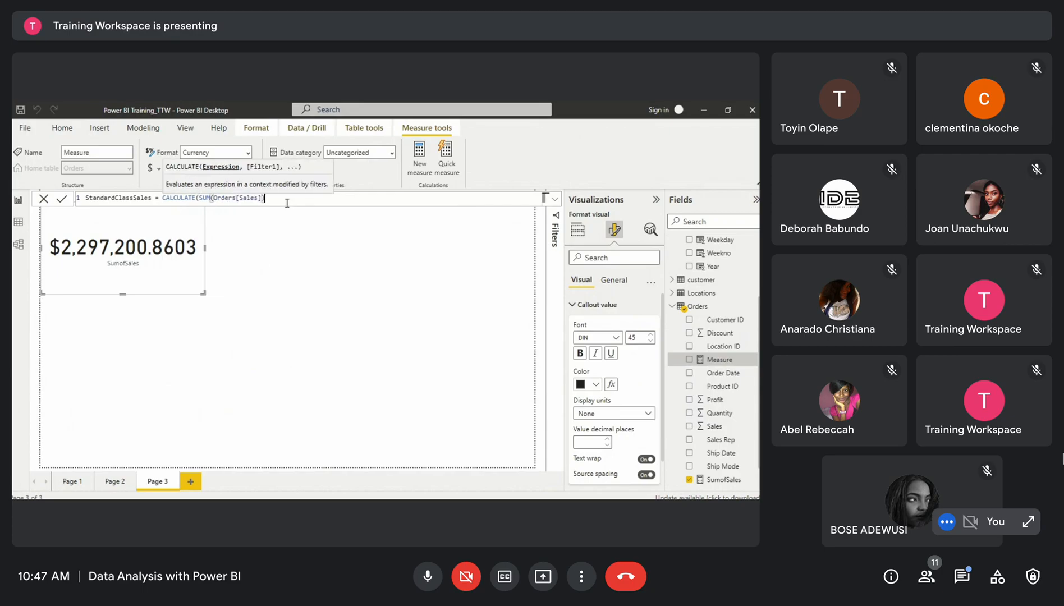
{"action": "type", "text": ","}
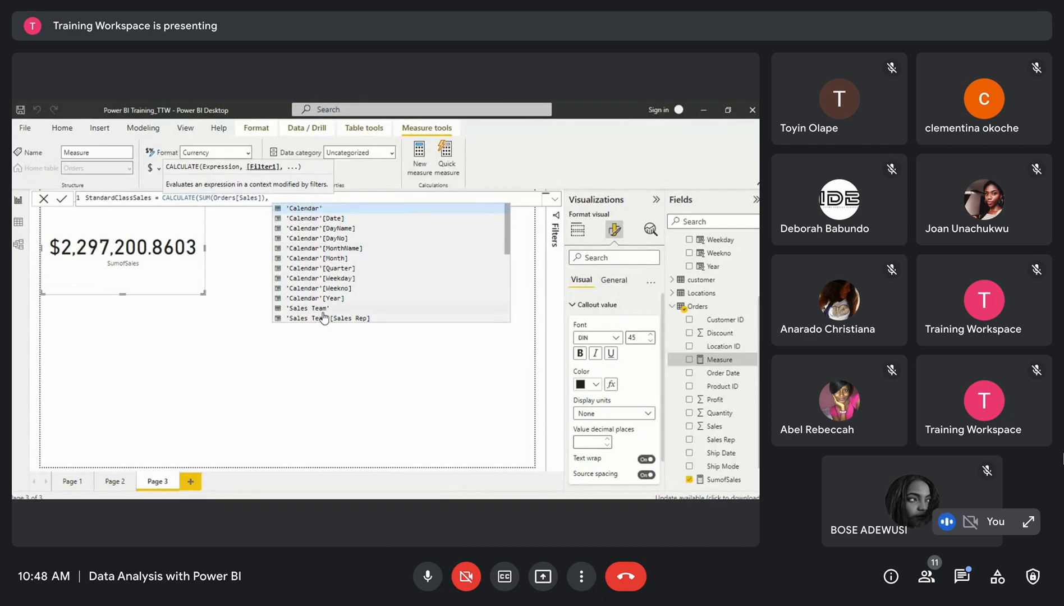
Finish the measure's filter as Orders[Ship Mode] = "Standard Class", close the CALCULATE and commit the formula
{"action": "scroll", "coordinate": [328, 303], "scroll_direction": "down", "scroll_amount": 3}
{"action": "scroll", "coordinate": [328, 304], "scroll_direction": "down", "scroll_amount": 3}
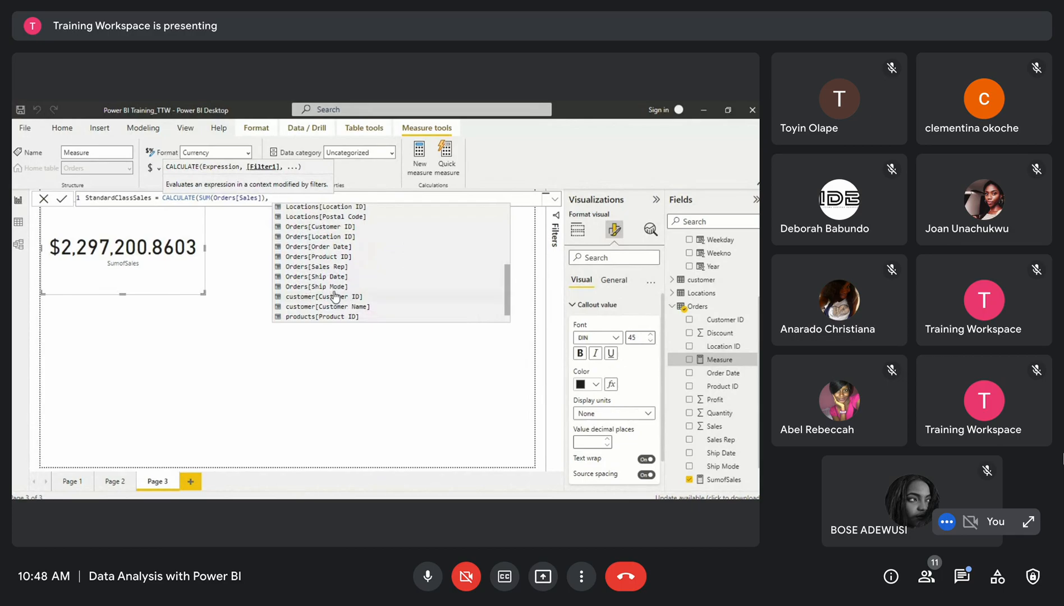
{"action": "double_click", "coordinate": [335, 287]}
{"action": "type", "text": "= "}
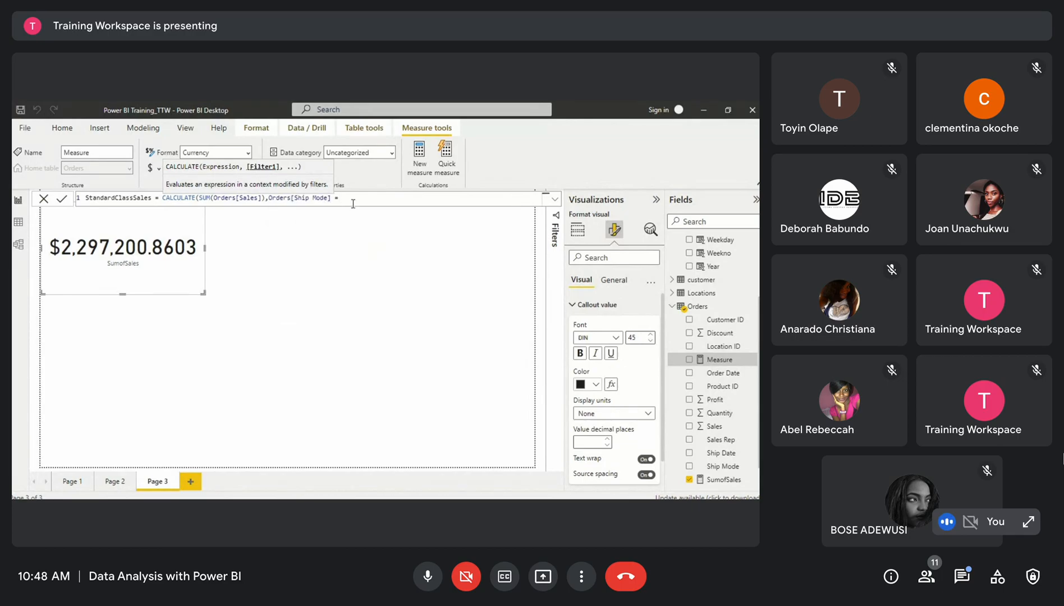
{"action": "type", "text": "\"Standard Class\")"}
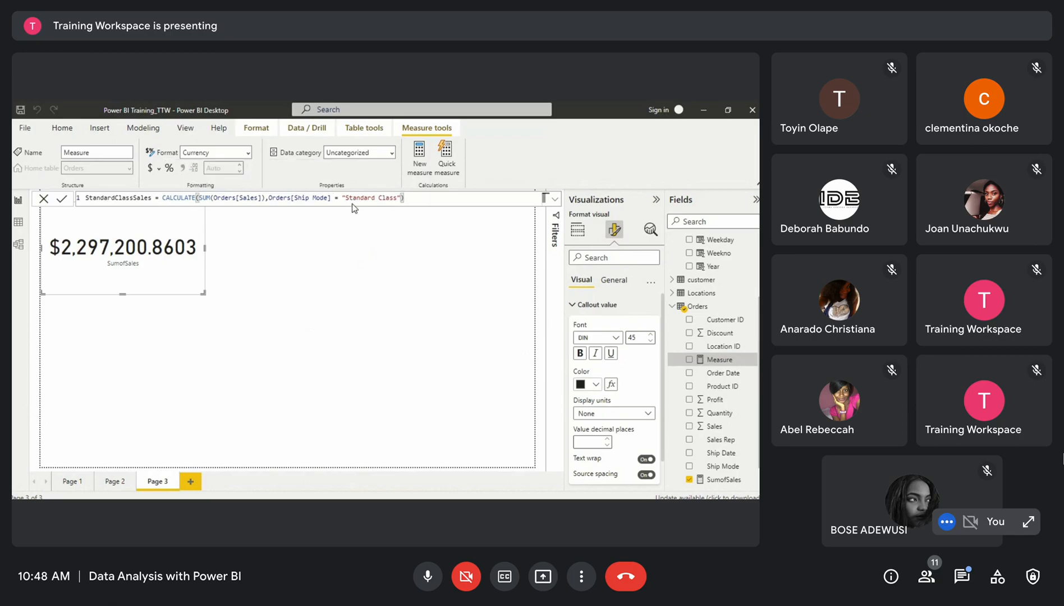
{"action": "key", "text": "Return"}
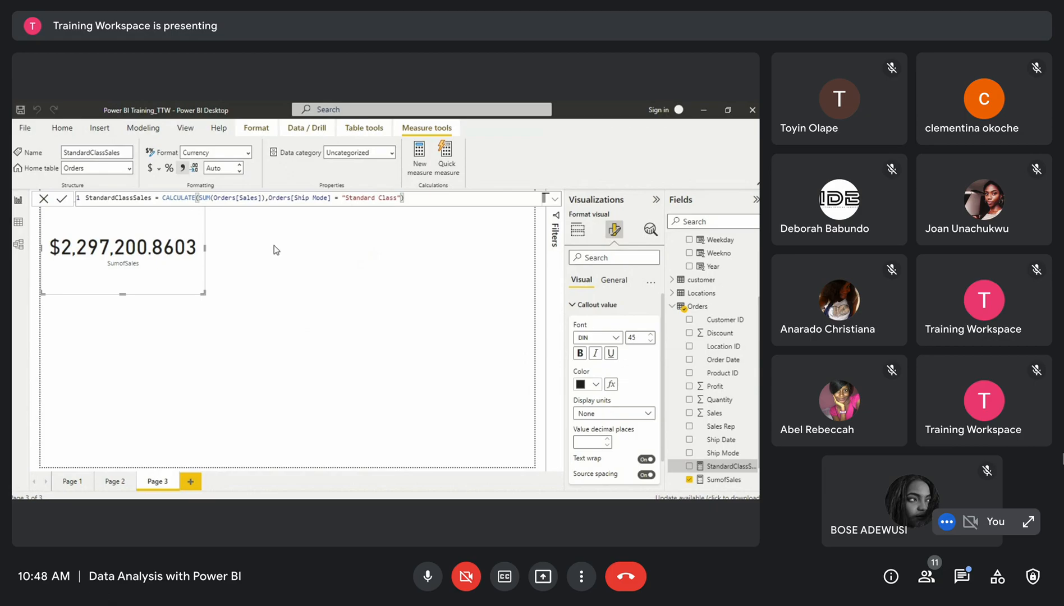
Add the StandardClassSales measure to the page as a visual, position it and convert it to a card
{"action": "left_click_drag", "start_coordinate": [692, 471], "coordinate": [412, 326]}
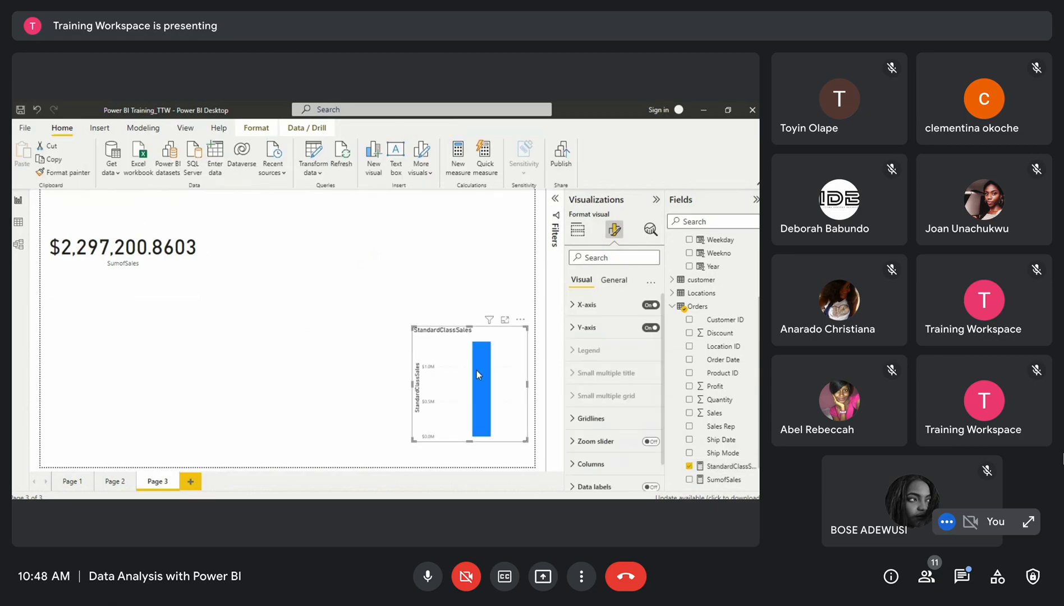
{"action": "left_click_drag", "start_coordinate": [460, 358], "coordinate": [363, 232]}
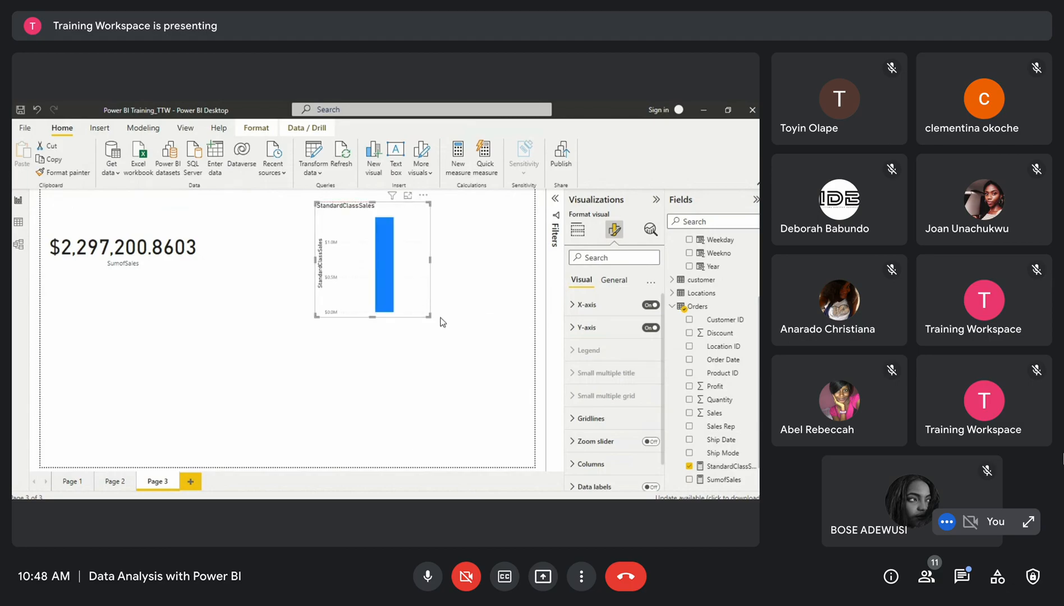
{"action": "left_click_drag", "start_coordinate": [427, 315], "coordinate": [490, 330]}
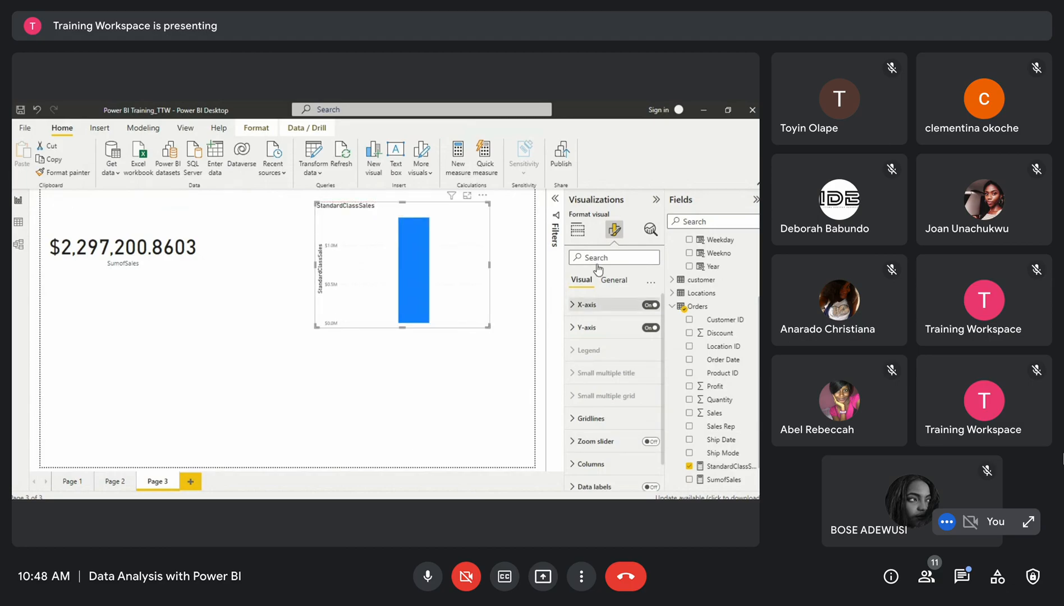
{"action": "left_click", "coordinate": [576, 231]}
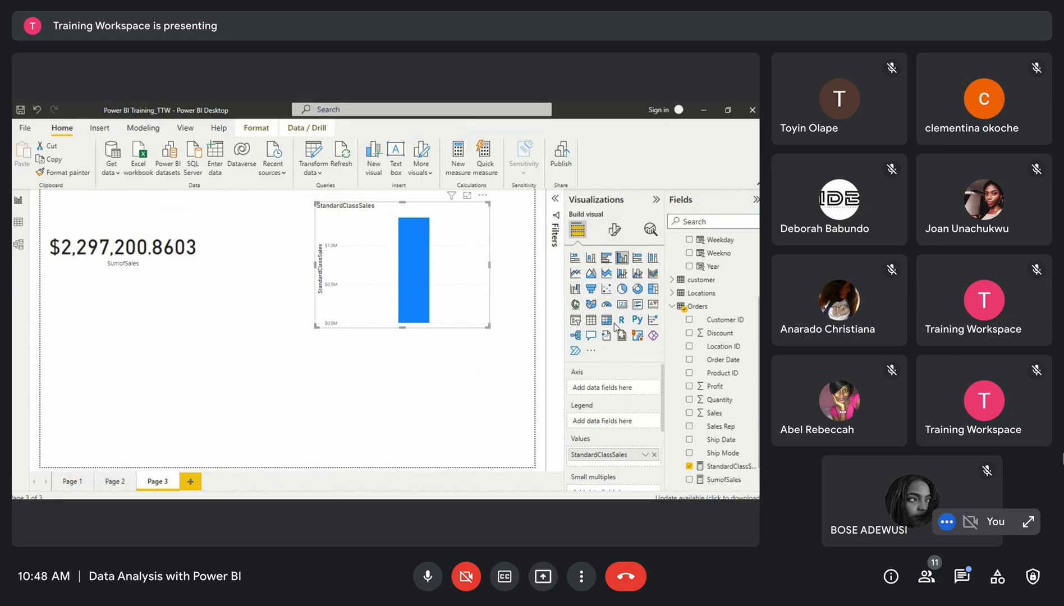
{"action": "left_click", "coordinate": [622, 306]}
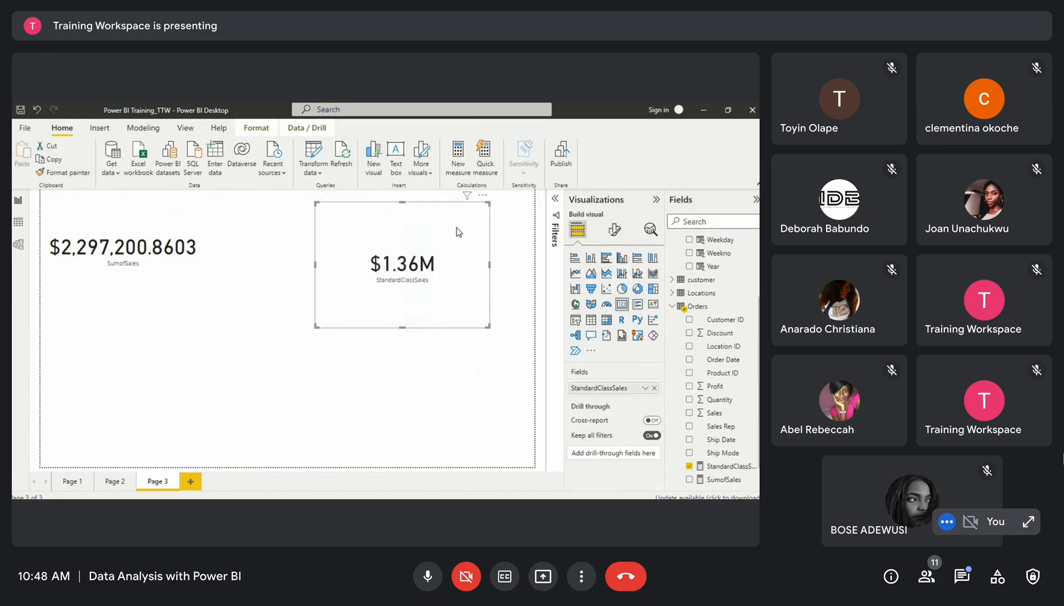
Move and resize the StandardClassSales card so it sits beside the SumofSales card
{"action": "left_click_drag", "start_coordinate": [439, 227], "coordinate": [358, 230]}
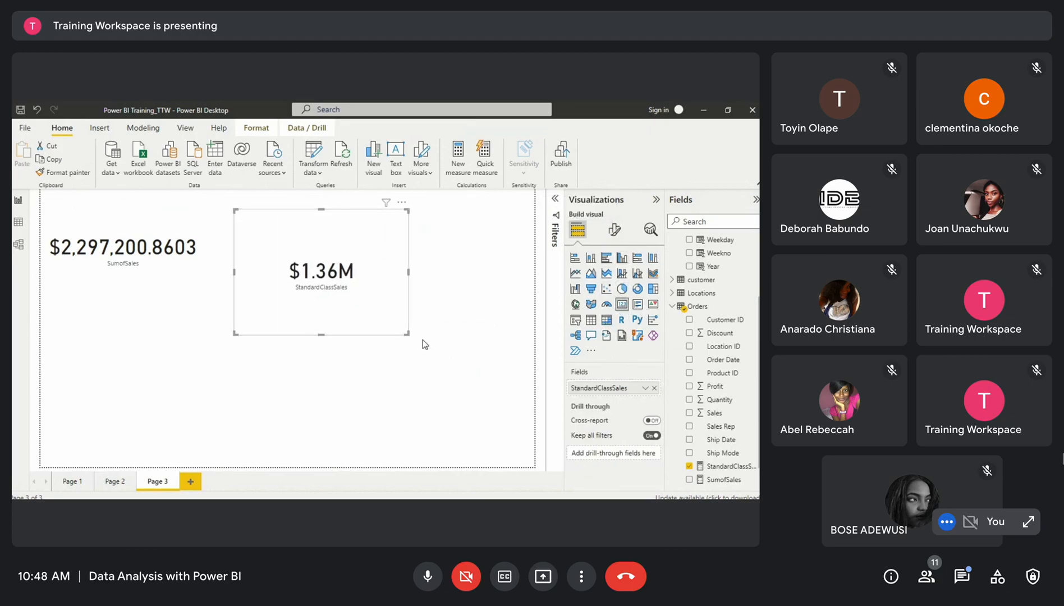
{"action": "left_click_drag", "start_coordinate": [407, 332], "coordinate": [393, 287]}
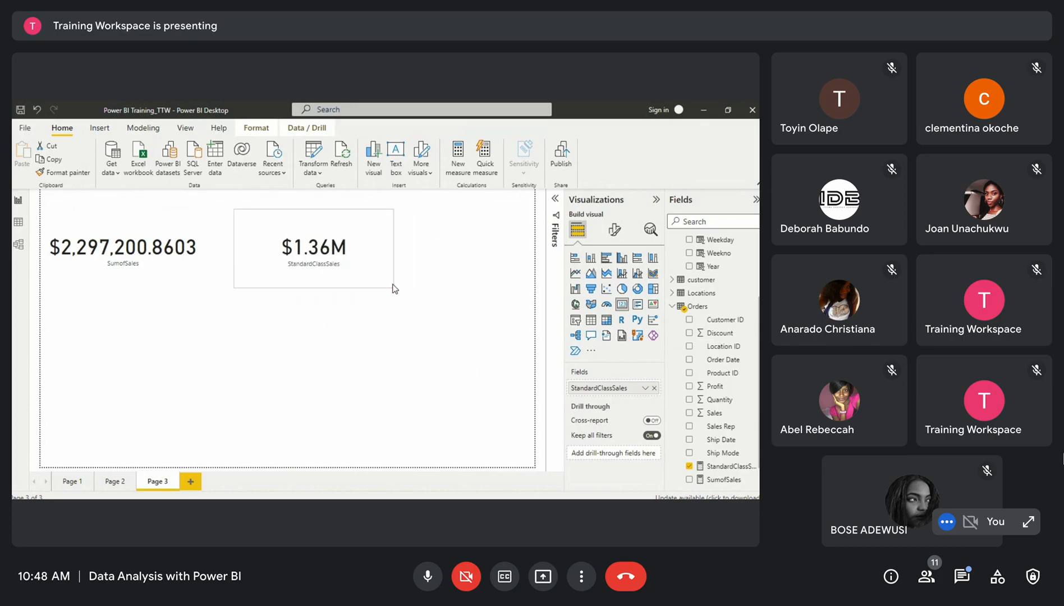
{"action": "left_click", "coordinate": [169, 227]}
{"action": "left_click", "coordinate": [281, 232]}
{"action": "left_click_drag", "start_coordinate": [234, 287], "coordinate": [220, 290]}
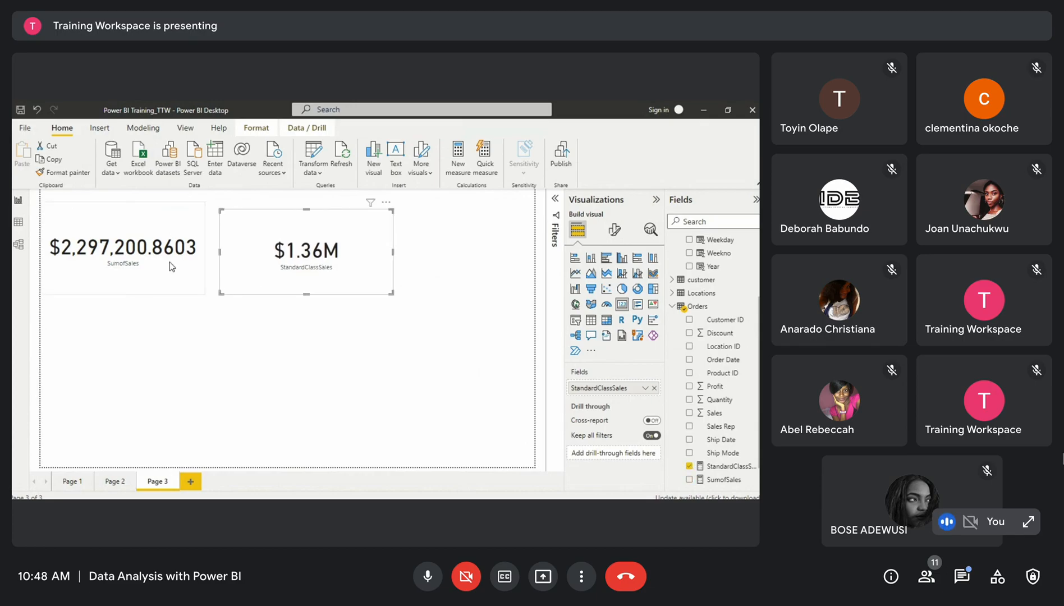
Copy the SumofSales card's formatting onto the StandardClassSales card with Format painter
{"action": "left_click", "coordinate": [183, 268]}
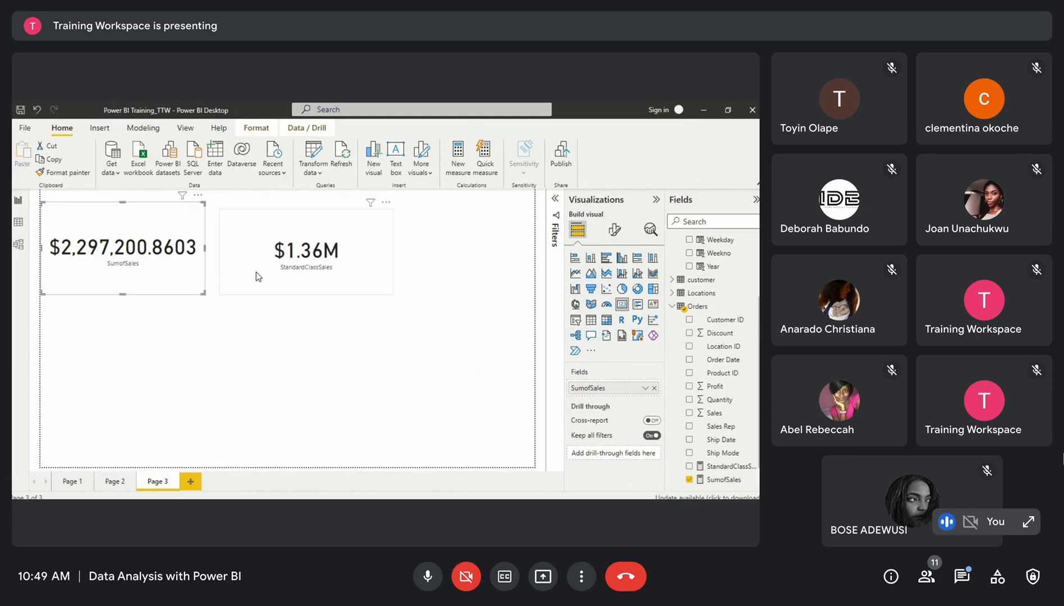
{"action": "left_click", "coordinate": [292, 259]}
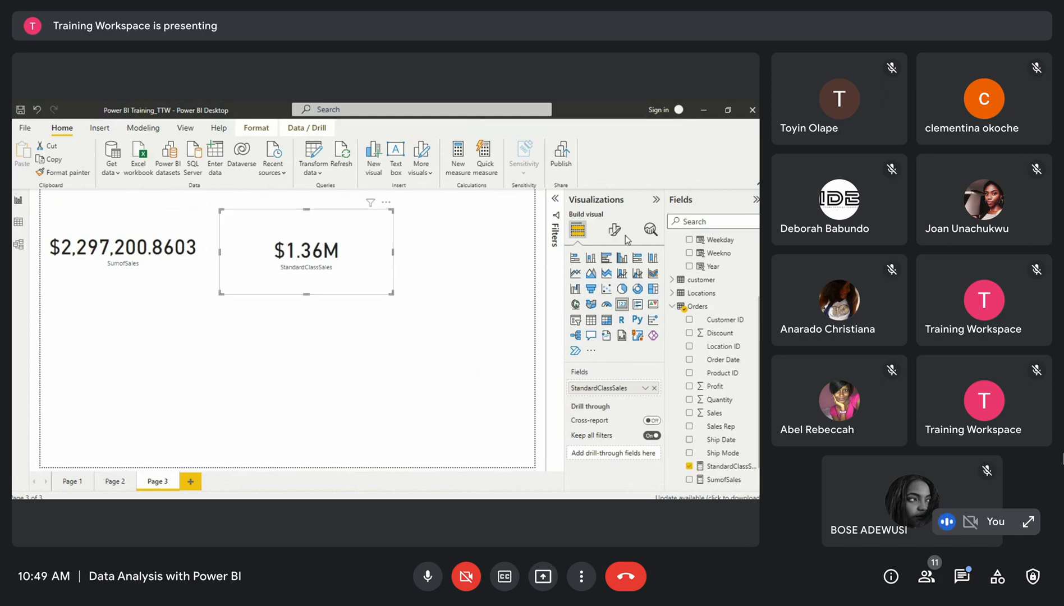
{"action": "left_click", "coordinate": [138, 265]}
{"action": "left_click", "coordinate": [64, 172]}
{"action": "left_click", "coordinate": [306, 228]}
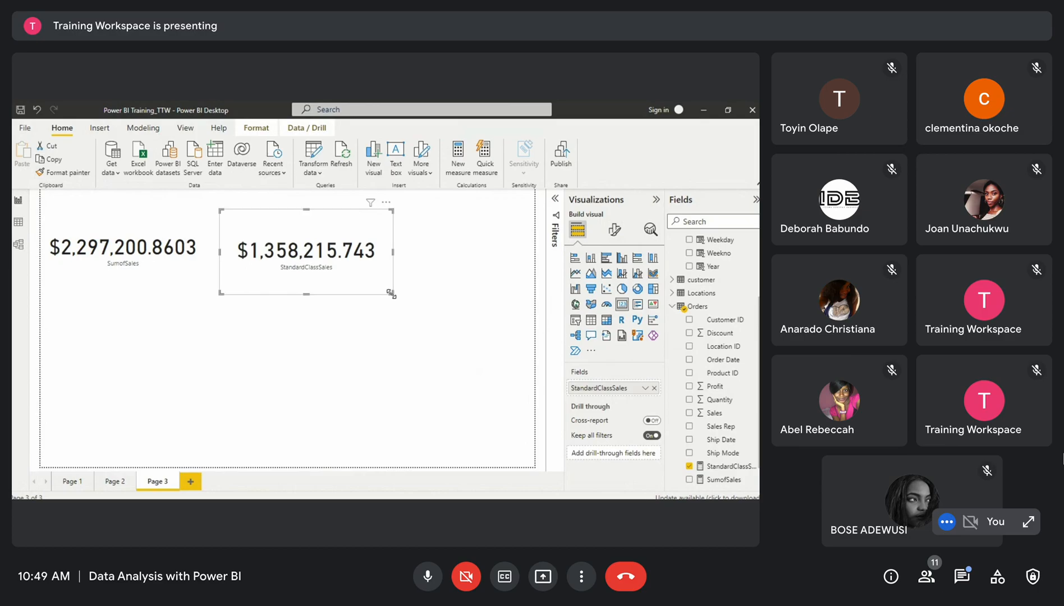
Narrow the StandardClassSales card slightly and deselect it
{"action": "left_click_drag", "start_coordinate": [391, 294], "coordinate": [374, 289]}
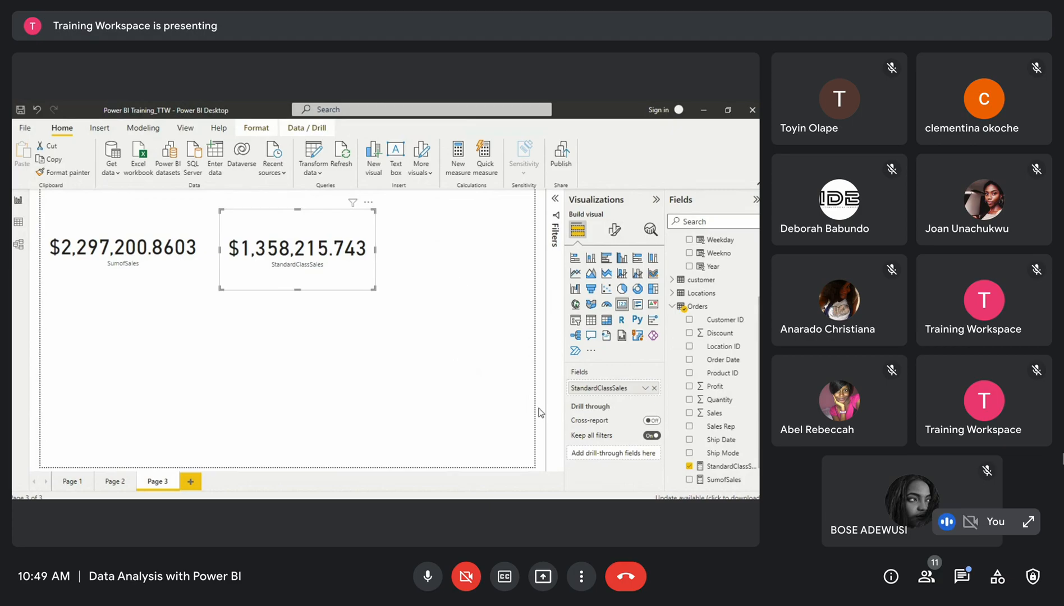
{"action": "left_click", "coordinate": [414, 290]}
{"action": "left_click", "coordinate": [344, 288]}
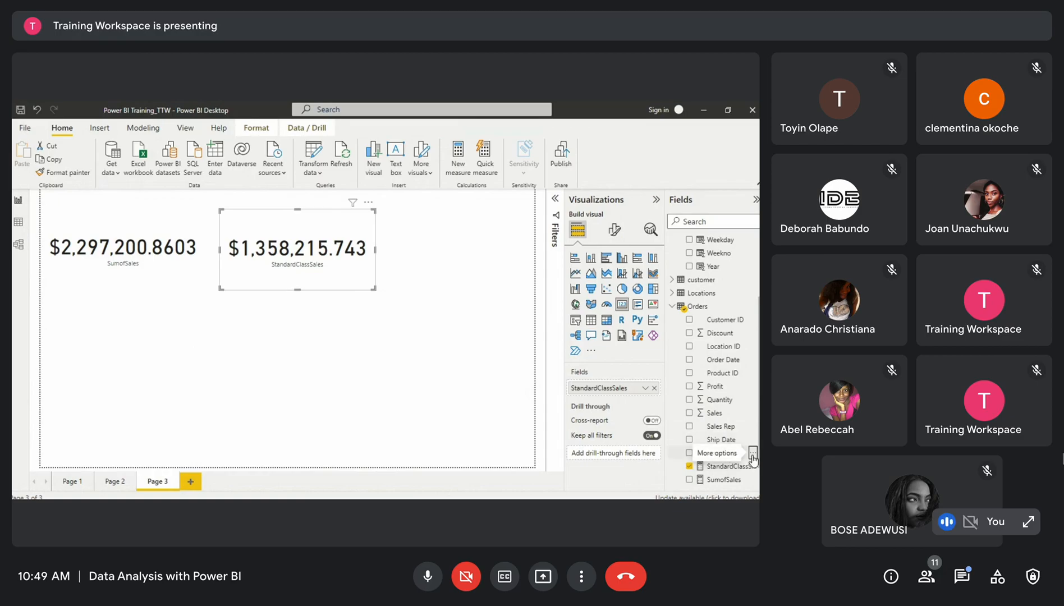
{"action": "left_click", "coordinate": [751, 454]}
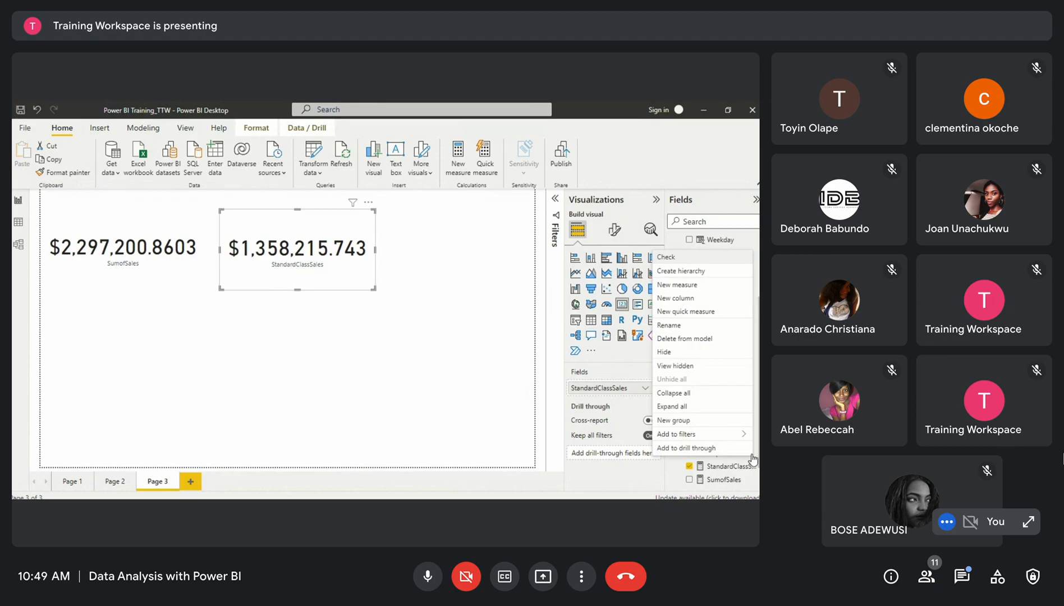
{"action": "left_click", "coordinate": [687, 298]}
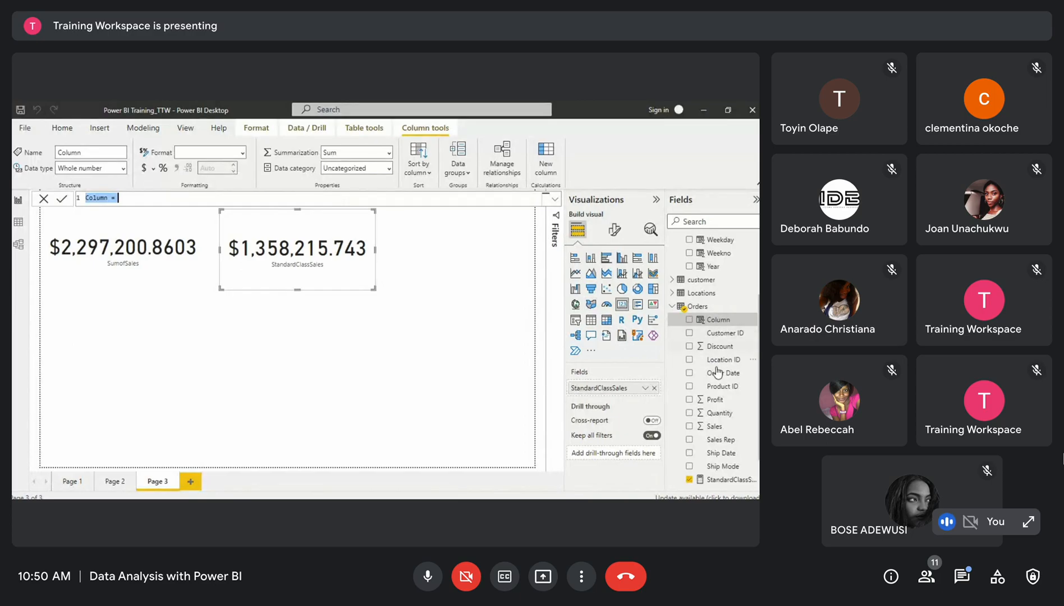
{"action": "scroll", "coordinate": [704, 418], "scroll_direction": "down", "scroll_amount": 3}
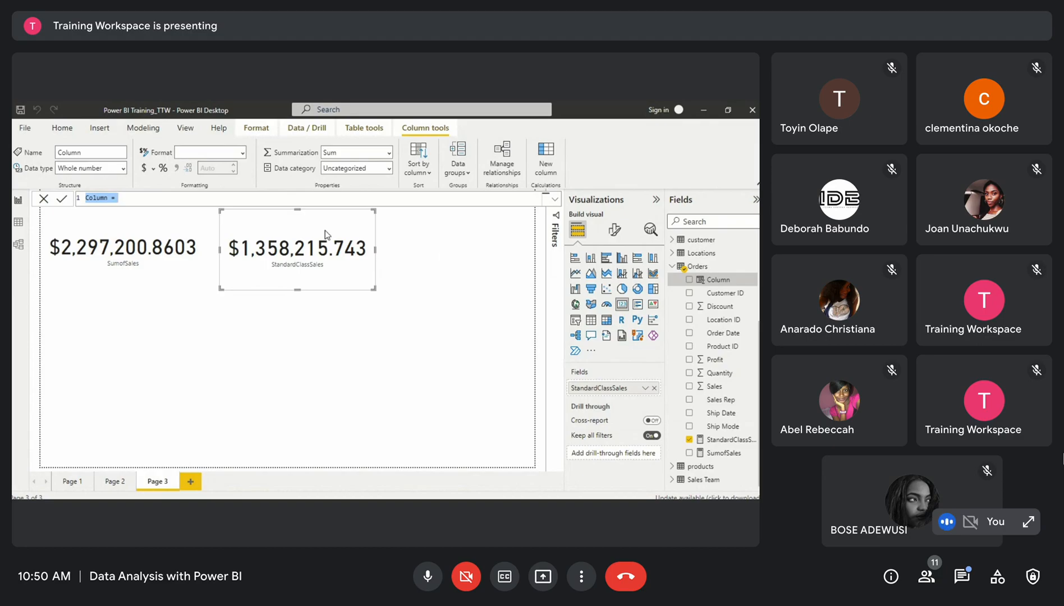
{"action": "left_click", "coordinate": [186, 202]}
{"action": "key", "text": "Escape"}
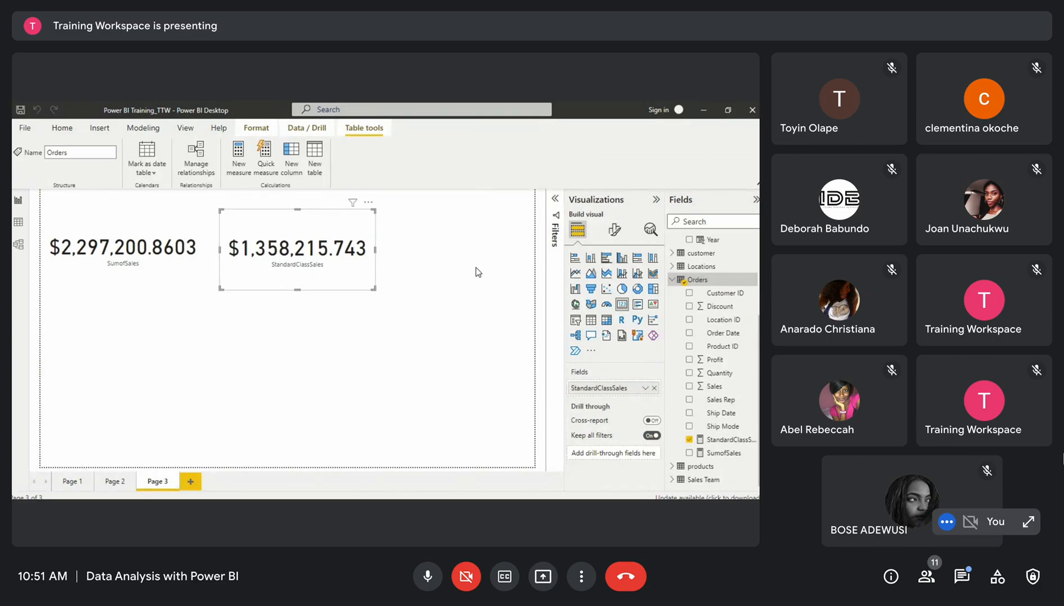
Browse the Orders table in data view, switching back and forth with the report cards
{"action": "left_click", "coordinate": [19, 224]}
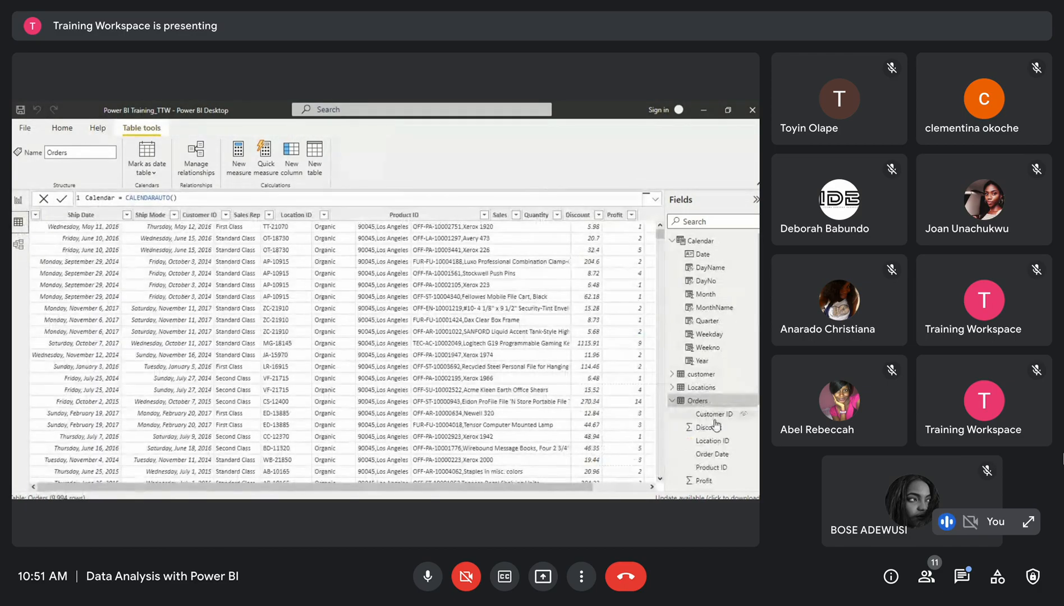
{"action": "scroll", "coordinate": [715, 425], "scroll_direction": "down", "scroll_amount": 3}
{"action": "left_click_drag", "start_coordinate": [503, 489], "coordinate": [559, 490]}
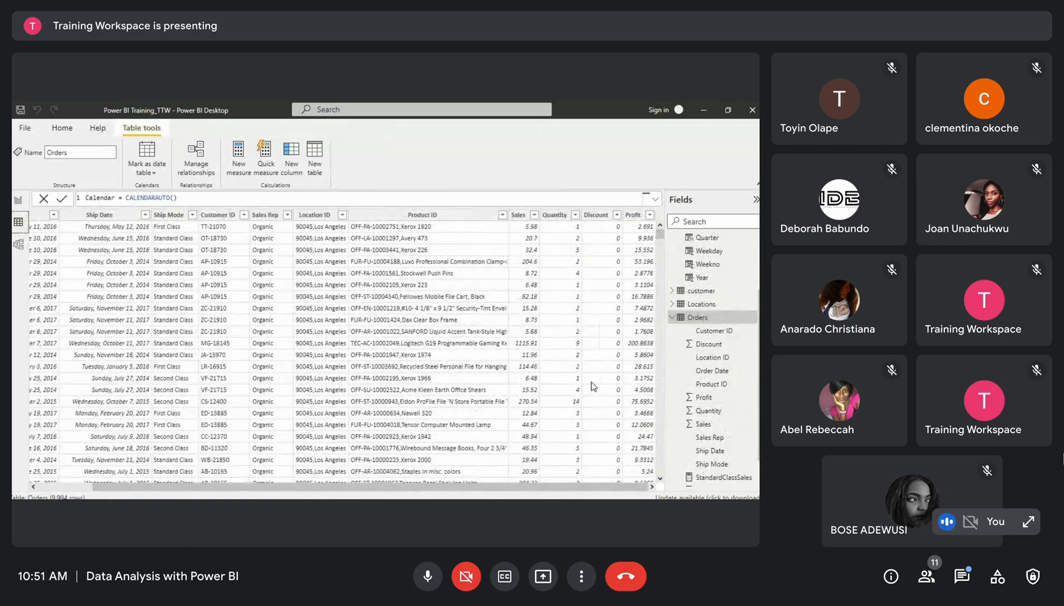
{"action": "scroll", "coordinate": [690, 449], "scroll_direction": "down", "scroll_amount": 1}
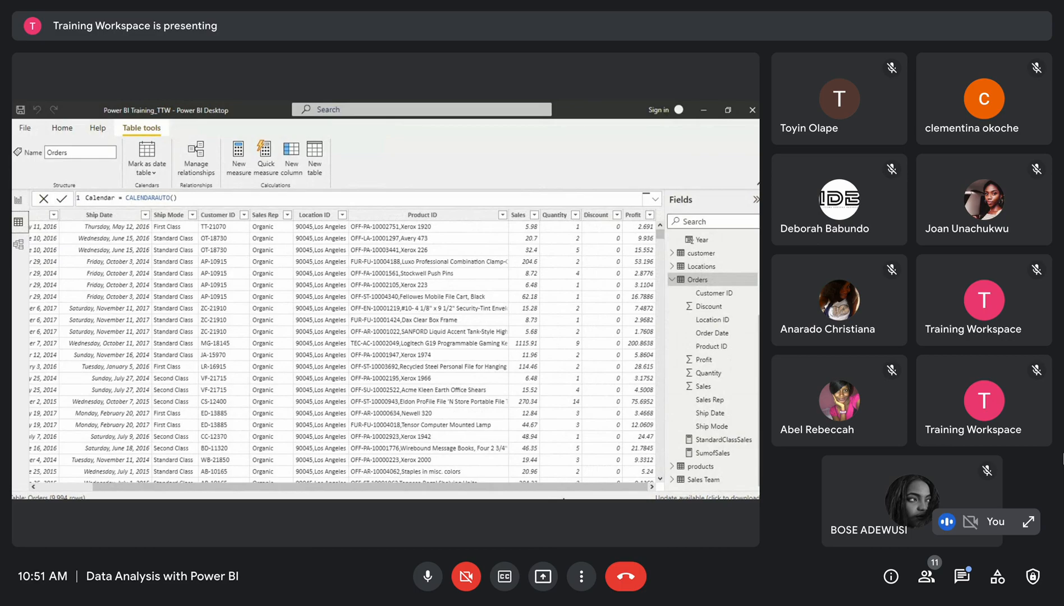
{"action": "left_click_drag", "start_coordinate": [562, 490], "coordinate": [505, 490]}
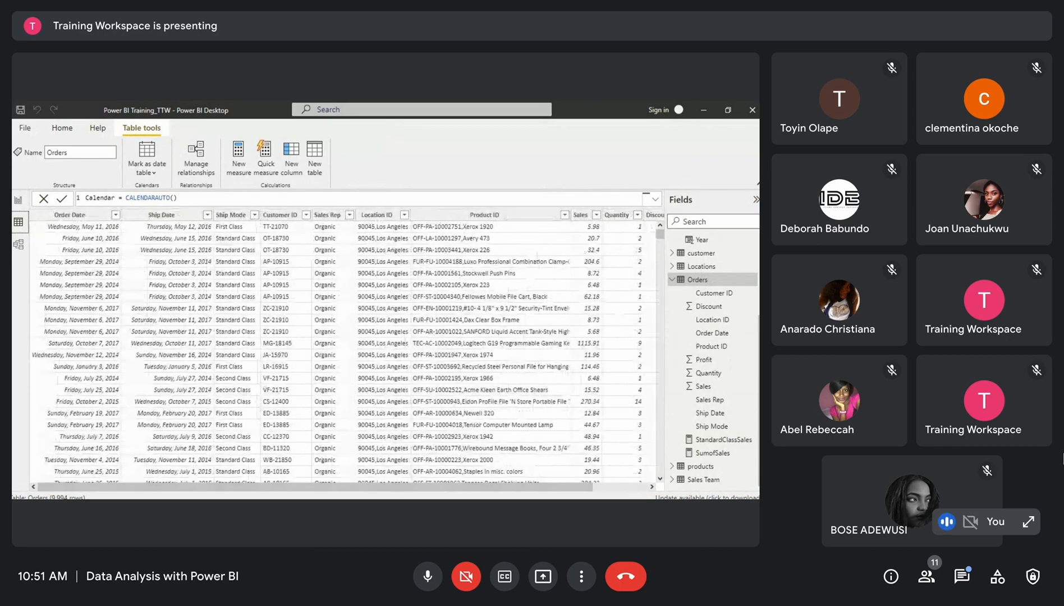
{"action": "left_click", "coordinate": [18, 200]}
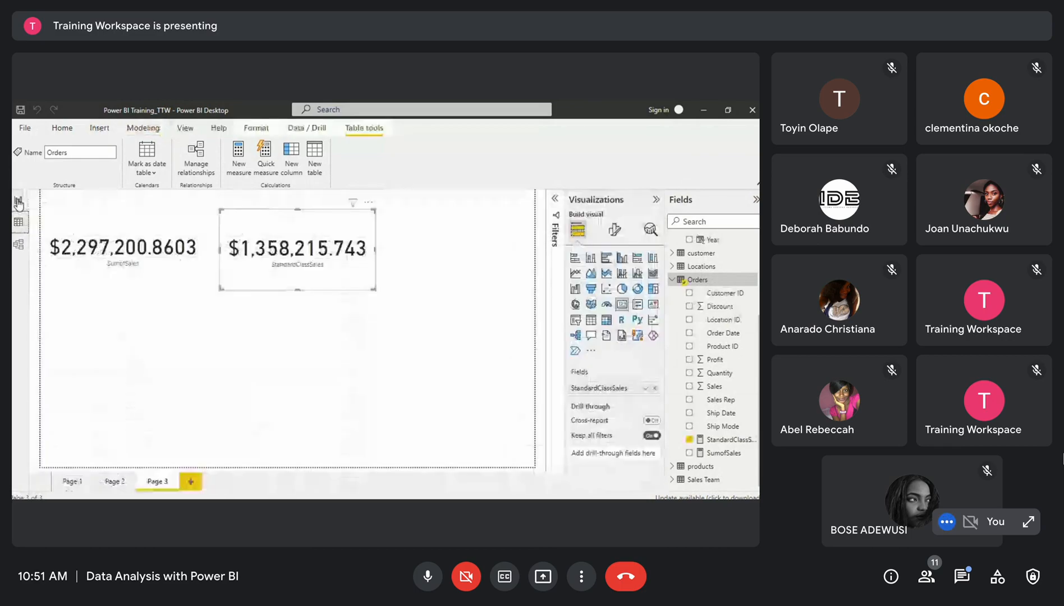
{"action": "left_click", "coordinate": [156, 246]}
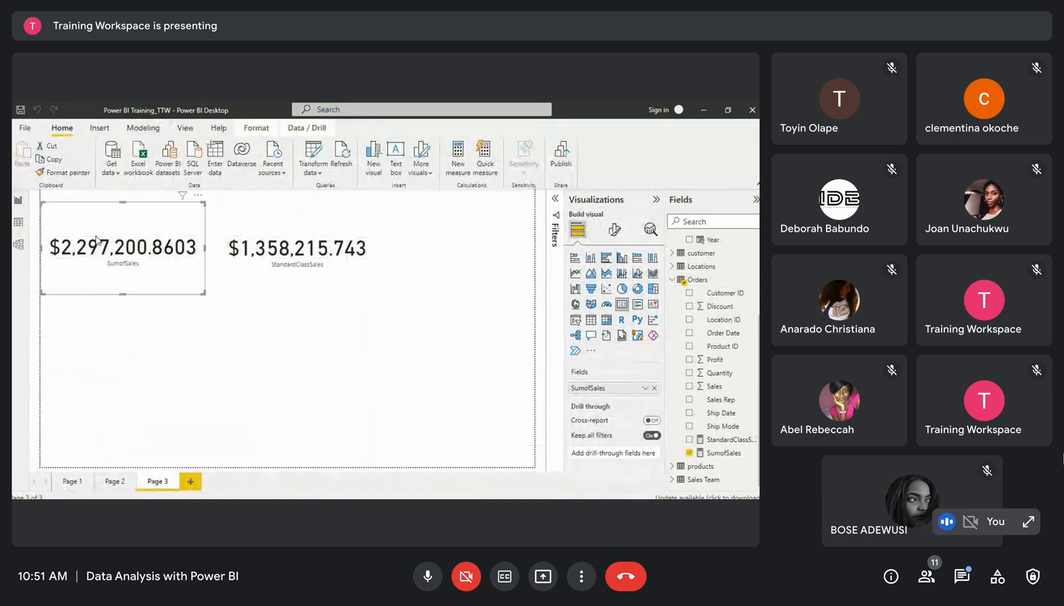
{"action": "left_click", "coordinate": [19, 223]}
{"action": "left_click_drag", "start_coordinate": [527, 492], "coordinate": [583, 492]}
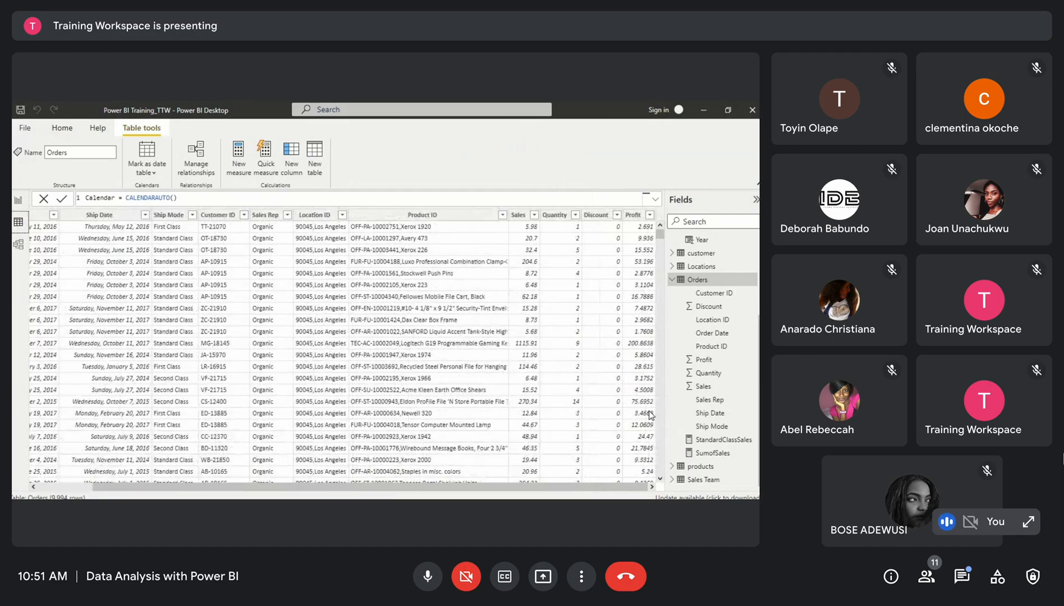
{"action": "left_click", "coordinate": [18, 200]}
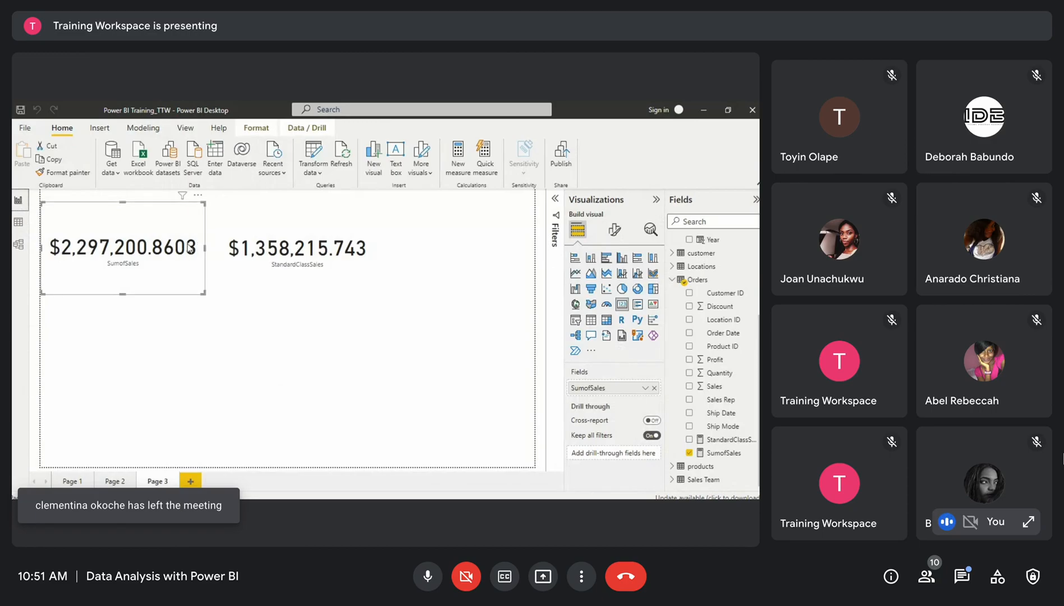
{"action": "left_click", "coordinate": [304, 255]}
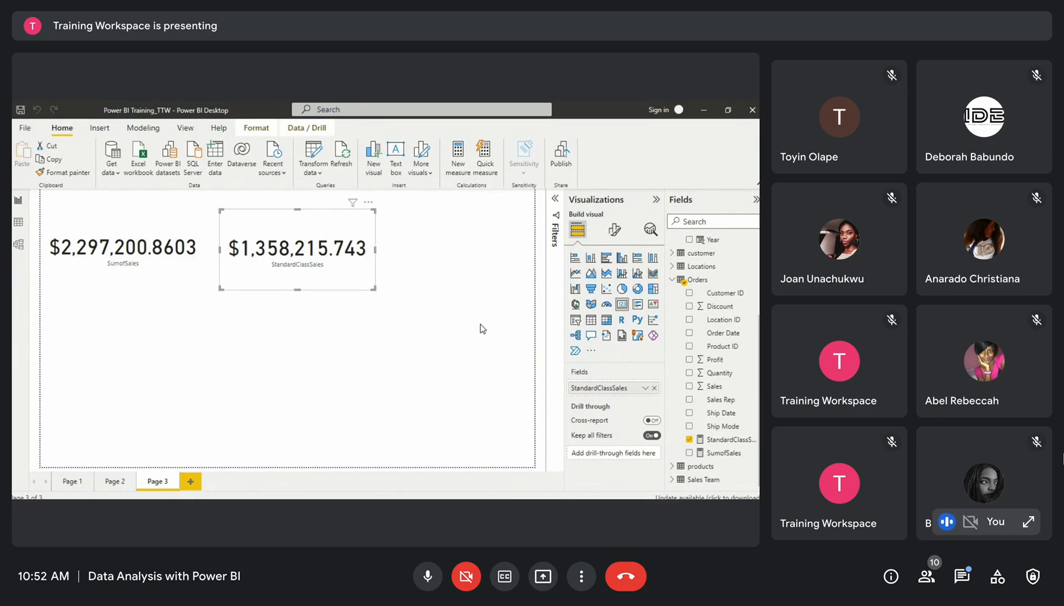
{"action": "left_click", "coordinate": [25, 226]}
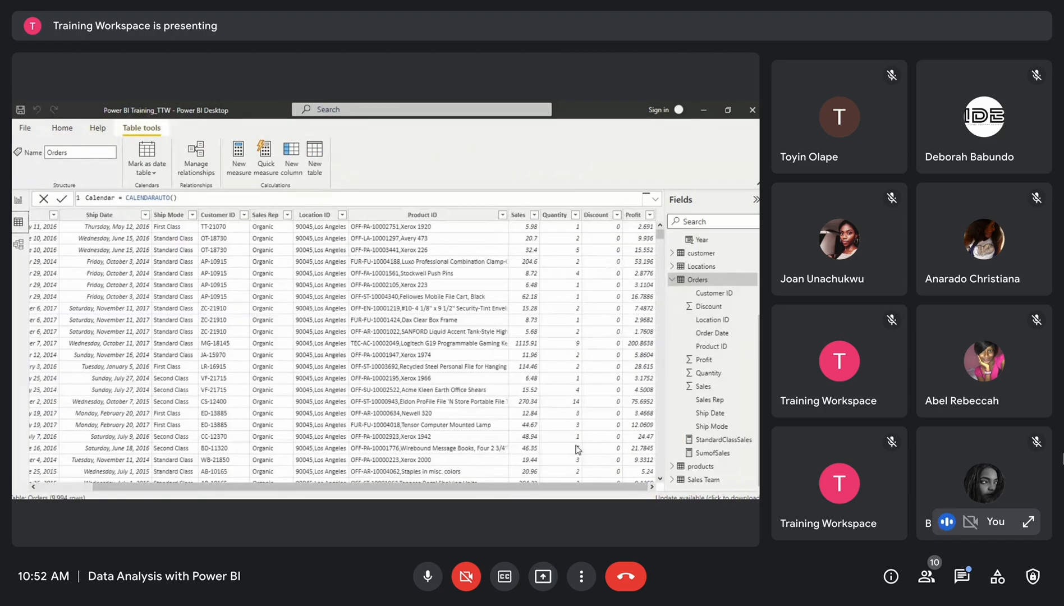
{"action": "left_click", "coordinate": [17, 200]}
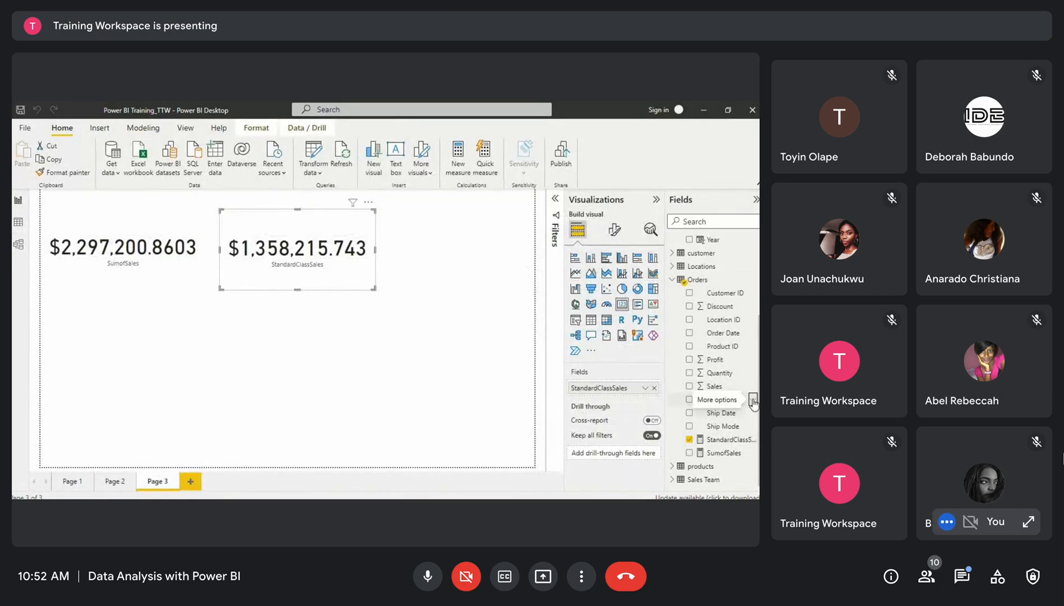
Add a NewSales calculated column to Orders defined as Orders[Profit] * Orders[Quantity]
{"action": "left_click", "coordinate": [752, 399]}
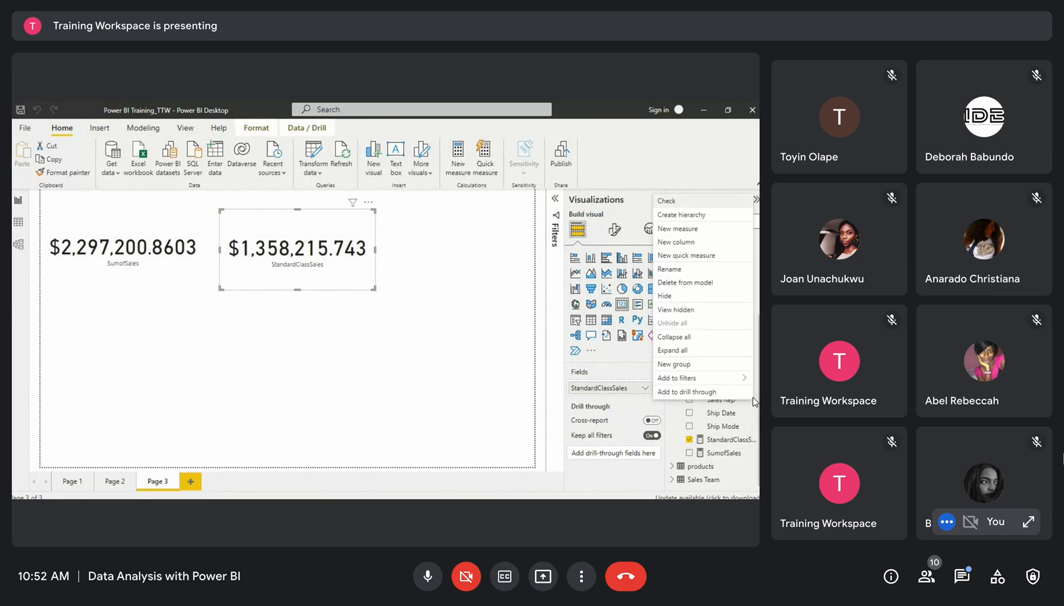
{"action": "left_click", "coordinate": [687, 244]}
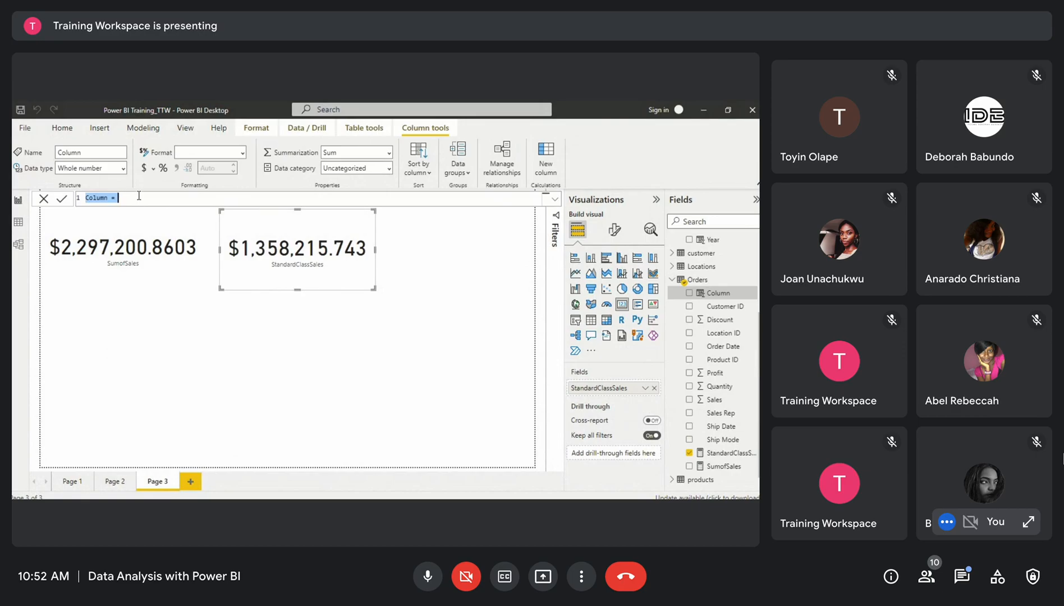
{"action": "key", "text": "BackSpace"}
{"action": "type", "text": "NewSales = prof"}
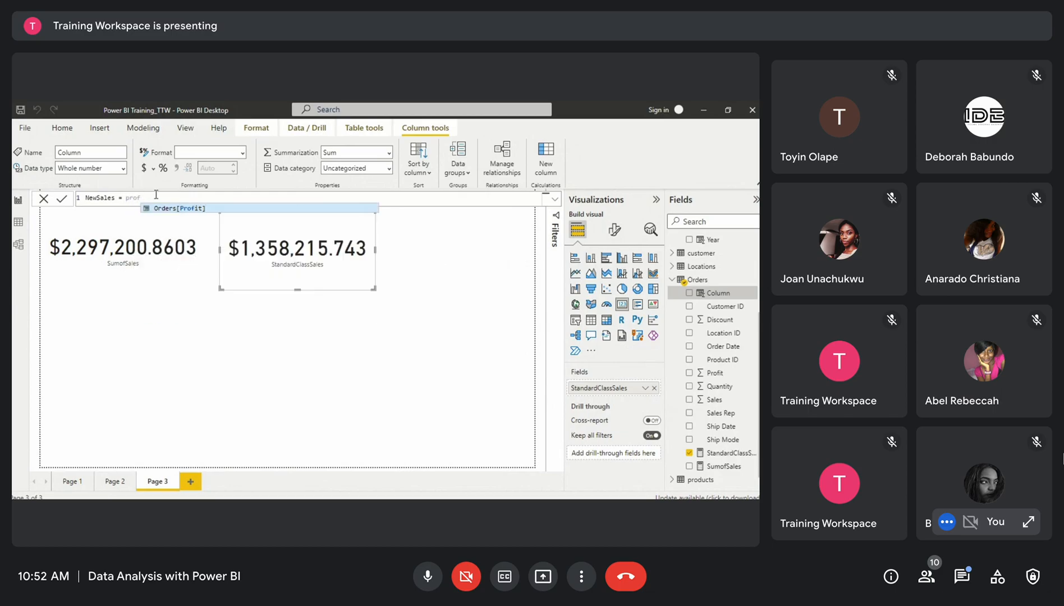
{"action": "left_click", "coordinate": [178, 211]}
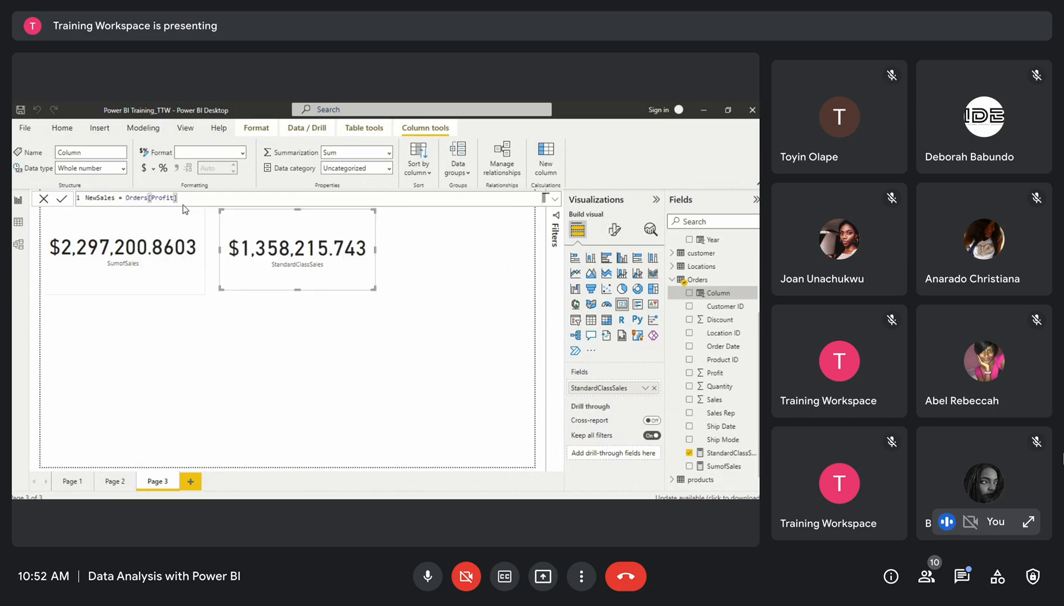
{"action": "type", "text": "* order"}
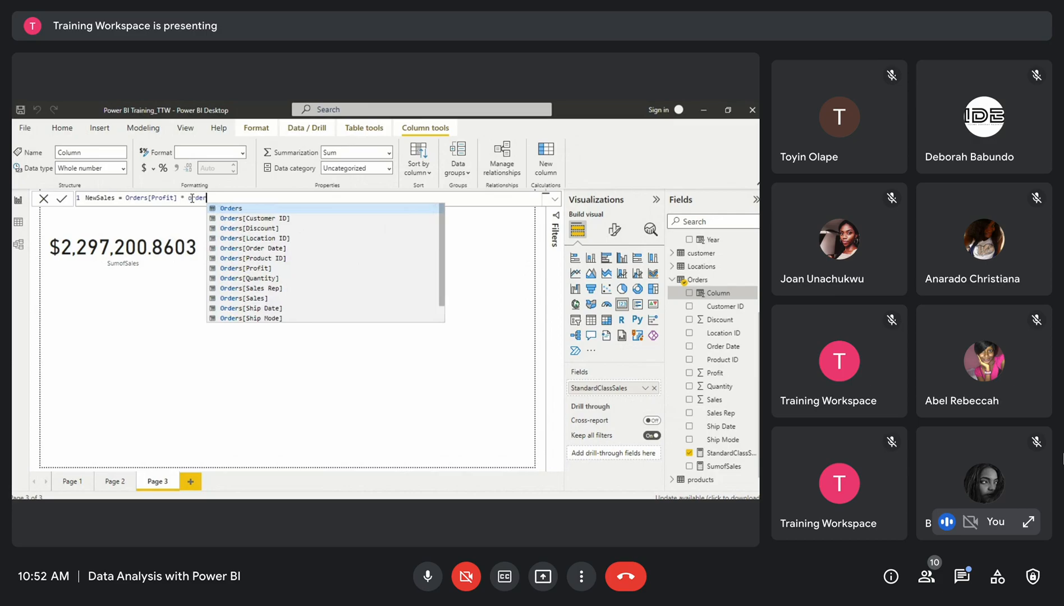
{"action": "left_click", "coordinate": [269, 278]}
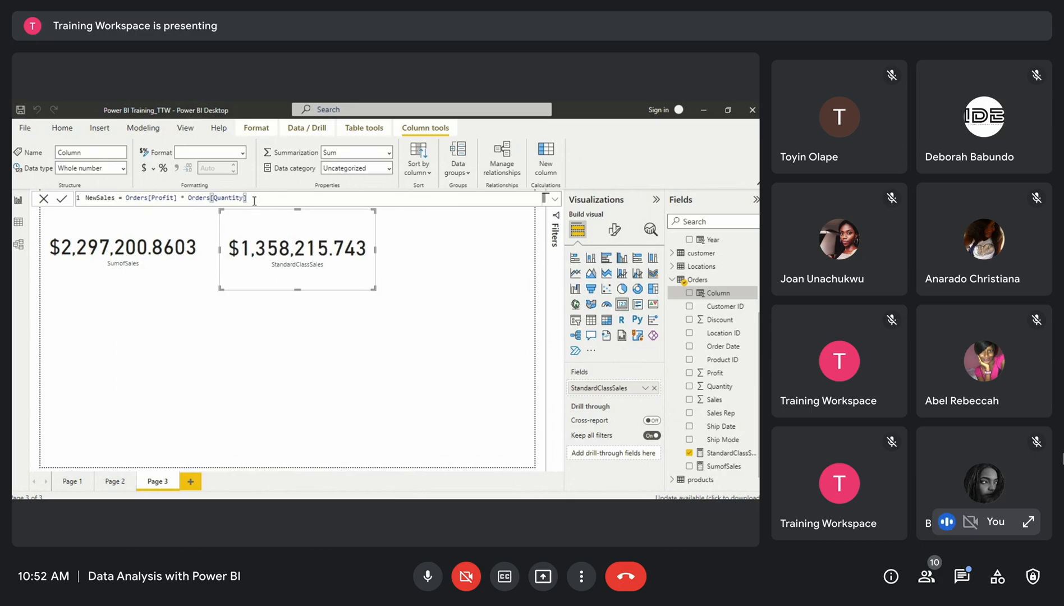
{"action": "key", "text": "Return"}
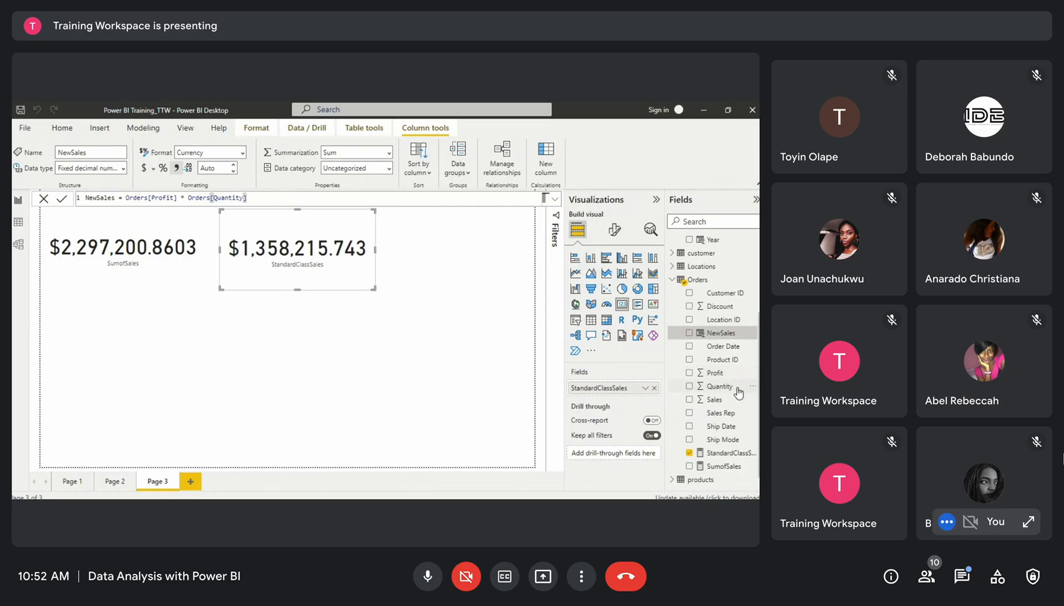
Inspect the new NewSales column in the Orders table's data view, then return to the report page
{"action": "left_click", "coordinate": [17, 227]}
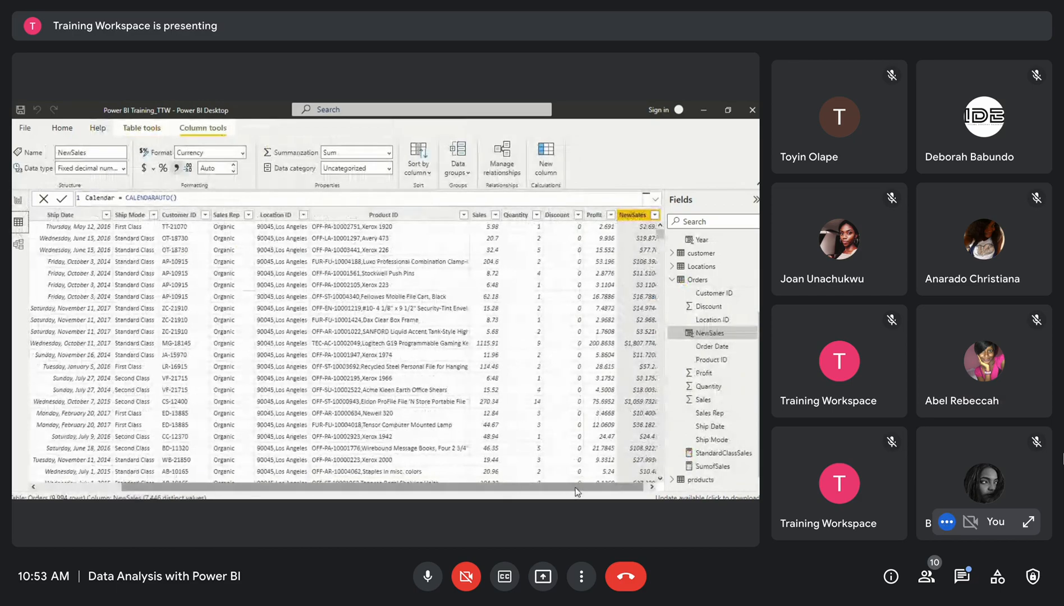
{"action": "left_click_drag", "start_coordinate": [576, 491], "coordinate": [582, 492]}
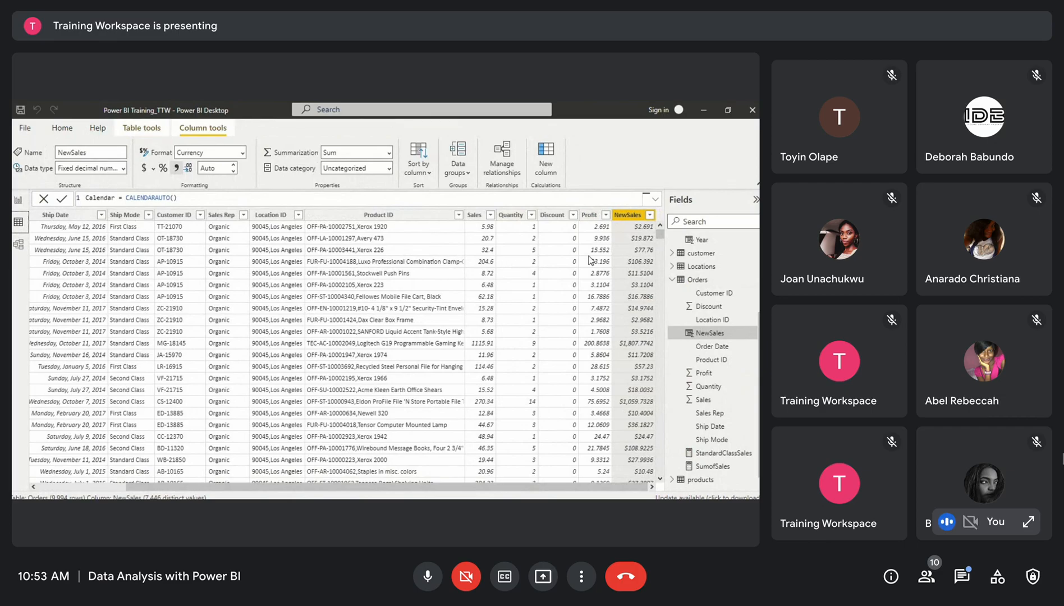
{"action": "left_click_drag", "start_coordinate": [662, 233], "coordinate": [664, 247]}
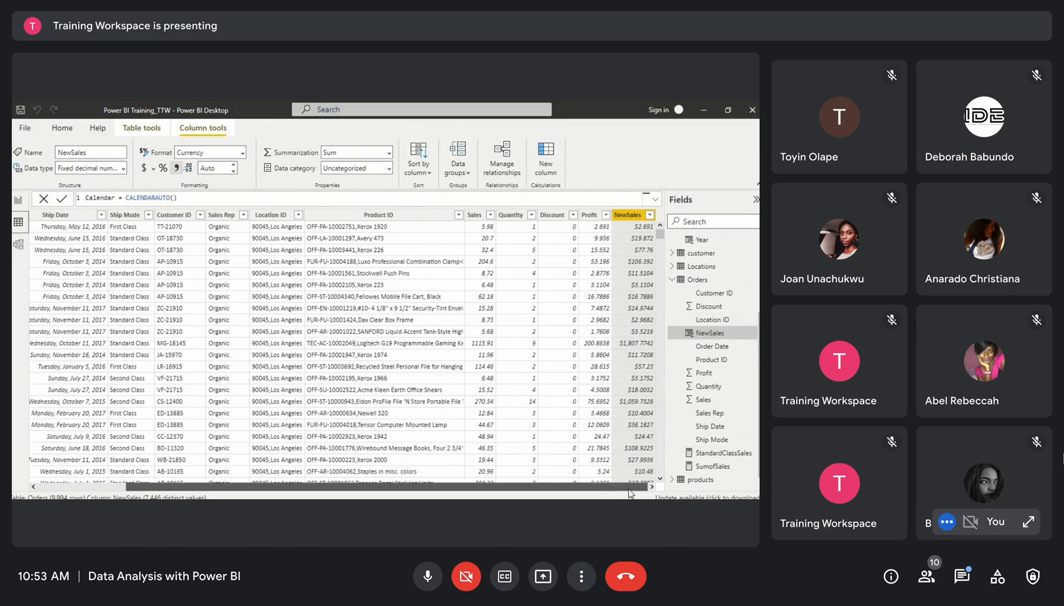
{"action": "left_click", "coordinate": [18, 201]}
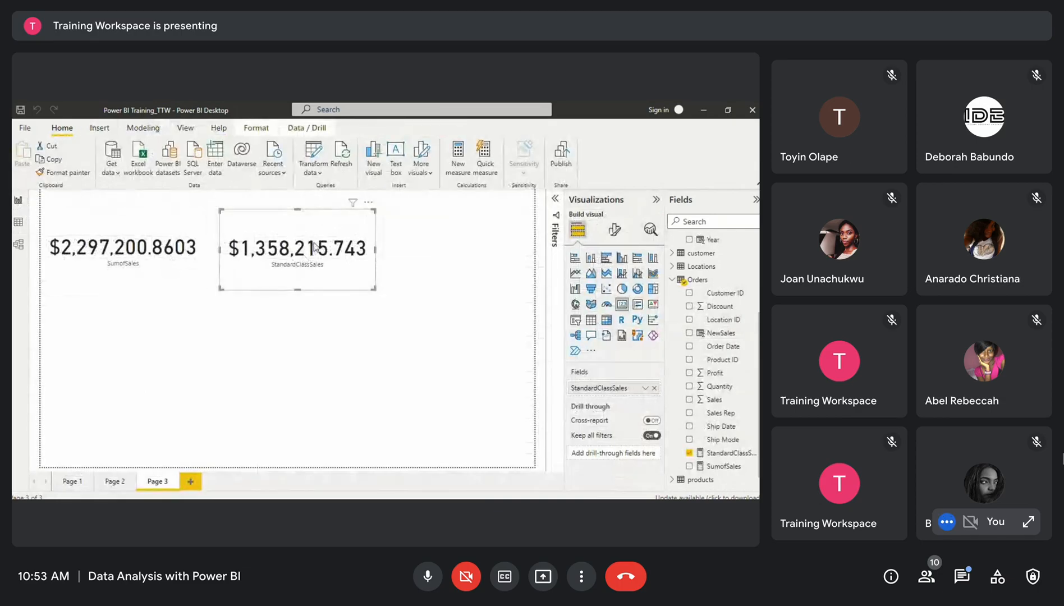
Move the StandardClassSales card further right and shift the SumofSales card slightly down
{"action": "left_click_drag", "start_coordinate": [289, 237], "coordinate": [337, 235]}
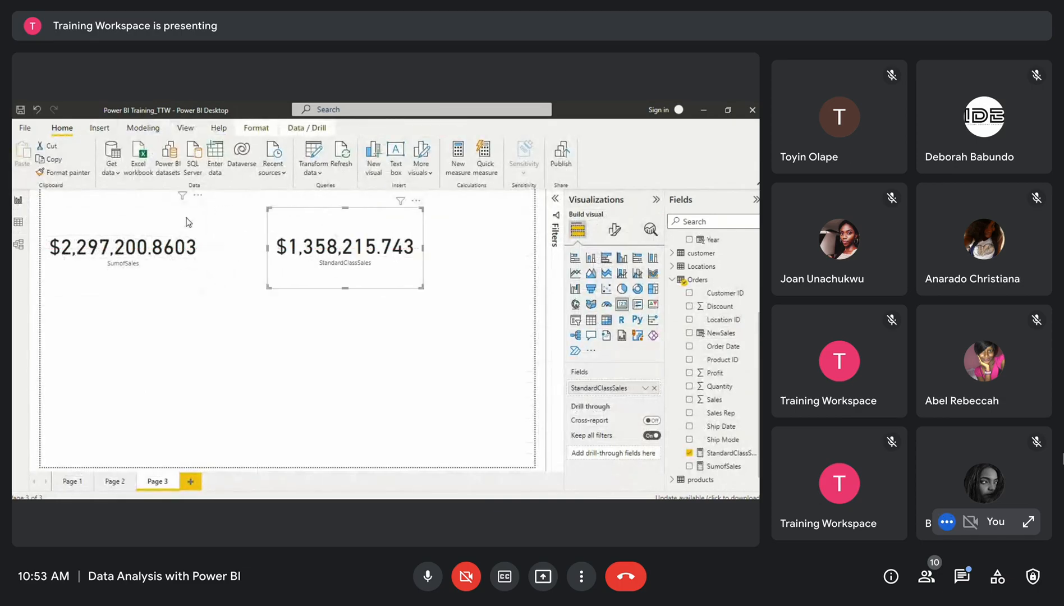
{"action": "left_click", "coordinate": [187, 222]}
{"action": "left_click_drag", "start_coordinate": [123, 202], "coordinate": [124, 223]}
{"action": "left_click", "coordinate": [339, 246]}
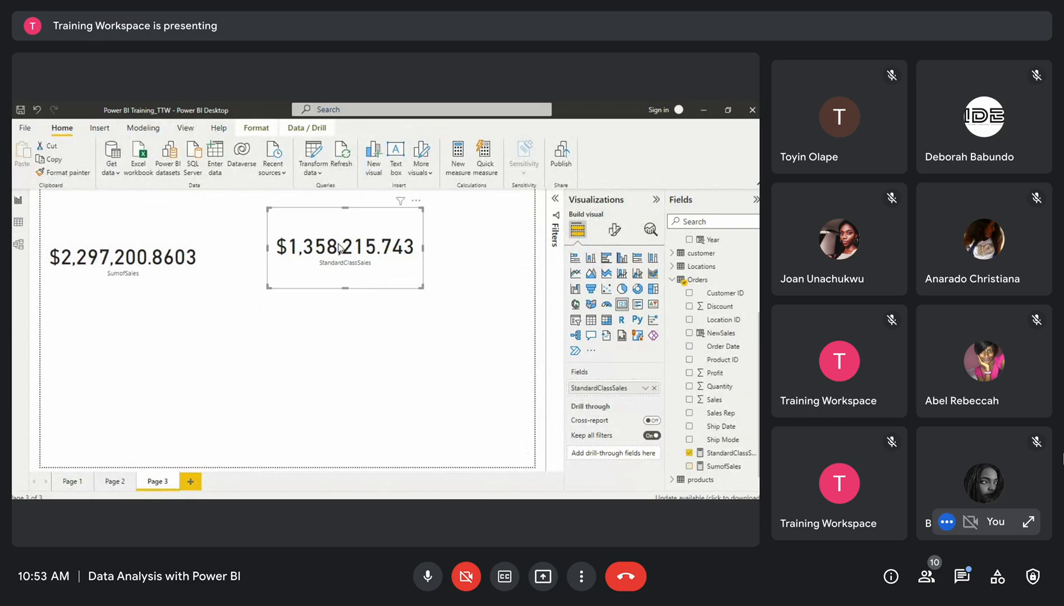
Create a TotalYTD measure in Orders defined as TOTALYTD(SUM(Orders[Sales]),'Calendar'[Date], Orders[Ship Mode] = "Standard Class")
{"action": "left_click", "coordinate": [752, 441]}
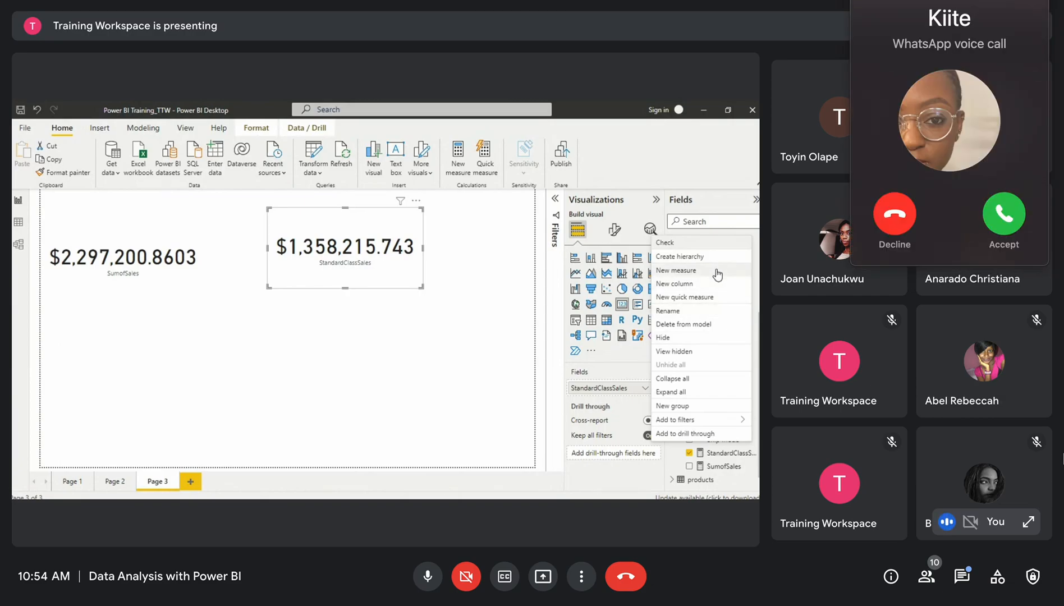
{"action": "left_click", "coordinate": [898, 222]}
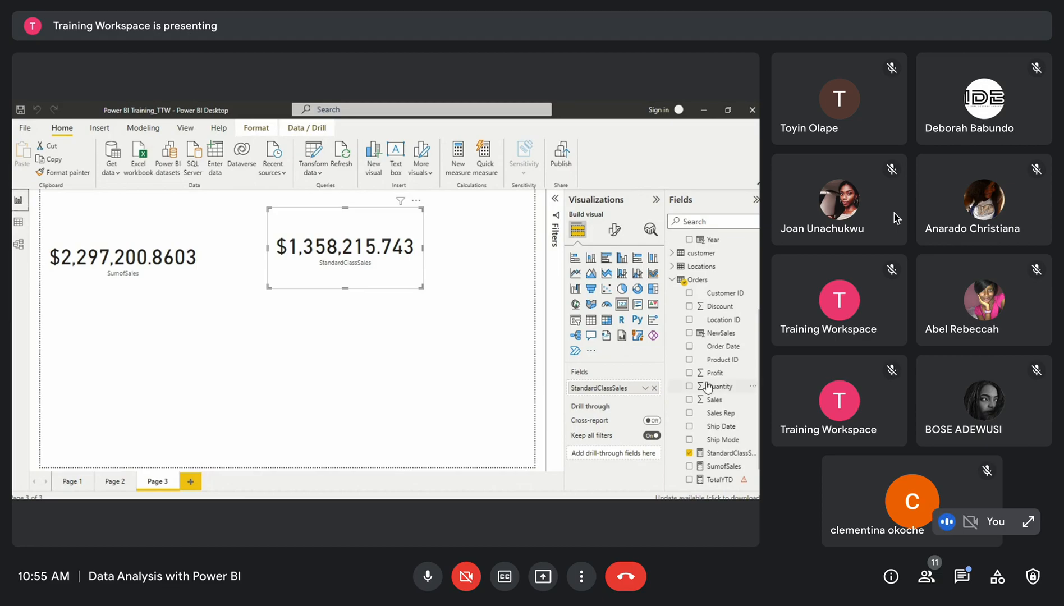
{"action": "scroll", "coordinate": [735, 458], "scroll_direction": "down", "scroll_amount": 1}
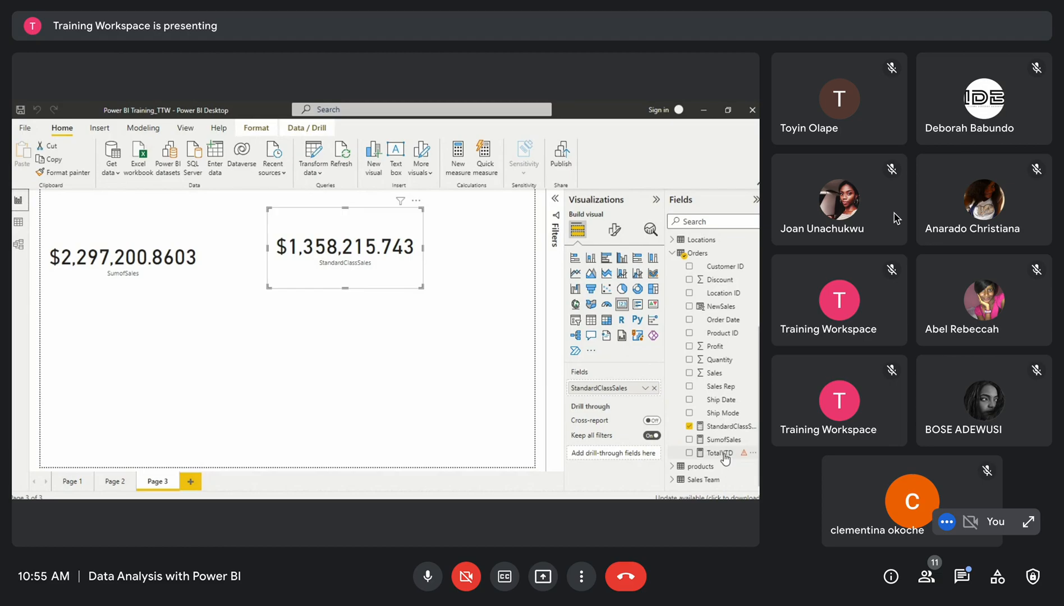
{"action": "left_click", "coordinate": [724, 455]}
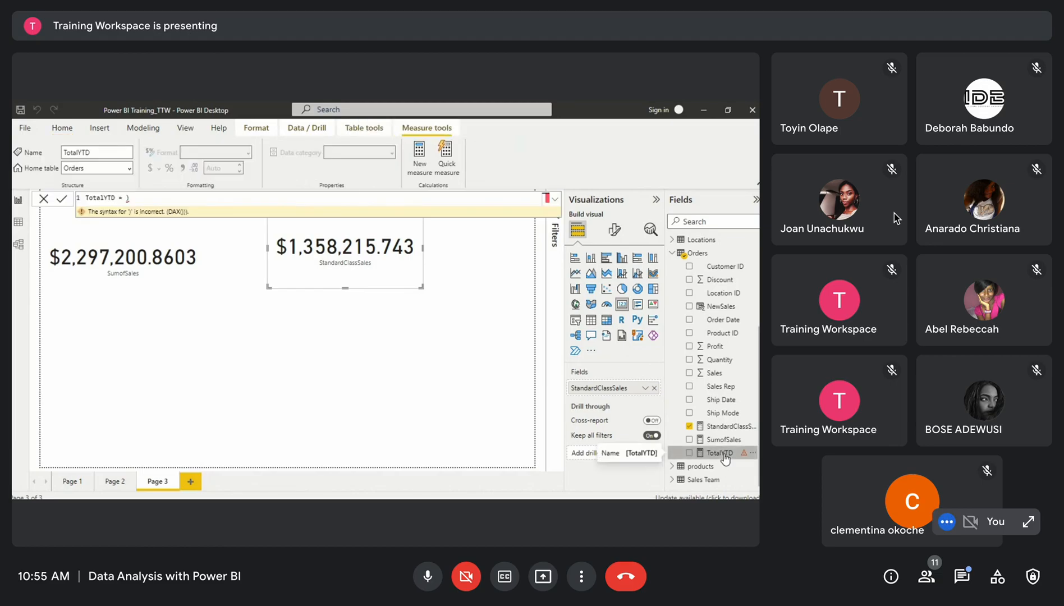
{"action": "key", "text": "BackSpace"}
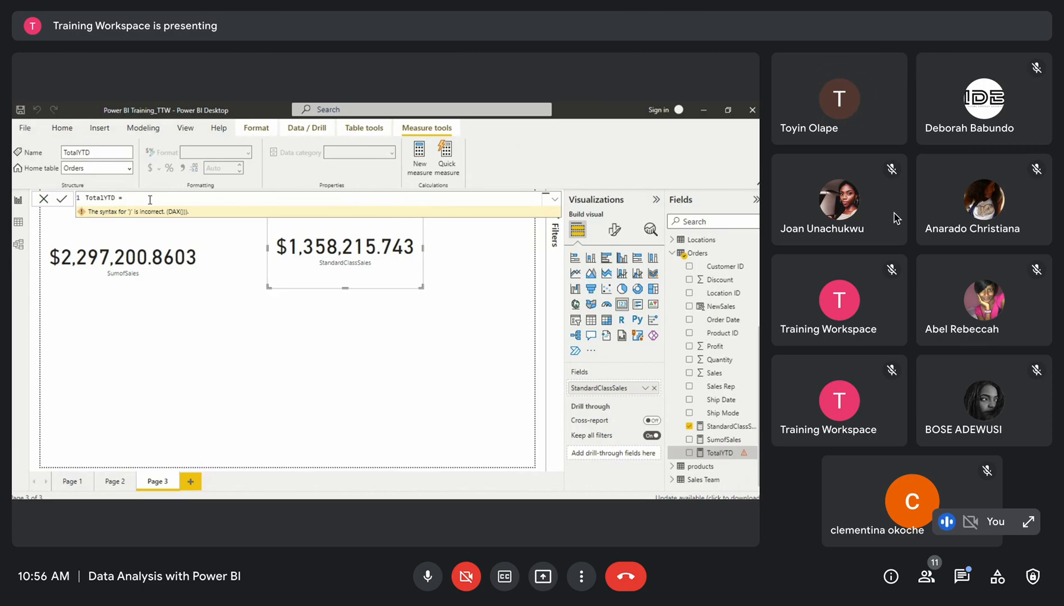
{"action": "type", "text": "te"}
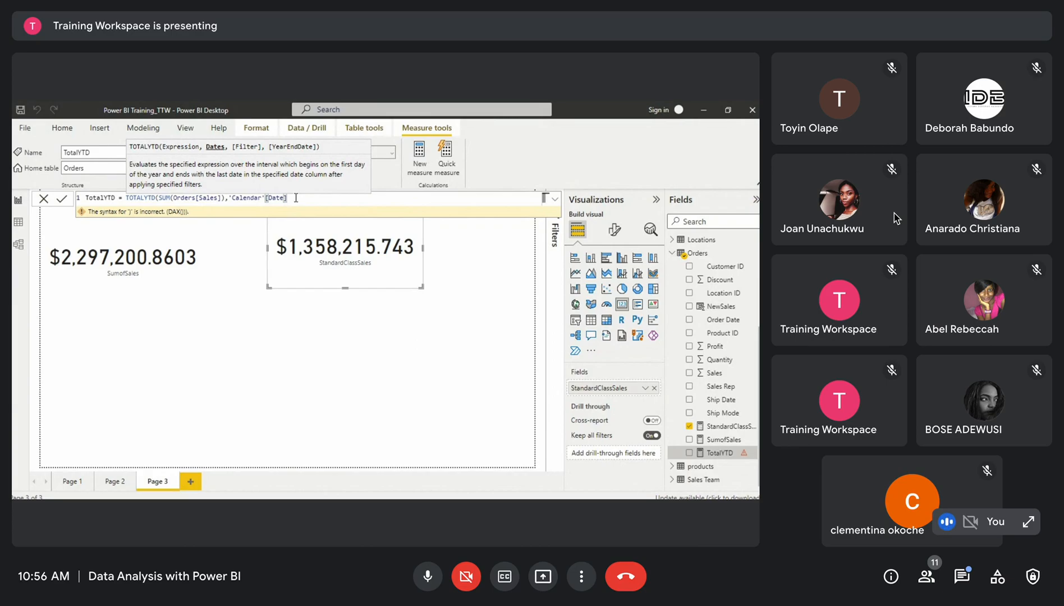
{"action": "type", "text": ","}
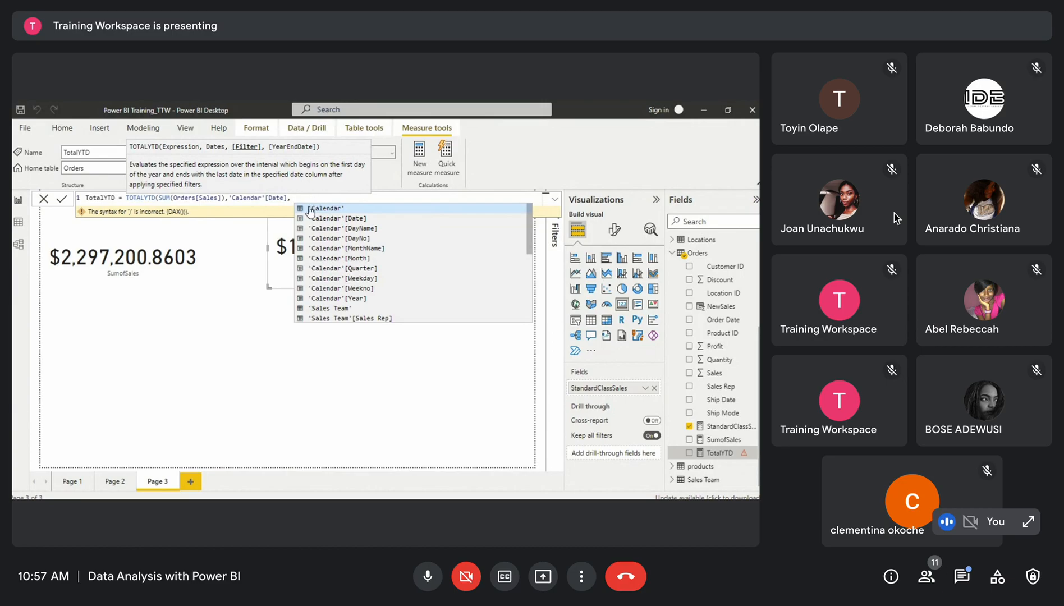
{"action": "scroll", "coordinate": [341, 287], "scroll_direction": "down", "scroll_amount": 1}
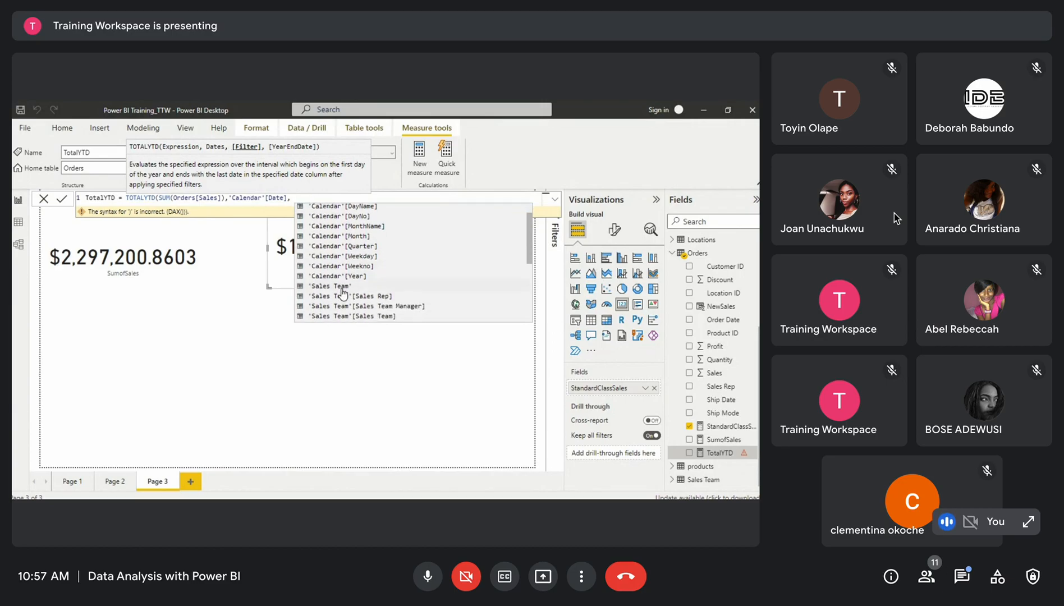
{"action": "type", "text": "ship"}
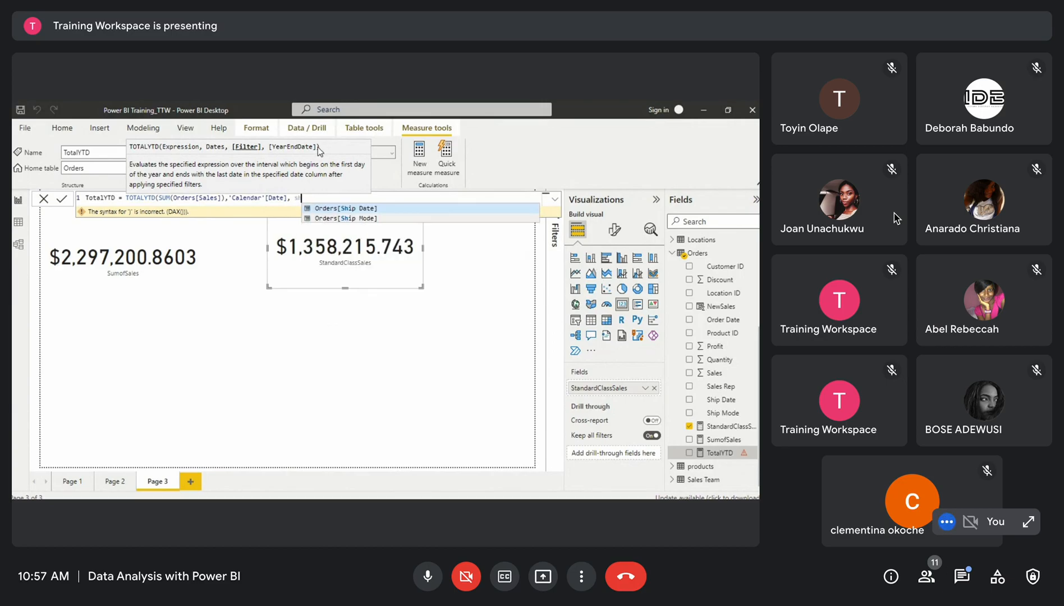
{"action": "left_click", "coordinate": [345, 218]}
{"action": "type", "text": "= "}
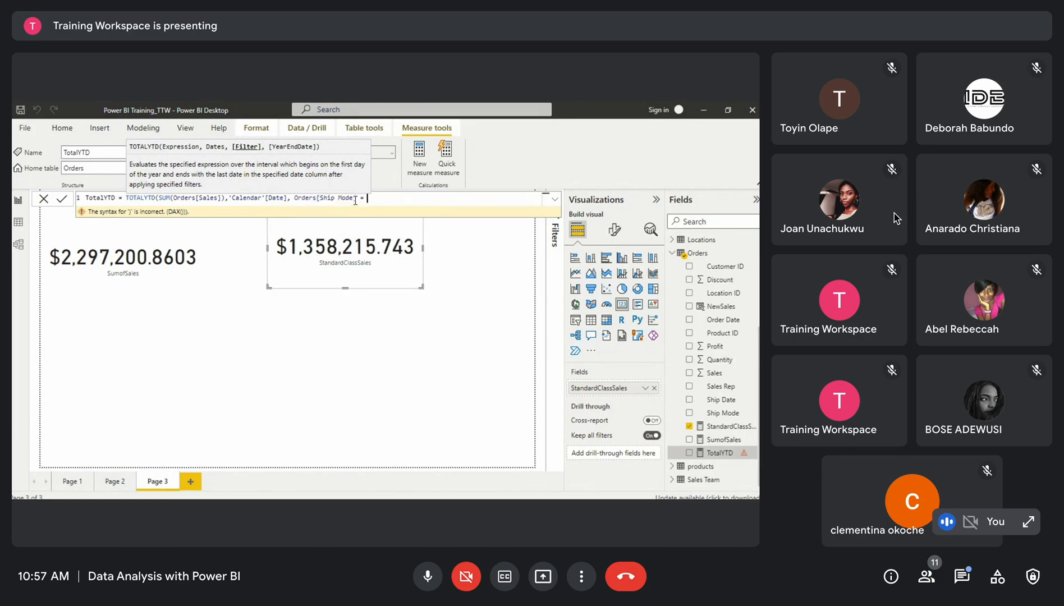
{"action": "type", "text": "\"Standard Class\")"}
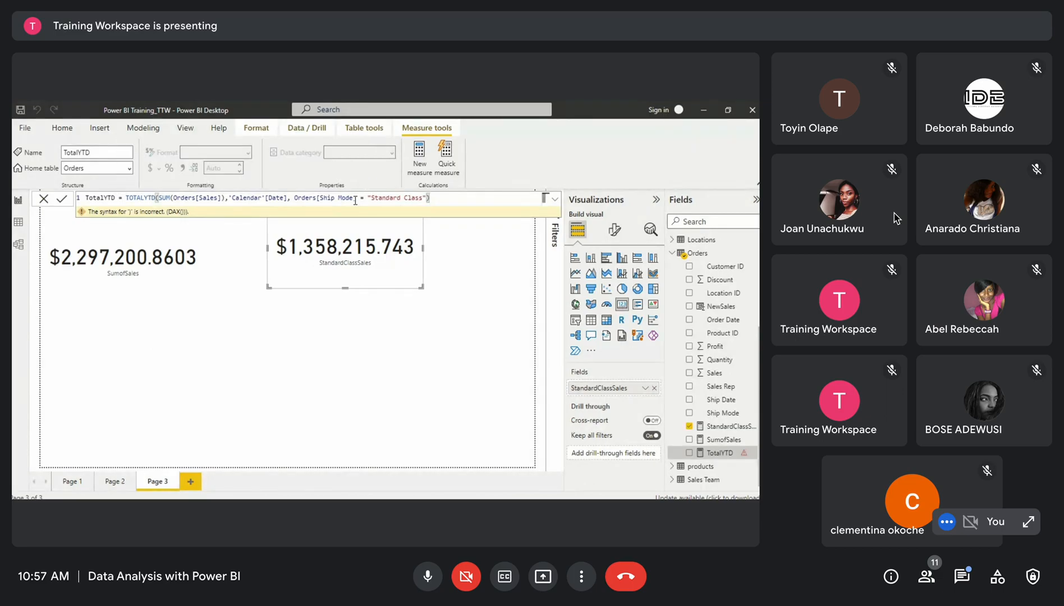
{"action": "key", "text": "Return"}
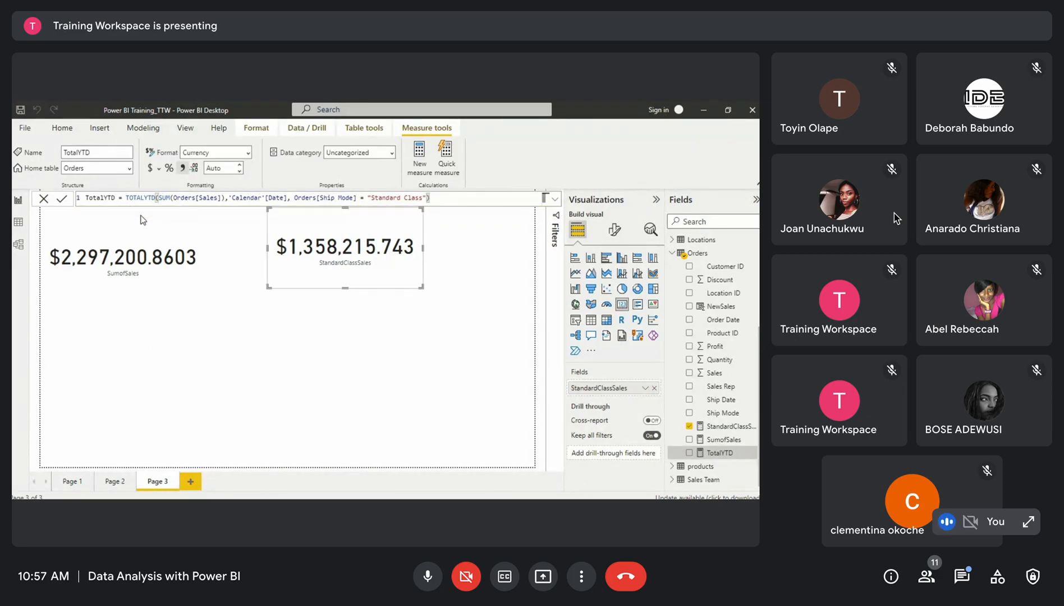
Add a card visual showing TotalYTD and position it below the two existing cards
{"action": "left_click", "coordinate": [282, 344]}
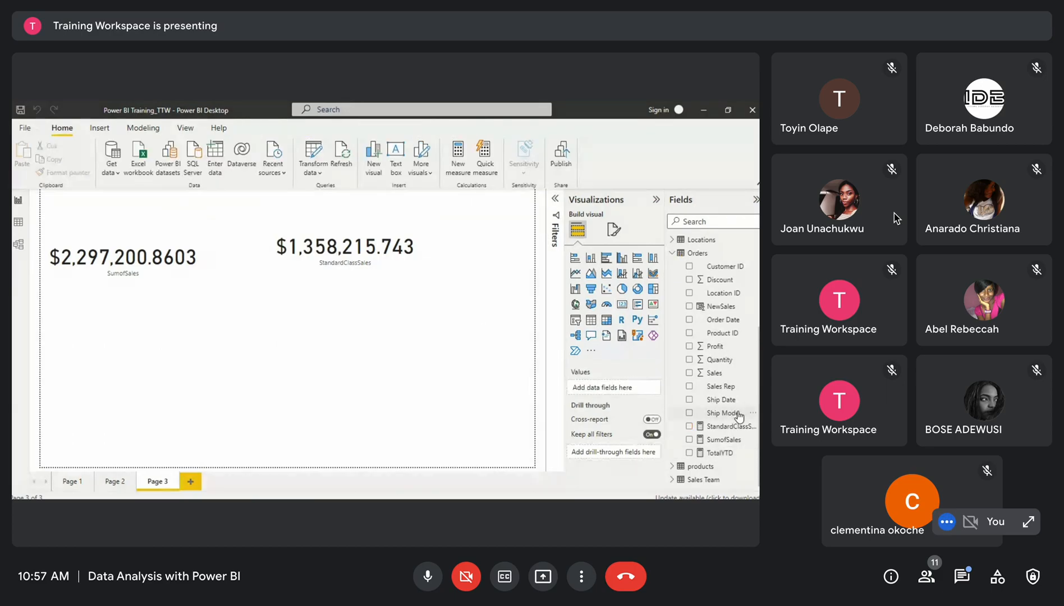
{"action": "left_click_drag", "start_coordinate": [718, 452], "coordinate": [340, 311]}
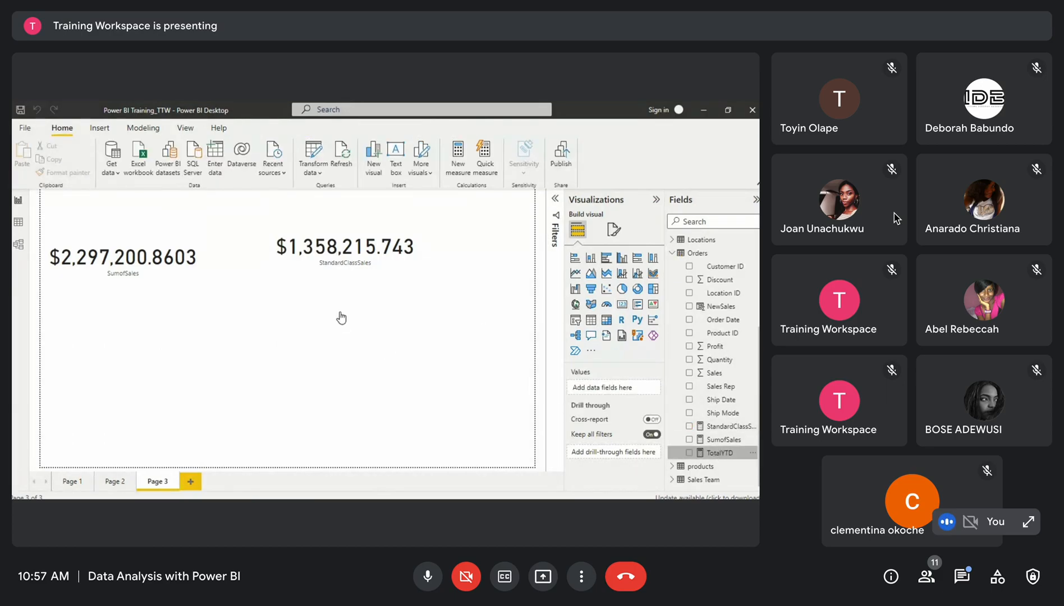
{"action": "left_click", "coordinate": [622, 304]}
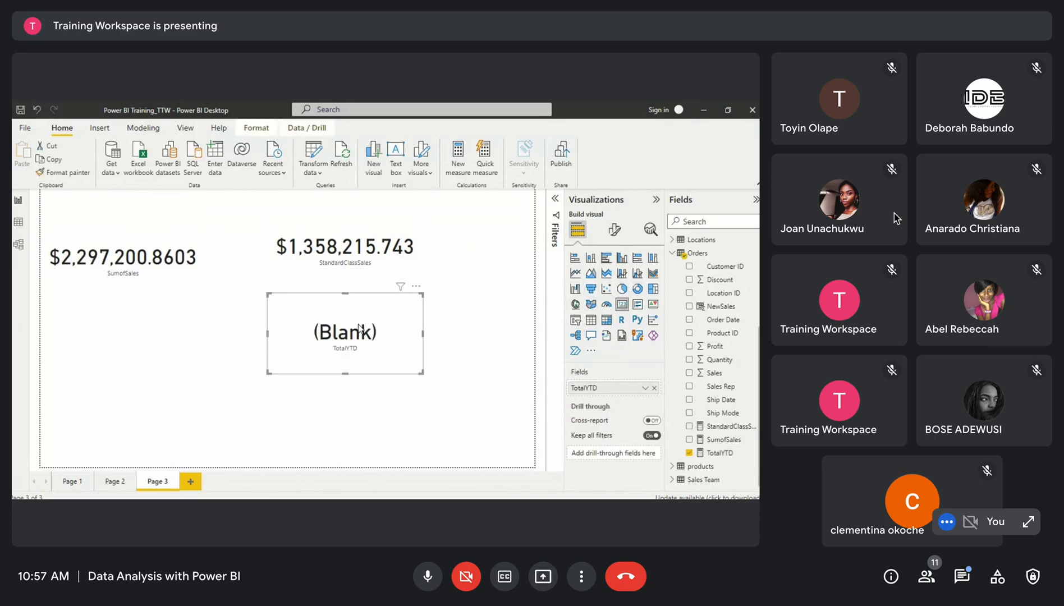
{"action": "left_click", "coordinate": [714, 457]}
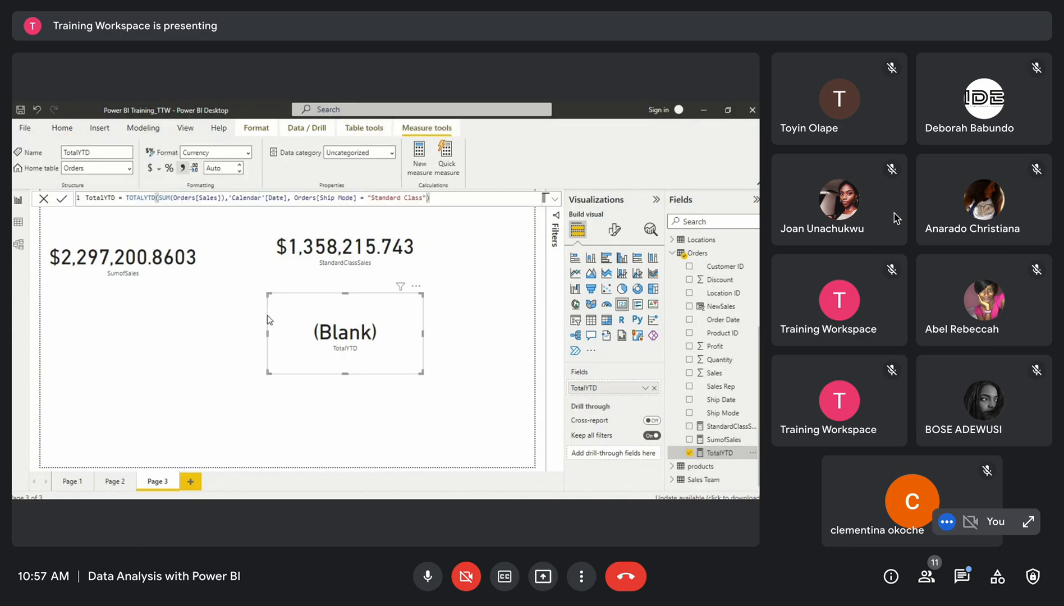
{"action": "left_click_drag", "start_coordinate": [344, 330], "coordinate": [260, 324]}
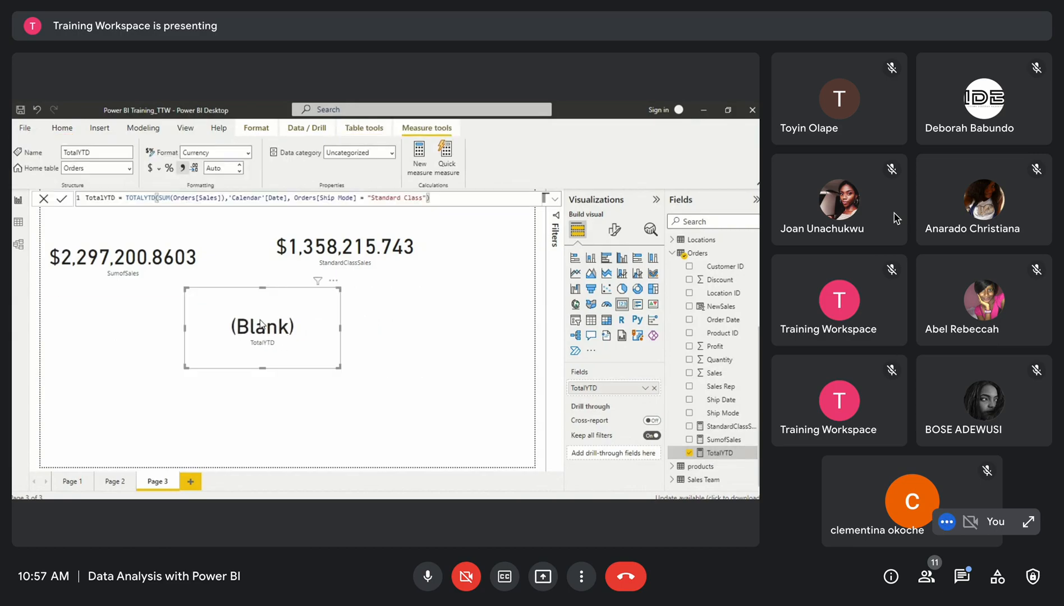
{"action": "left_click", "coordinate": [289, 197]}
{"action": "left_click_drag", "start_coordinate": [264, 339], "coordinate": [235, 347]}
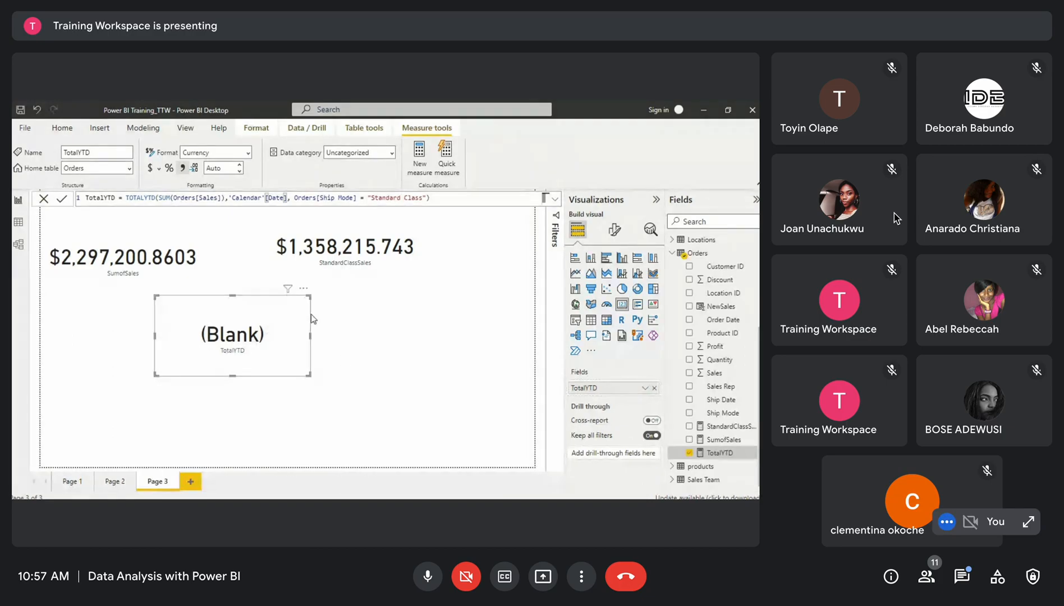
{"action": "mouse_move", "coordinate": [250, 332]}
{"action": "left_mouse_down"}
{"action": "mouse_move", "coordinate": [219, 318]}
{"action": "mouse_move", "coordinate": [256, 332]}
{"action": "left_mouse_up"}
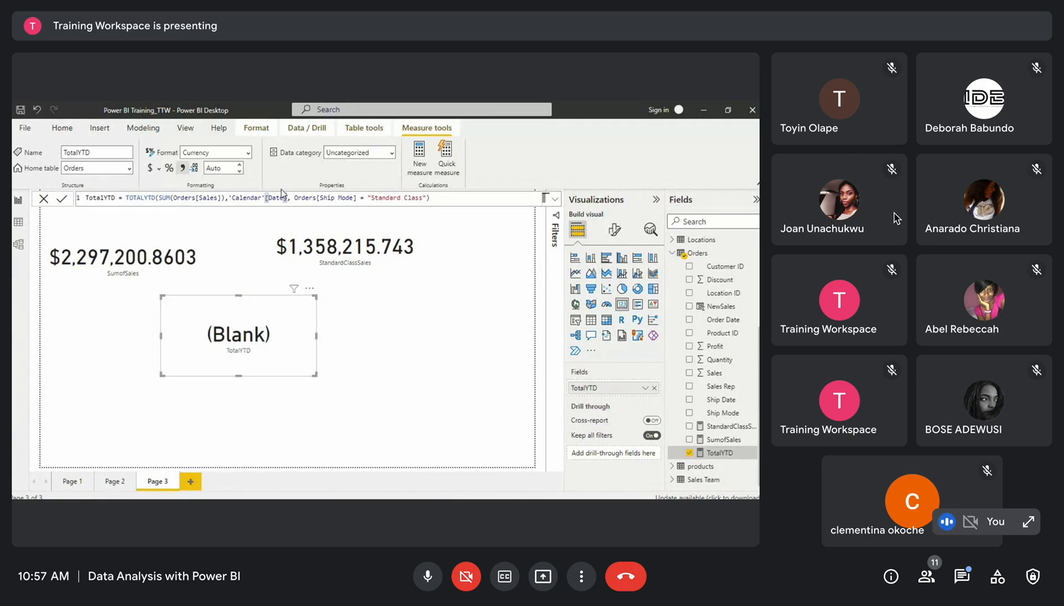
Edit the TotalYTD measure so its date argument uses Orders[Order Date] instead of the Calendar date column
{"action": "left_click_drag", "start_coordinate": [288, 200], "coordinate": [229, 198]}
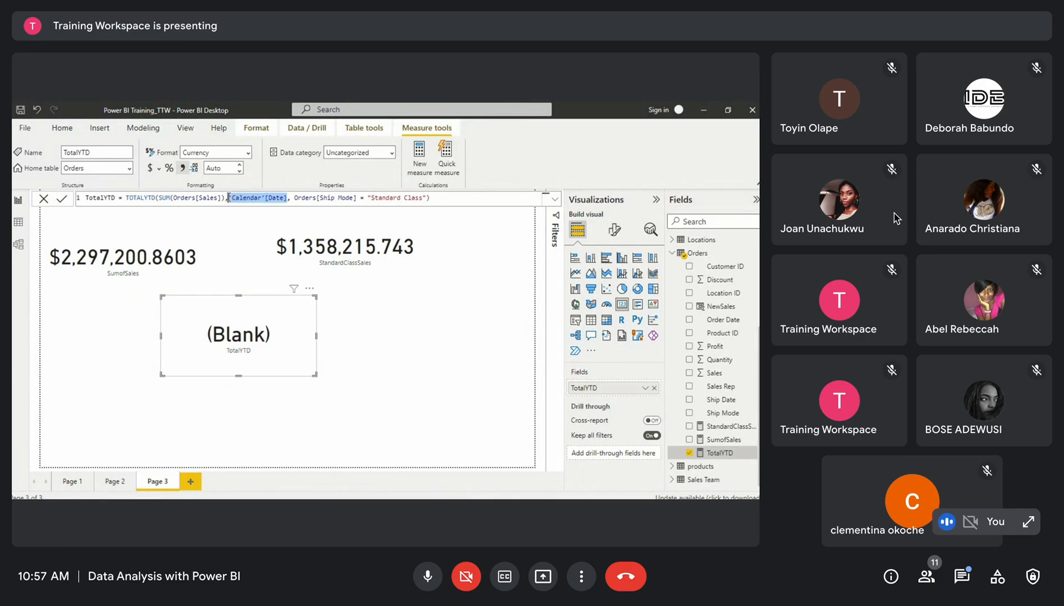
{"action": "type", "text": "Order"}
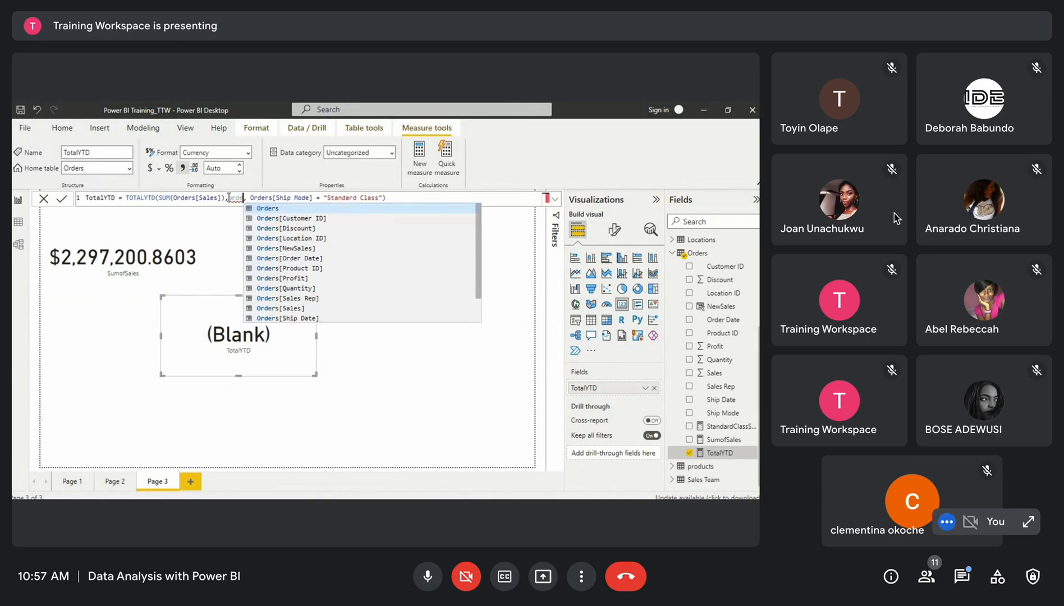
{"action": "scroll", "coordinate": [287, 289], "scroll_direction": "down", "scroll_amount": 1}
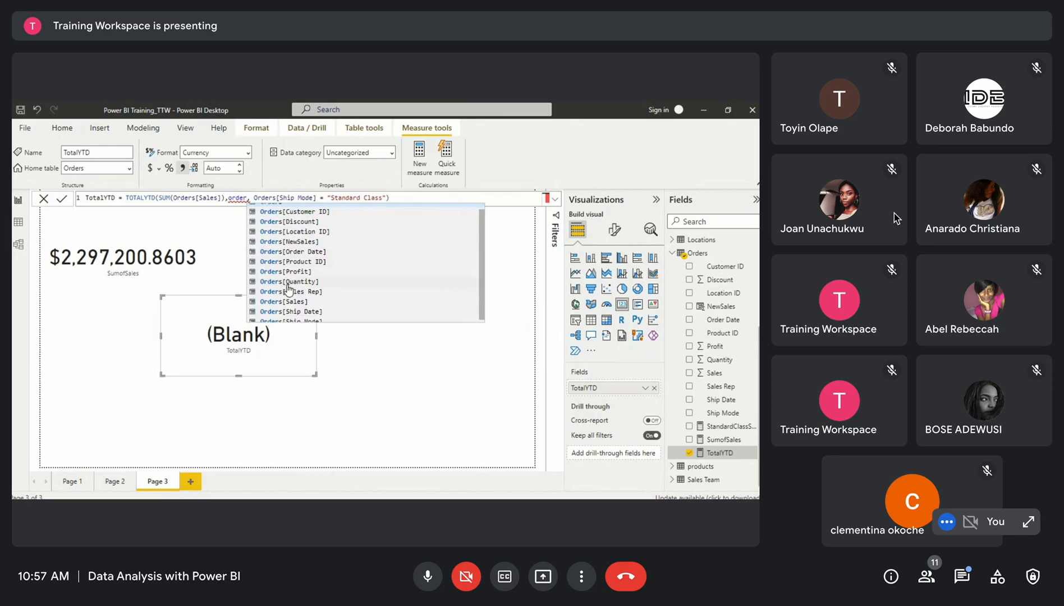
{"action": "scroll", "coordinate": [299, 315], "scroll_direction": "down", "scroll_amount": 1}
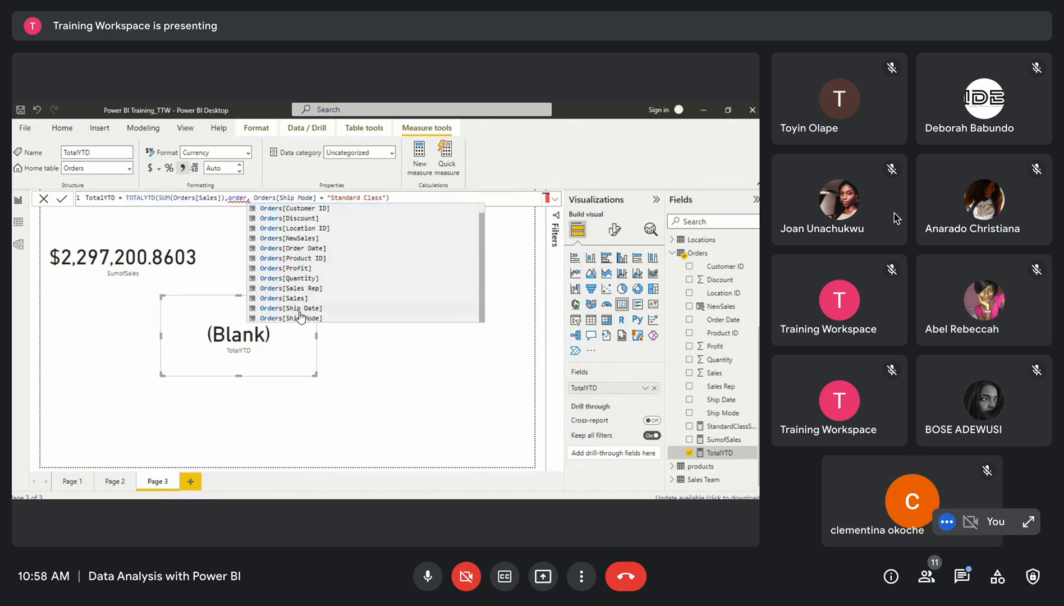
{"action": "left_click", "coordinate": [301, 249]}
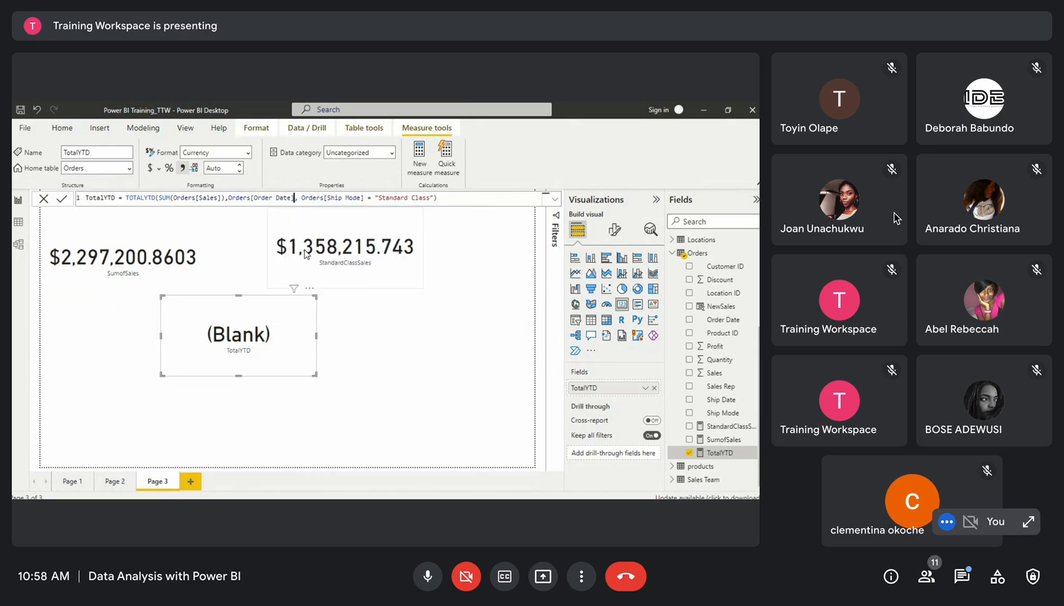
{"action": "left_click", "coordinate": [229, 199]}
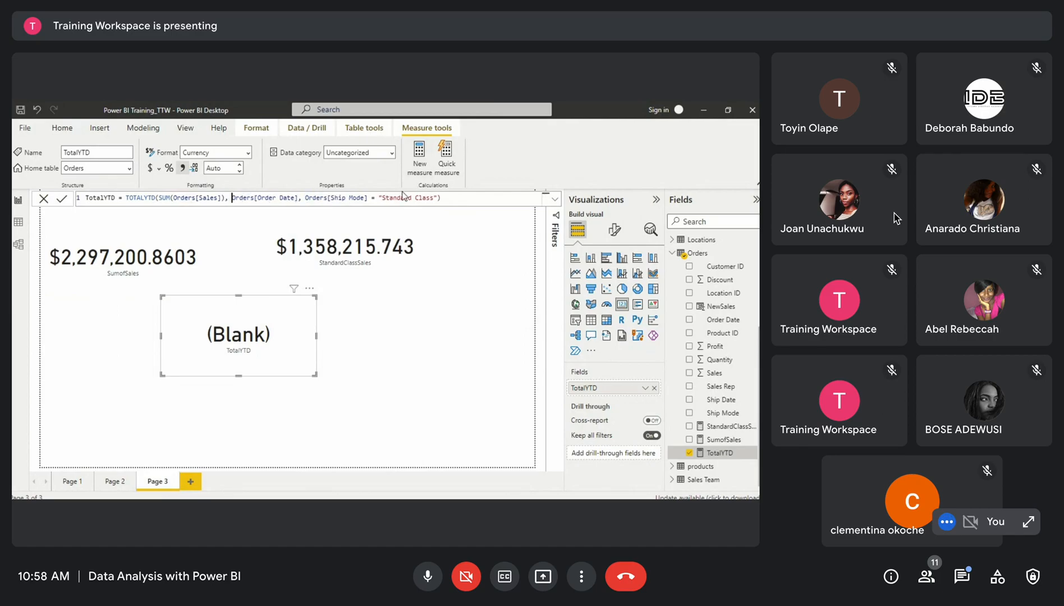
{"action": "left_click", "coordinate": [460, 200]}
{"action": "key", "text": "Return"}
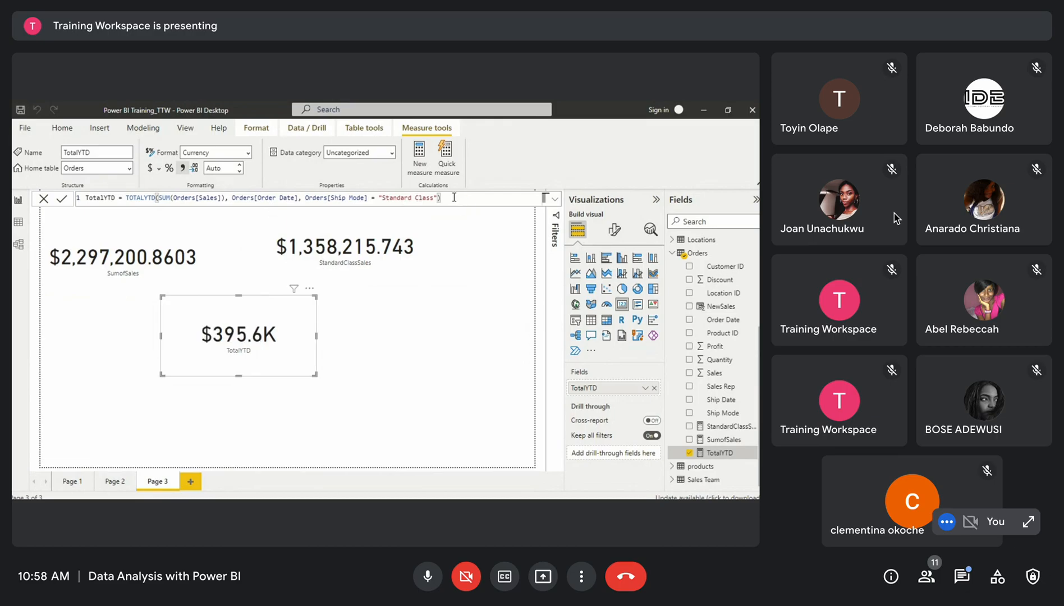
Widen the TotalYTD card and reposition it just below the StandardClassSales card
{"action": "left_click_drag", "start_coordinate": [316, 375], "coordinate": [454, 379]}
{"action": "left_click", "coordinate": [133, 271]}
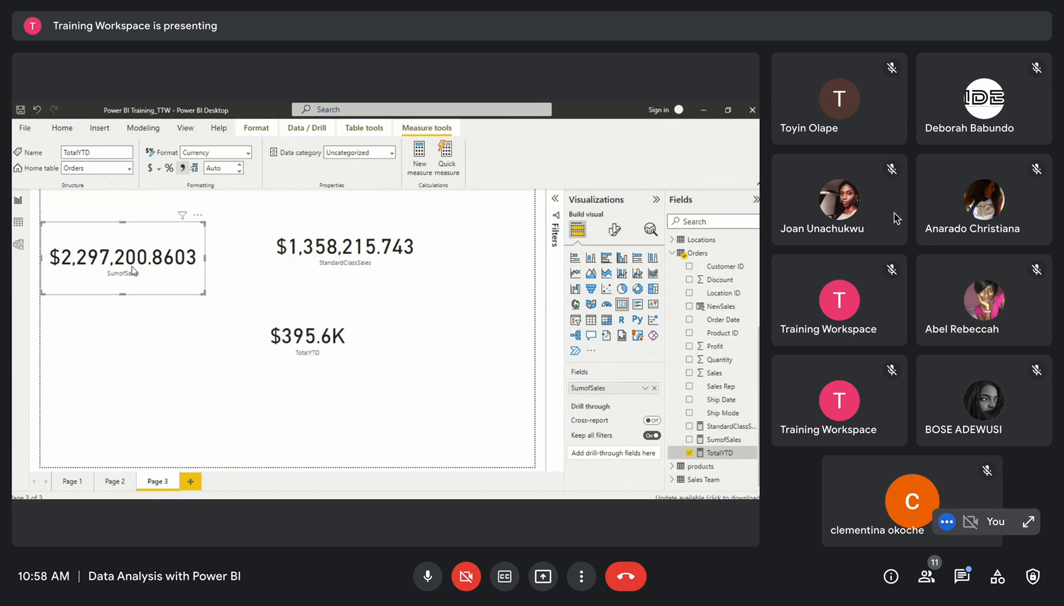
{"action": "left_click", "coordinate": [61, 172]}
{"action": "left_click", "coordinate": [299, 337]}
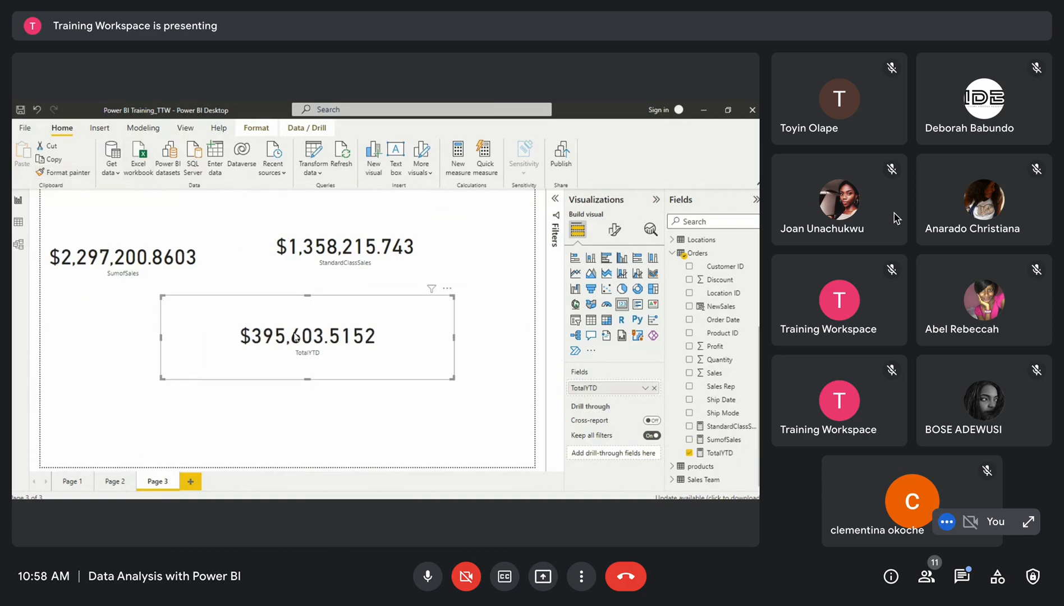
{"action": "left_click_drag", "start_coordinate": [162, 381], "coordinate": [248, 381]}
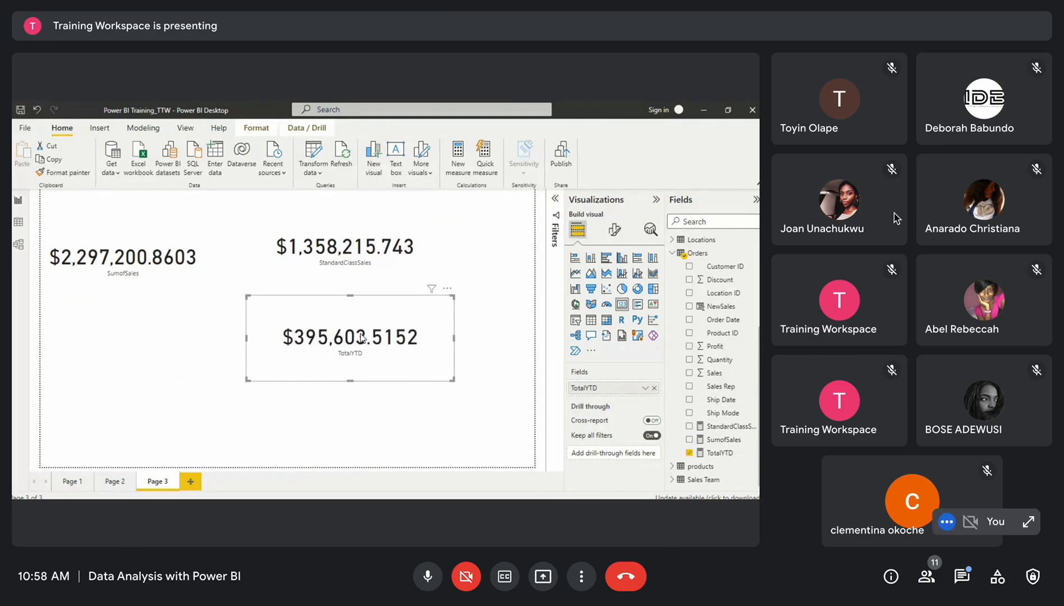
{"action": "left_click_drag", "start_coordinate": [362, 336], "coordinate": [321, 314]}
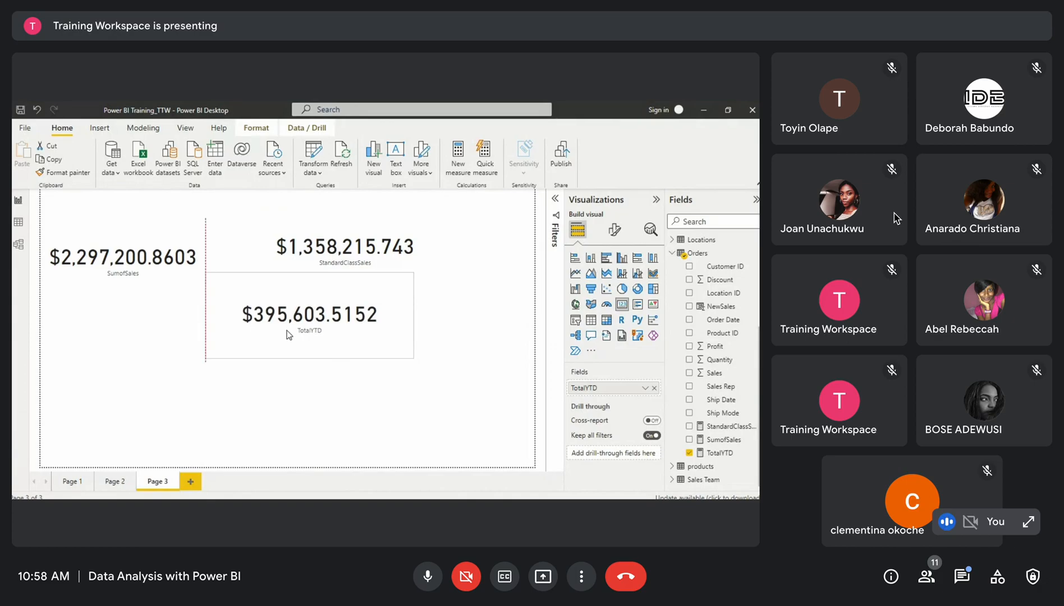
{"action": "left_click_drag", "start_coordinate": [308, 274], "coordinate": [318, 288]}
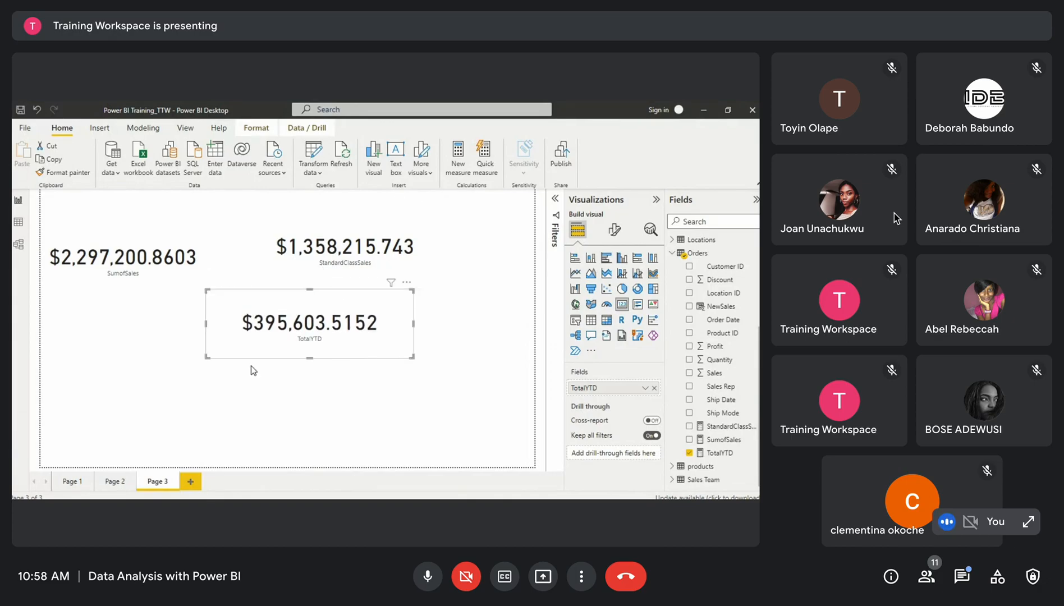
{"action": "left_click", "coordinate": [116, 483]}
{"action": "left_click", "coordinate": [158, 481]}
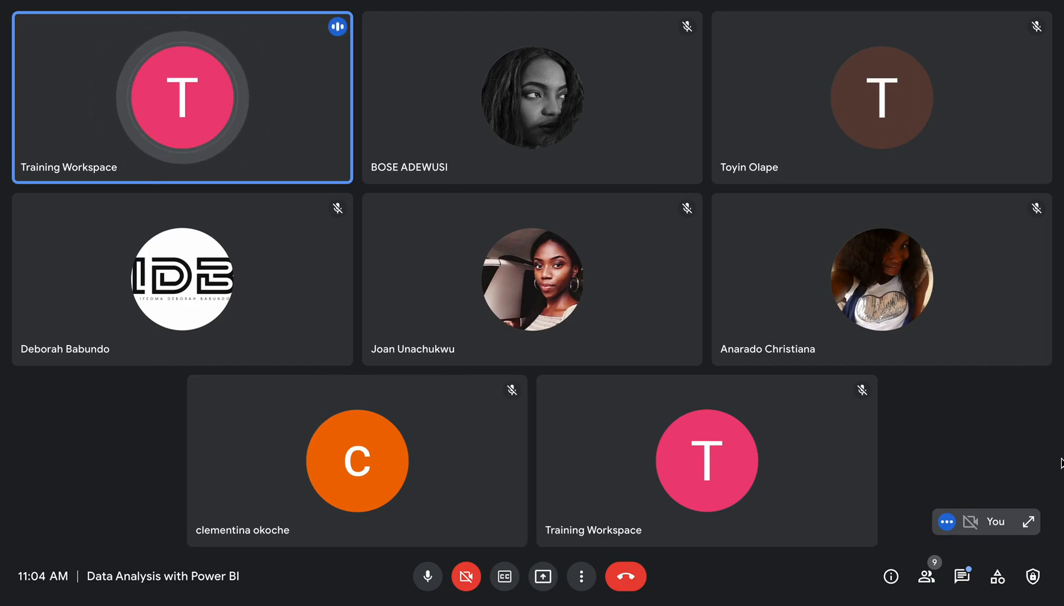
{"action": "left_click", "coordinate": [963, 578]}
{"action": "left_click", "coordinate": [963, 578]}
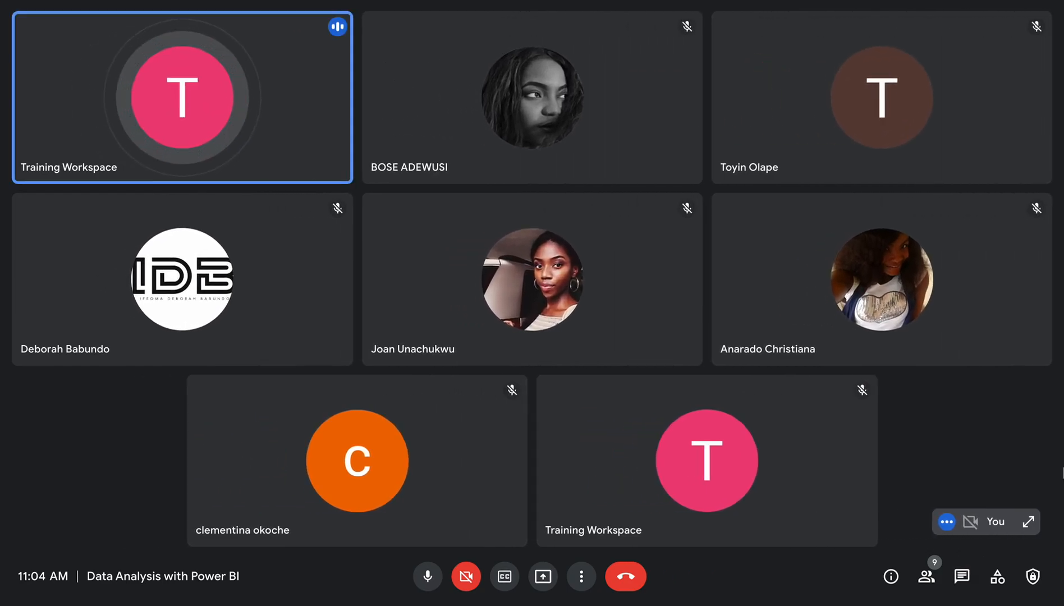
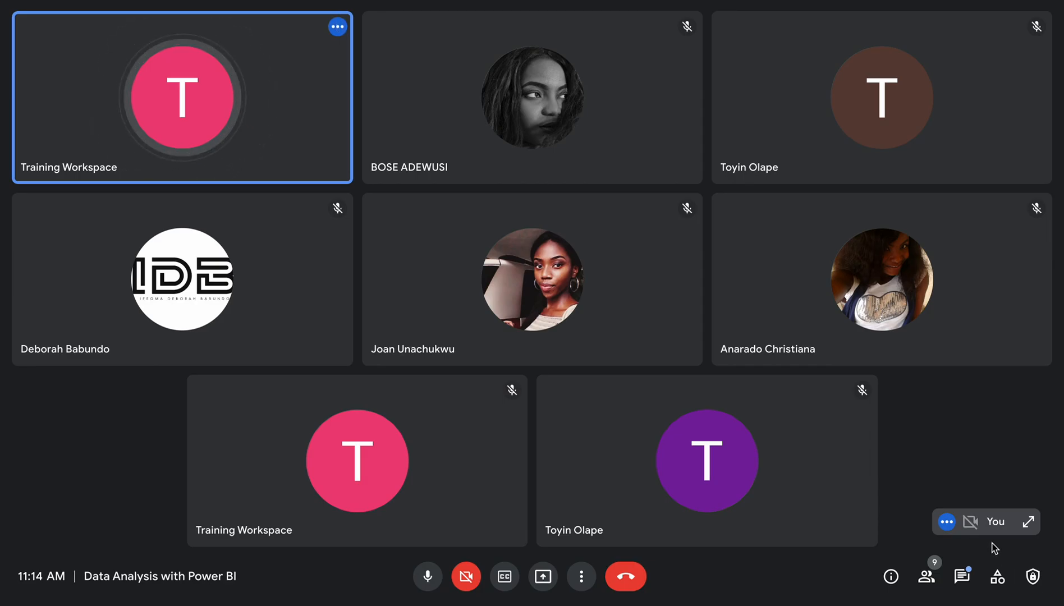
Open the in-call messages panel to read the assignment posted in chat, and close it again
{"action": "left_click", "coordinate": [962, 576]}
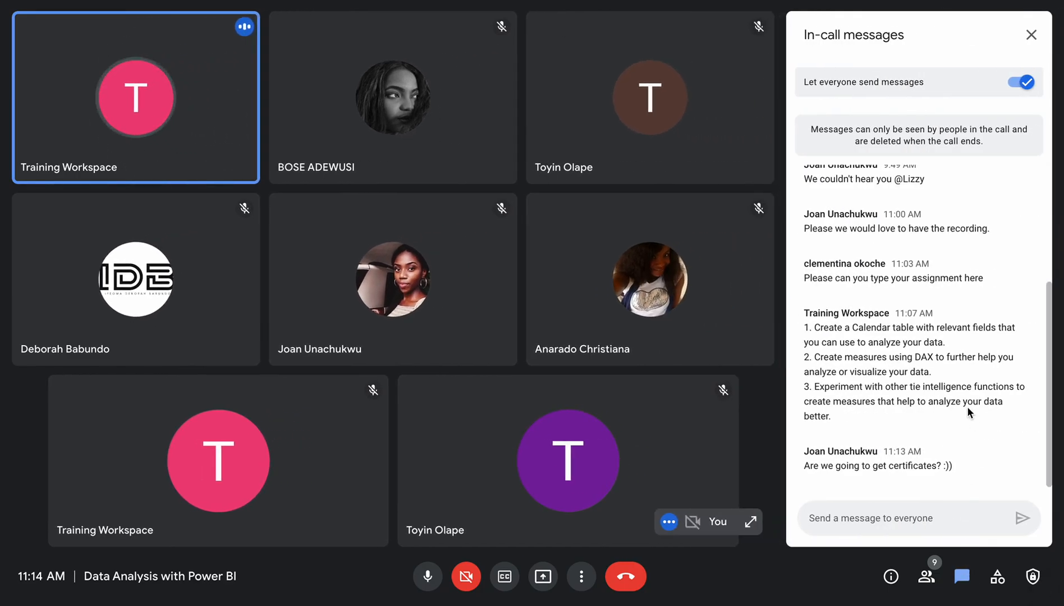
{"action": "left_click", "coordinate": [1030, 34]}
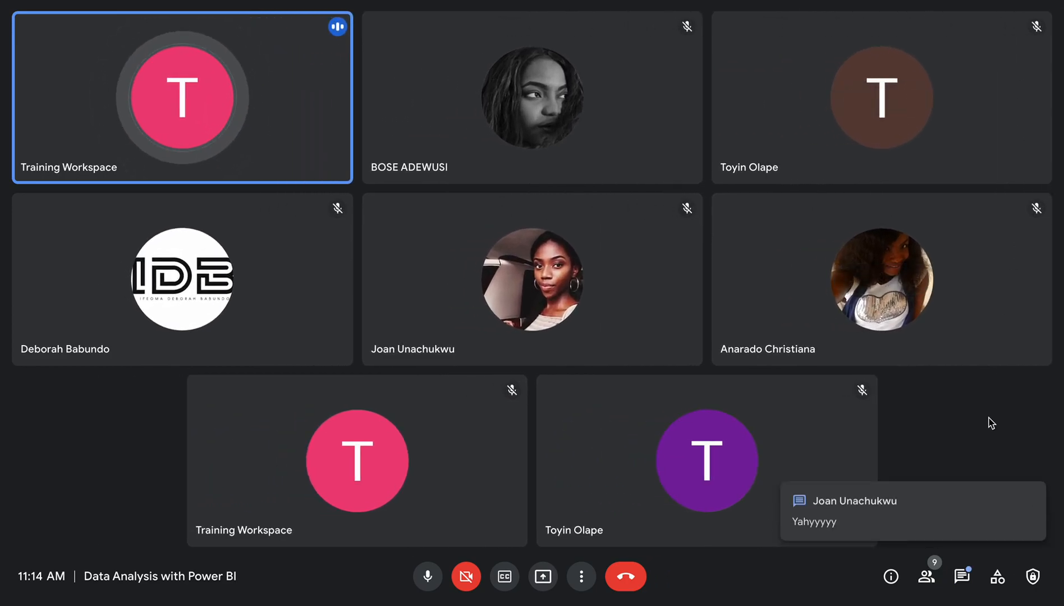
{"action": "left_click", "coordinate": [963, 582]}
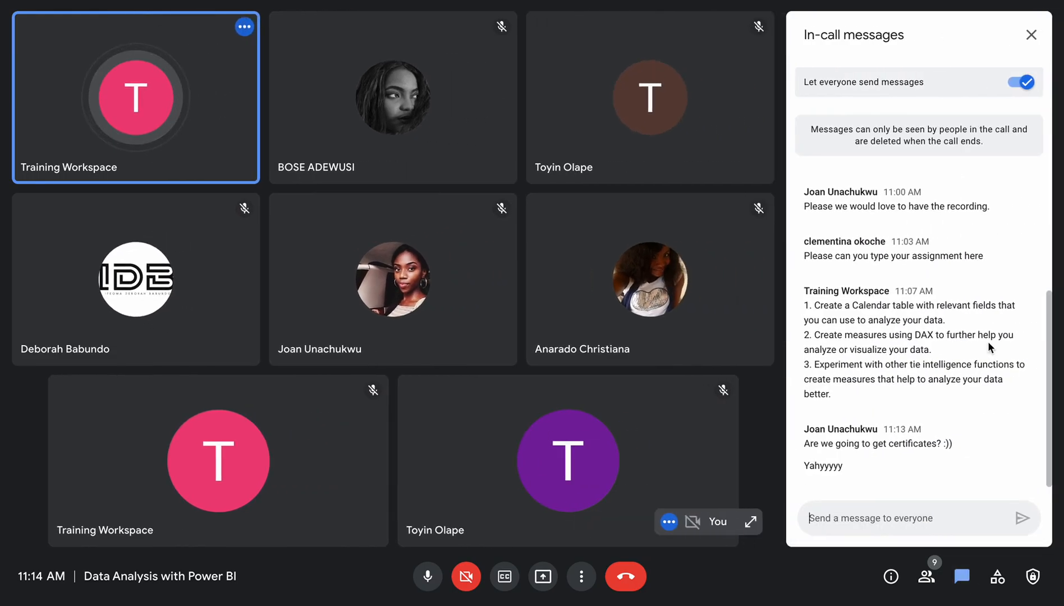
{"action": "left_click", "coordinate": [1031, 35]}
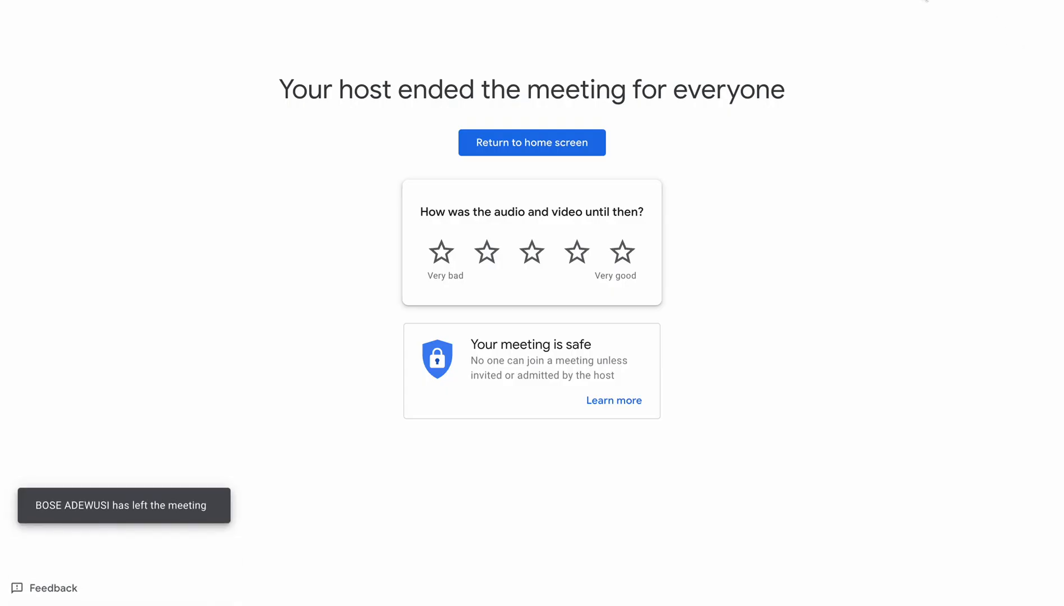
Leave the ended meeting and return to the Google Meet home screen
{"action": "left_click", "coordinate": [573, 145]}
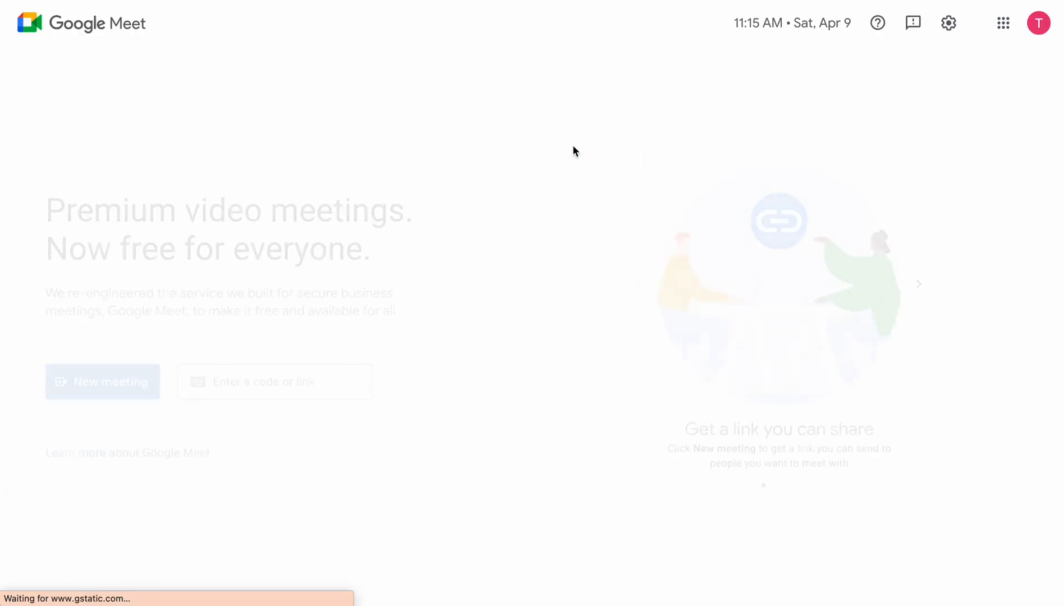
{"action": "key", "text": "super+shift+5"}
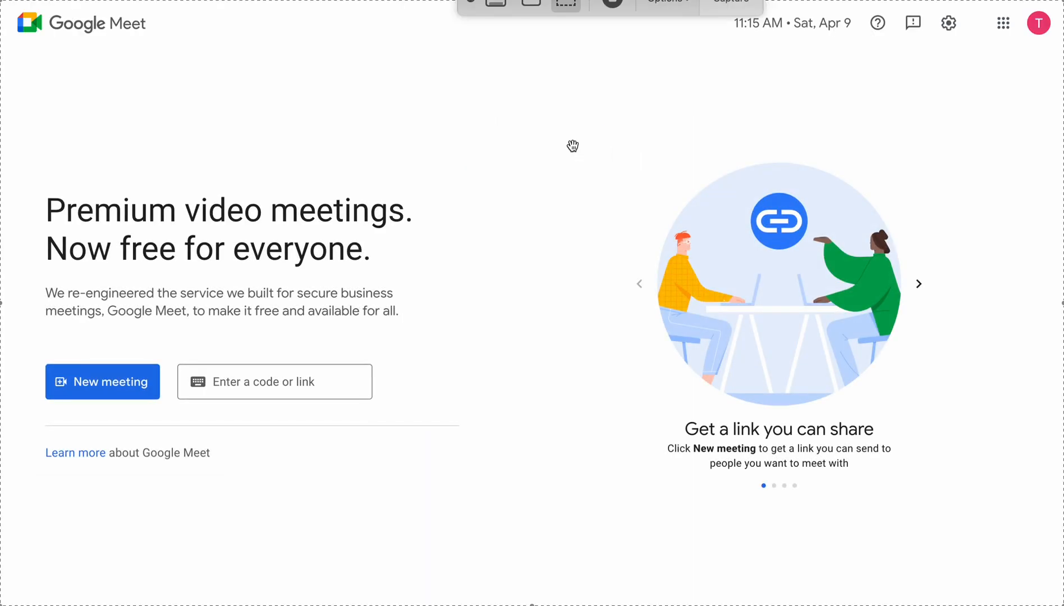